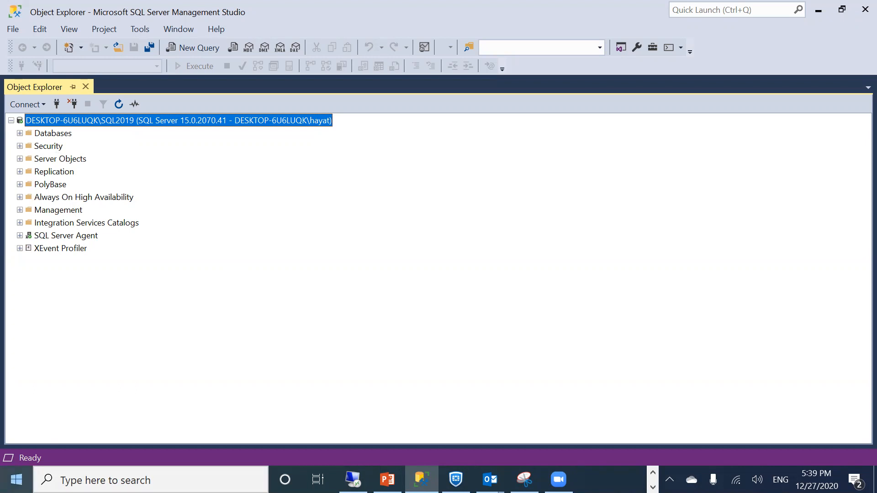
# Open File Explorer, browse from the Desktop into the SQL 2019 software folder, and select SQLServer2019-x64-ENU
pyautogui.rightClick(16, 479)
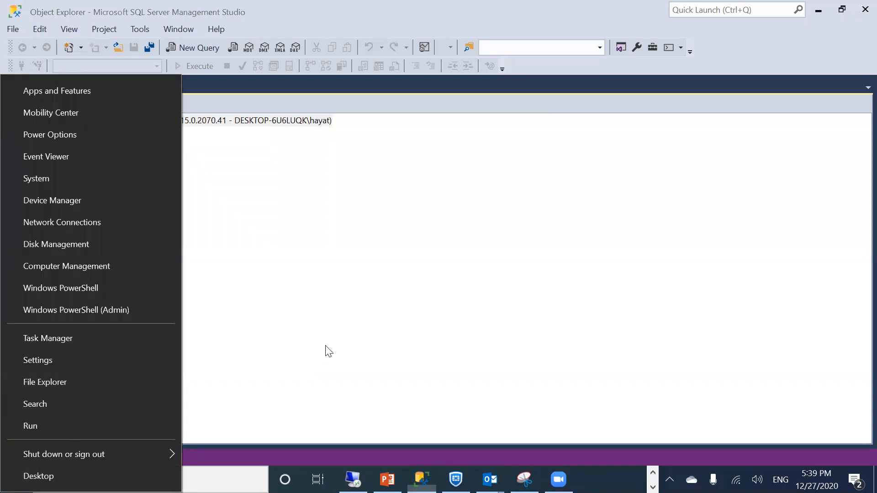
pyautogui.click(101, 381)
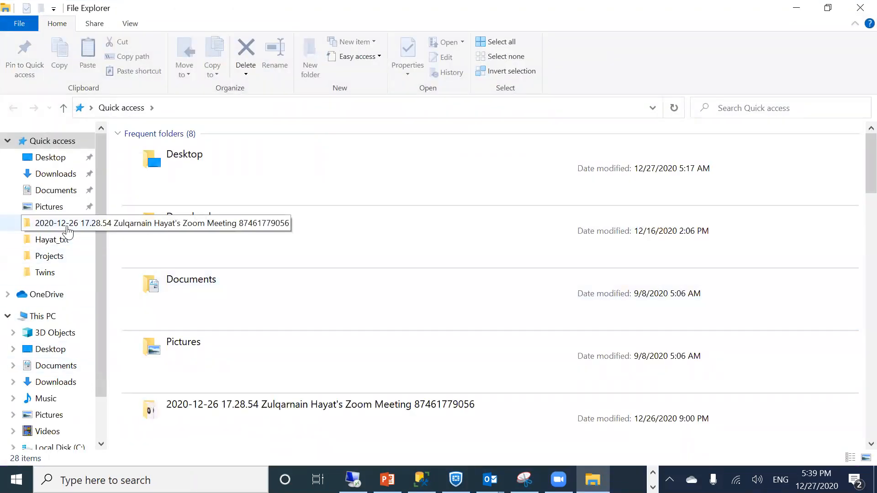
pyautogui.click(51, 157)
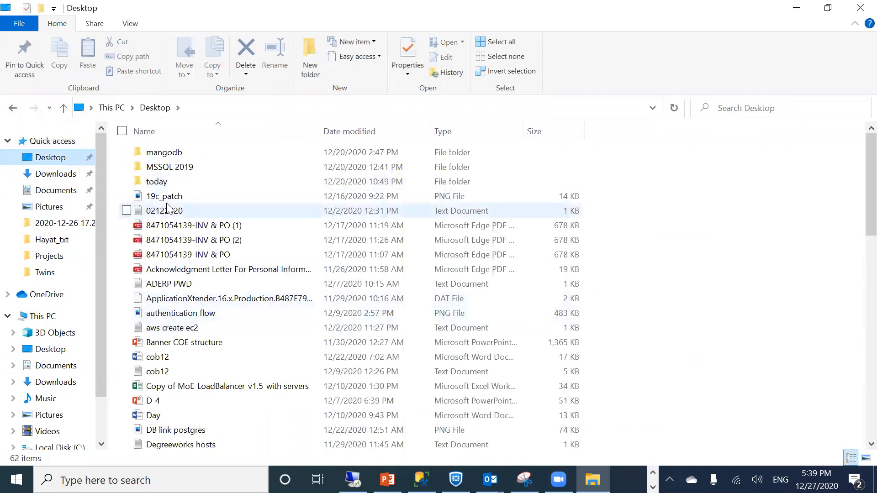
pyautogui.doubleClick(169, 170)
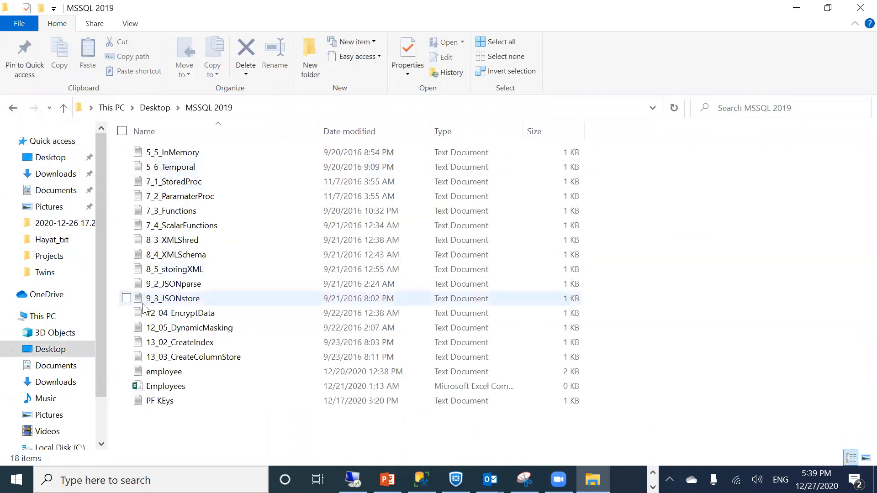
pyautogui.click(10, 110)
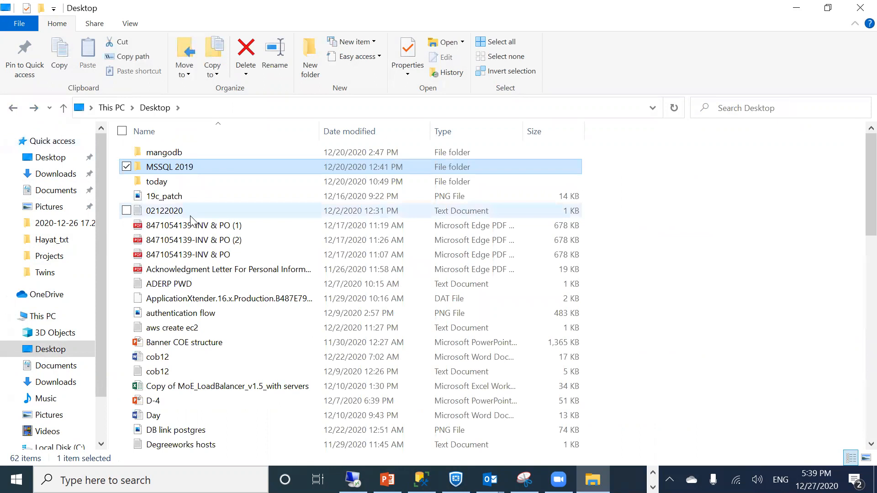
pyautogui.scroll(-3, 192, 221)
pyautogui.scroll(-11, 191, 221)
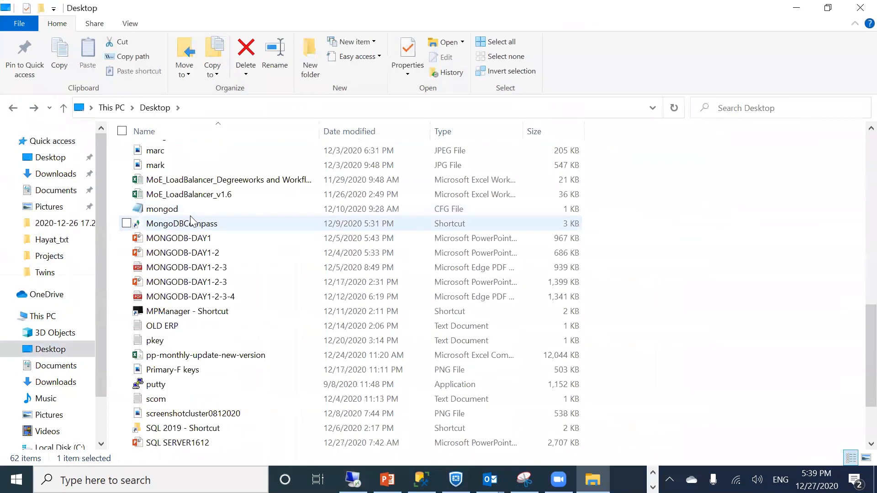
pyautogui.doubleClick(175, 341)
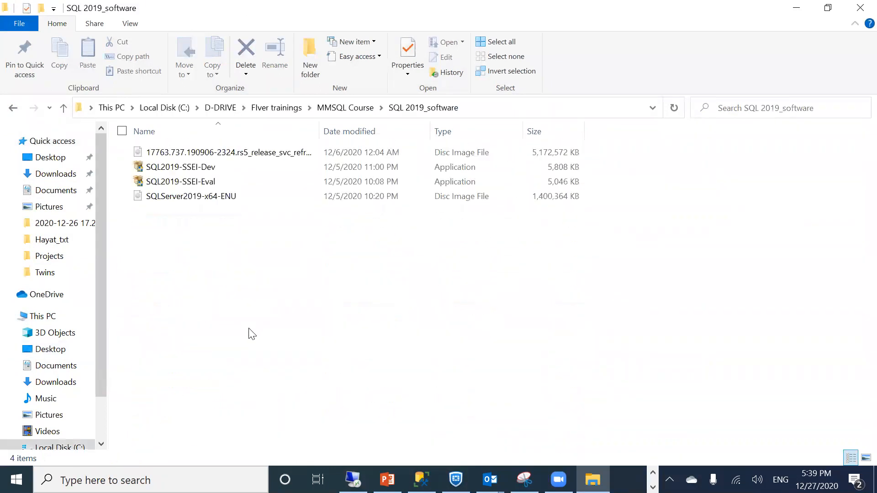
pyautogui.click(193, 203)
# Mount the SQLServer2019-x64-ENU disc image as drive D: and select setup.exe
pyautogui.rightClick(192, 202)
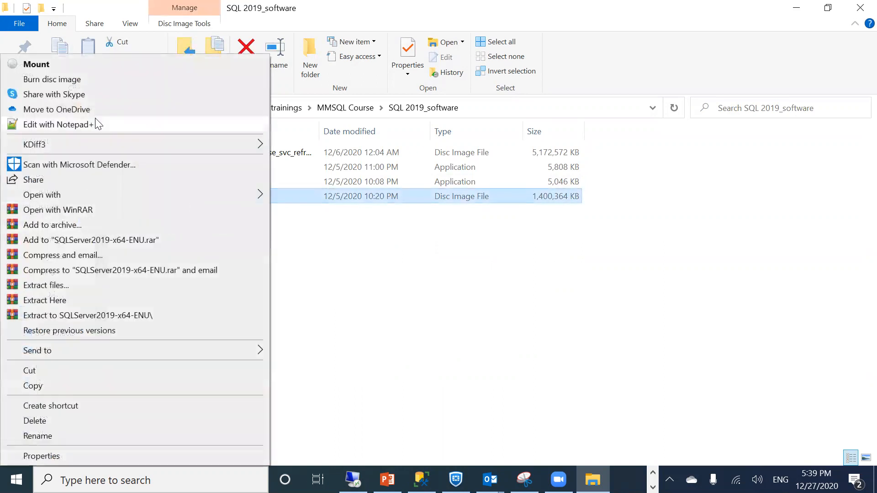
pyautogui.click(75, 67)
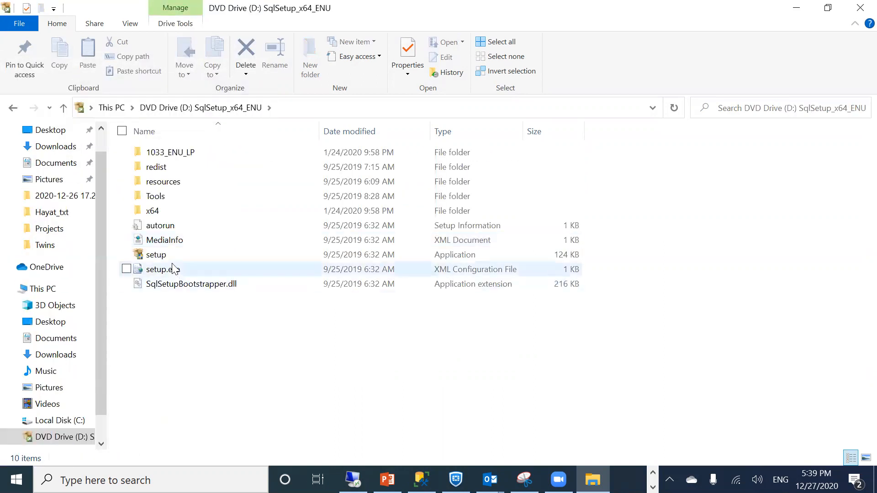
pyautogui.click(173, 269)
# Dismiss the license error and run the SQL Server setup as administrator
pyautogui.rightClick(174, 270)
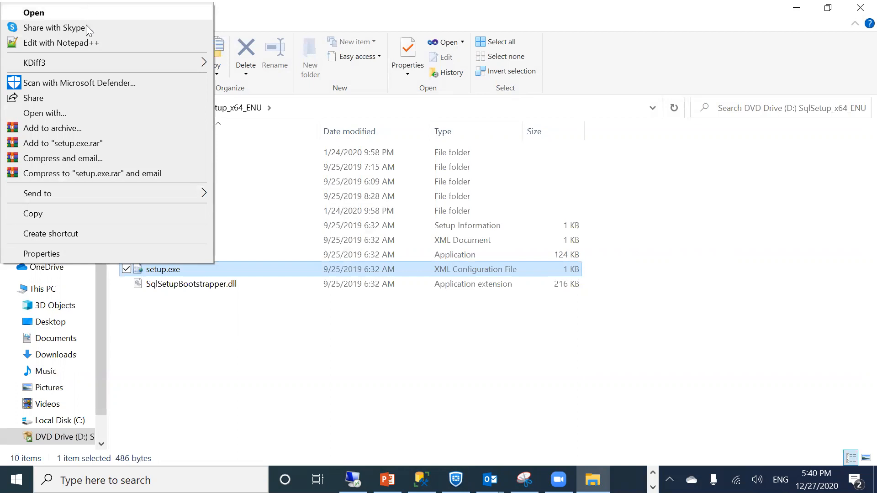
pyautogui.rightClick(196, 272)
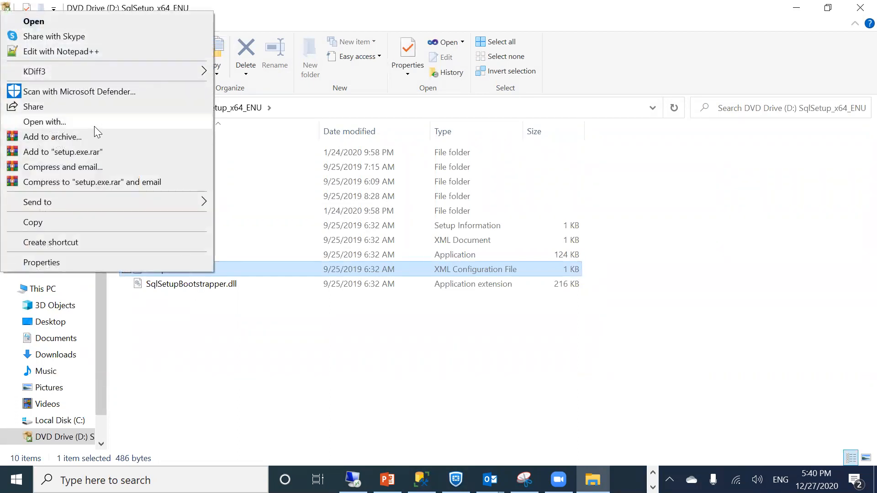
pyautogui.click(91, 22)
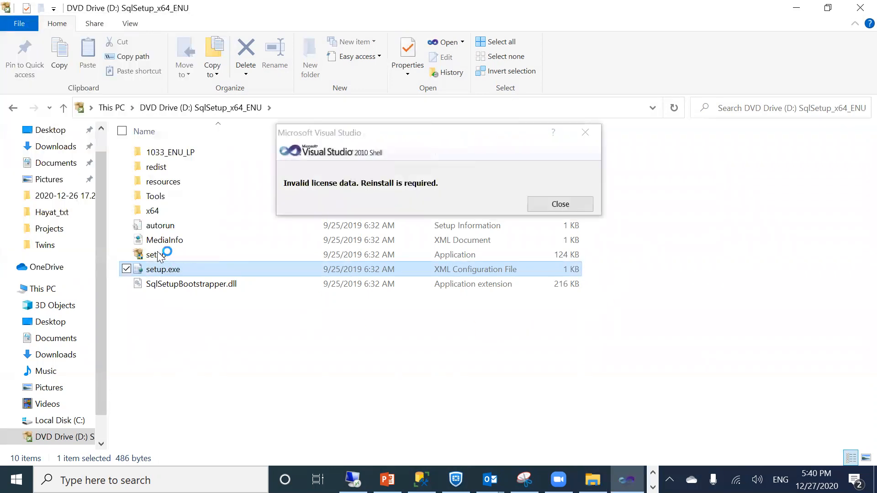
pyautogui.click(588, 204)
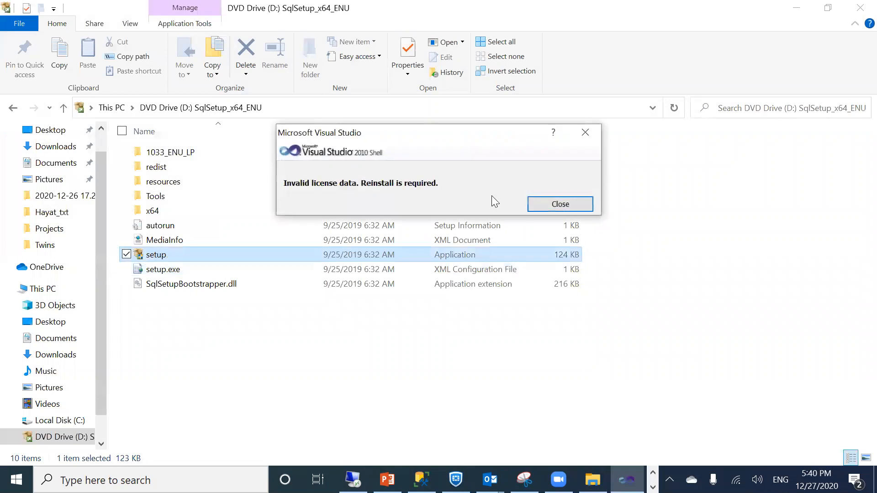
pyautogui.click(566, 205)
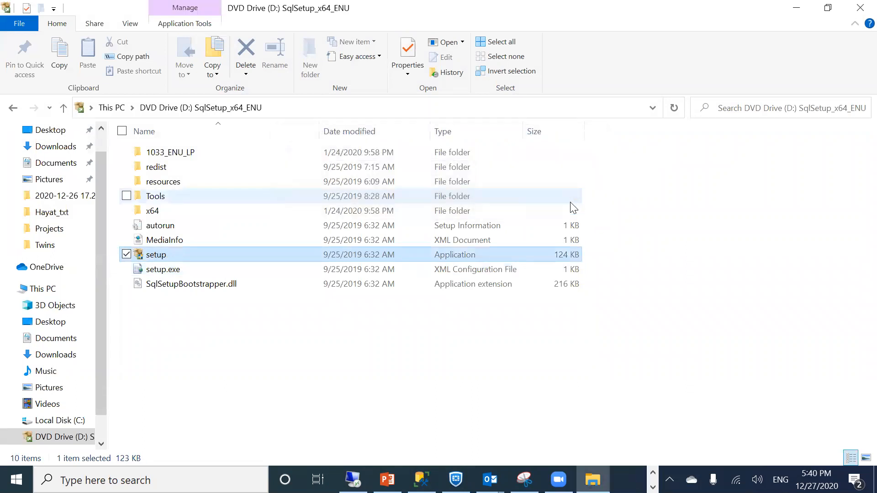
pyautogui.rightClick(157, 256)
pyautogui.click(94, 214)
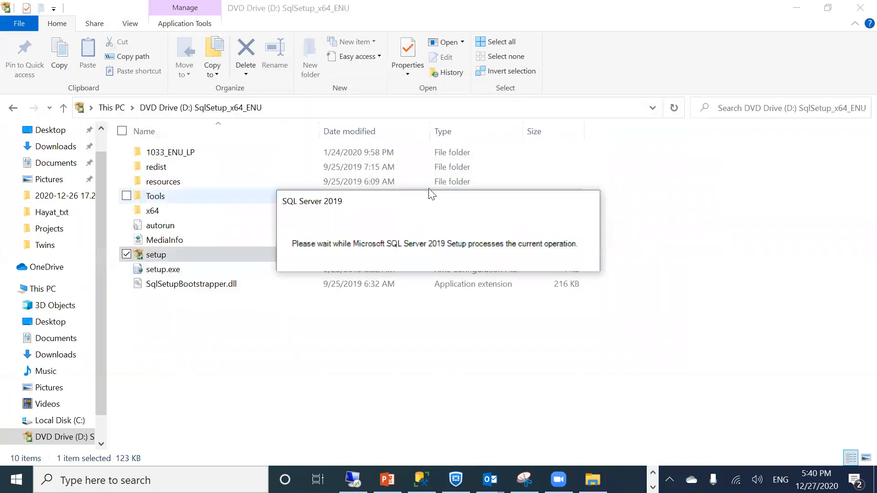
# Minimize Explorer and Management Studio, then start a new stand-alone SQL Server installation
pyautogui.click(797, 7)
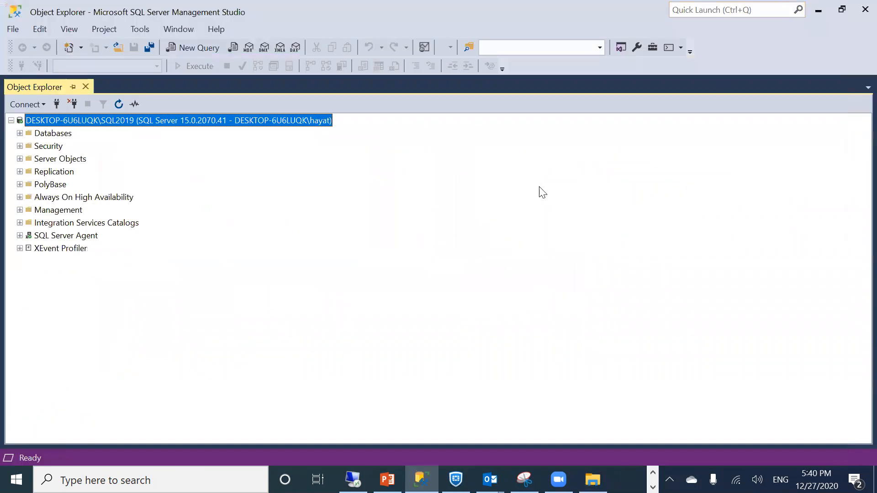
pyautogui.click(818, 9)
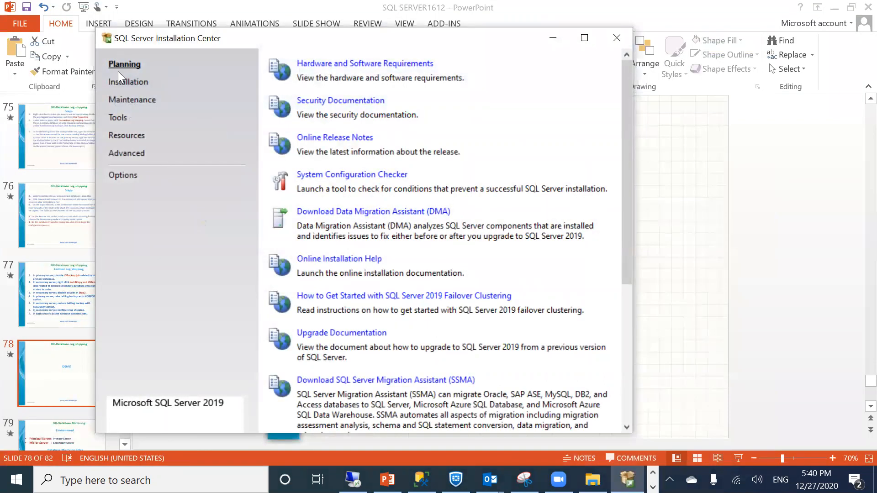
pyautogui.click(129, 84)
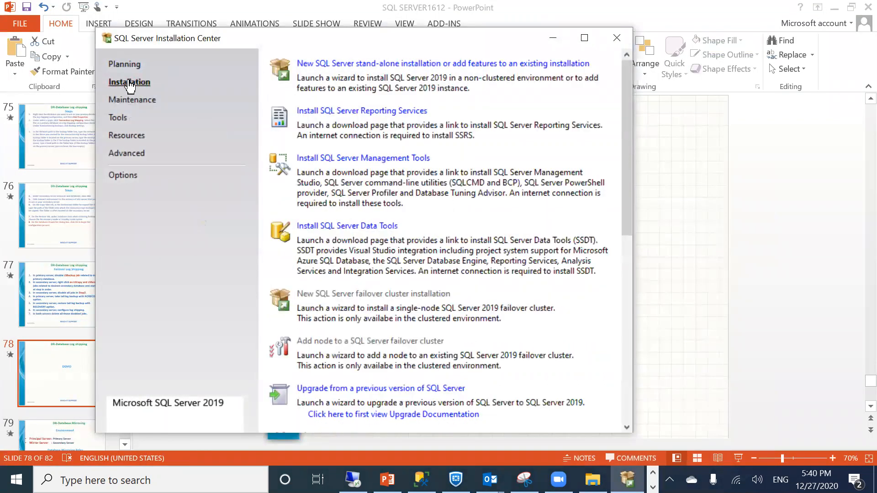
pyautogui.click(333, 63)
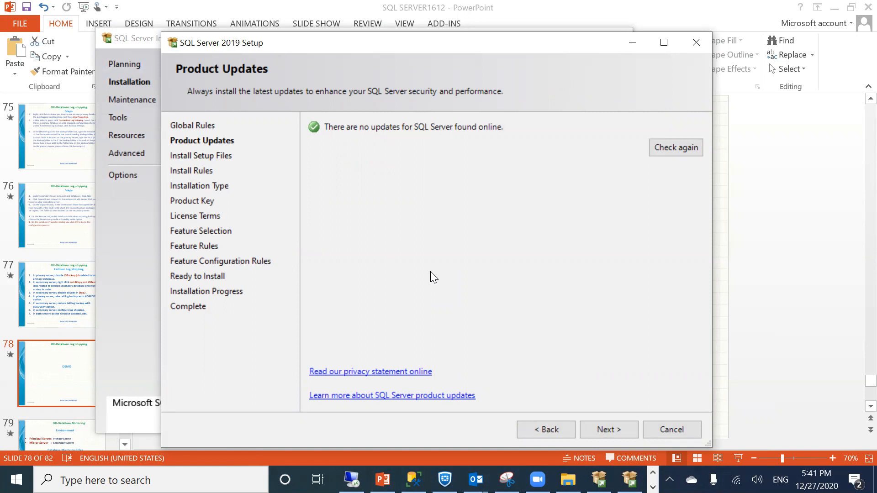
# Continue past updates and install rules, choose a new Evaluation-edition installation, and accept the license terms
pyautogui.click(613, 435)
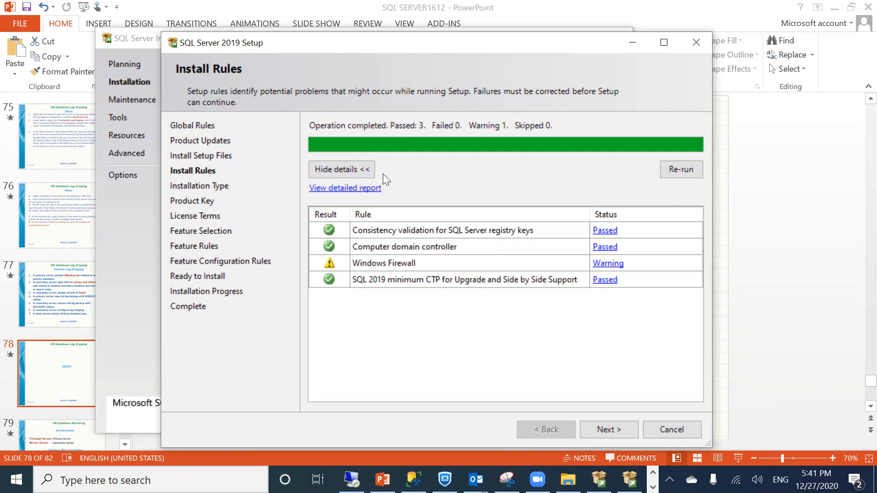
pyautogui.click(614, 427)
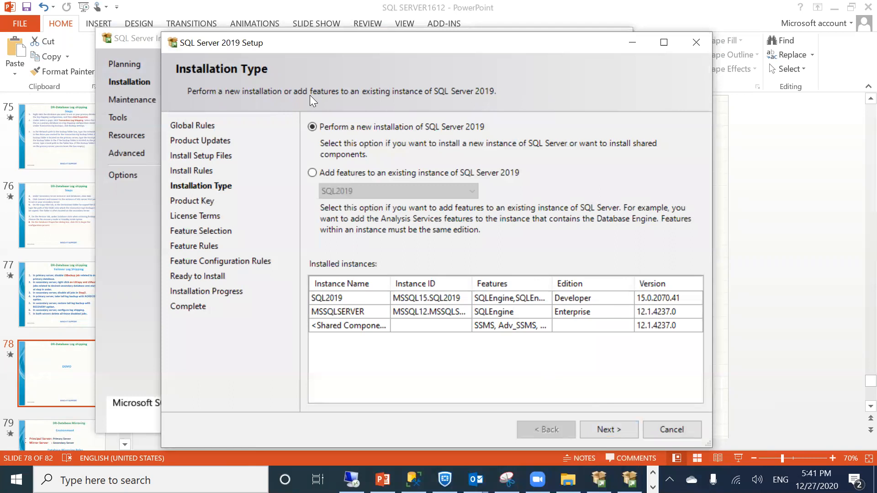
pyautogui.click(597, 431)
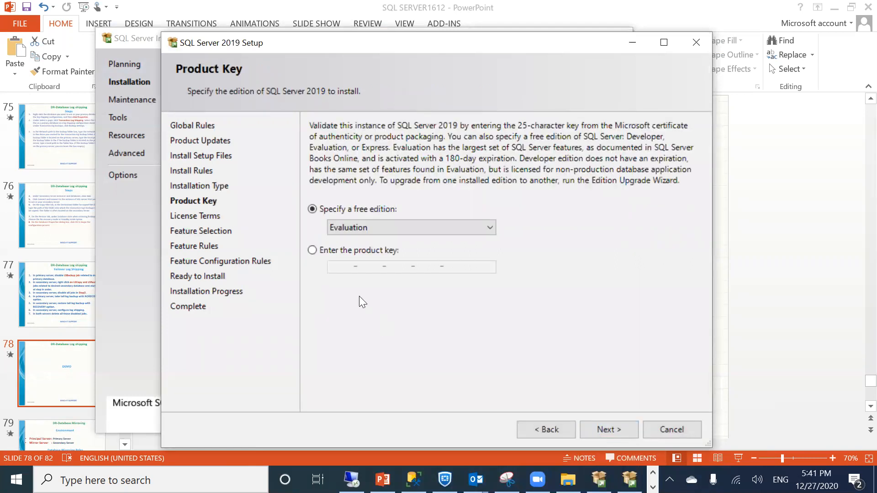
pyautogui.click(333, 226)
pyautogui.click(333, 226)
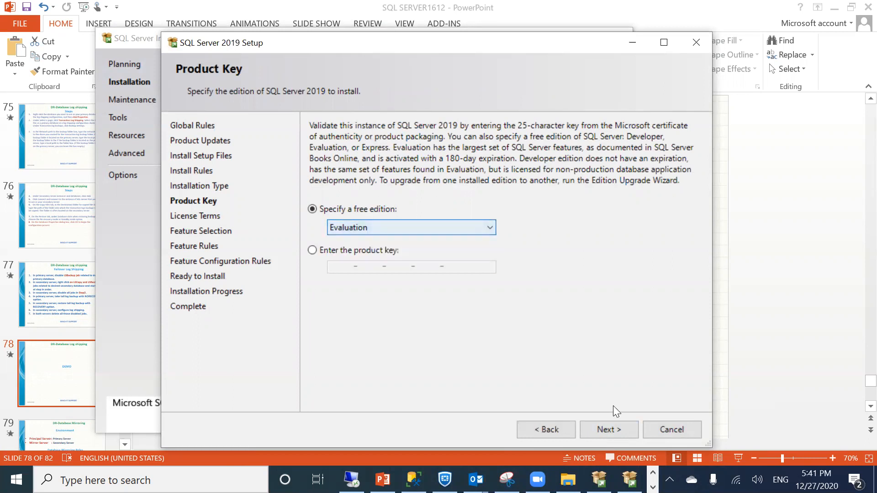
pyautogui.click(598, 427)
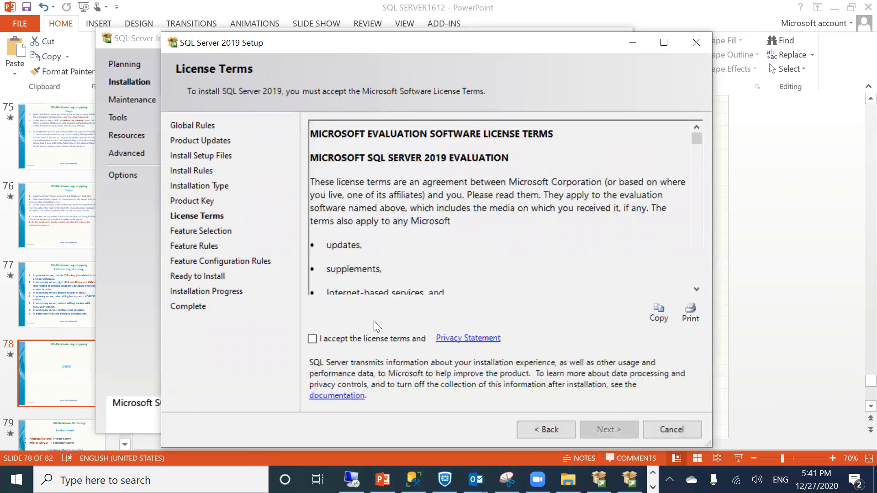
pyautogui.click(311, 338)
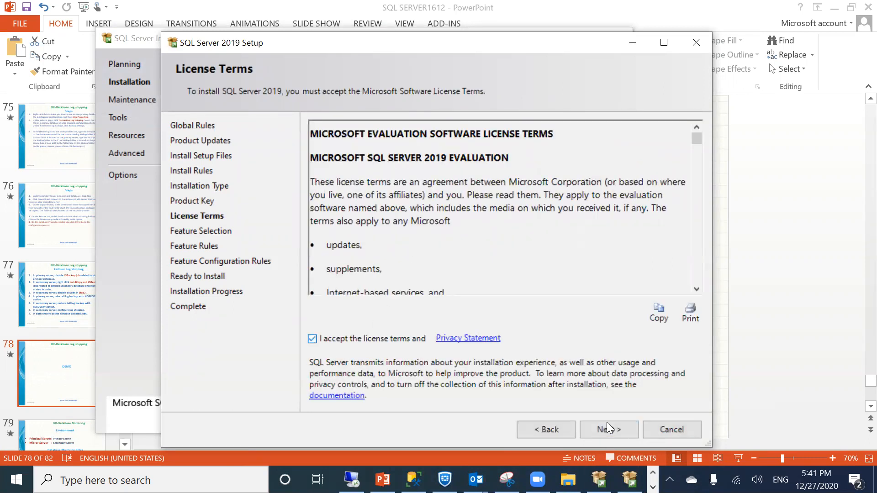
pyautogui.click(614, 433)
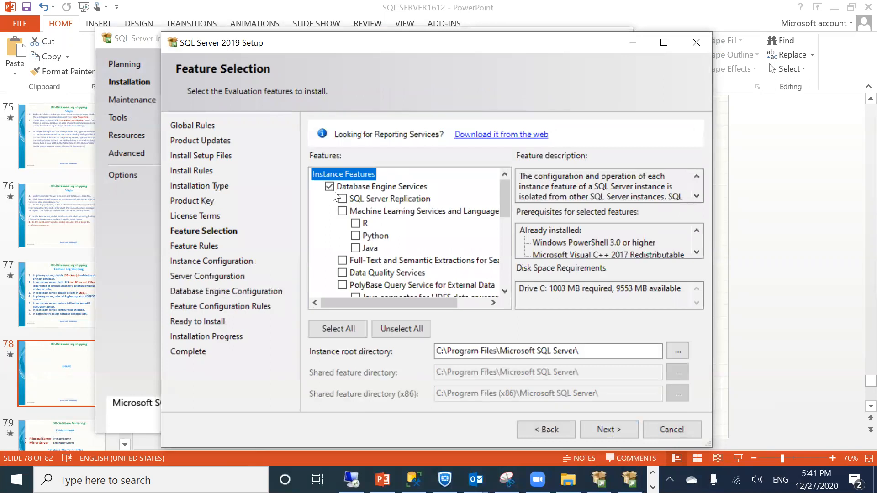
# Add SQL Server Replication to the selected features and continue to Instance Configuration
pyautogui.click(342, 199)
pyautogui.click(598, 430)
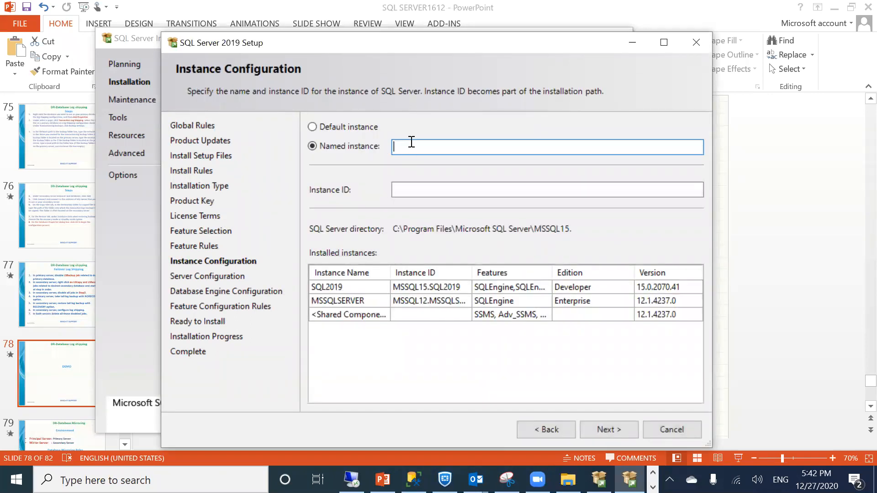
# Name the new instance SQLDR2020 so the instance ID and directory fill in to match
pyautogui.write('SQLDR2020')
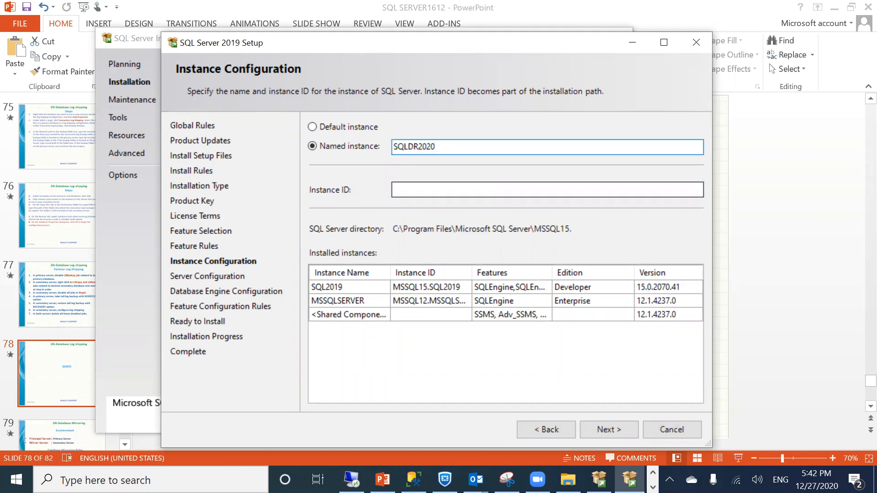
pyautogui.click(405, 190)
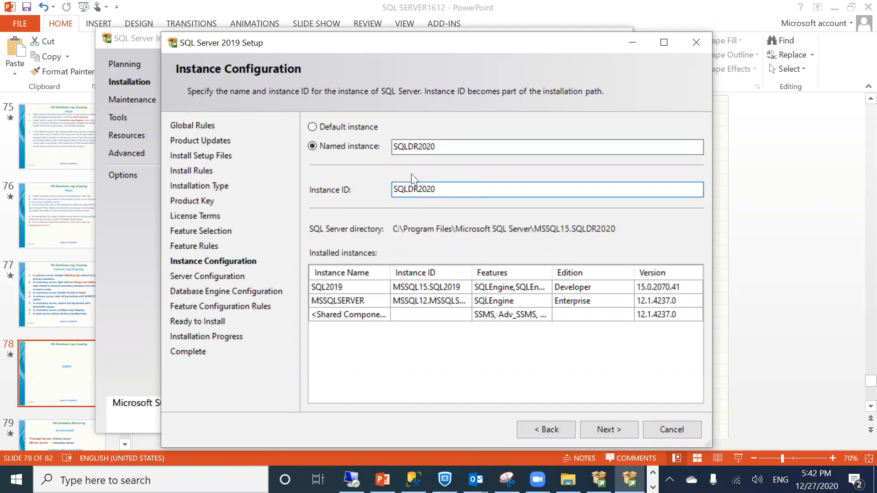
pyautogui.doubleClick(398, 144)
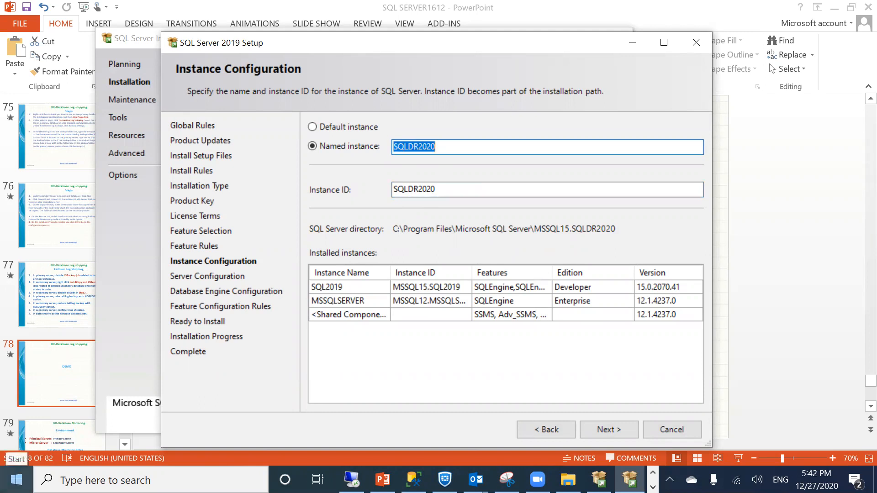
# Launch Paint by running mspaint from the Run dialog
pyautogui.rightClick(16, 479)
pyautogui.click(57, 416)
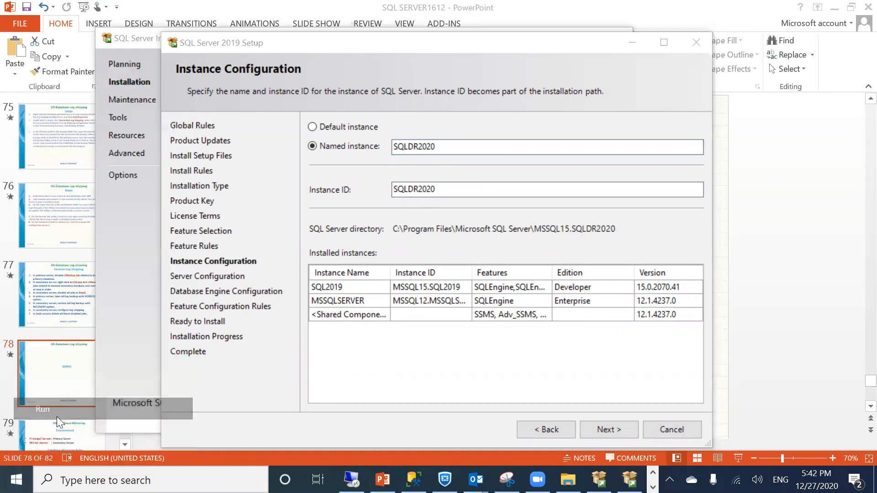
pyautogui.write('ms')
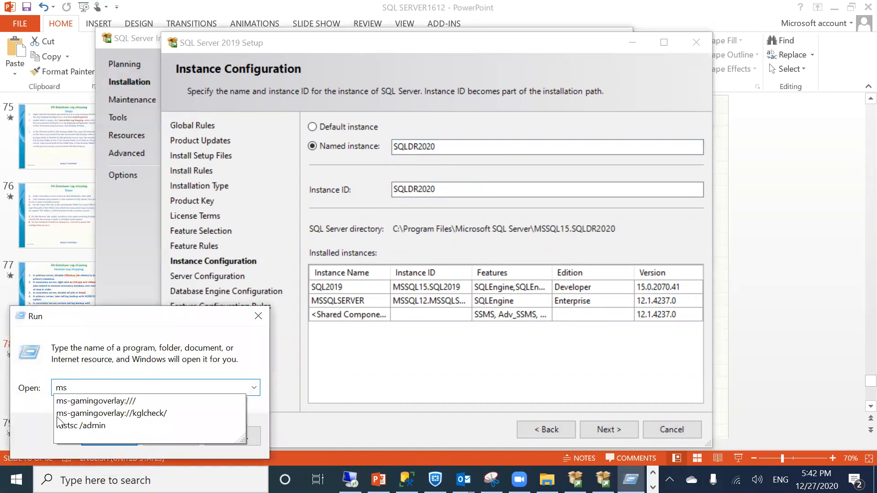
pyautogui.write('paint')
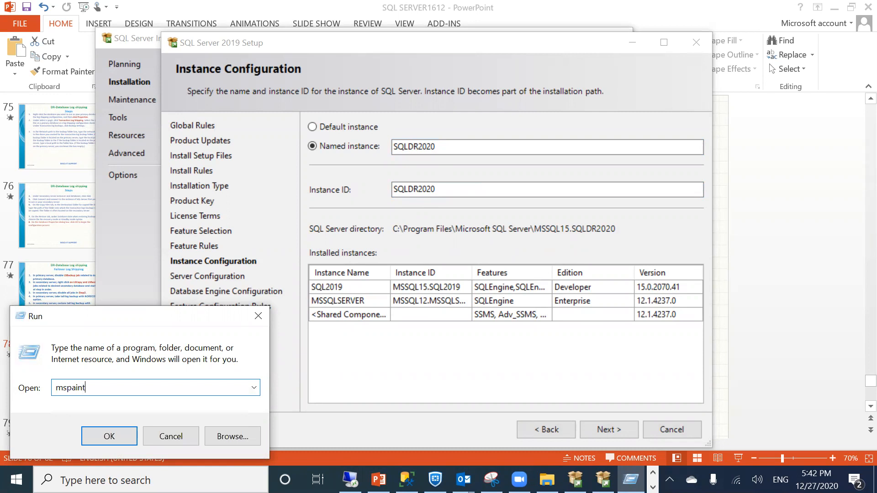
pyautogui.press('Return')
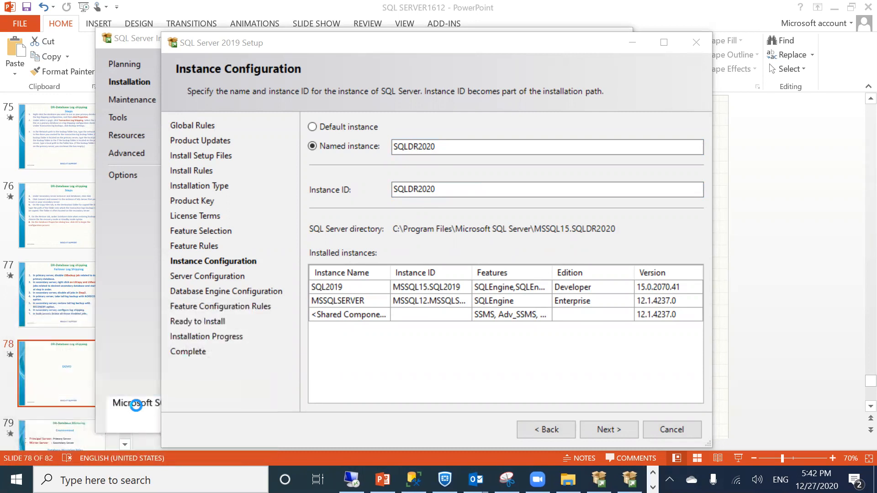
# Maximize Paint and draw a tall rectangle on the left with a small square inside
pyautogui.doubleClick(252, 66)
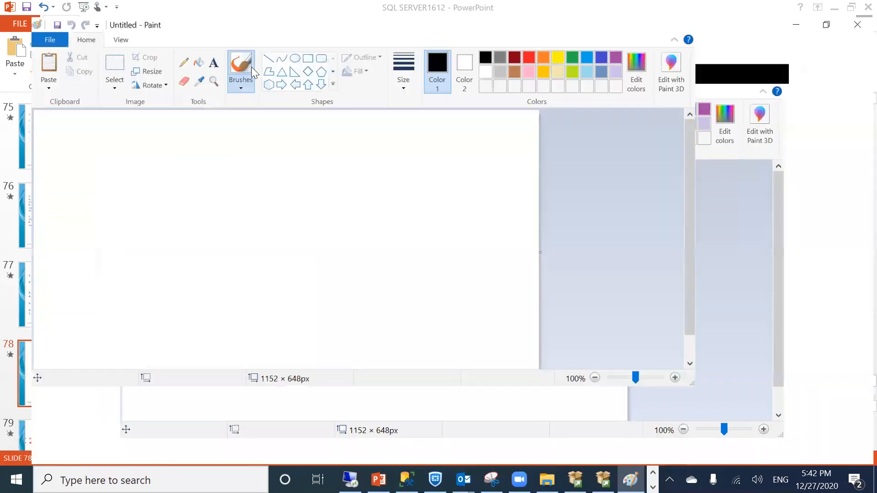
pyautogui.click(86, 48)
pyautogui.moveTo(76, 153)
pyautogui.mouseDown()
pyautogui.moveTo(135, 286)
pyautogui.moveTo(226, 309)
pyautogui.moveTo(202, 314)
pyautogui.mouseUp()
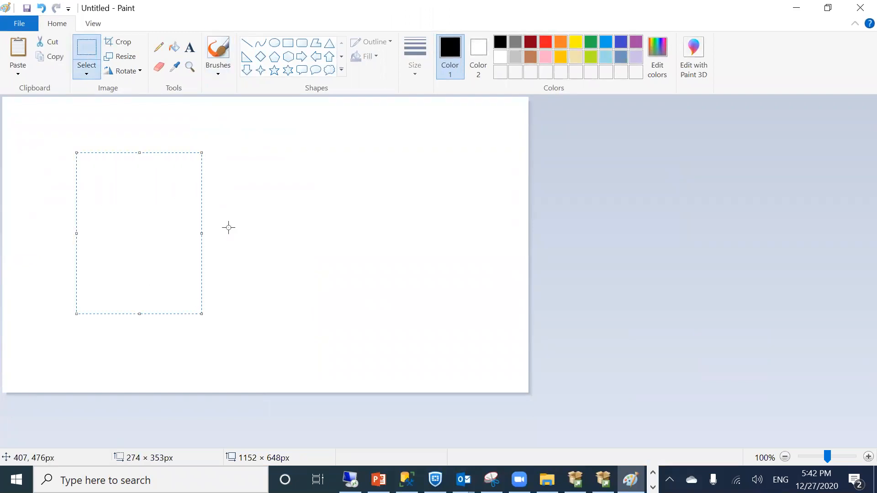
pyautogui.click(268, 206)
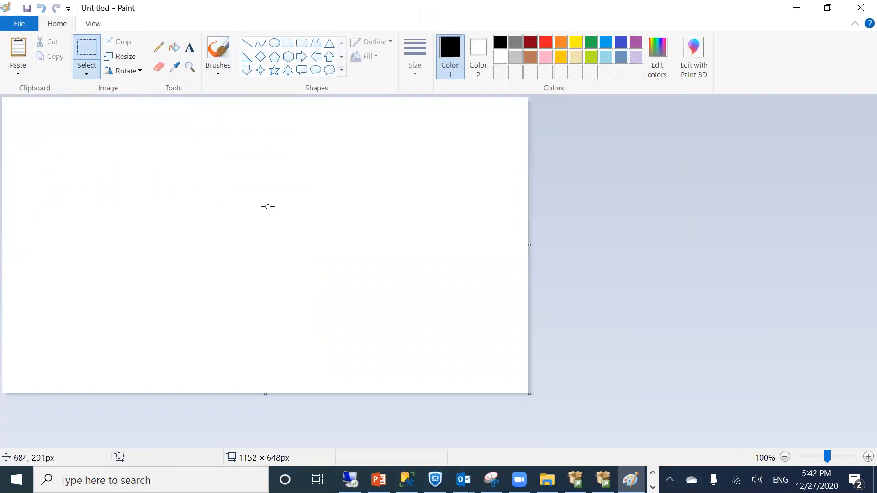
pyautogui.click(85, 73)
pyautogui.click(451, 54)
pyautogui.click(287, 42)
pyautogui.moveTo(103, 132); pyautogui.dragTo(228, 296)
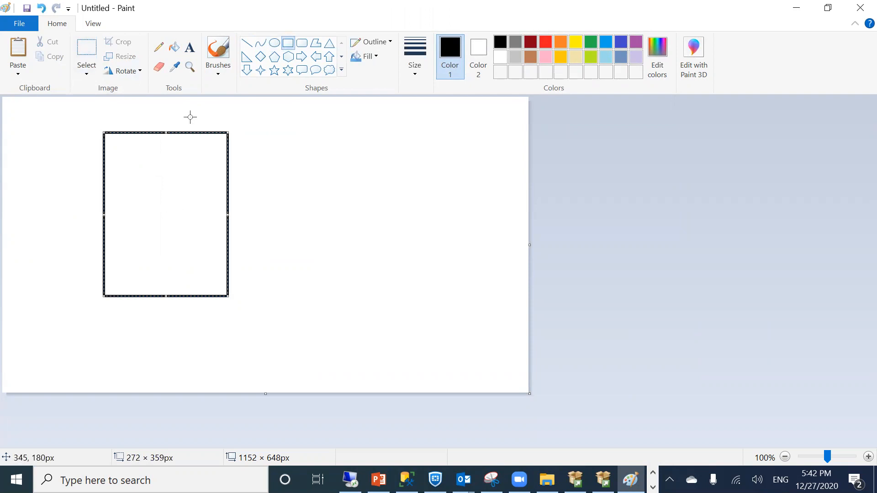
pyautogui.press('Down')
pyautogui.press('Down')
pyautogui.press('Down')
pyautogui.press('Down')
pyautogui.press('Down')
pyautogui.press('Down')
pyautogui.press('Down')
pyautogui.press('Down')
pyautogui.press('Down')
pyautogui.press('Down')
pyautogui.press('Down')
pyautogui.press('Down')
pyautogui.press('Down')
pyautogui.press('Down')
pyautogui.press('Down')
pyautogui.press('Down')
pyautogui.press('Down')
pyautogui.press('Down')
pyautogui.press('Down')
pyautogui.press('Down')
pyautogui.click(129, 211)
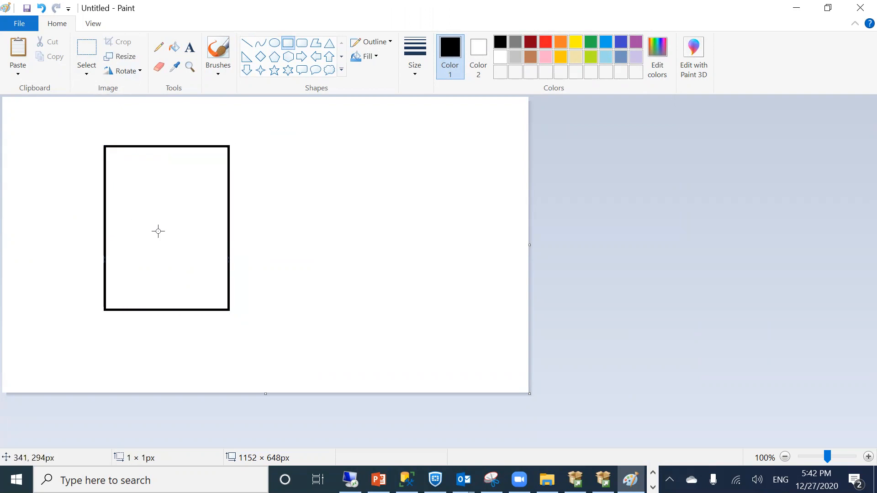
pyautogui.moveTo(149, 205)
pyautogui.mouseDown()
pyautogui.moveTo(157, 229)
pyautogui.moveTo(162, 213)
pyautogui.mouseUp()
# Label the left rectangle 'primary site'
pyautogui.click(190, 47)
pyautogui.moveTo(186, 176); pyautogui.dragTo(198, 202)
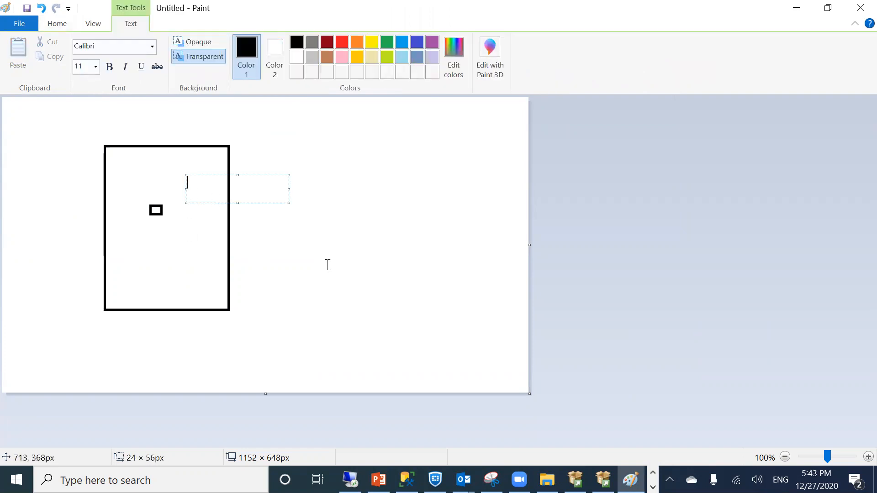
pyautogui.write('primary site')
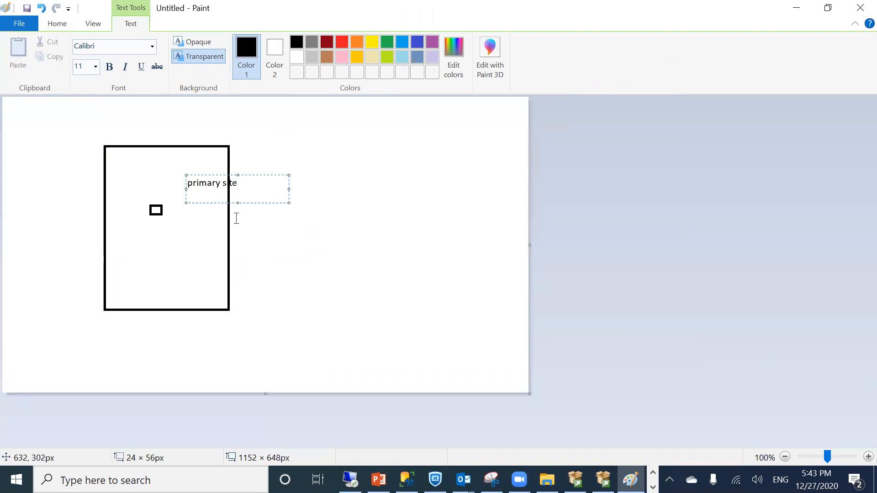
pyautogui.click(187, 176)
pyautogui.moveTo(185, 173); pyautogui.dragTo(129, 181)
pyautogui.click(155, 211)
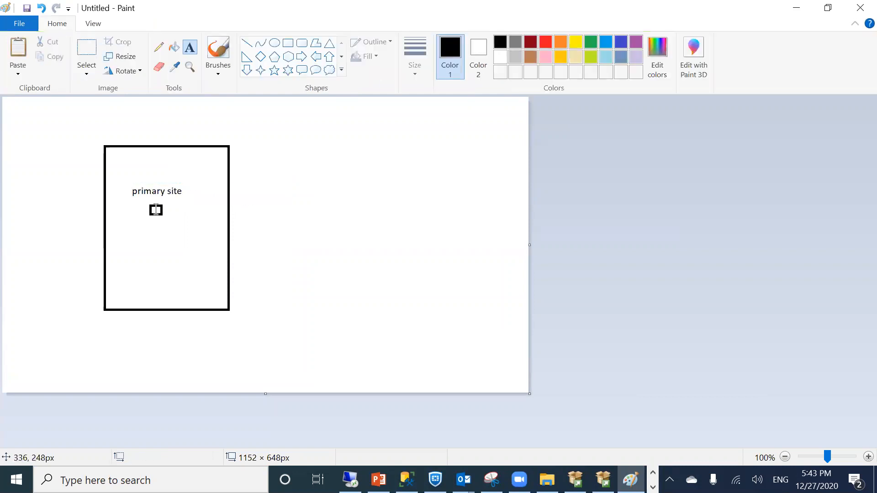
# Draw a second tall rectangle on the right and add the us-stat-1 label to the left box
pyautogui.click(288, 43)
pyautogui.moveTo(365, 144); pyautogui.dragTo(499, 309)
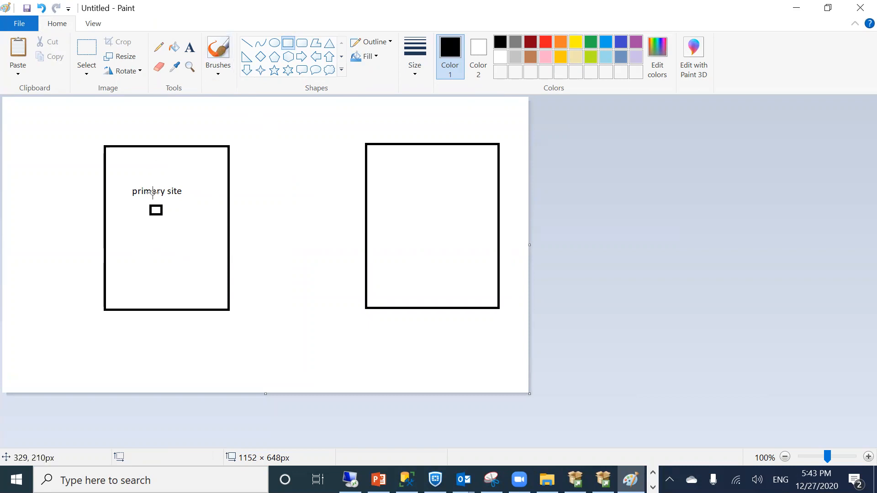
pyautogui.click(190, 47)
pyautogui.moveTo(138, 244); pyautogui.dragTo(204, 280)
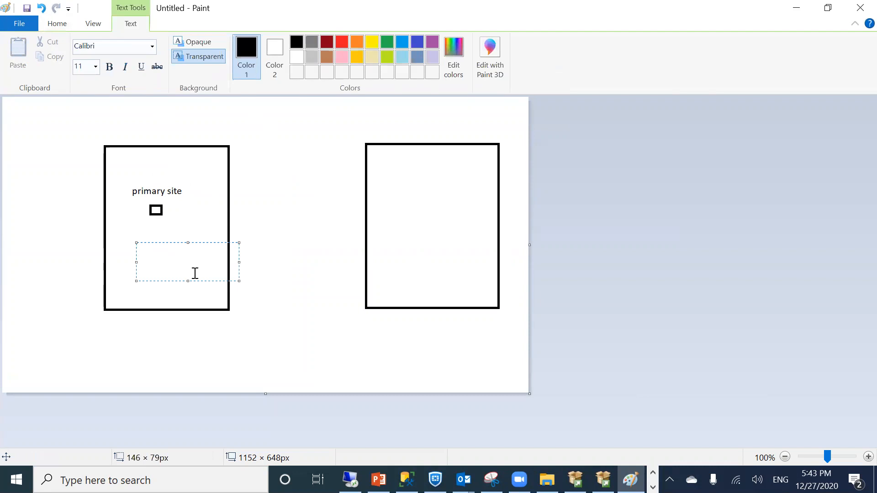
pyautogui.write('us-stat-1')
pyautogui.click(417, 190)
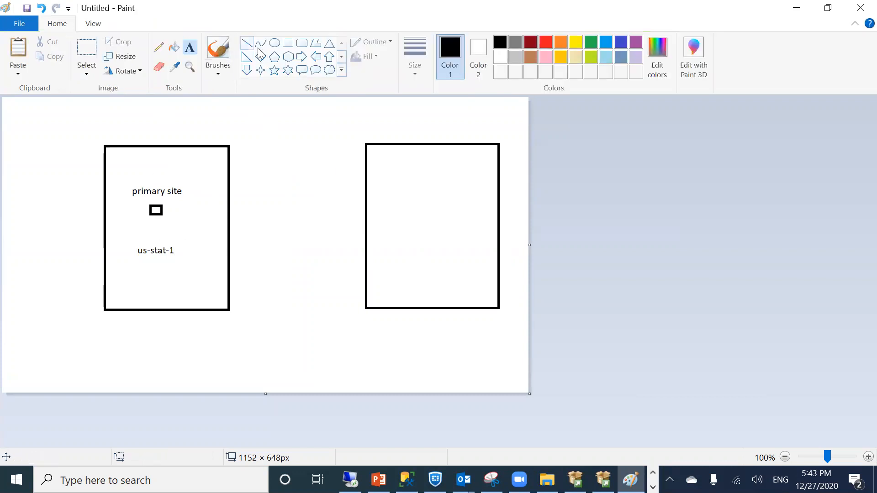
# Label the right rectangle 'DR site' with 'us-state-2' on the line below
pyautogui.click(164, 185)
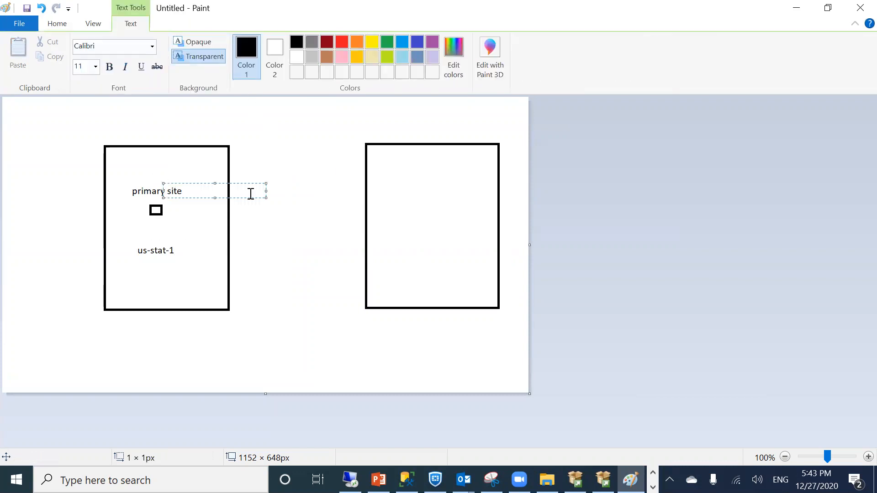
pyautogui.click(378, 151)
pyautogui.moveTo(377, 172); pyautogui.dragTo(419, 220)
pyautogui.write('s')
pyautogui.write('DR')
pyautogui.write(' site')
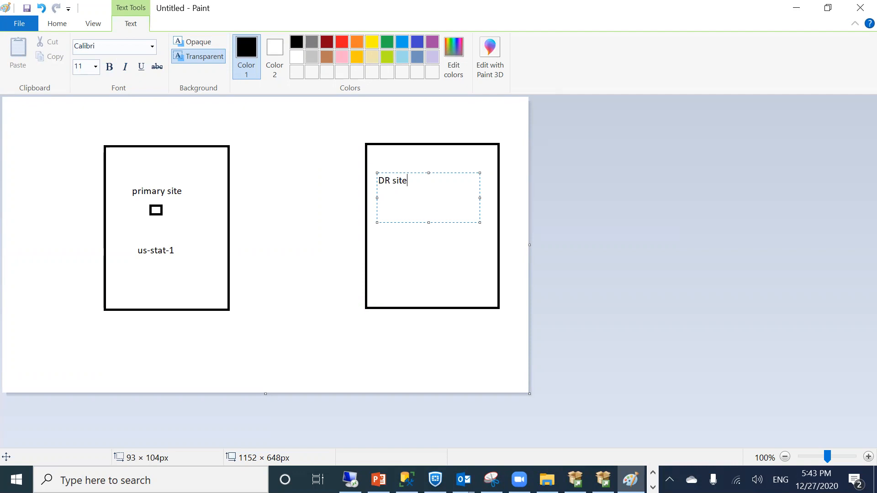
pyautogui.press('Return')
pyautogui.write('us-state-2')
pyautogui.click(417, 243)
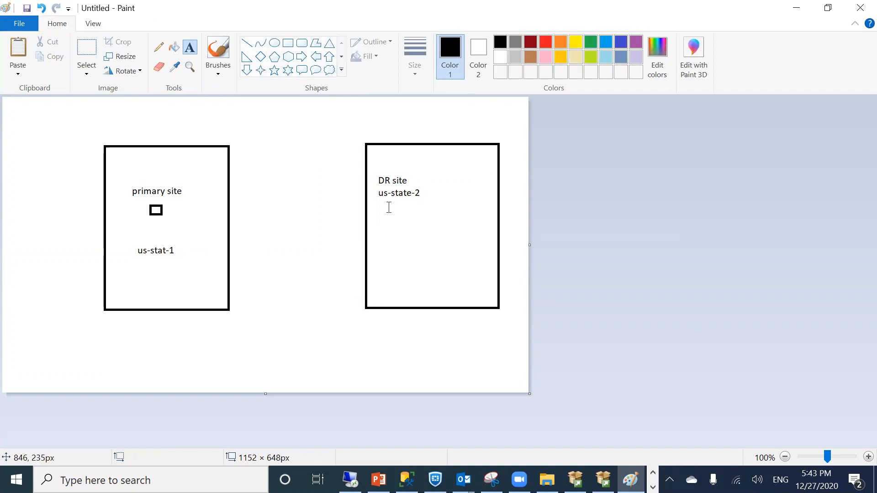
pyautogui.click(380, 192)
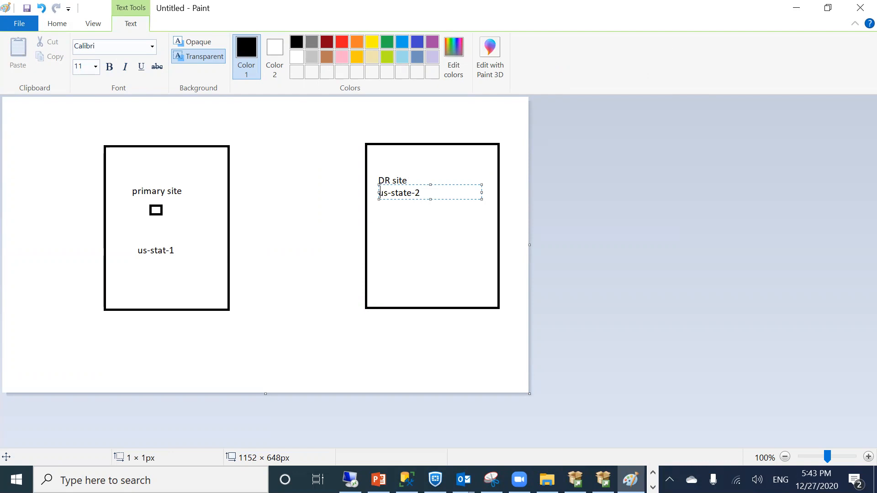
# Add the label 'SQLDR2020: database instance' in the right rectangle
pyautogui.click(381, 221)
pyautogui.write('SQLDR2020')
pyautogui.write(': database instance')
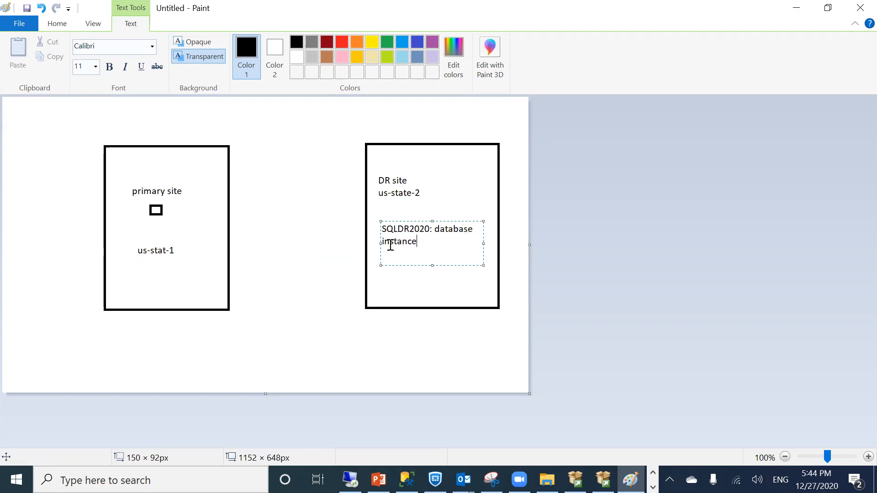
pyautogui.click(381, 242)
pyautogui.click(180, 253)
# Add the label 'SQL2019 : db instance' in the left rectangle
pyautogui.click(153, 277)
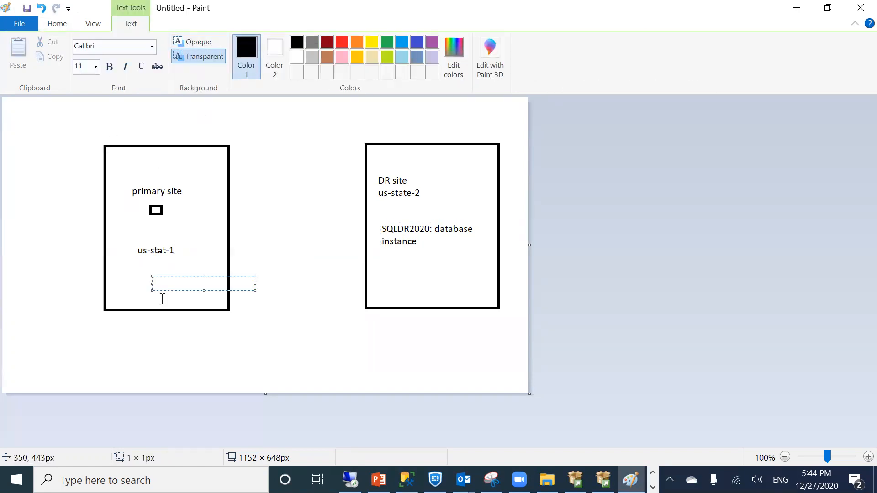
pyautogui.write('SQL2019')
pyautogui.write(': dat')
pyautogui.press('BackSpace')
pyautogui.press('BackSpace')
pyautogui.write('b instance')
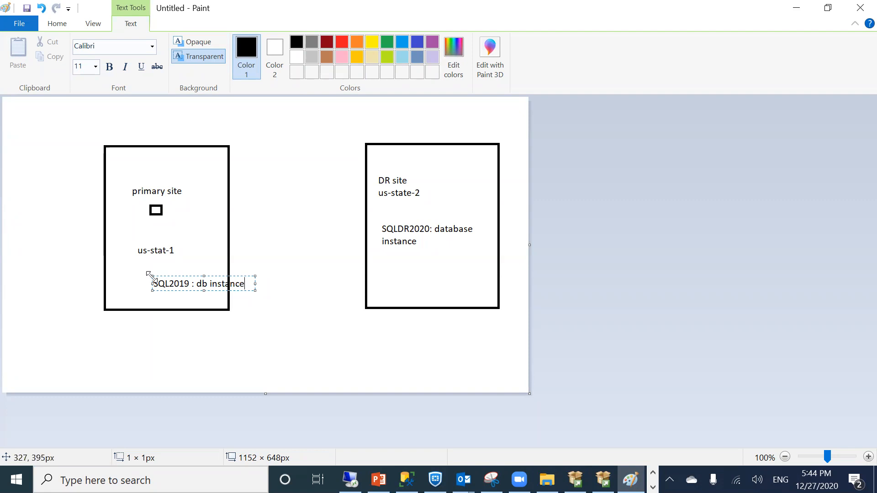
pyautogui.moveTo(152, 277); pyautogui.dragTo(120, 275)
pyautogui.click(160, 152)
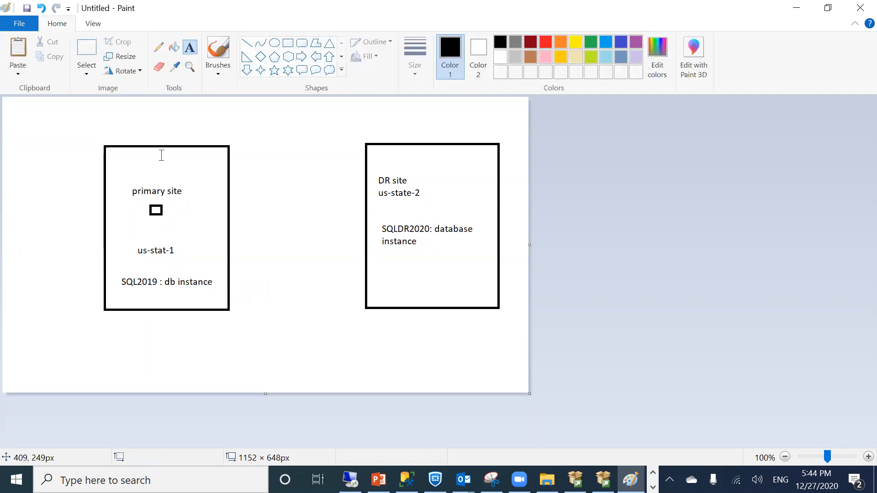
# Draw a horizontal line joining the two site boxes
pyautogui.click(436, 226)
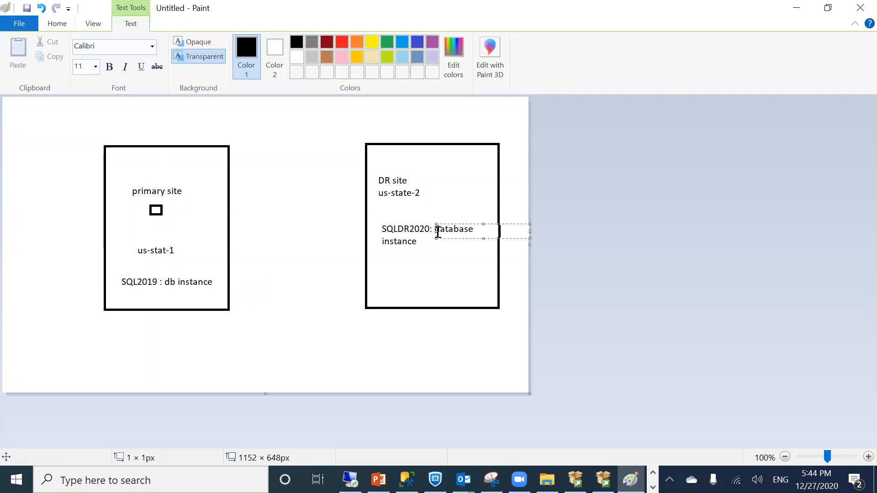
pyautogui.click(283, 260)
pyautogui.click(247, 43)
pyautogui.moveTo(229, 245); pyautogui.dragTo(371, 244)
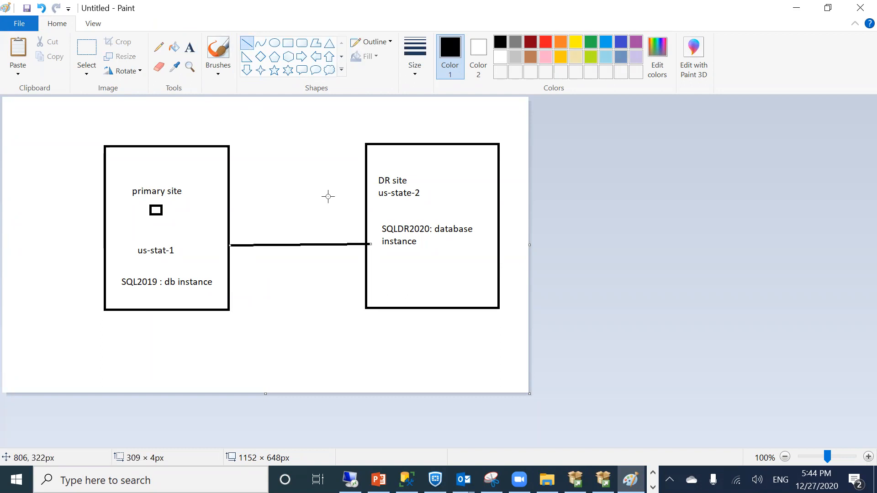
# Add a note above the line reading 'Logshipping which native method by microsoft'
pyautogui.click(190, 47)
pyautogui.moveTo(256, 197); pyautogui.dragTo(357, 230)
pyautogui.write('Log')
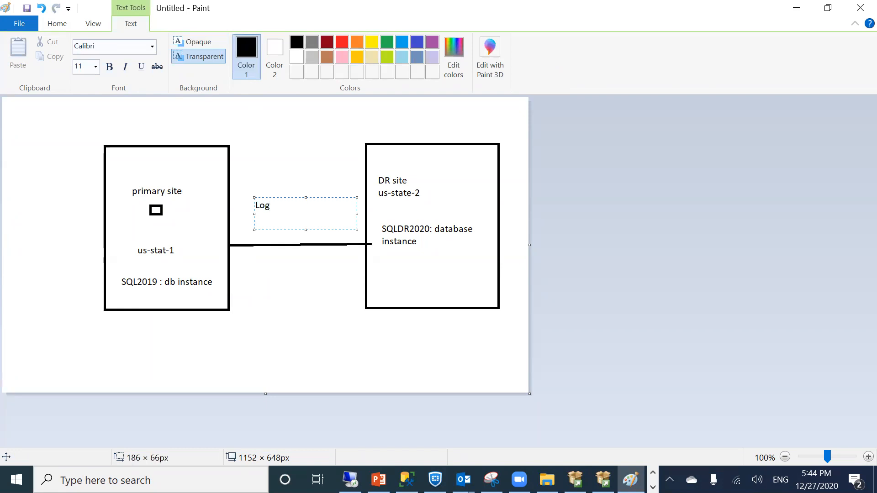
pyautogui.write('shipping')
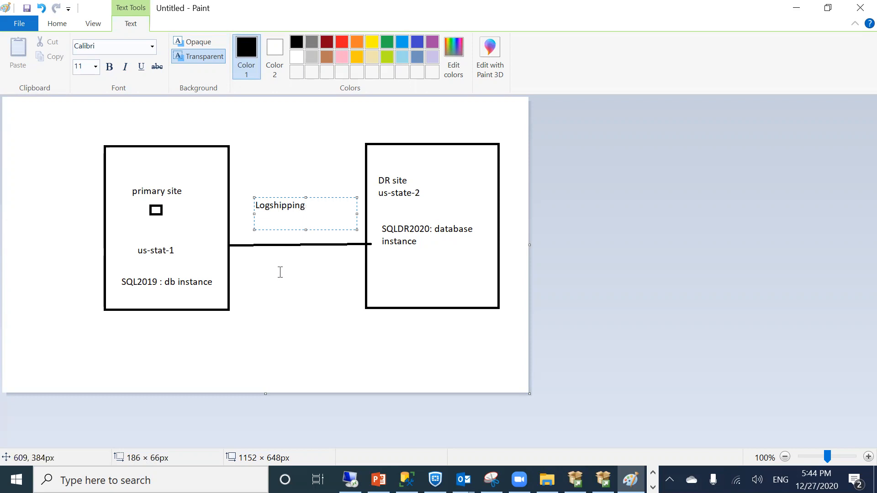
pyautogui.write(' which native method by microsoft')
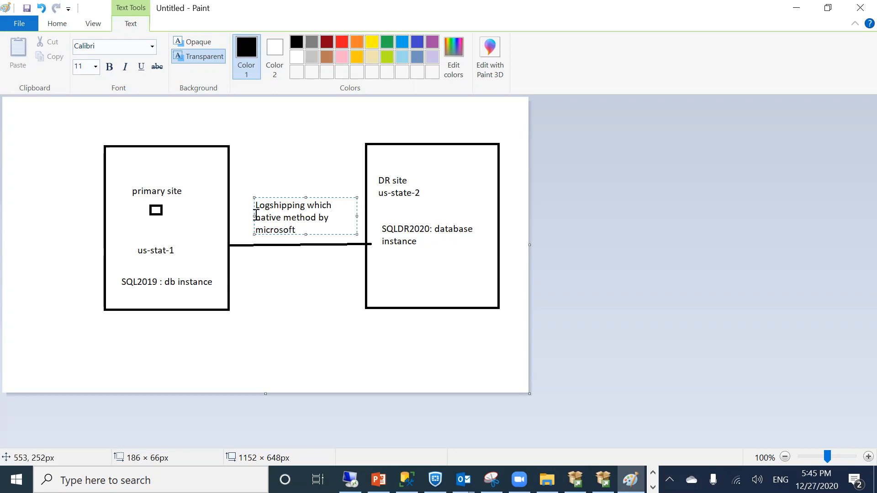
pyautogui.moveTo(251, 215); pyautogui.dragTo(234, 216)
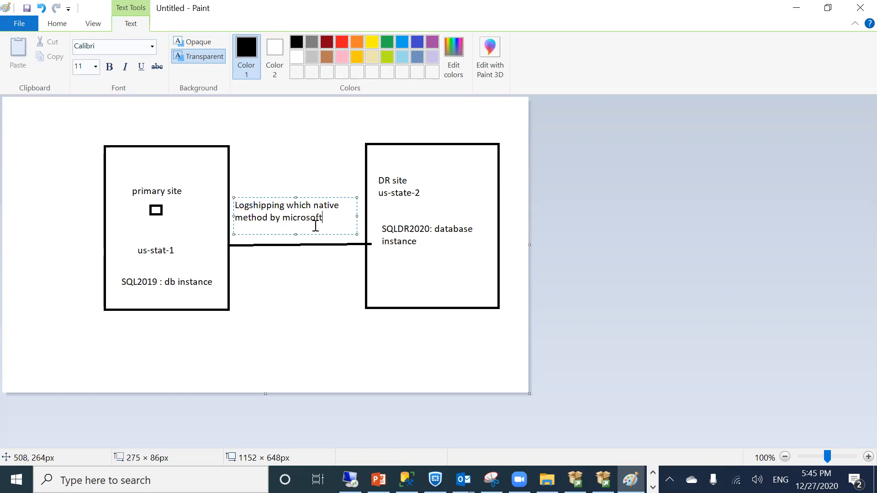
pyautogui.moveTo(354, 218); pyautogui.dragTo(373, 218)
pyautogui.press('Return')
# Extend the note: log backups from the primary site restore via a shared folder both instances access
pyautogui.write('what i')
pyautogui.write('t will')
pyautogui.write(' do it will take ')
pyautogui.write('transactio')
pyautogui.write('n log')
pyautogui.write(' backup')
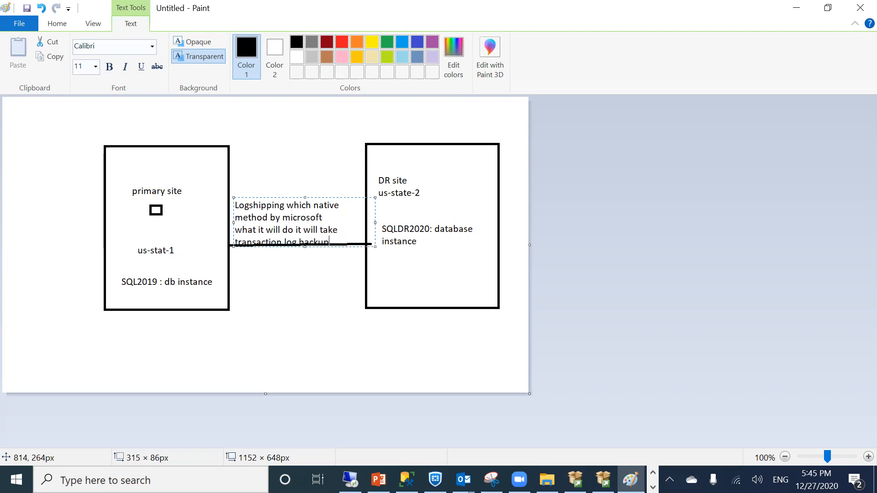
pyautogui.write(' from priamry site and restore into DR sit')
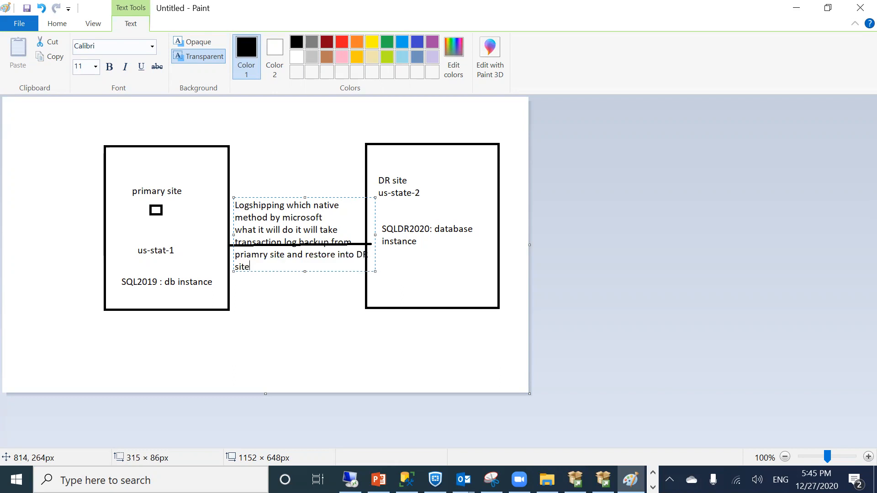
pyautogui.write('e it keep')
pyautogui.write('s all b')
pyautogui.write('acup in on s')
pyautogui.press('BackSpace')
pyautogui.write('on shared ')
pyautogui.write('folder')
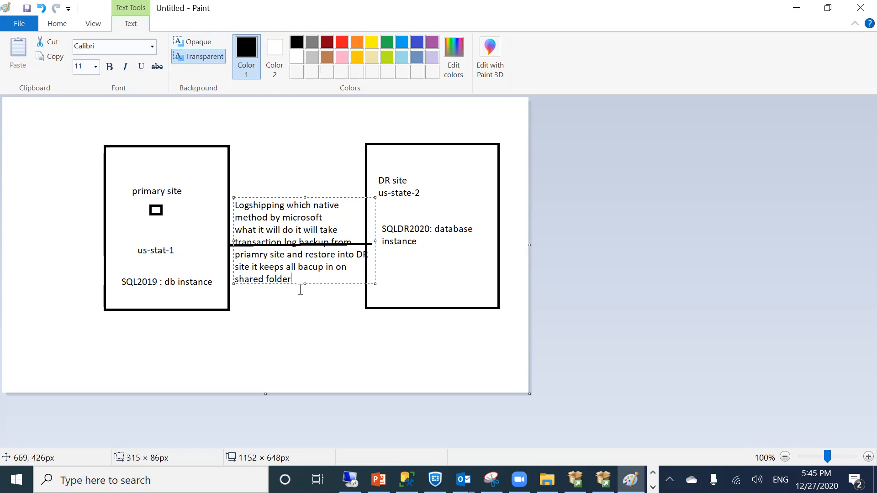
pyautogui.write(' thes')
pyautogui.write('e shared fol')
pyautogui.write('ders')
pyautogui.write('will have ')
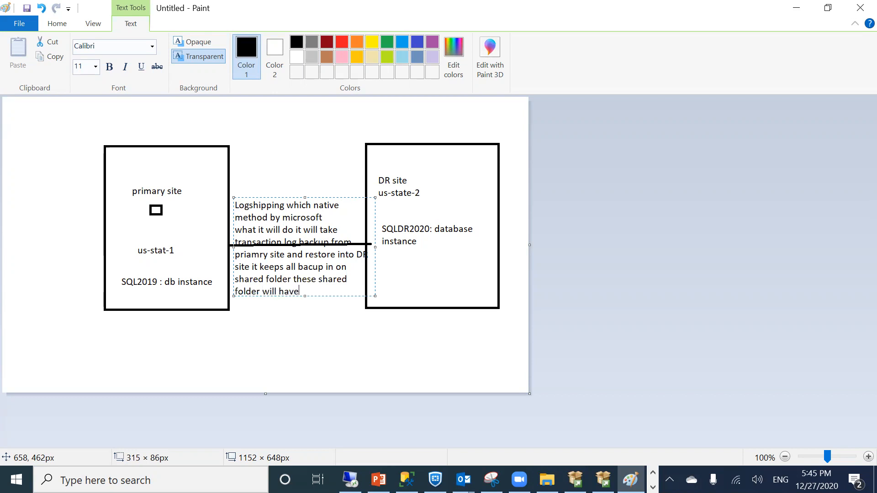
pyautogui.write('access ')
pyautogui.write('for both')
pyautogui.write(' instacne')
pyautogui.press('BackSpace')
pyautogui.press('BackSpace')
pyautogui.press('BackSpace')
pyautogui.write('nces')
pyautogui.press('Return')
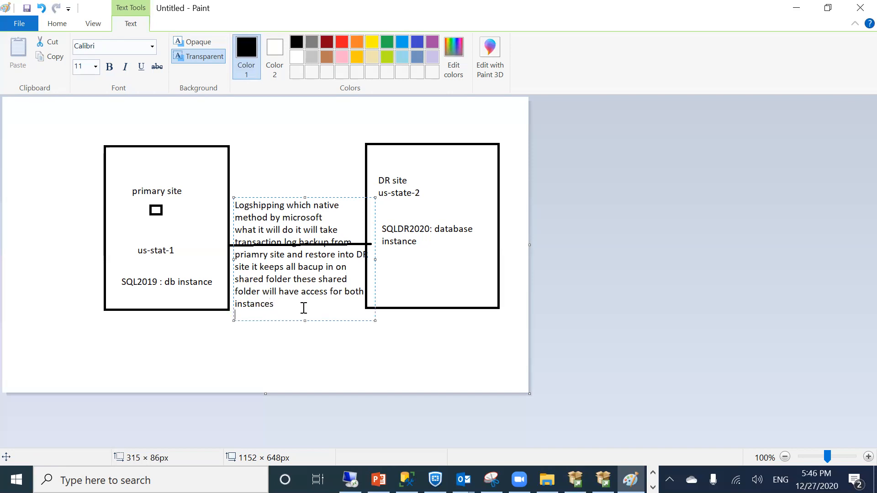
pyautogui.click(304, 331)
# Clear the stray empty text boxes and bring SQL Server Installation Center back to the front
pyautogui.click(260, 233)
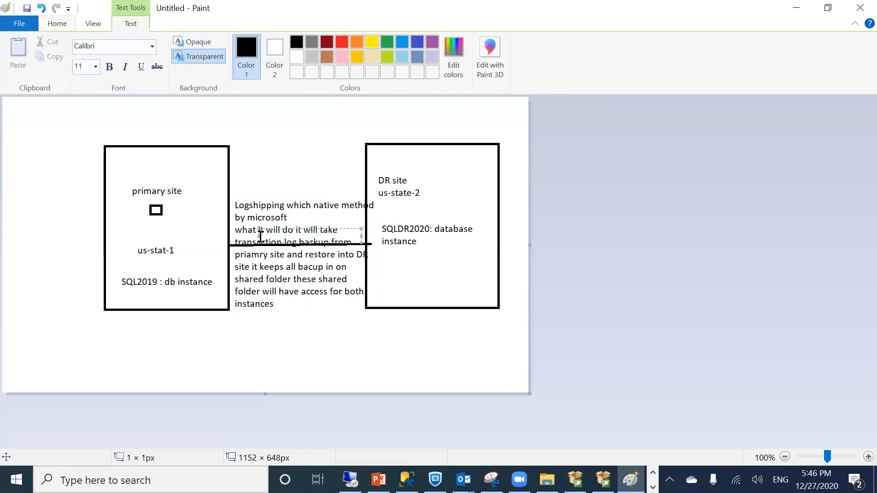
pyautogui.click(254, 209)
pyautogui.click(250, 217)
pyautogui.click(281, 302)
pyautogui.click(280, 354)
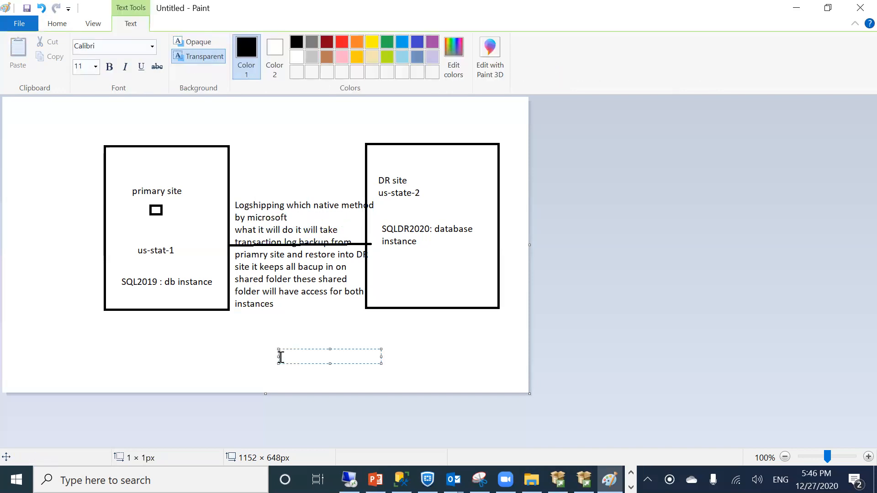
pyautogui.click(140, 362)
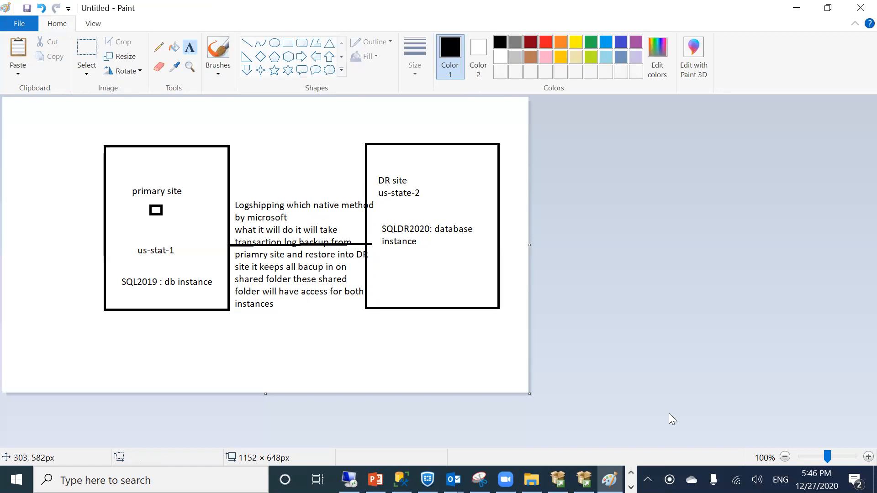
pyautogui.click(575, 479)
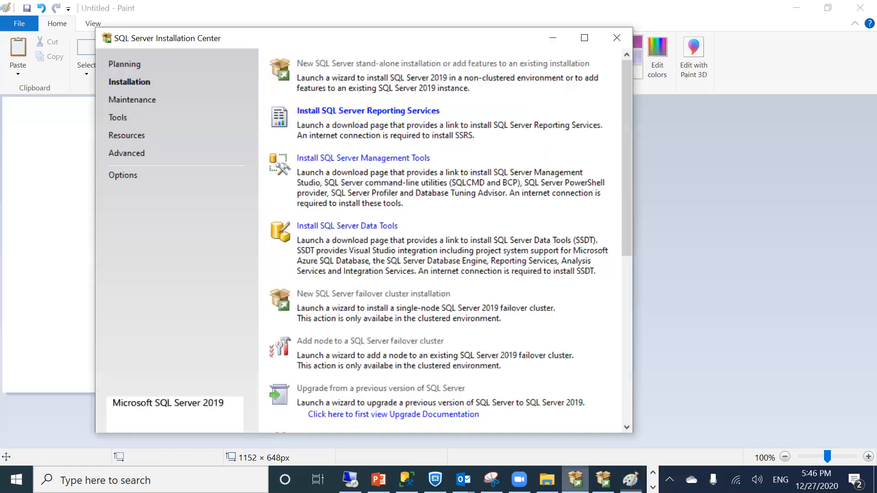
# Keep SQLDR2020 as the named instance and advance Setup to Server Configuration
pyautogui.click(603, 479)
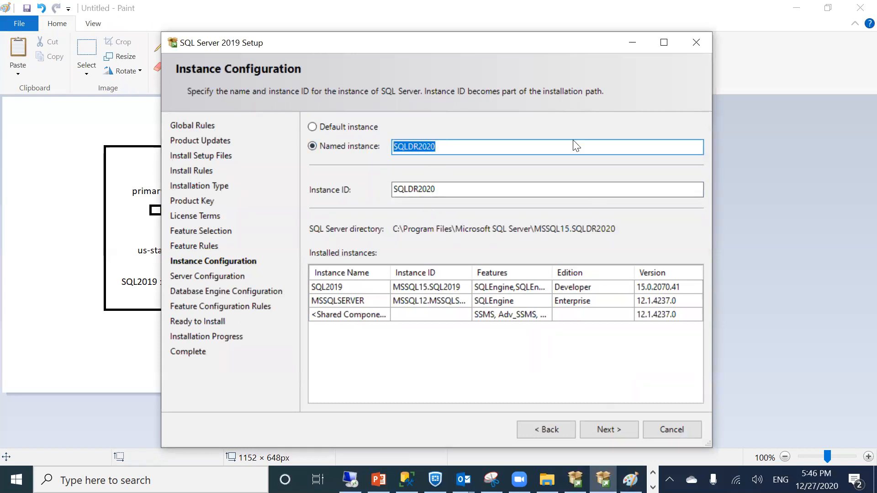
pyautogui.moveTo(425, 41); pyautogui.dragTo(333, 15)
pyautogui.click(504, 406)
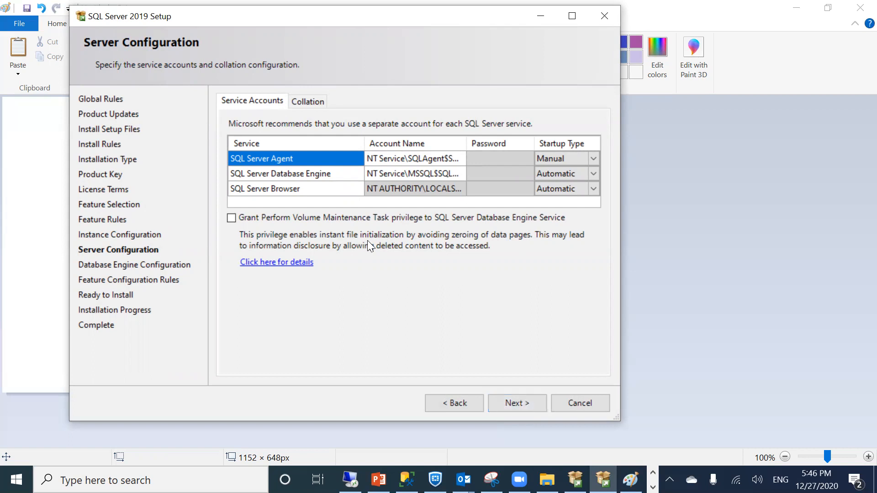
# Set the SQL Server Agent service account to the local Windows user 'hayat'
pyautogui.click(411, 163)
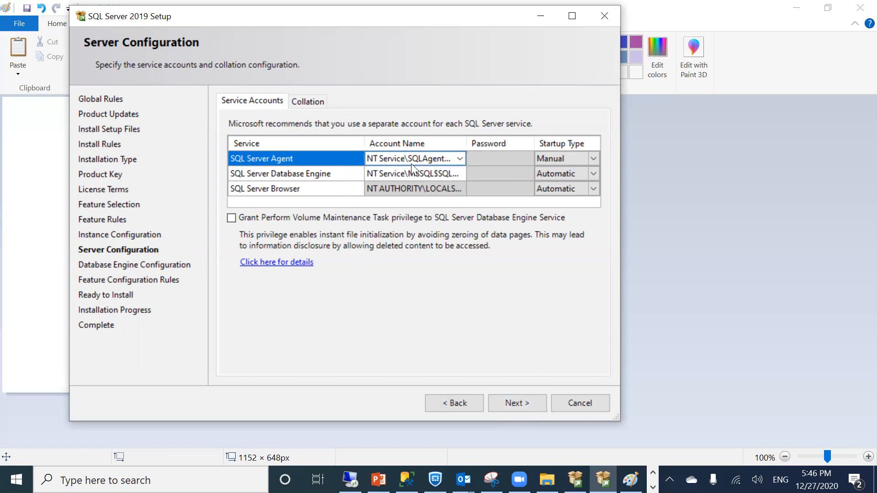
pyautogui.click(459, 158)
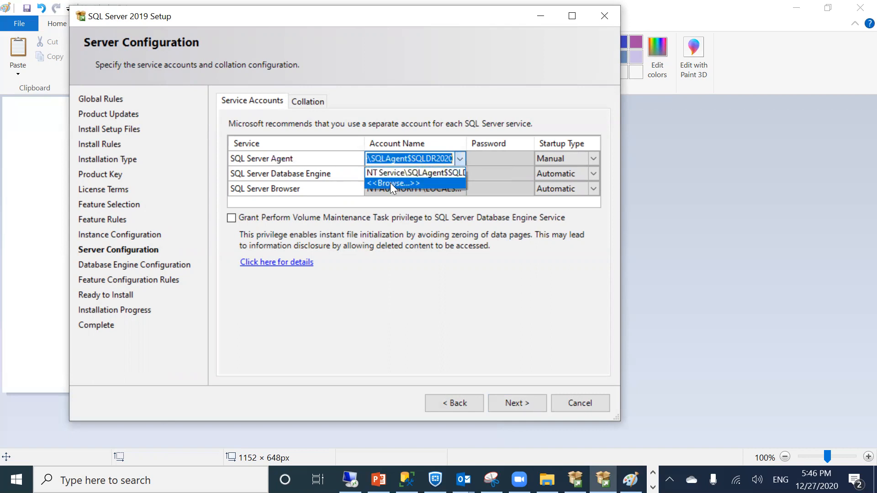
pyautogui.click(390, 183)
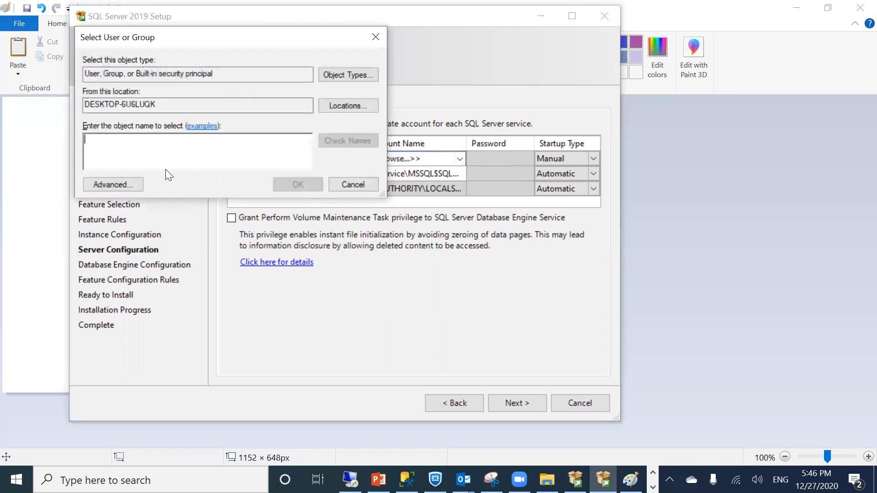
pyautogui.write('hayat')
pyautogui.click(344, 142)
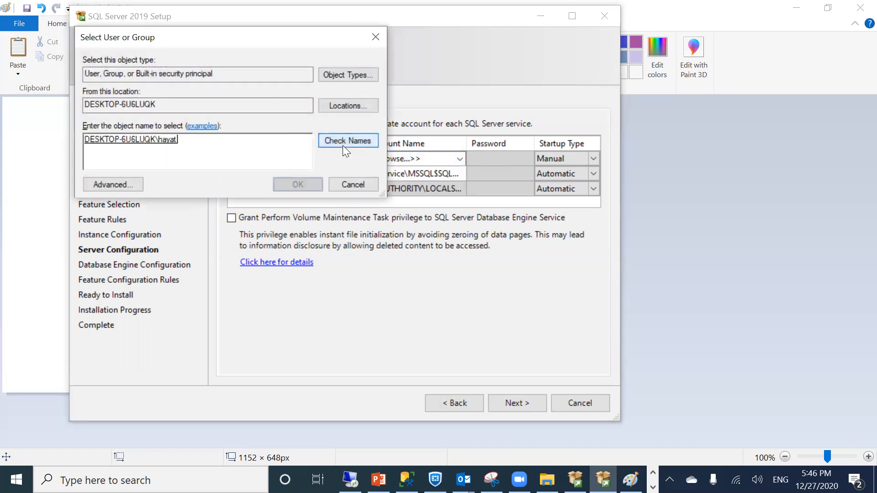
pyautogui.click(297, 185)
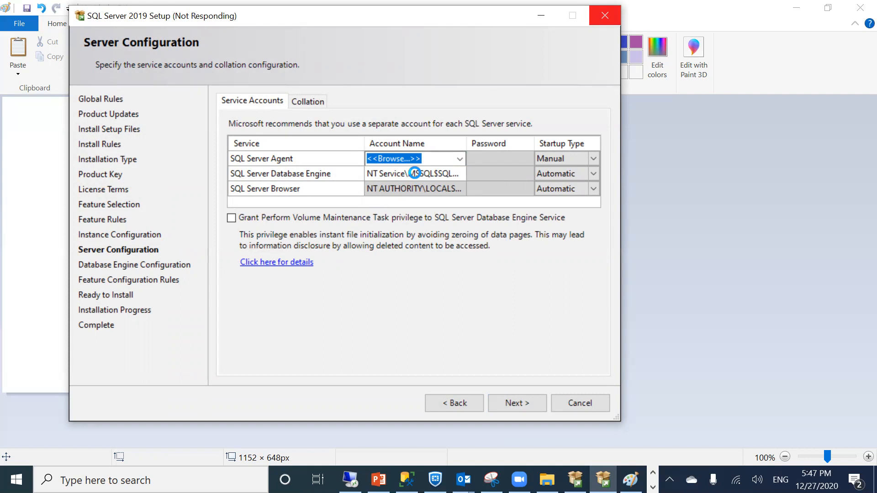
# Set the Database Engine service account to the same local user 'hayat'
pyautogui.doubleClick(415, 173)
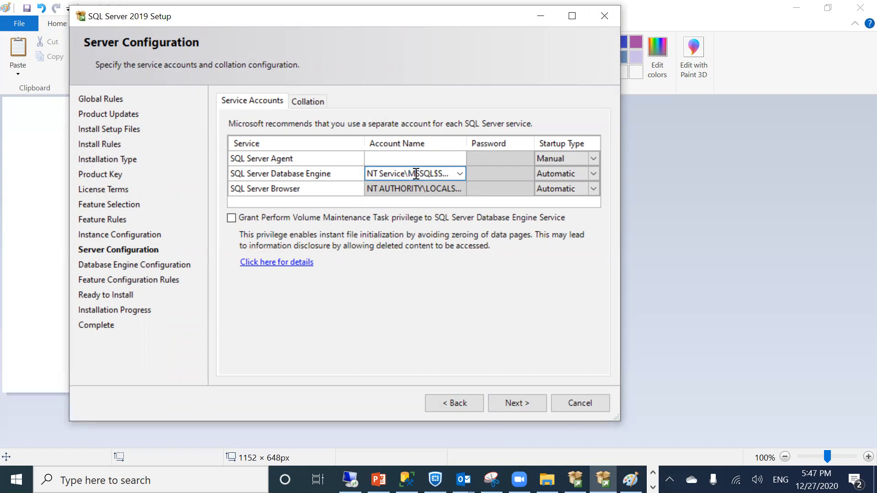
pyautogui.click(459, 174)
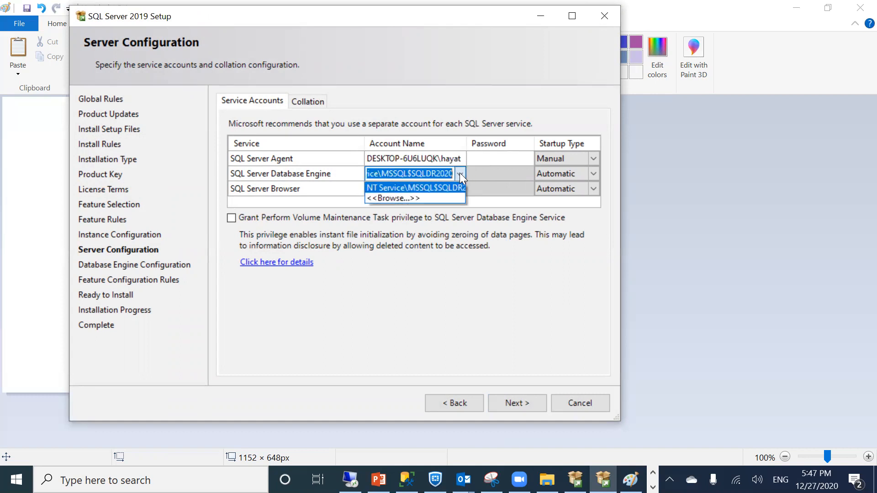
pyautogui.click(410, 198)
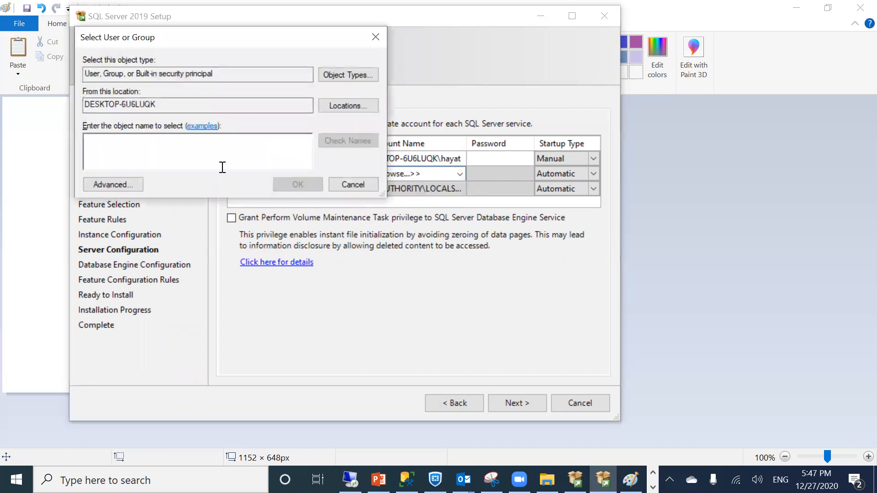
pyautogui.write('hayat')
pyautogui.click(344, 135)
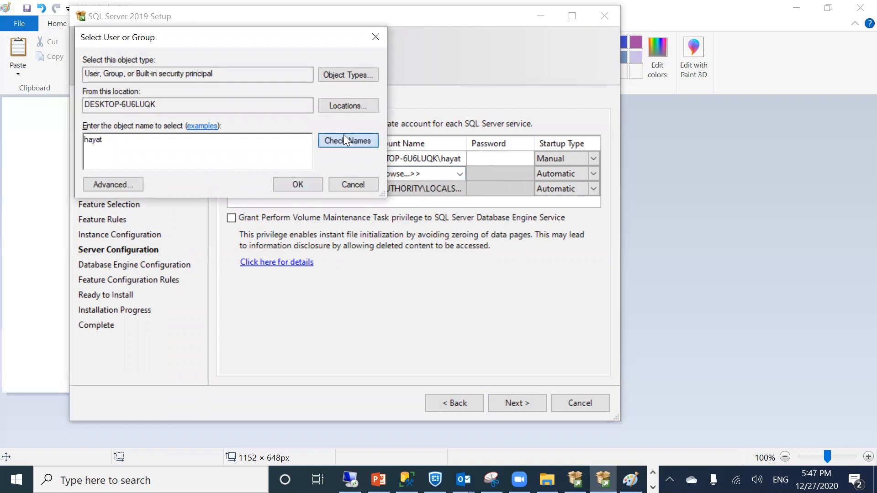
pyautogui.click(286, 188)
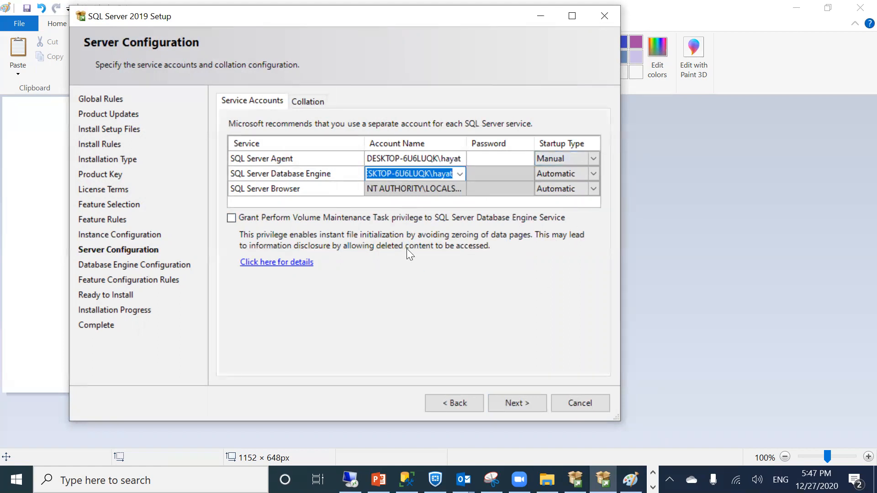
# Dismiss the validation error and enter the passwords for both service accounts
pyautogui.click(503, 404)
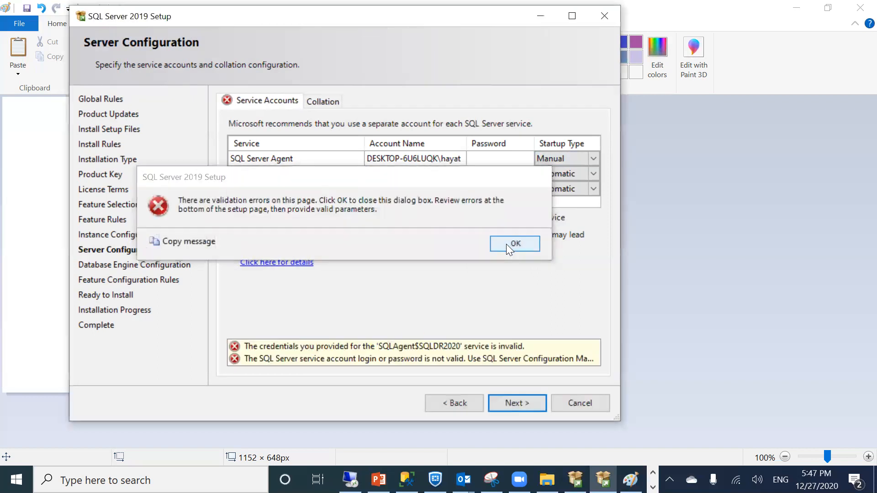
pyautogui.click(510, 244)
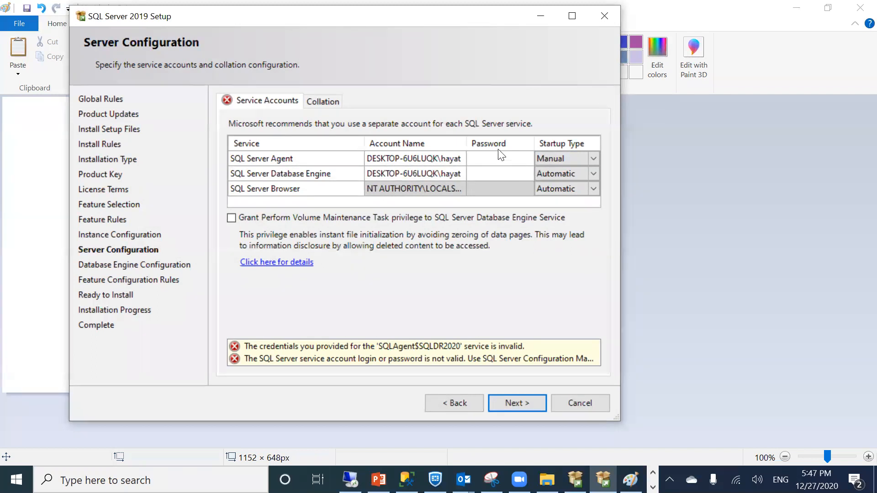
pyautogui.click(490, 159)
pyautogui.write('******')
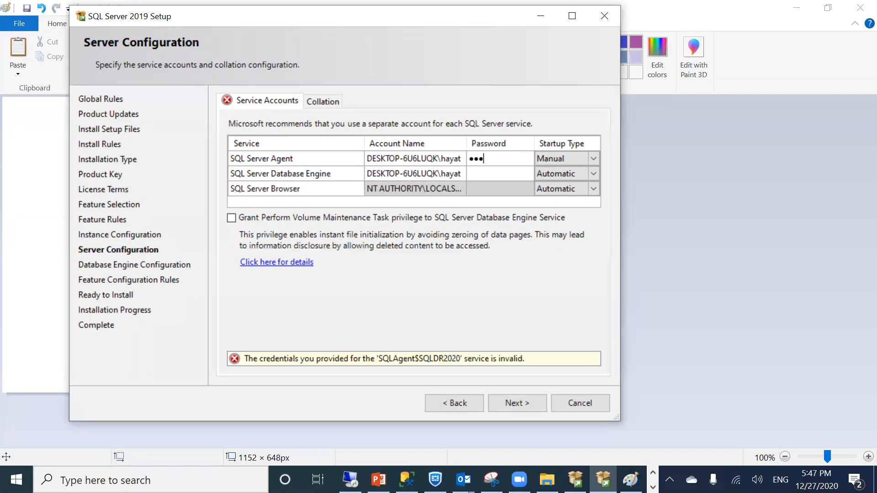
pyautogui.click(498, 172)
pyautogui.write('******')
# On Database Engine Configuration, try Mixed Mode and enter and confirm an sa password
pyautogui.click(512, 404)
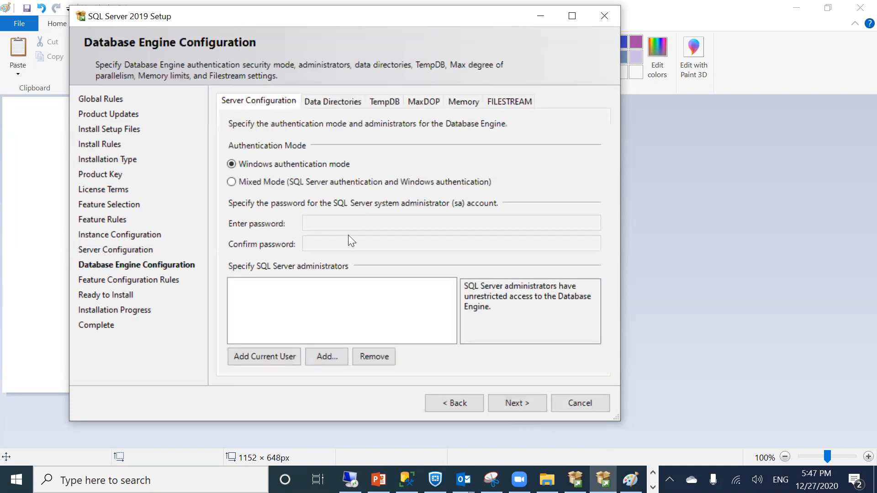
pyautogui.click(239, 181)
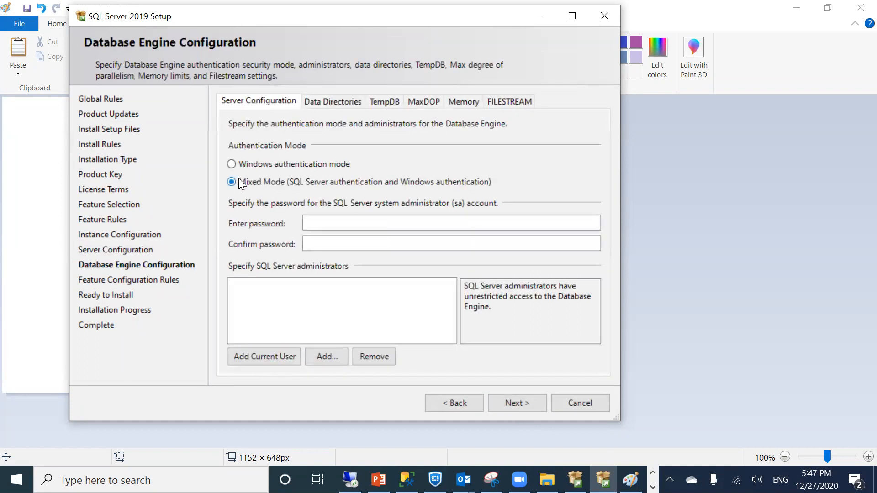
pyautogui.click(309, 223)
pyautogui.write('••••••••••••')
pyautogui.press('Tab')
pyautogui.write('•••••••••••')
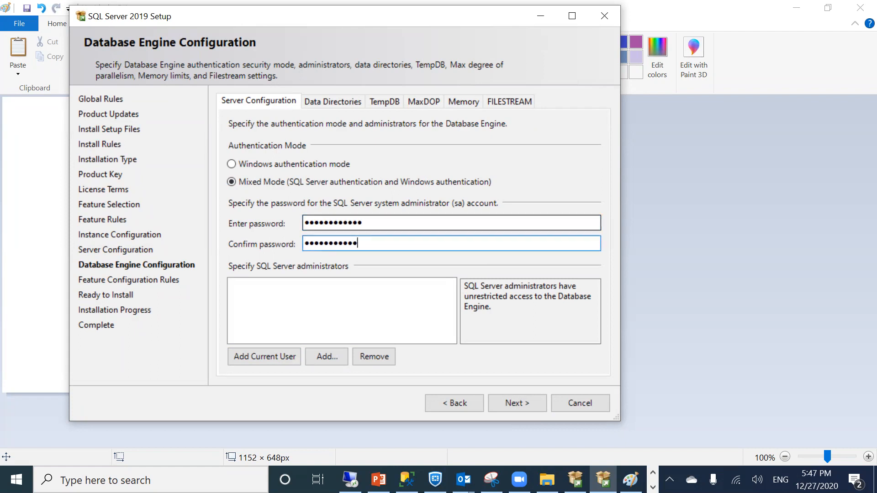
# Revert to Windows authentication, add the current user as administrator, and return to Paint
pyautogui.click(294, 161)
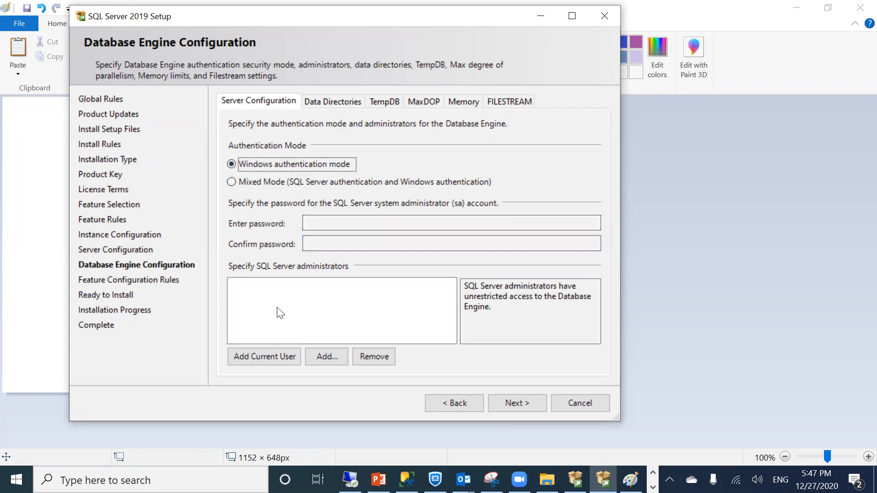
pyautogui.click(247, 357)
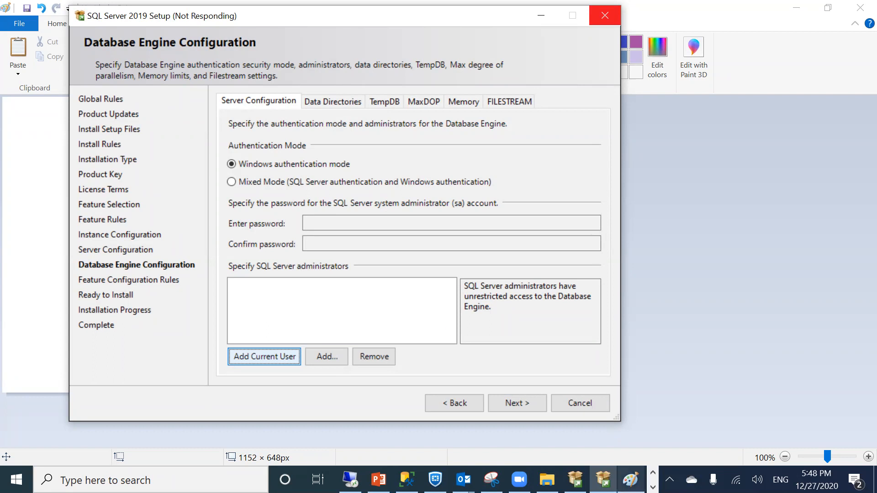
pyautogui.click(630, 479)
pyautogui.moveTo(133, 184); pyautogui.dragTo(195, 257)
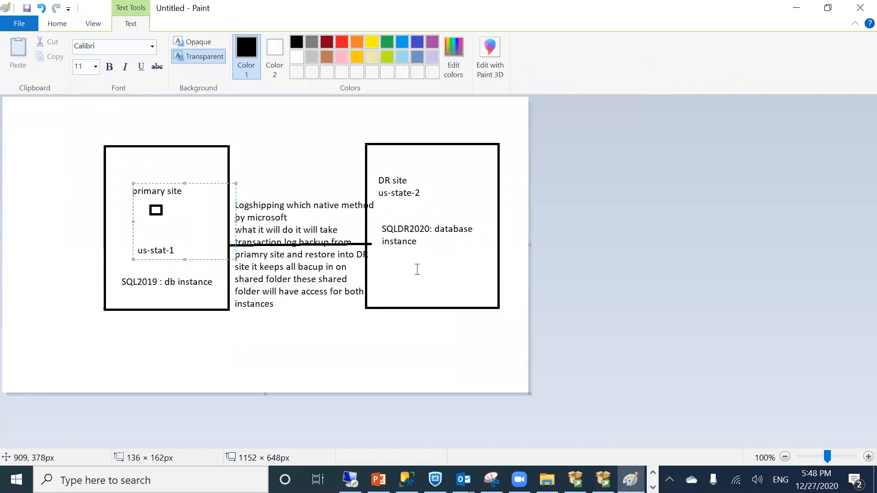
# Minimize Paint to get back to Setup's Database Engine Configuration page
pyautogui.click(795, 7)
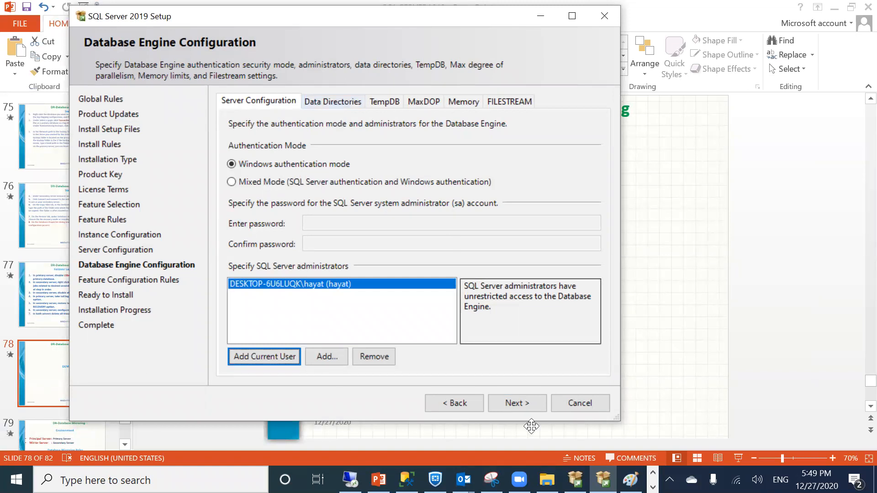
# Pass Ready to Install to begin installing SQLDR2020, then bring the Paint diagram forward
pyautogui.click(511, 401)
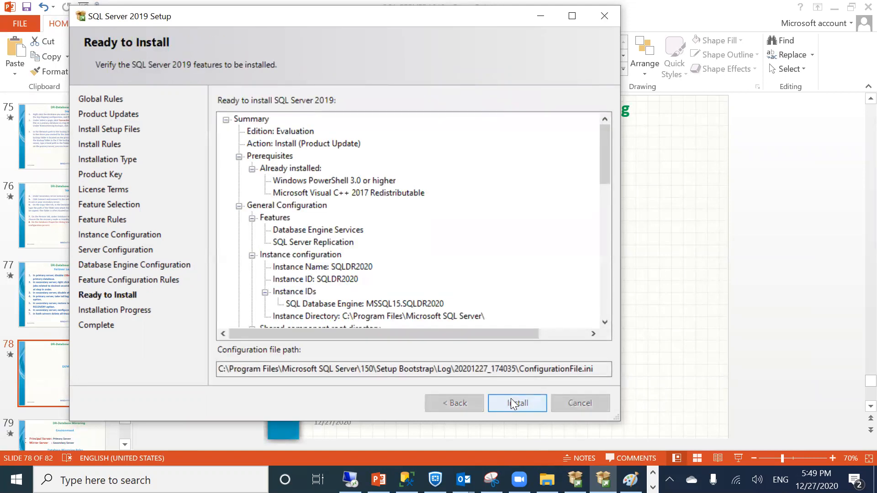
pyautogui.click(510, 403)
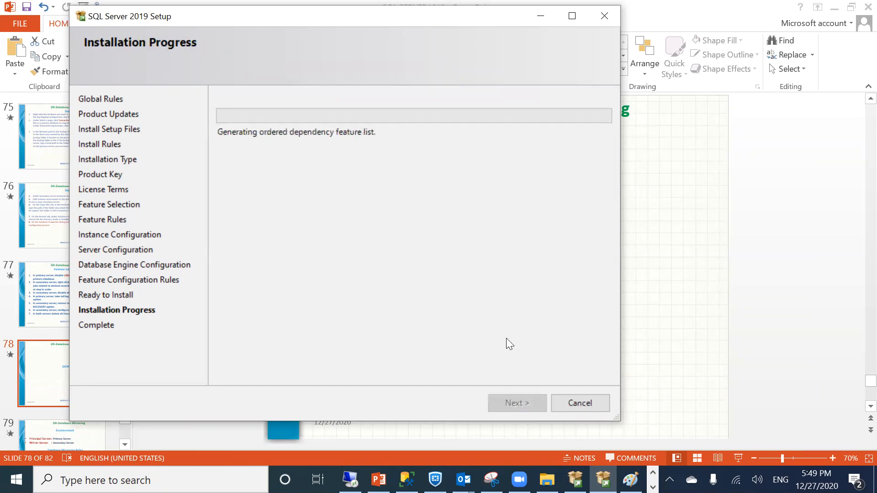
pyautogui.click(630, 480)
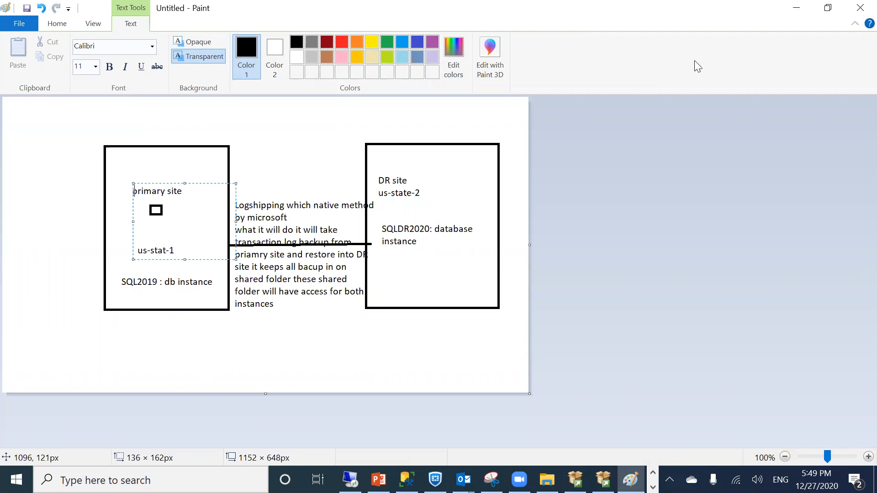
# Minimize Paint and let Setup finish installing Database Engine Services and Replication
pyautogui.click(797, 6)
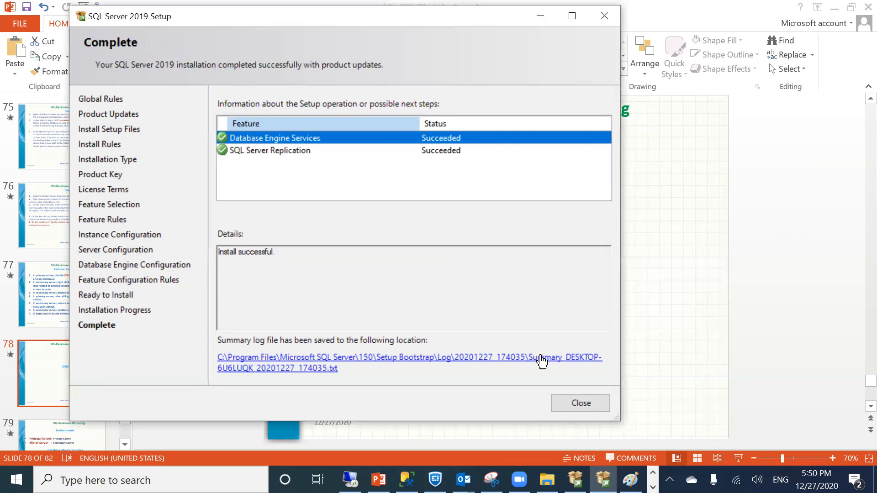
# Close the finished Setup wizard and Installation Center, returning to Management Studio
pyautogui.click(561, 405)
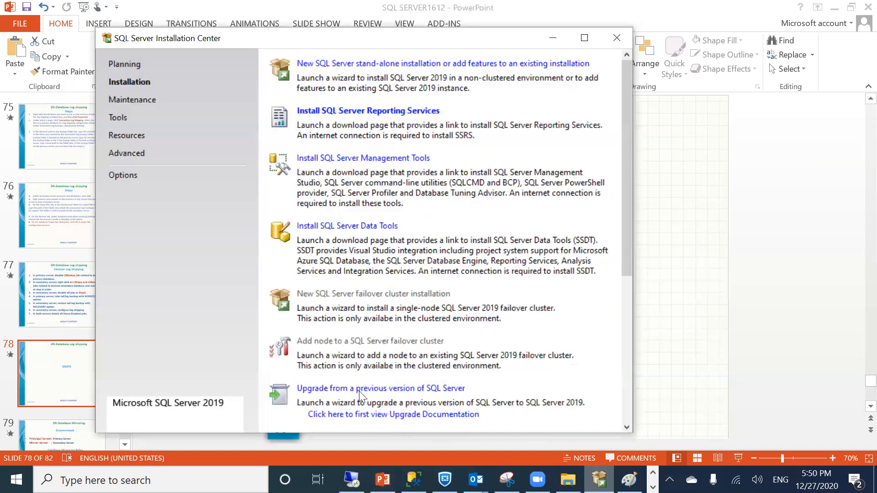
pyautogui.click(616, 38)
pyautogui.click(421, 480)
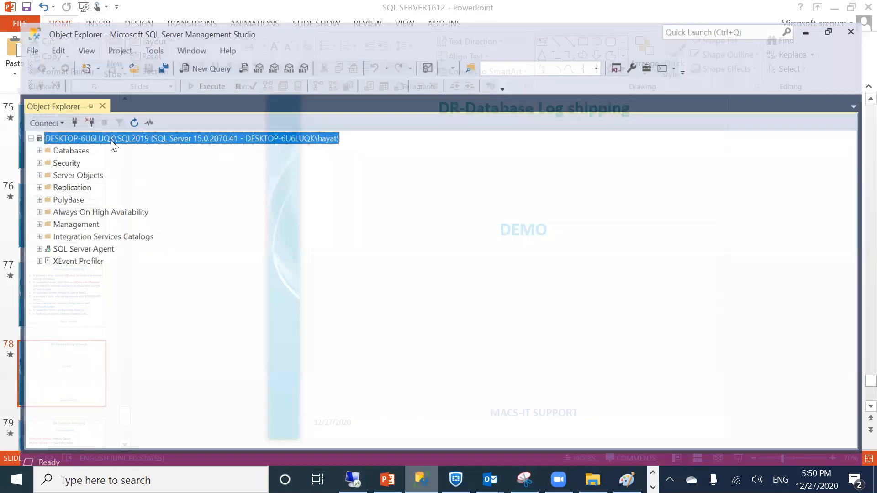
# Connect Object Explorer to the DESKTOP-6U6LUQK\SQLDR2020 Database Engine instance
pyautogui.click(29, 110)
pyautogui.click(30, 119)
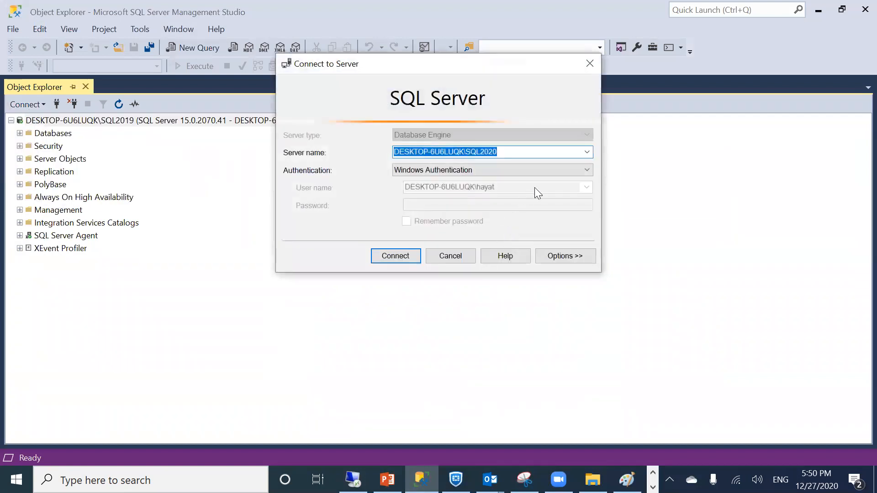
pyautogui.click(570, 151)
pyautogui.press('BackSpace')
pyautogui.press('BackSpace')
pyautogui.press('BackSpace')
pyautogui.press('BackSpace')
pyautogui.press('BackSpace')
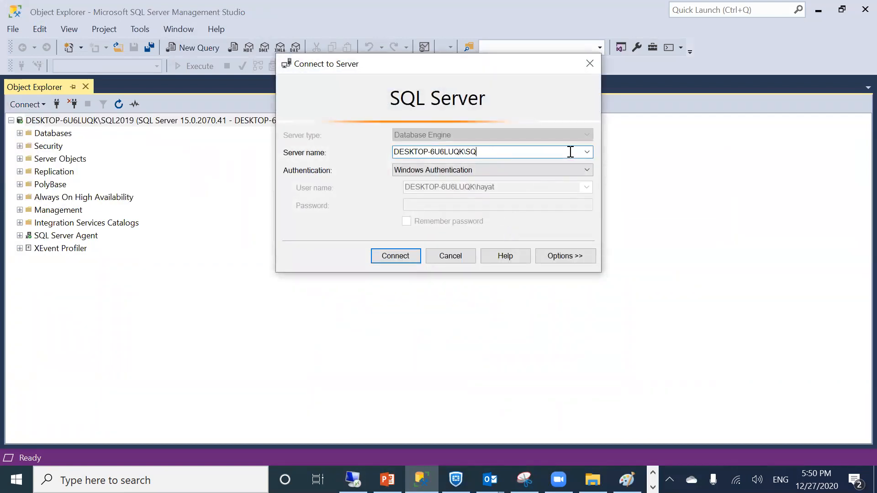
pyautogui.write('LDR2020')
pyautogui.click(395, 255)
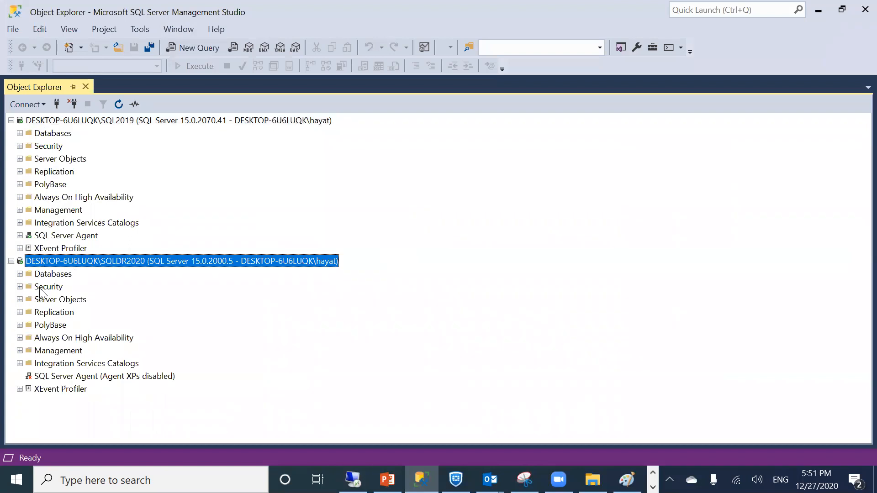
# Start the SQLDR2020 SQL Server Agent, confirm, and refresh it to show running
pyautogui.click(72, 377)
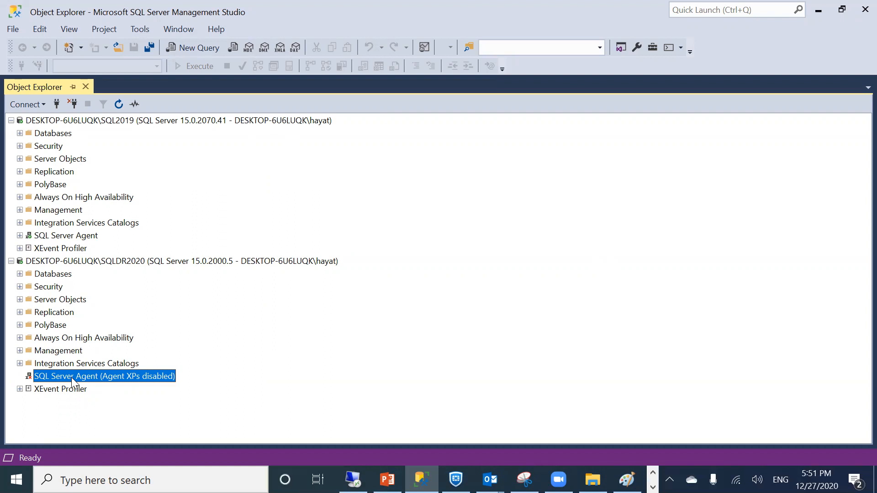
pyautogui.rightClick(71, 378)
pyautogui.click(113, 360)
pyautogui.rightClick(73, 379)
pyautogui.click(84, 367)
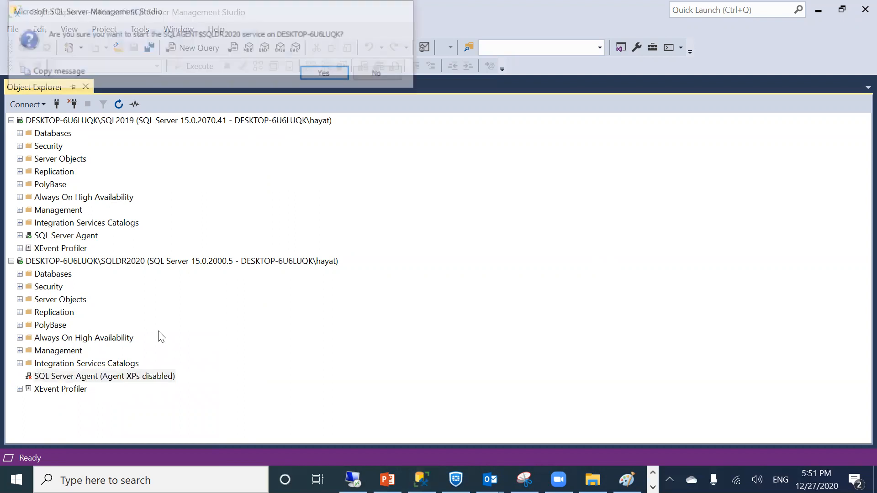
pyautogui.click(311, 74)
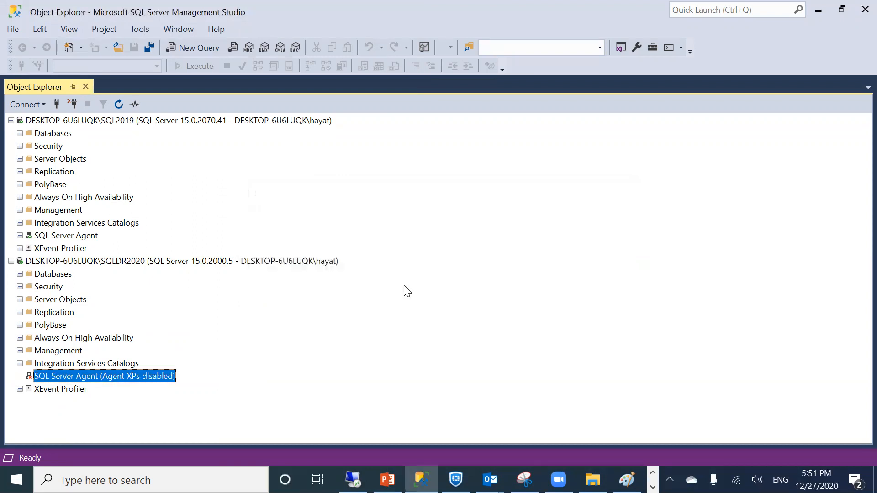
pyautogui.rightClick(65, 375)
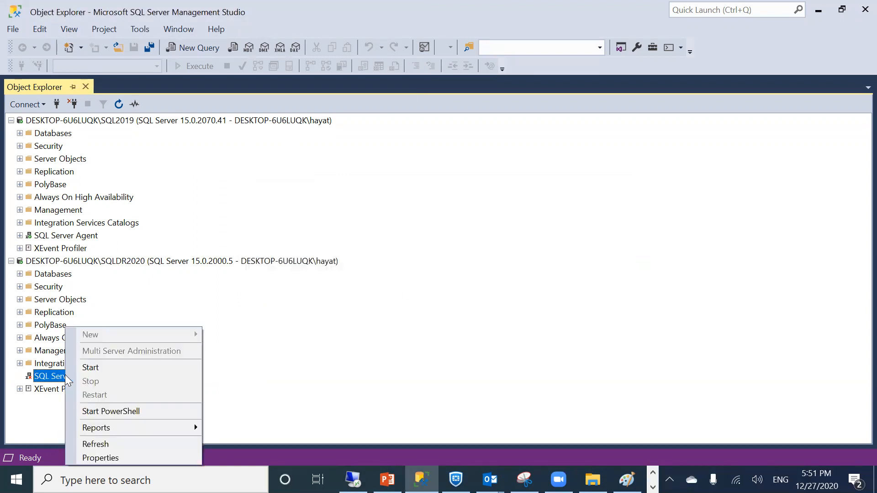
pyautogui.click(93, 442)
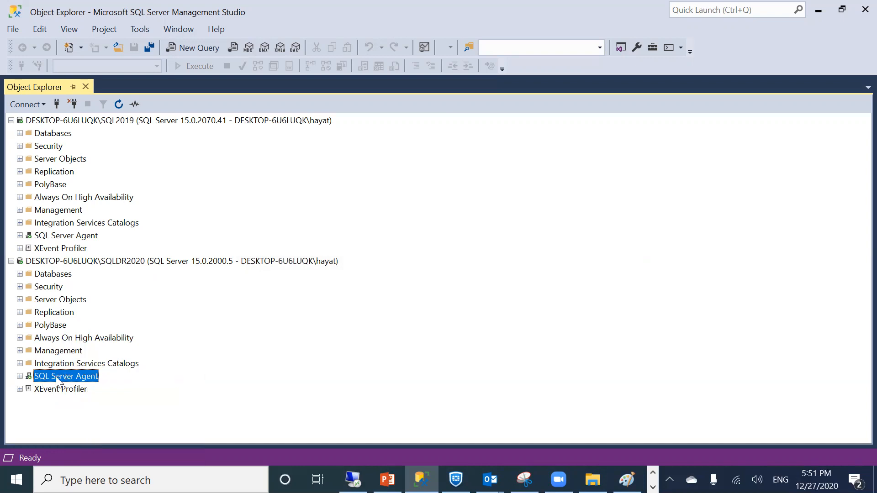
# Compare the SQL2019 and SQLDR2020 servers by selecting each in Object Explorer
pyautogui.click(65, 120)
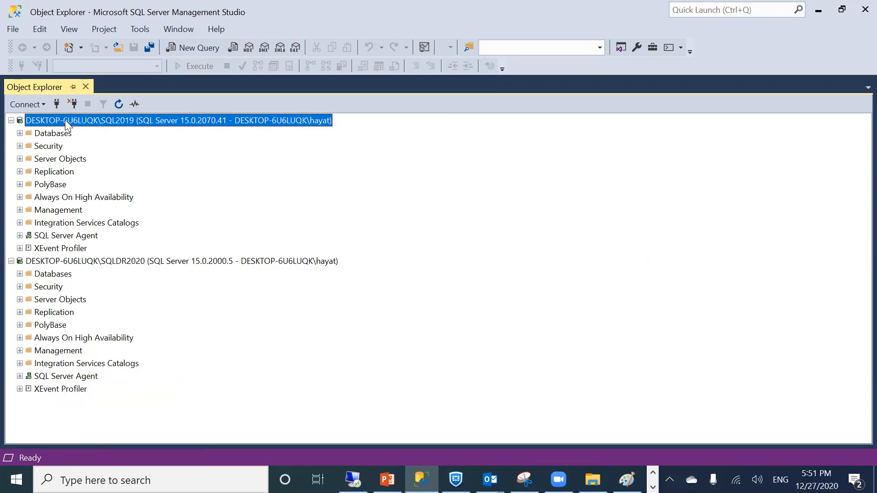
pyautogui.click(88, 263)
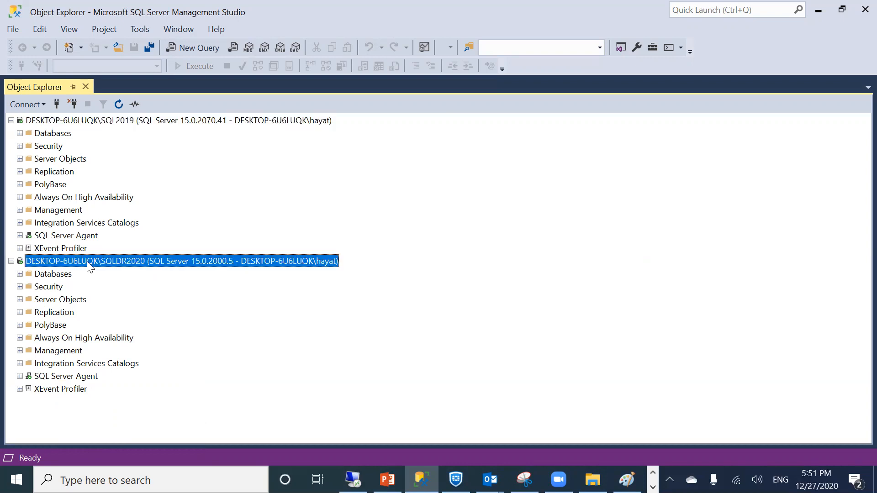
pyautogui.click(76, 121)
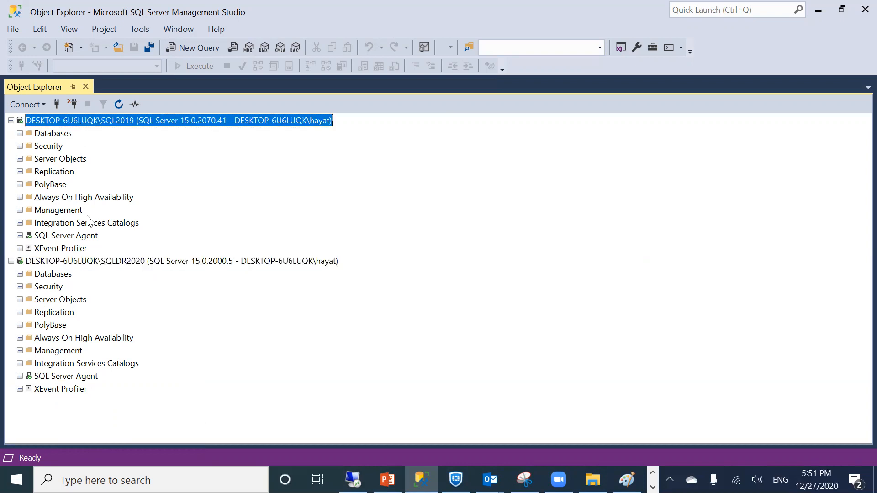
pyautogui.click(82, 264)
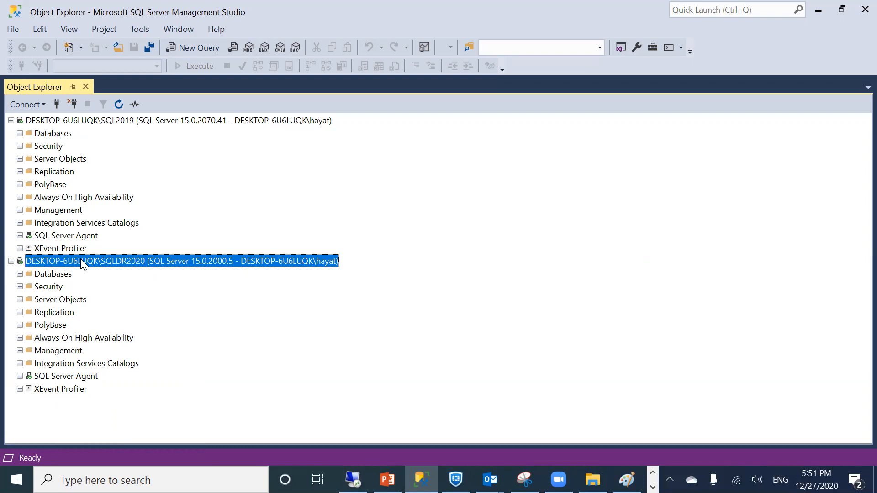
# Delete the sisdb database from SQL2019, closing its existing connections
pyautogui.click(19, 133)
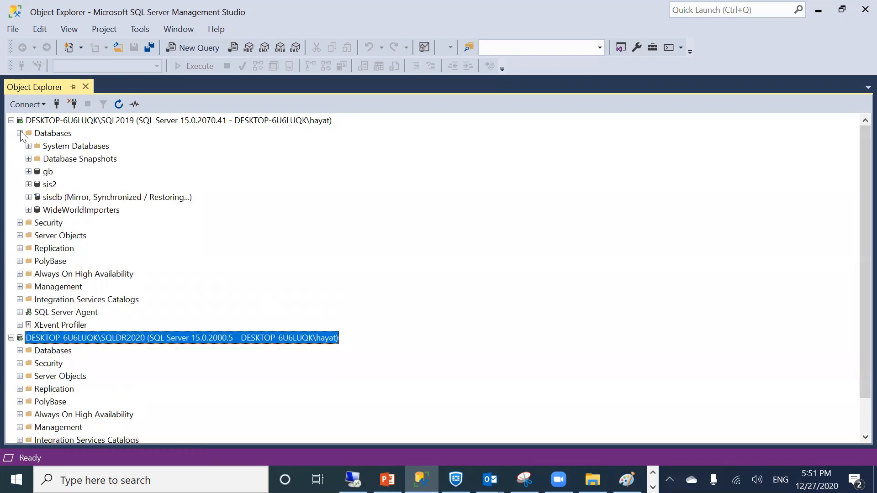
pyautogui.rightClick(64, 196)
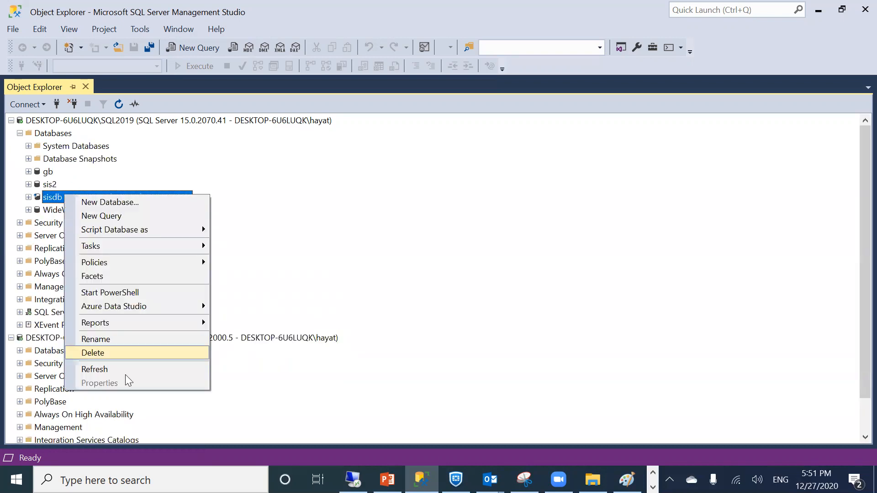
pyautogui.click(121, 356)
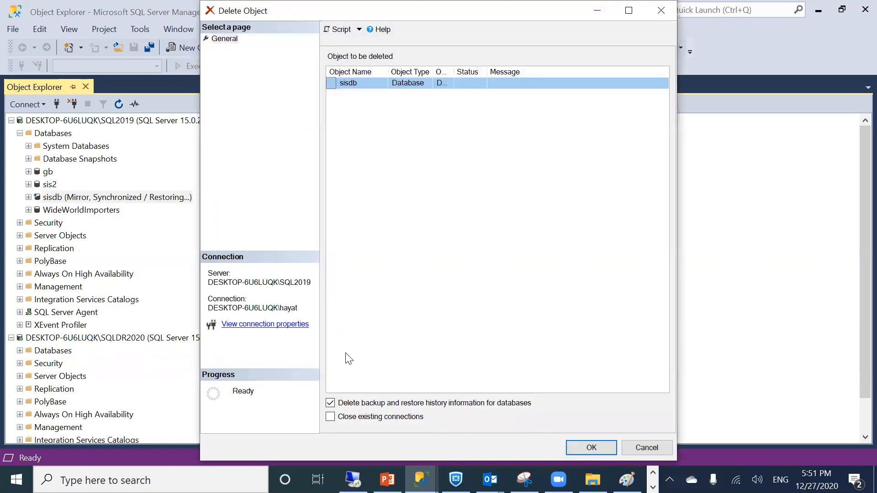
pyautogui.click(350, 417)
pyautogui.click(568, 443)
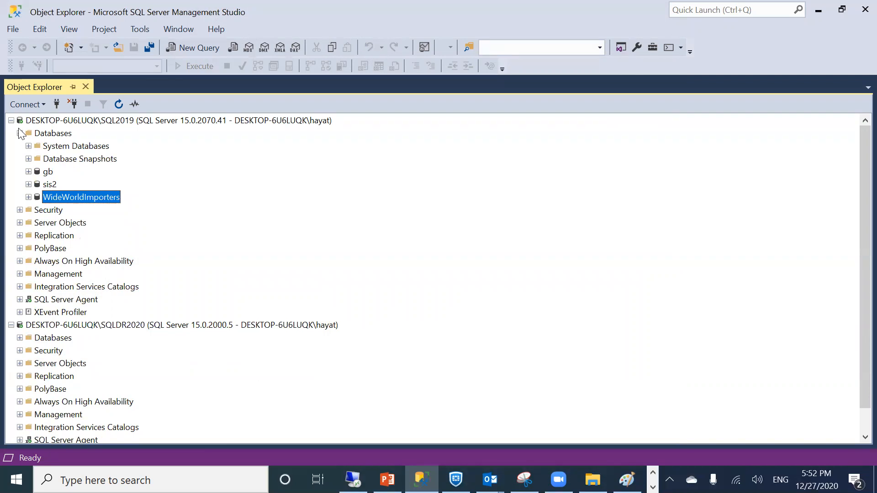
# Check the sis2 database's contents, then bring up actions for SQL2019's Databases folder
pyautogui.click(45, 185)
pyautogui.click(28, 185)
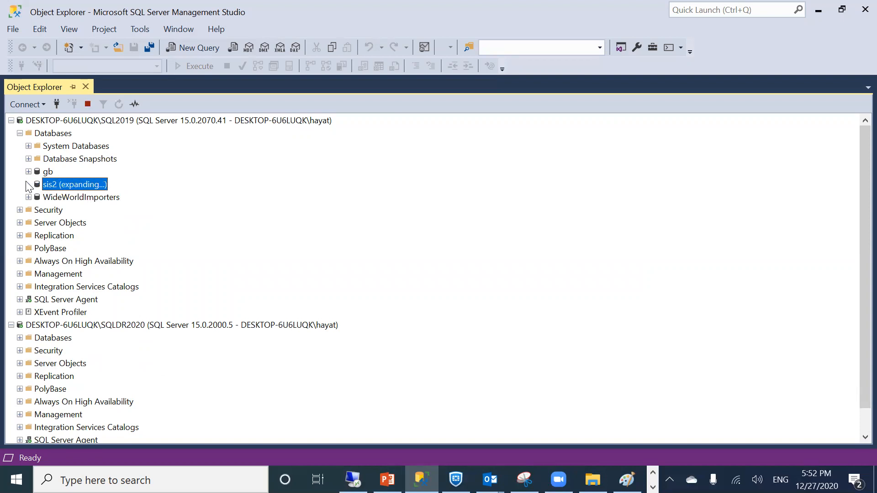
pyautogui.click(29, 185)
pyautogui.rightClick(42, 137)
# Create a database named marcdb on SQL2019 and select it in Object Explorer
pyautogui.click(92, 141)
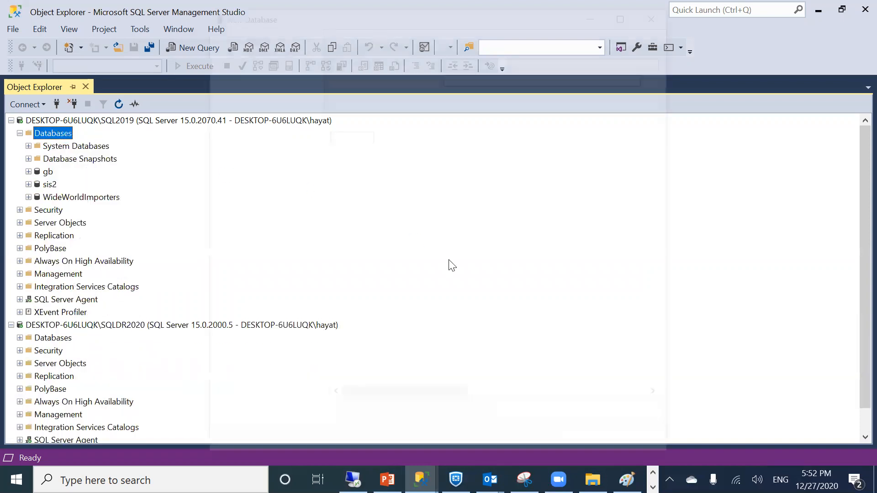
pyautogui.write('marcdb')
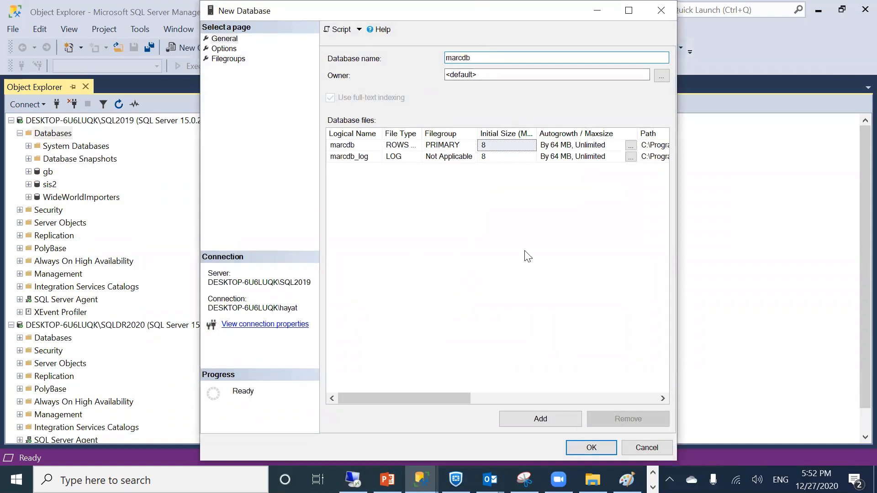
pyautogui.click(574, 446)
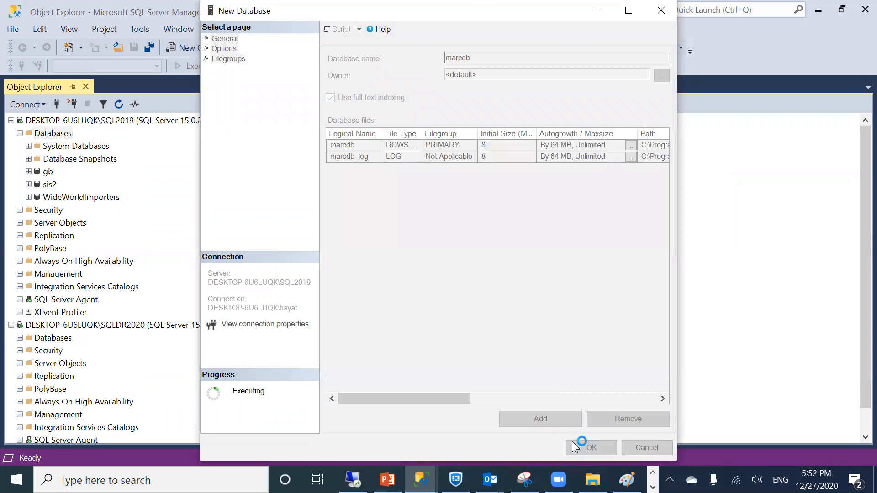
pyautogui.click(48, 208)
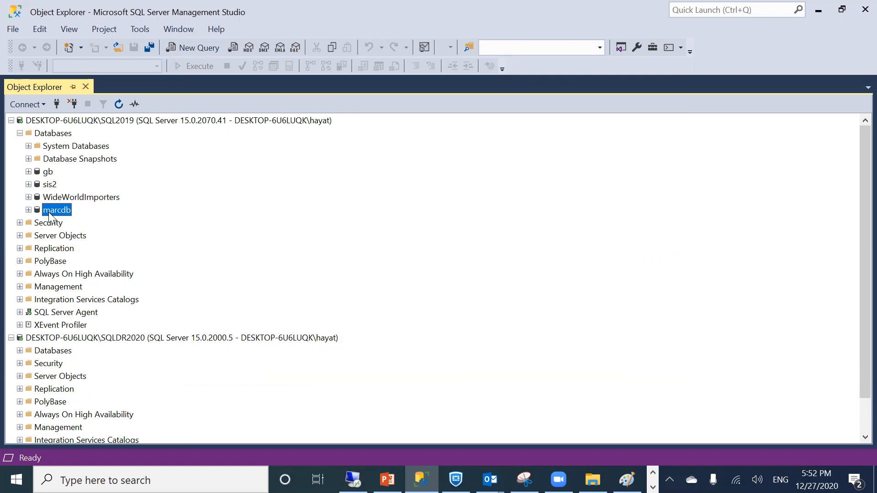
# Confirm marcdb's recovery model stays Full in its Options properties, then check its Tasks menu
pyautogui.rightClick(49, 212)
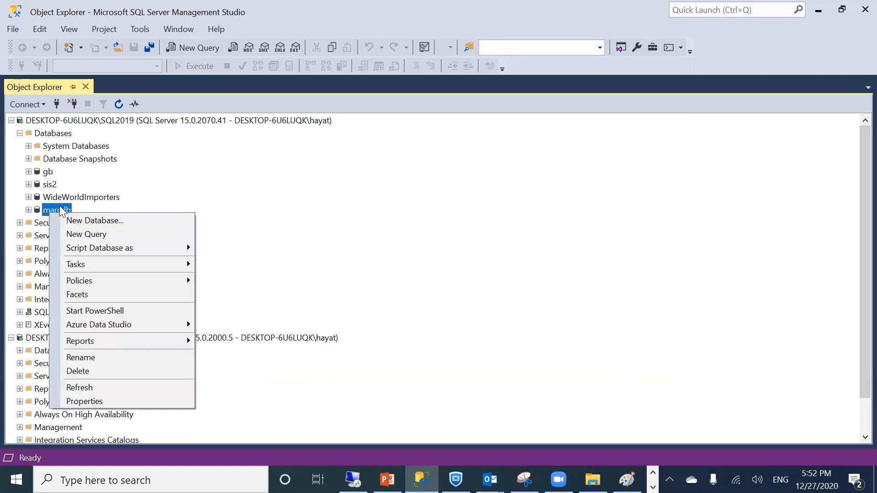
pyautogui.click(87, 401)
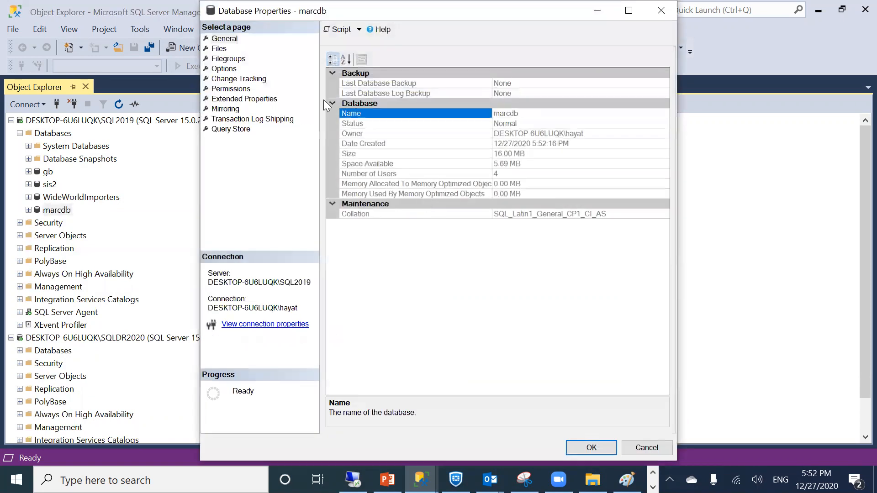
pyautogui.click(220, 69)
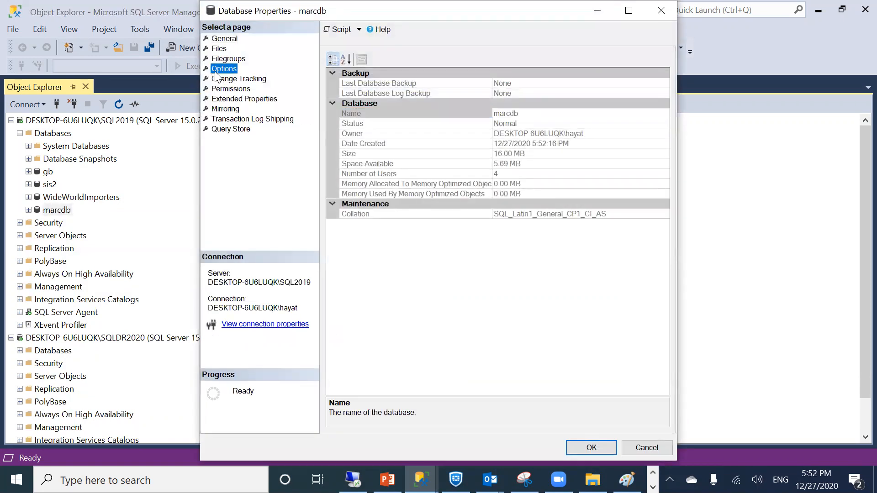
pyautogui.click(472, 74)
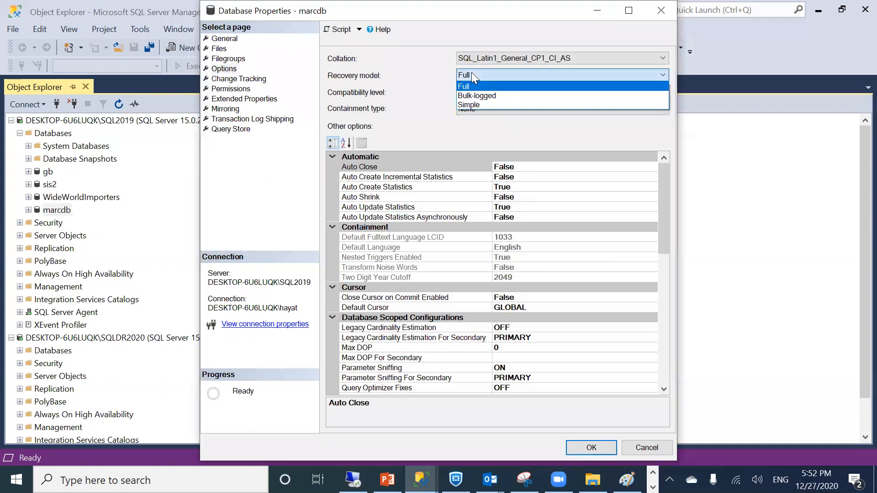
pyautogui.click(472, 72)
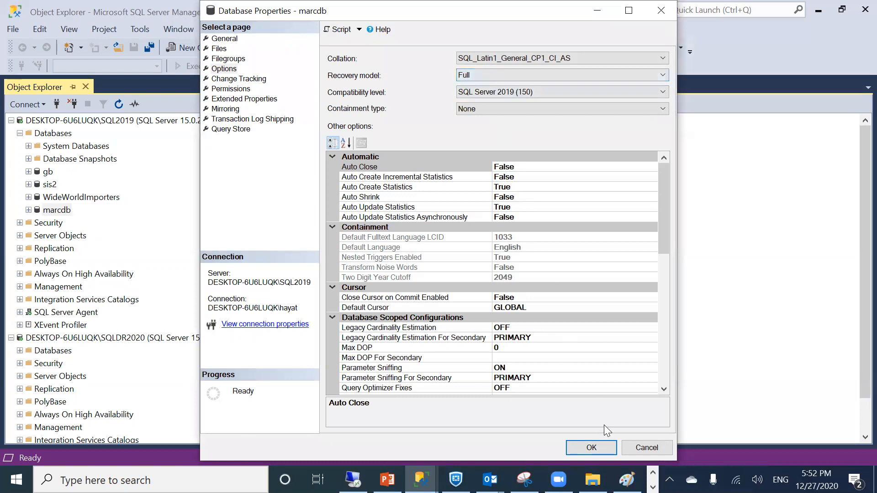
pyautogui.click(591, 447)
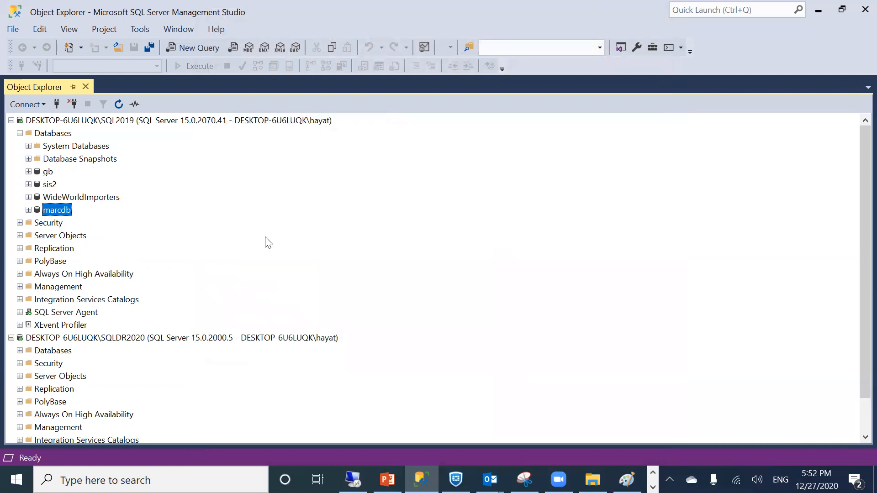
pyautogui.rightClick(55, 210)
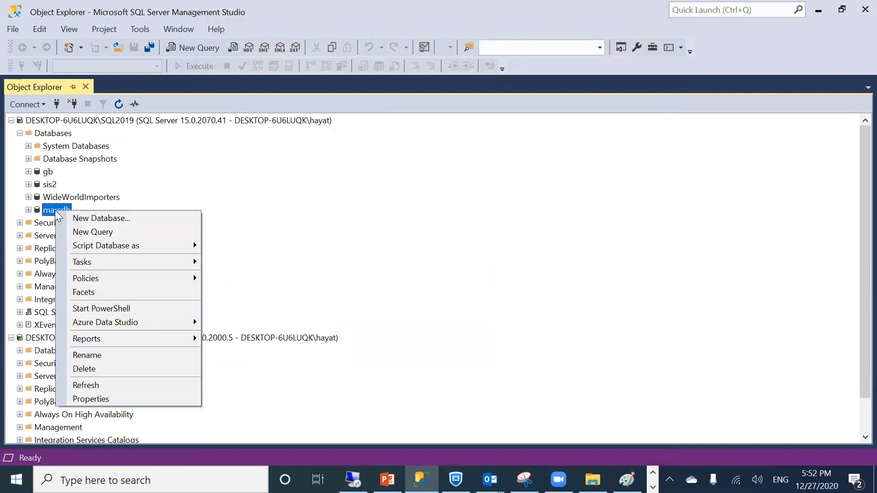
pyautogui.moveTo(99, 262)
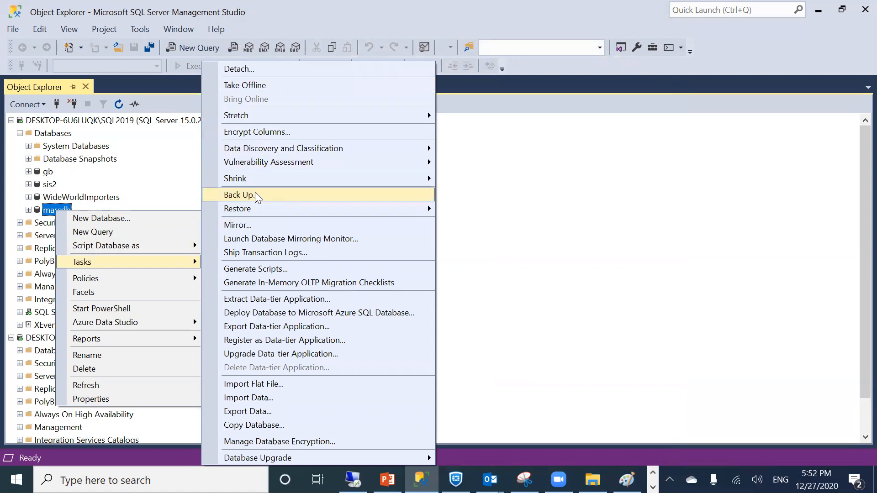
# Open the C:\sqllog folder in File Explorer from the Run dialog
pyautogui.rightClick(16, 479)
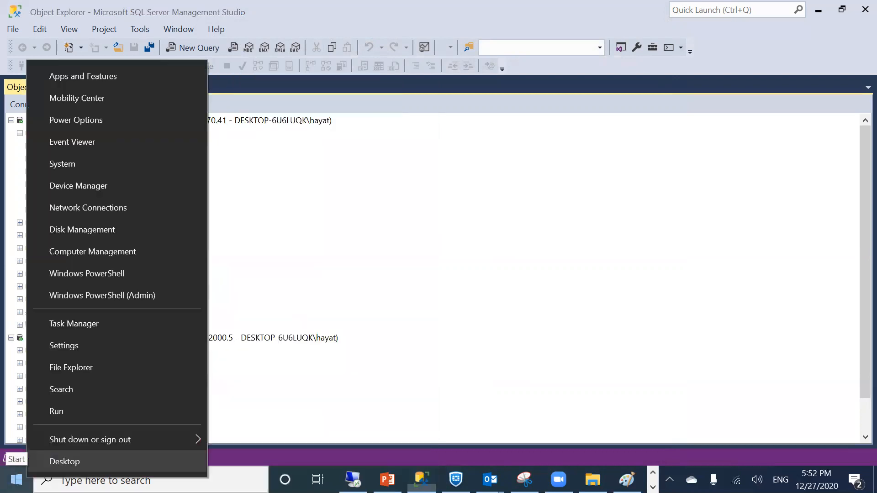
pyautogui.click(92, 410)
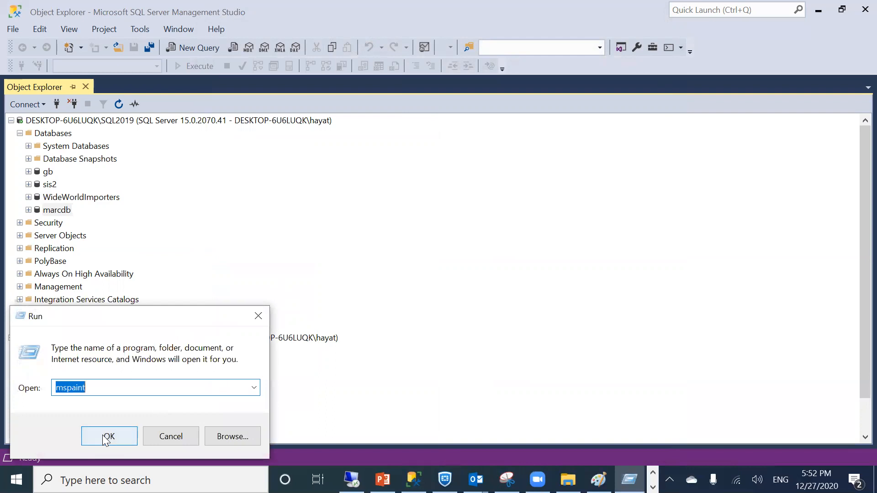
pyautogui.write('\\')
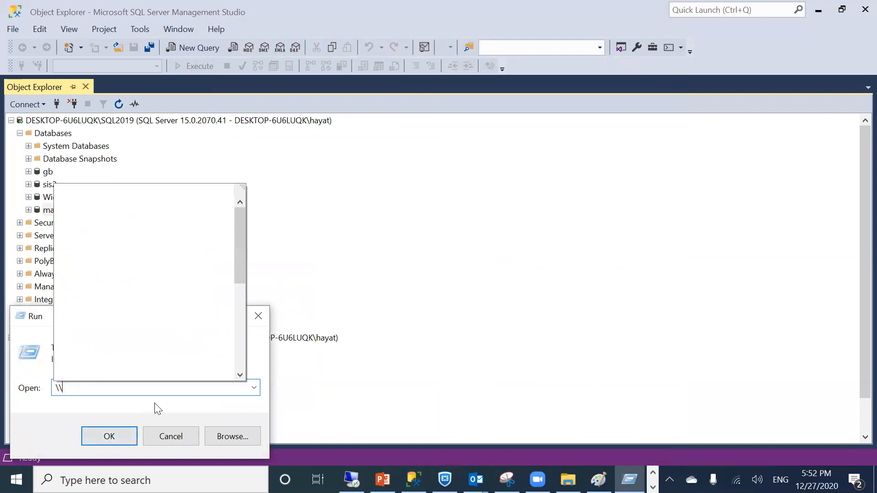
pyautogui.press('BackSpace')
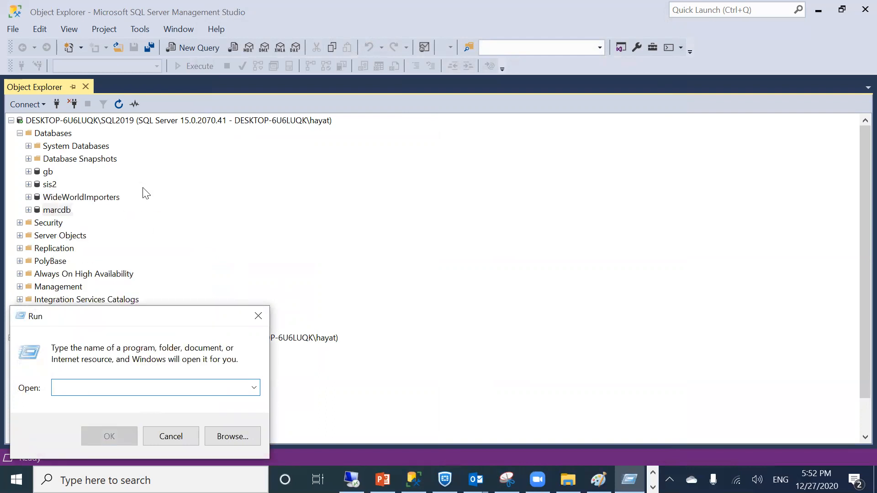
pyautogui.write('c:\\')
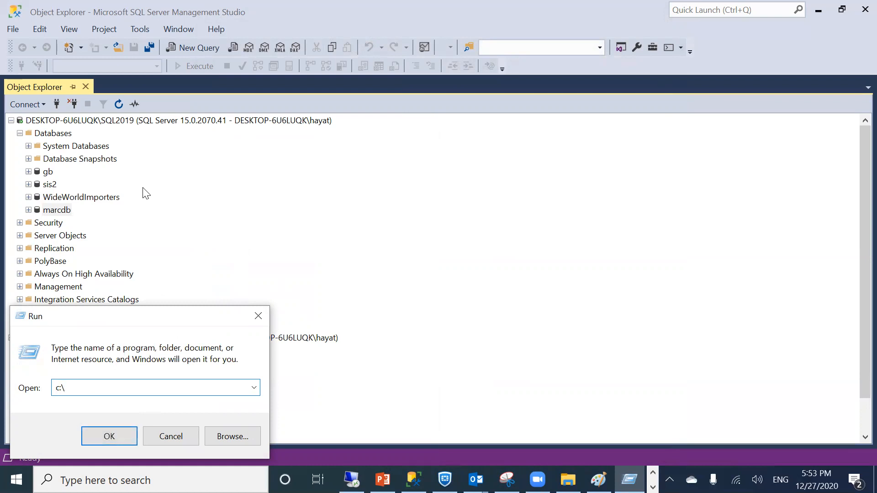
pyautogui.write('sqllog')
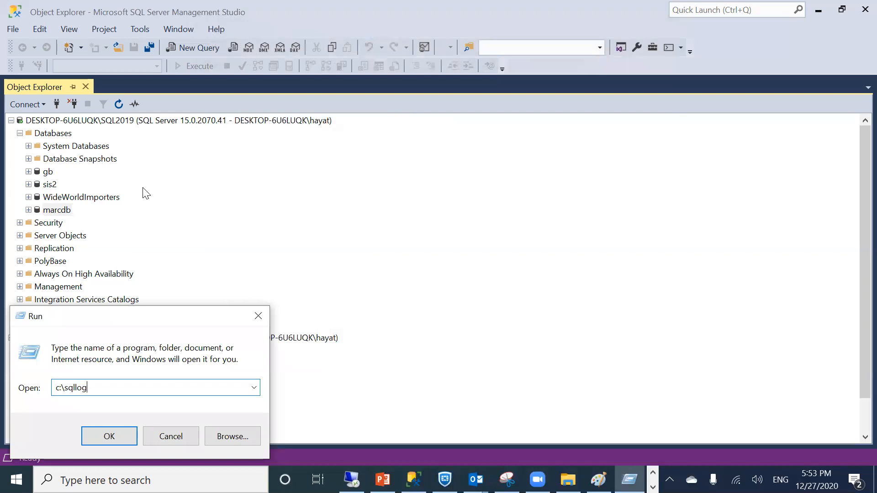
pyautogui.press('Return')
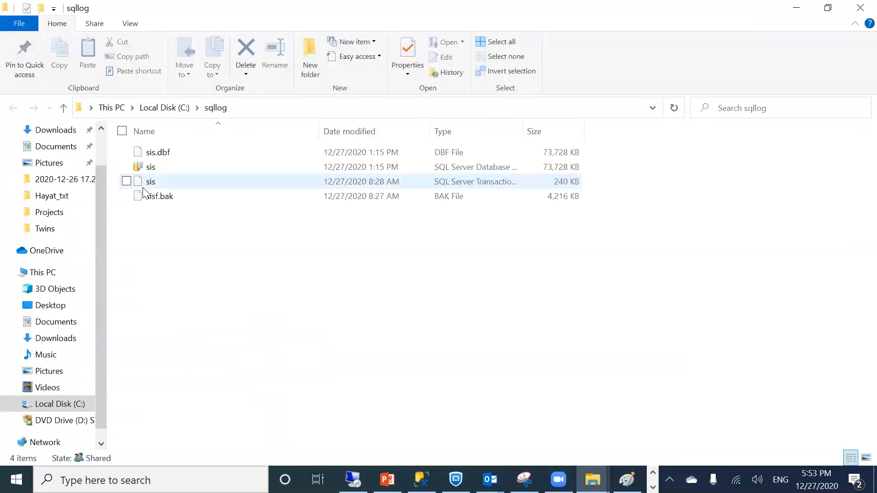
# Permanently delete the four old files in C:\sqllog and minimise File Explorer
pyautogui.moveTo(218, 263); pyautogui.dragTo(128, 150)
pyautogui.hotkey('shift', 'Delete')
pyautogui.press('Return')
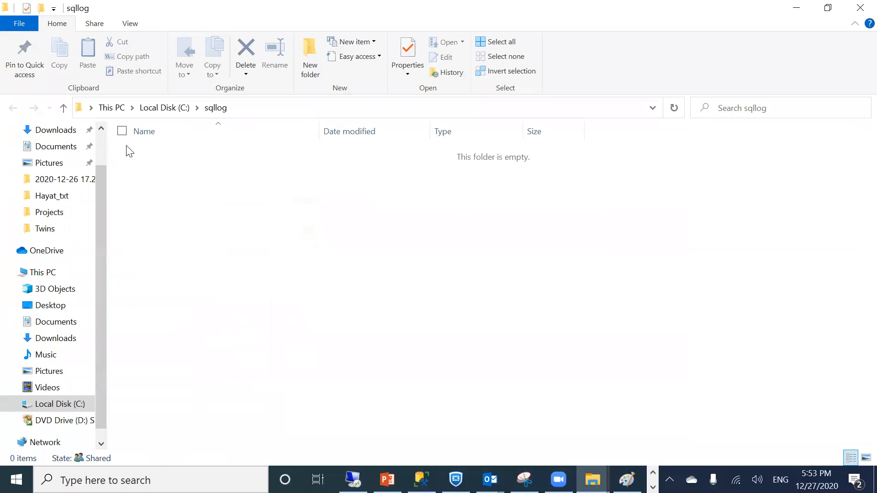
pyautogui.click(243, 114)
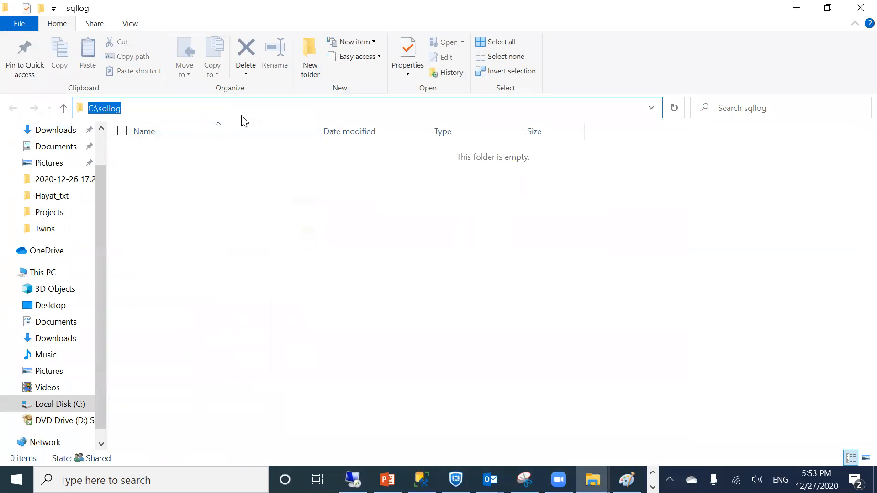
pyautogui.click(133, 111)
pyautogui.rightClick(147, 175)
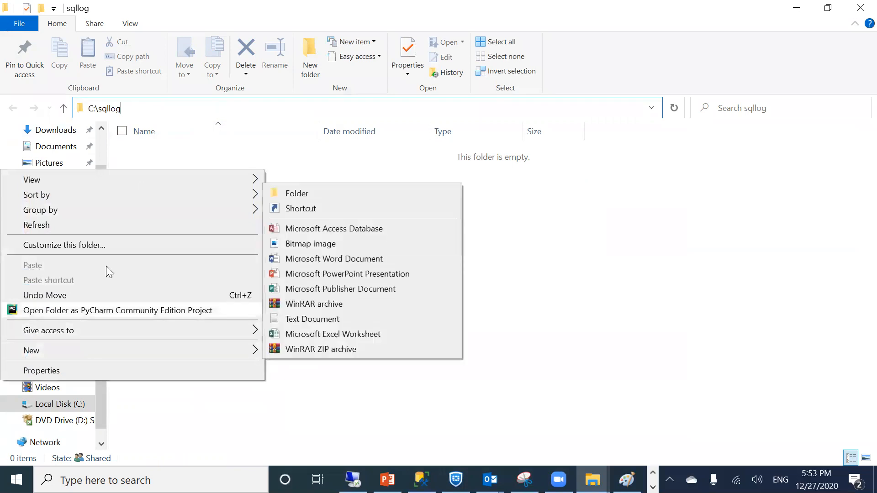
pyautogui.click(190, 146)
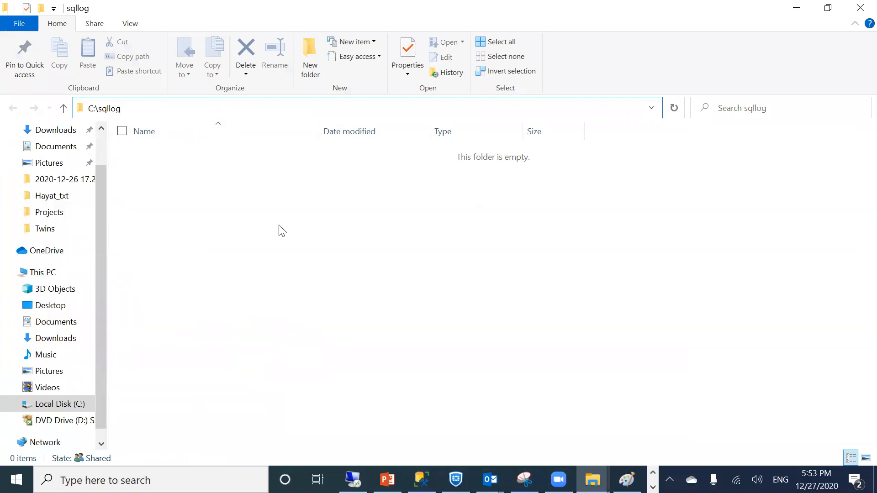
pyautogui.click(142, 112)
pyautogui.click(796, 7)
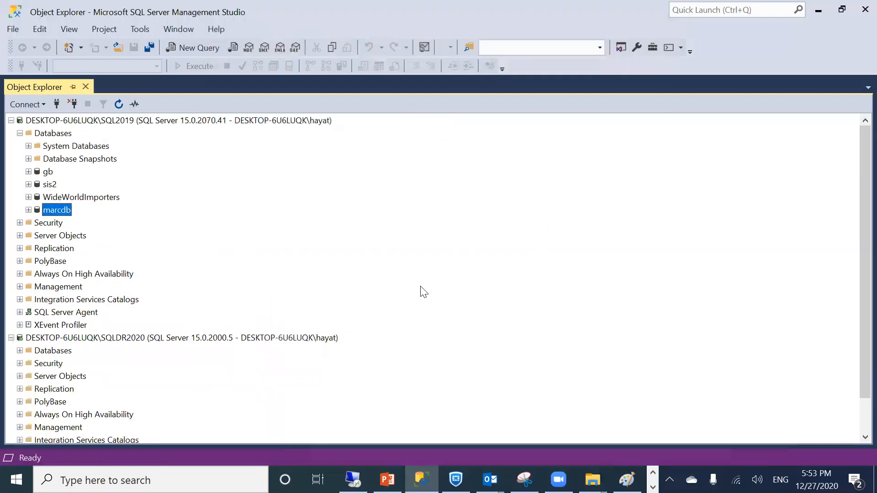
# Start a Full backup of marcdb from its Tasks menu
pyautogui.rightClick(53, 211)
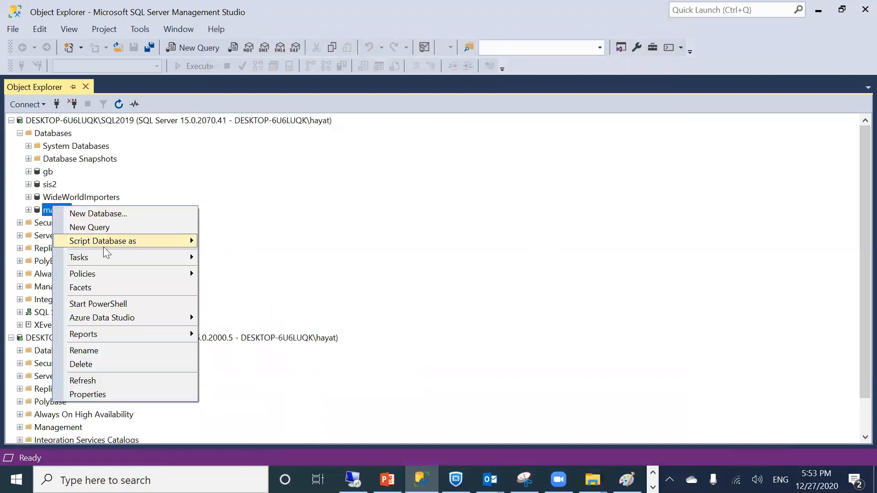
pyautogui.moveTo(99, 253)
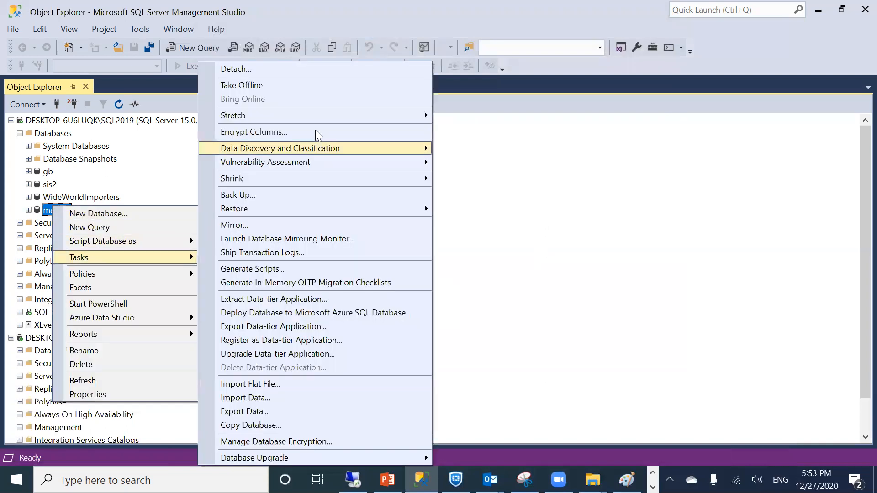
pyautogui.click(238, 196)
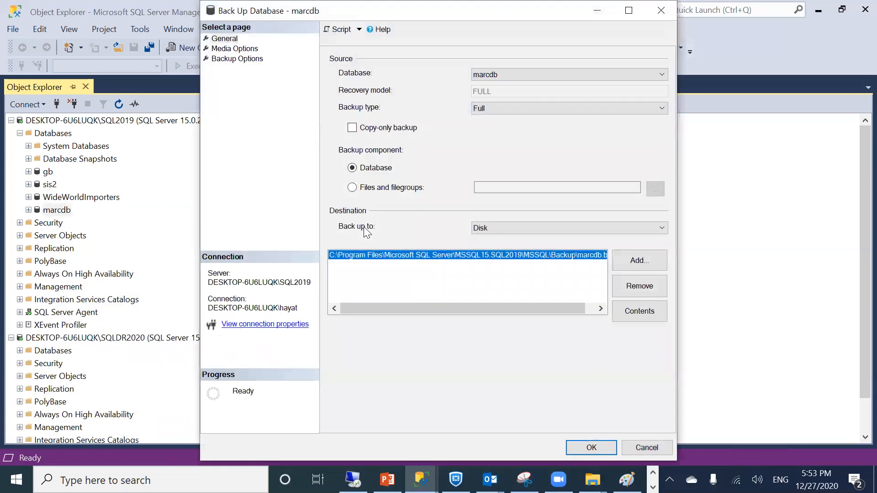
pyautogui.click(501, 108)
pyautogui.click(500, 109)
pyautogui.doubleClick(501, 109)
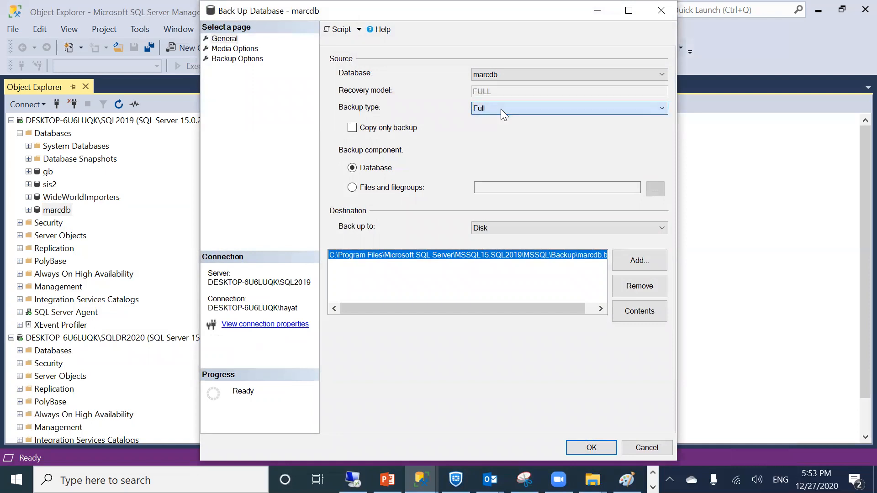
pyautogui.click(501, 109)
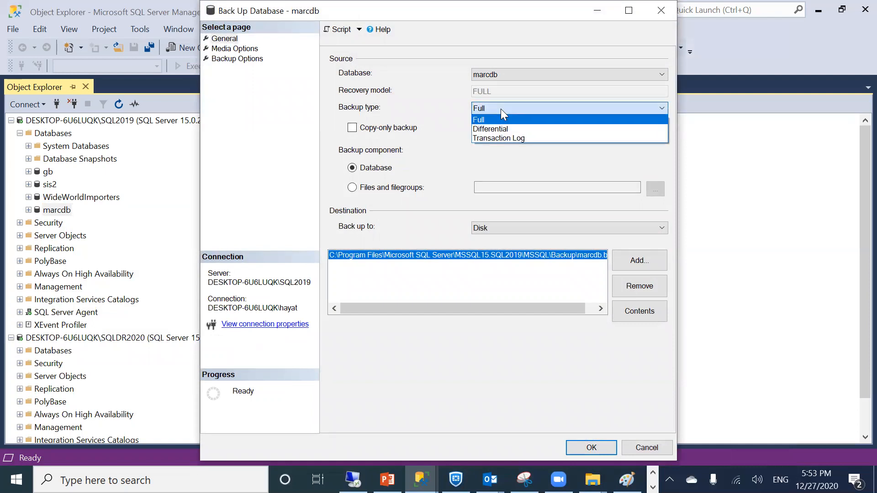
pyautogui.click(501, 109)
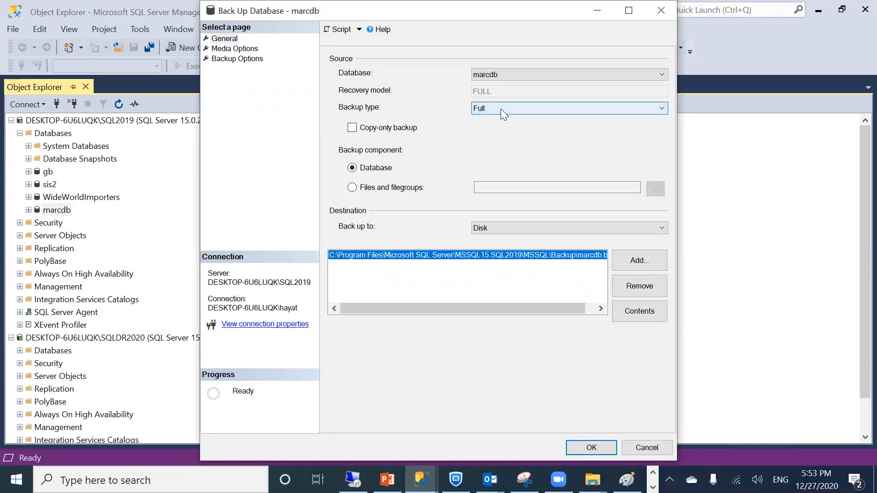
# Replace the backup destination with C:\sqllog\marcdb.bak and run the backup to completion
pyautogui.click(624, 283)
pyautogui.click(630, 260)
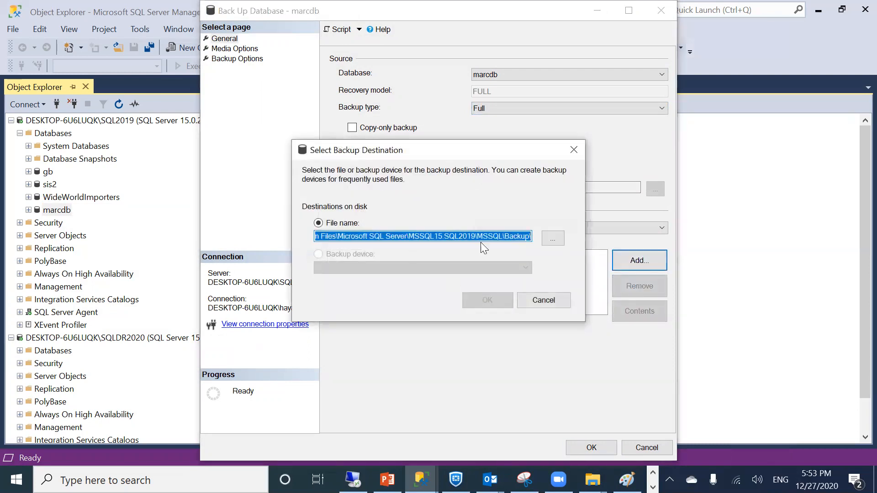
pyautogui.write('C:\\sqllog\\')
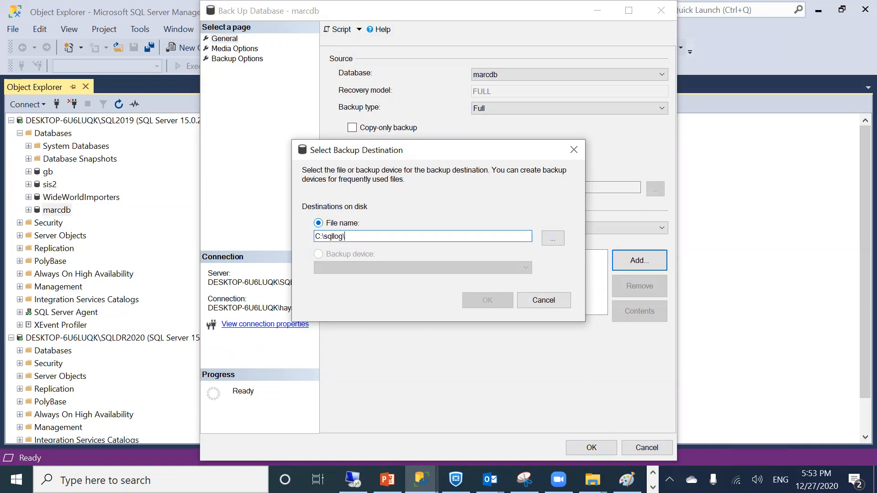
pyautogui.write('marcdb.bak')
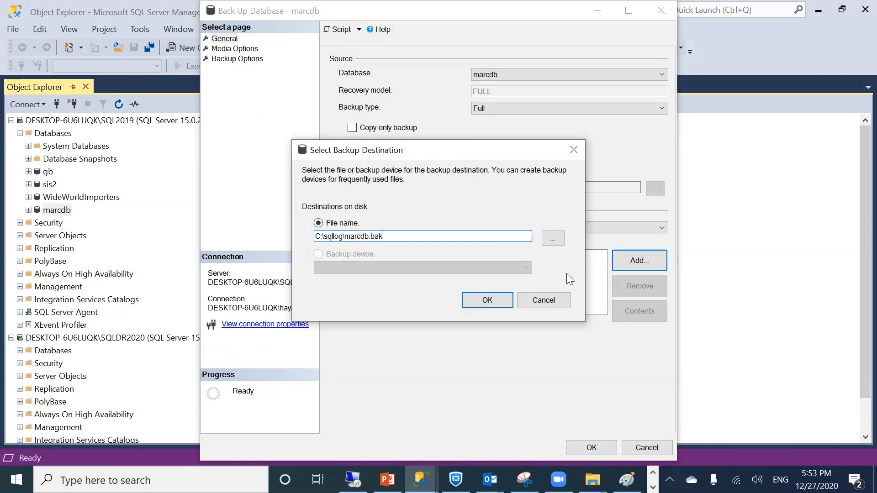
pyautogui.click(485, 300)
pyautogui.click(576, 446)
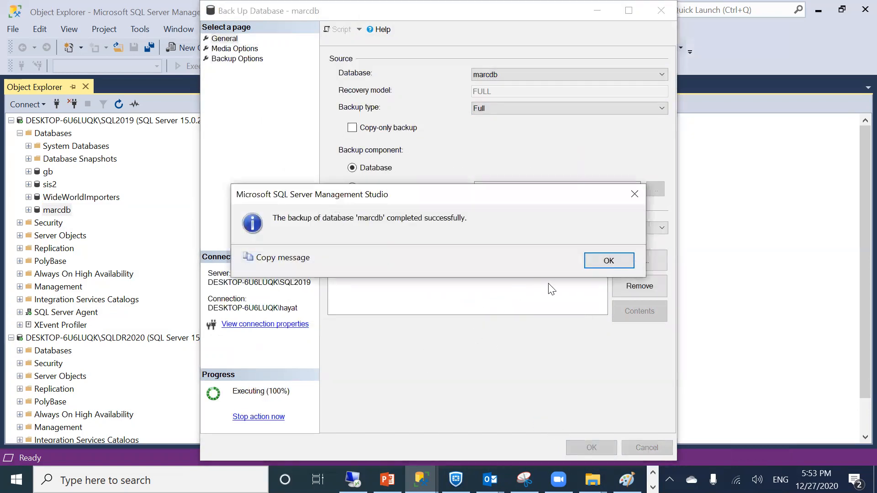
pyautogui.click(612, 261)
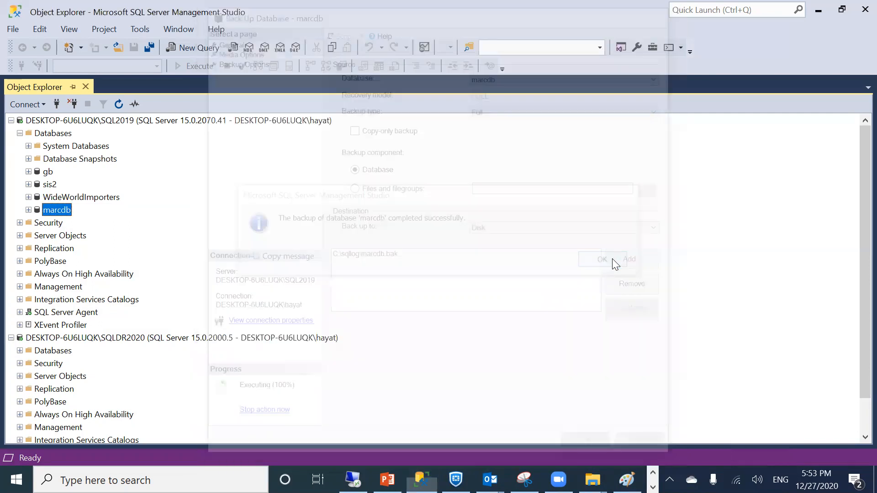
# Start another marcdb backup with the backup type set to Transaction Log
pyautogui.rightClick(50, 211)
pyautogui.moveTo(94, 259)
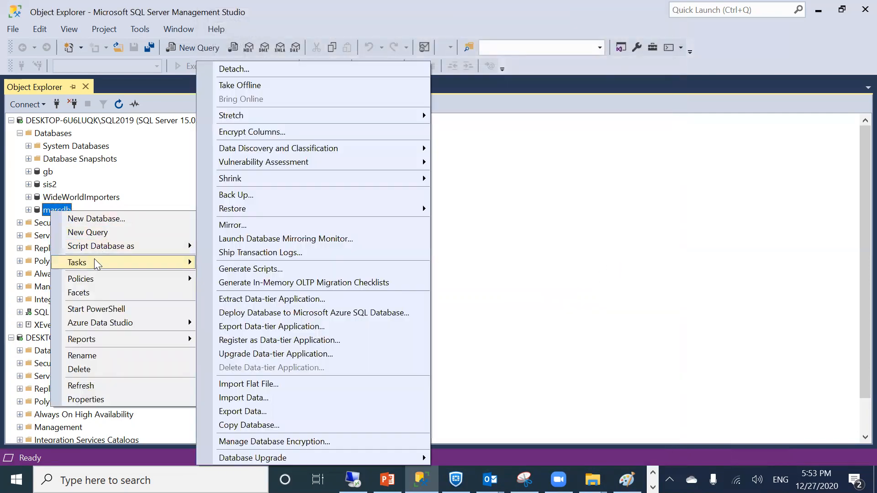
pyautogui.click(264, 195)
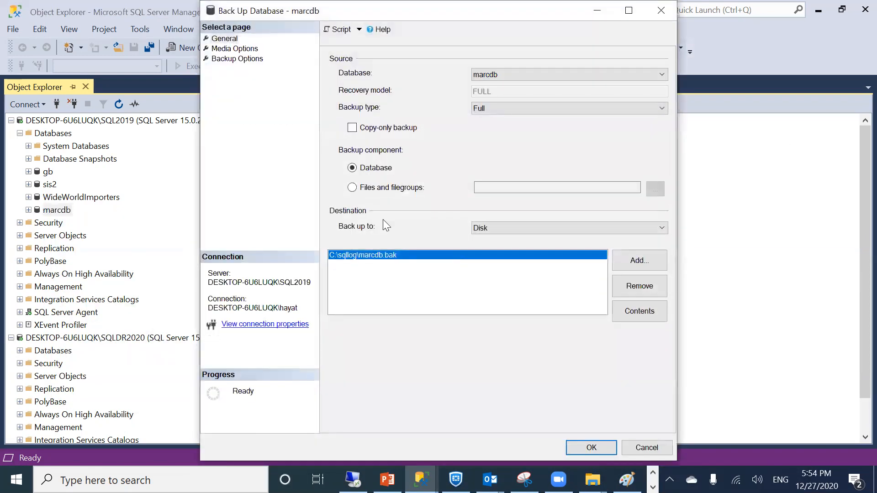
pyautogui.click(494, 108)
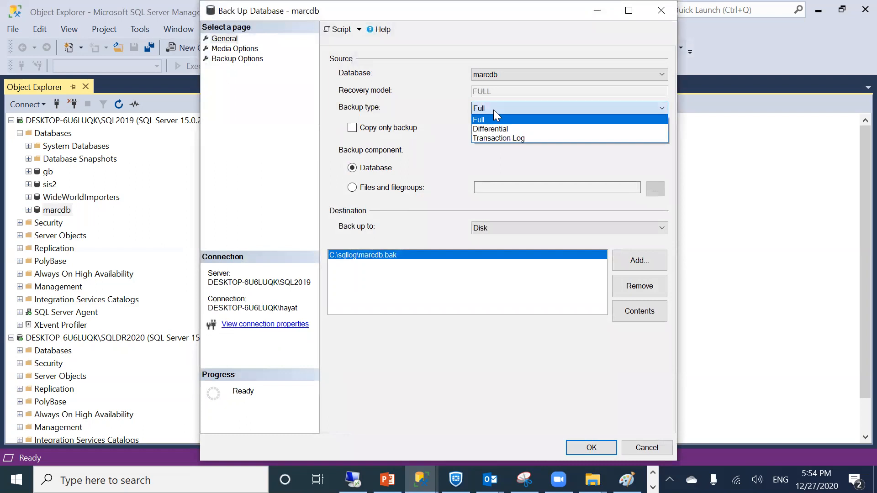
pyautogui.click(483, 137)
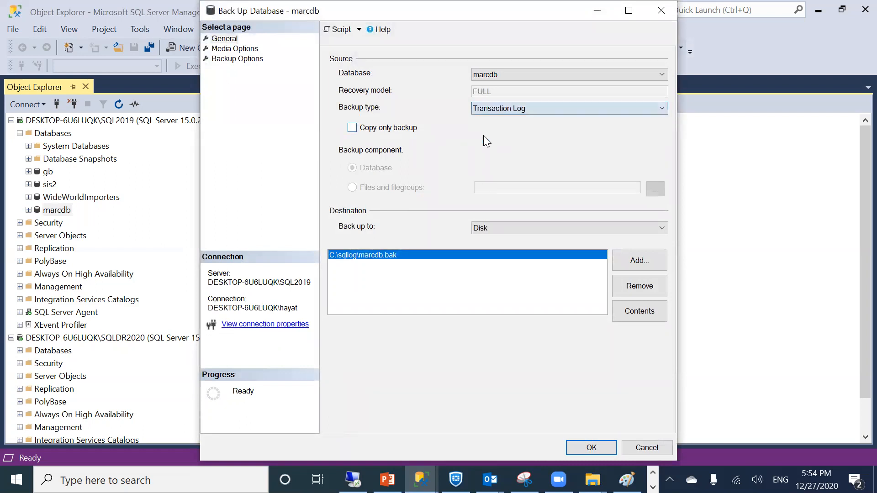
# Set the destination to C:\sqllog\marcdb.trs and run the log backup to completion
pyautogui.click(634, 287)
pyautogui.click(631, 260)
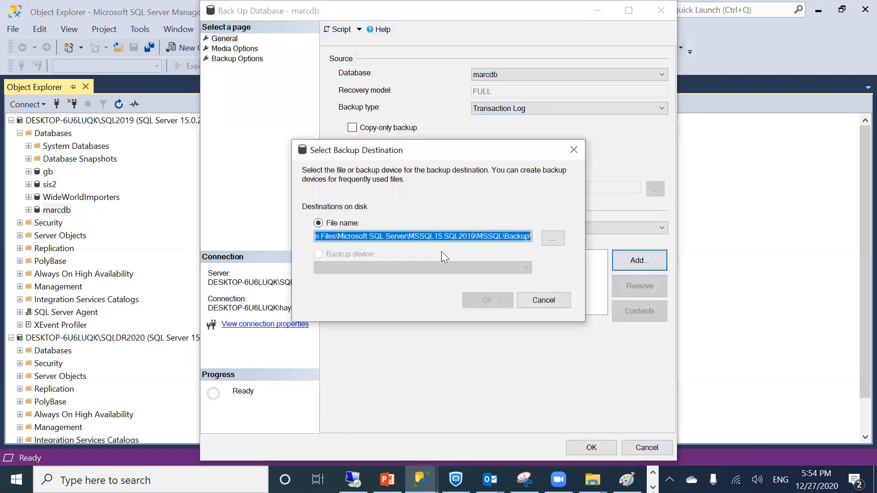
pyautogui.write('C:\\sqllog\\')
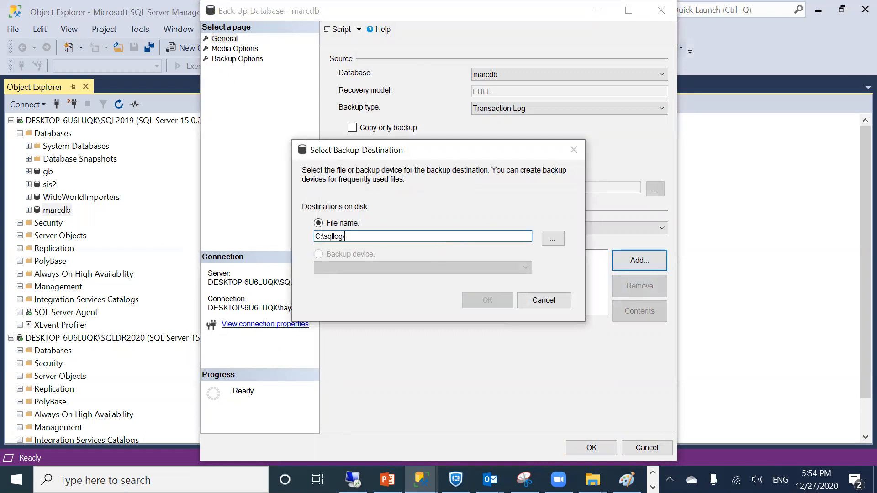
pyautogui.write('marcdb')
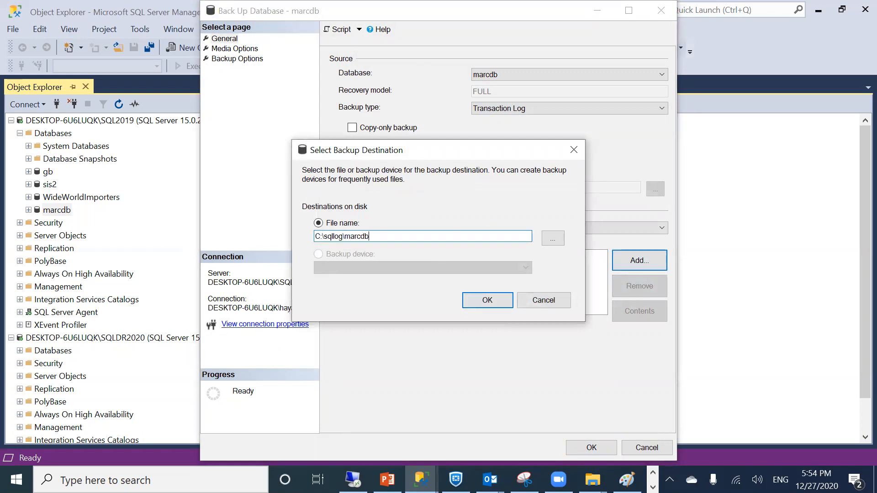
pyautogui.write('.lrnc')
pyautogui.press('BackSpace')
pyautogui.press('BackSpace')
pyautogui.write('rs')
pyautogui.click(488, 306)
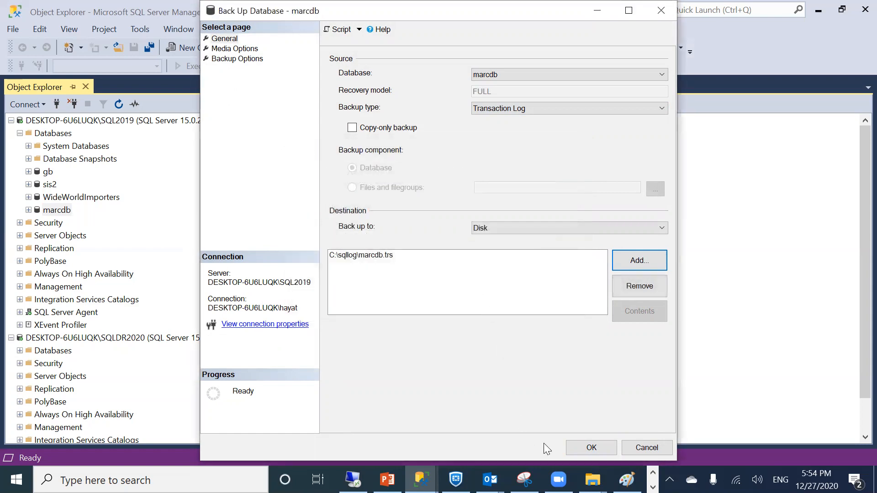
pyautogui.click(586, 446)
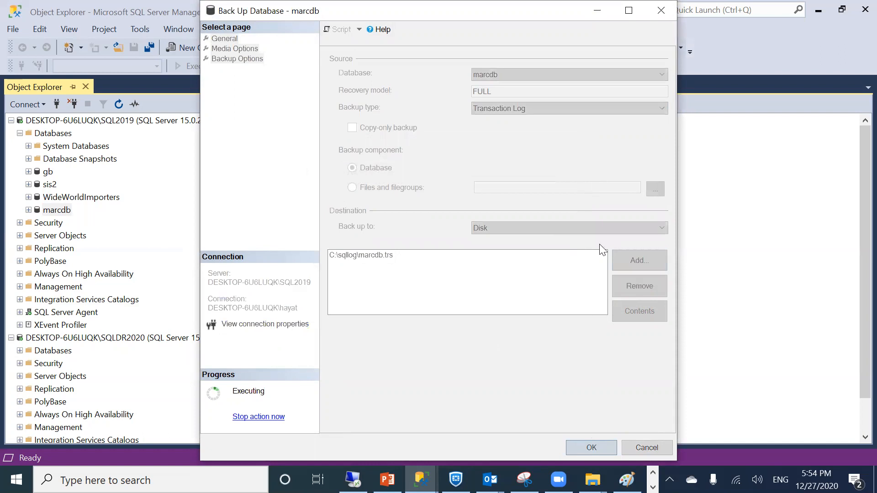
pyautogui.click(603, 261)
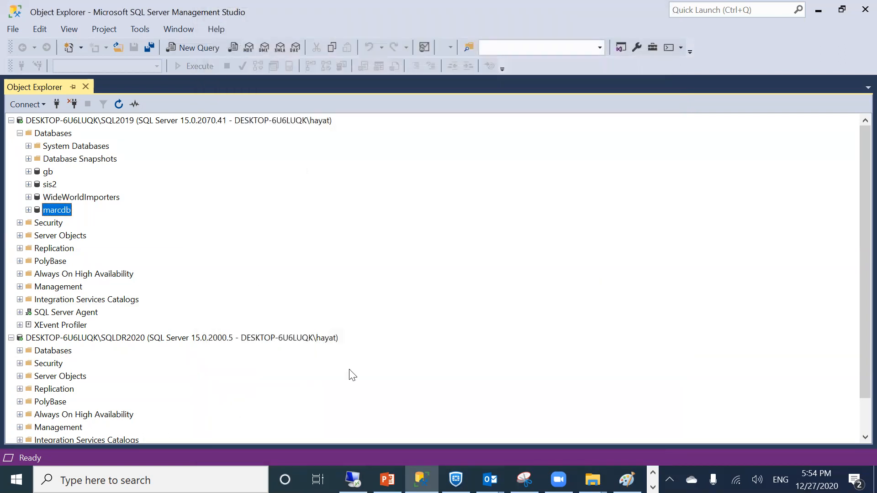
# Rename marcdb.trs in the sqllog folder to marcdb.trn, accepting the extension change
pyautogui.click(592, 480)
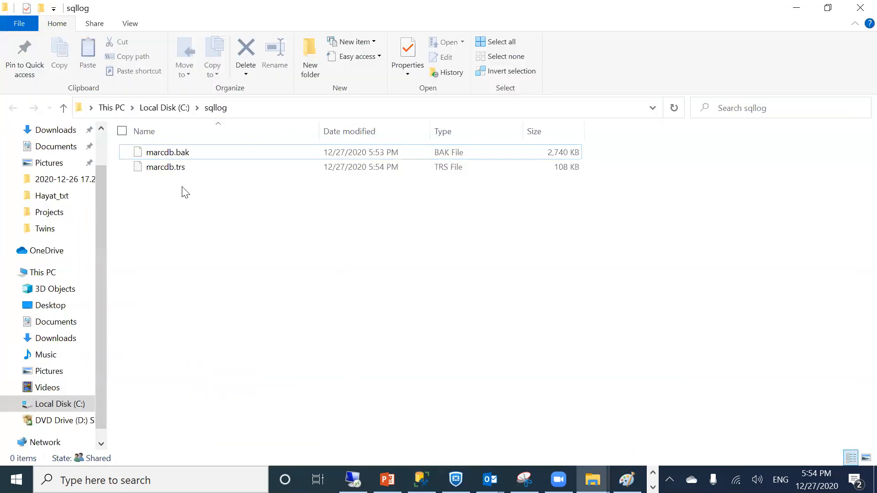
pyautogui.click(185, 157)
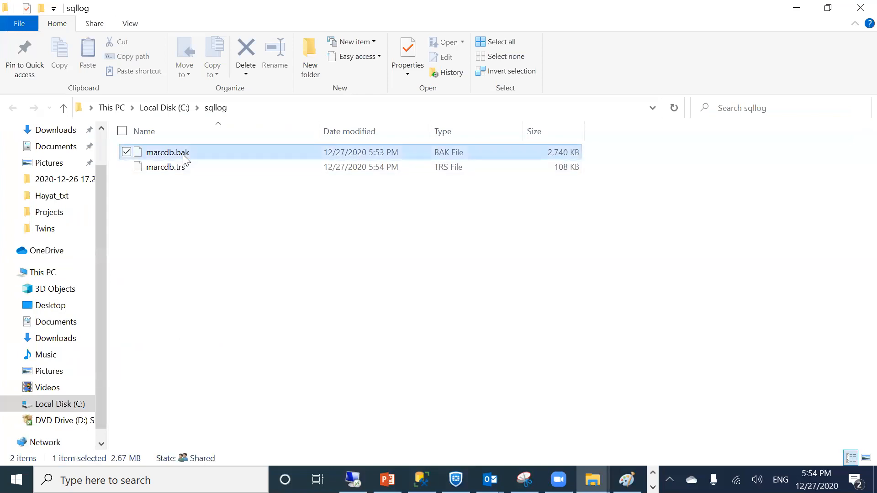
pyautogui.click(161, 171)
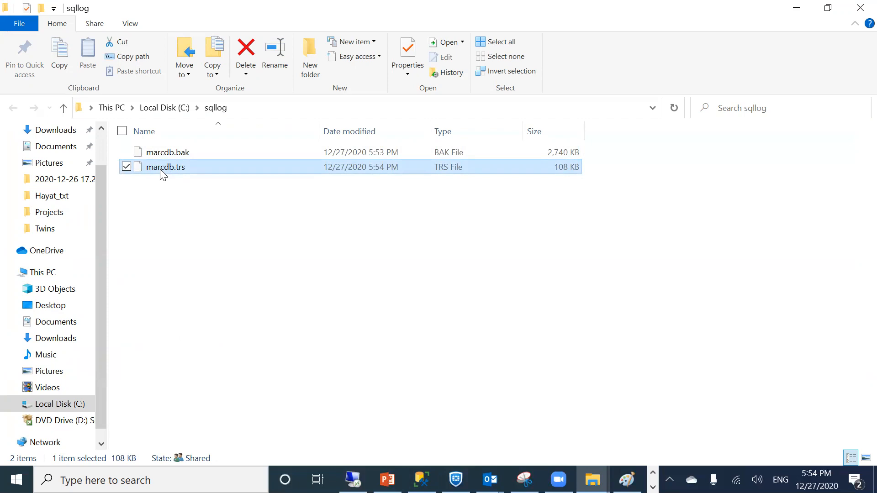
pyautogui.rightClick(160, 169)
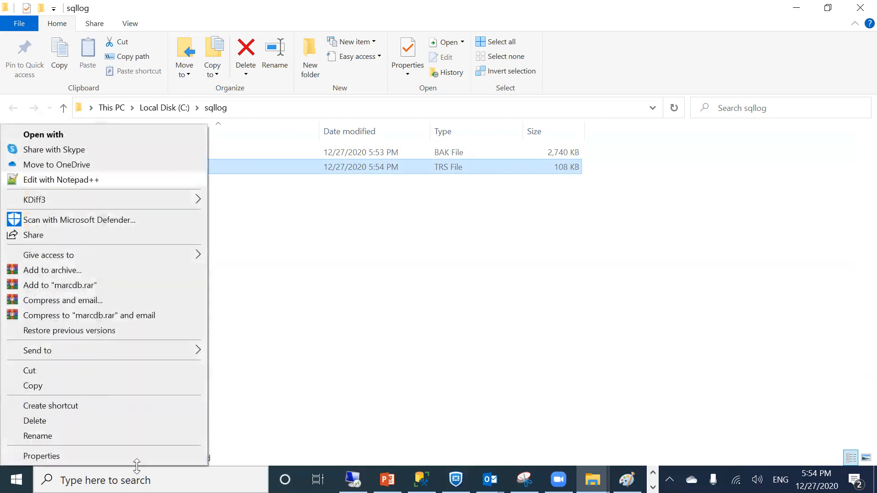
pyautogui.click(129, 435)
pyautogui.click(193, 165)
pyautogui.press('BackSpace')
pyautogui.write('n')
pyautogui.press('Return')
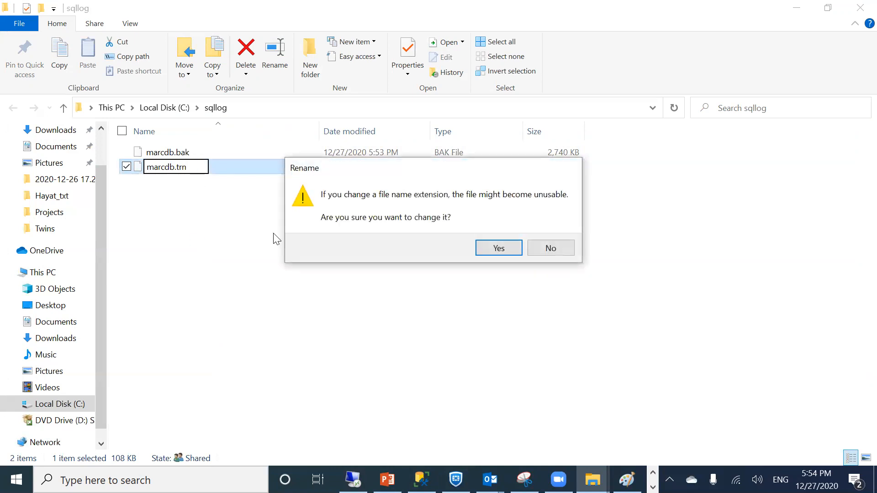
pyautogui.click(503, 253)
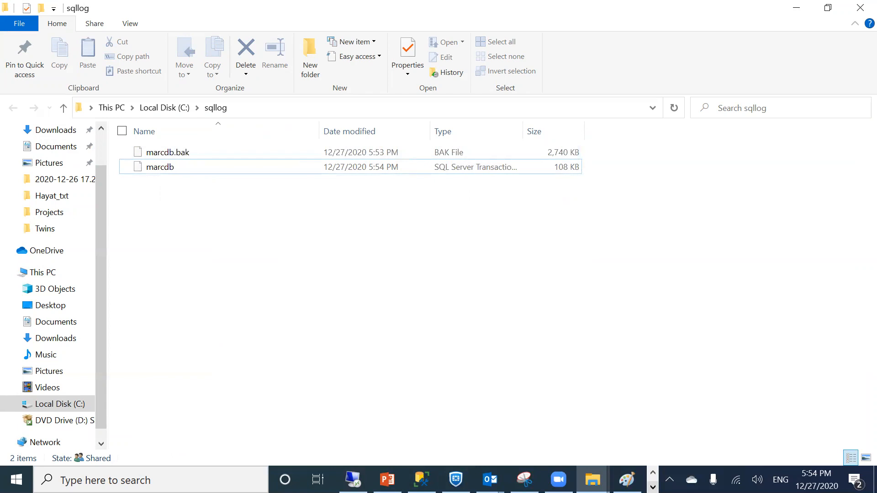
# Bring SQL Server Management Studio back to the front from the taskbar
pyautogui.click(353, 479)
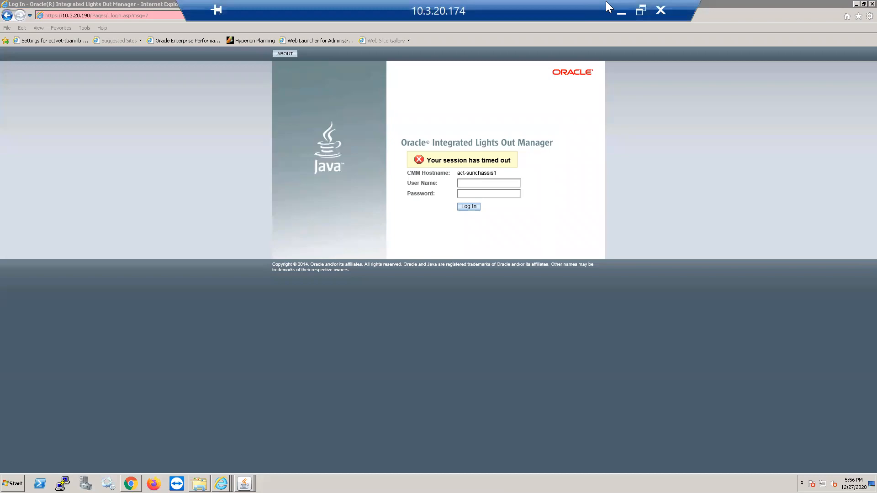
pyautogui.click(621, 11)
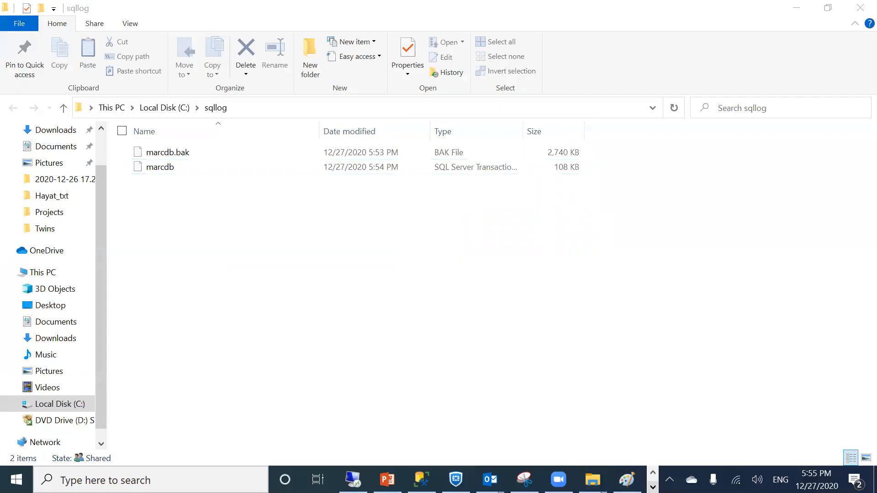
pyautogui.click(652, 487)
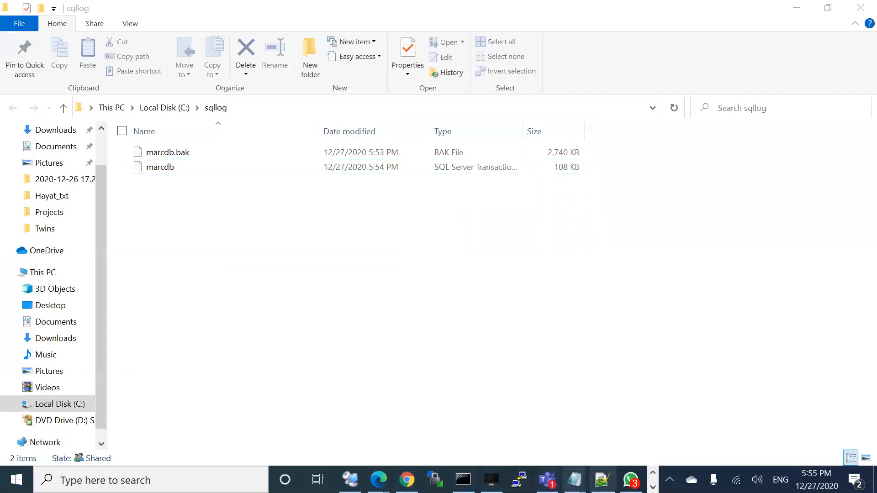
pyautogui.click(652, 487)
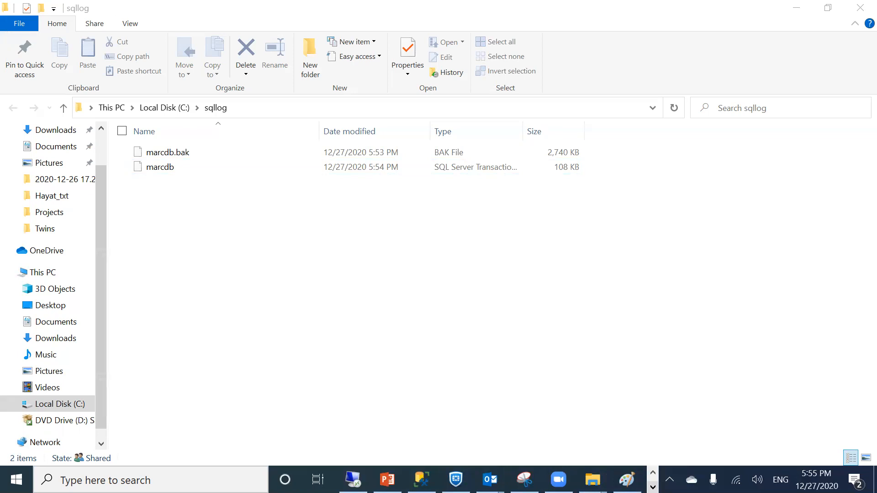
pyautogui.click(421, 480)
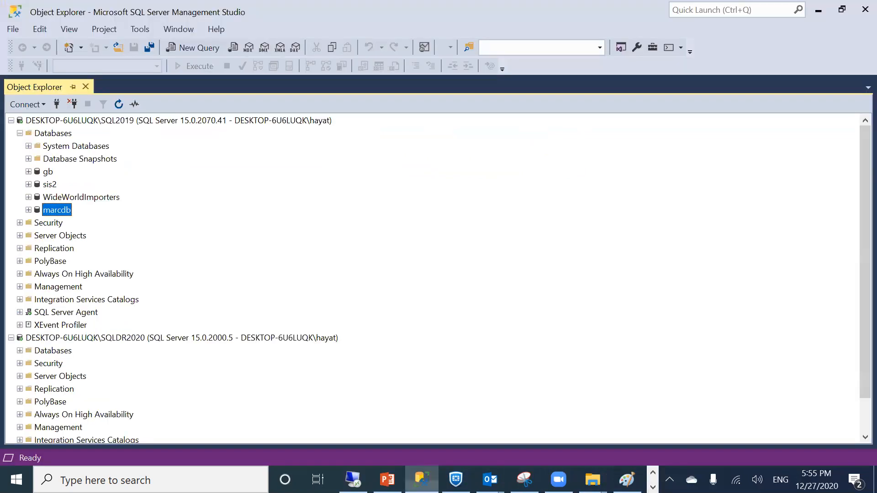
# Select the SQLDR2020 server and bring up the context menu of its Databases folder
pyautogui.rightClick(48, 211)
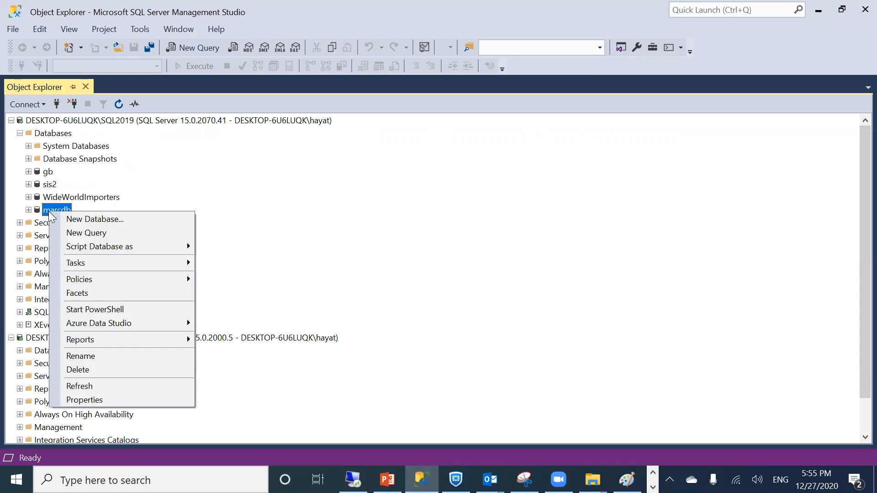
pyautogui.click(284, 202)
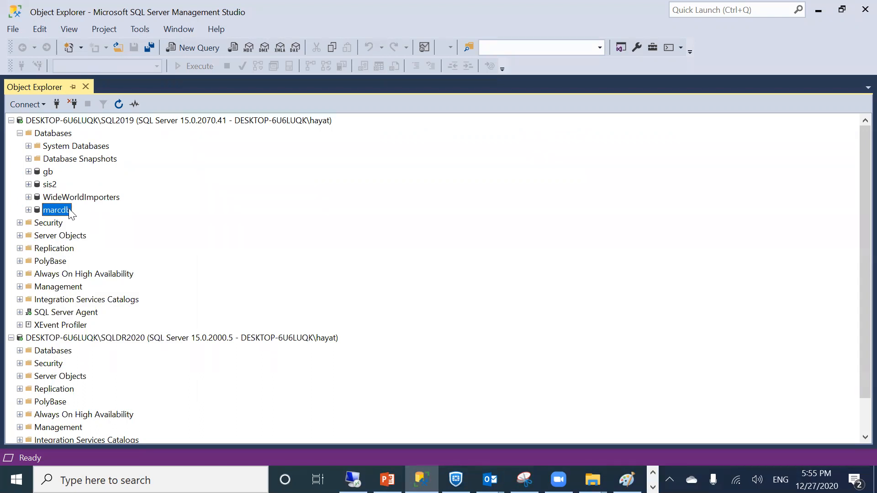
pyautogui.click(113, 337)
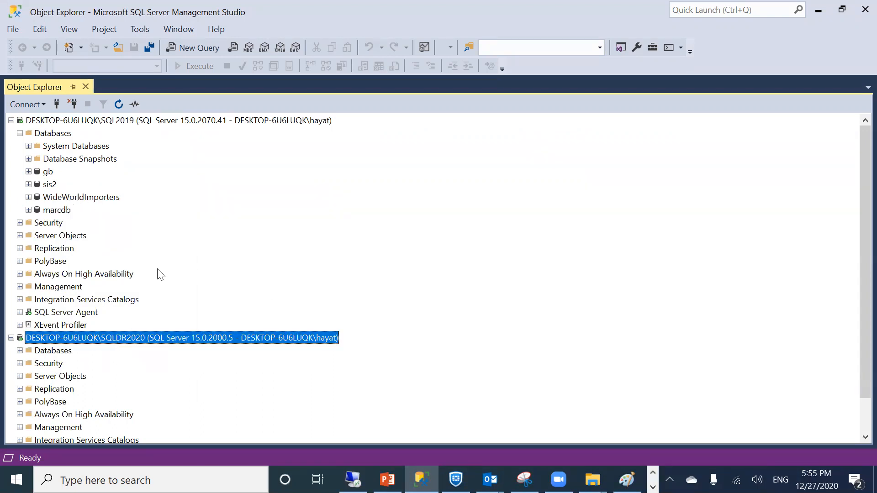
pyautogui.scroll(-1, 47, 340)
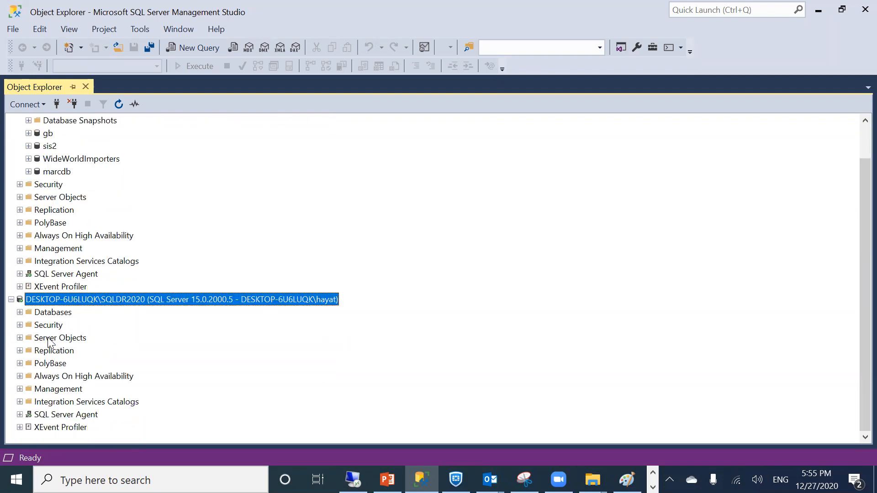
pyautogui.rightClick(51, 312)
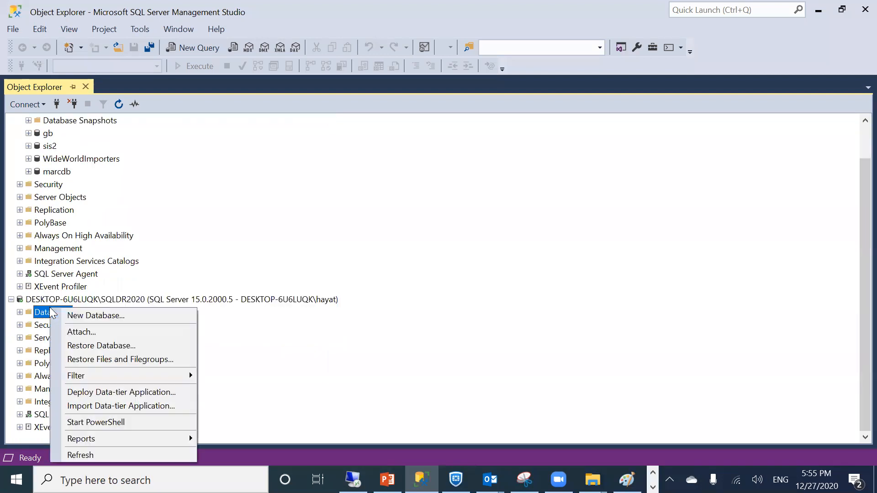
# Start a Restore Database on SQLDR2020 from a backup device
pyautogui.click(109, 352)
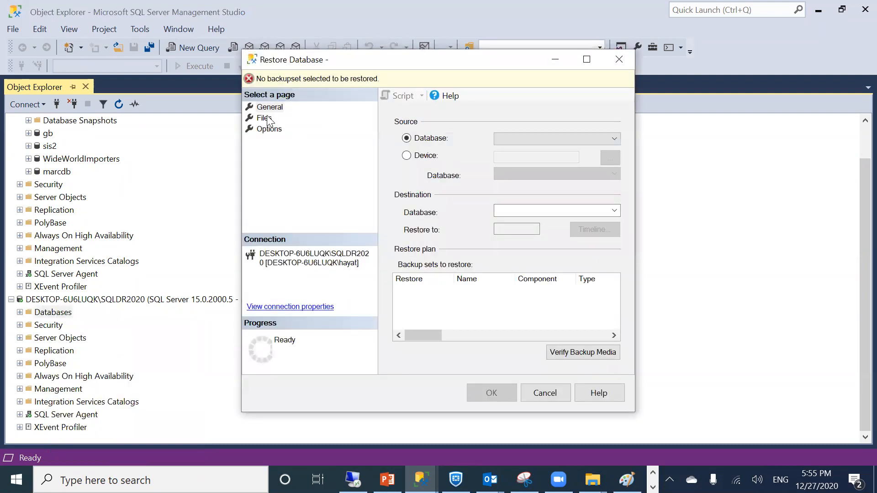
pyautogui.click(406, 155)
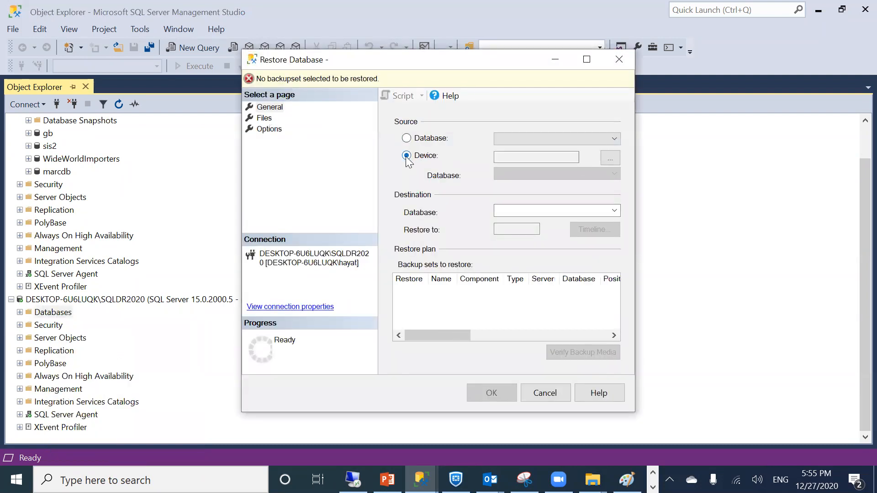
pyautogui.click(610, 158)
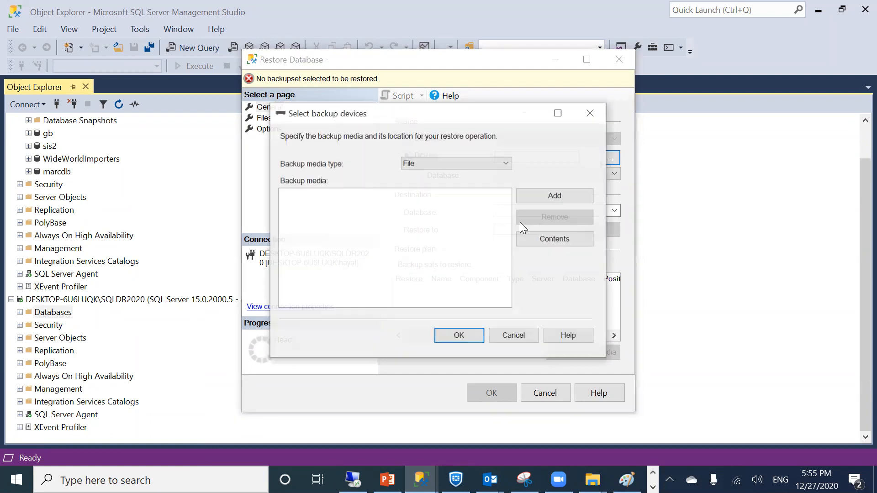
pyautogui.click(551, 199)
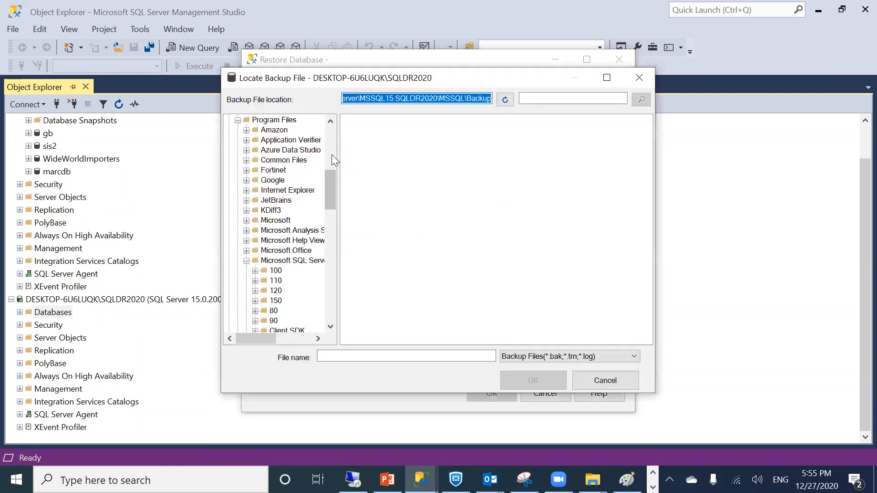
# Browse to C:\sqllog and choose marcdb.bak as the restore device
pyautogui.click(331, 151)
pyautogui.click(331, 126)
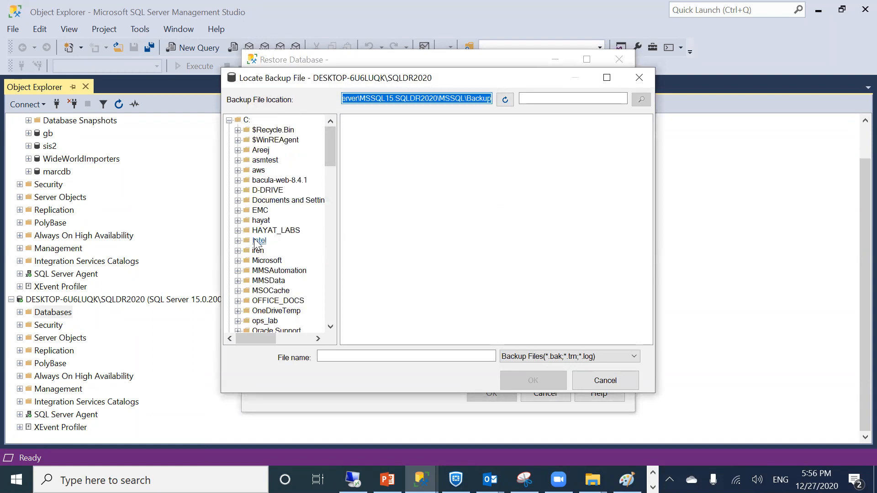
pyautogui.scroll(-10, 257, 244)
pyautogui.scroll(-10, 257, 244)
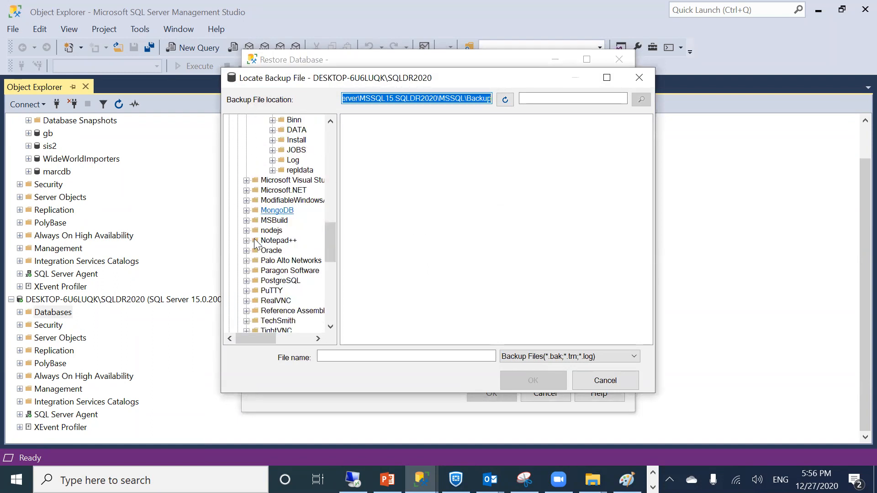
pyautogui.scroll(-4, 257, 244)
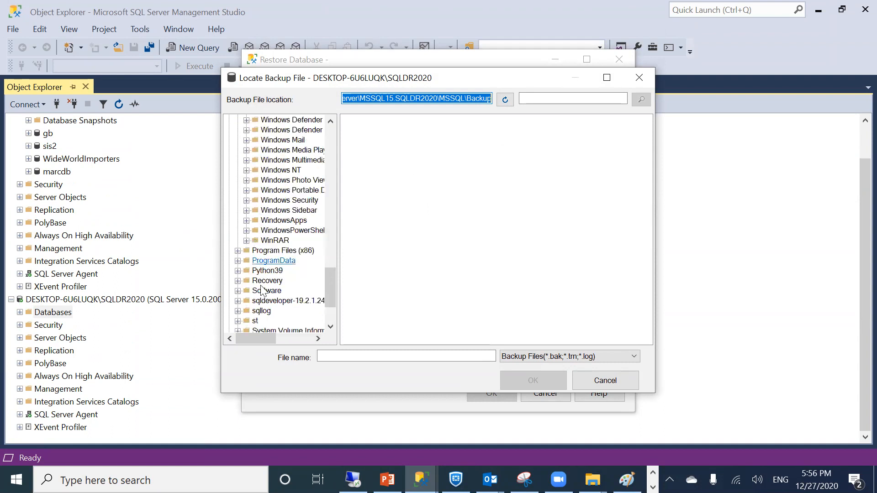
pyautogui.click(261, 311)
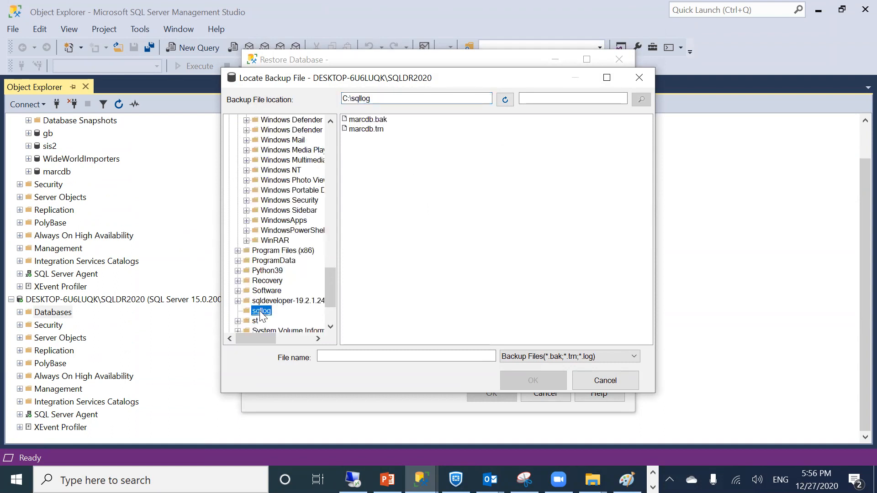
pyautogui.doubleClick(367, 119)
pyautogui.click(469, 342)
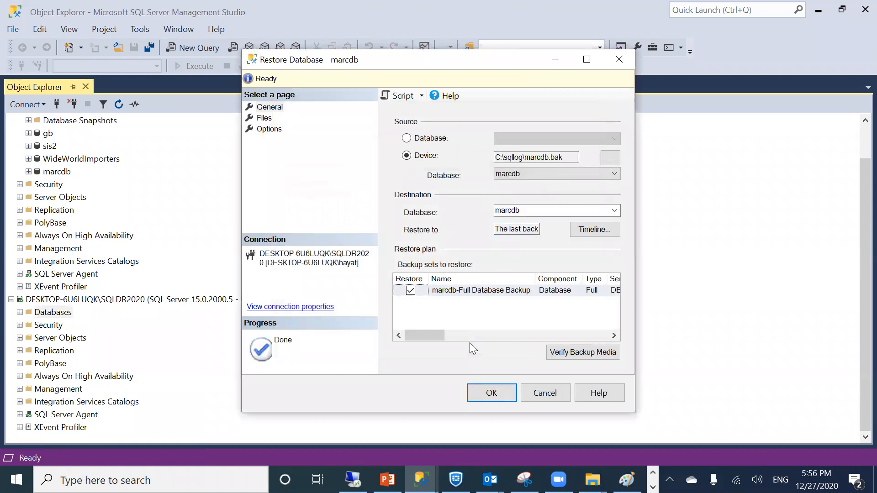
# Point the Restore As paths to C:\sqllog\marcdb.mdf and C:\sqllog\marcdb_log.ldf
pyautogui.moveTo(466, 329); pyautogui.dragTo(417, 326)
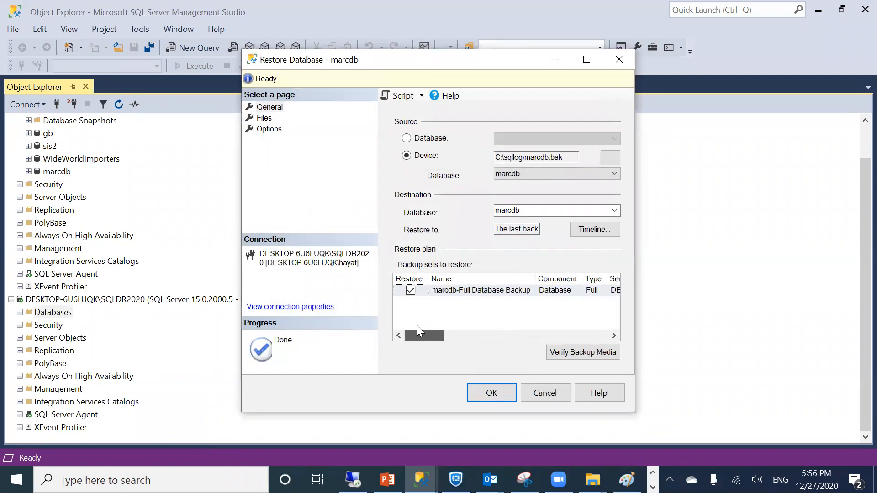
pyautogui.click(262, 119)
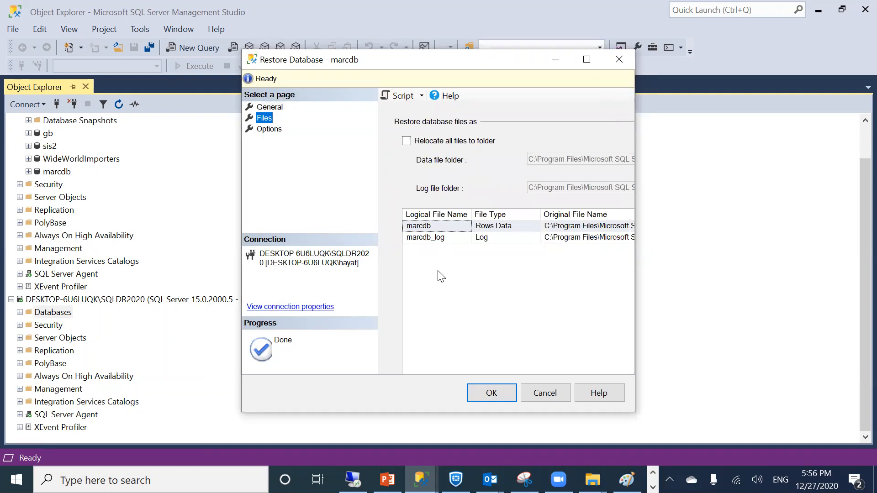
pyautogui.click(567, 230)
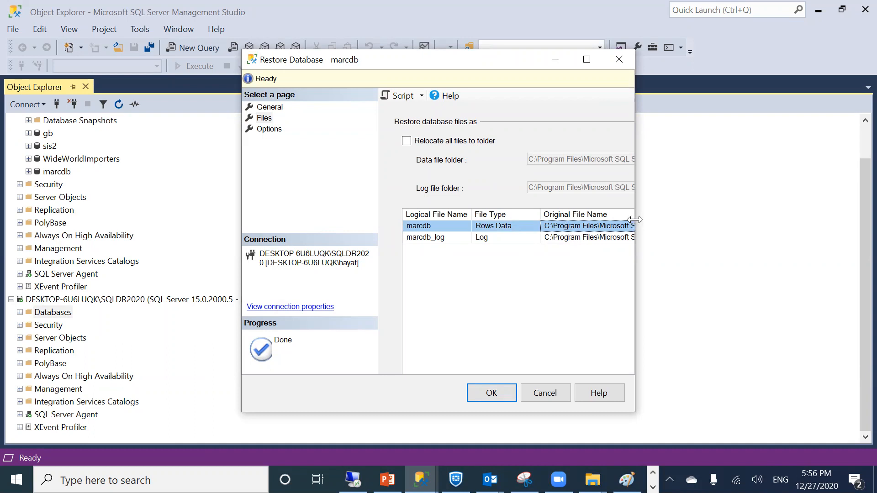
pyautogui.moveTo(635, 220); pyautogui.dragTo(848, 220)
pyautogui.click(743, 226)
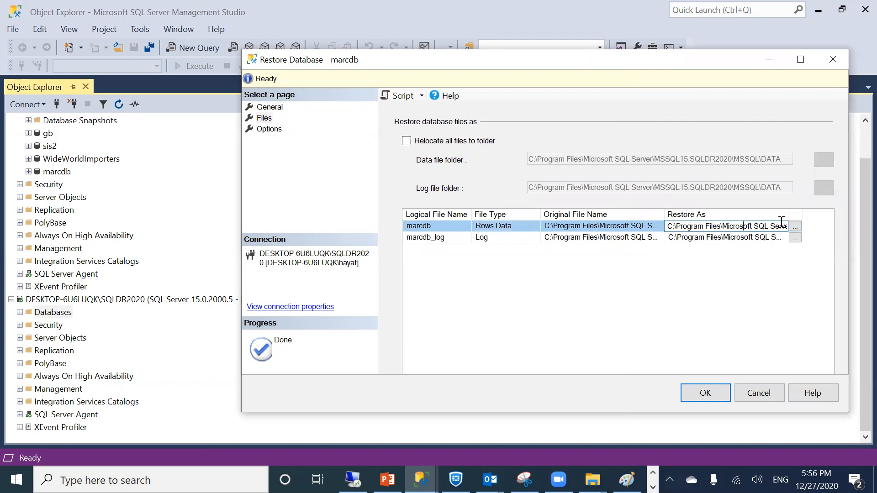
pyautogui.moveTo(667, 226); pyautogui.dragTo(744, 226)
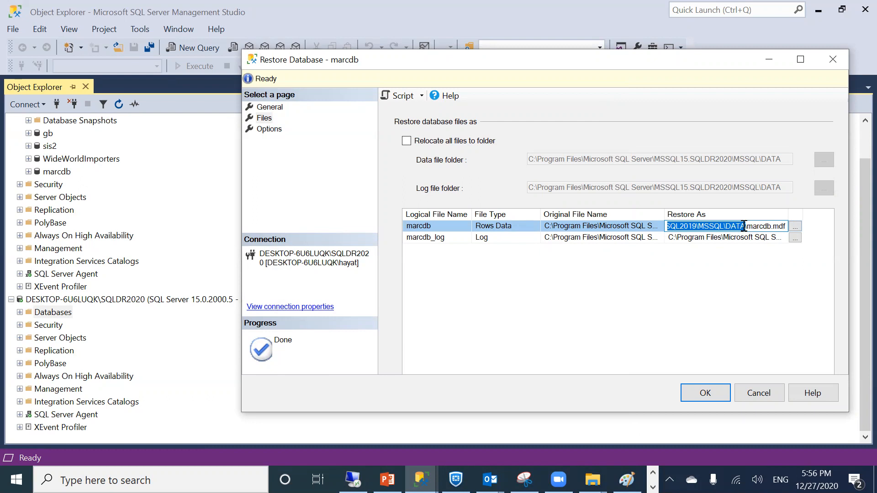
pyautogui.write('C:\\sqllog')
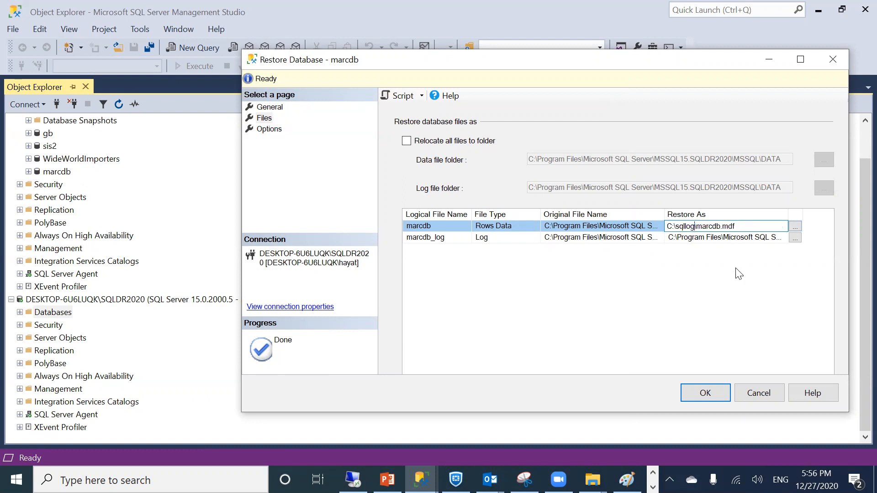
pyautogui.click(670, 237)
pyautogui.moveTo(669, 238); pyautogui.dragTo(734, 237)
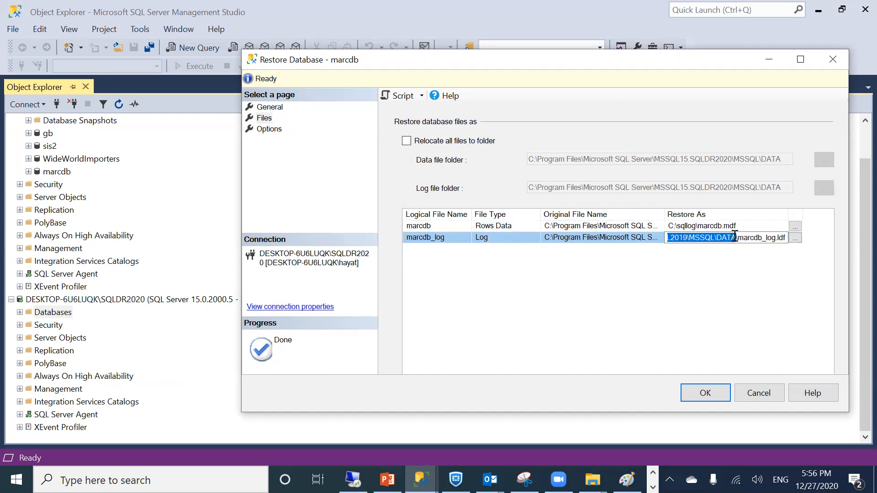
pyautogui.write('C:\\sqllog')
pyautogui.click(687, 298)
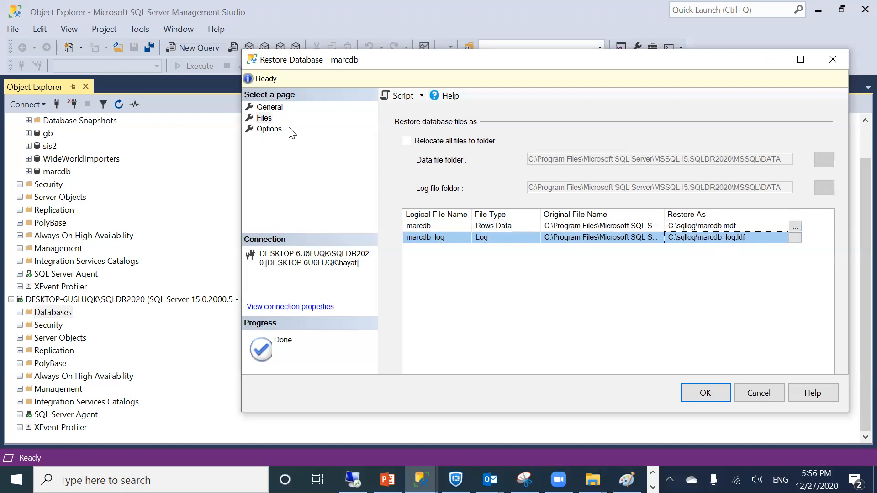
# Set Recovery state to RESTORE WITH NORECOVERY and run the marcdb restore on SQLDR2020
pyautogui.click(273, 129)
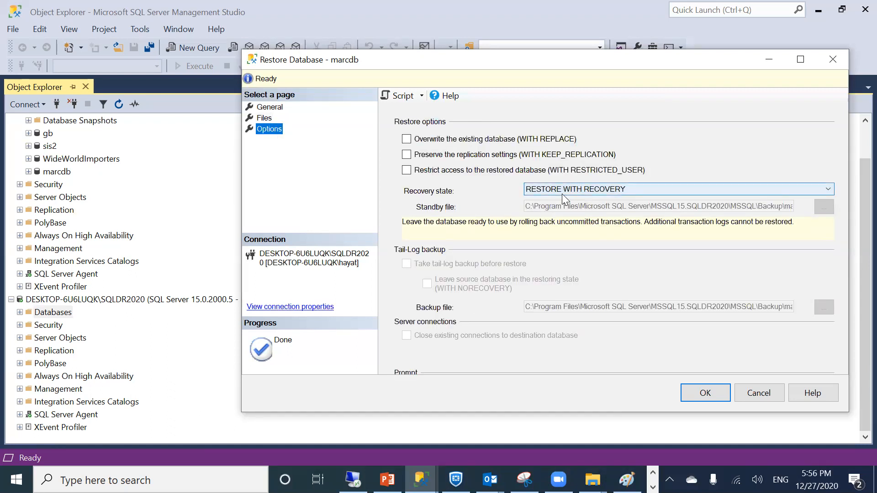
pyautogui.click(608, 192)
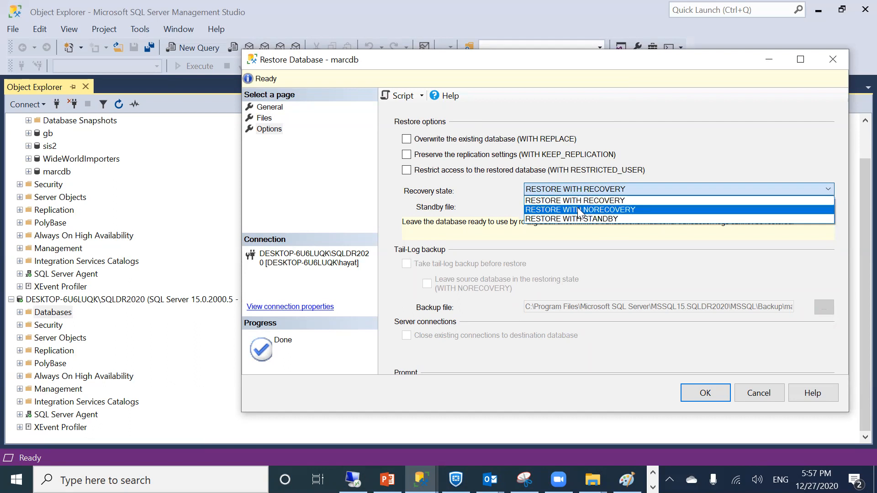
pyautogui.click(587, 210)
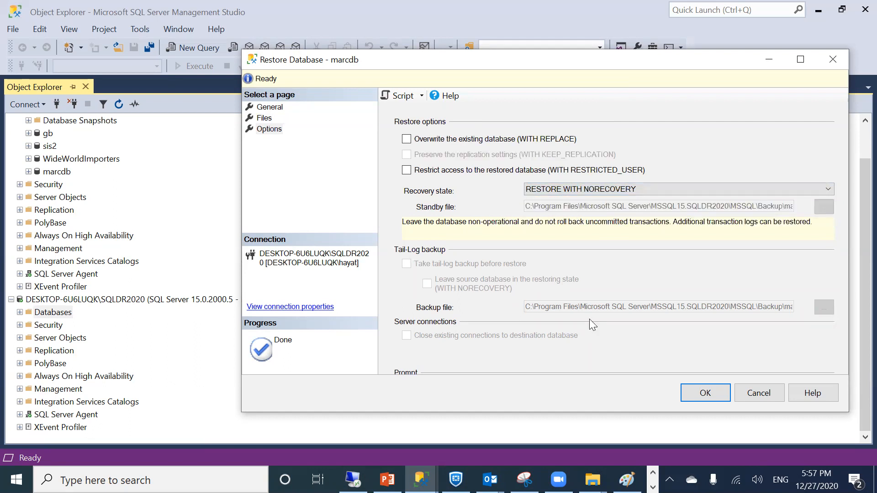
pyautogui.click(690, 391)
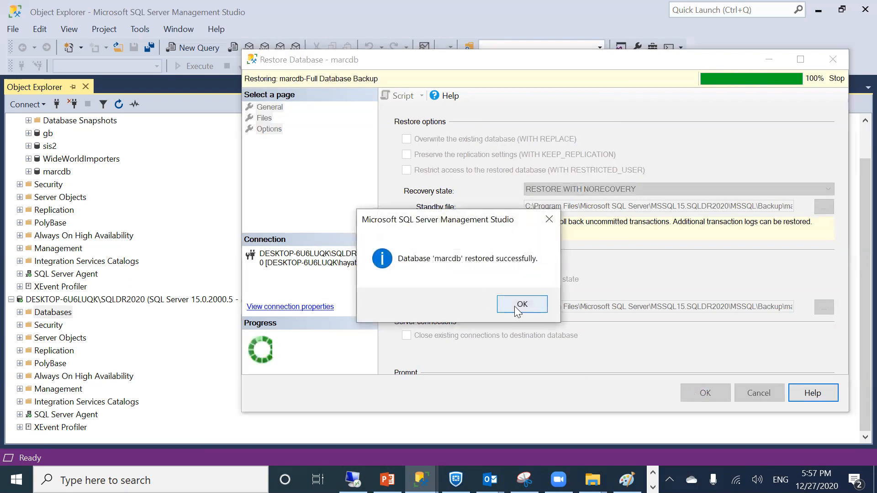
pyautogui.click(518, 305)
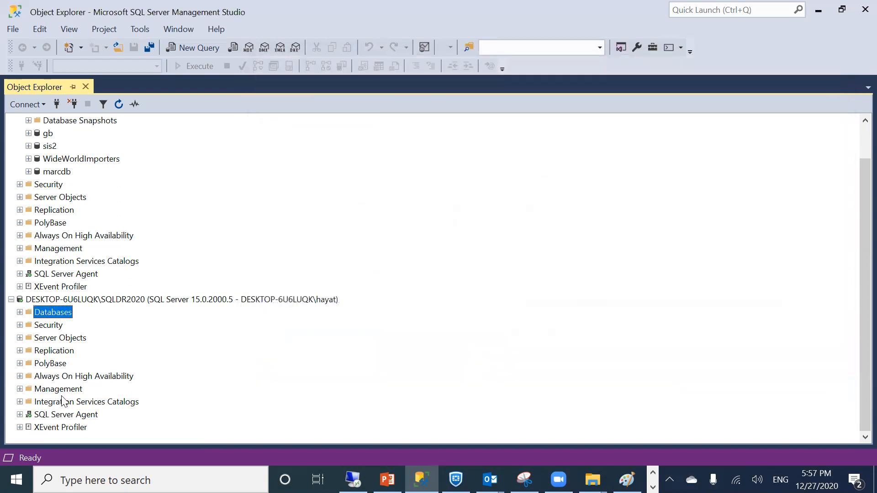
# List SQLDR2020's databases, expand SQL2019's marcdb, and dismiss the restoring marcdb's not-accessible error
pyautogui.click(20, 312)
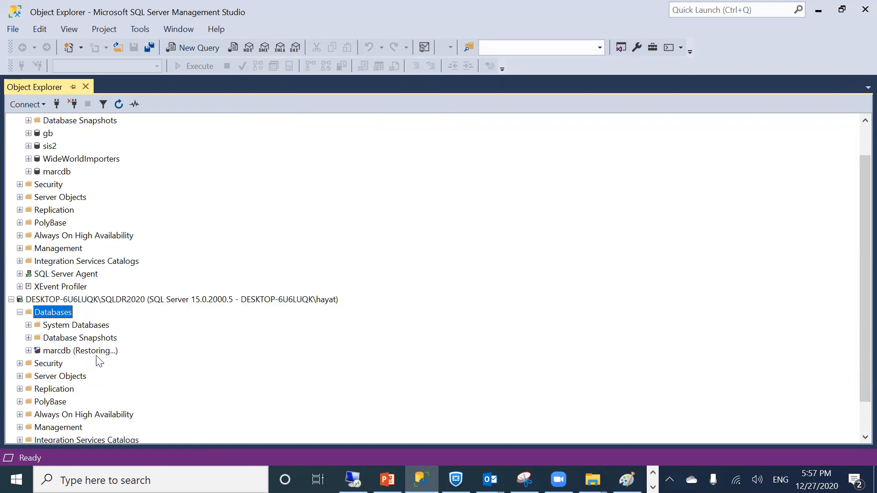
pyautogui.click(28, 172)
pyautogui.scroll(-1, 95, 363)
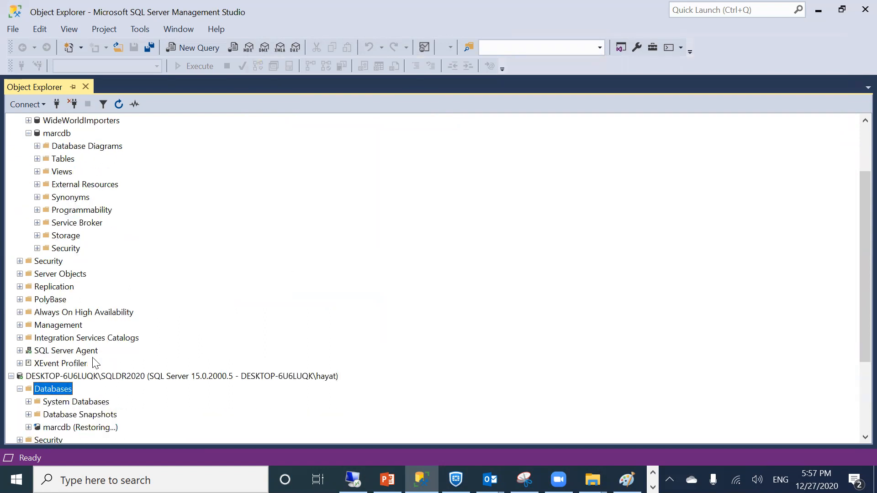
pyautogui.scroll(-2, 95, 363)
pyautogui.click(28, 350)
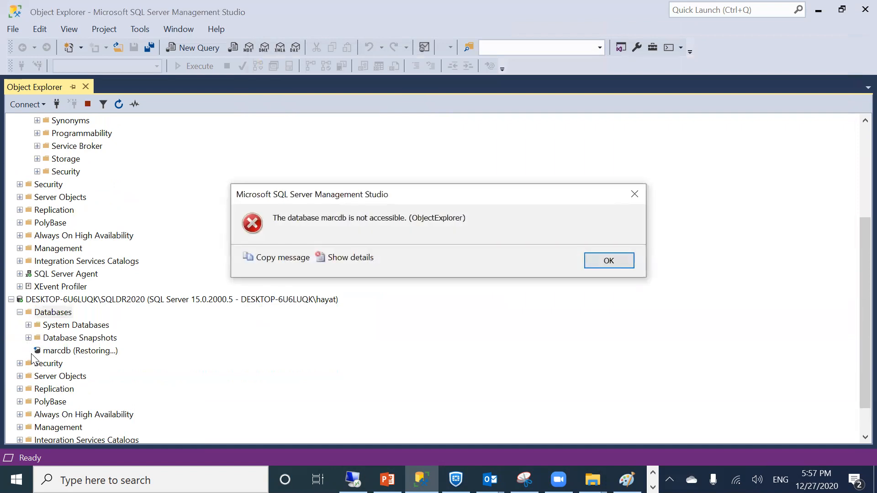
pyautogui.click(589, 263)
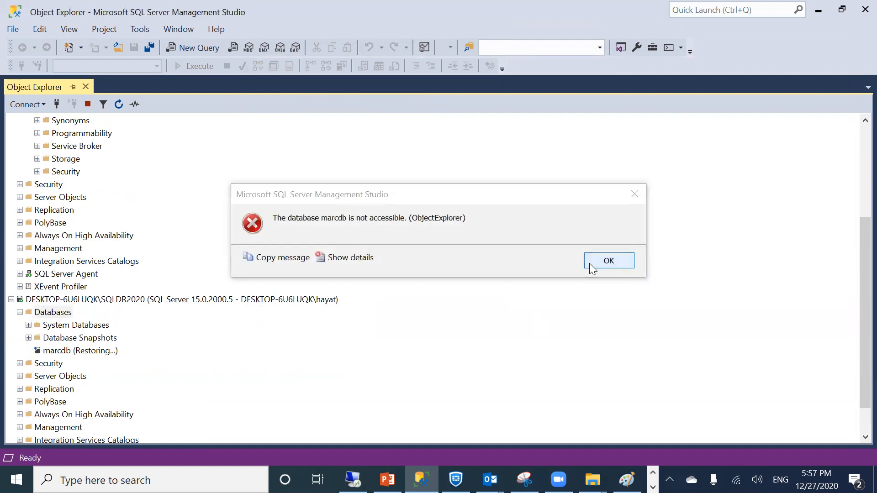
# Start a transaction log restore on SQLDR2020's marcdb from the device c:\sqllog\marcdb.trn
pyautogui.rightClick(66, 352)
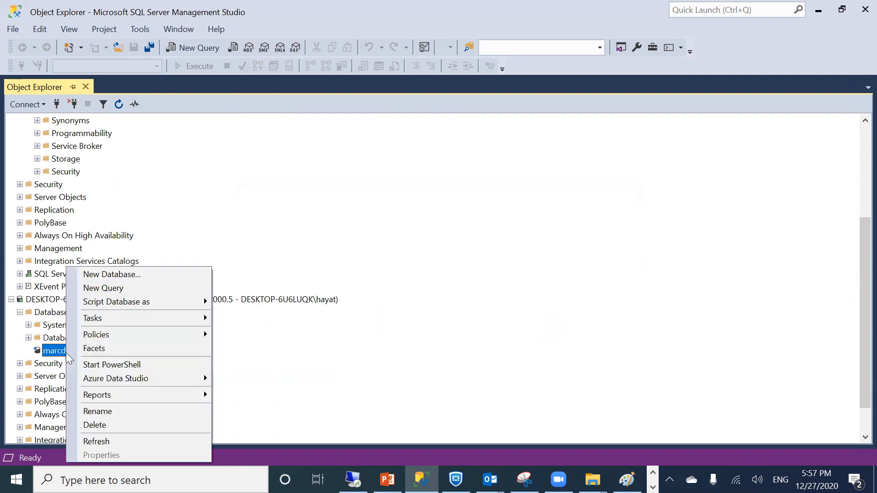
pyautogui.moveTo(105, 320)
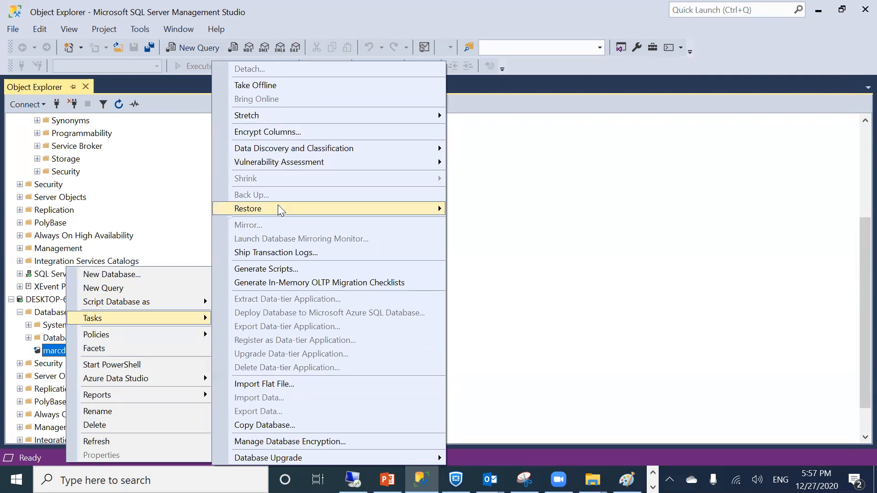
pyautogui.moveTo(277, 206)
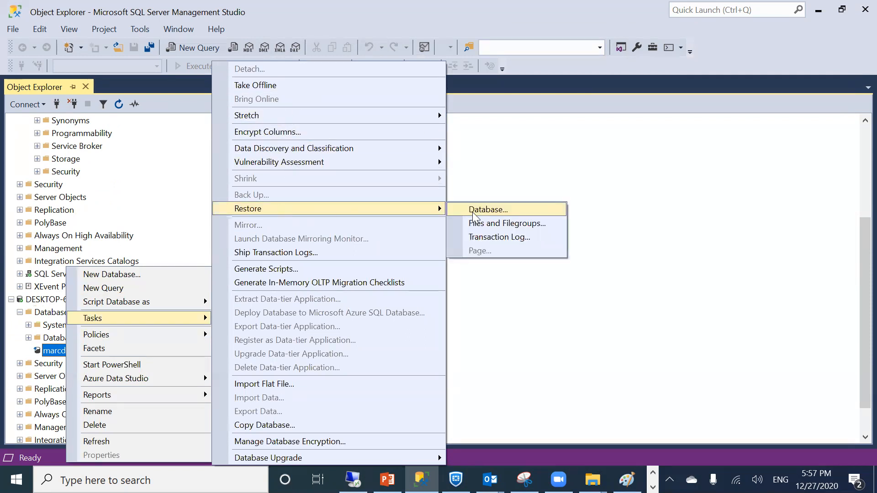
pyautogui.click(473, 238)
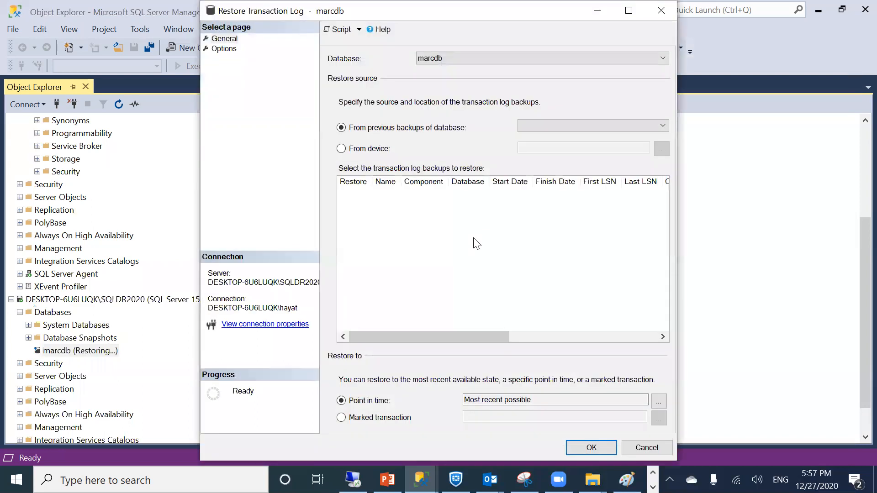
pyautogui.click(365, 148)
pyautogui.click(661, 149)
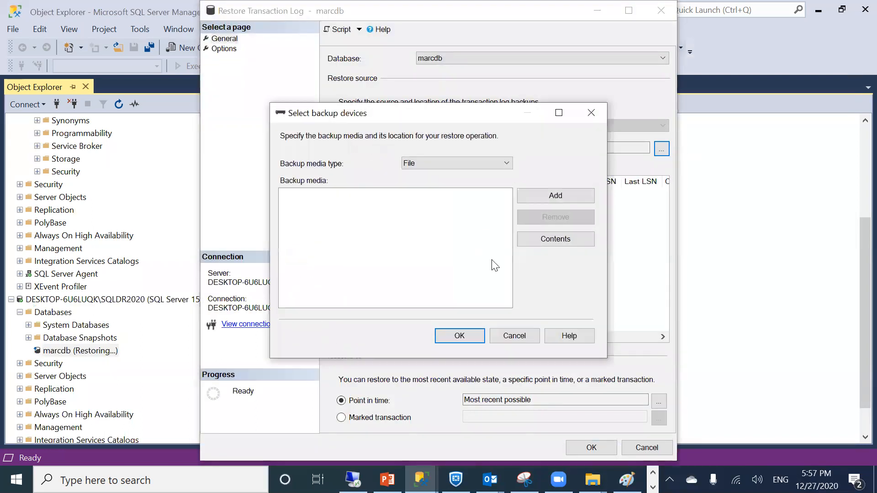
pyautogui.click(541, 201)
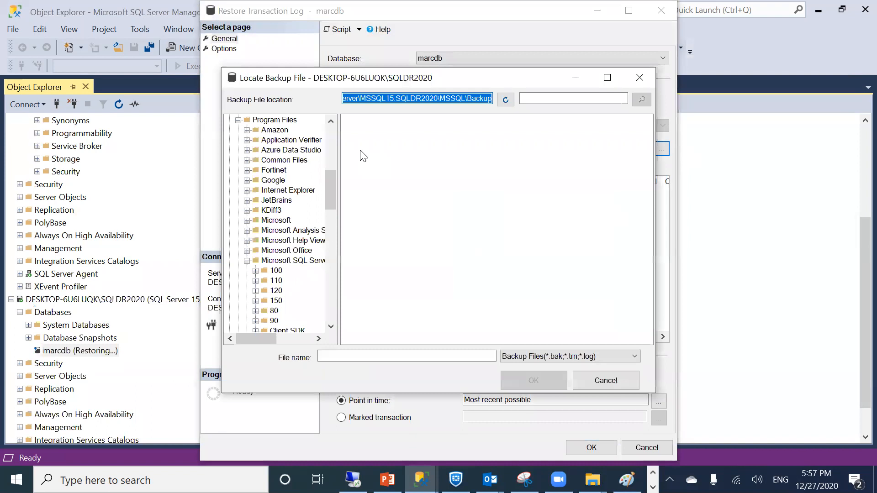
pyautogui.write('c;')
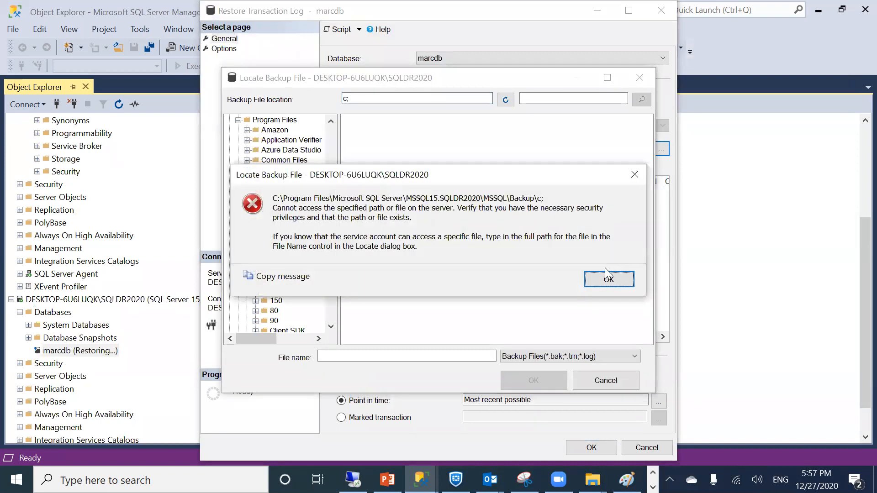
pyautogui.click(612, 280)
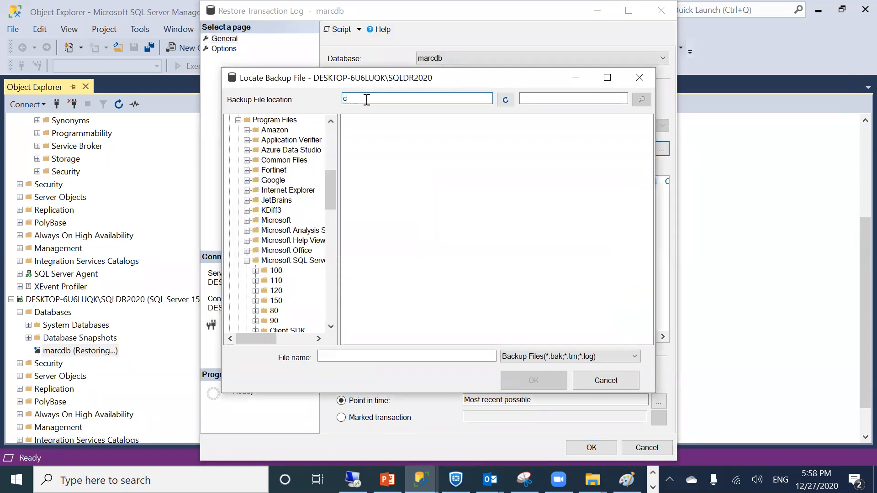
pyautogui.write(':\\sqllog')
pyautogui.press('Return')
pyautogui.click(372, 129)
pyautogui.doubleClick(373, 129)
pyautogui.click(469, 336)
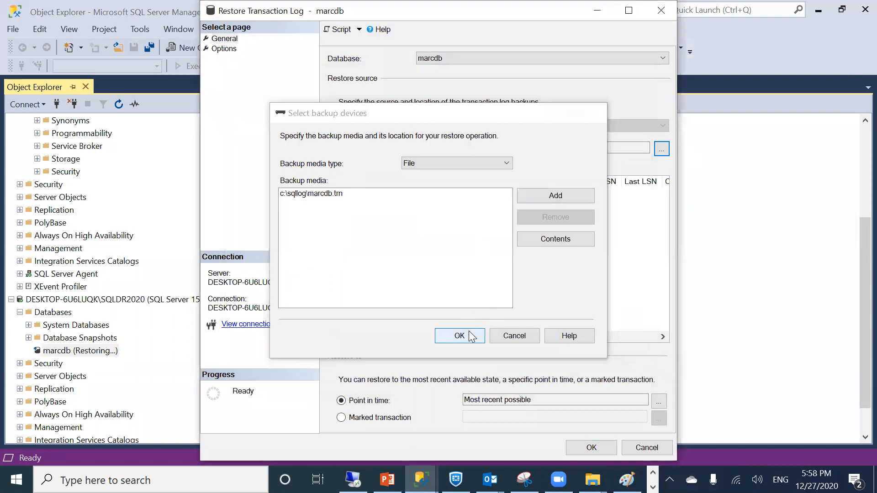
# Run the restore WITH NORECOVERY so marcdb stays in the Restoring state
pyautogui.click(223, 48)
pyautogui.click(418, 201)
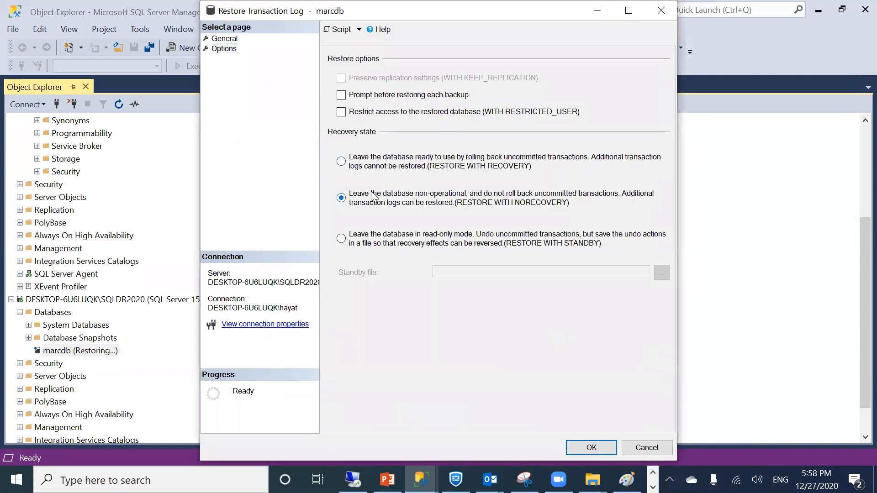
pyautogui.click(576, 442)
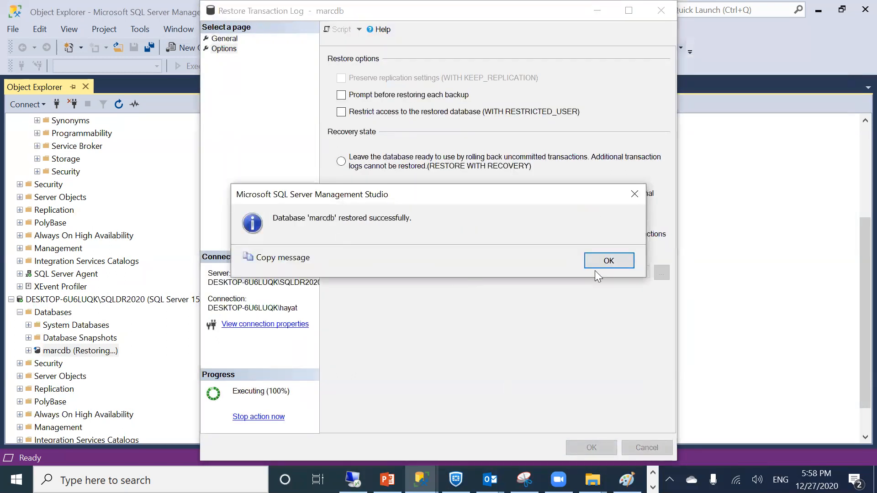
pyautogui.click(595, 260)
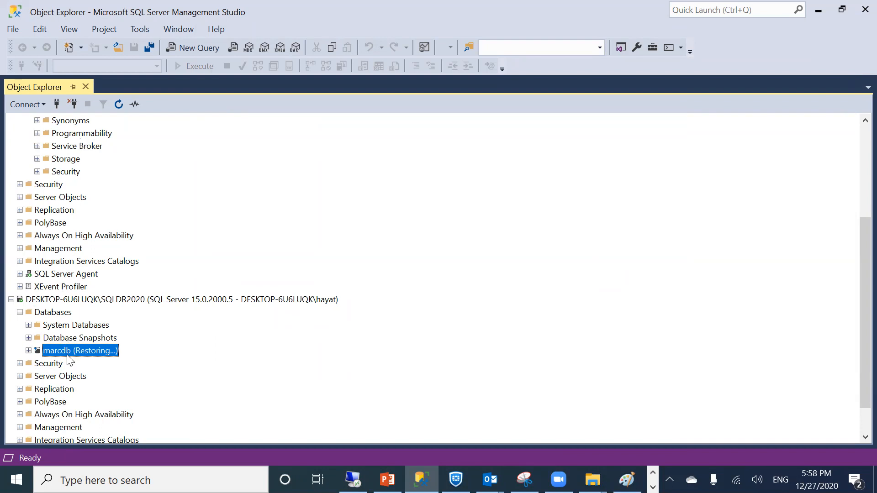
pyautogui.scroll(3, 101, 273)
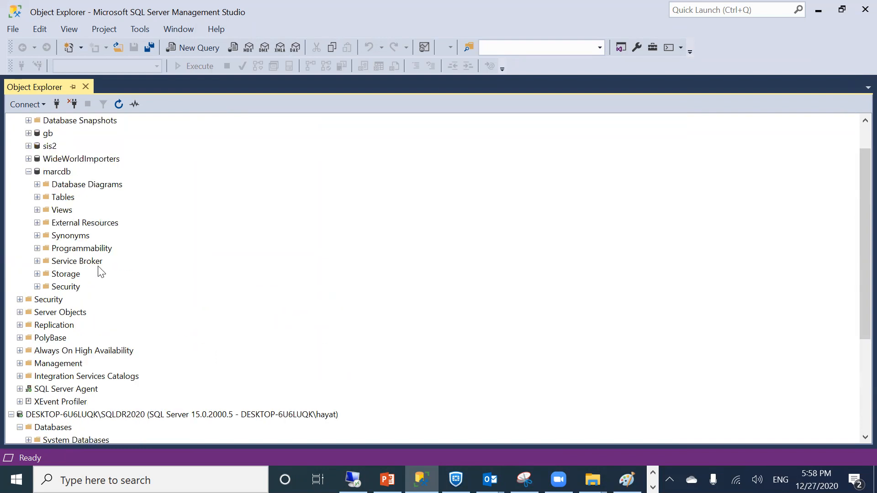
# Bring up the Transaction Log Shipping page of marcdb's properties on SQL2019 via Tasks > Ship Transaction Logs
pyautogui.rightClick(61, 173)
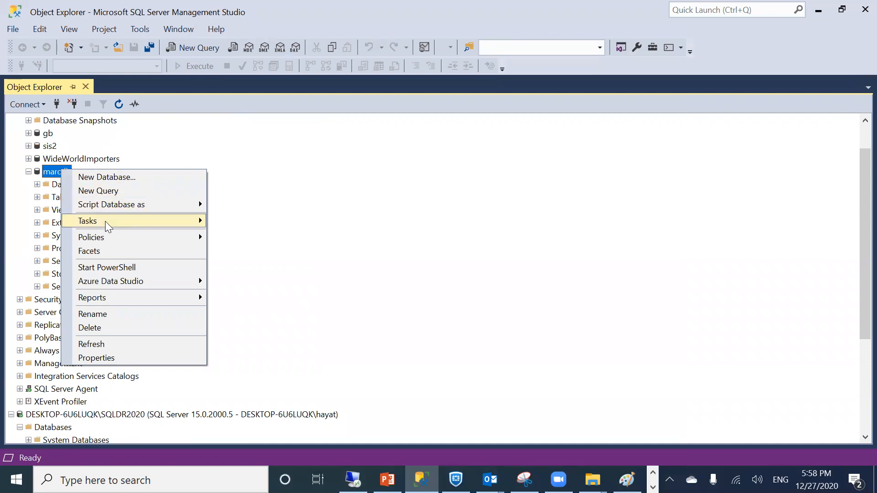
pyautogui.moveTo(105, 221)
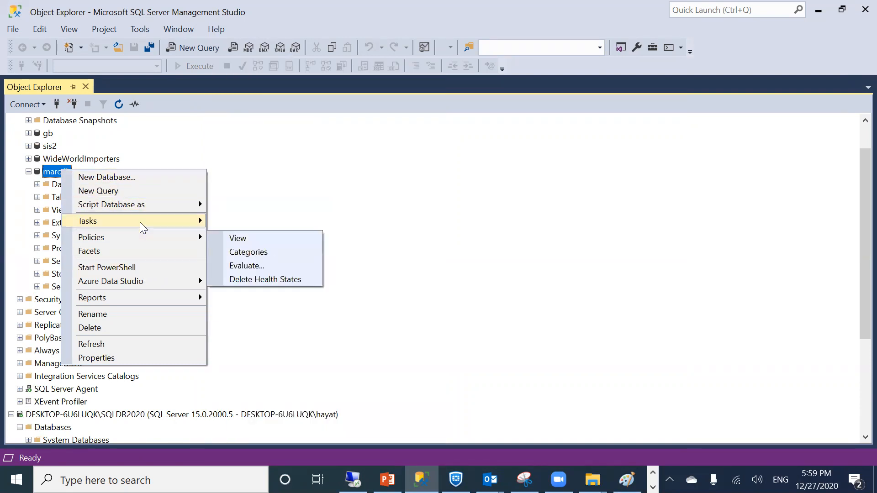
pyautogui.moveTo(140, 222)
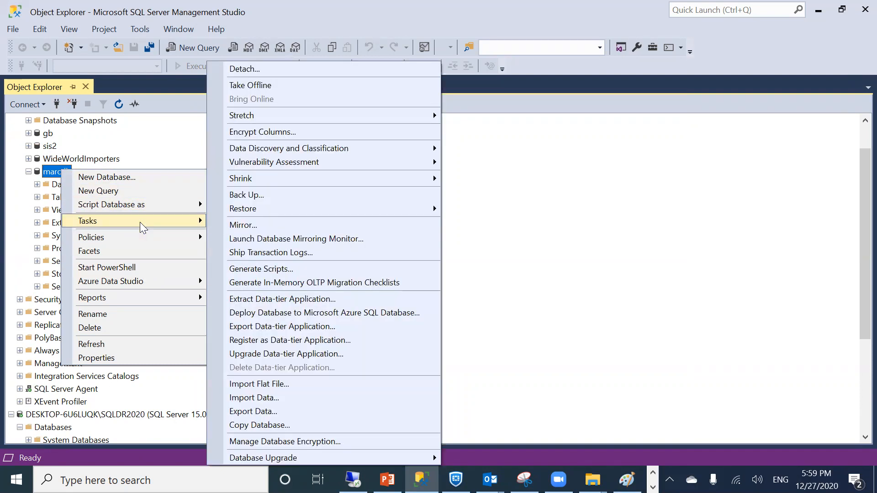
pyautogui.click(267, 252)
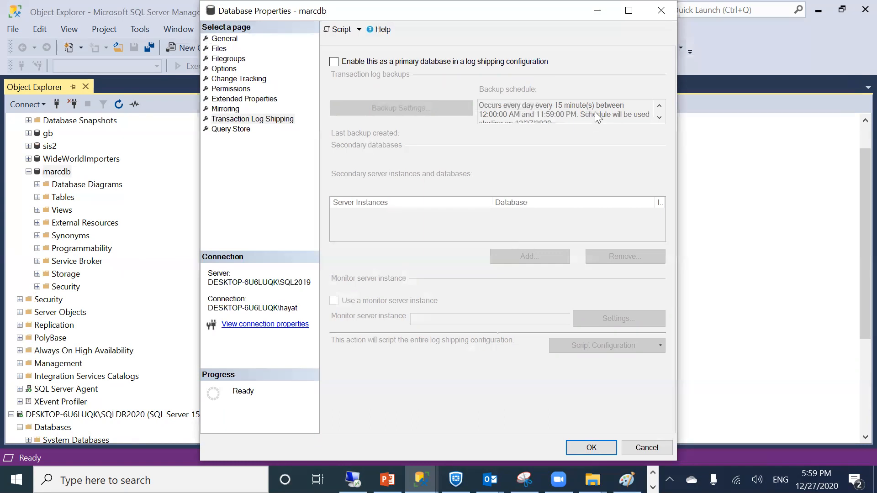
pyautogui.click(661, 9)
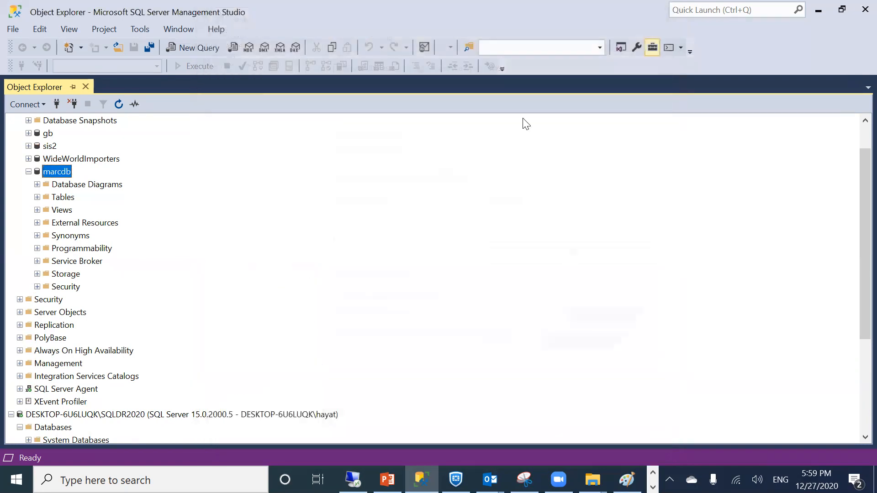
pyautogui.rightClick(51, 173)
pyautogui.moveTo(82, 212)
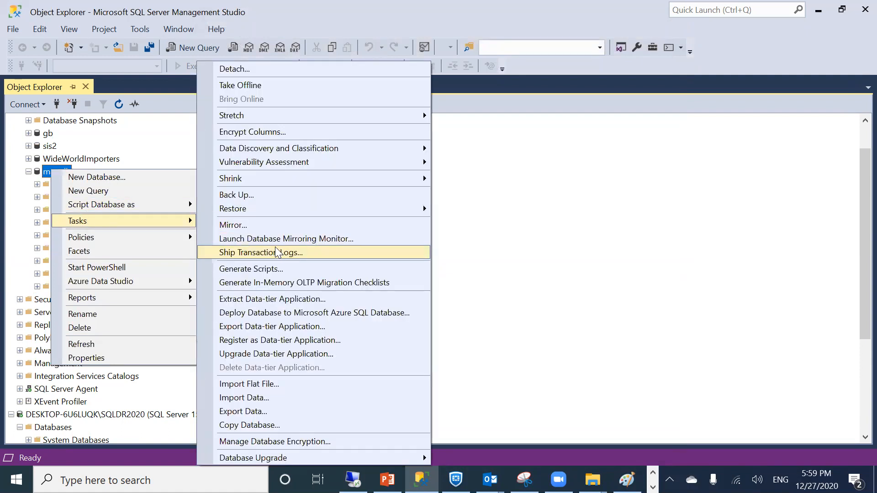
pyautogui.click(276, 252)
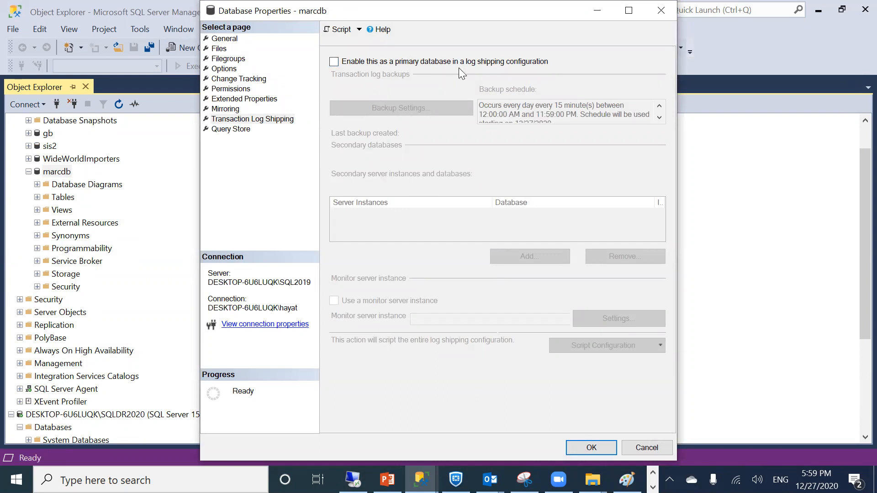
# Enable marcdb as a log shipping primary database and bring up its transaction log Backup Settings
pyautogui.click(334, 62)
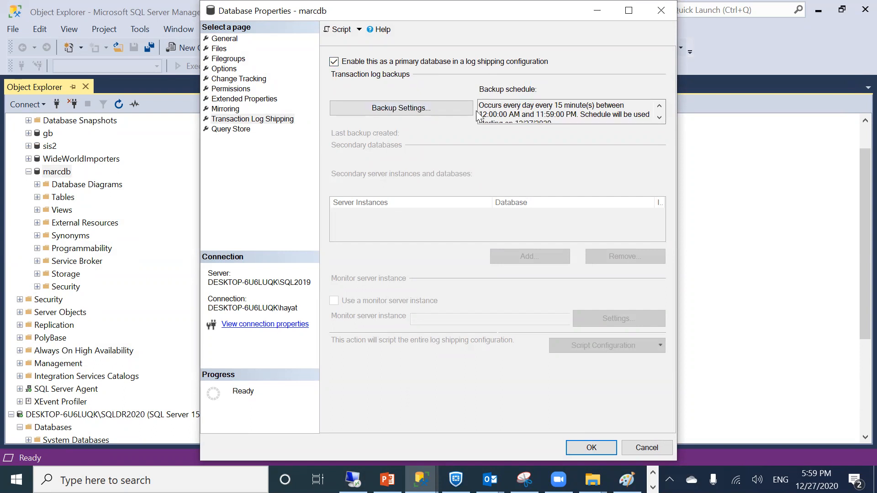
pyautogui.moveTo(484, 105); pyautogui.dragTo(606, 115)
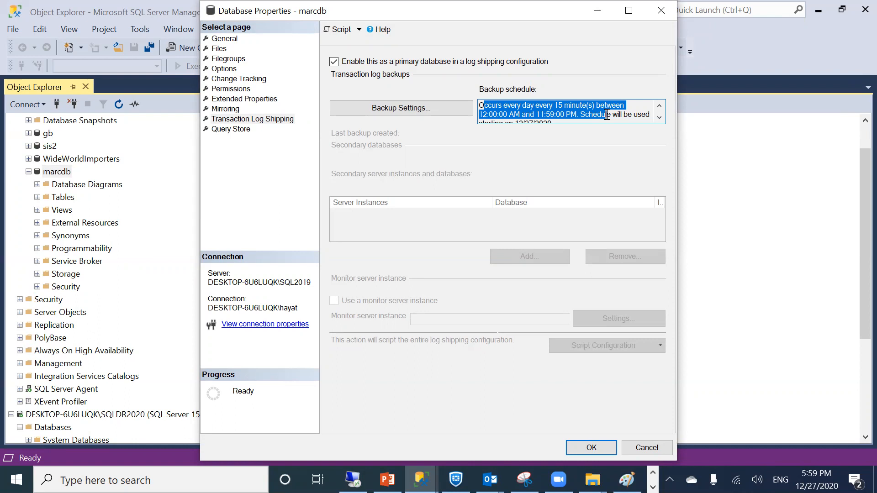
pyautogui.click(409, 108)
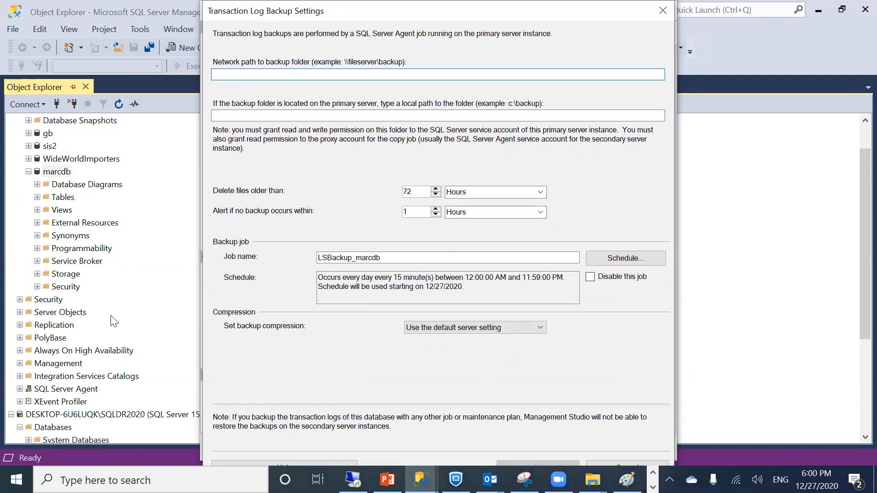
# Open the \\DESKTOP-6U6LUQK\sqllog share through Run, copy its path, and minimize Explorer
pyautogui.rightClick(16, 480)
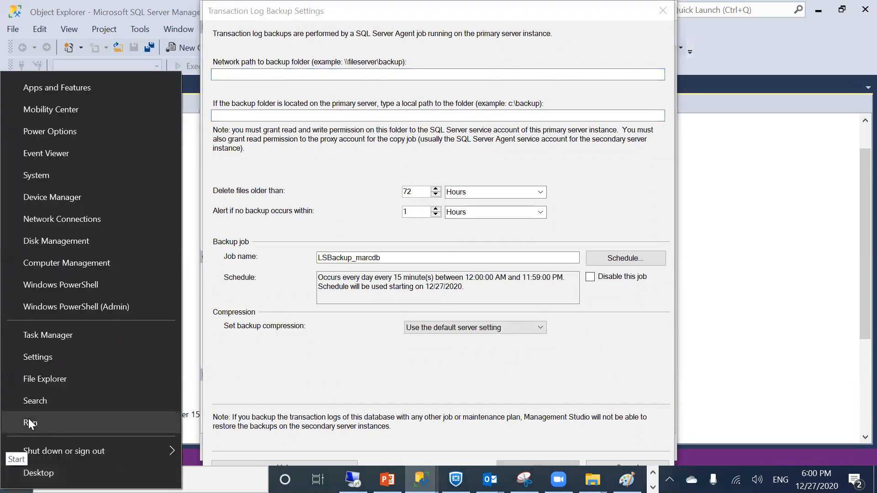
pyautogui.click(29, 420)
pyautogui.write('\\\\')
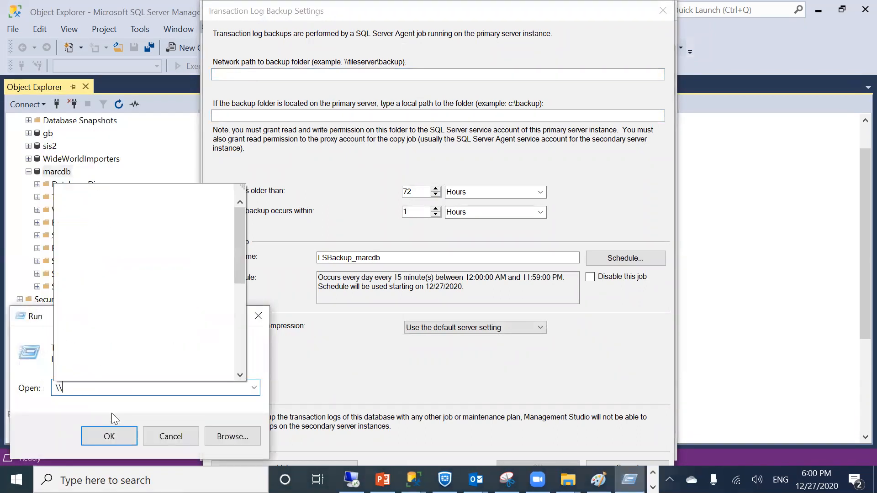
pyautogui.press('BackSpace')
pyautogui.press('BackSpace')
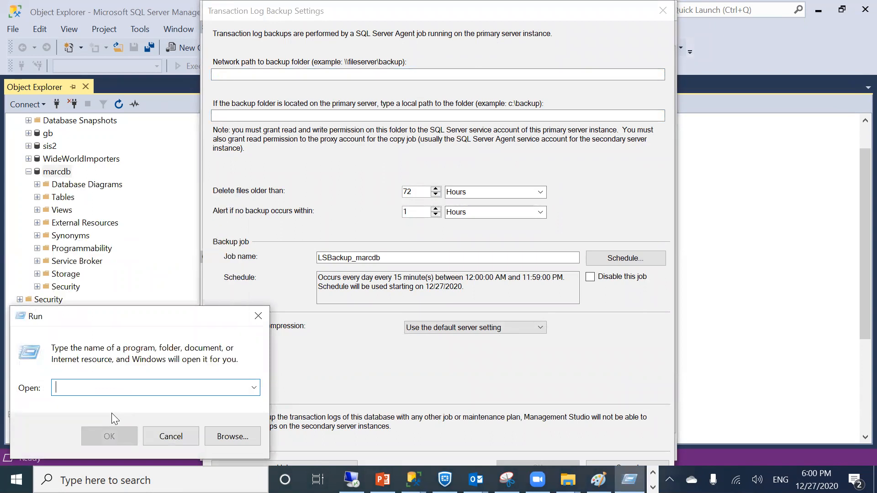
pyautogui.click(254, 388)
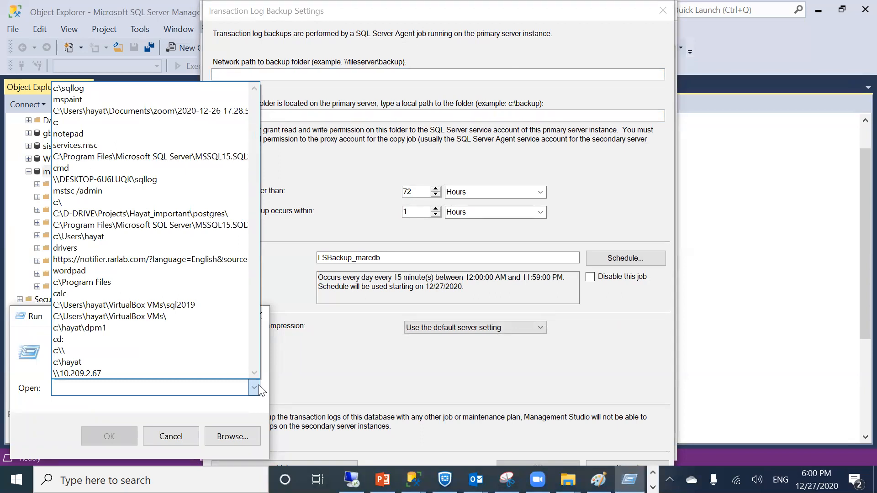
pyautogui.click(122, 178)
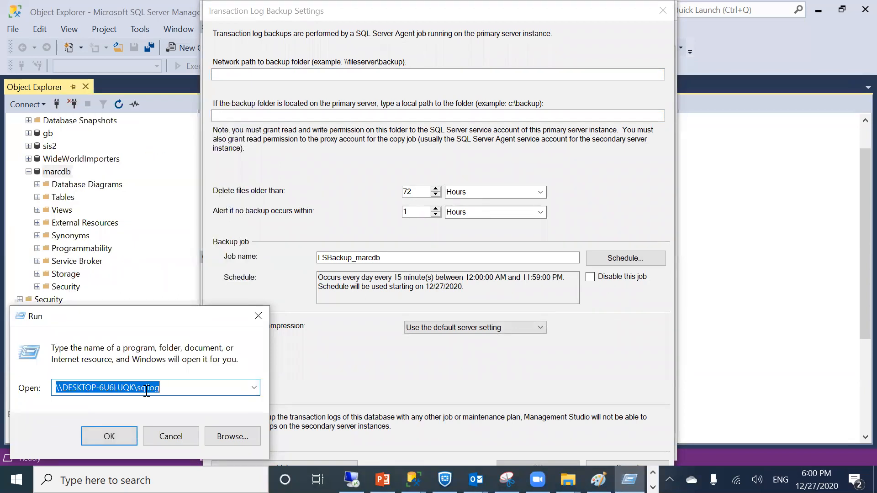
pyautogui.press('Return')
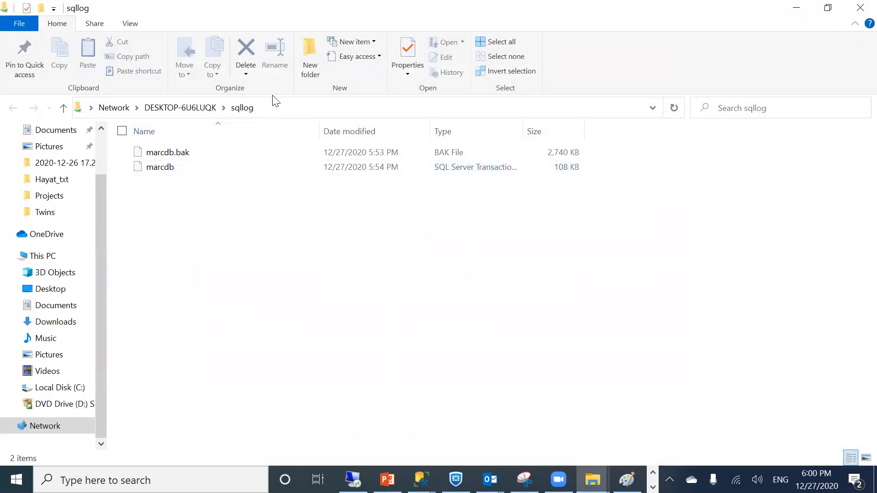
pyautogui.click(261, 109)
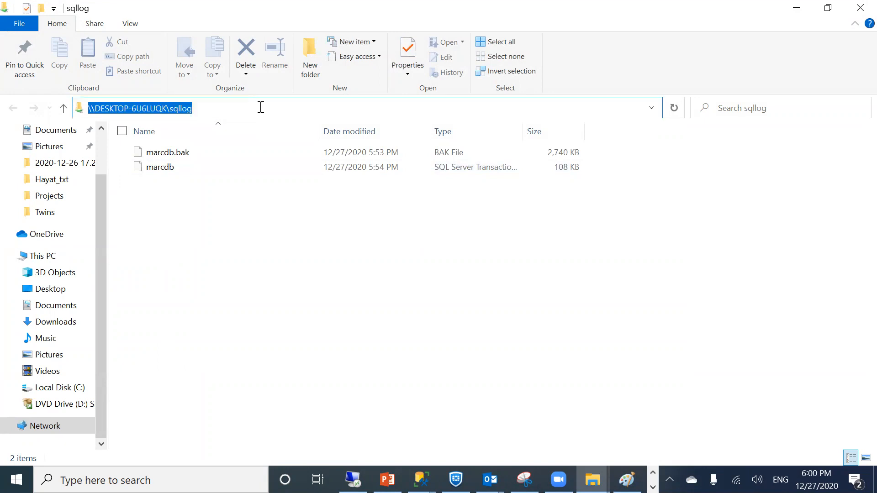
pyautogui.click(229, 109)
pyautogui.moveTo(229, 109); pyautogui.dragTo(89, 106)
pyautogui.hotkey('ctrl', 'c')
pyautogui.click(796, 8)
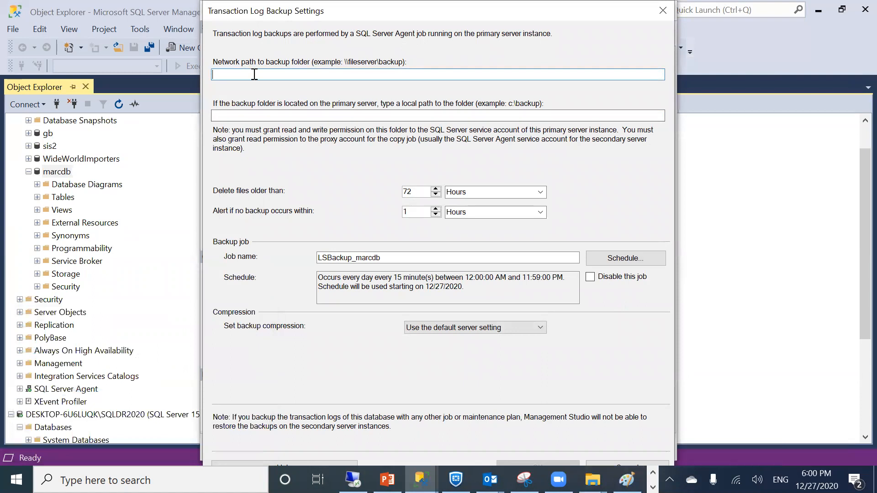
# Set the backup folders to network path \\DESKTOP-6U6LUQK\sqllog and local path c:\sqllog
pyautogui.hotkey('ctrl', 'v')
pyautogui.click(269, 114)
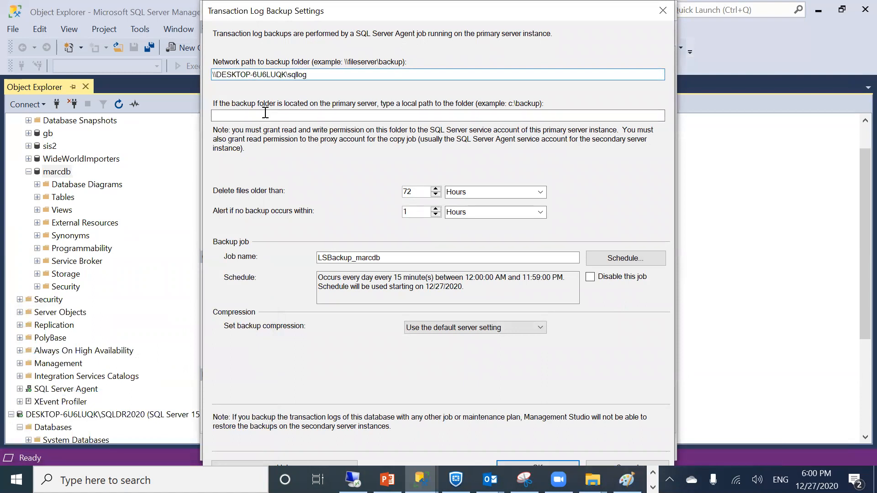
pyautogui.write('c:\\sqllog')
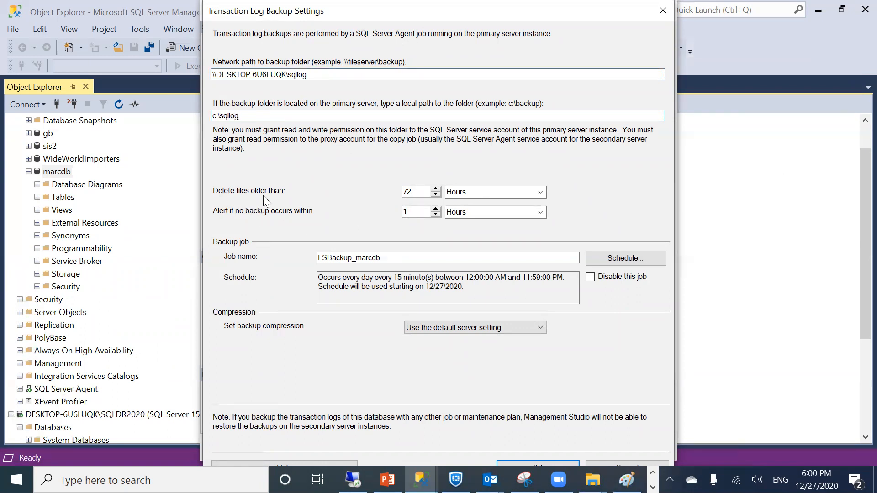
# Delete backup files after 6 hours and raise the alert after 15 minutes
pyautogui.doubleClick(425, 194)
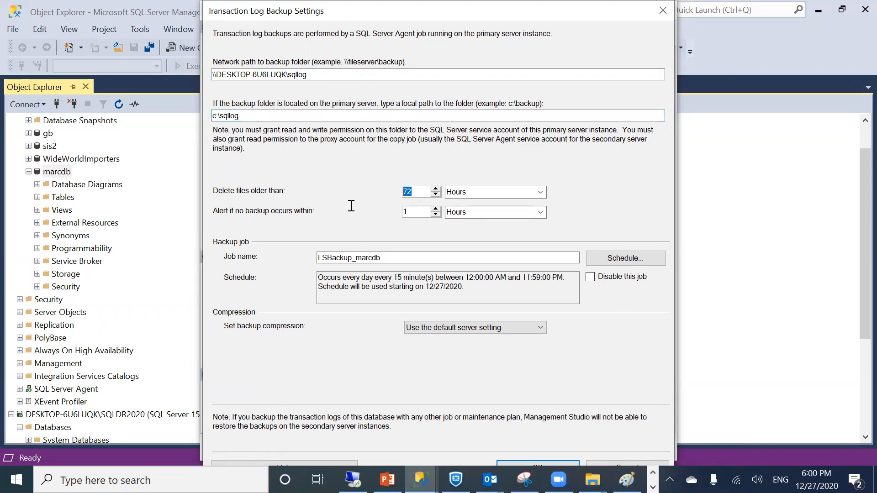
pyautogui.write('6')
pyautogui.click(467, 216)
pyautogui.click(541, 212)
pyautogui.click(469, 236)
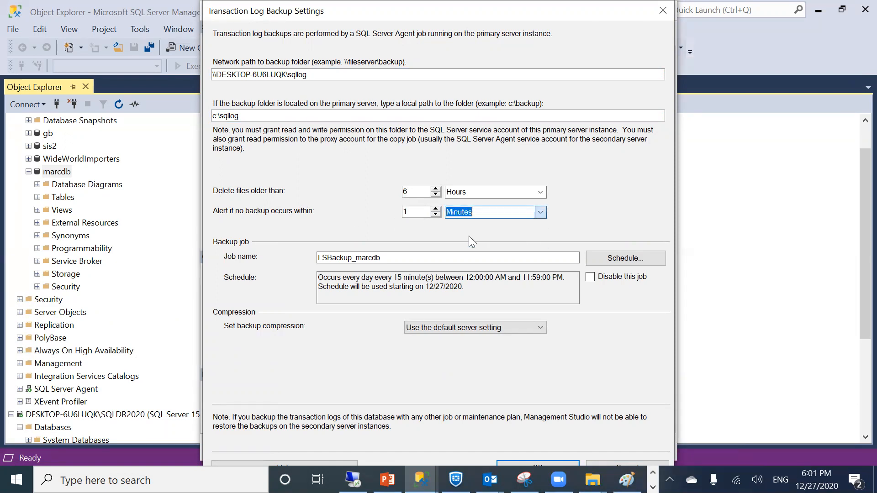
pyautogui.click(417, 212)
pyautogui.write('5')
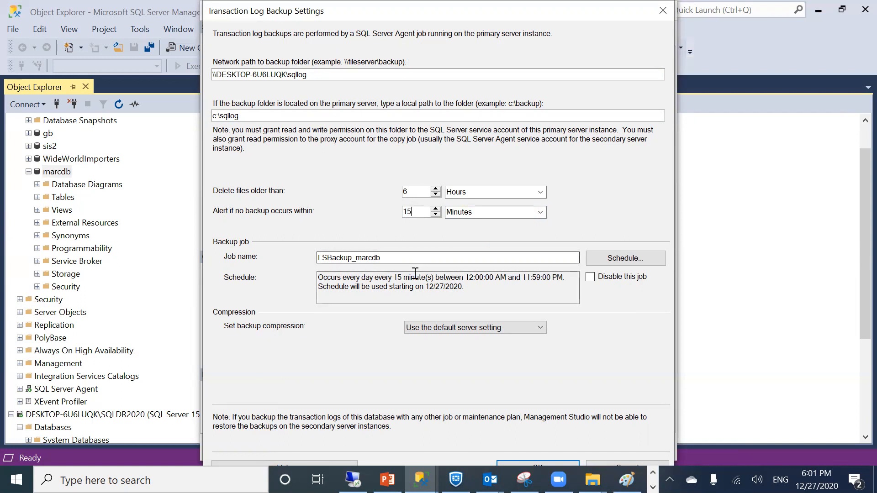
# Schedule the LSBackup_marcdb job daily, every 5 minutes from 12:00:00 AM to 11:59:00 PM
pyautogui.click(626, 258)
pyautogui.click(335, 175)
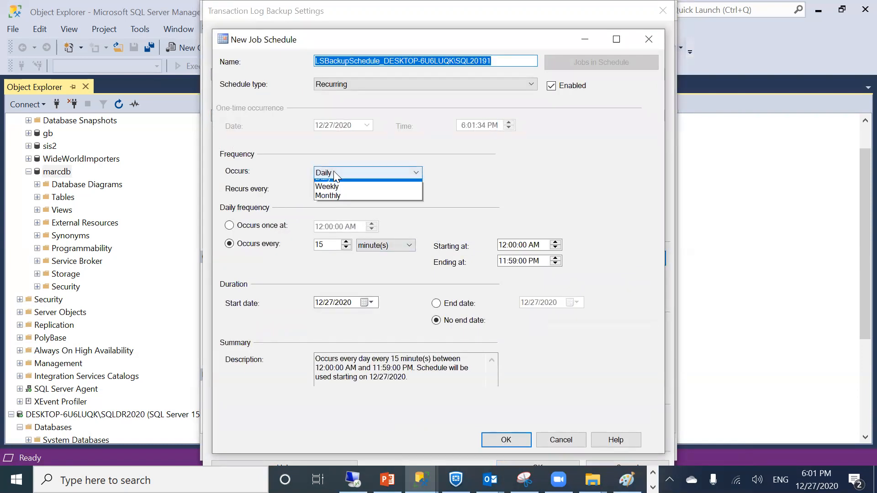
pyautogui.click(319, 174)
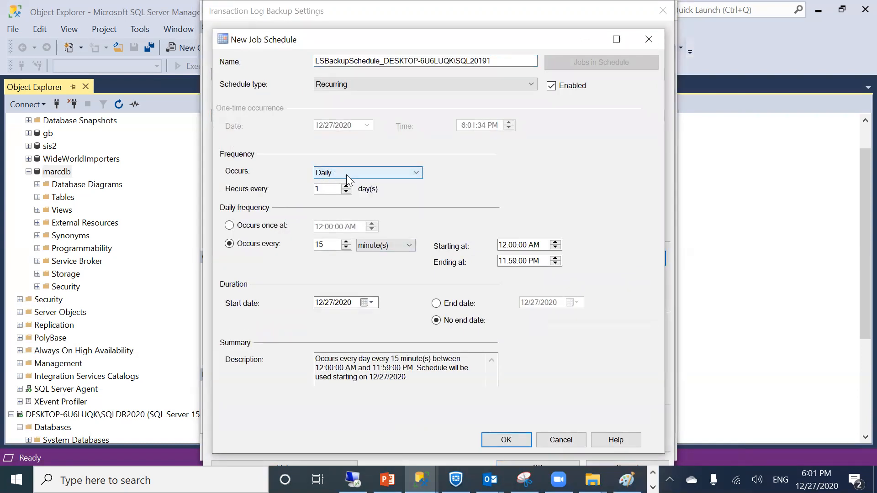
pyautogui.click(230, 243)
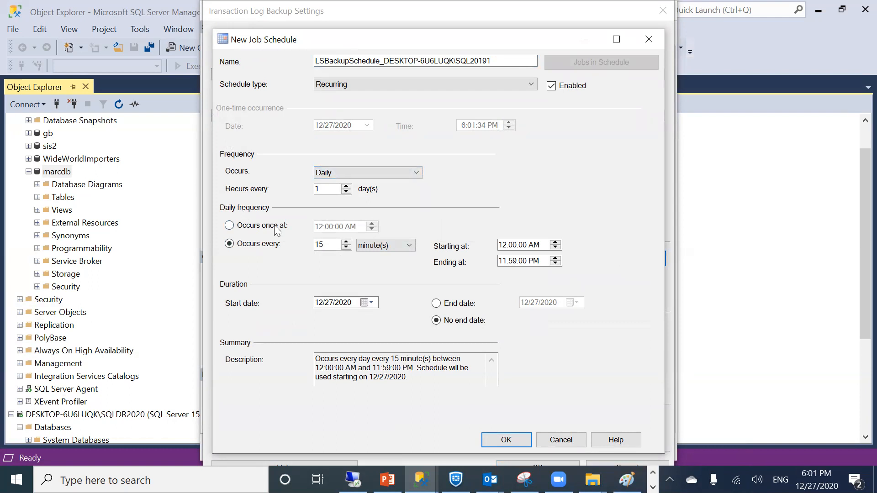
pyautogui.moveTo(326, 242); pyautogui.dragTo(308, 255)
pyautogui.click(502, 434)
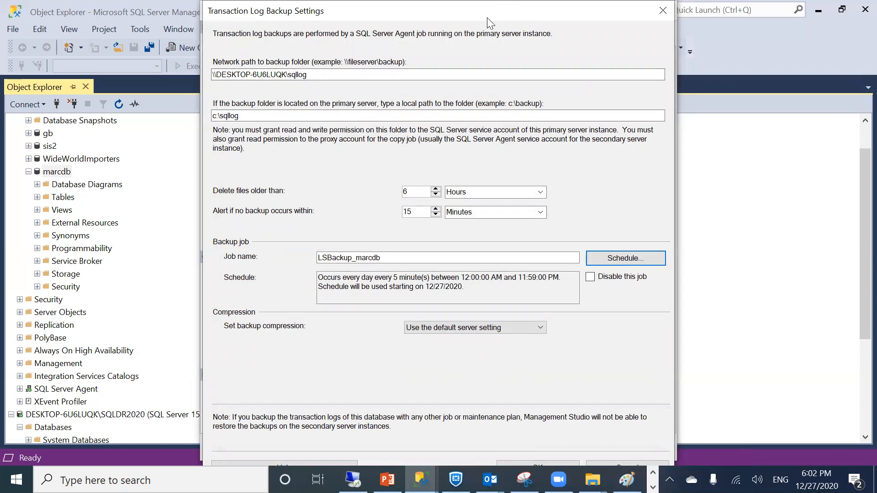
pyautogui.moveTo(487, 18); pyautogui.dragTo(314, 17)
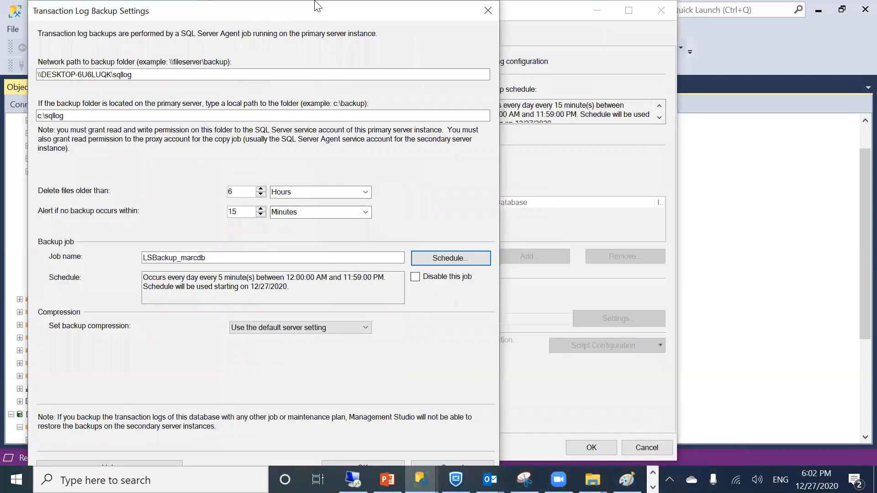
# Save the log backup settings and add a new secondary server instance
pyautogui.click(370, 464)
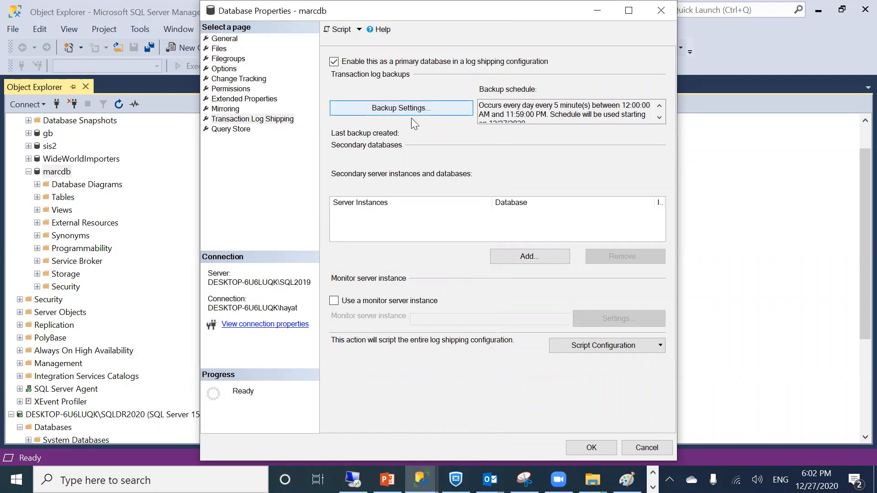
pyautogui.click(506, 258)
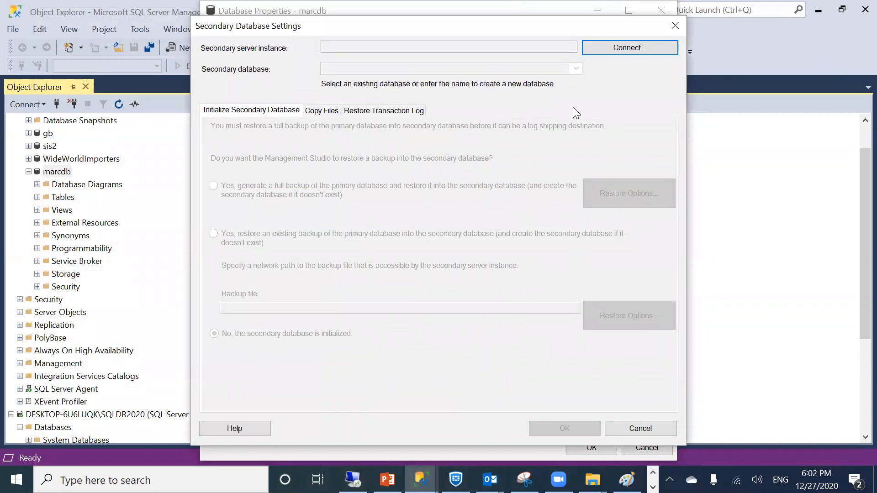
# Connect to secondary instance DESKTOP-6U6LUQK\SQLDR2020 with Windows Authentication
pyautogui.click(601, 46)
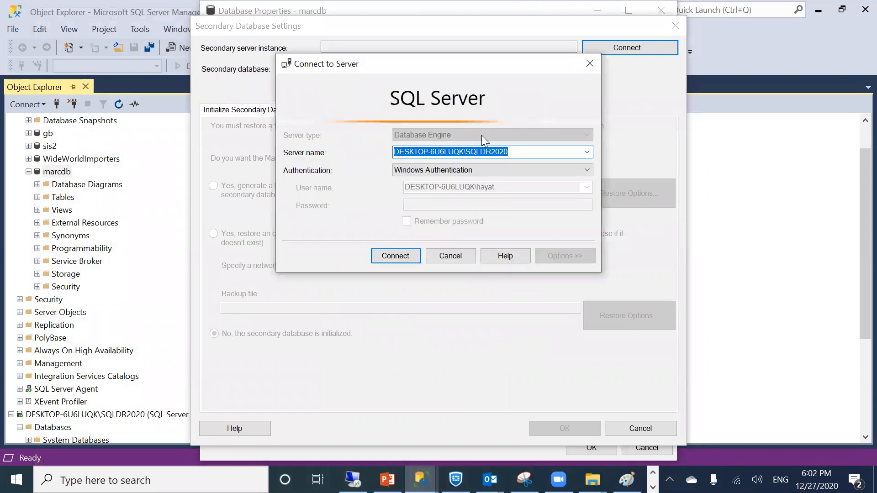
pyautogui.moveTo(519, 151); pyautogui.dragTo(463, 152)
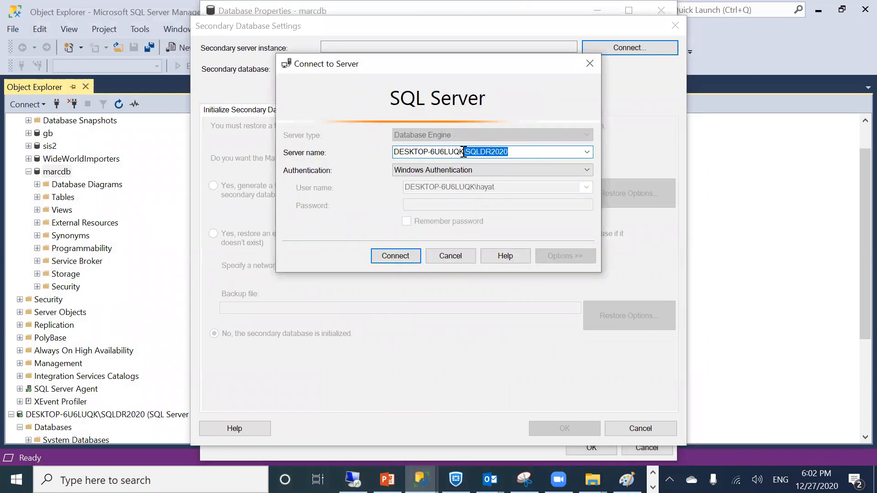
pyautogui.moveTo(464, 152); pyautogui.dragTo(468, 152)
pyautogui.click(627, 479)
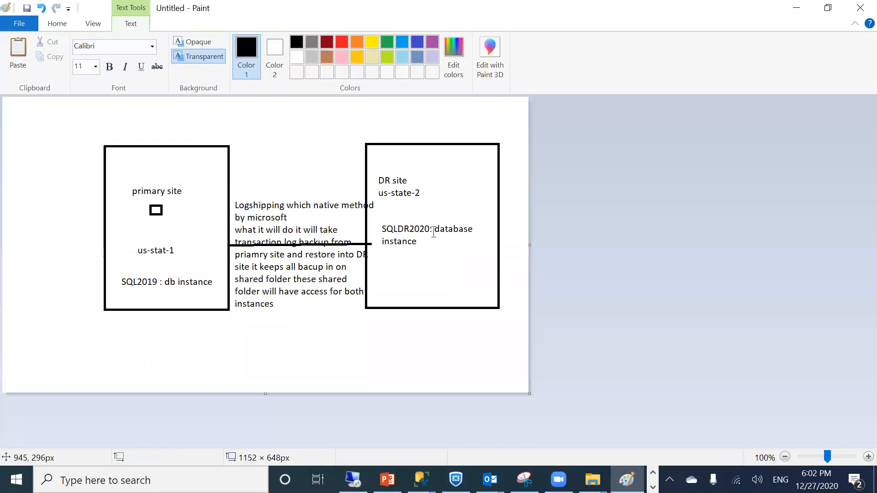
pyautogui.moveTo(371, 182); pyautogui.dragTo(425, 240)
pyautogui.click(424, 273)
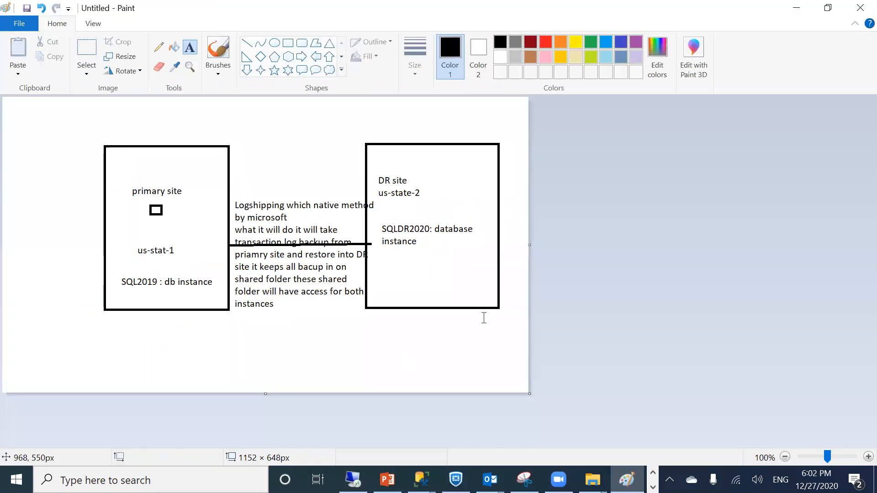
pyautogui.click(796, 8)
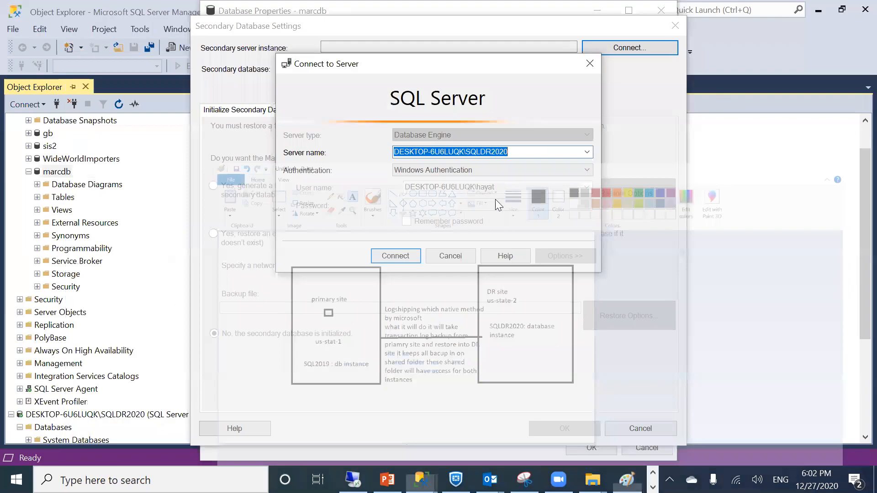
pyautogui.click(387, 255)
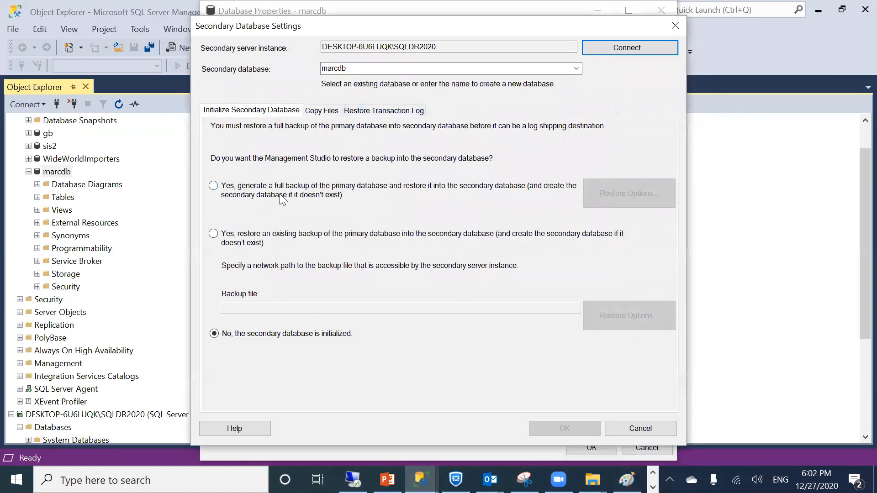
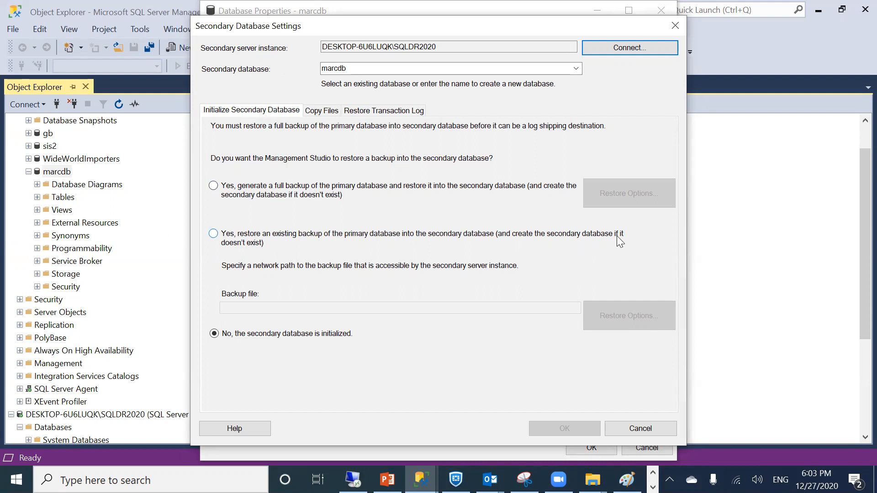
# Initialize the secondary marcdb from a freshly generated full backup of the primary database
pyautogui.click(262, 195)
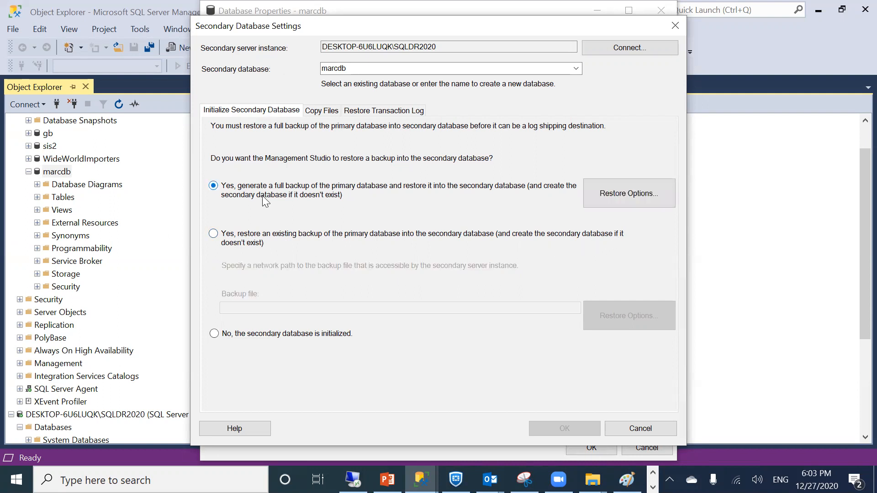
pyautogui.click(232, 242)
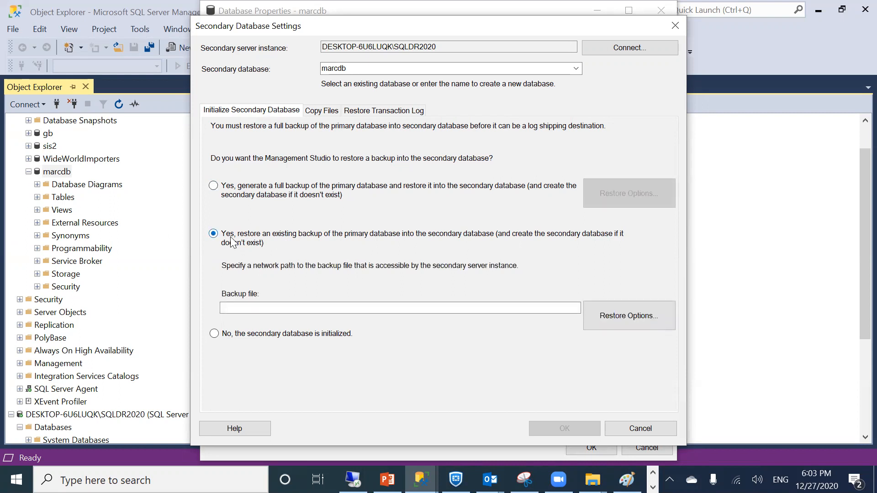
pyautogui.click(228, 186)
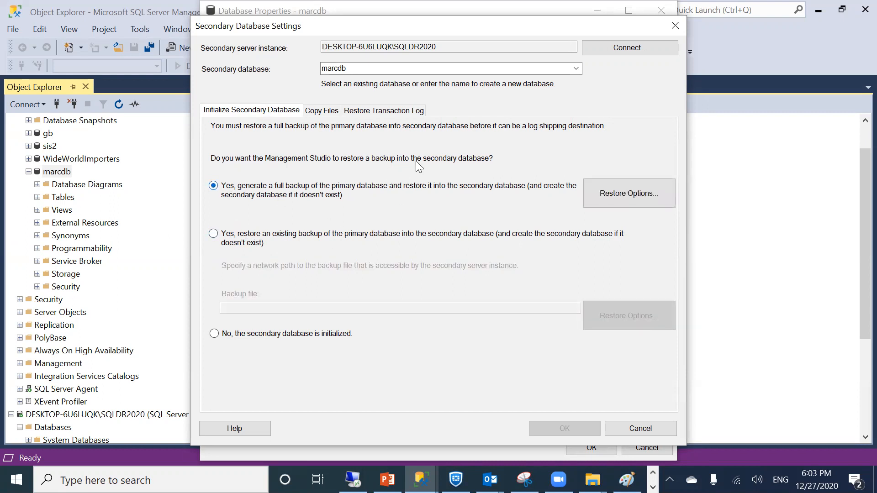
pyautogui.click(314, 111)
# Paste the sqllog share as the copy destination folder and accept the secondary settings
pyautogui.click(256, 187)
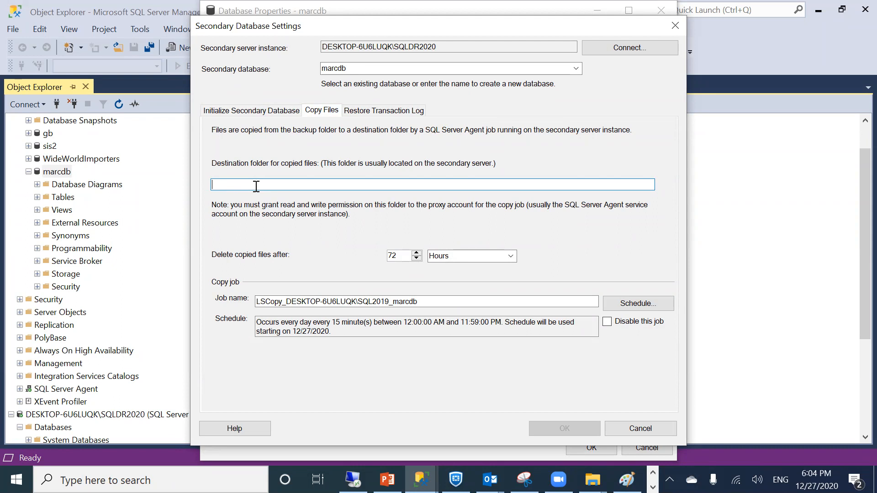
pyautogui.write('\\\\DESKTOP-6U6LUQK\\sqllog')
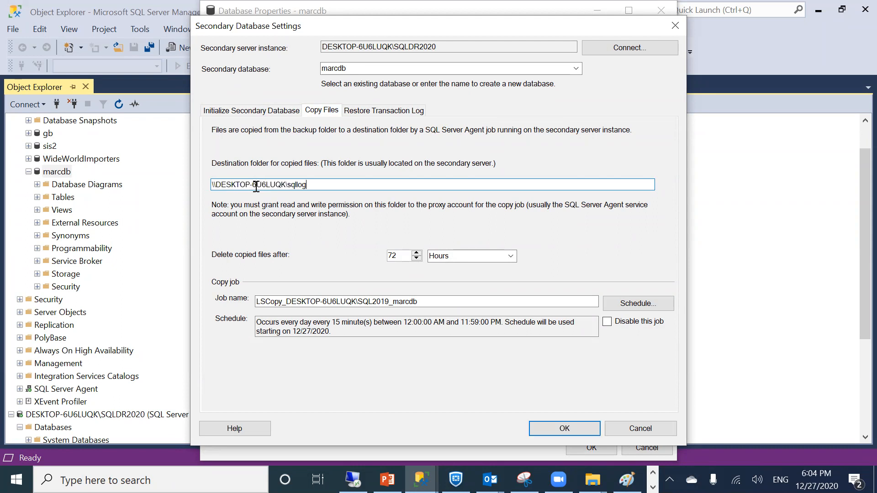
pyautogui.moveTo(336, 185); pyautogui.dragTo(137, 184)
pyautogui.click(564, 428)
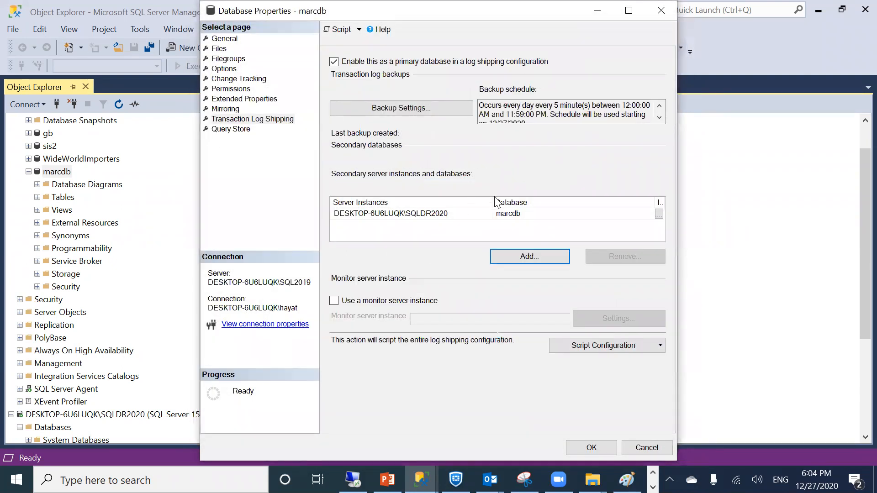
# Reopen the SQLDR2020 secondary settings and copy files to c:\sqllog, deleting them after 6 hours
pyautogui.click(489, 214)
pyautogui.click(659, 214)
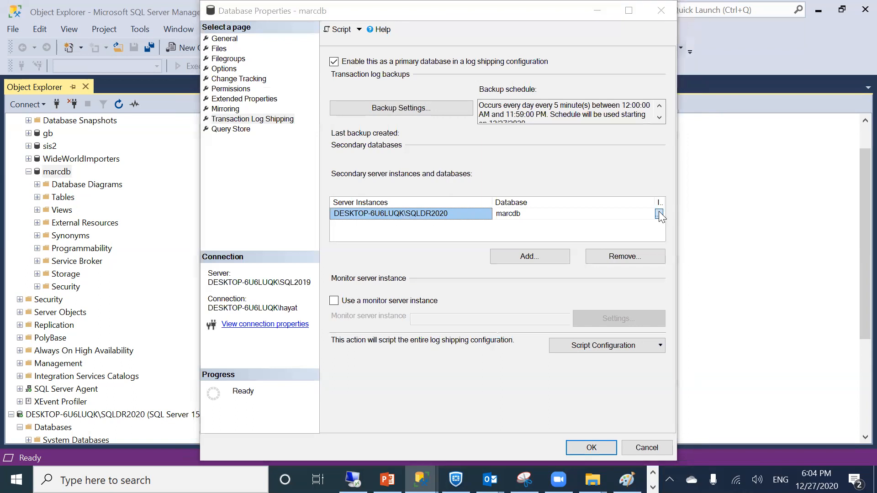
pyautogui.click(324, 110)
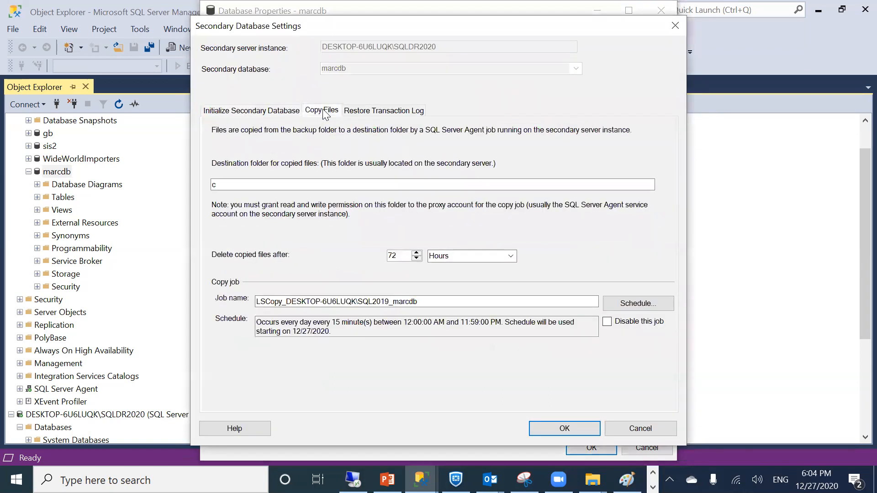
pyautogui.click(307, 184)
pyautogui.write(':\\sqllog')
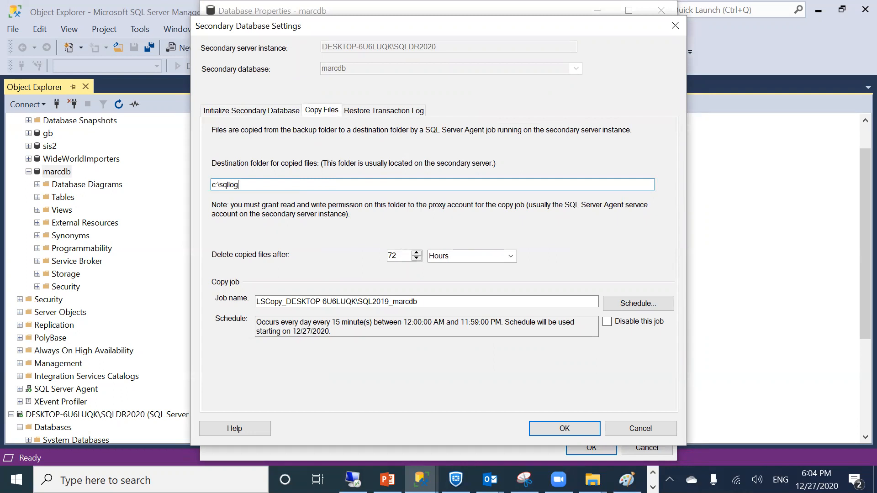
pyautogui.moveTo(403, 254); pyautogui.dragTo(374, 256)
pyautogui.write('6')
pyautogui.click(357, 111)
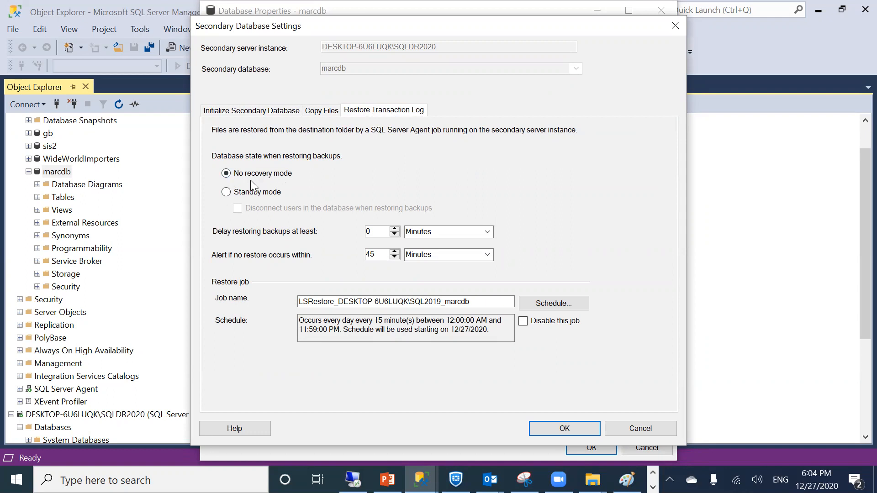
# Restore logs on the secondary in standby mode and save the marcdb log shipping configuration
pyautogui.click(226, 192)
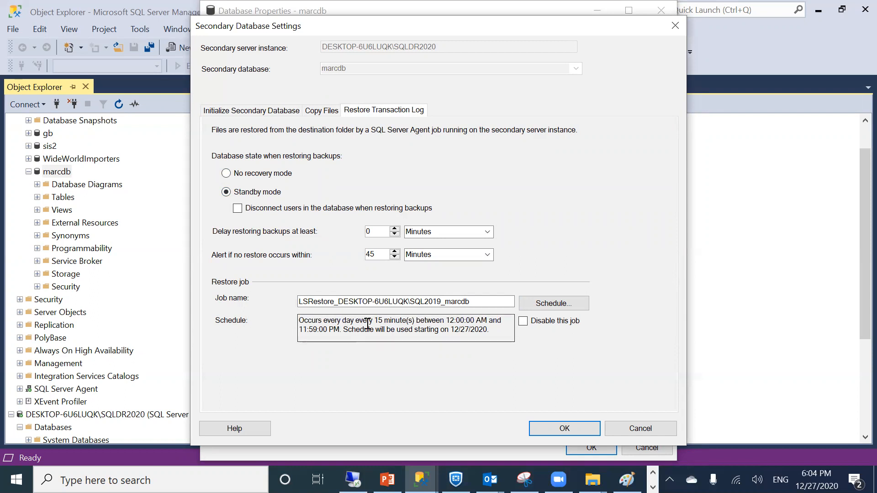
pyautogui.click(541, 431)
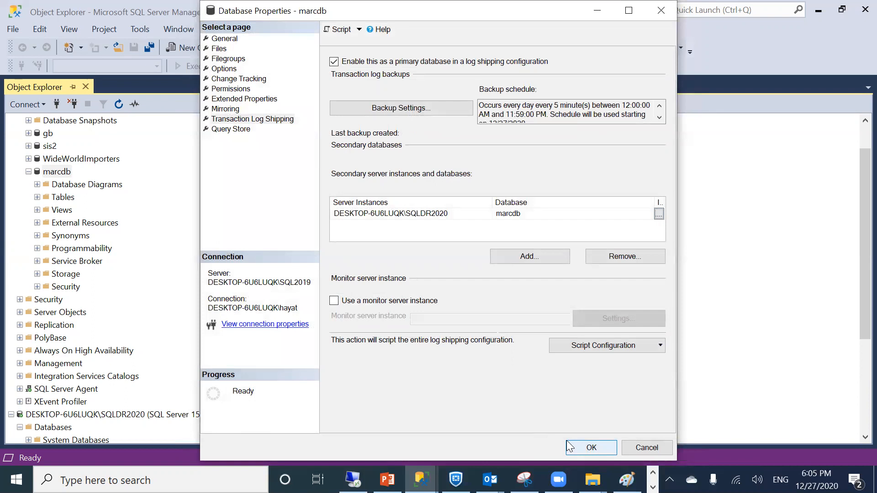
pyautogui.click(567, 443)
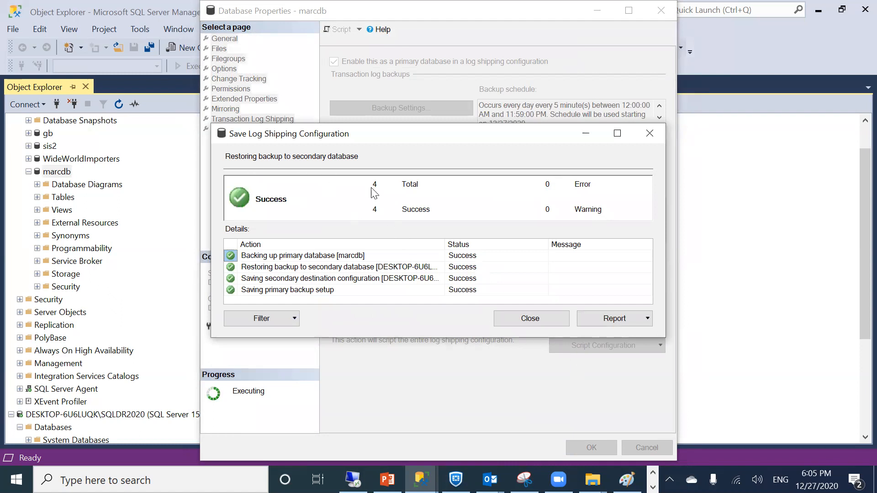
# Review the report's backup, restore and secondary configuration results, then close the save dialogs
pyautogui.click(604, 323)
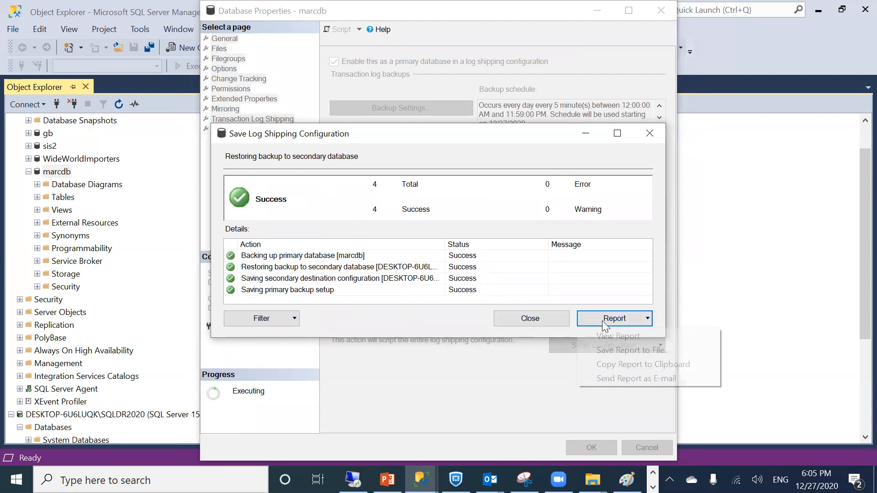
pyautogui.click(605, 337)
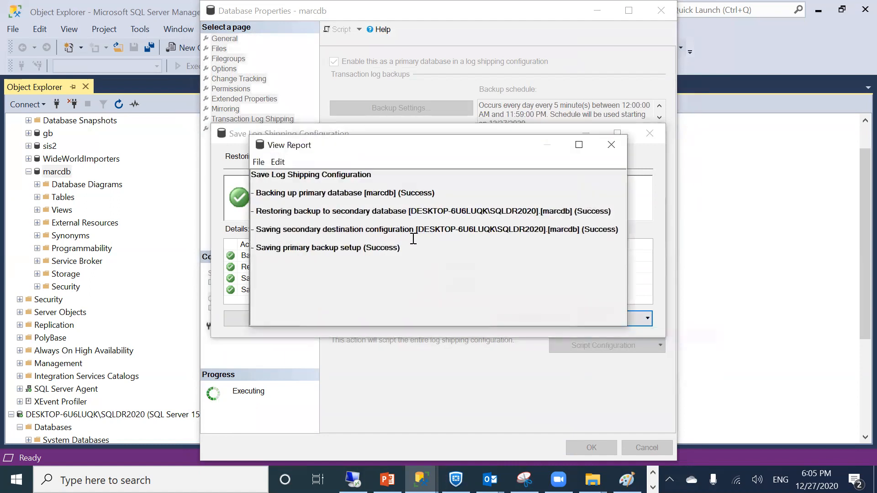
pyautogui.moveTo(257, 193); pyautogui.dragTo(418, 191)
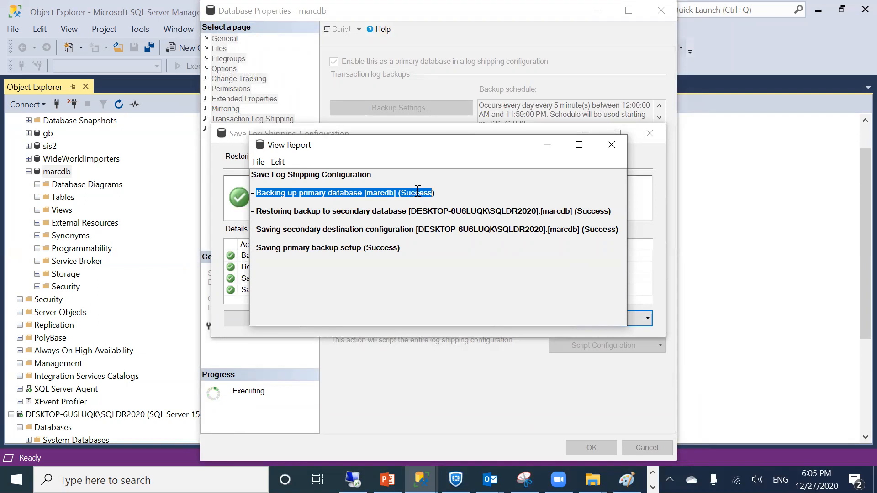
pyautogui.moveTo(256, 211); pyautogui.dragTo(599, 208)
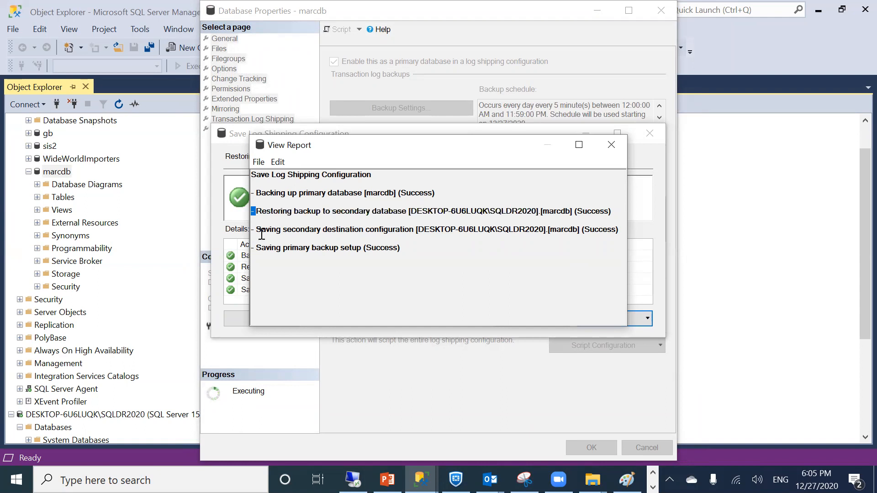
pyautogui.moveTo(259, 229); pyautogui.dragTo(596, 231)
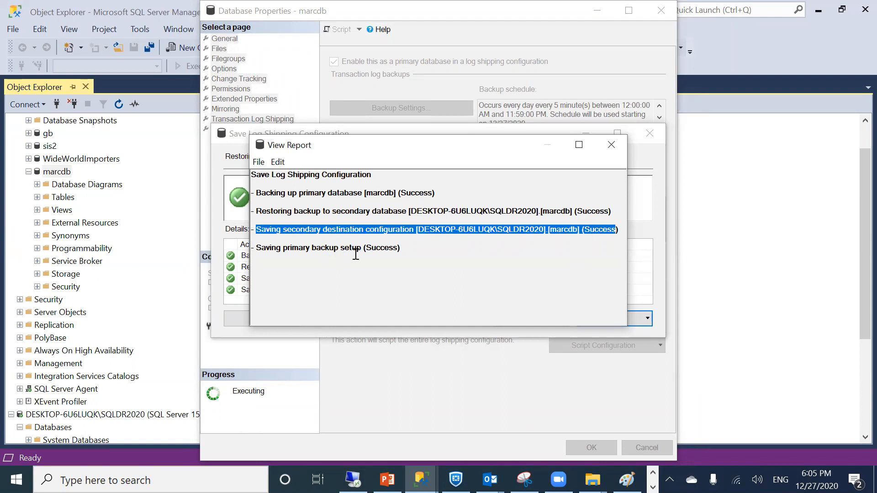
pyautogui.click(611, 145)
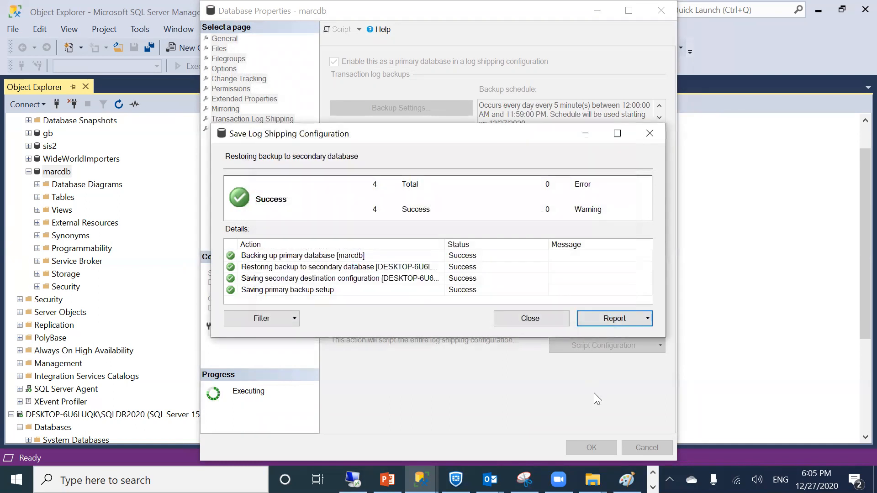
pyautogui.click(523, 317)
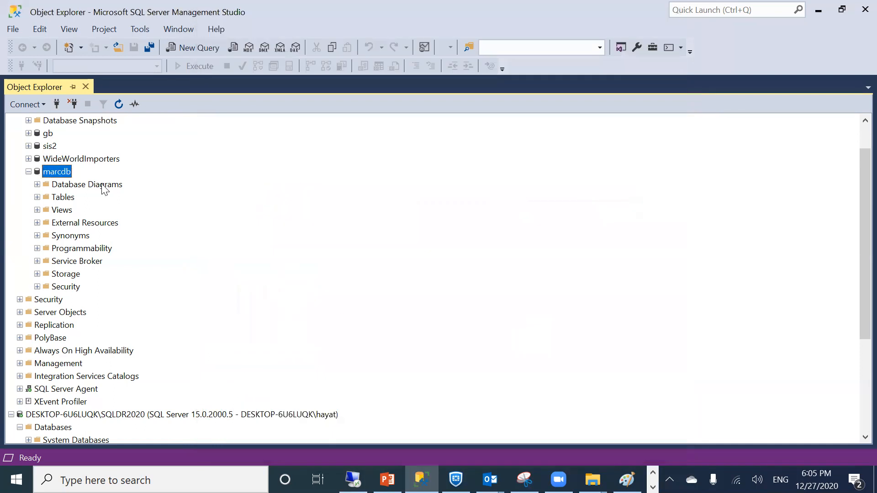
# Refresh the SQLDR2020 secondary server in Object Explorer
pyautogui.rightClick(53, 169)
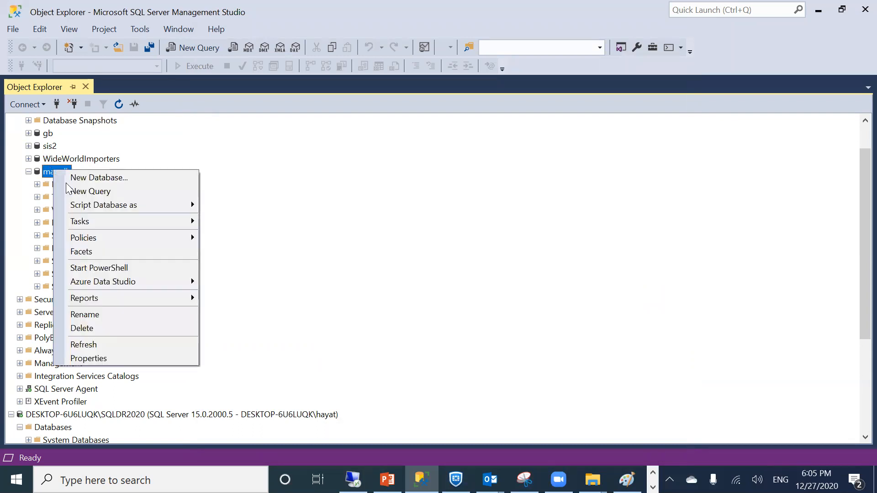
pyautogui.moveTo(102, 221)
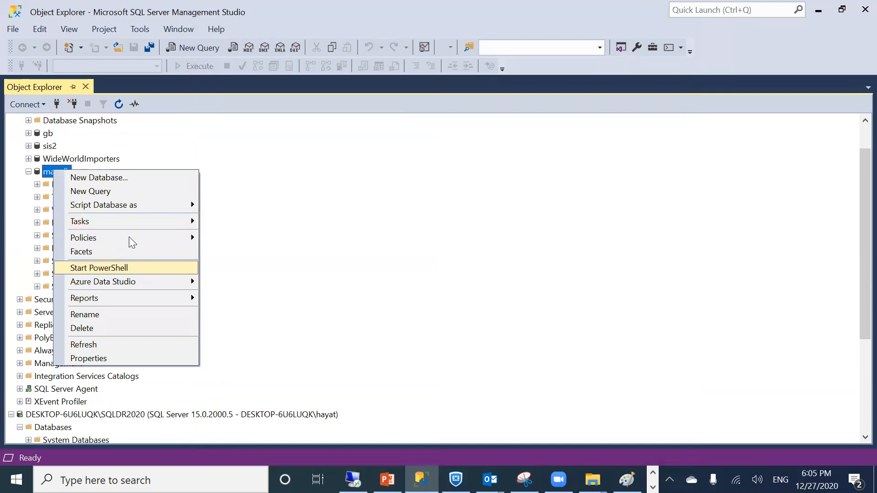
pyautogui.moveTo(100, 222)
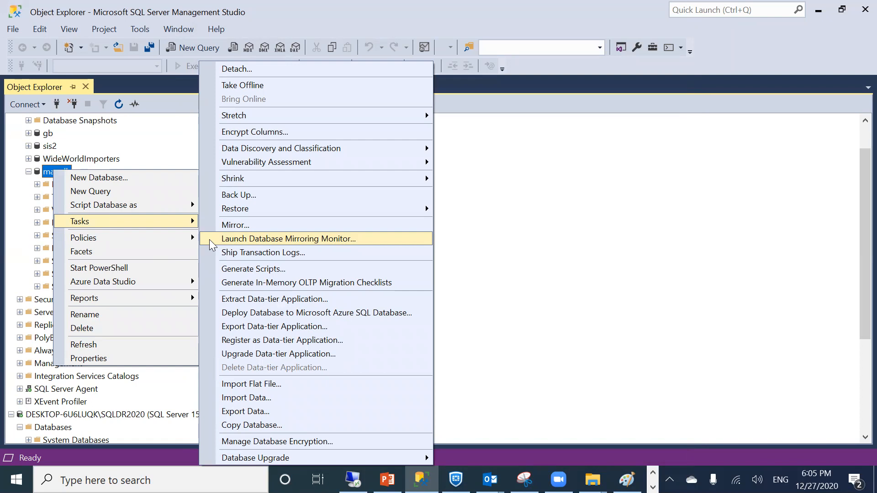
pyautogui.click(45, 416)
pyautogui.rightClick(44, 414)
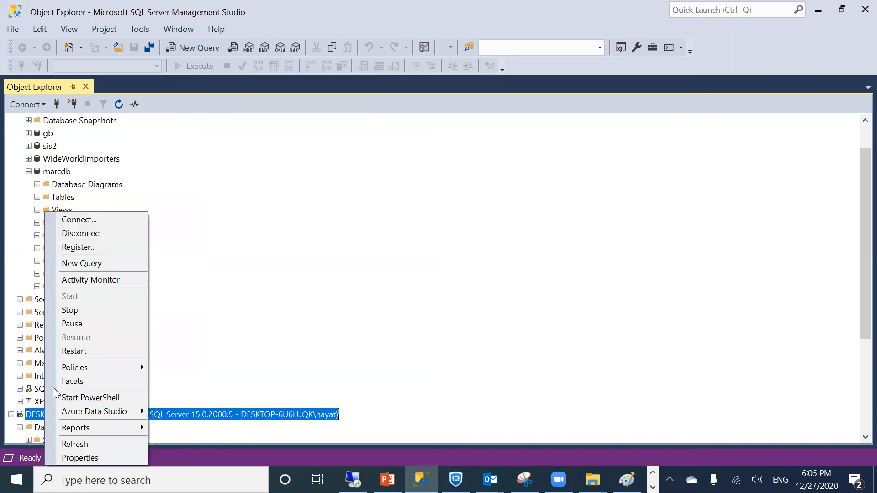
pyautogui.click(82, 443)
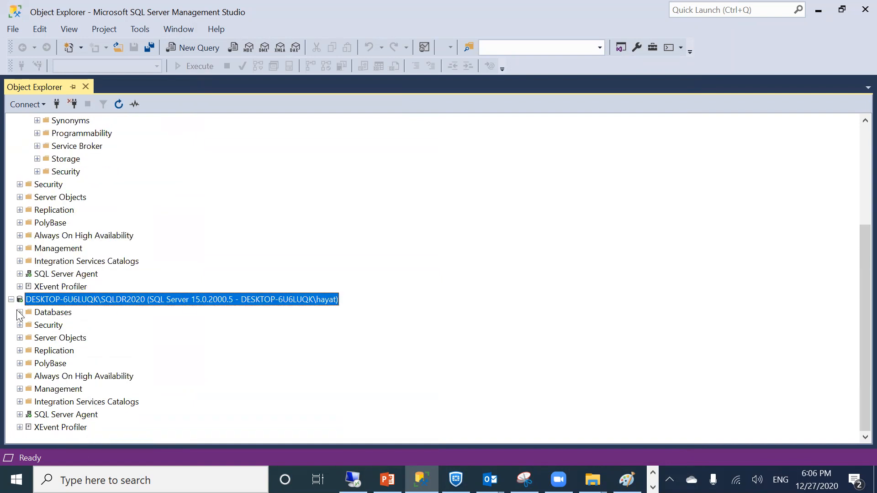
# Expand the secondary's Databases to confirm marcdb shows as Standby / Read-Only
pyautogui.click(19, 312)
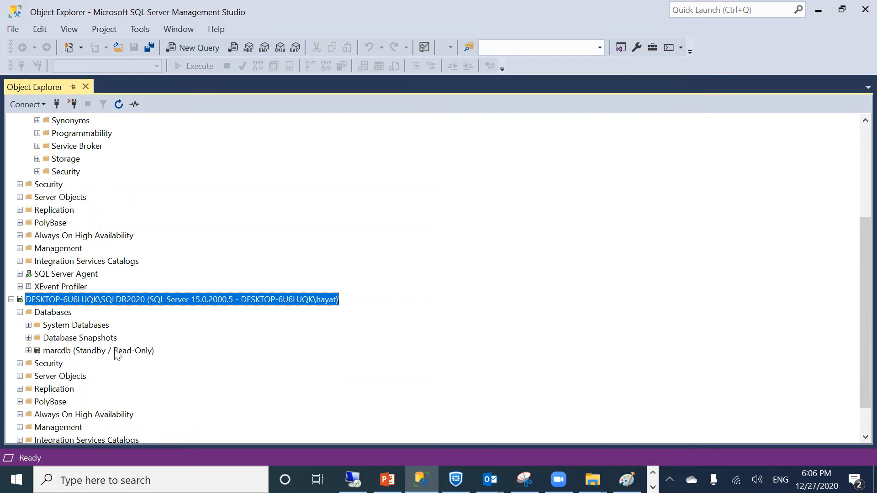
pyautogui.click(28, 350)
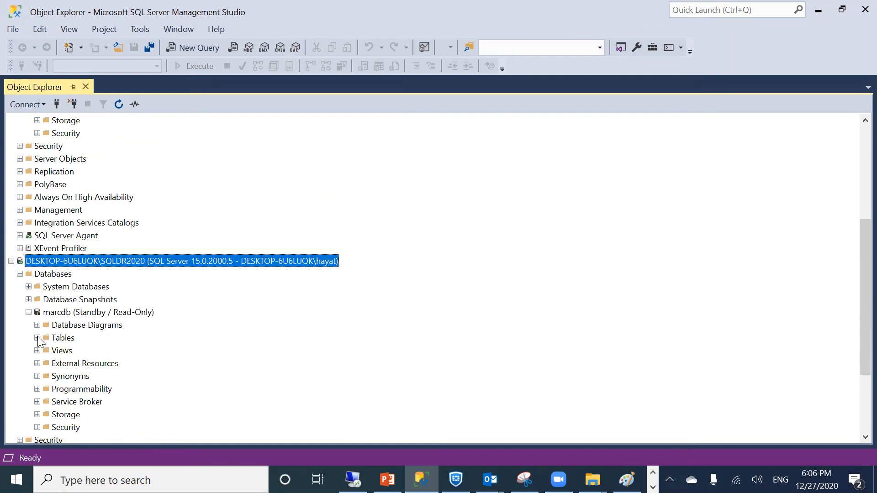
pyautogui.click(37, 337)
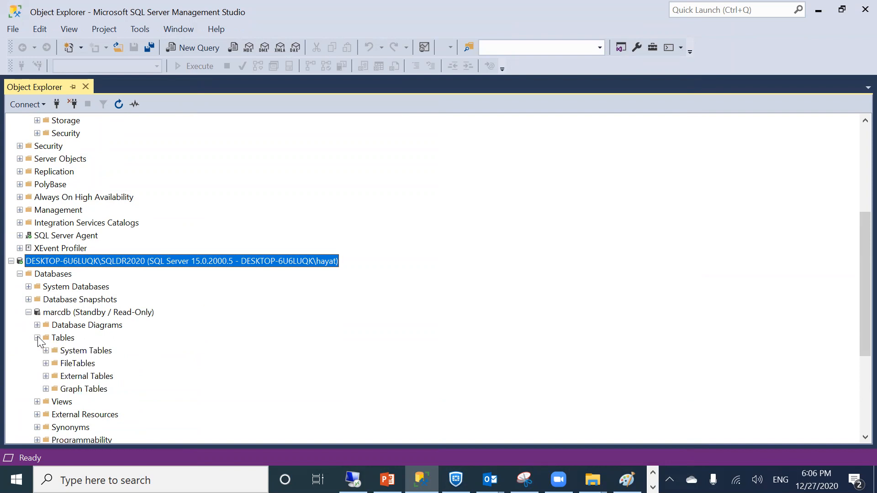
pyautogui.click(28, 312)
# List the primary's SQL Server Agent jobs, including LSBackup_marcdb and LSAlert
pyautogui.scroll(1, 44, 243)
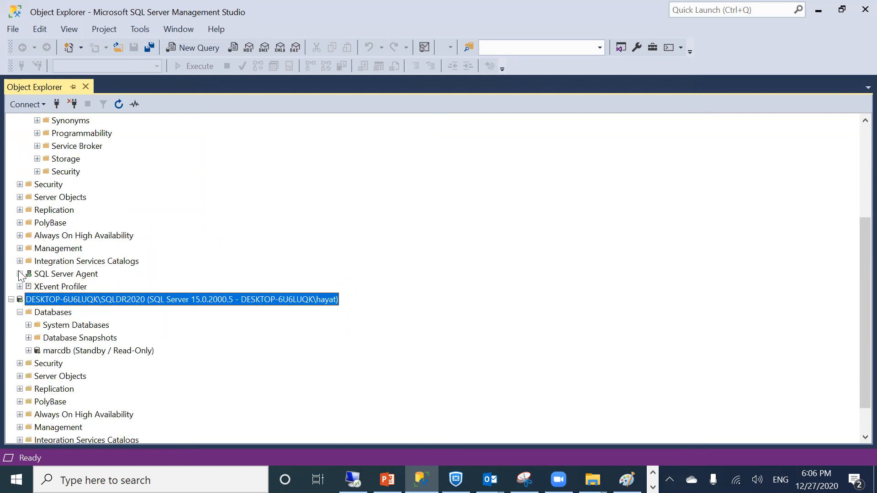
pyautogui.click(19, 274)
pyautogui.click(28, 286)
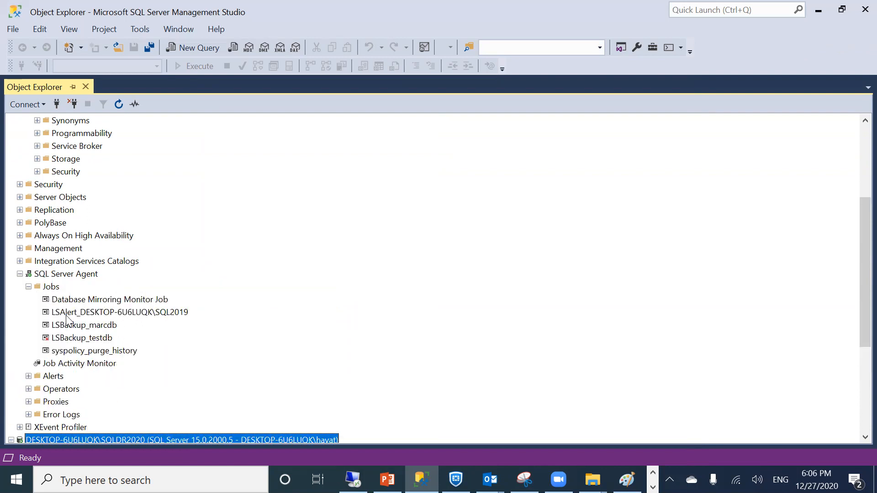
pyautogui.click(67, 315)
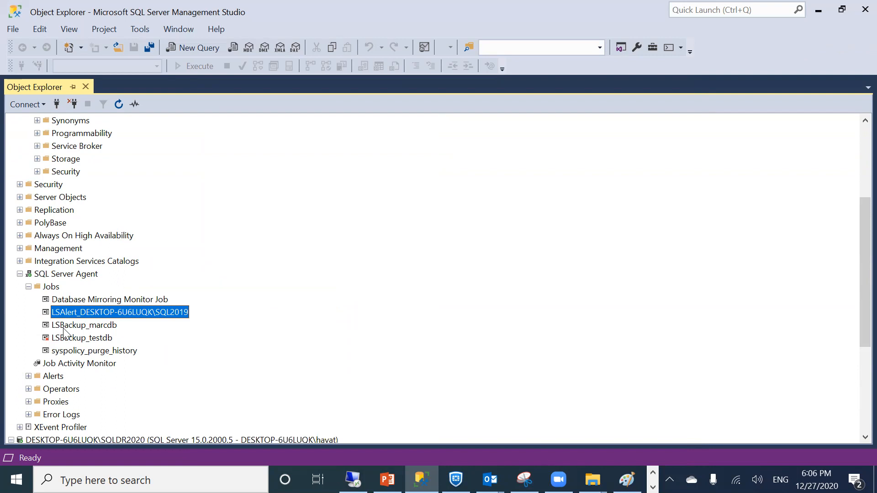
pyautogui.click(63, 328)
pyautogui.click(65, 316)
pyautogui.click(66, 323)
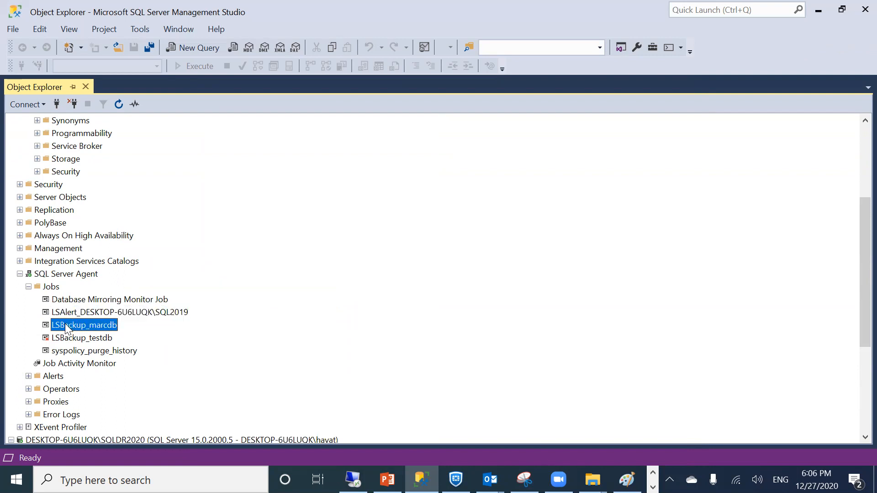
pyautogui.click(66, 314)
pyautogui.click(80, 312)
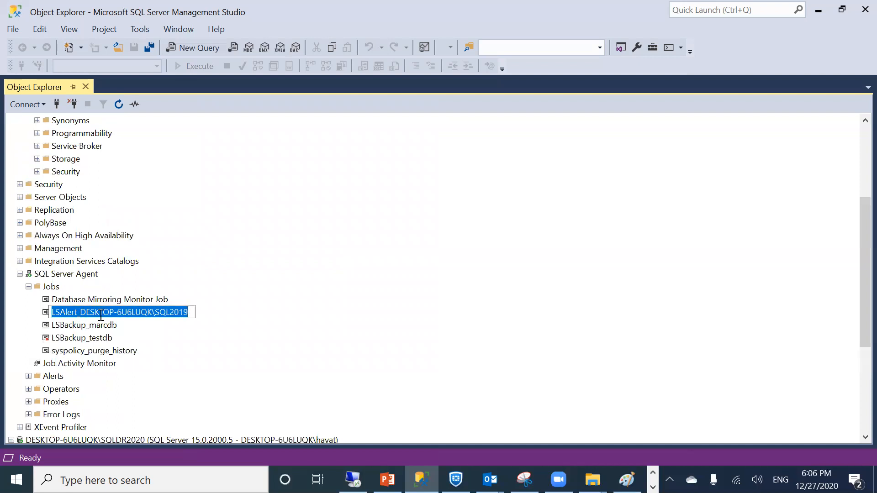
pyautogui.click(79, 328)
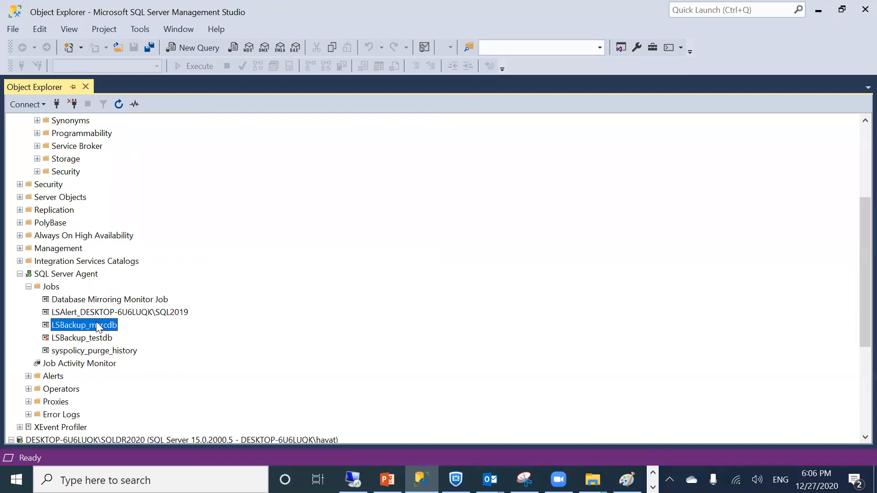
pyautogui.scroll(-2, 97, 323)
pyautogui.scroll(-3, 97, 326)
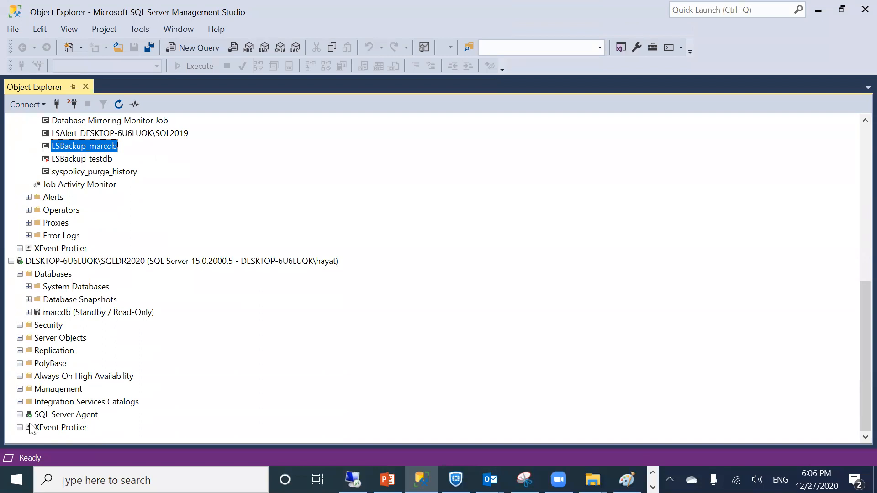
# Expand the secondary's Always On node, dismissing the not-enabled error, and its Agent Jobs
pyautogui.click(19, 376)
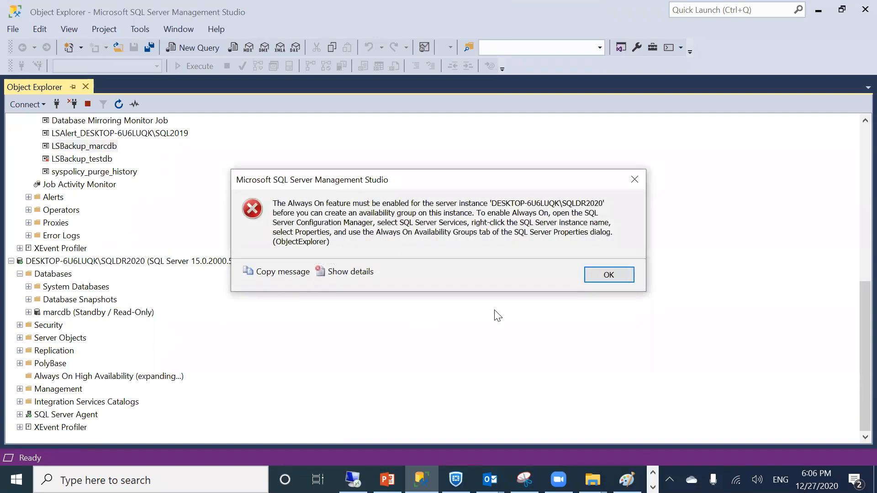
pyautogui.click(608, 274)
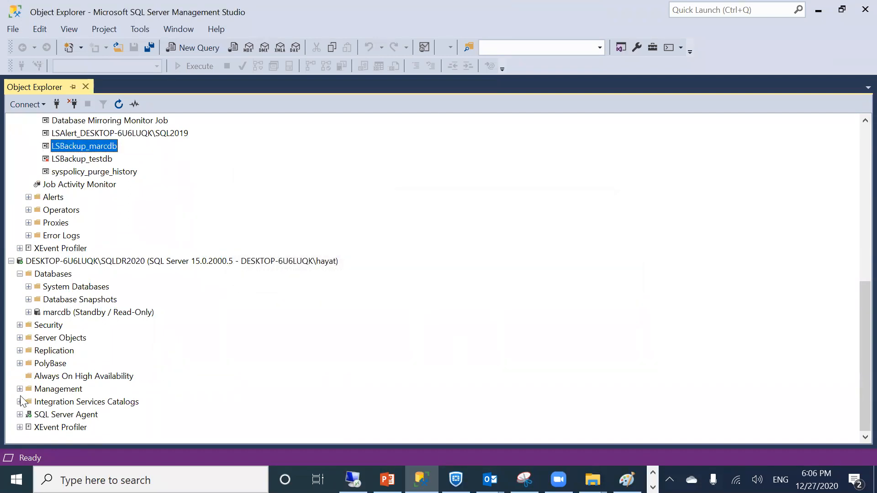
pyautogui.click(19, 414)
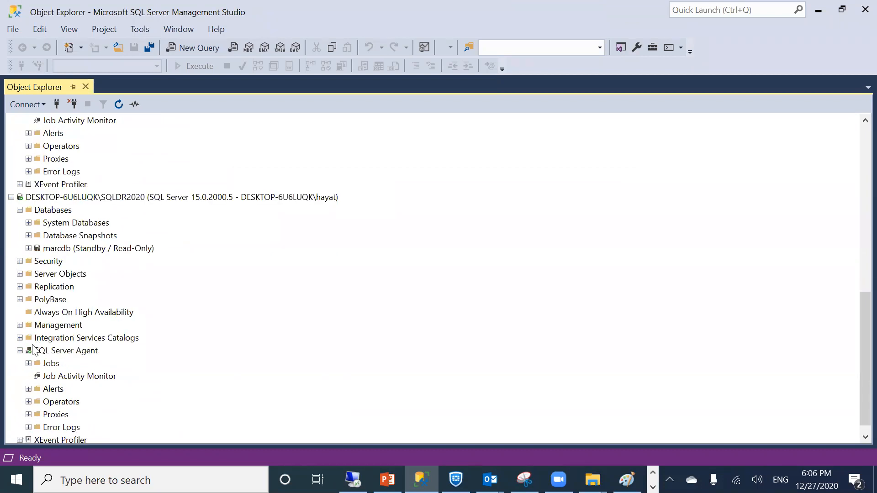
pyautogui.click(29, 363)
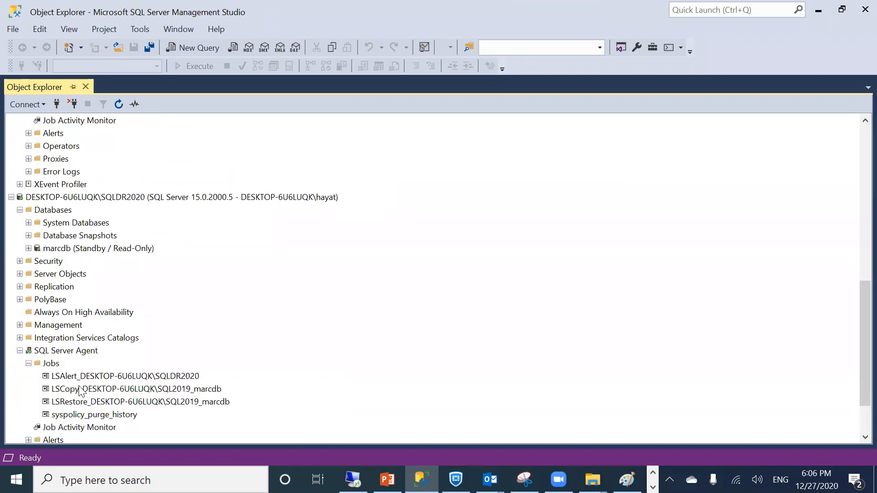
# Inspect the secondary's LSAlert job and the LSCopy and LSRestore jobs for marcdb
pyautogui.click(80, 390)
pyautogui.click(70, 406)
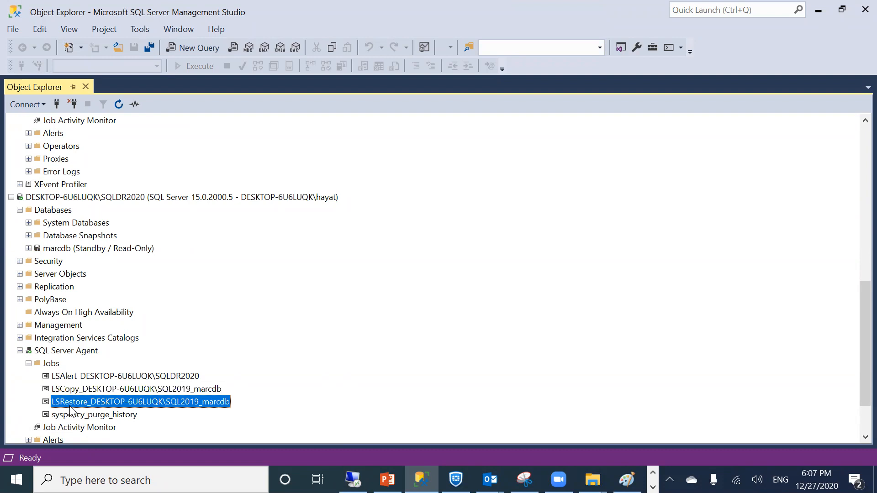
pyautogui.click(80, 376)
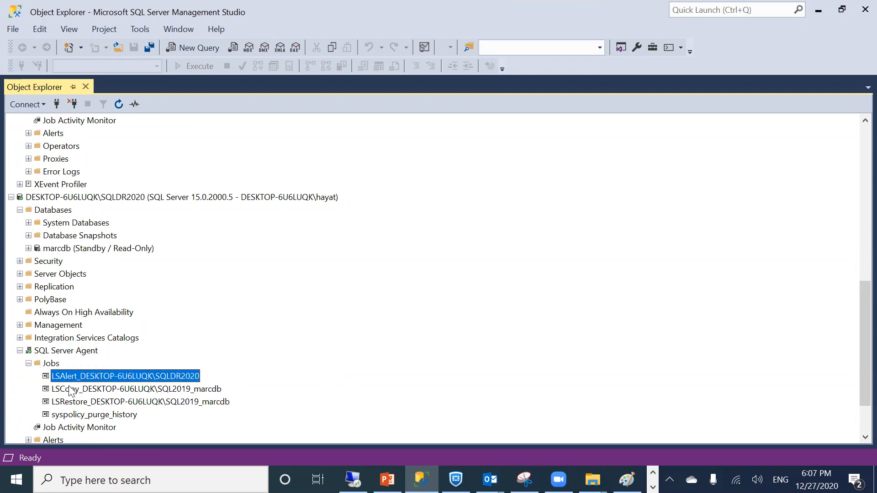
pyautogui.click(70, 391)
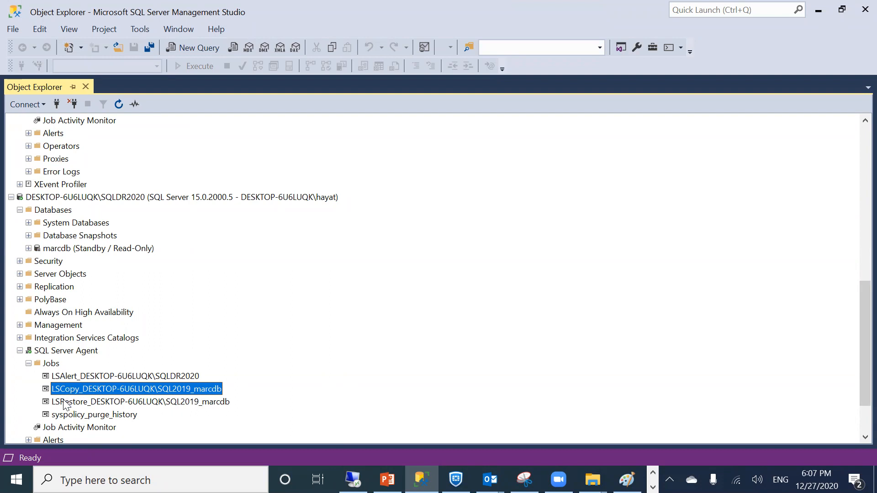
pyautogui.click(65, 402)
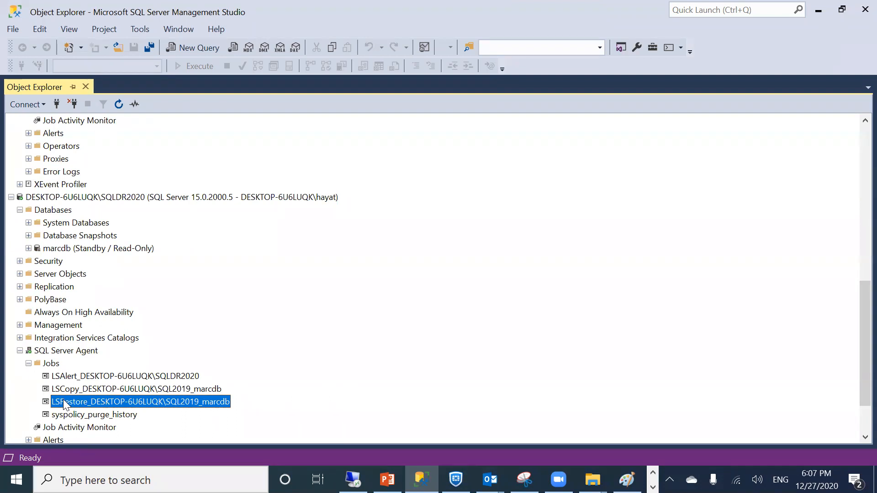
pyautogui.scroll(5, 91, 289)
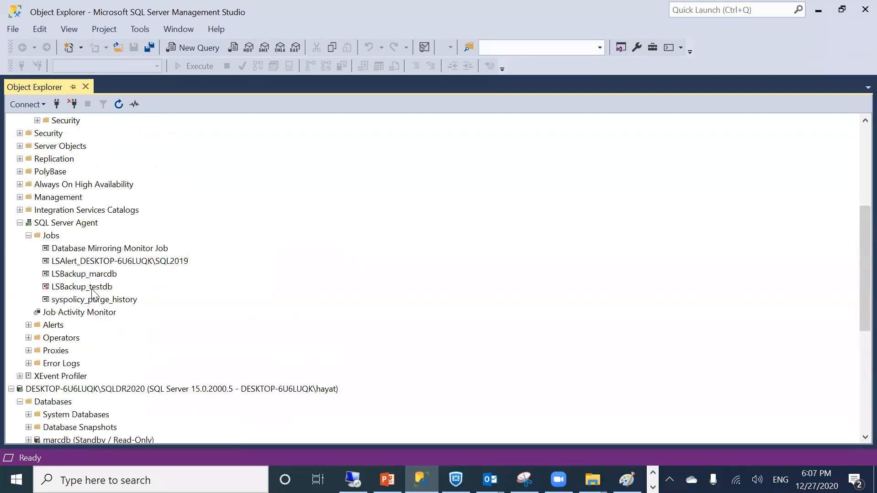
# Start designing a new table in marcdb's Tables folder
pyautogui.scroll(5, 92, 289)
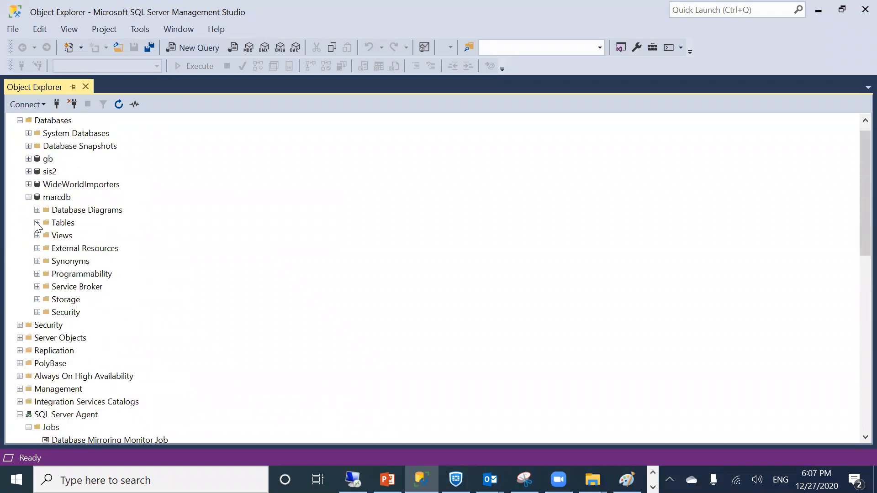
pyautogui.click(37, 223)
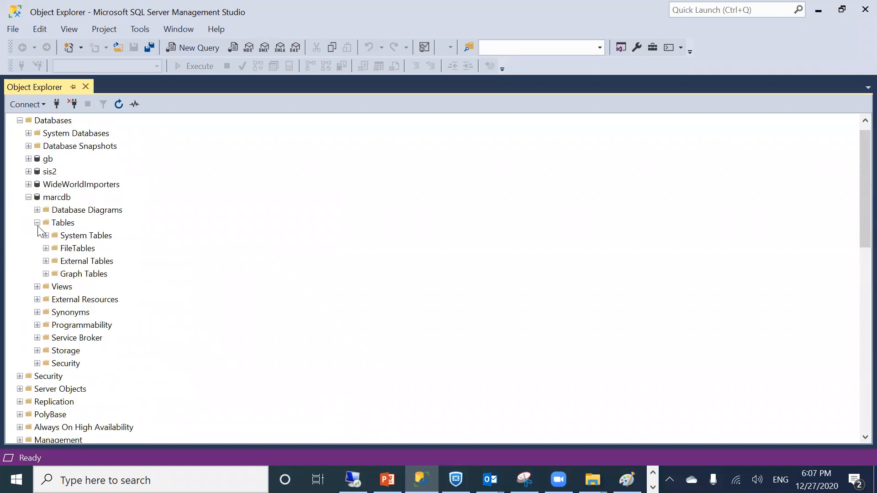
pyautogui.rightClick(56, 224)
pyautogui.moveTo(99, 230)
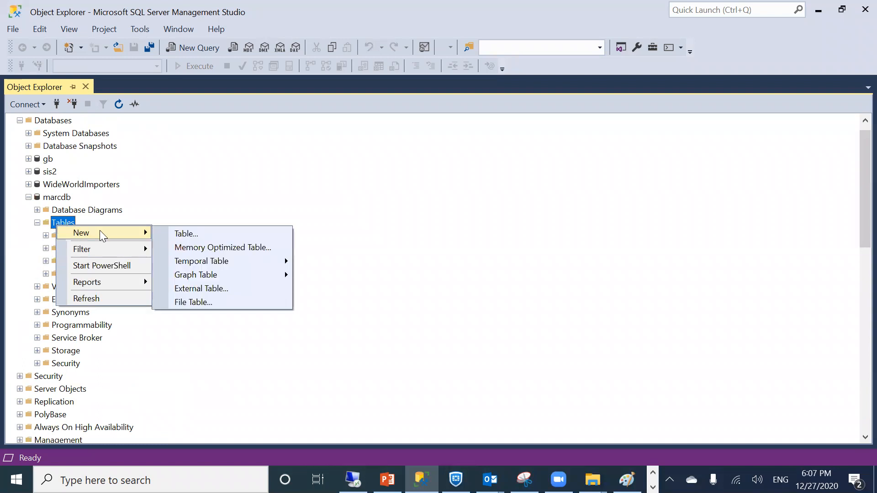
pyautogui.click(194, 232)
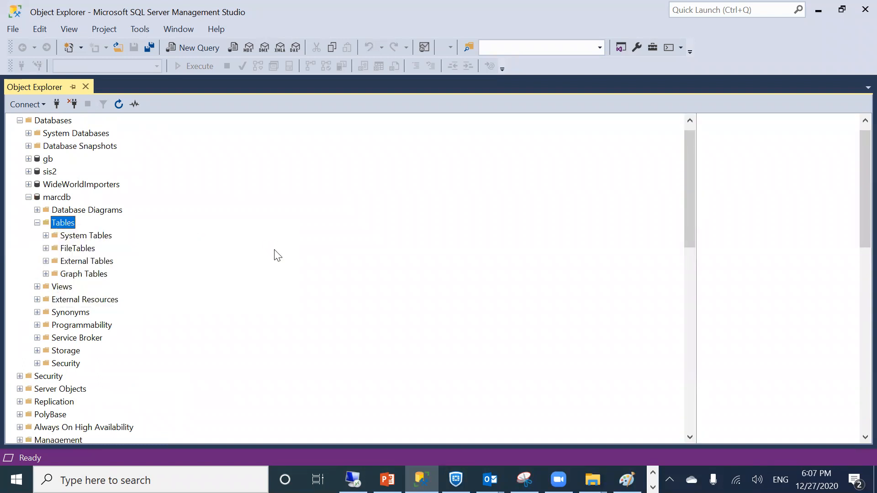
# Add columns name varchar(50) and city nchar(10) to the new table
pyautogui.write('name')
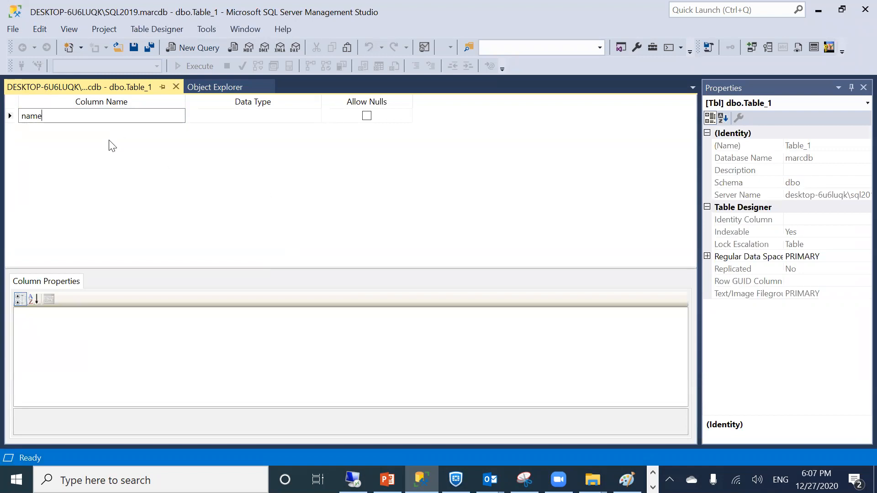
pyautogui.click(215, 114)
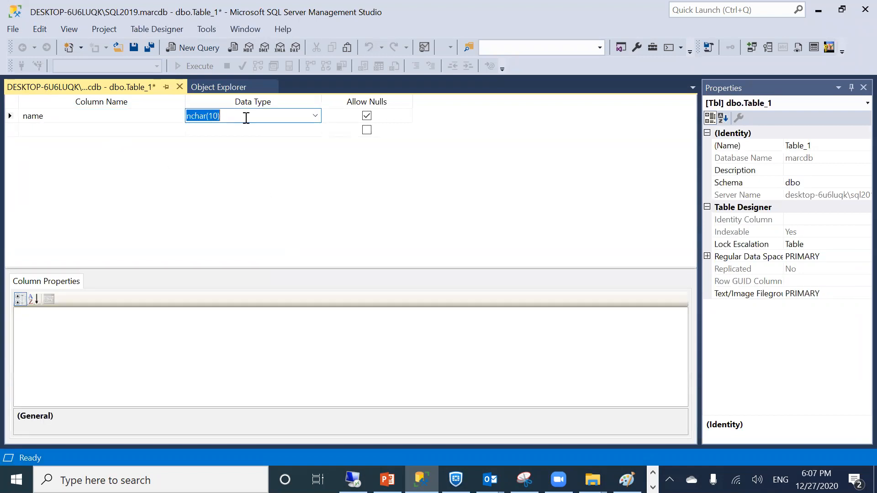
pyautogui.click(318, 116)
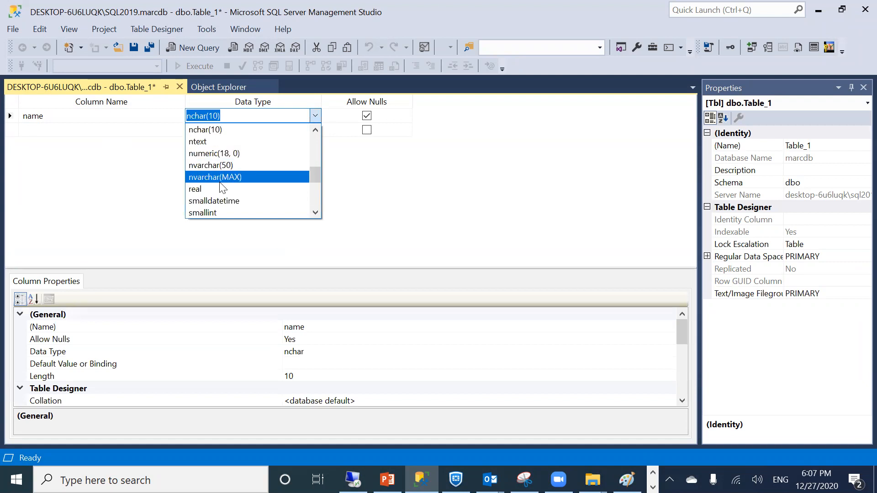
pyautogui.write('var')
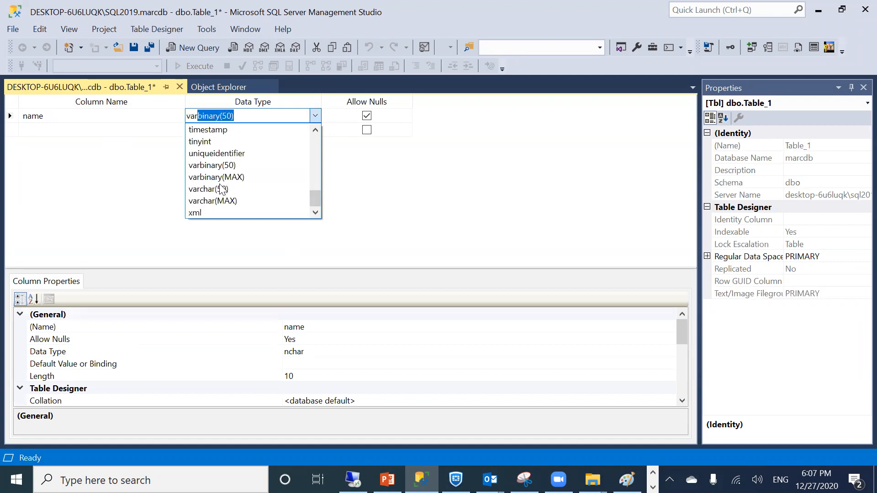
pyautogui.write('ch')
pyautogui.press('Return')
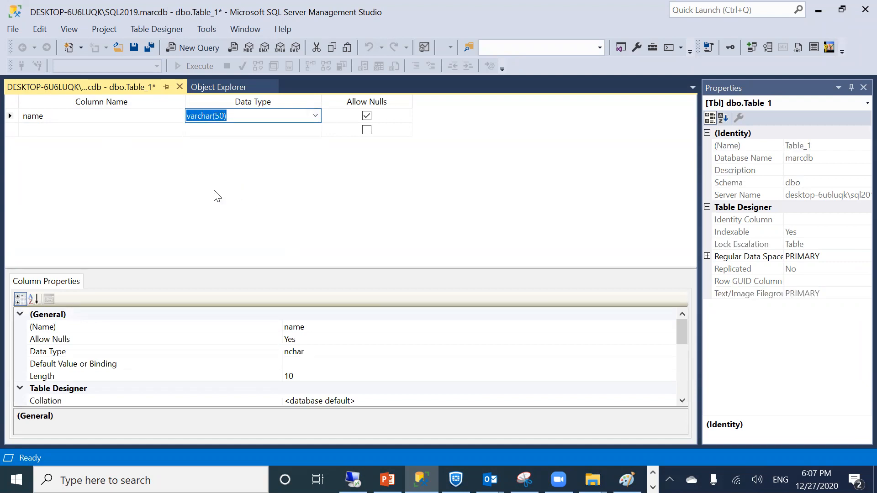
pyautogui.click(139, 129)
pyautogui.write('city')
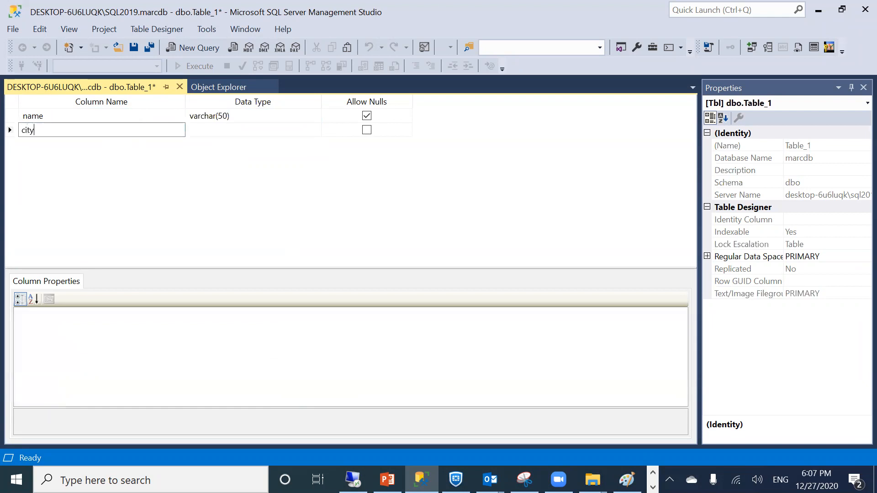
pyautogui.press('Tab')
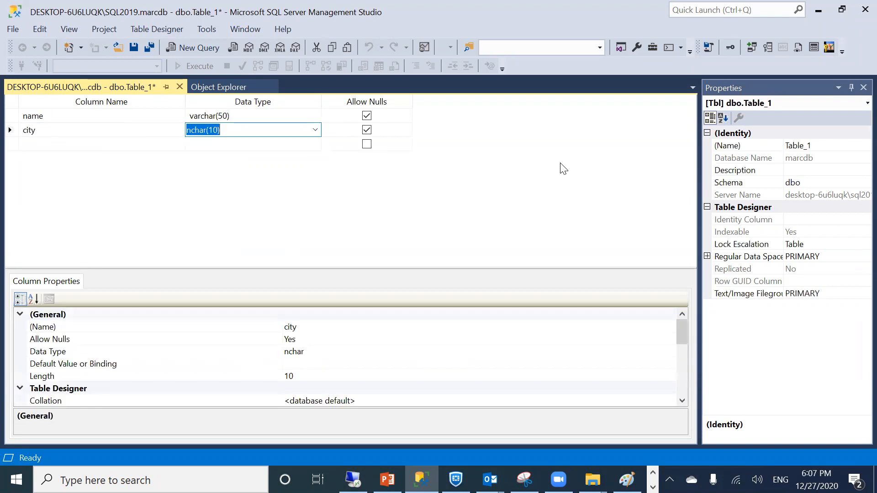
# Close the designer and save the new table as pinfo
pyautogui.click(179, 87)
pyautogui.click(416, 330)
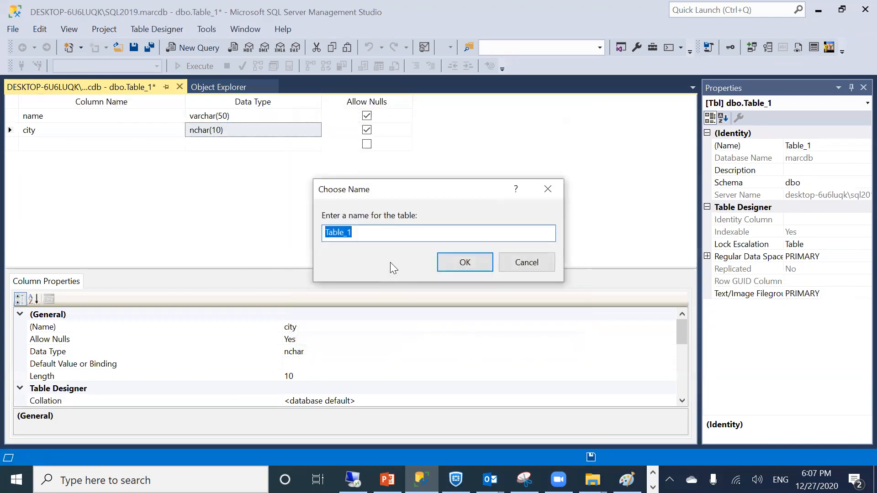
pyautogui.write('pinfo')
pyautogui.click(454, 262)
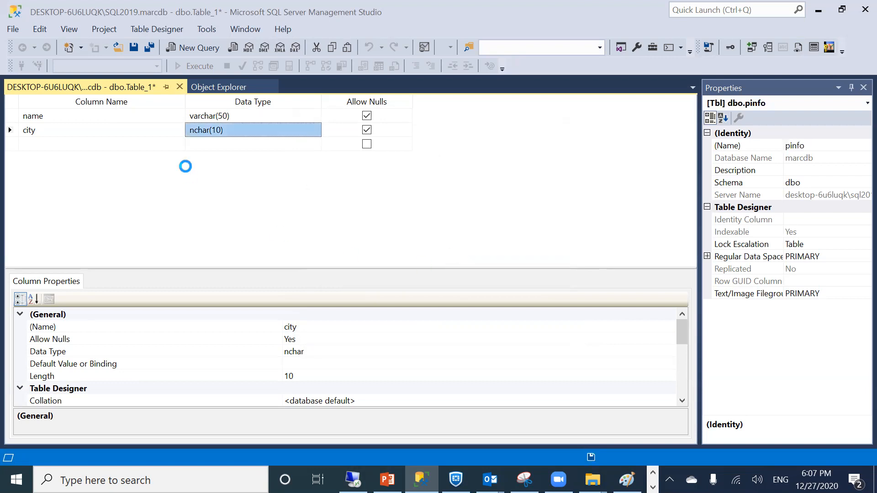
# Refresh marcdb's Tables and open dbo.pinfo with Edit Top 200 Rows
pyautogui.rightClick(59, 223)
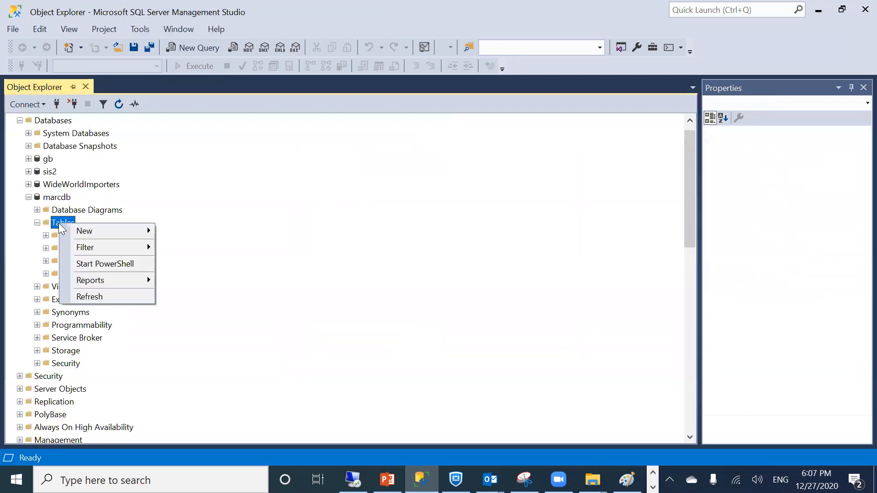
pyautogui.click(86, 297)
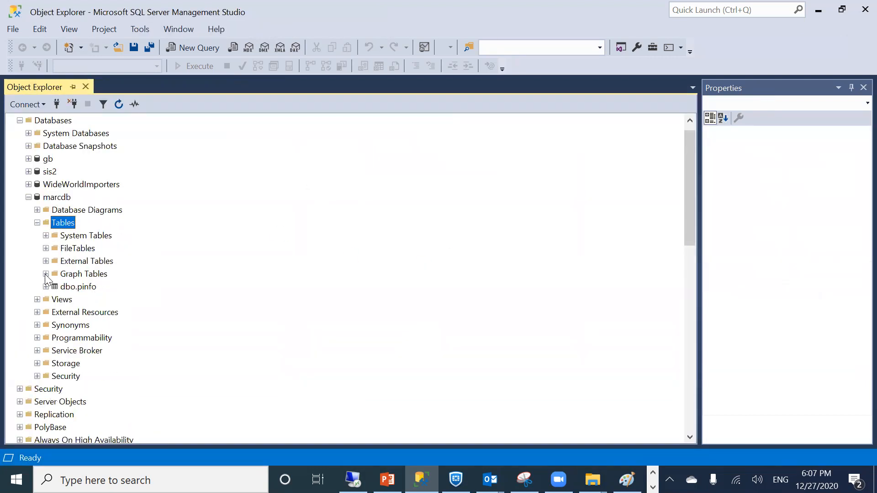
pyautogui.click(76, 286)
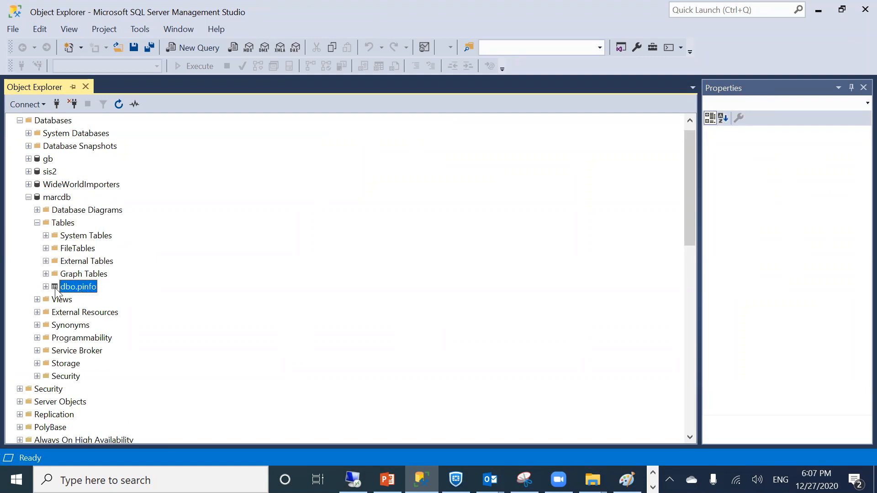
pyautogui.rightClick(55, 289)
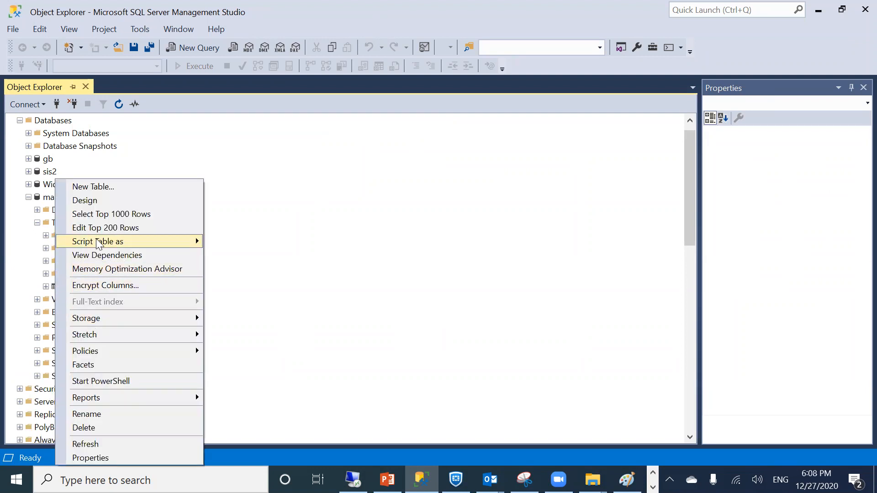
pyautogui.click(92, 228)
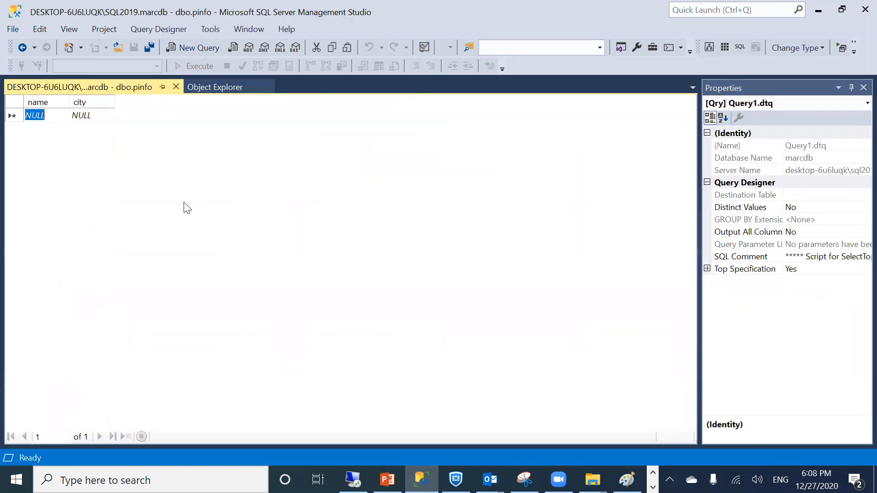
# Enter two rows in dbo.pinfo, with name values and cities dubai and us
pyautogui.write('hayat')
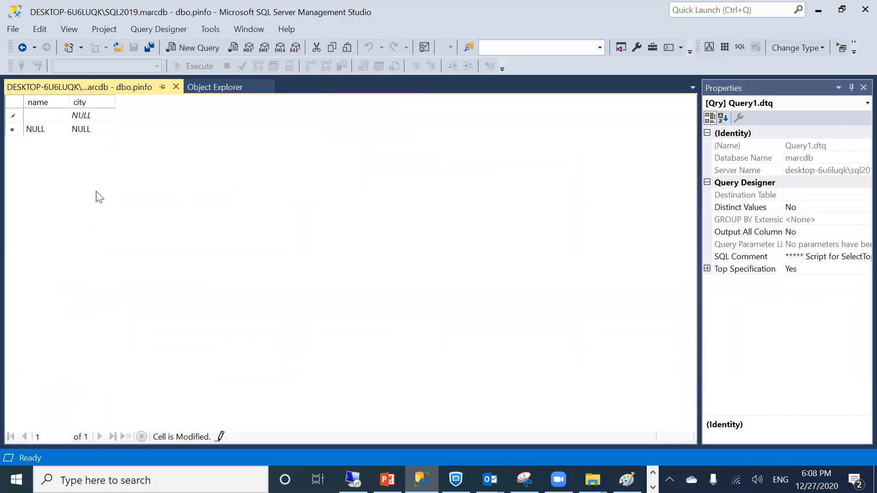
pyautogui.press('Tab')
pyautogui.write('dubai')
pyautogui.press('Tab')
pyautogui.write('du')
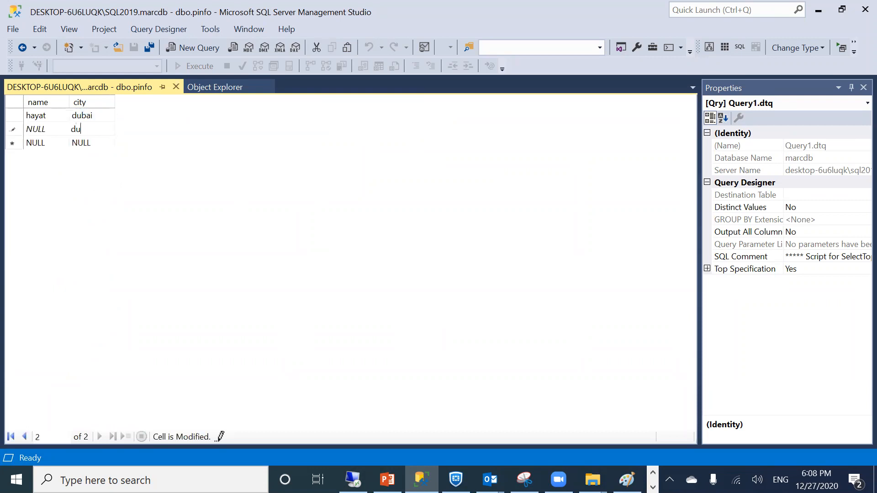
pyautogui.write('bai')
pyautogui.press('BackSpace')
pyautogui.press('BackSpace')
pyautogui.press('BackSpace')
pyautogui.press('BackSpace')
pyautogui.press('BackSpace')
pyautogui.write('us')
pyautogui.click(33, 128)
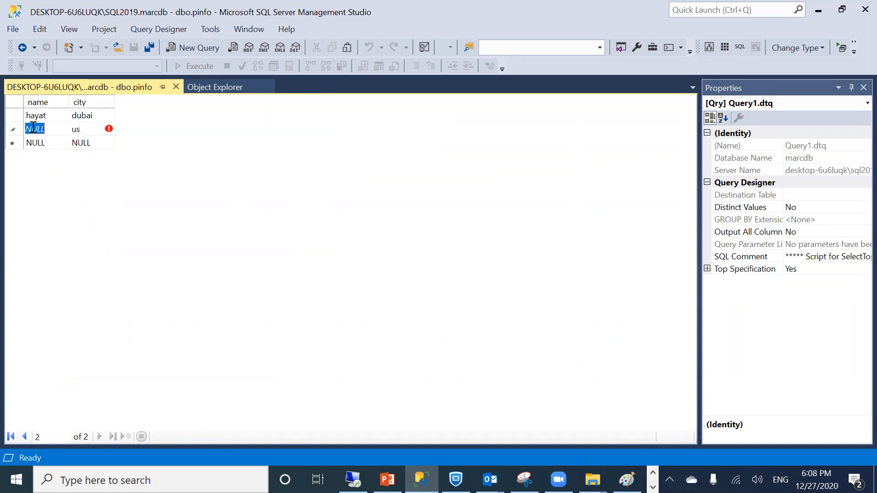
pyautogui.write('marc')
pyautogui.press('Down')
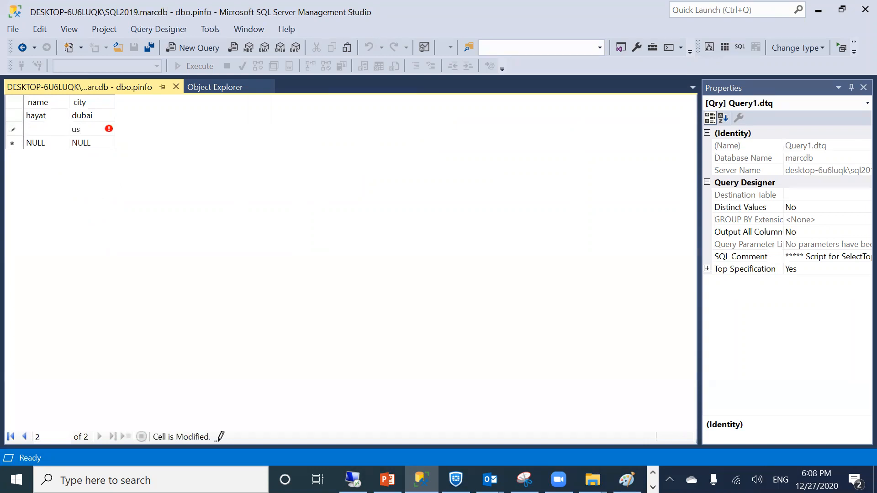
pyautogui.click(176, 87)
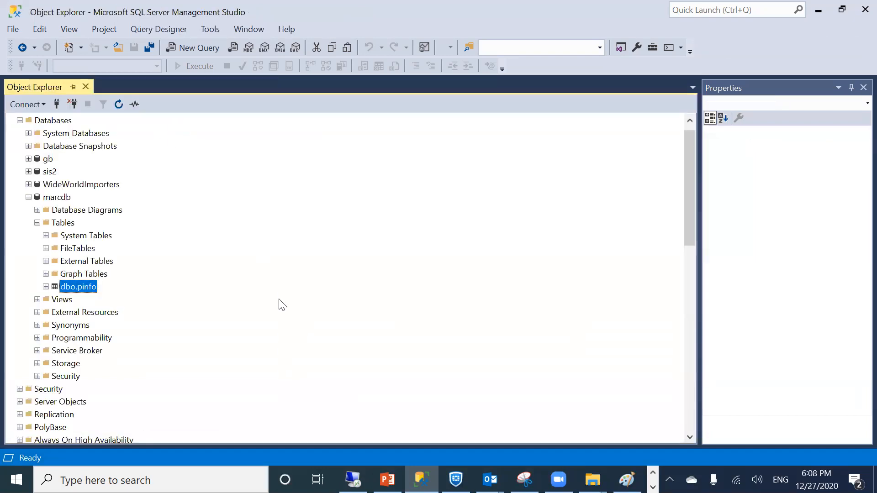
# Run Select Top 1000 Rows on dbo.pinfo to confirm both rows are saved
pyautogui.rightClick(70, 288)
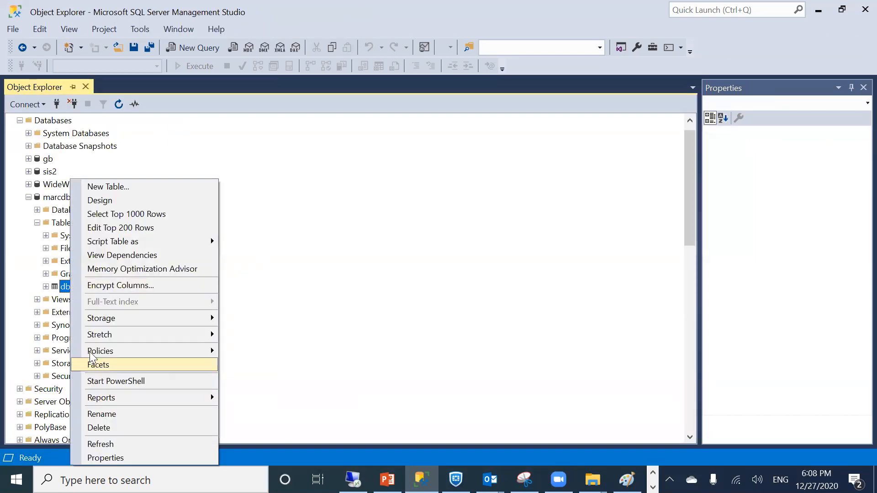
pyautogui.click(98, 213)
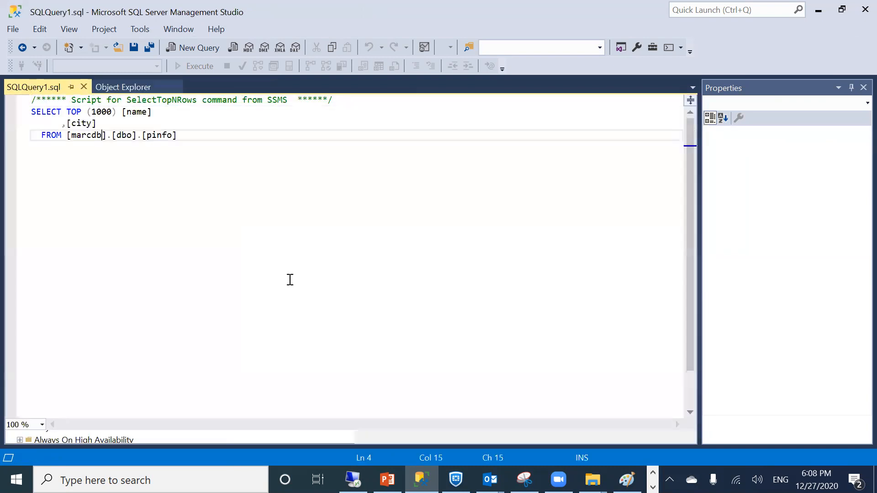
pyautogui.moveTo(64, 313); pyautogui.dragTo(39, 302)
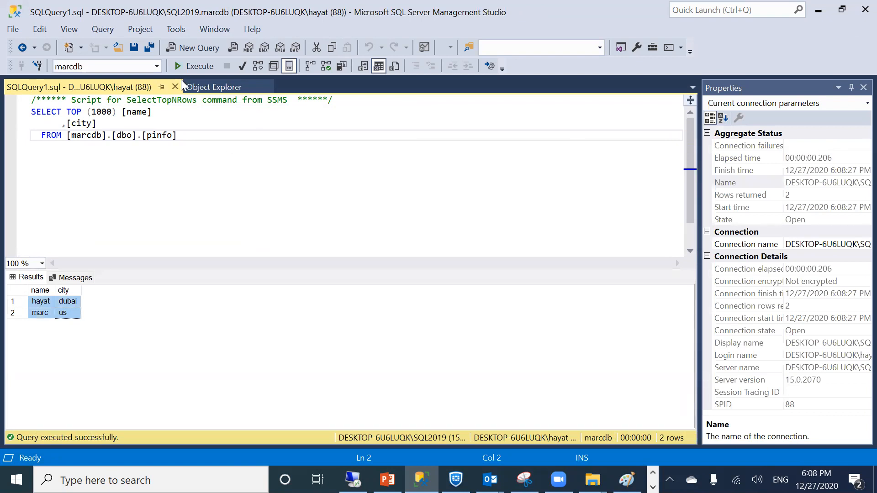
pyautogui.click(175, 86)
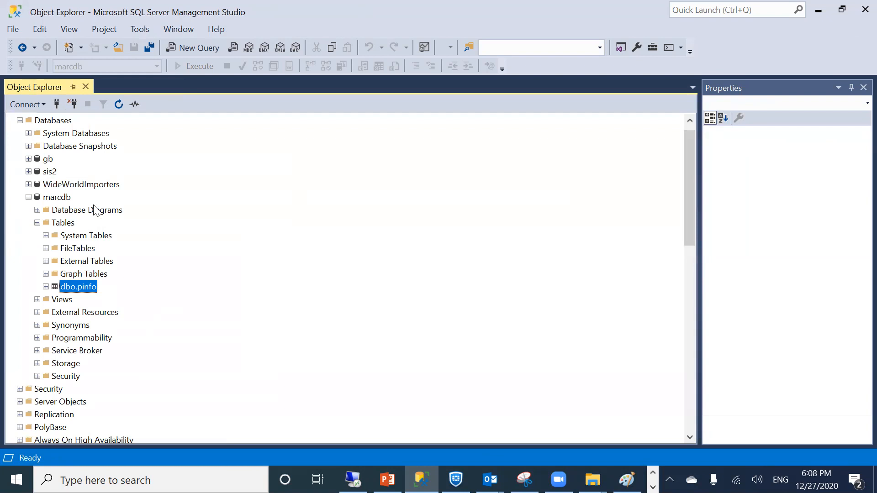
# Open marcdb's Ship Transaction Logs settings and check the every-5-minutes backup schedule
pyautogui.rightClick(66, 198)
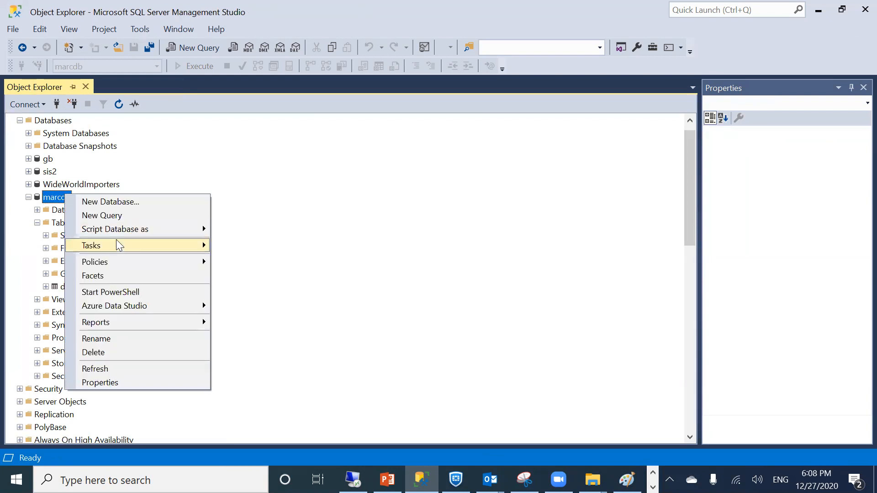
pyautogui.moveTo(118, 245)
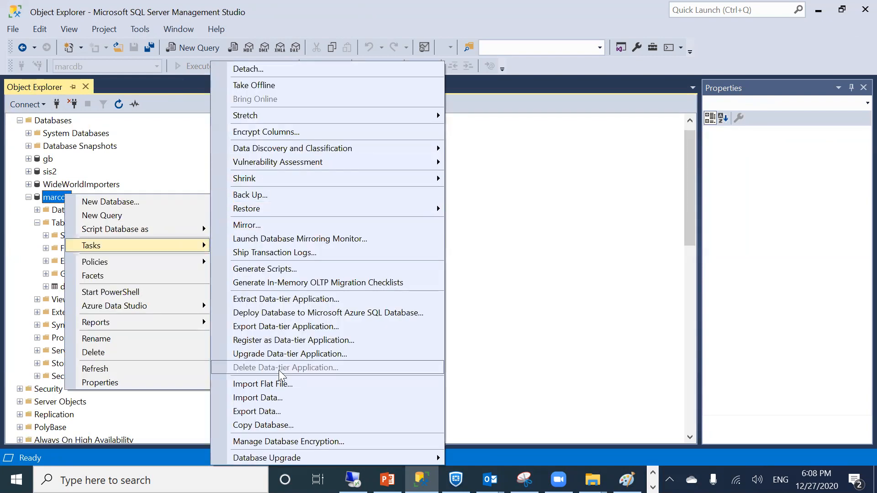
pyautogui.click(294, 252)
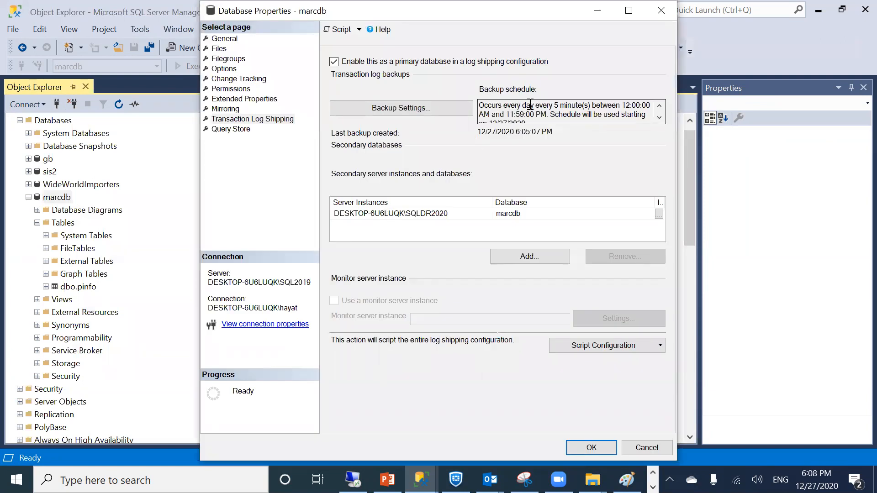
pyautogui.moveTo(530, 104); pyautogui.dragTo(631, 113)
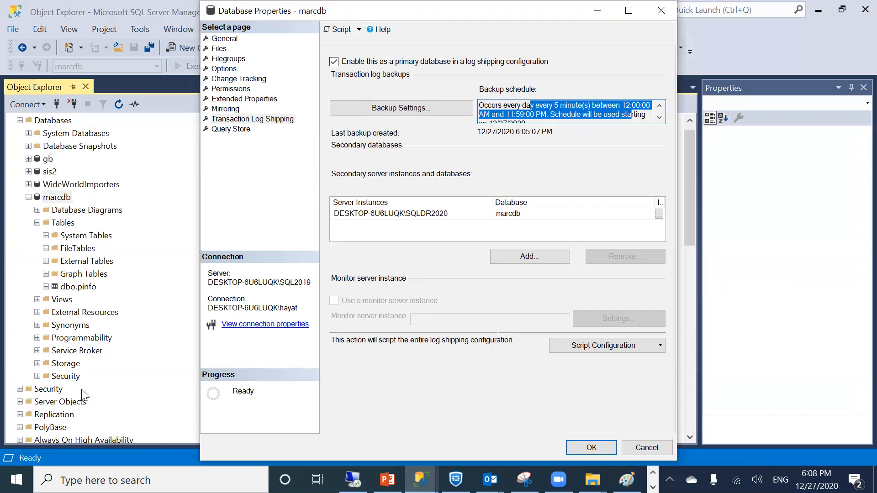
# Scroll Object Explorer to the primary's Agent jobs and select LSBackup_marcdb
pyautogui.scroll(-2, 26, 392)
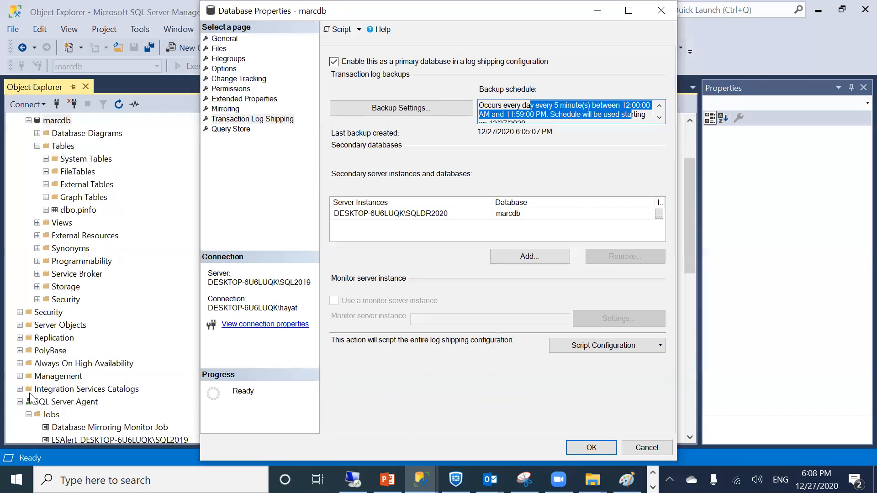
pyautogui.scroll(-2, 41, 396)
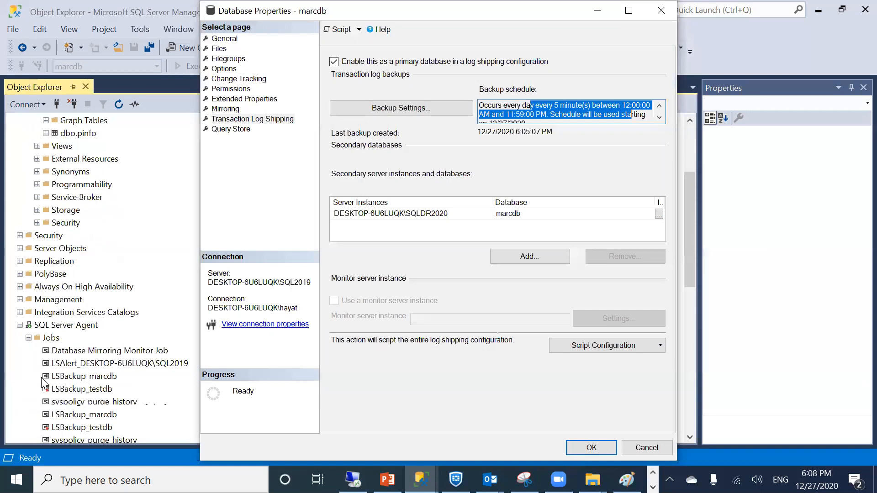
pyautogui.click(82, 377)
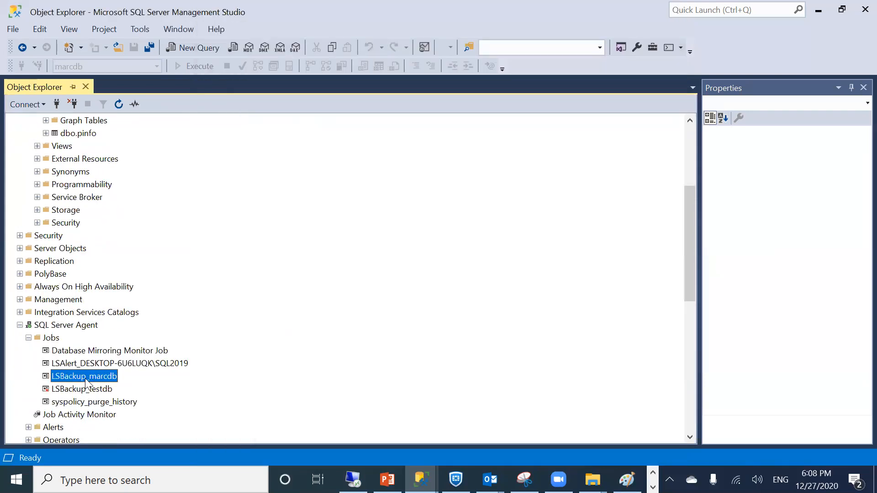
# Run the LSBackup_marcdb job to success and bring the sqllog folder window forward
pyautogui.click(86, 377)
pyautogui.rightClick(48, 377)
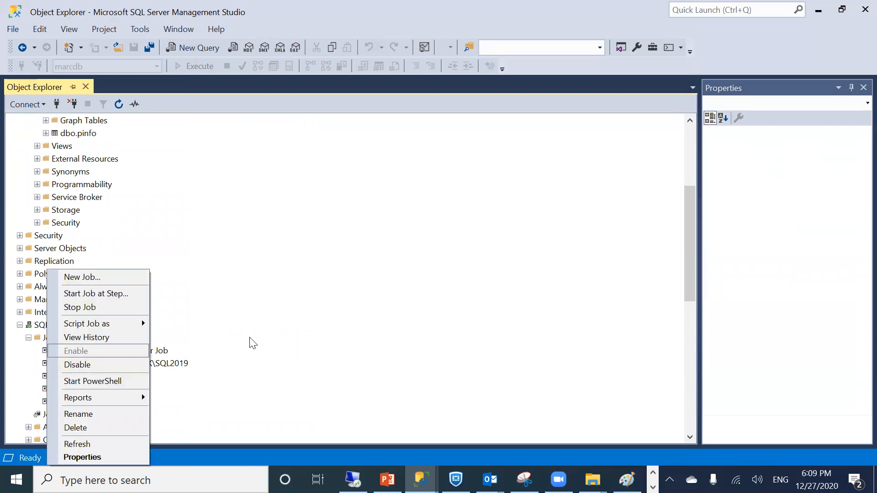
pyautogui.click(84, 292)
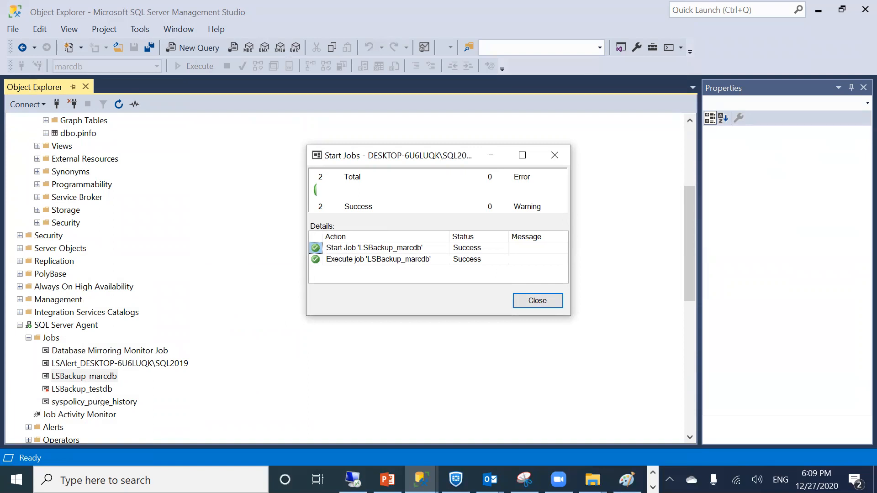
pyautogui.click(592, 479)
pyautogui.click(728, 417)
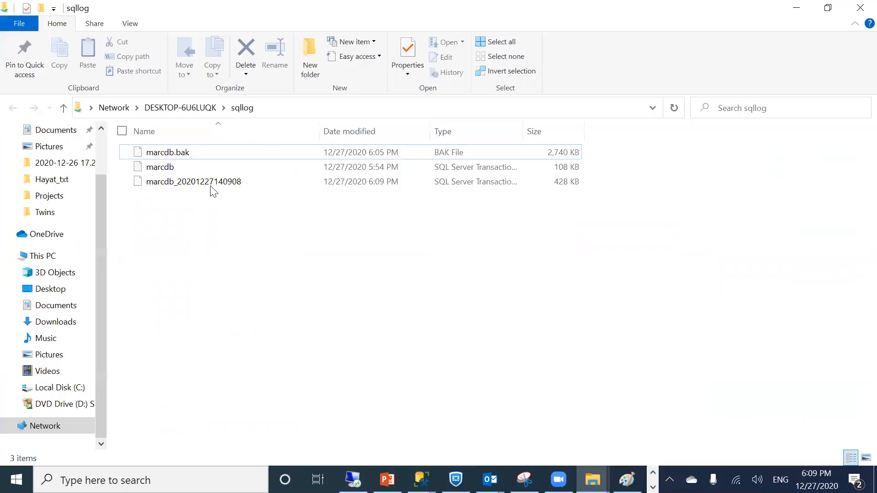
pyautogui.click(194, 184)
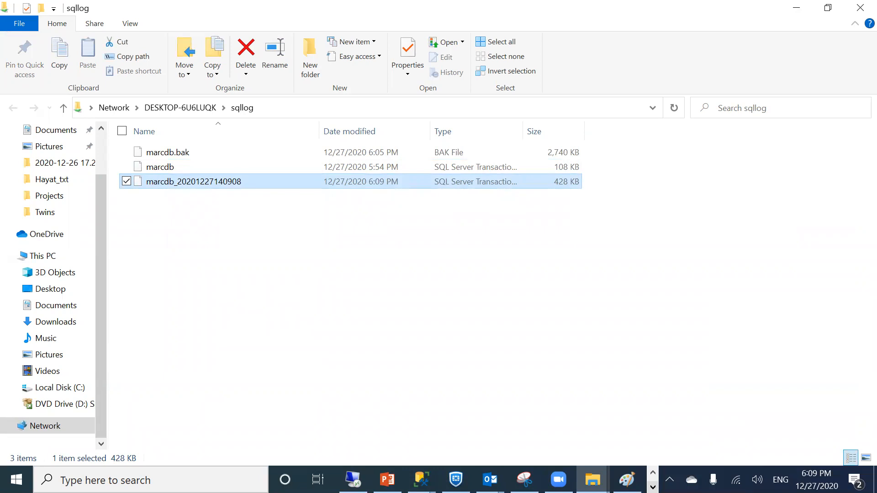
pyautogui.click(653, 488)
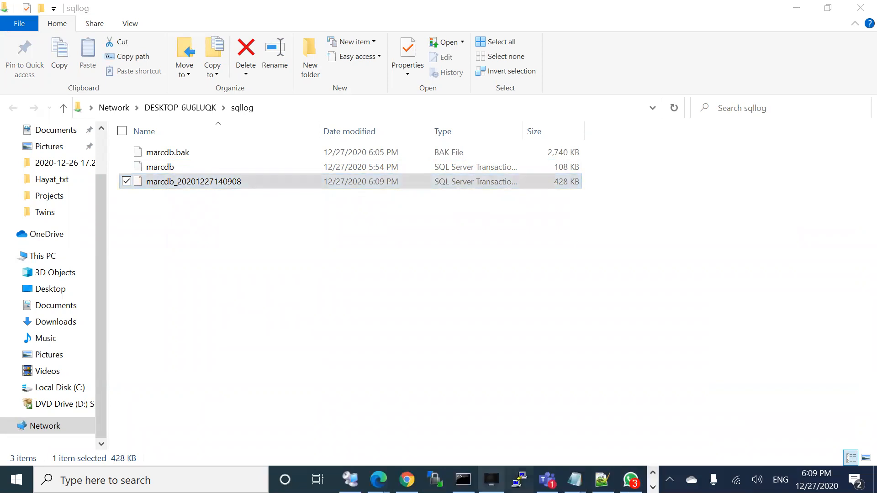
pyautogui.click(653, 487)
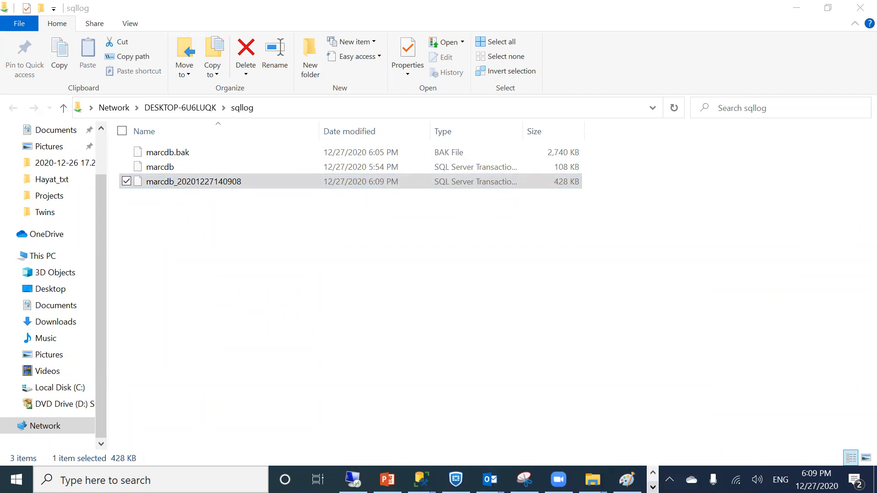
pyautogui.click(421, 479)
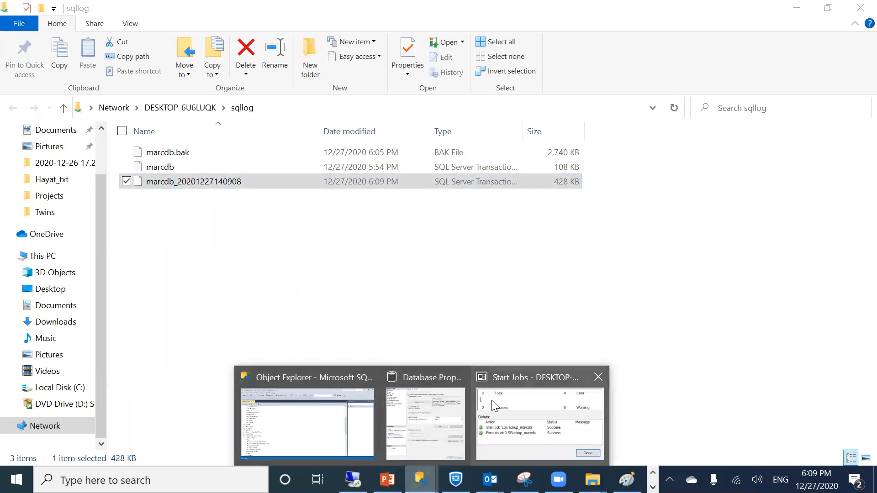
pyautogui.click(539, 421)
pyautogui.click(549, 301)
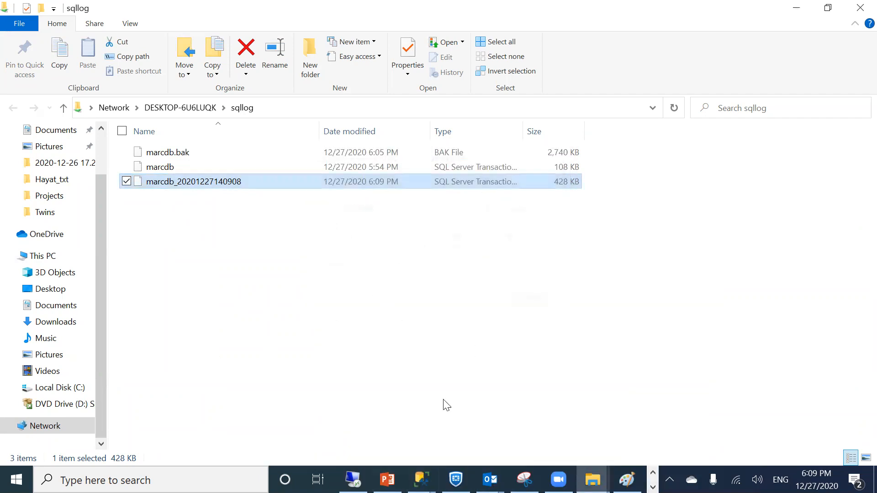
# Back in Management Studio, collapse the first server's SQL Server Agent and scroll to SQLDR2020's jobs
pyautogui.moveTo(421, 480)
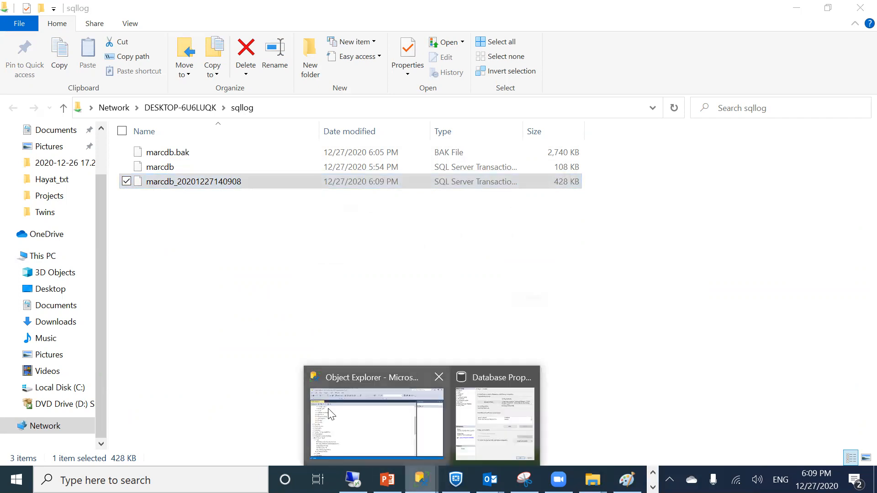
pyautogui.click(329, 414)
pyautogui.click(19, 325)
pyautogui.scroll(-6, 91, 347)
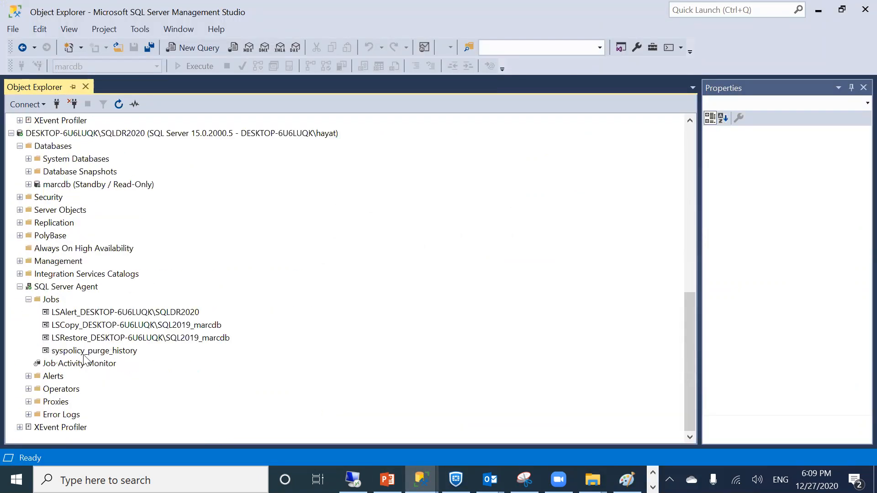
# Run SQLDR2020's LSCopy job for marcdb, refresh the sqllog folder, and close the job results
pyautogui.click(66, 325)
pyautogui.rightClick(65, 325)
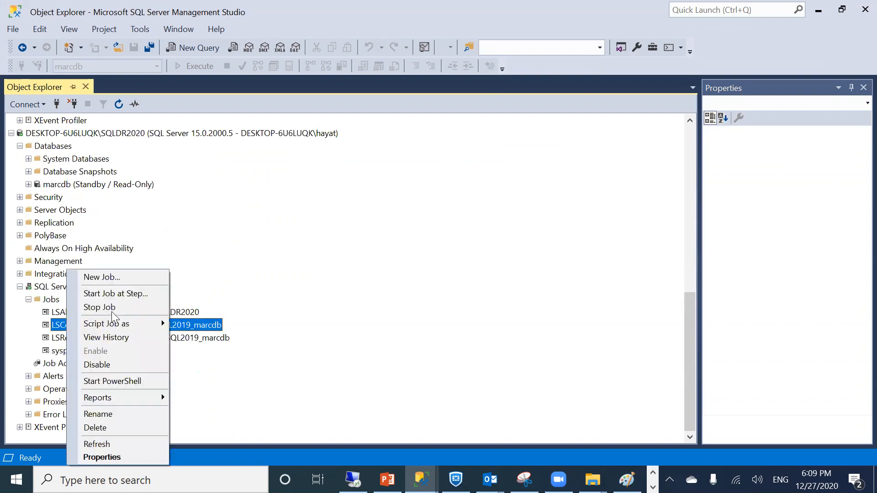
pyautogui.click(116, 294)
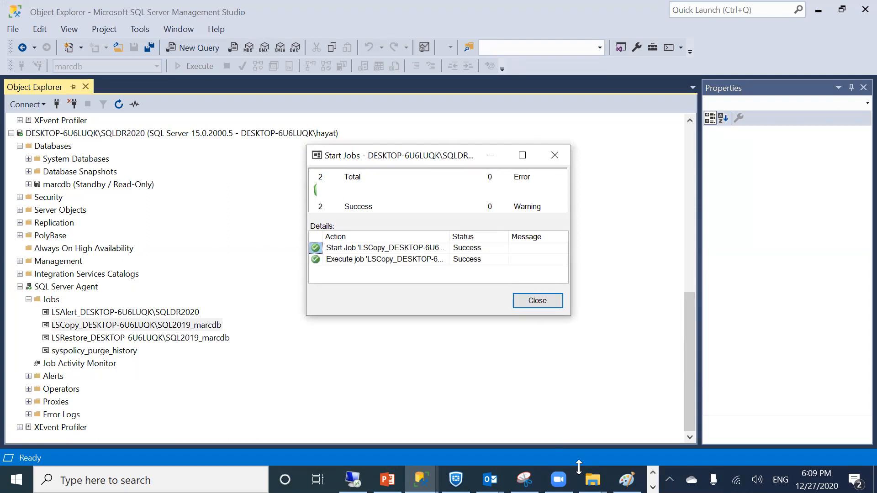
pyautogui.click(593, 479)
pyautogui.rightClick(391, 297)
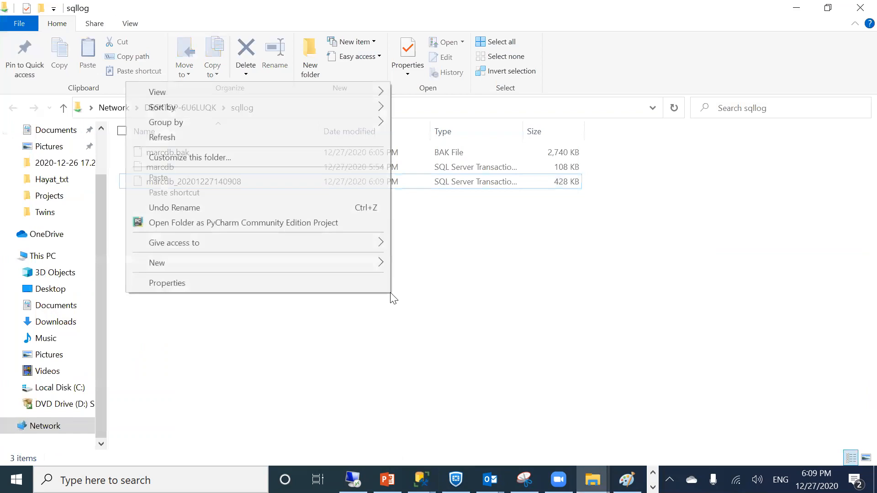
pyautogui.click(181, 137)
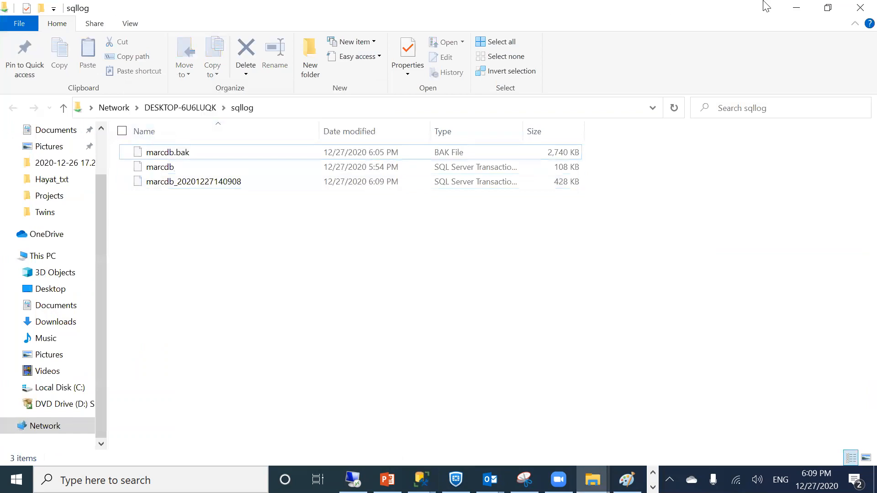
pyautogui.click(793, 9)
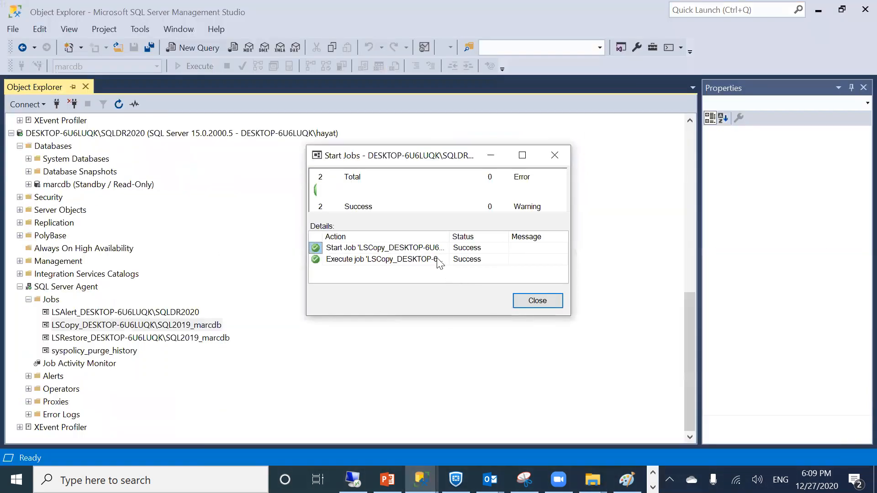
pyautogui.click(521, 300)
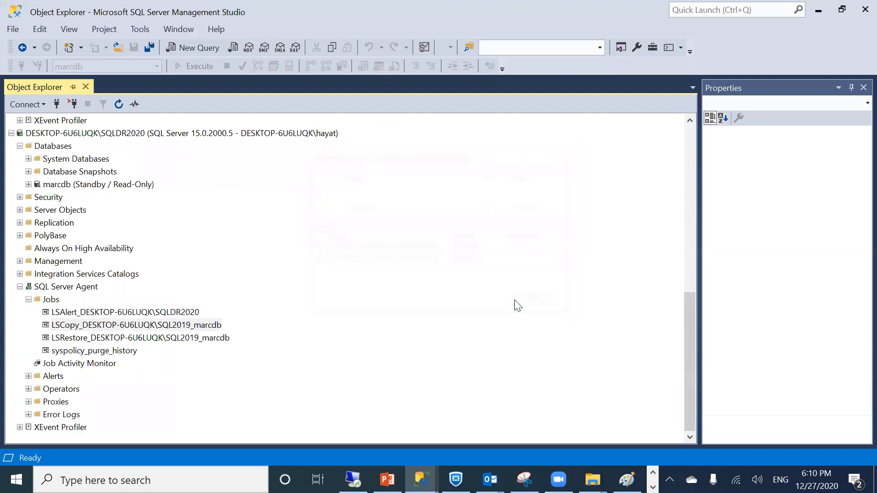
# Run the LSRestore job for marcdb and close its successful result window
pyautogui.click(75, 338)
pyautogui.rightClick(75, 338)
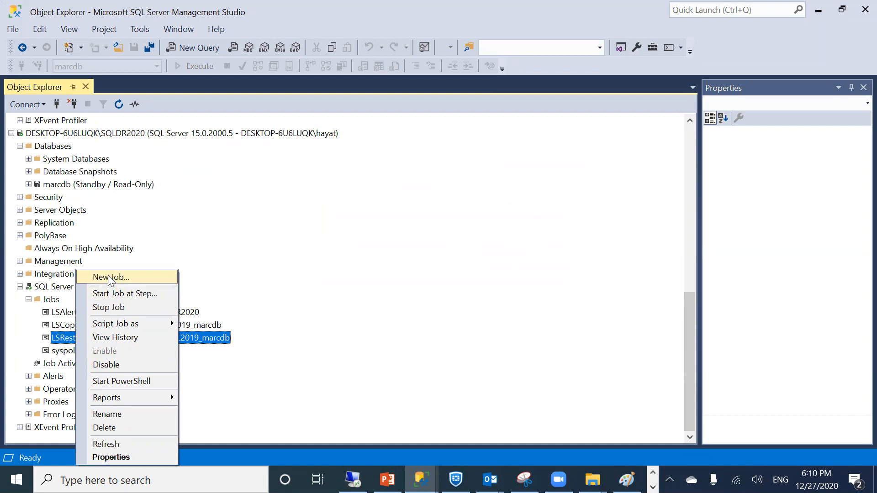
pyautogui.click(105, 289)
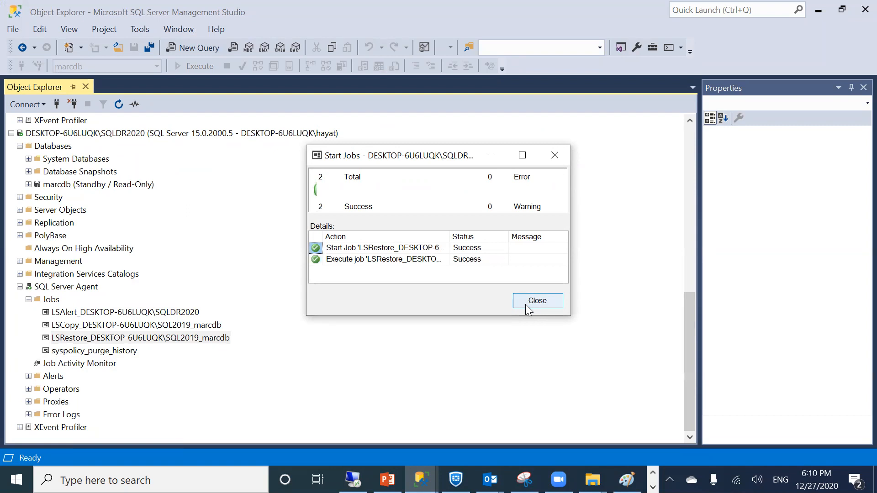
pyautogui.click(537, 301)
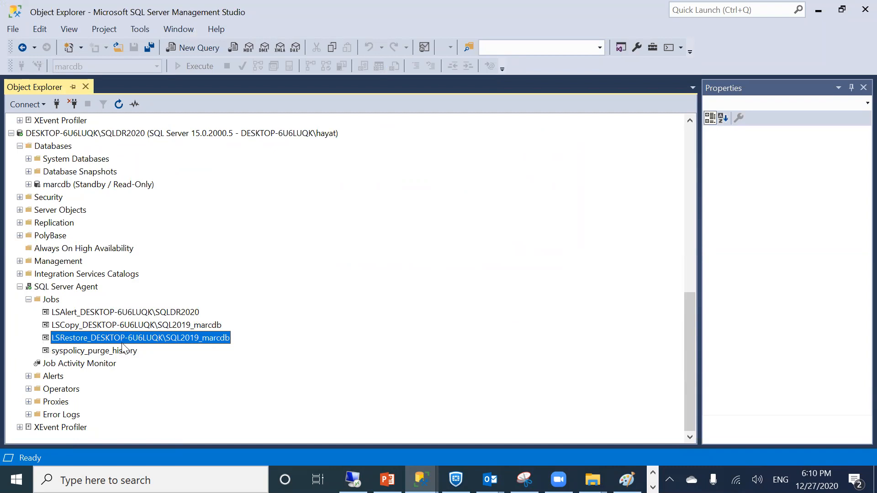
pyautogui.rightClick(21, 210)
# Refresh the standby marcdb and expand it to its Tables, selecting dbo.pinfo
pyautogui.rightClick(45, 184)
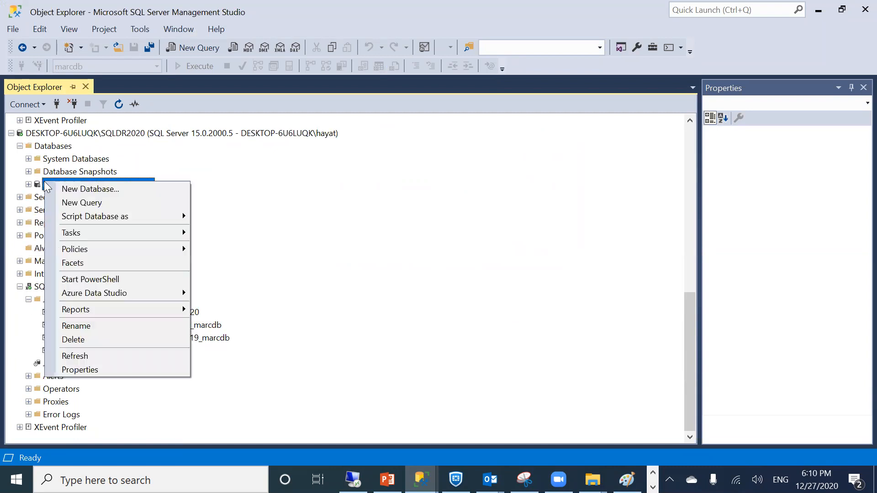
pyautogui.click(75, 355)
pyautogui.click(28, 184)
pyautogui.click(37, 209)
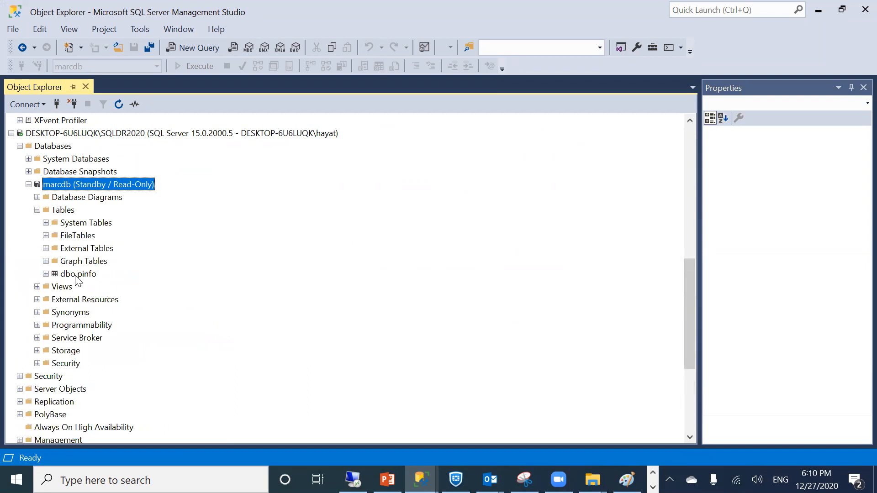
pyautogui.click(77, 274)
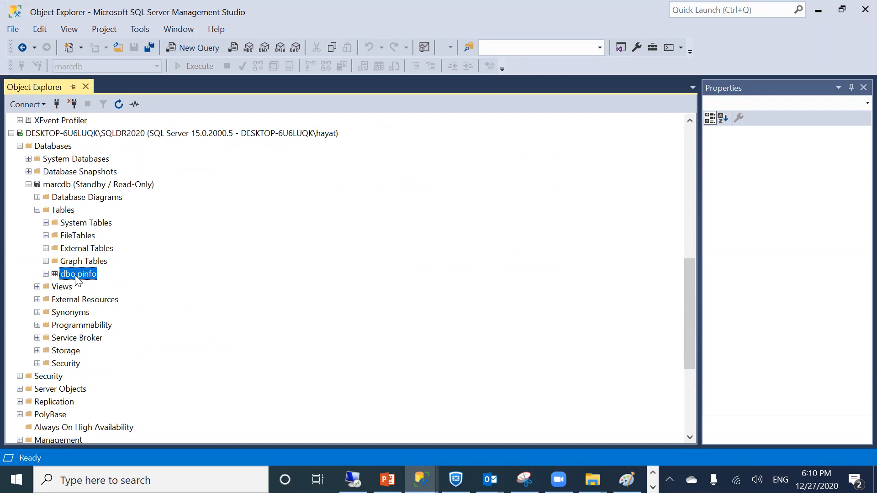
pyautogui.scroll(6, 76, 277)
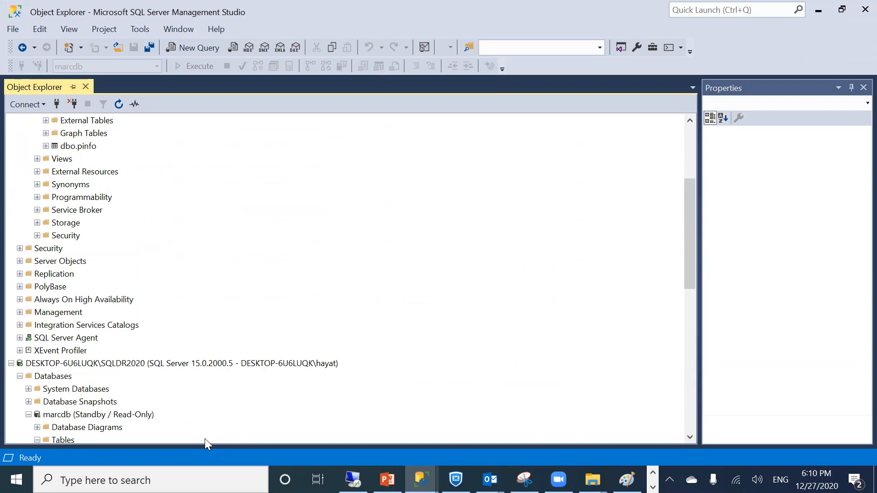
pyautogui.scroll(-2, 184, 394)
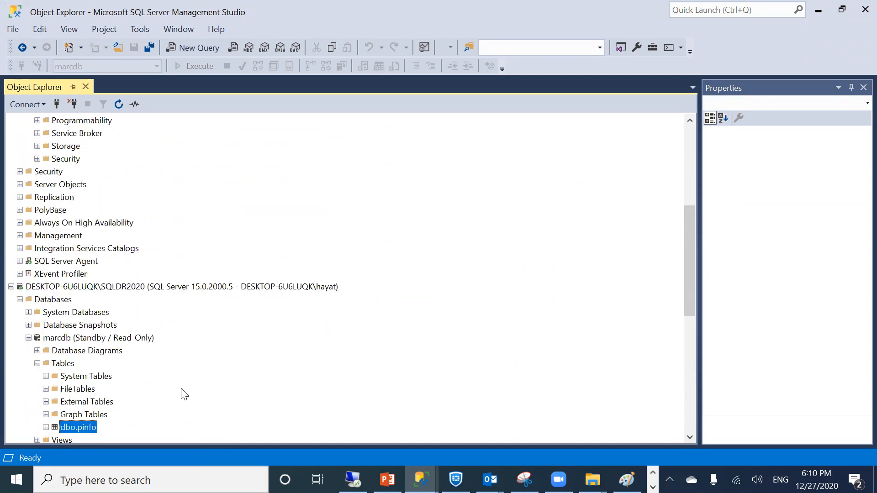
# Review dbo.pinfo's top 200 rows, with cities dubai and us, then close the view
pyautogui.rightClick(70, 425)
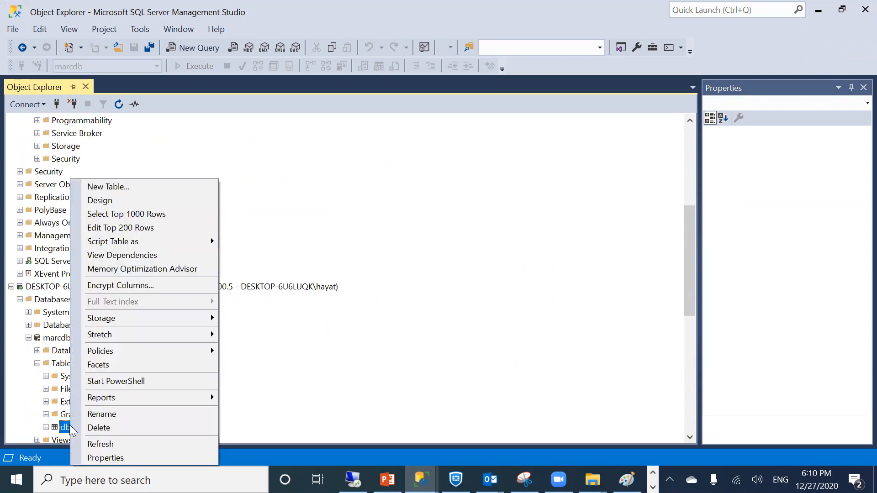
pyautogui.click(131, 228)
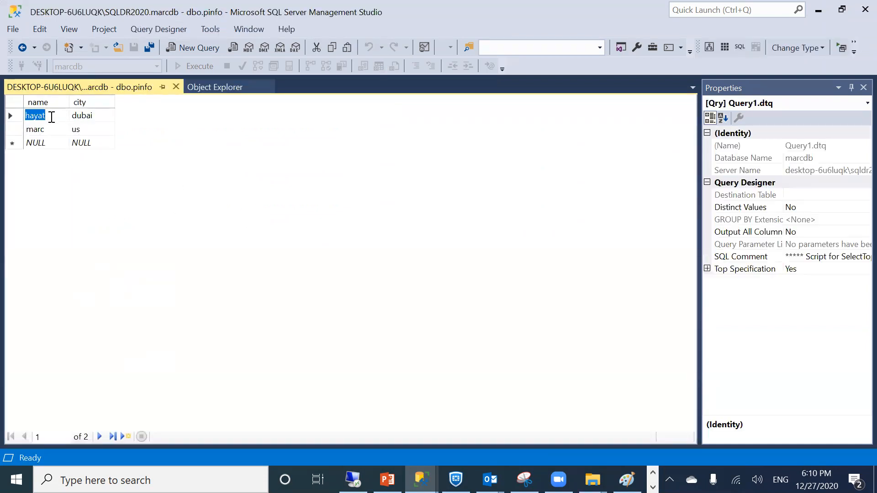
pyautogui.click(51, 117)
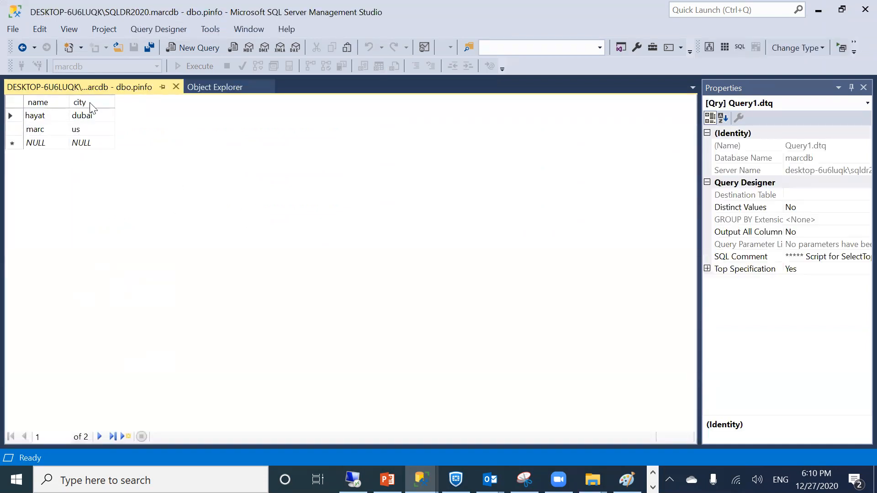
pyautogui.click(178, 87)
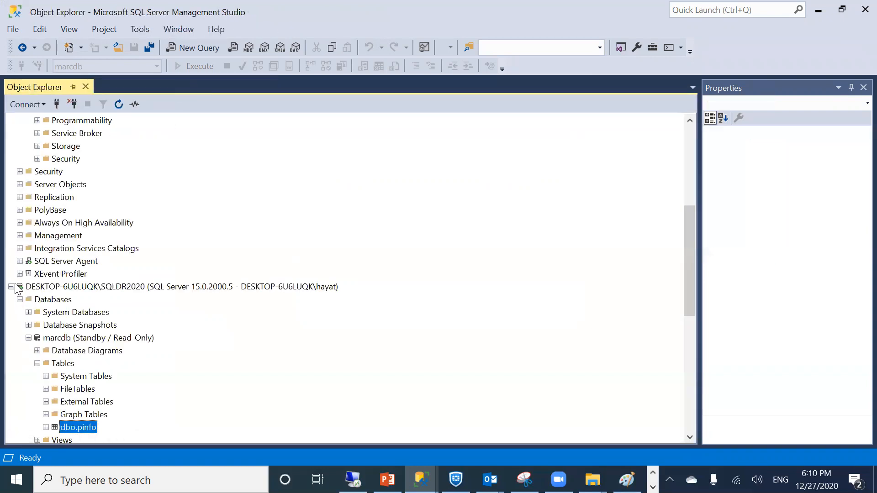
pyautogui.click(20, 299)
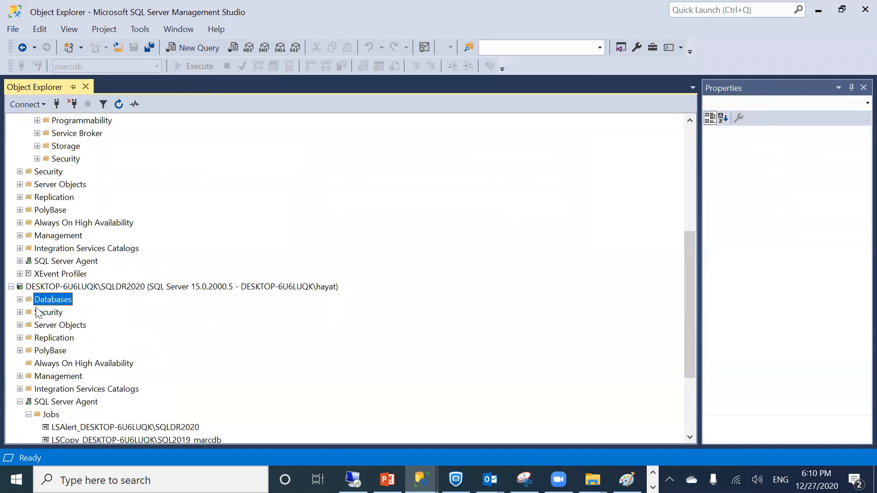
pyautogui.rightClick(52, 300)
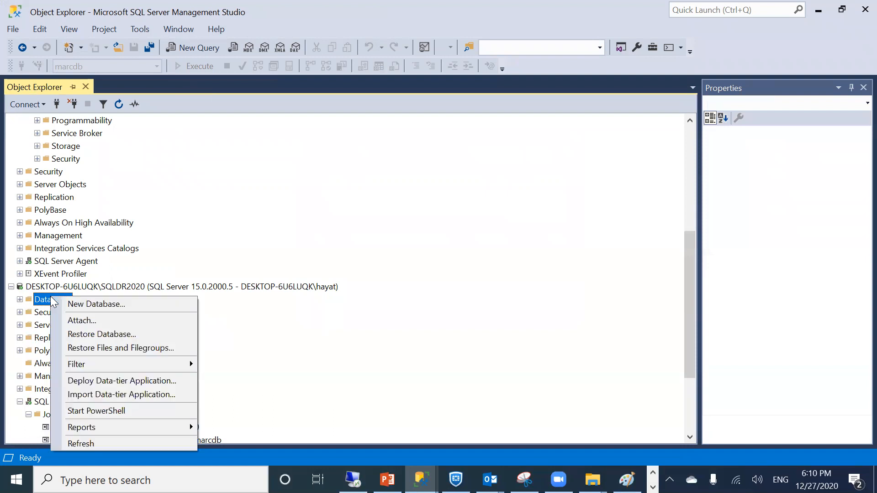
pyautogui.scroll(3, 97, 127)
pyautogui.scroll(1, 97, 128)
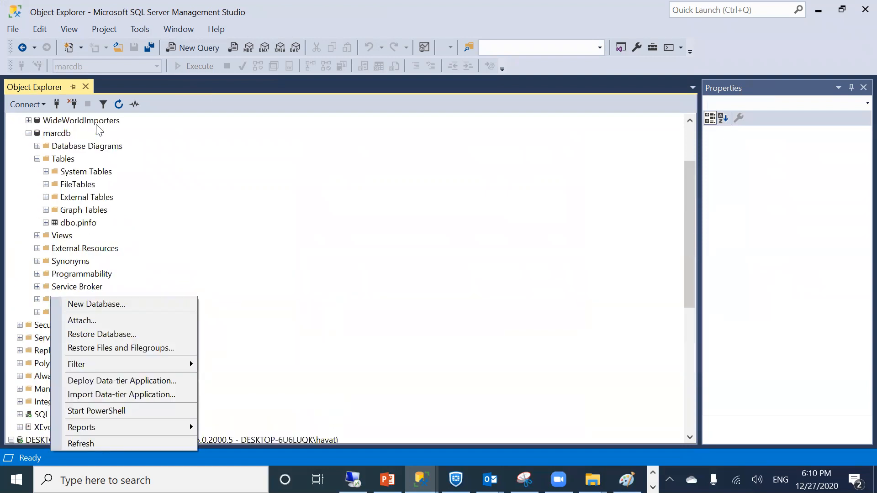
pyautogui.click(37, 159)
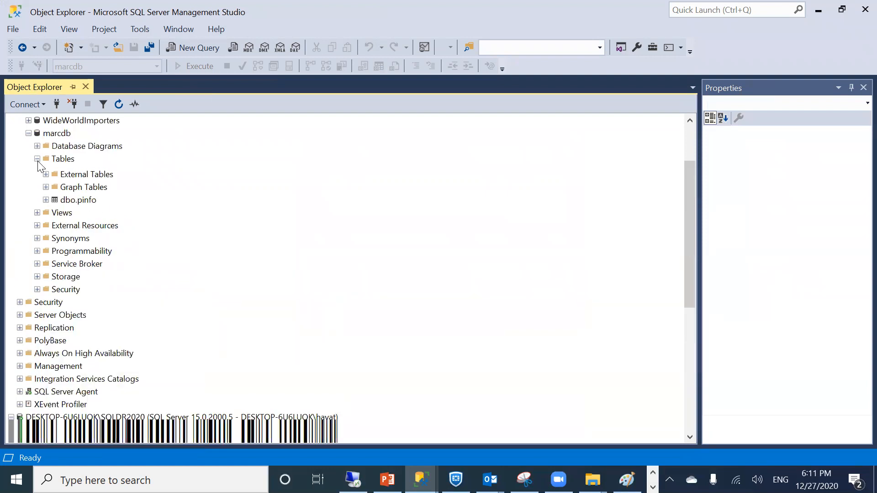
pyautogui.scroll(-2, 118, 301)
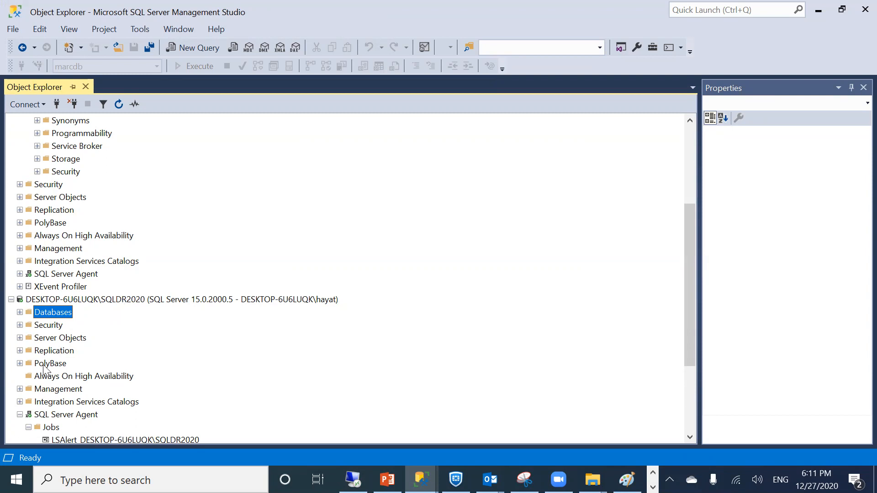
pyautogui.scroll(-2, 116, 365)
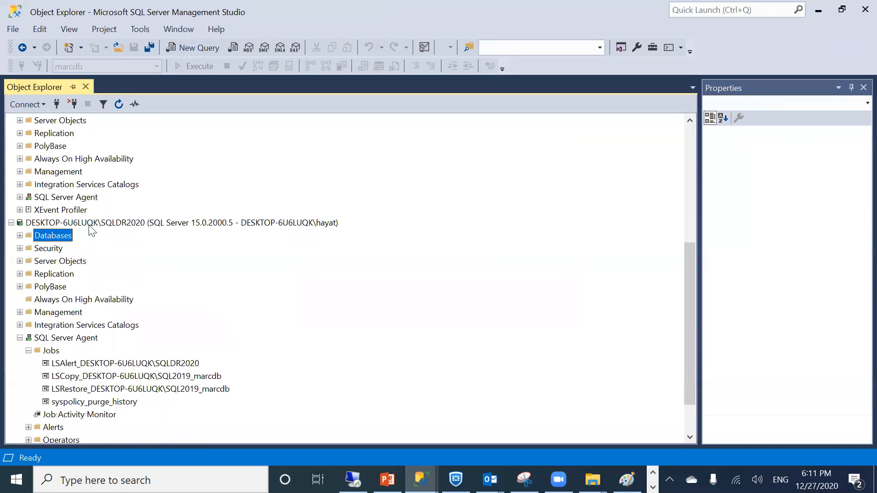
pyautogui.click(20, 236)
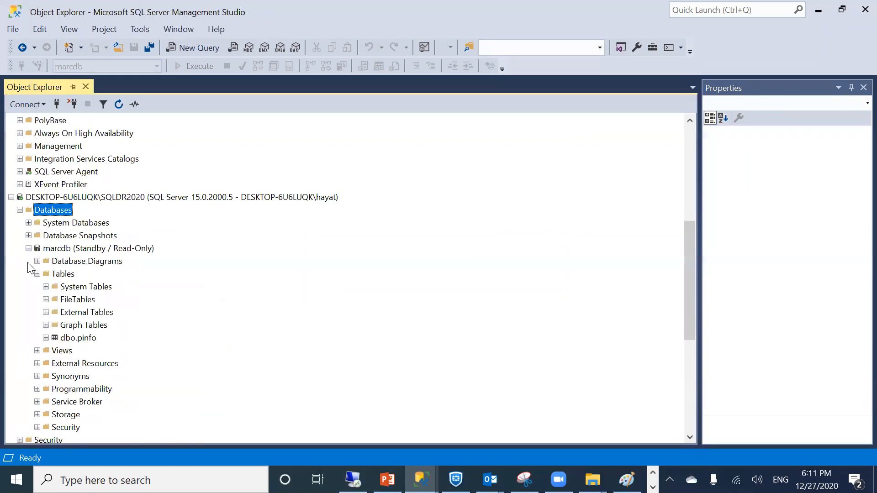
pyautogui.click(66, 338)
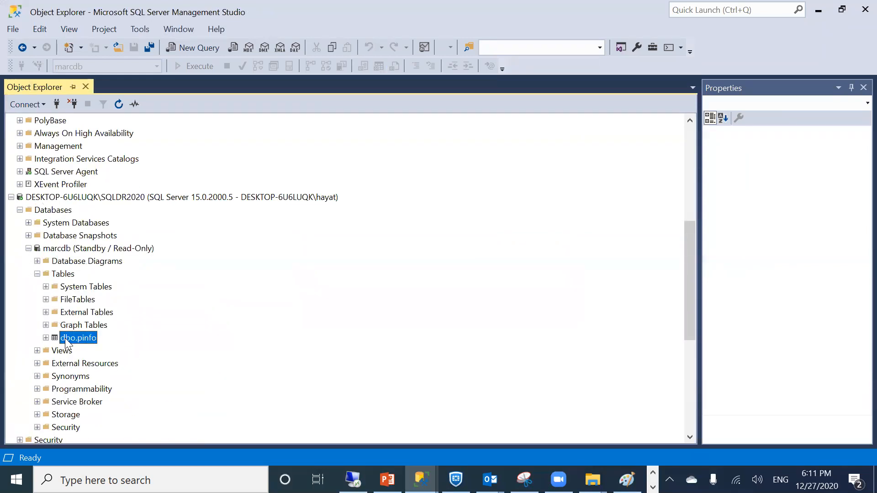
# Try dropping dbo.pinfo on read-only standby marcdb, hit error 3906, cancel, and collapse SQLDR2020's nodes
pyautogui.rightClick(65, 338)
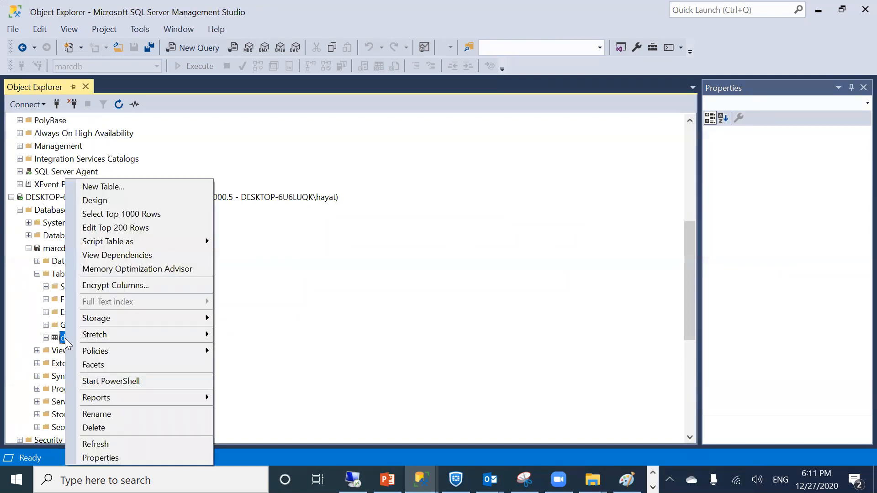
pyautogui.click(93, 424)
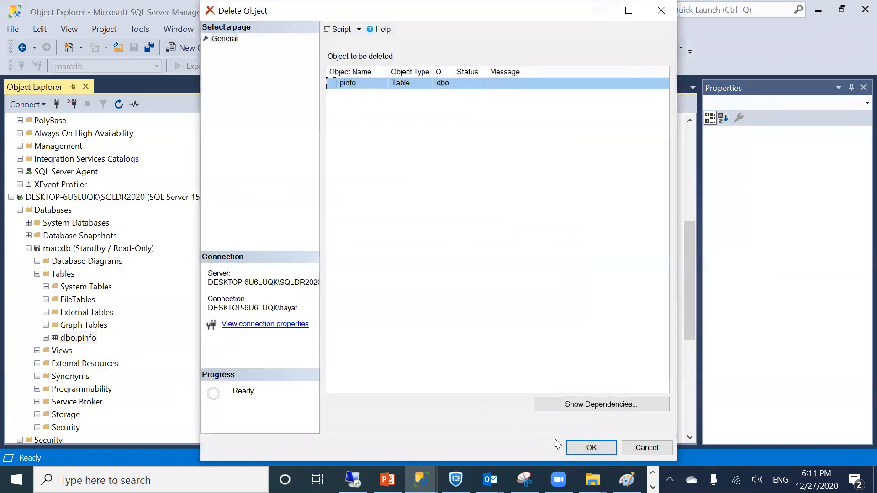
pyautogui.click(582, 445)
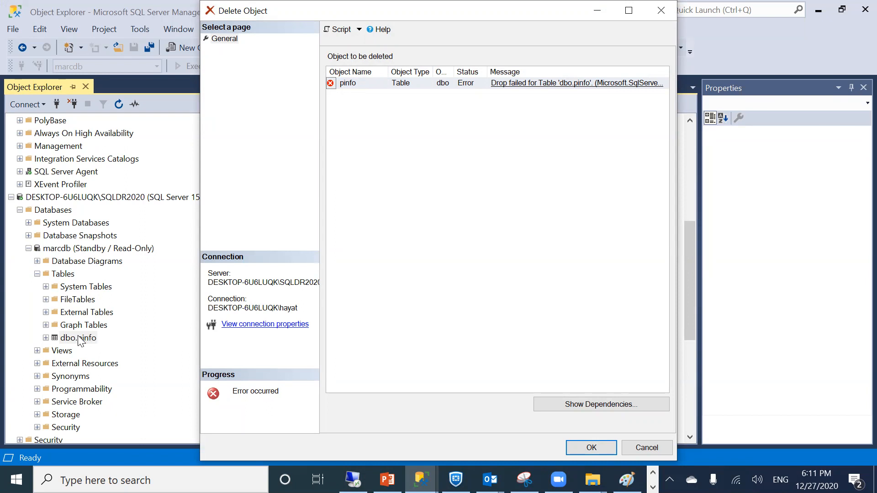
pyautogui.click(511, 87)
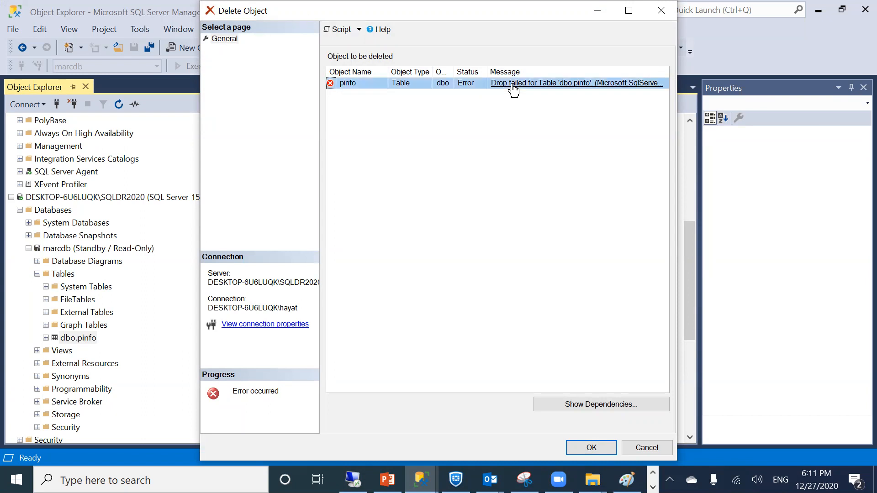
pyautogui.click(514, 87)
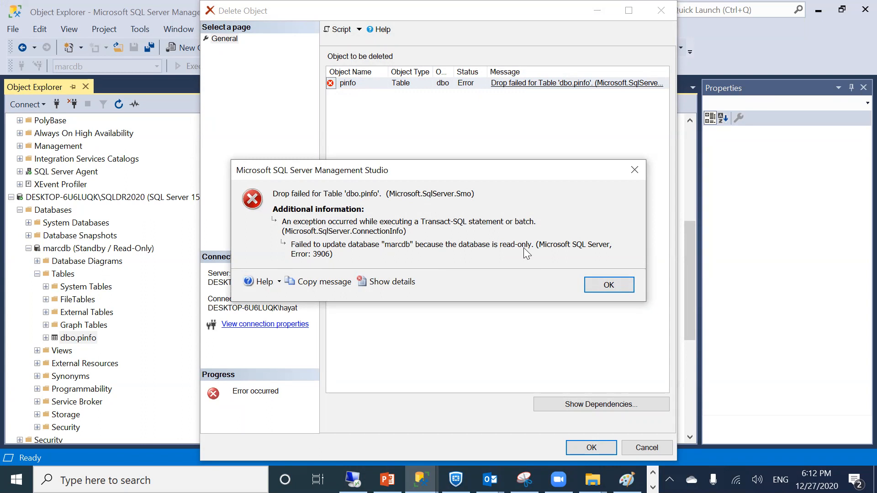
pyautogui.click(594, 286)
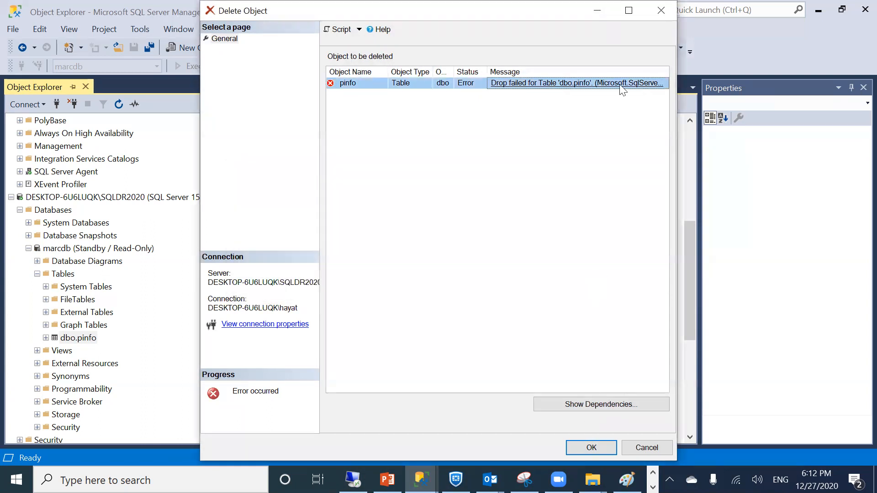
pyautogui.click(631, 441)
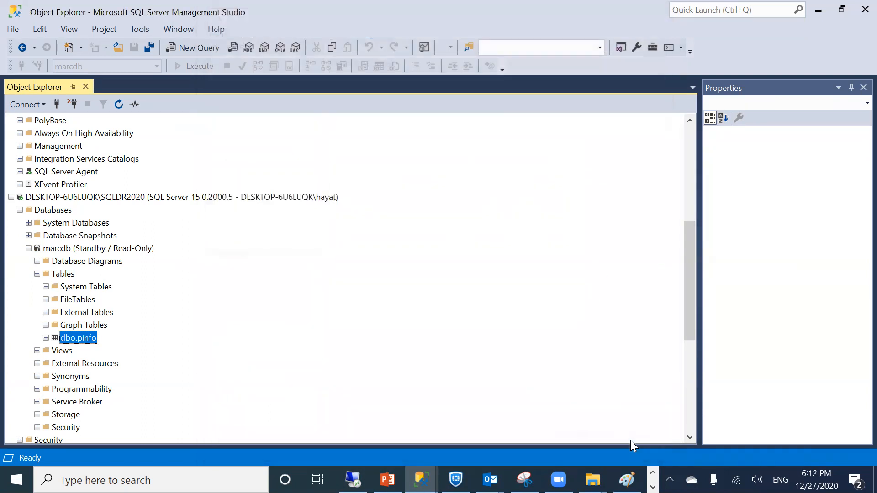
pyautogui.click(21, 211)
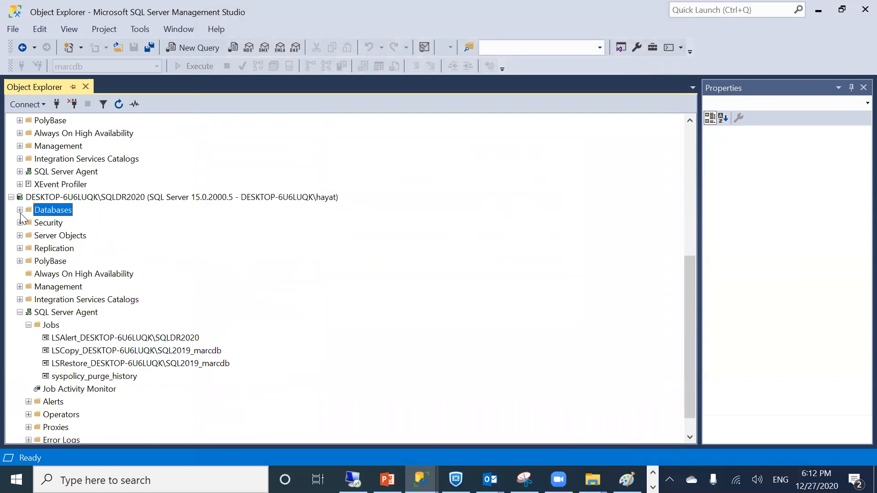
pyautogui.click(20, 312)
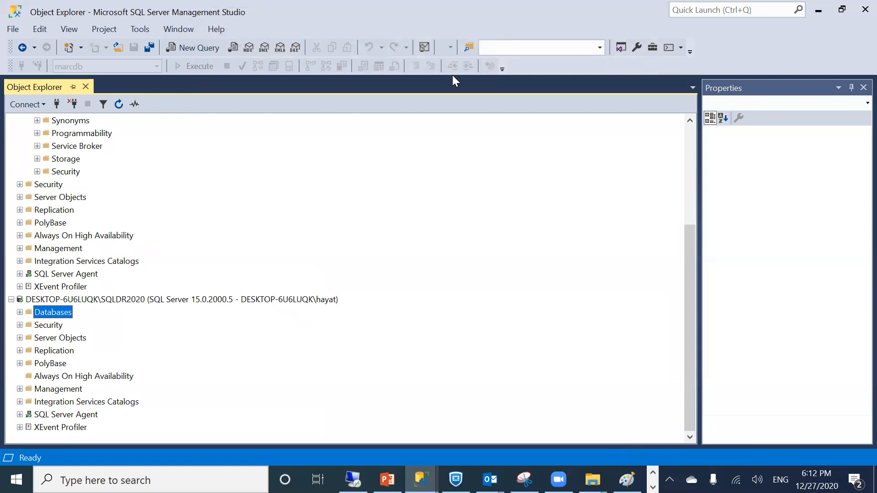
# Collapse marcdb and SQL2019's Databases node, then bring the Paint log-shipping diagram forward
pyautogui.hotkey('alt', 'Tab')
pyautogui.scroll(2, 206, 180)
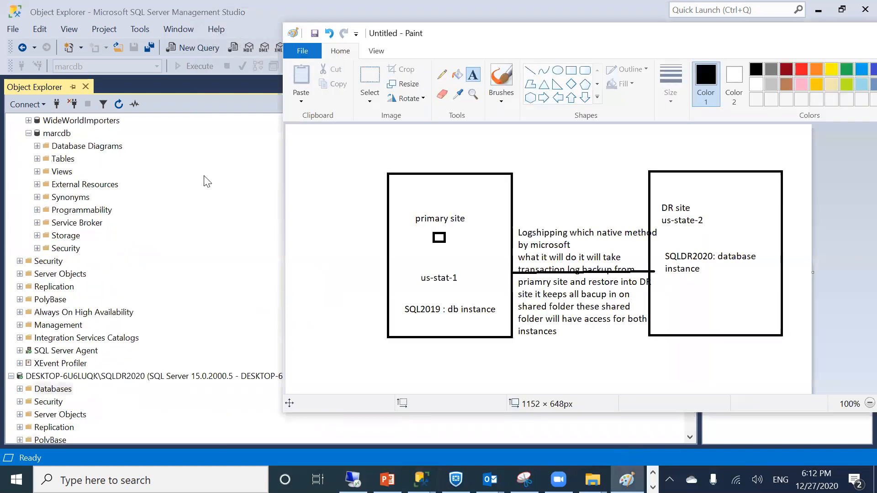
pyautogui.scroll(1, 204, 181)
pyautogui.click(28, 172)
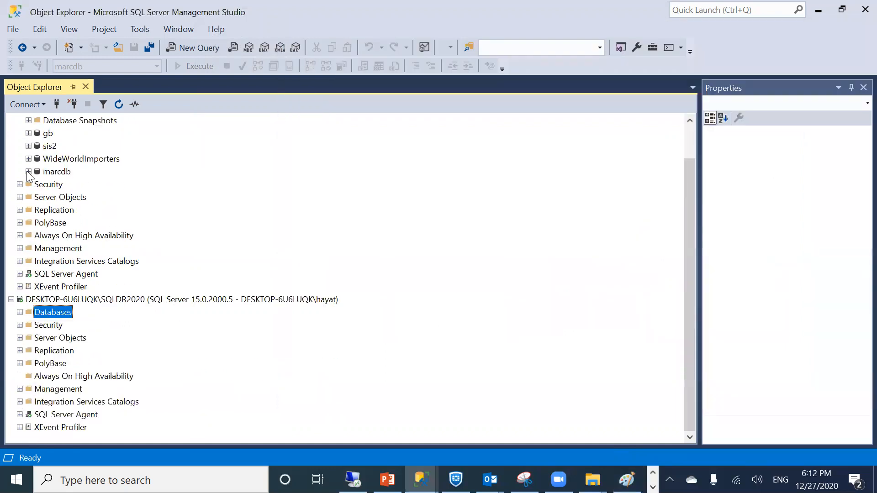
pyautogui.scroll(1, 264, 244)
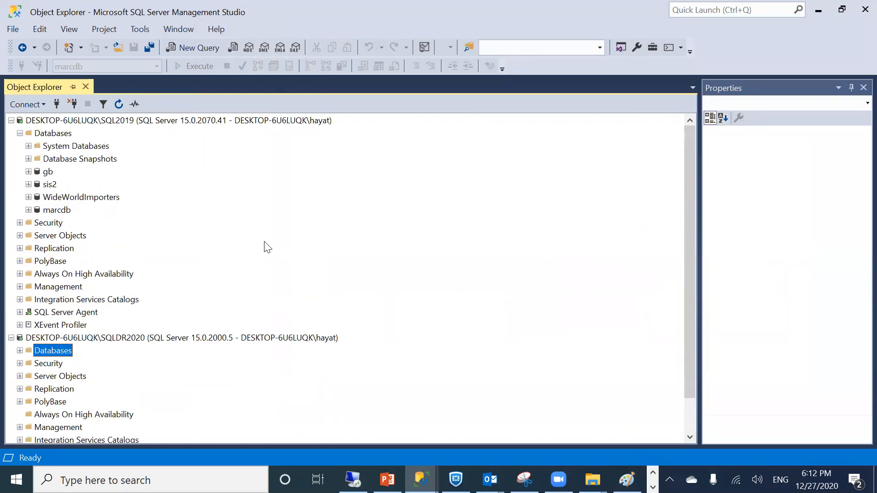
pyautogui.click(20, 134)
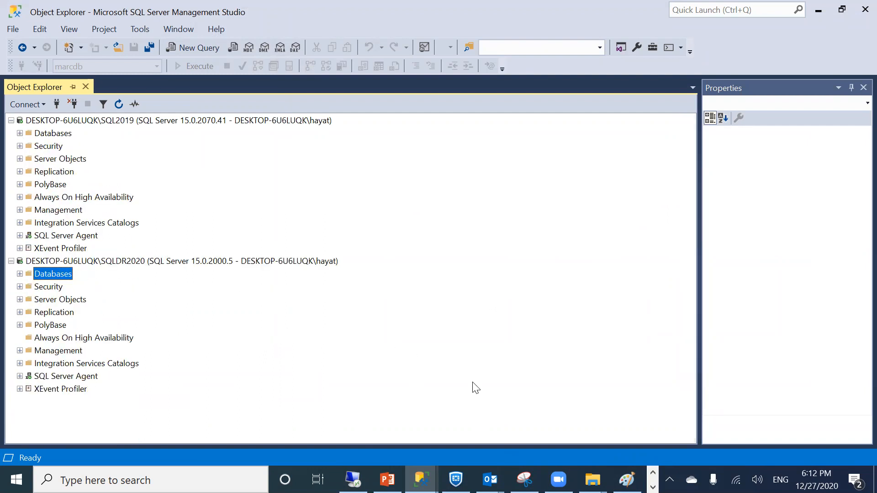
pyautogui.hotkey('alt', 'Tab')
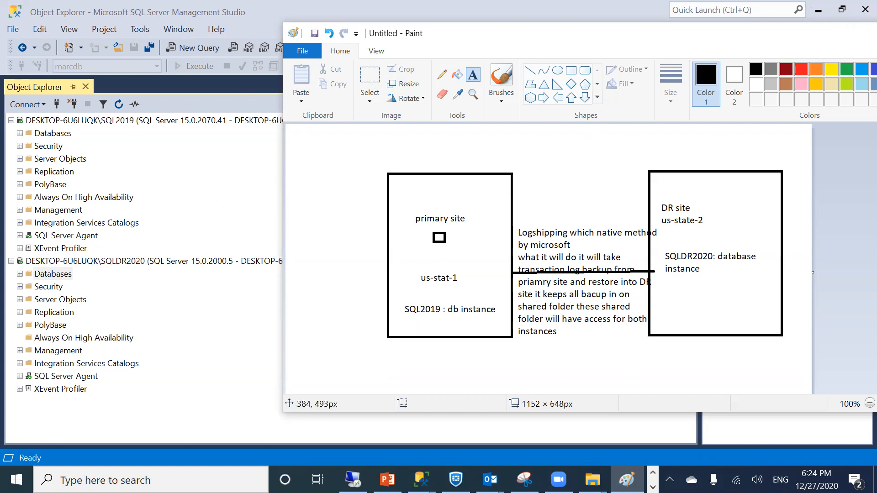
# Return to slide 71 Limitations, highlight the 'No automated failover' bullet, then go back to SSMS
pyautogui.click(387, 479)
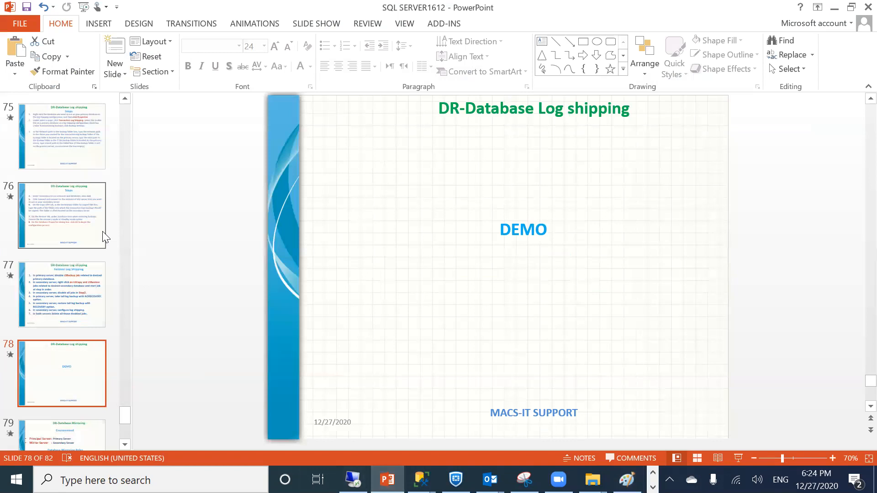
pyautogui.press('Up')
pyautogui.press('Up')
pyautogui.press('Up')
pyautogui.press('Up')
pyautogui.press('Up')
pyautogui.press('Up')
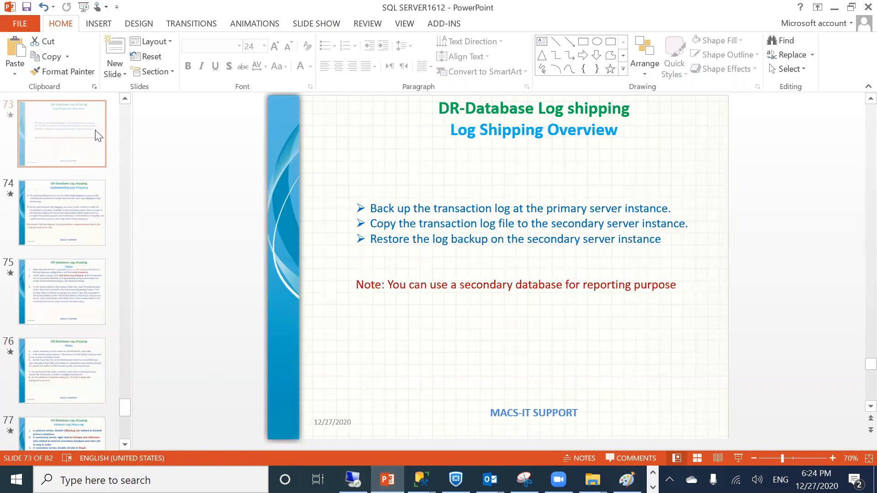
pyautogui.press('Up')
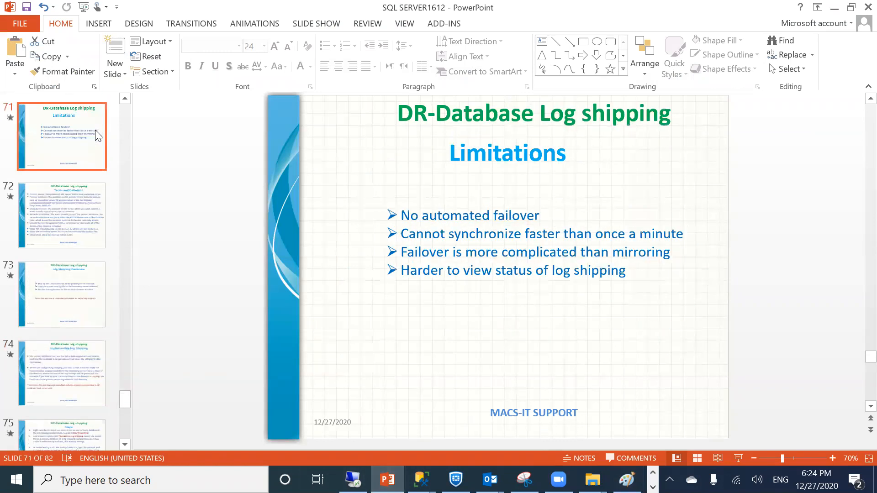
pyautogui.moveTo(403, 215); pyautogui.dragTo(510, 216)
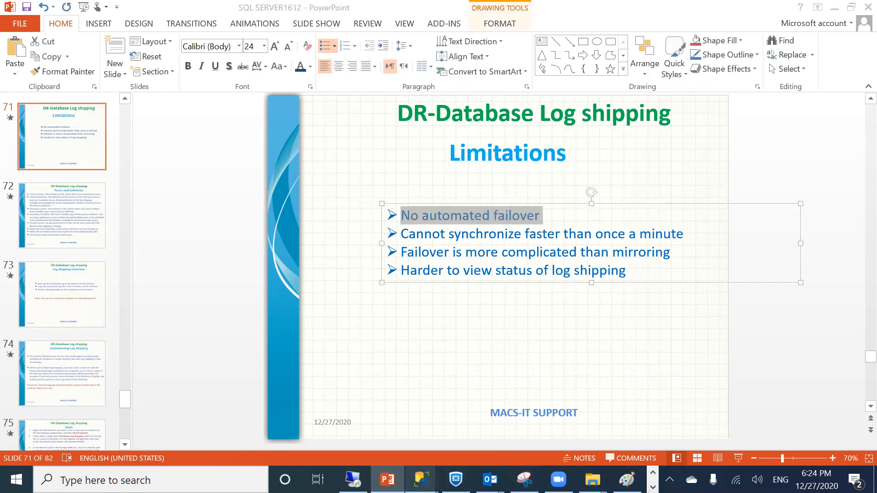
pyautogui.moveTo(420, 480)
pyautogui.click(386, 420)
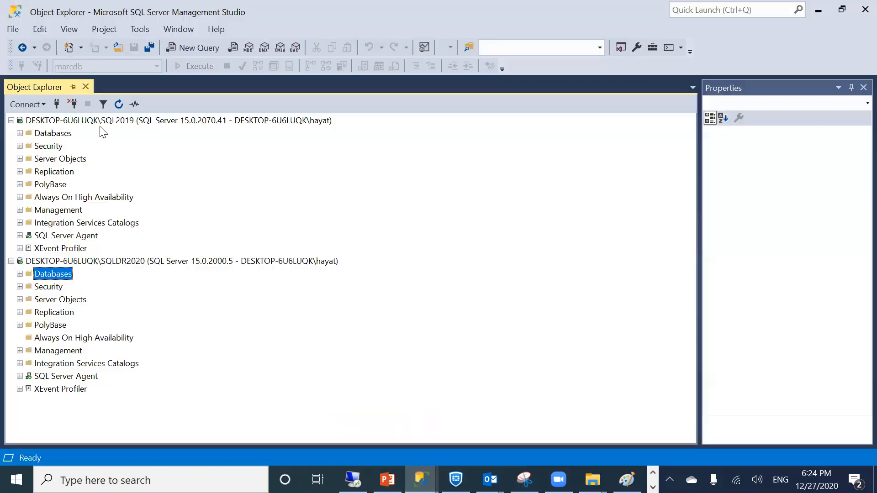
# Stop the SQL2019 service and its dependent SQL Server Agent, then refresh to confirm it's unreachable
pyautogui.click(44, 125)
pyautogui.rightClick(44, 126)
pyautogui.click(63, 222)
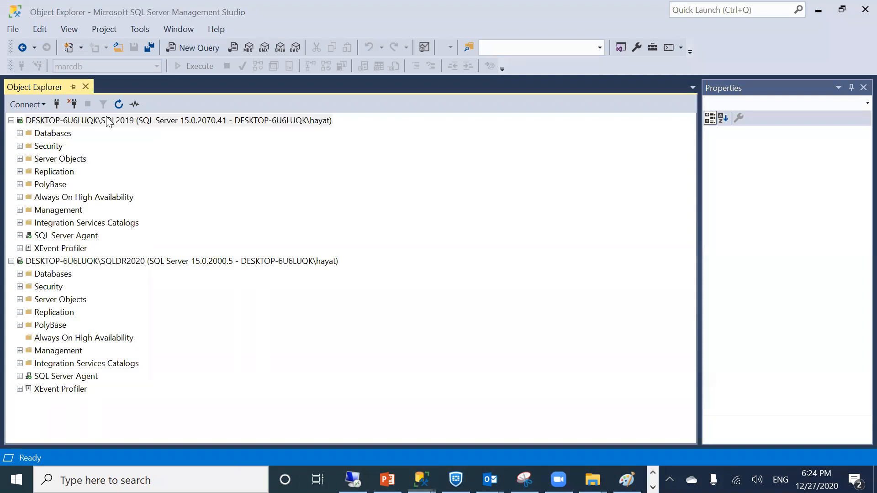
pyautogui.click(350, 73)
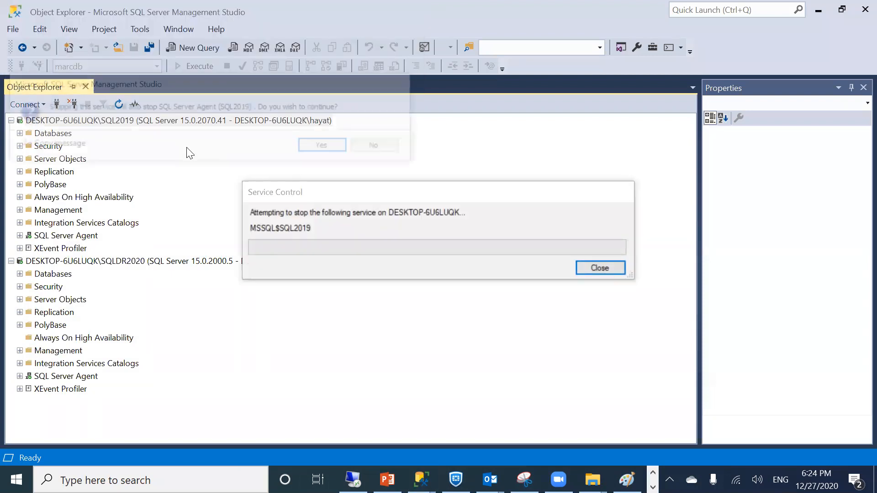
pyautogui.click(338, 146)
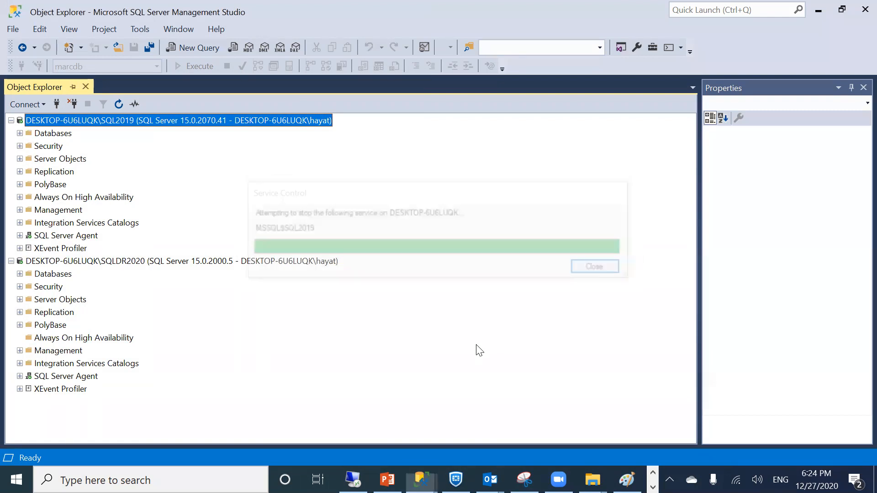
pyautogui.rightClick(40, 127)
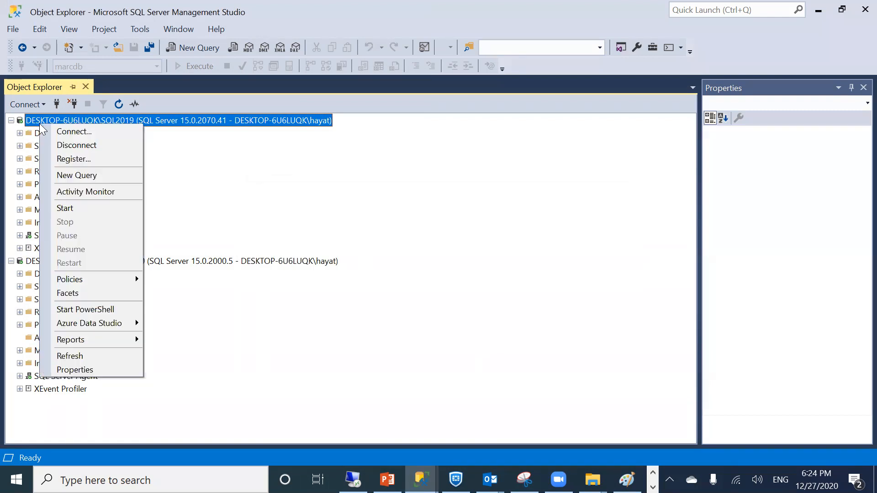
pyautogui.click(101, 354)
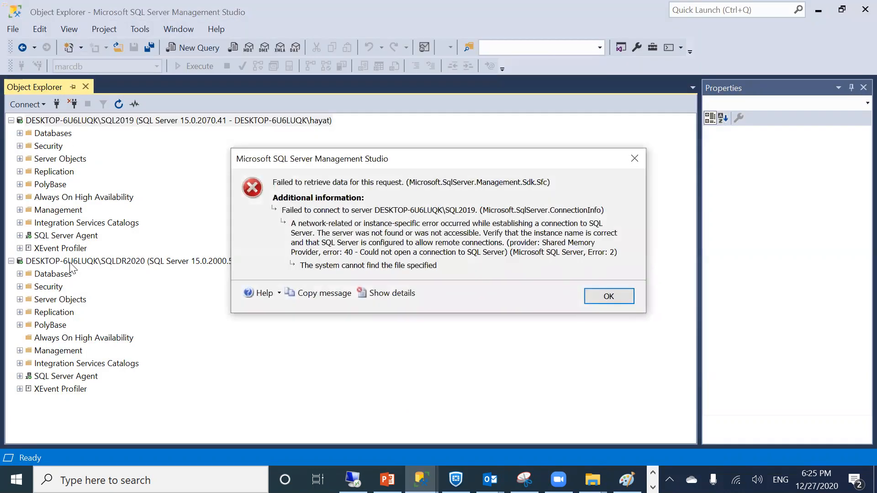
# Dismiss the connection error, expand SQLDR2020's Databases, and refresh the standby marcdb
pyautogui.click(603, 299)
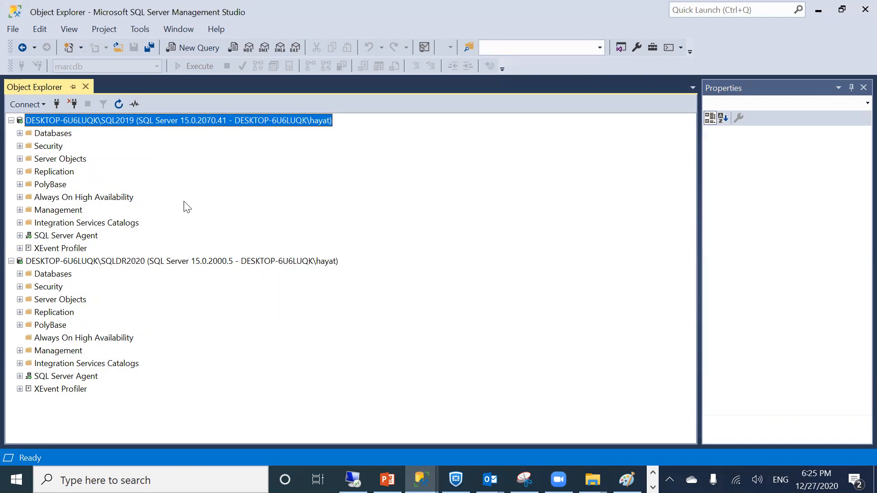
pyautogui.click(20, 274)
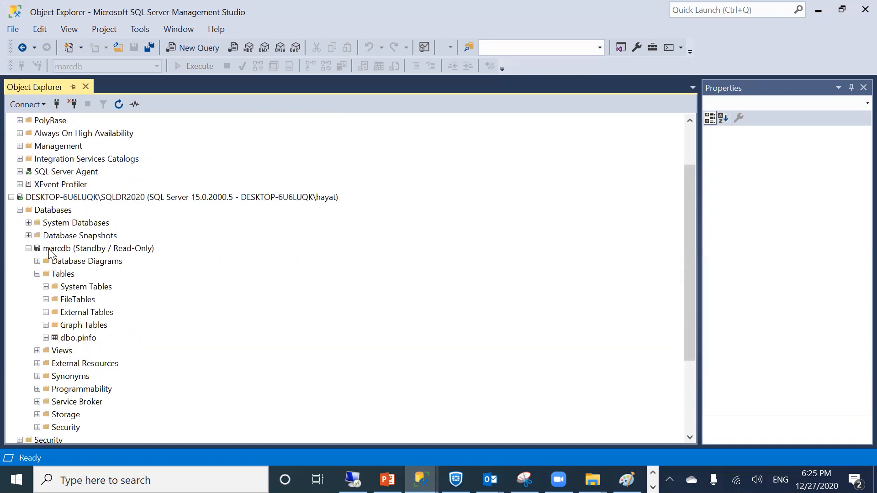
pyautogui.rightClick(49, 248)
pyautogui.click(93, 422)
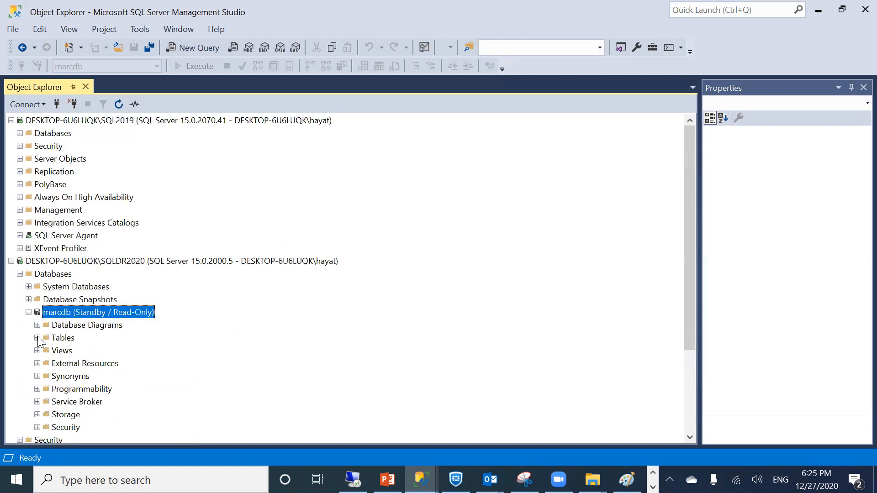
# Review marcdb's Options and Transaction Log Shipping pages in its Properties, then close the dialog
pyautogui.rightClick(66, 314)
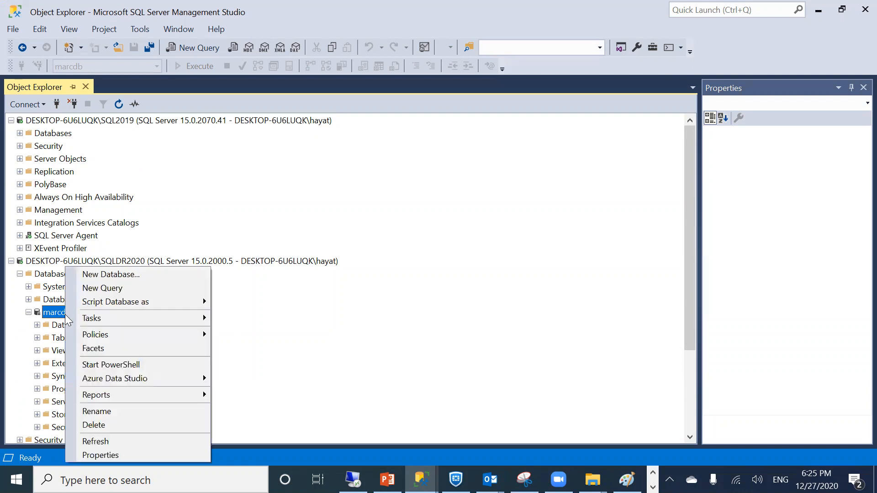
pyautogui.click(84, 455)
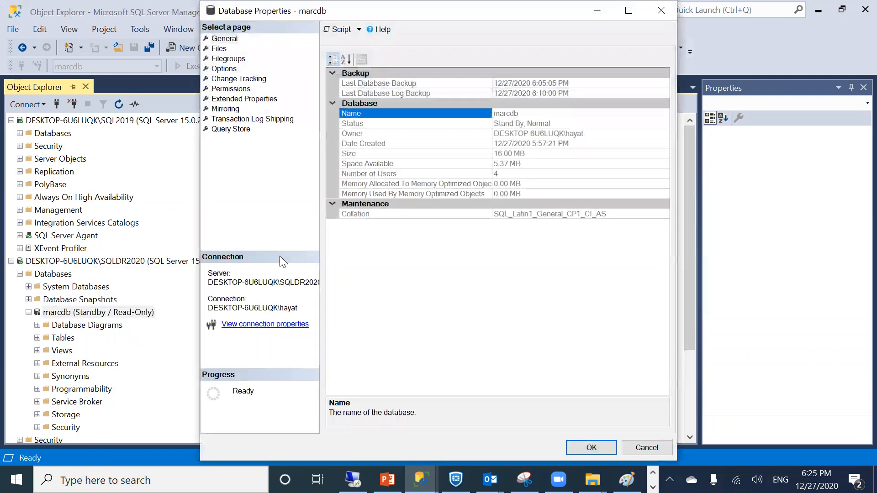
pyautogui.click(216, 69)
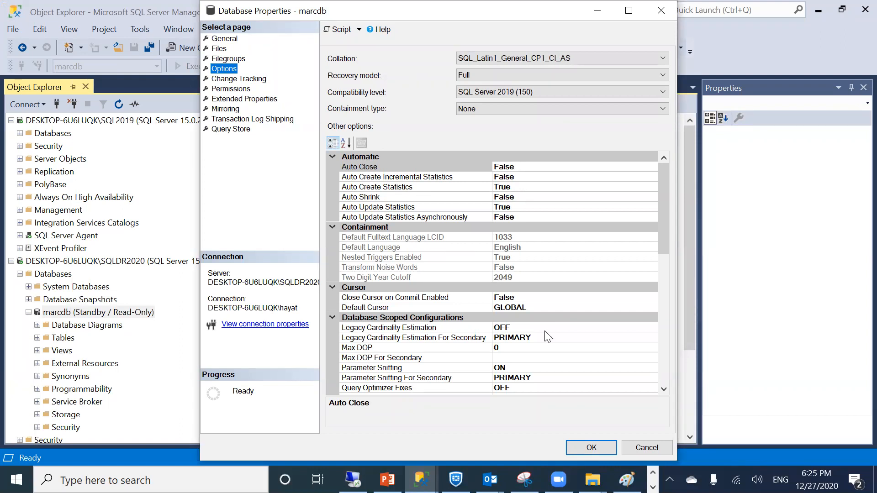
pyautogui.scroll(-1, 553, 309)
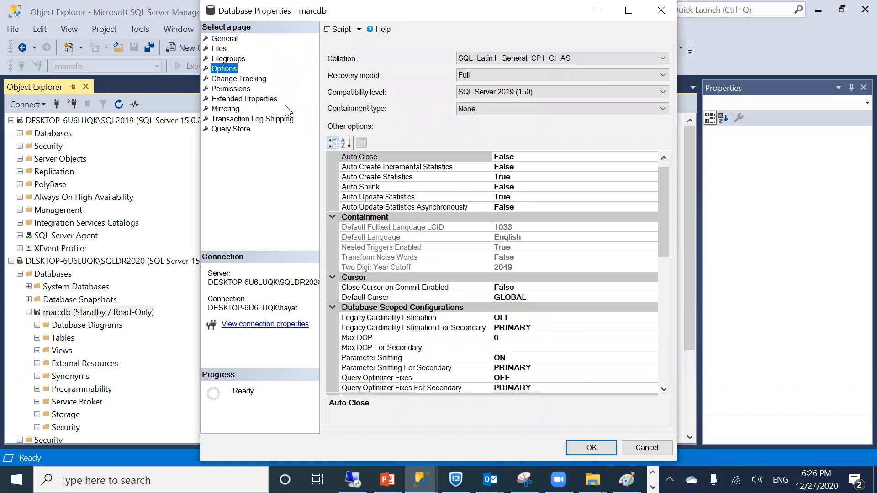
pyautogui.click(249, 119)
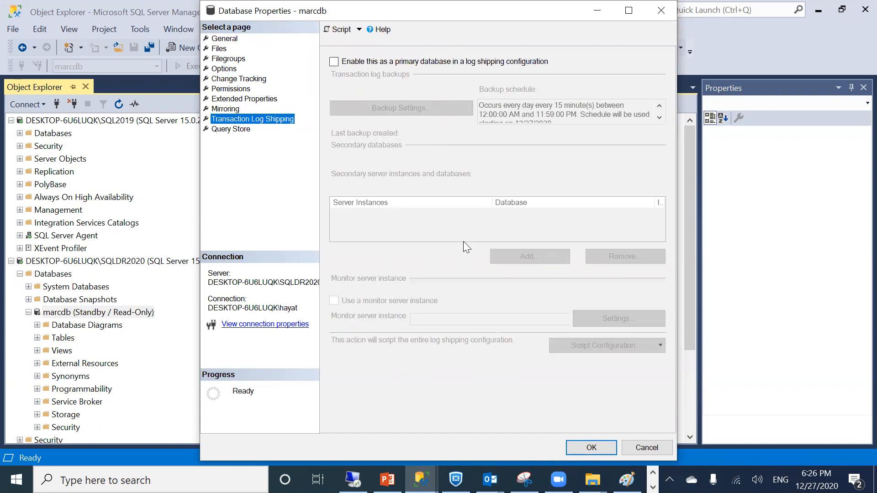
pyautogui.click(629, 444)
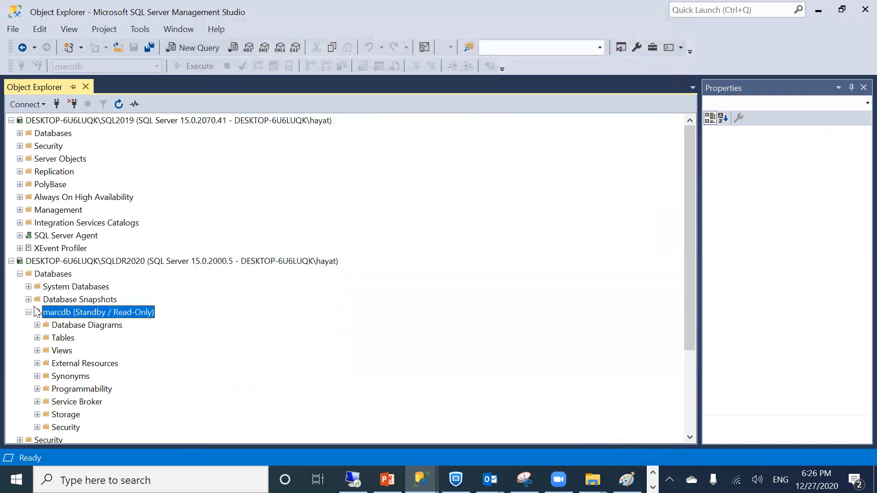
# Start the SQL2019 service again
pyautogui.rightClick(52, 121)
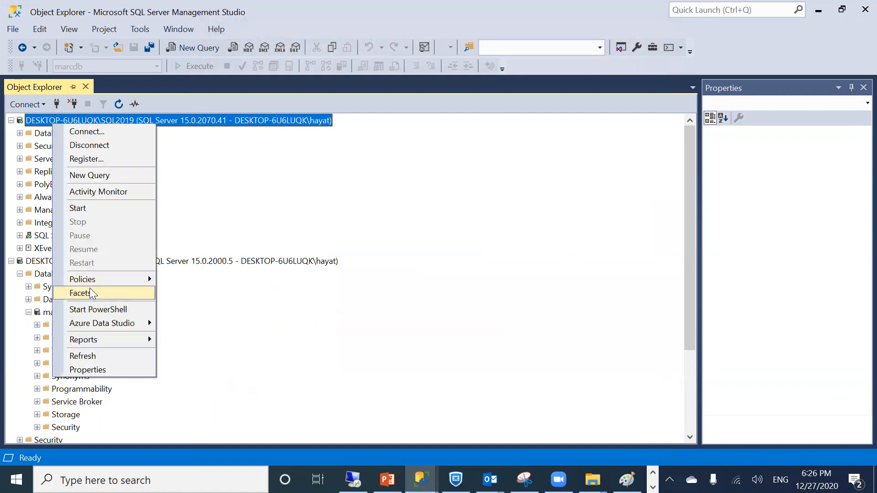
pyautogui.click(90, 208)
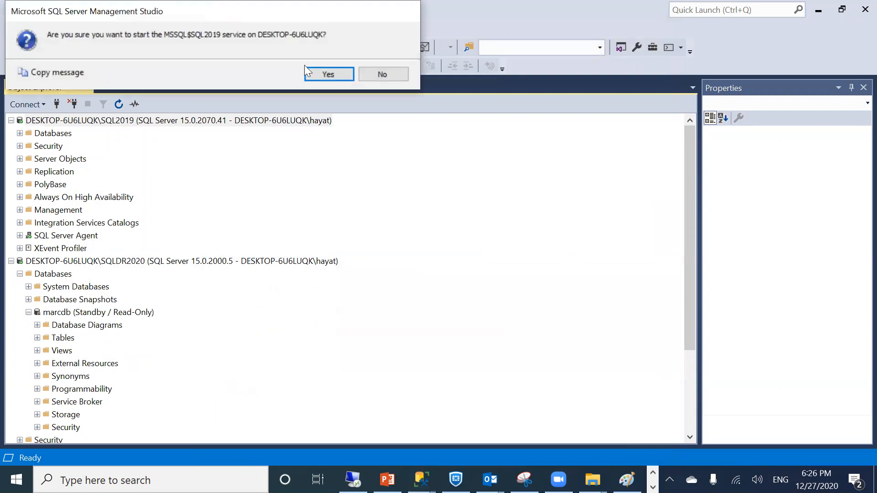
pyautogui.click(309, 69)
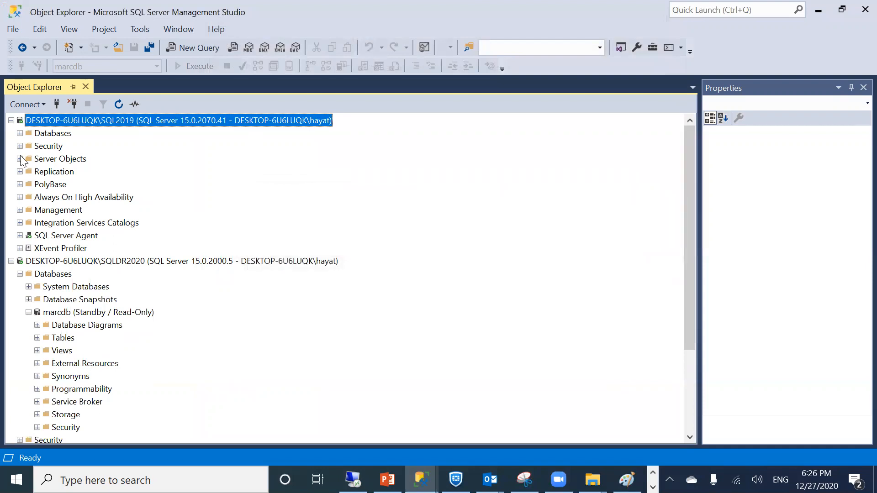
# Expand SQL2019's Databases to show gb, sis2, WideWorldImporters and marcdb, then right-click the server
pyautogui.click(20, 132)
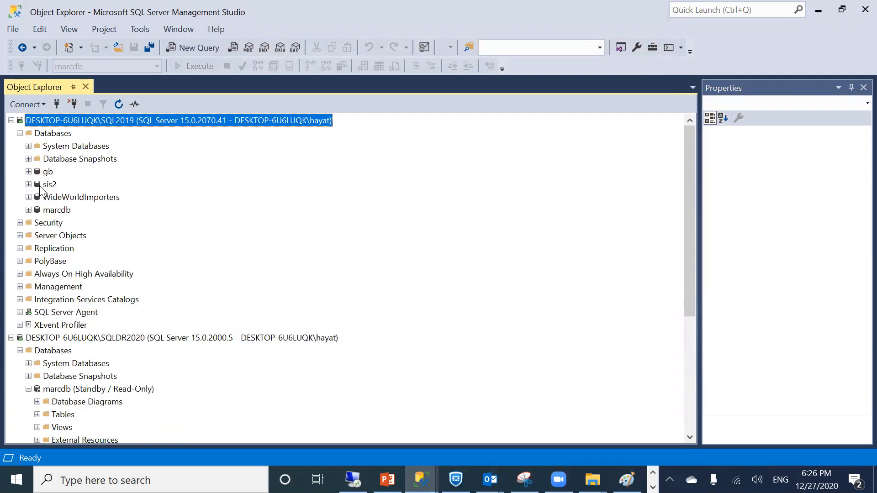
pyautogui.click(56, 211)
pyautogui.rightClick(55, 212)
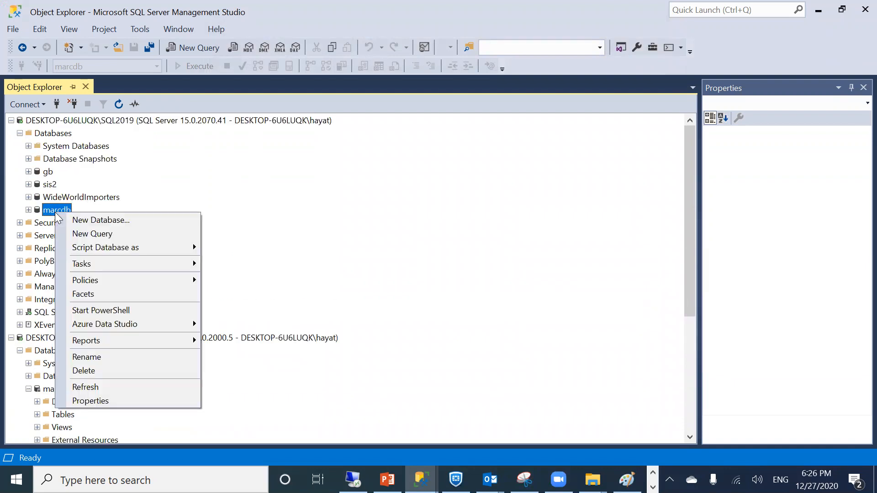
pyautogui.click(53, 134)
pyautogui.rightClick(53, 133)
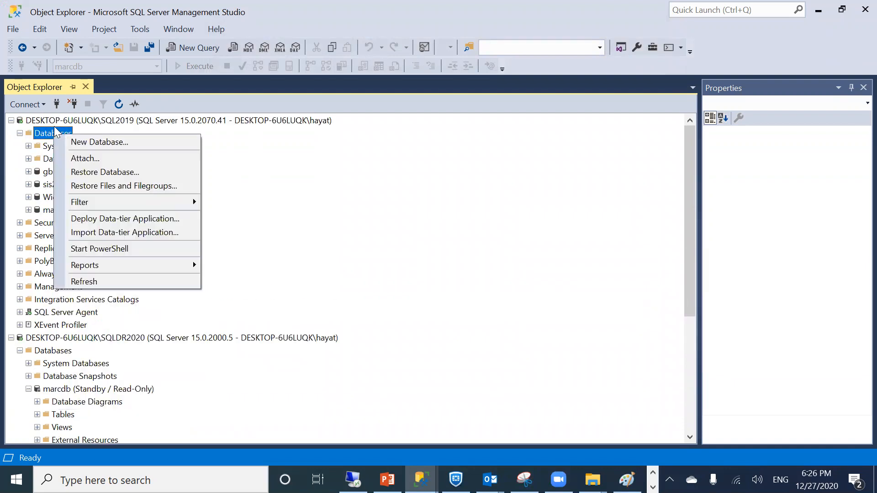
pyautogui.click(49, 121)
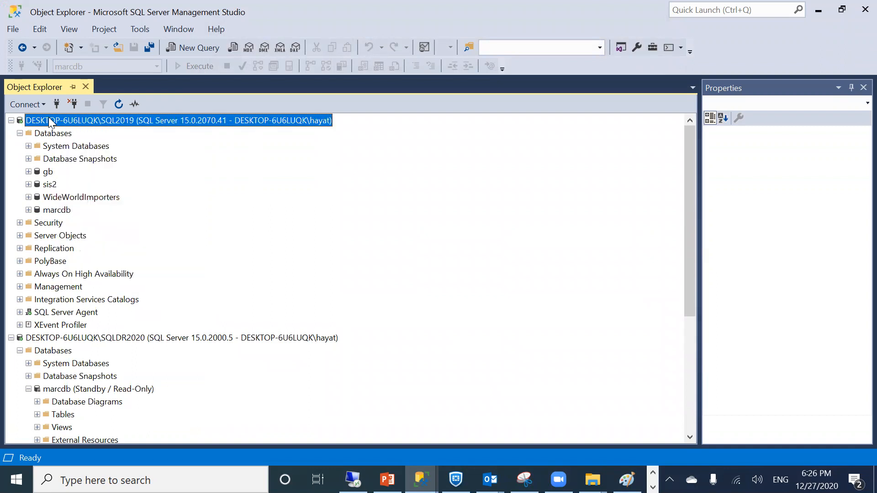
pyautogui.rightClick(49, 121)
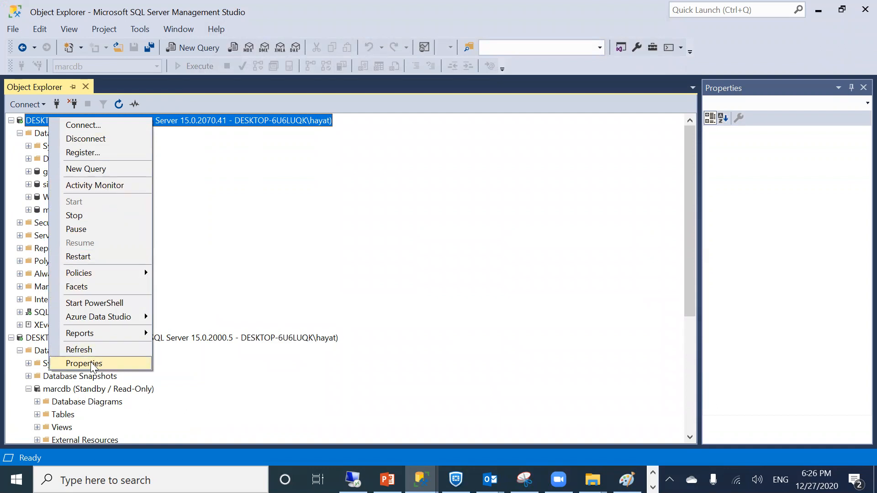
# Open and close Activity Monitor for SQL2019
pyautogui.click(120, 188)
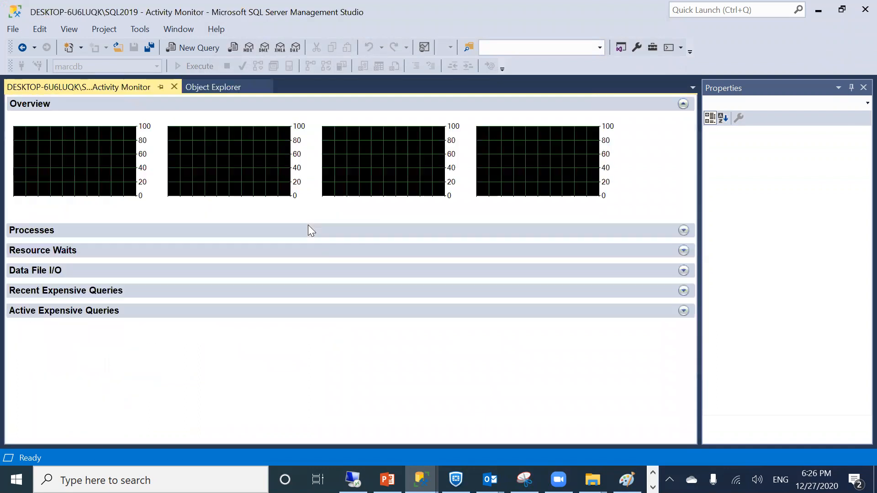
pyautogui.click(173, 87)
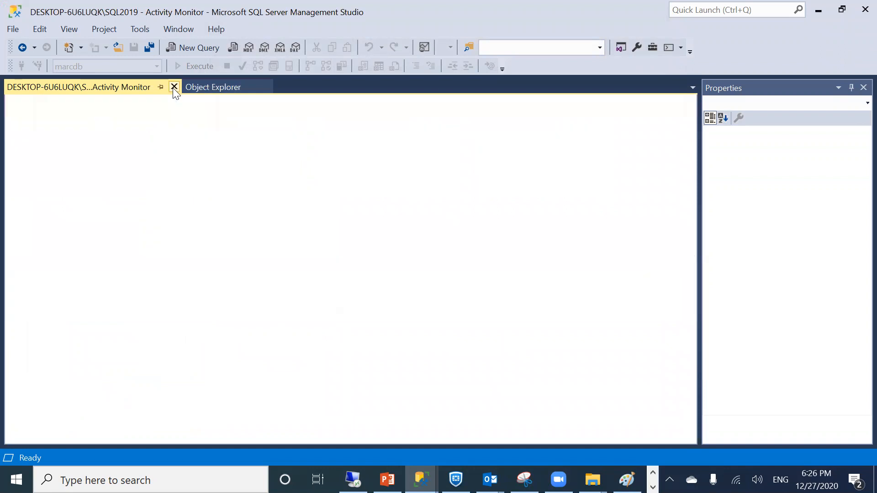
pyautogui.rightClick(47, 134)
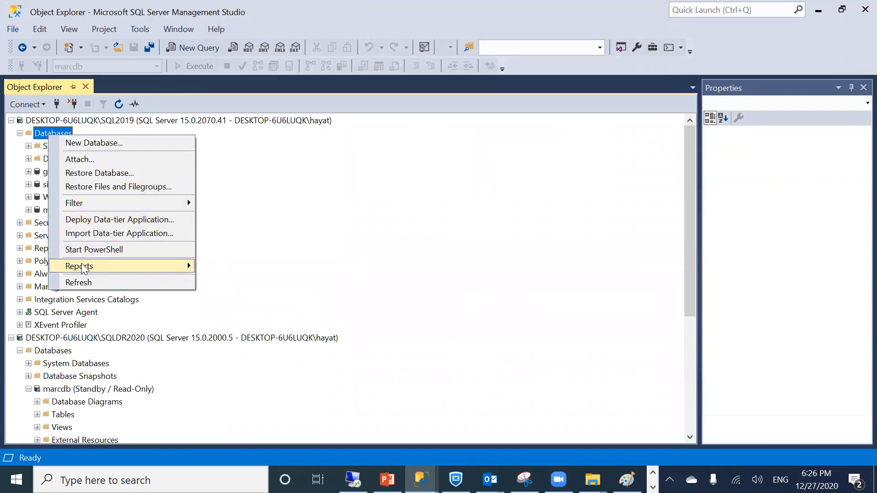
pyautogui.click(40, 120)
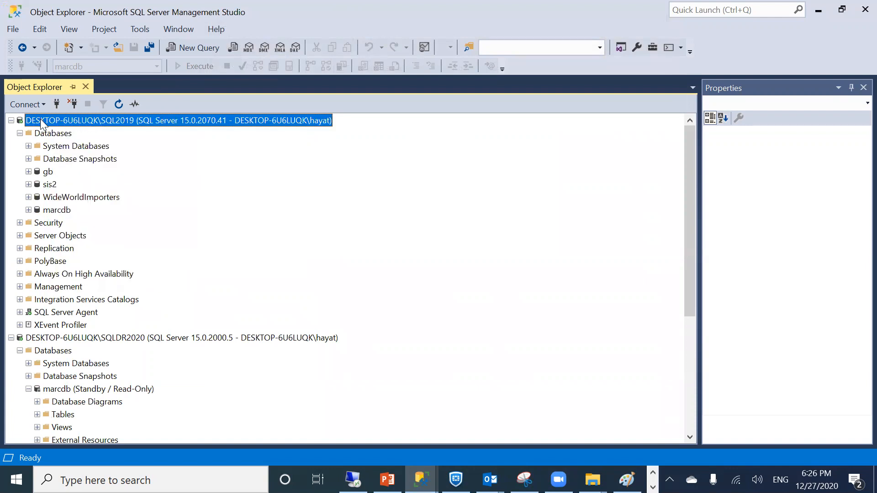
# Open SQL2019's Transaction Log Shipping Status standard report, showing Alert status for marcdb and testdb
pyautogui.rightClick(40, 118)
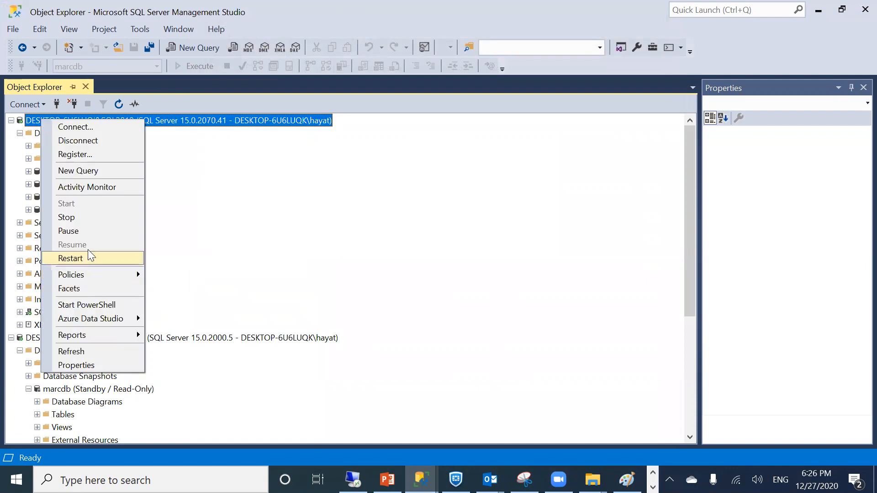
pyautogui.moveTo(85, 333)
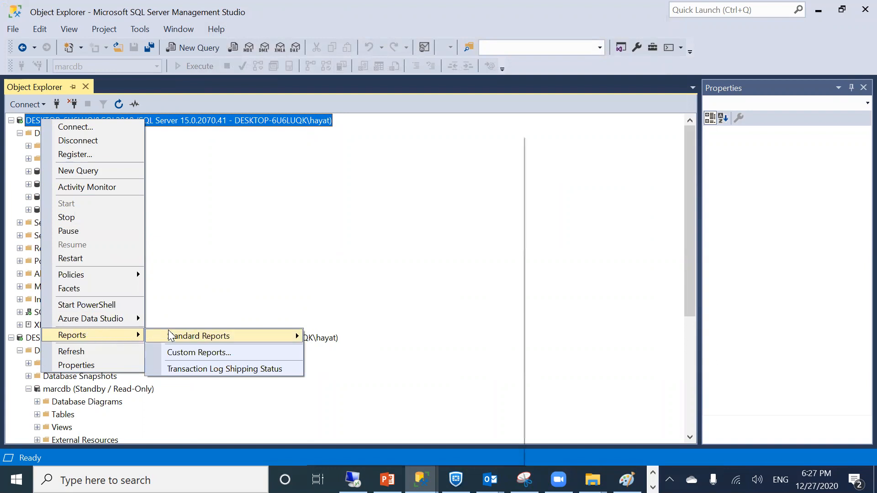
pyautogui.moveTo(168, 330)
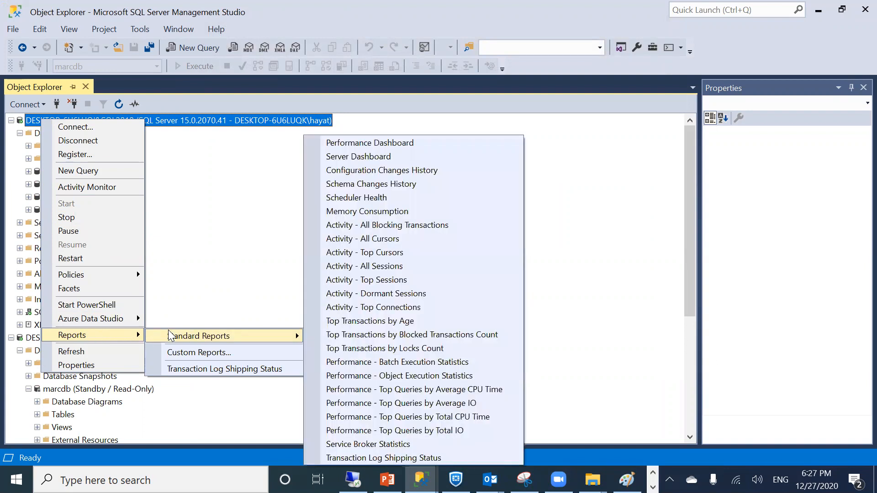
pyautogui.click(355, 456)
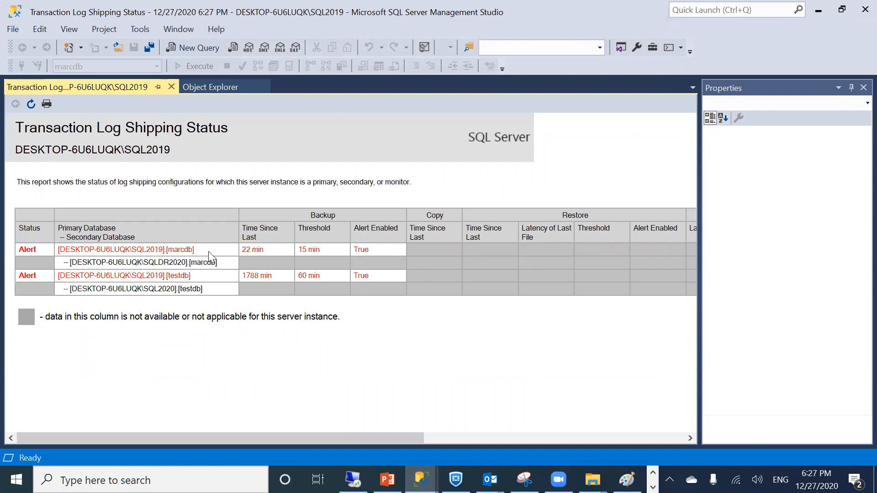
# Expand SQL Server Agent's jobs and select the LSAlert log shipping job for SQL2019
pyautogui.click(192, 86)
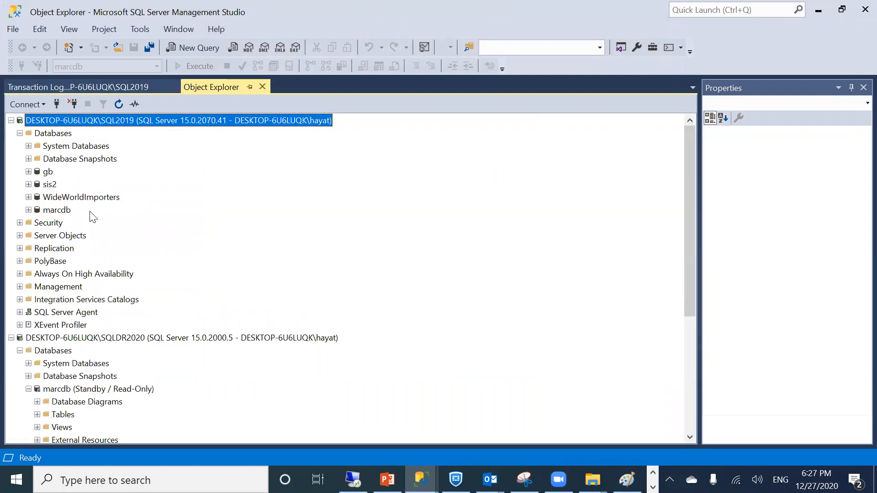
pyautogui.click(19, 312)
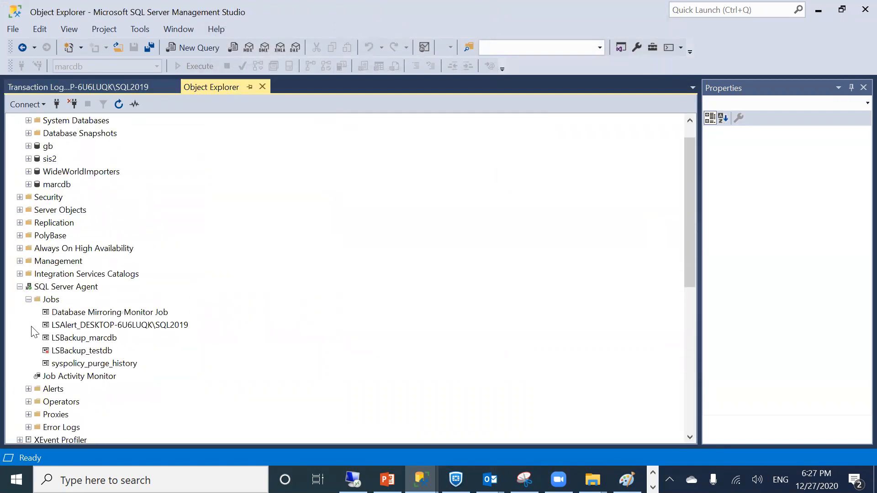
pyautogui.click(80, 329)
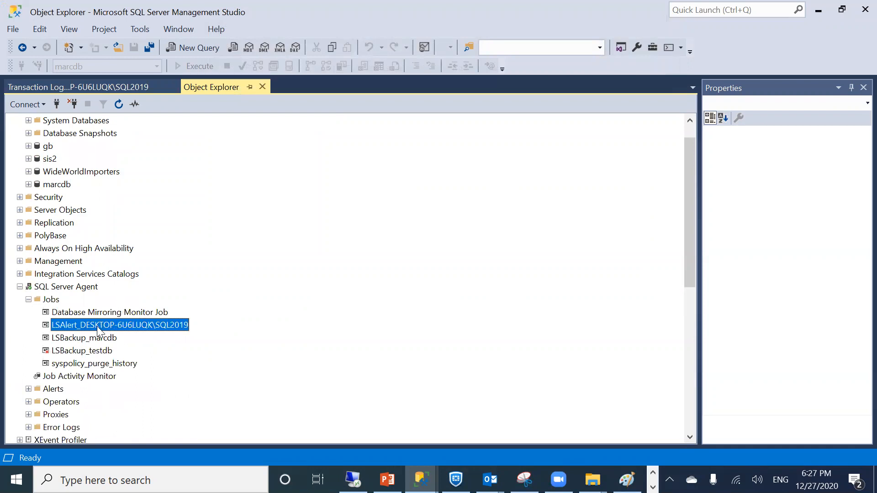
pyautogui.click(110, 82)
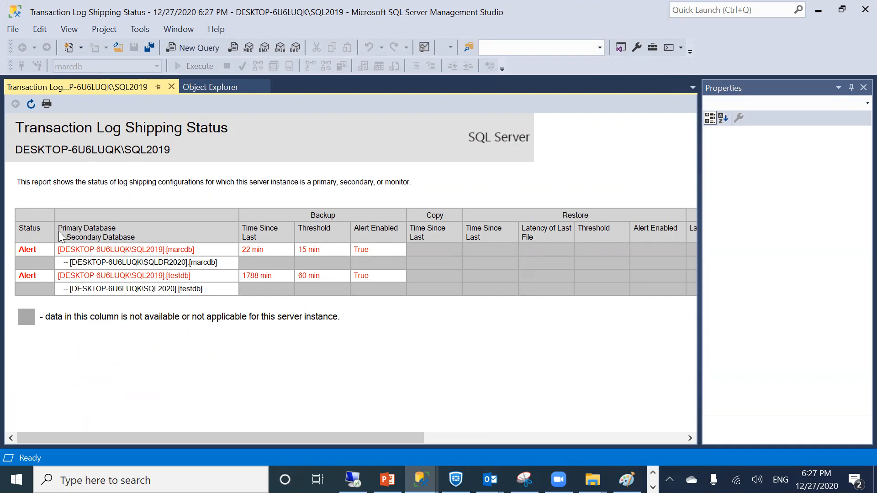
# Close the status report, then collapse SQL Server Agent and SQLDR2020's Databases folder
pyautogui.click(170, 87)
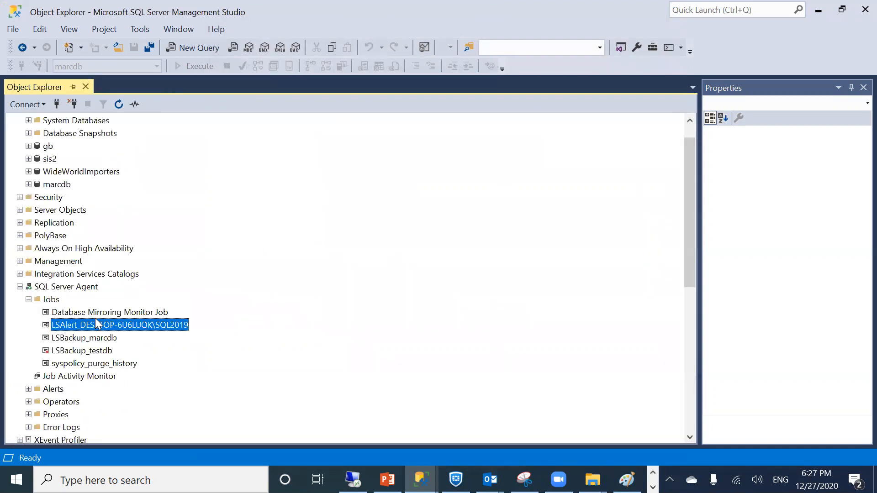
pyautogui.scroll(-4, 132, 189)
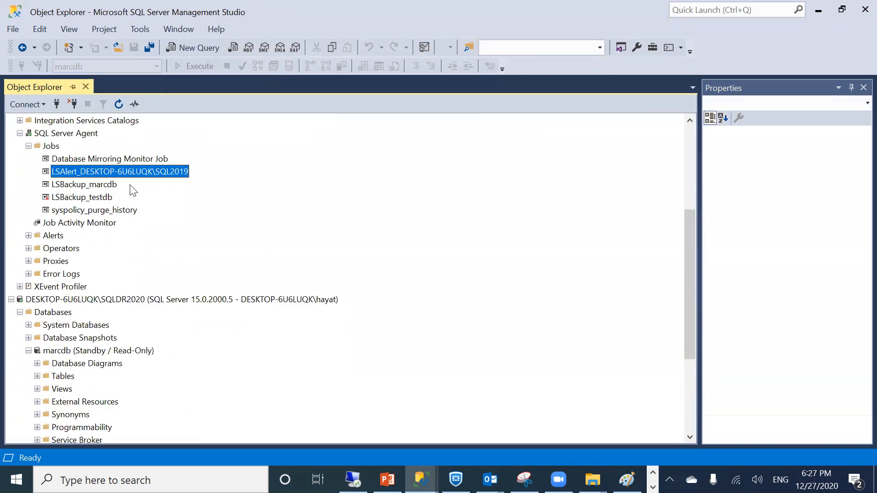
pyautogui.rightClick(77, 300)
pyautogui.click(278, 212)
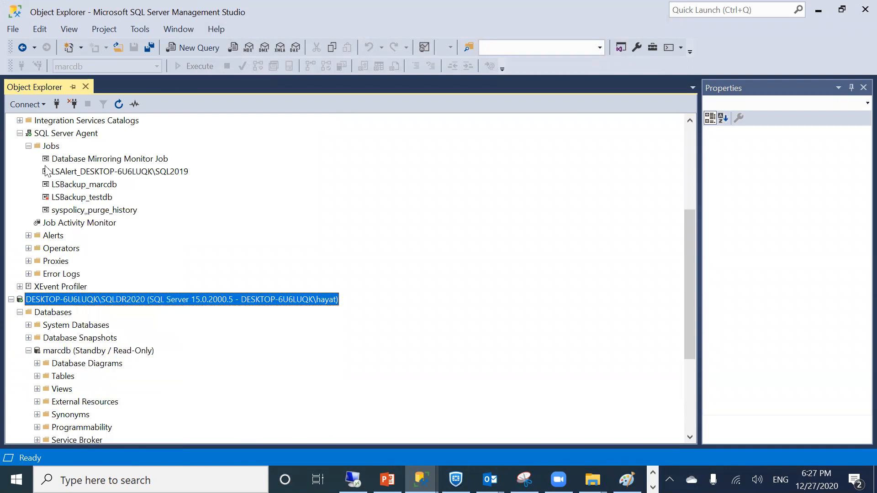
pyautogui.click(20, 133)
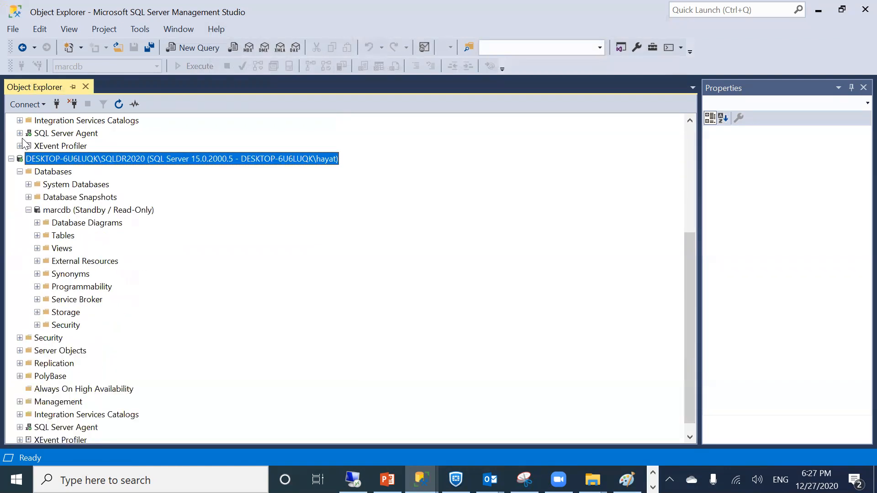
pyautogui.click(19, 171)
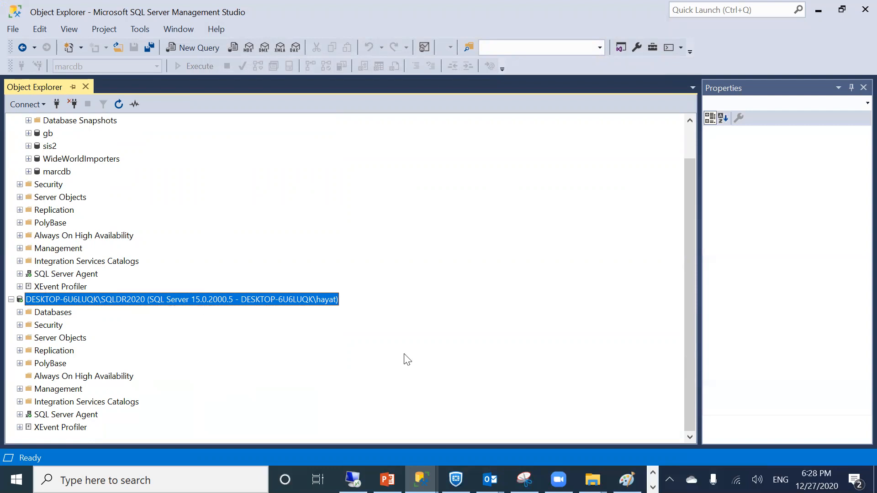
# Bring PowerPoint to the front on slide 77, 'Failover Log Shipping', listing seven steps
pyautogui.hotkey('alt', 'Tab')
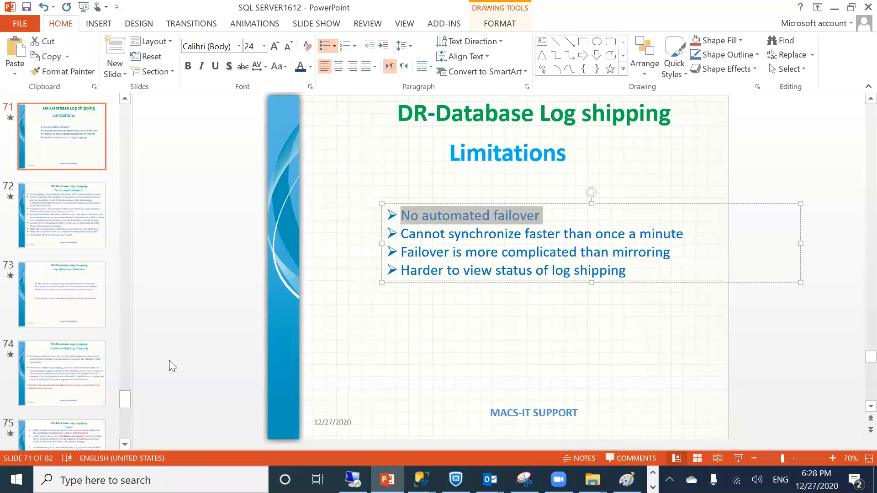
pyautogui.click(53, 430)
pyautogui.click(52, 430)
pyautogui.click(52, 430)
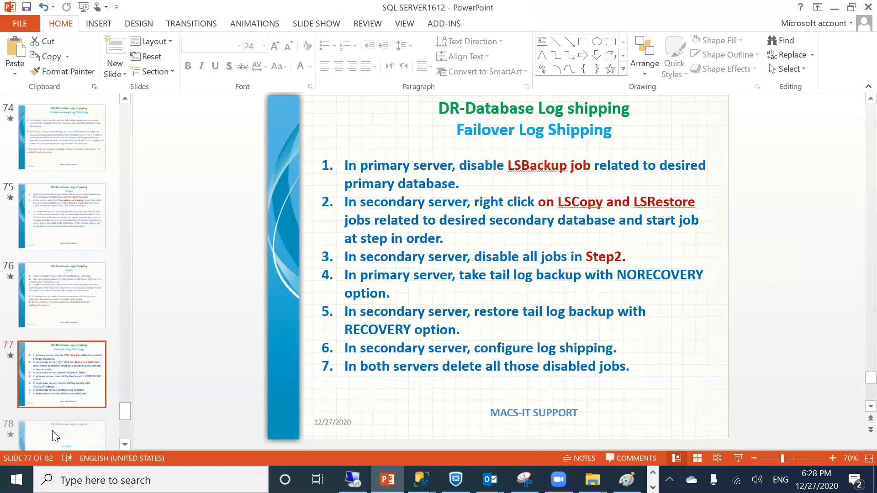
pyautogui.click(52, 430)
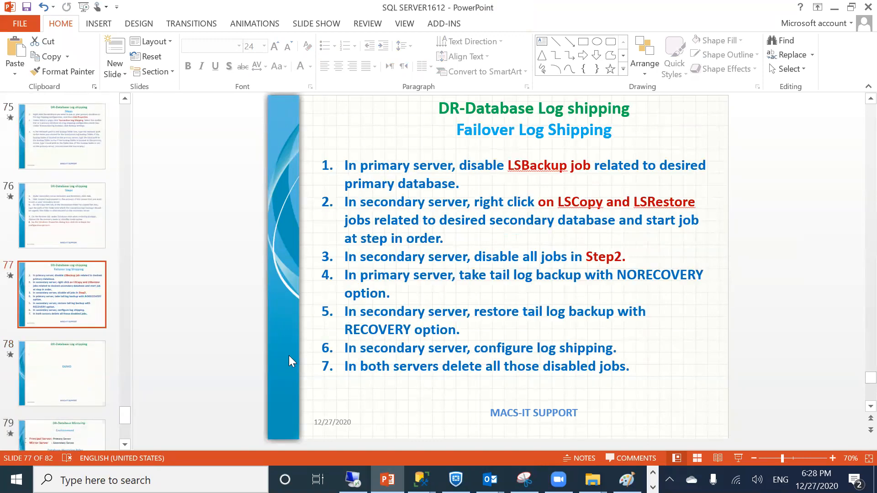
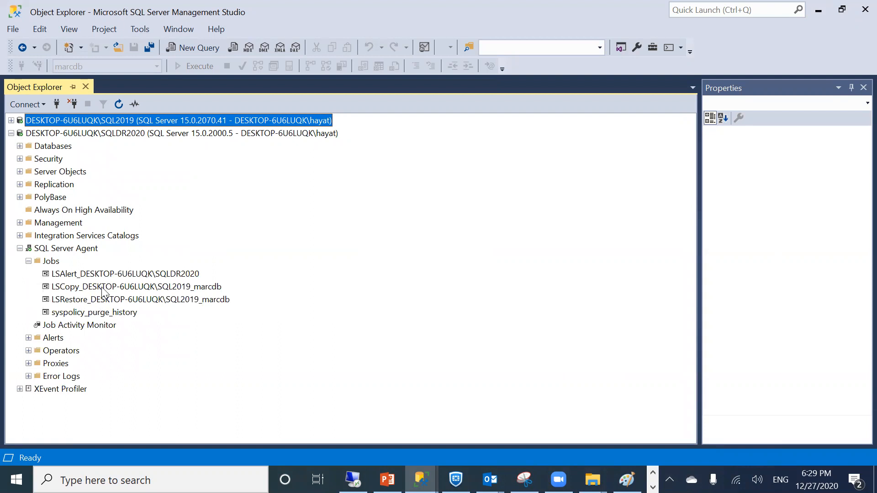
# Run the LSCopy job on SQLDR2020 and close its start results
pyautogui.rightClick(99, 286)
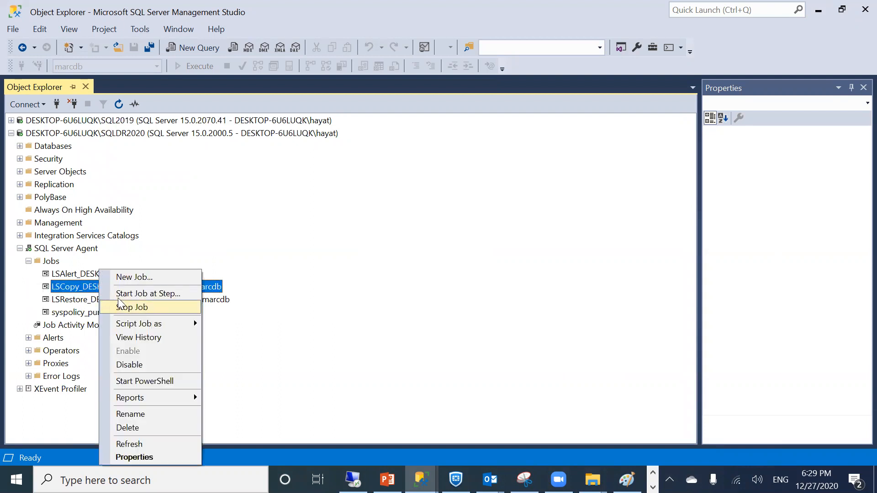
pyautogui.click(121, 293)
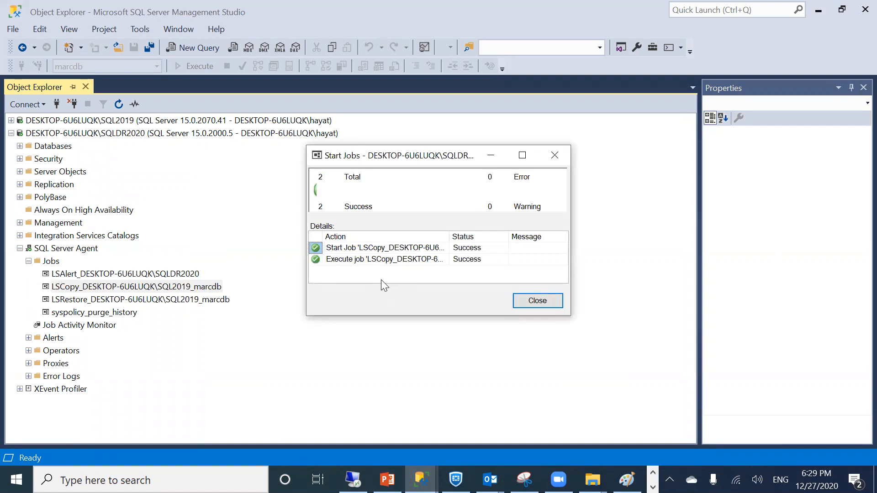
pyautogui.click(535, 303)
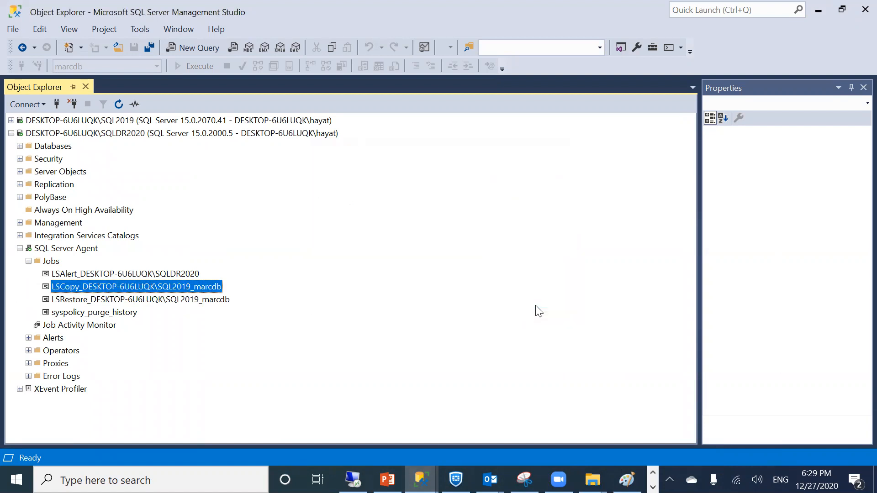
# Start the LSRestore job for marcdb, then bring PowerPoint forward
pyautogui.rightClick(125, 301)
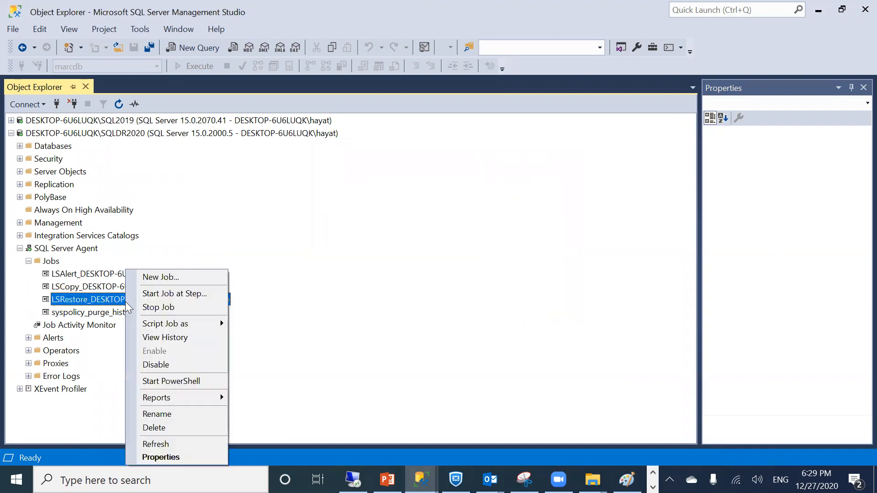
pyautogui.click(156, 295)
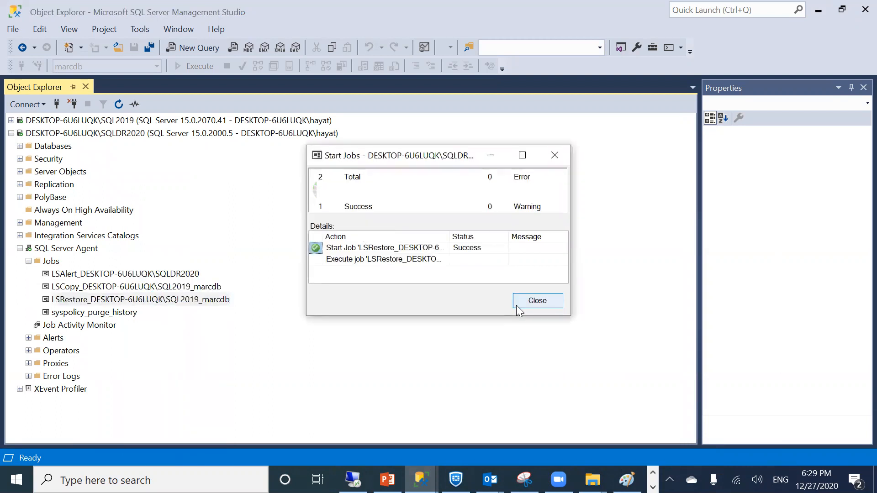
pyautogui.click(387, 479)
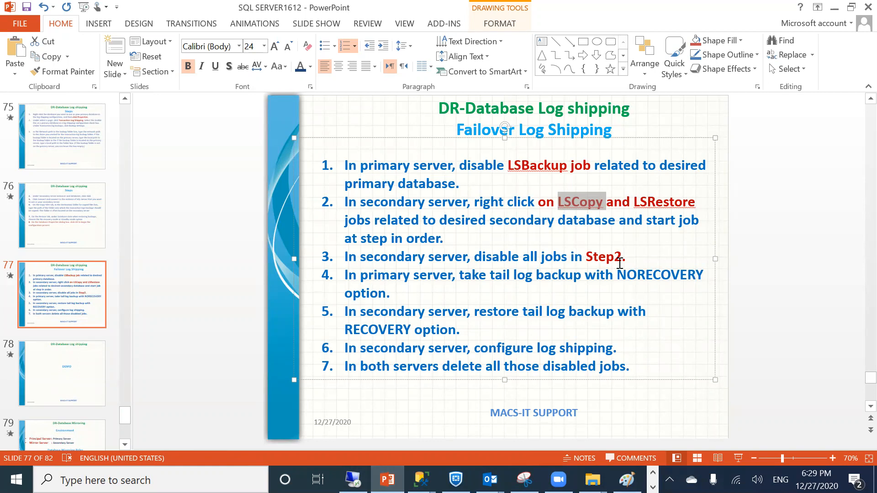
# Review slide 77's seven failover log-shipping steps, then minimize PowerPoint
pyautogui.click(577, 297)
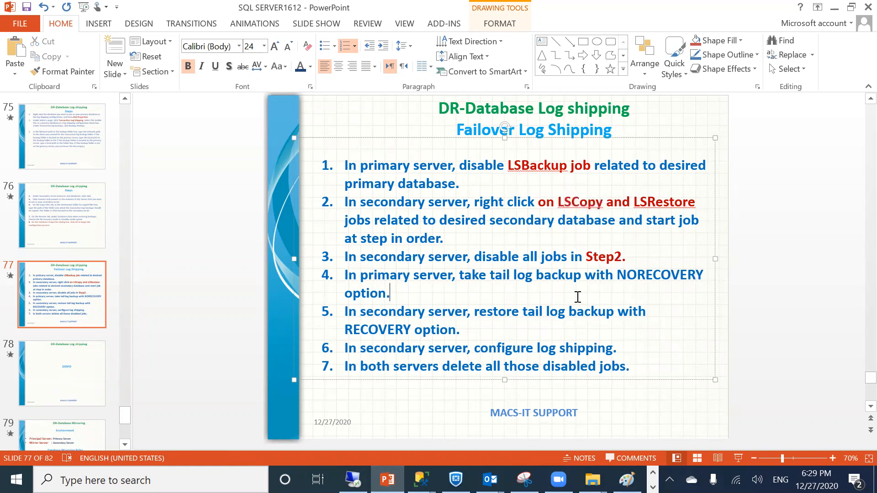
pyautogui.click(831, 11)
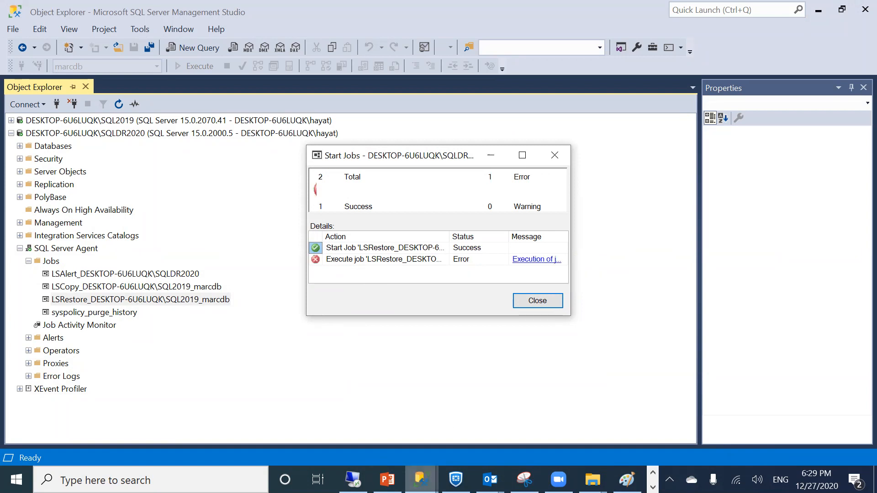
# Read the LSRestore execution failure message and close the start results
pyautogui.click(522, 260)
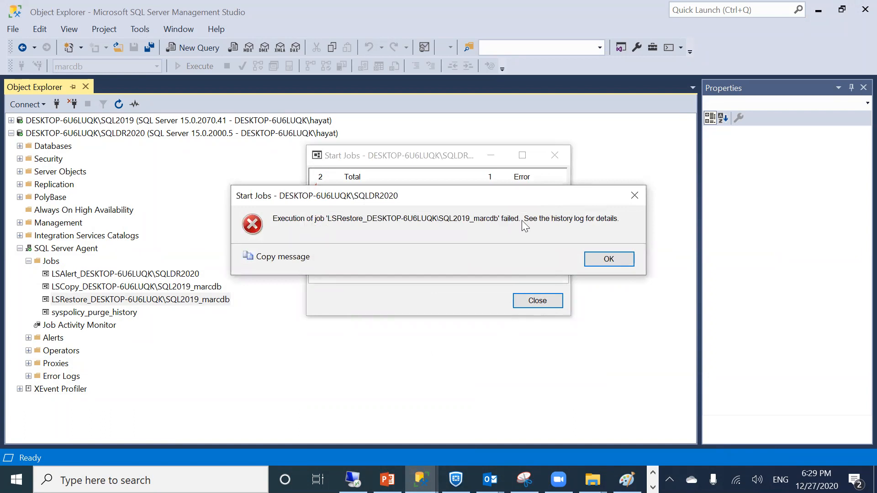
pyautogui.click(603, 260)
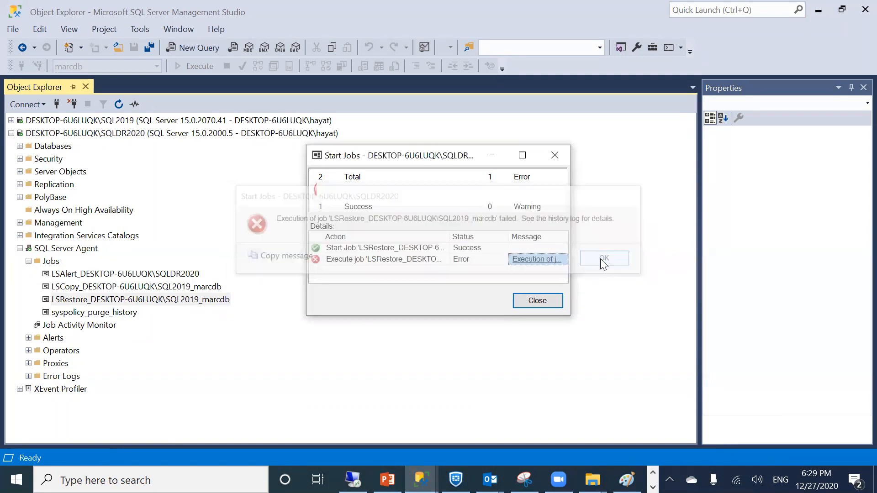
pyautogui.click(544, 303)
# Expand SQL2019, collapse its SQL Server Agent, and scroll to the LSRestore job
pyautogui.click(11, 121)
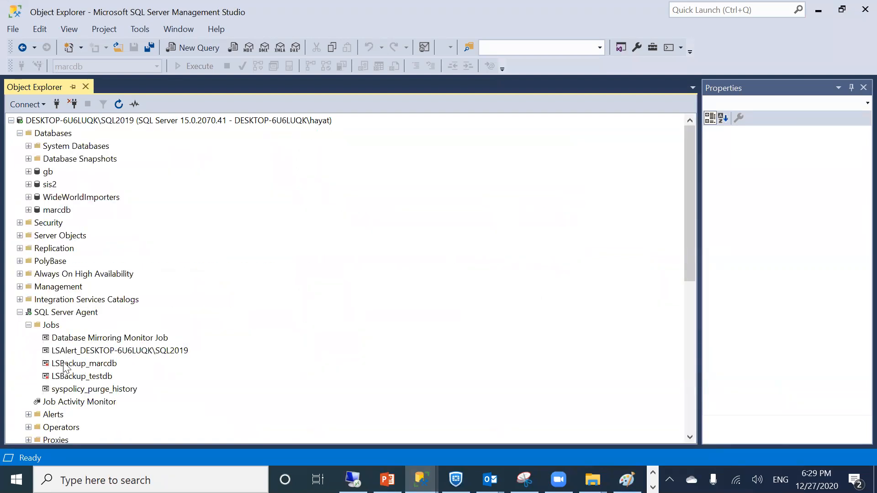
pyautogui.click(19, 313)
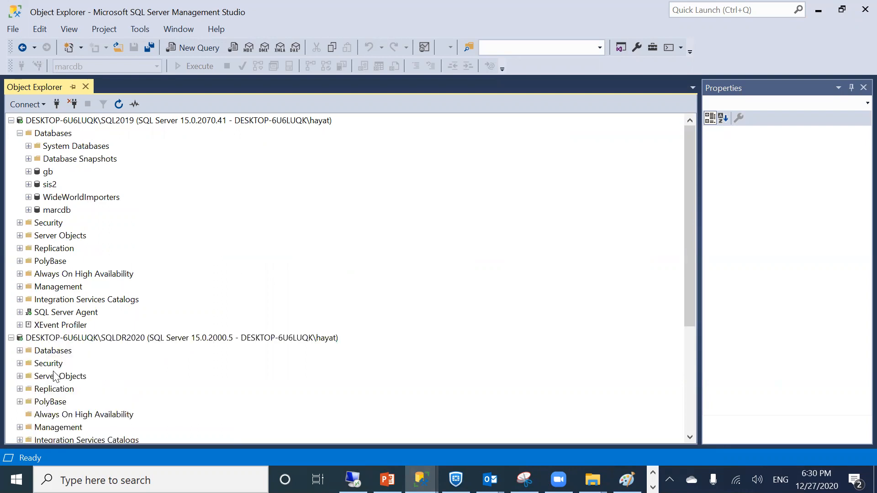
pyautogui.scroll(-3, 75, 353)
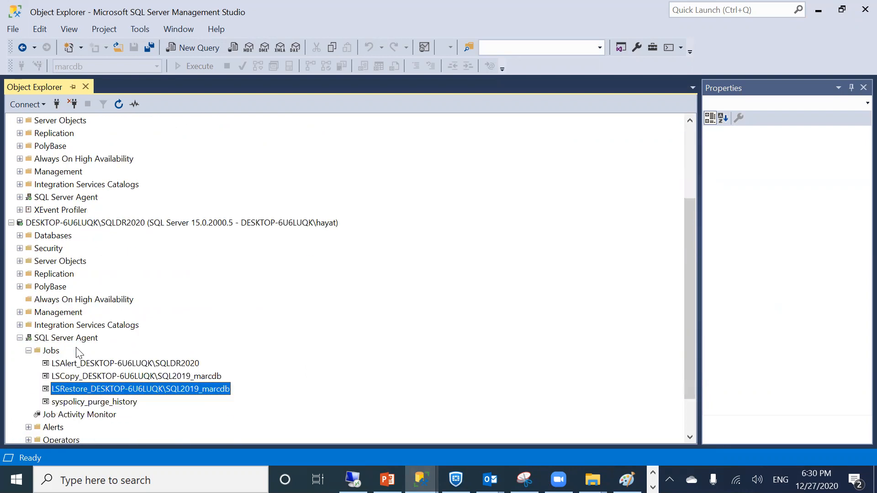
pyautogui.rightClick(68, 387)
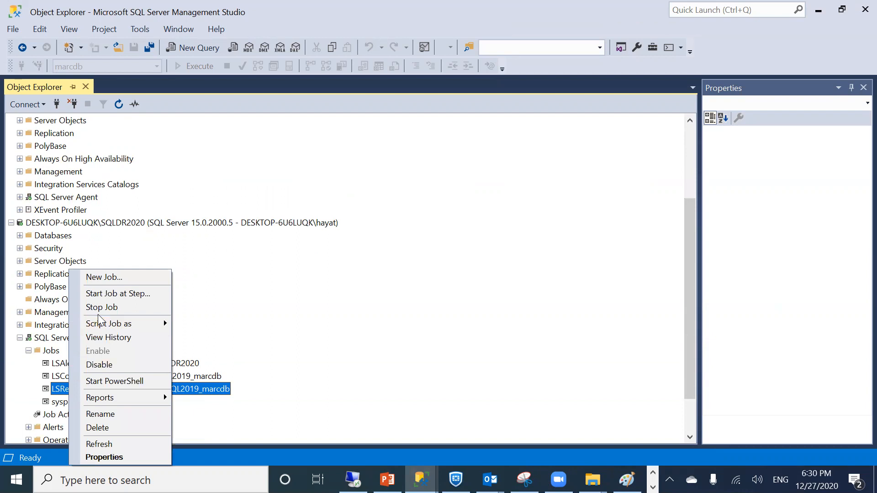
pyautogui.scroll(-2, 40, 380)
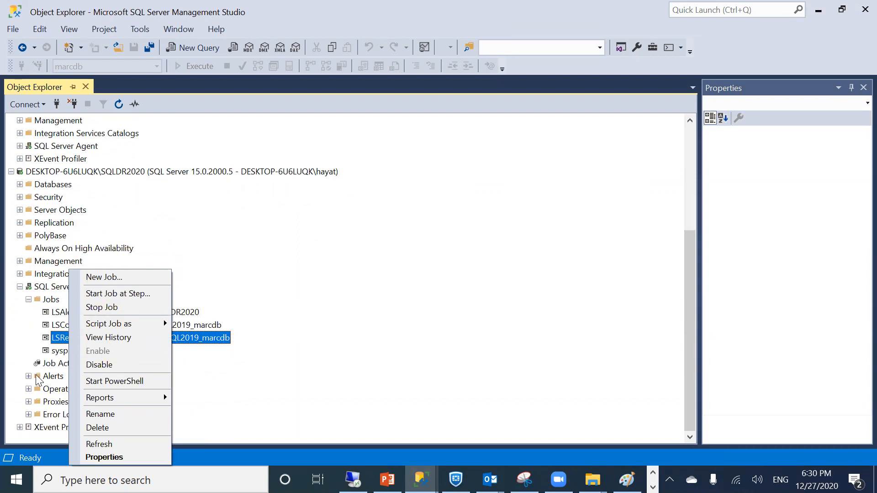
pyautogui.click(224, 421)
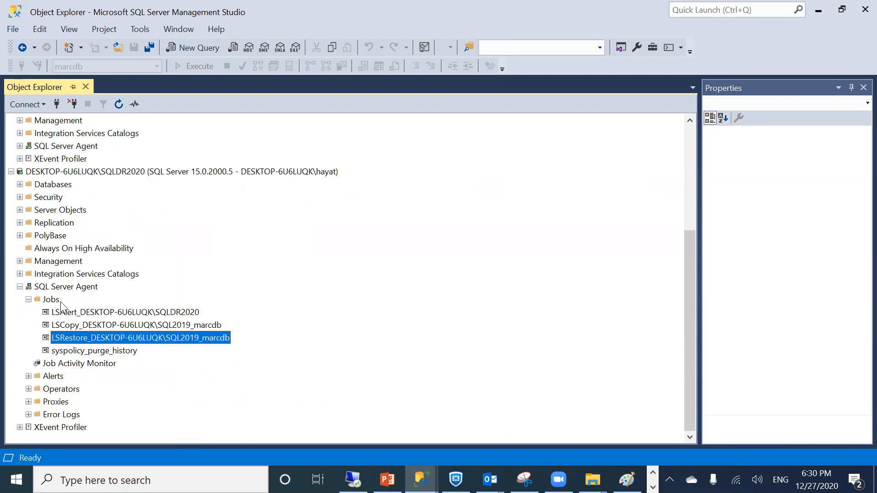
# Retry starting LSRestore, which fails with error 22022 because it is already running
pyautogui.rightClick(90, 340)
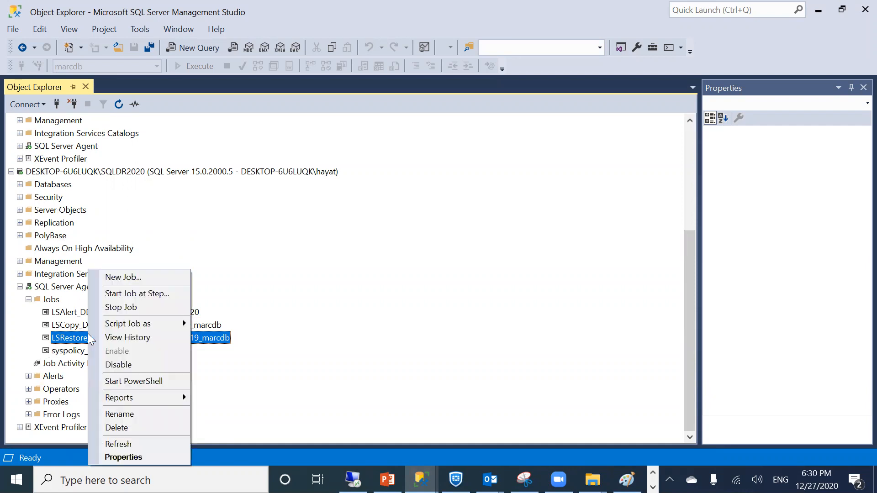
pyautogui.click(115, 295)
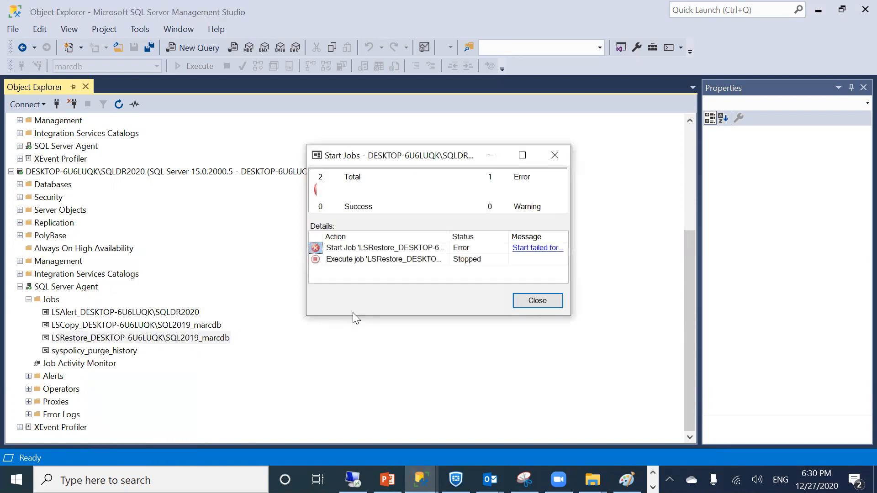
pyautogui.click(530, 248)
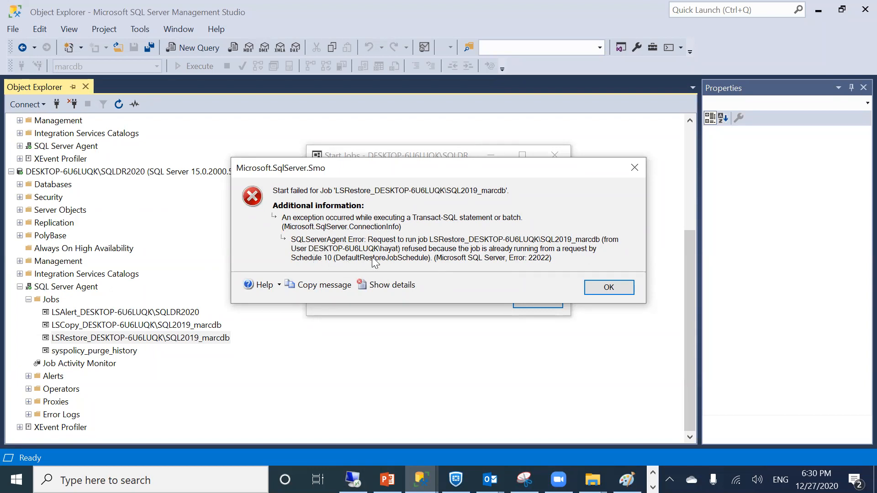
pyautogui.click(589, 289)
pyautogui.click(538, 301)
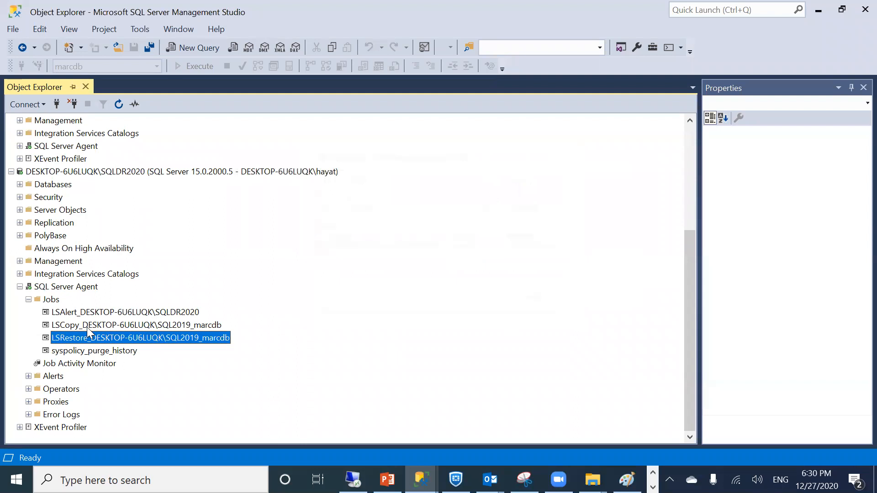
pyautogui.click(70, 324)
# Stop both the LSRestore and LSCopy jobs on SQLDR2020
pyautogui.rightClick(70, 324)
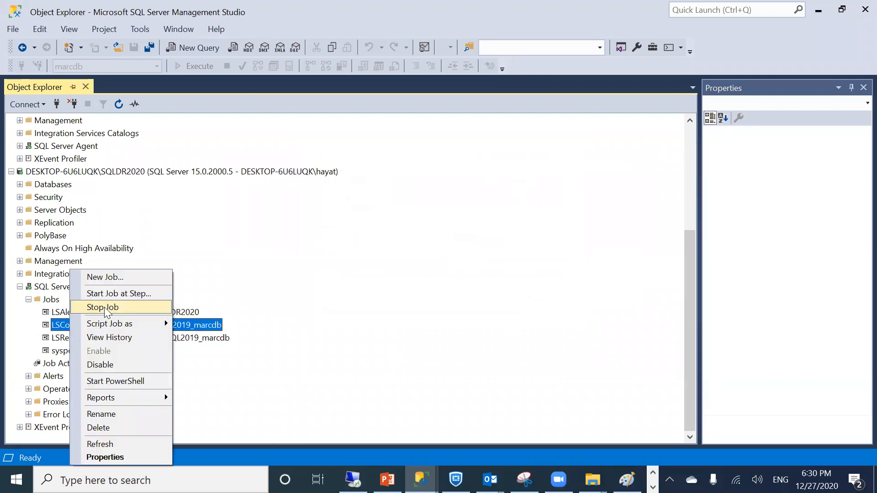
pyautogui.click(66, 338)
pyautogui.rightClick(66, 338)
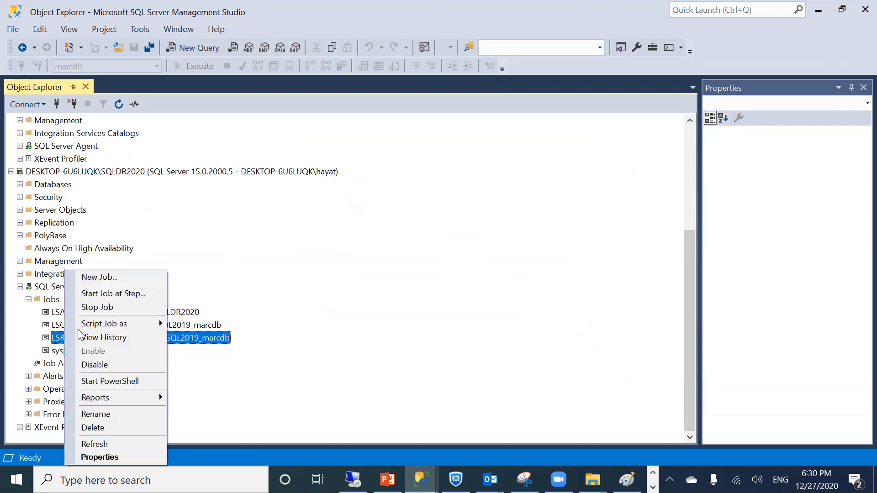
pyautogui.click(91, 307)
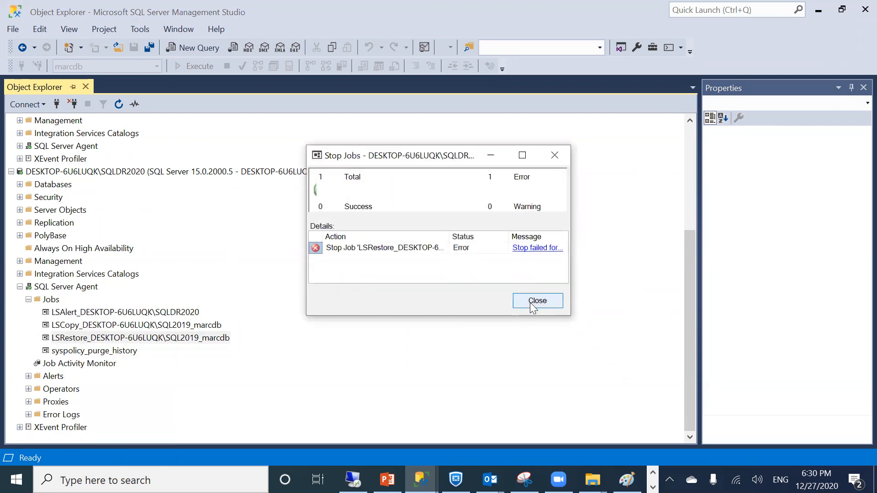
pyautogui.click(533, 307)
pyautogui.rightClick(94, 325)
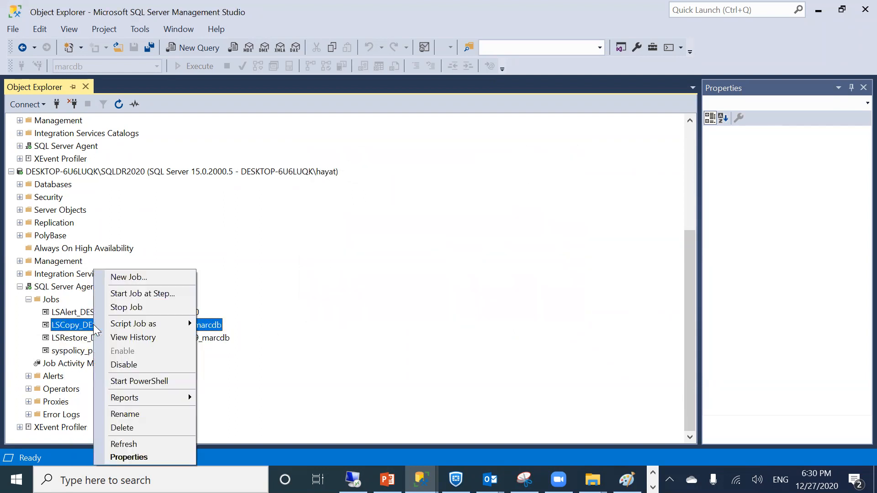
pyautogui.click(133, 307)
pyautogui.click(533, 303)
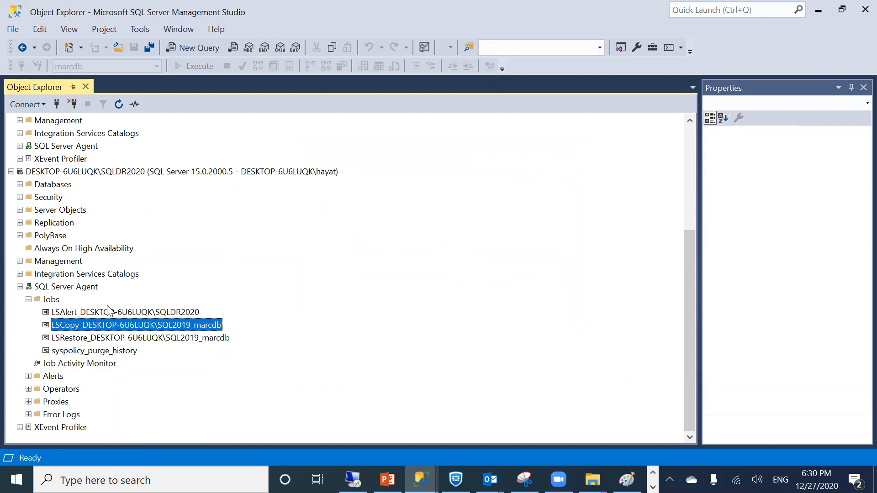
# Rerun LSCopy successfully, start LSRestore again, and return to the slides
pyautogui.rightClick(74, 325)
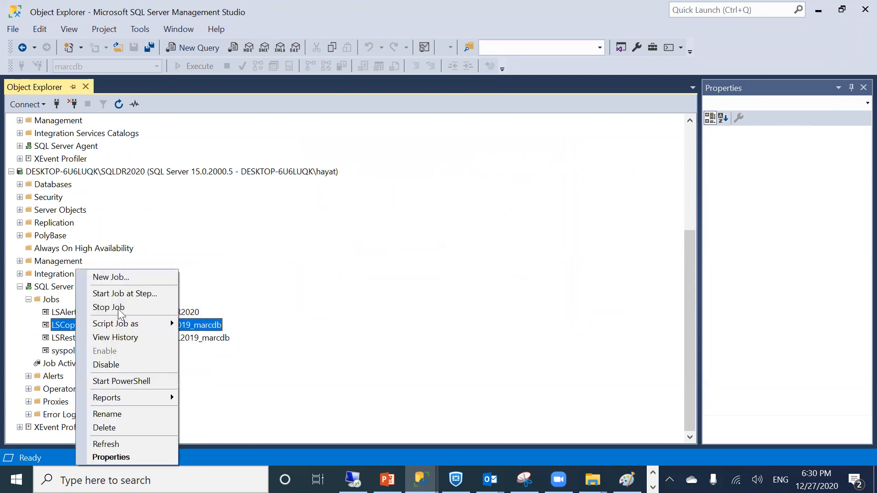
pyautogui.click(117, 293)
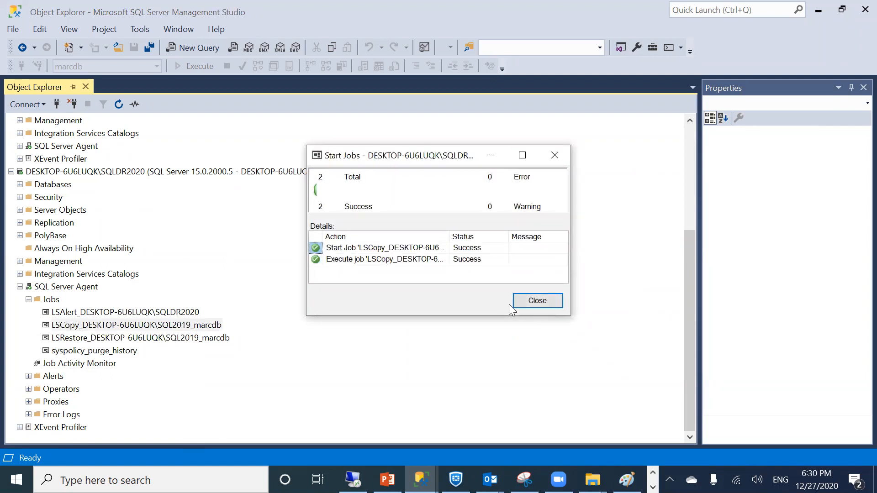
pyautogui.click(533, 300)
pyautogui.rightClick(178, 339)
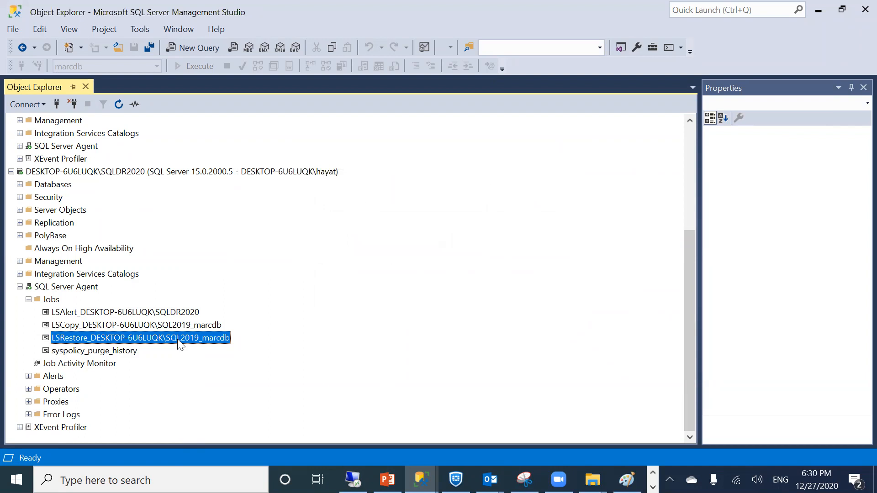
pyautogui.click(226, 296)
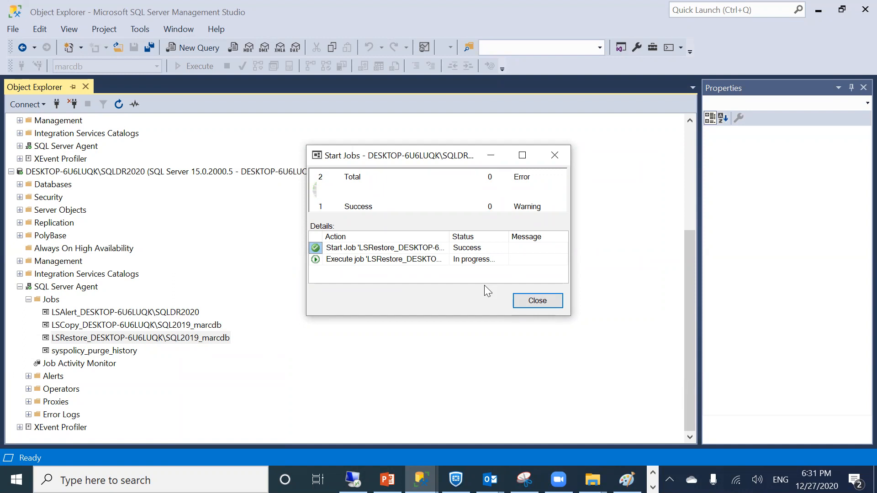
pyautogui.click(387, 479)
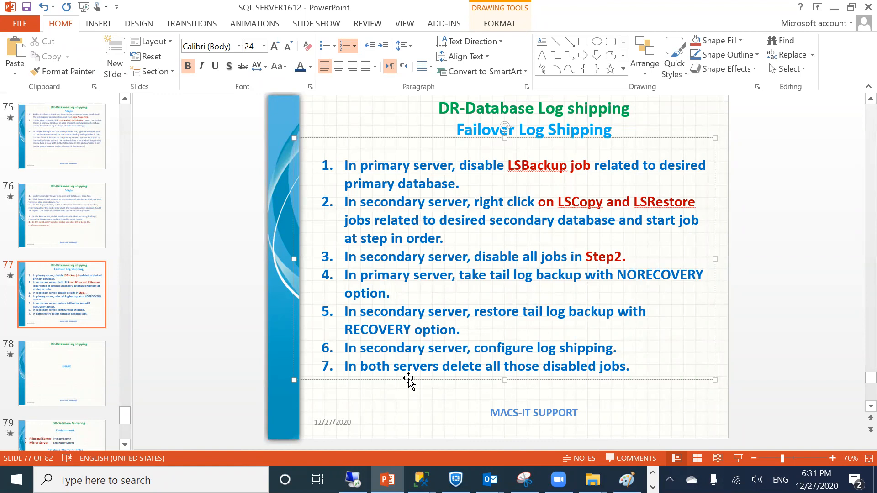
# Dismiss LSRestore's failure message, close Start Jobs, and return to Object Explorer
pyautogui.click(420, 479)
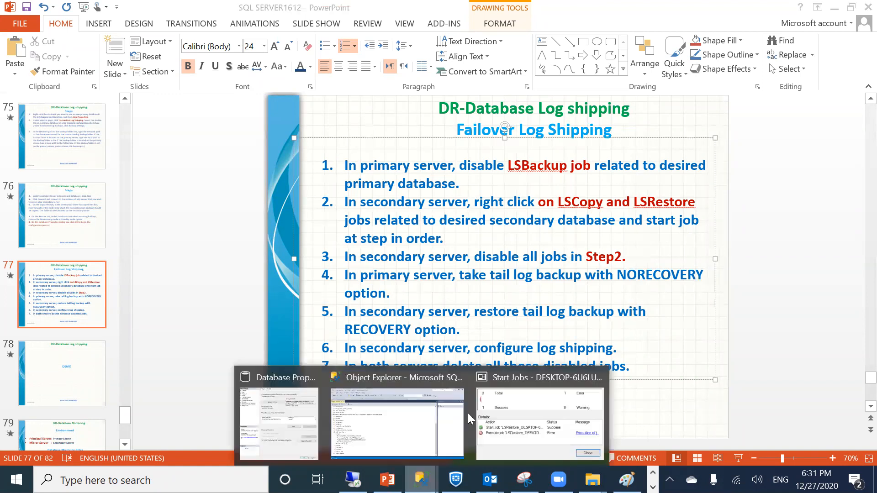
pyautogui.click(493, 416)
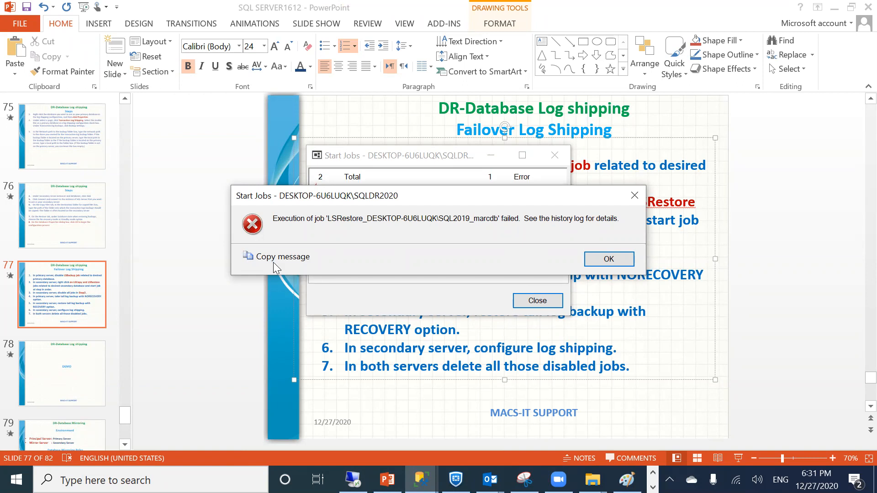
pyautogui.click(618, 257)
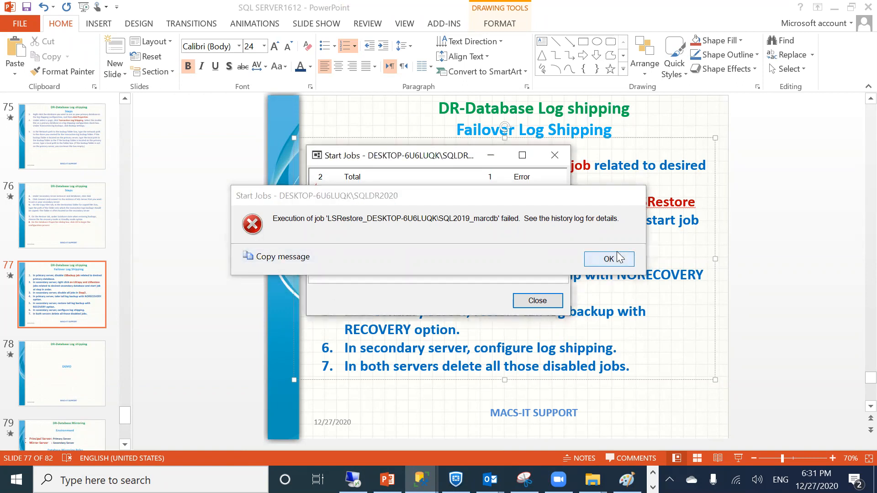
pyautogui.click(528, 298)
pyautogui.click(420, 480)
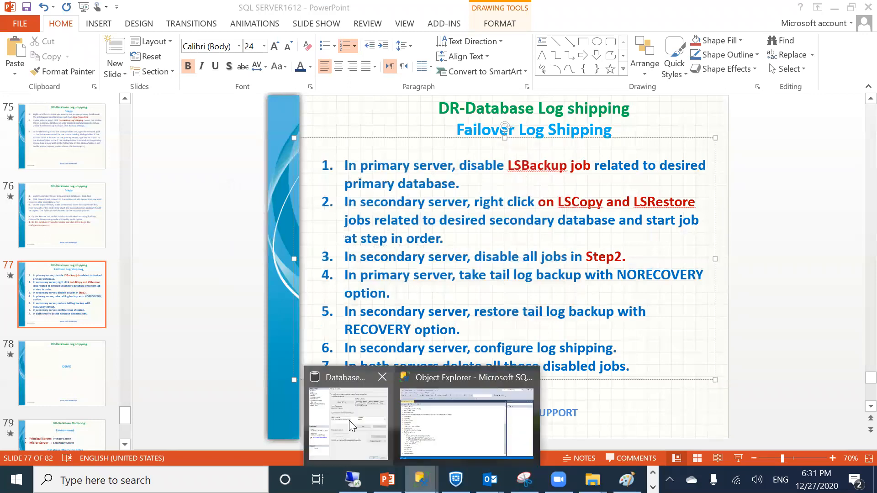
pyautogui.click(429, 424)
pyautogui.rightClick(78, 338)
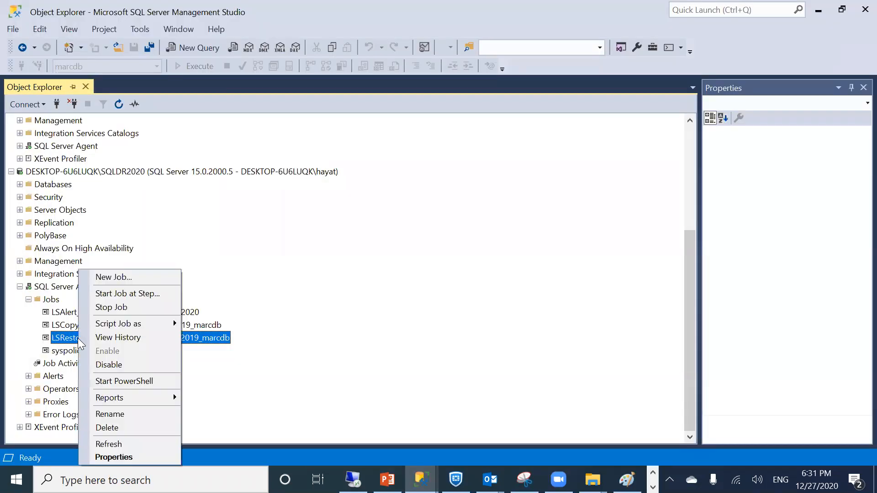
pyautogui.click(96, 337)
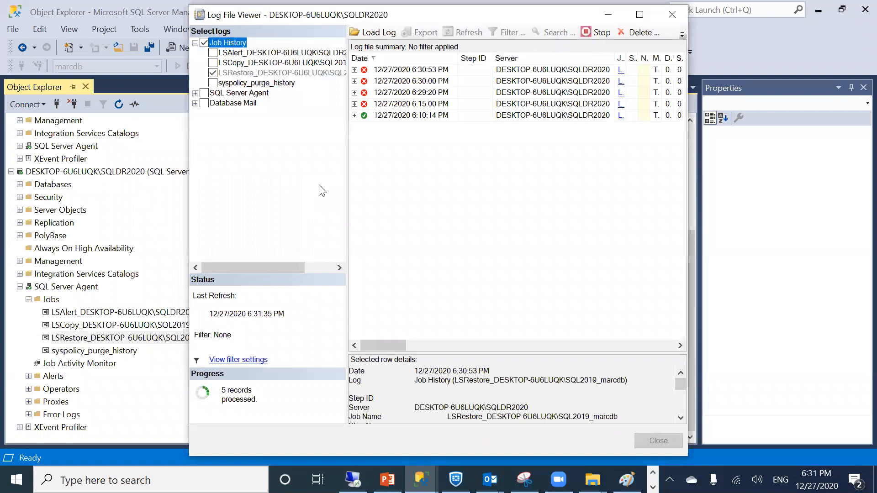
pyautogui.doubleClick(369, 70)
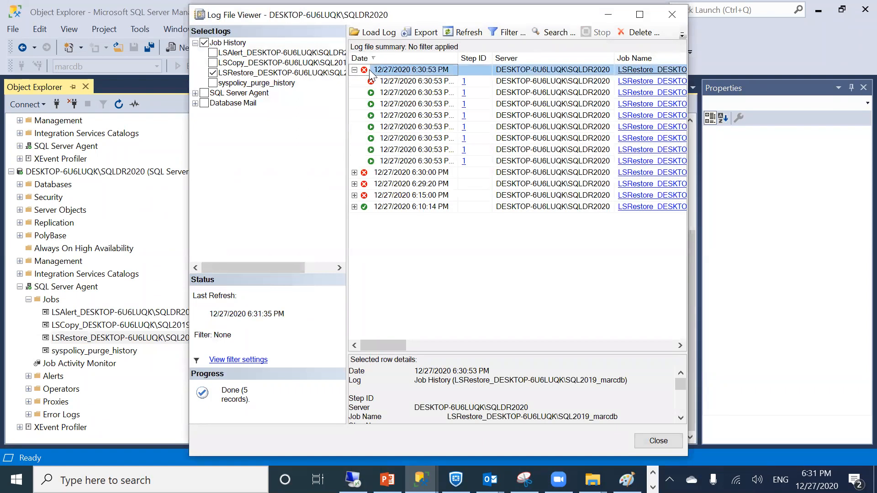
pyautogui.click(632, 73)
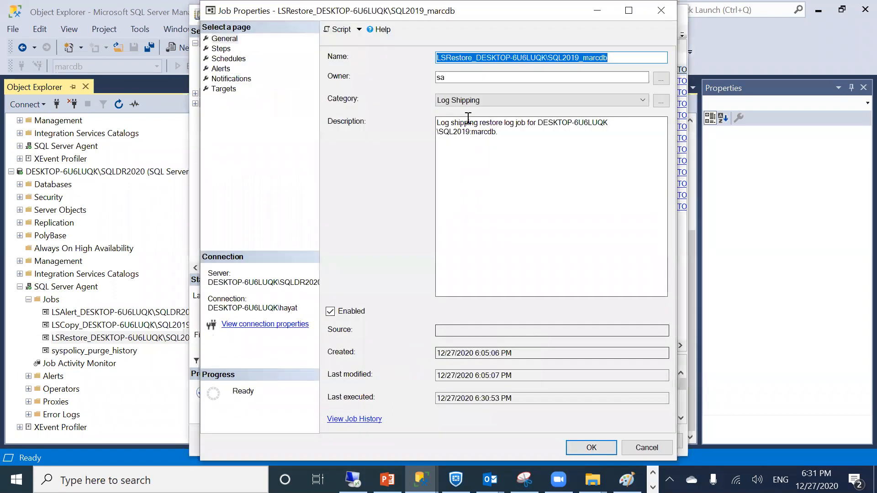
pyautogui.moveTo(517, 135); pyautogui.dragTo(428, 125)
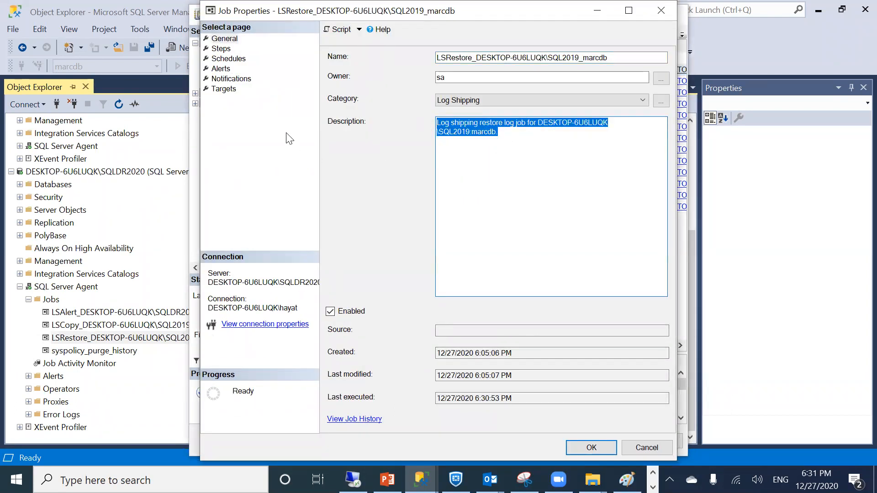
pyautogui.click(634, 442)
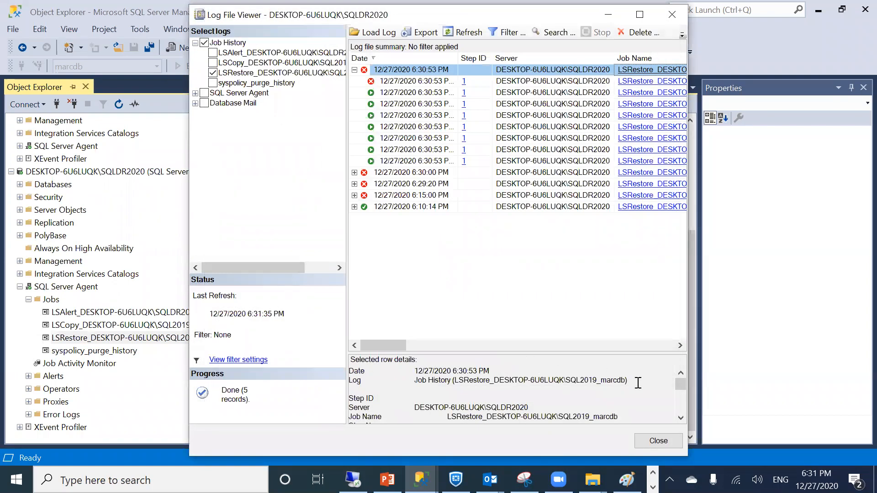
pyautogui.moveTo(680, 392); pyautogui.dragTo(680, 411)
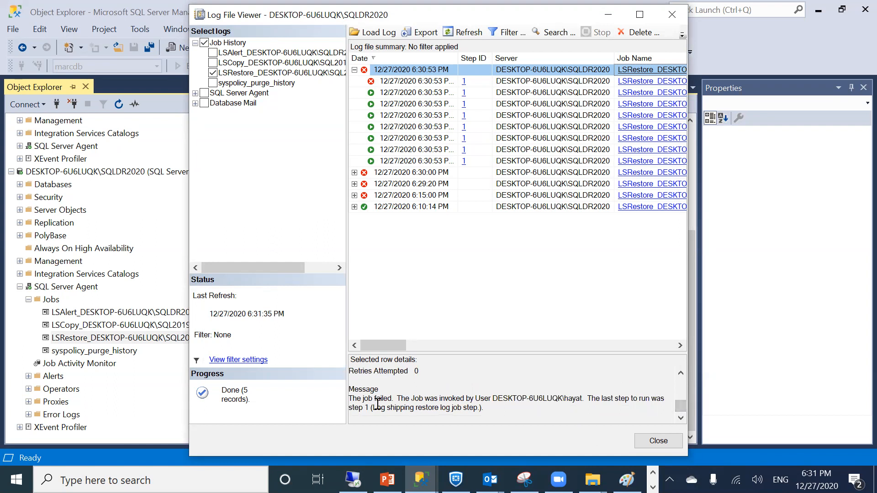
pyautogui.click(643, 440)
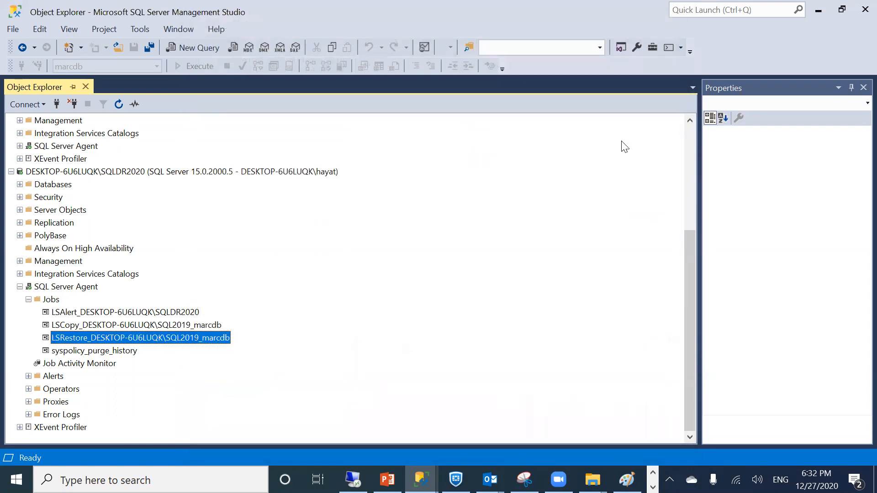
pyautogui.click(38, 300)
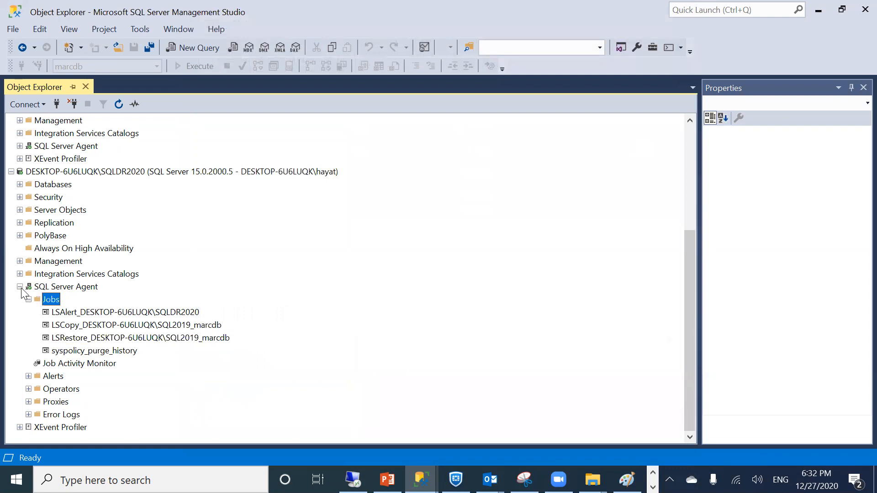
pyautogui.click(20, 286)
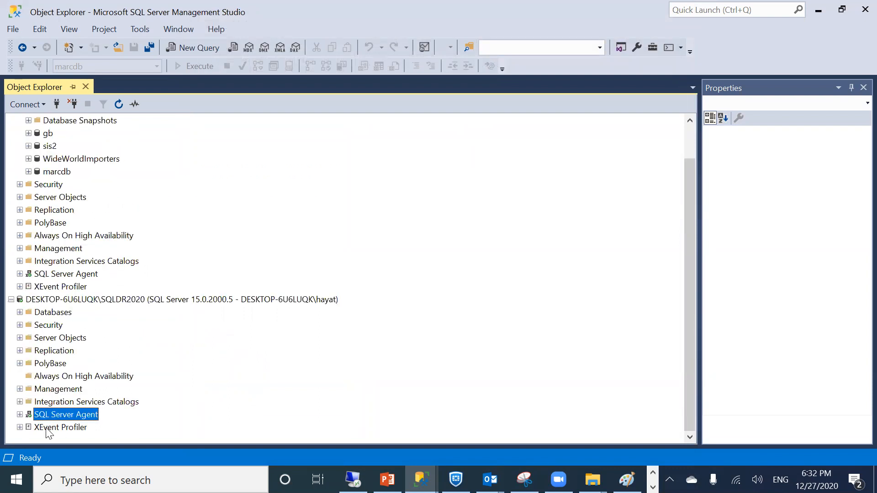
# Disable the LSRestore and LSCopy marcdb jobs under SQLDR2020's SQL Server Agent
pyautogui.click(19, 414)
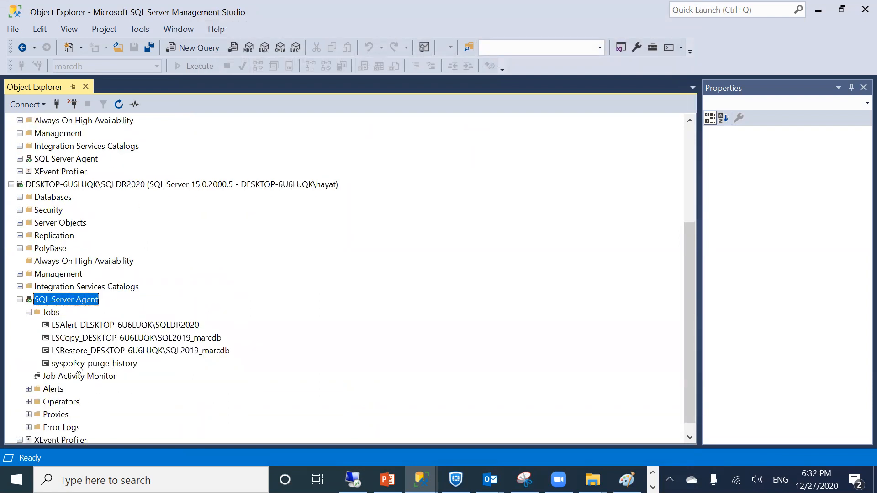
pyautogui.rightClick(76, 351)
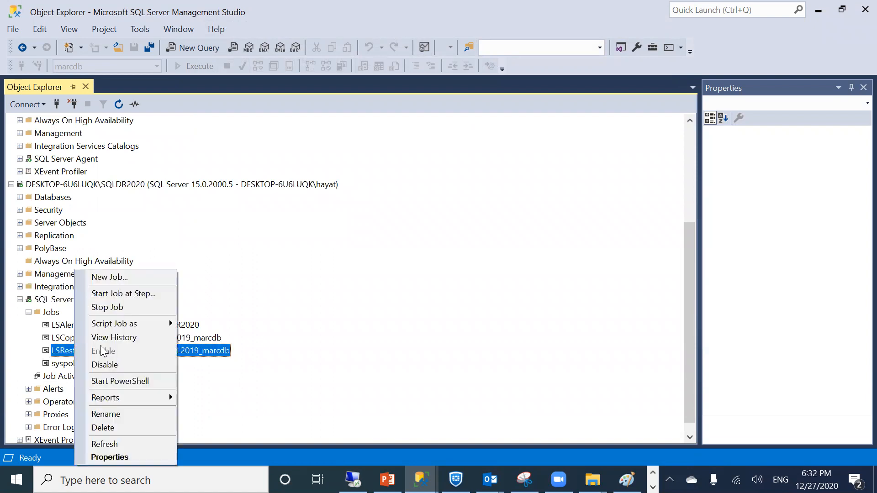
pyautogui.click(97, 364)
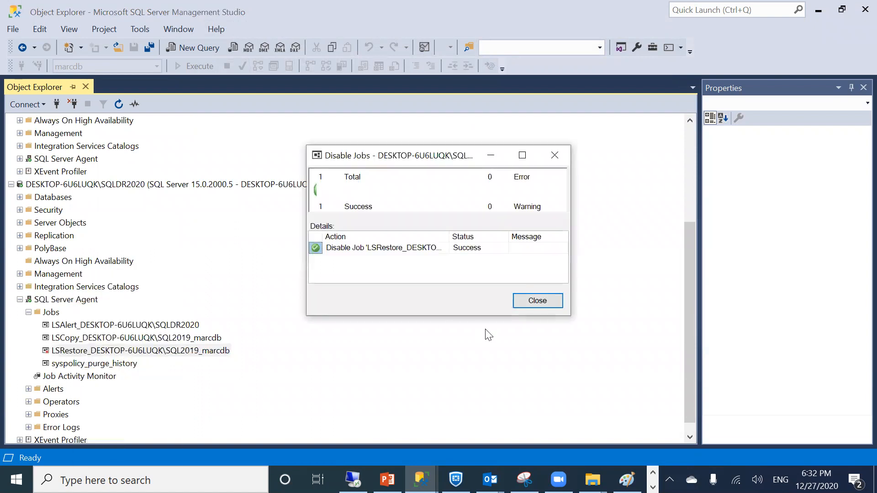
pyautogui.click(537, 299)
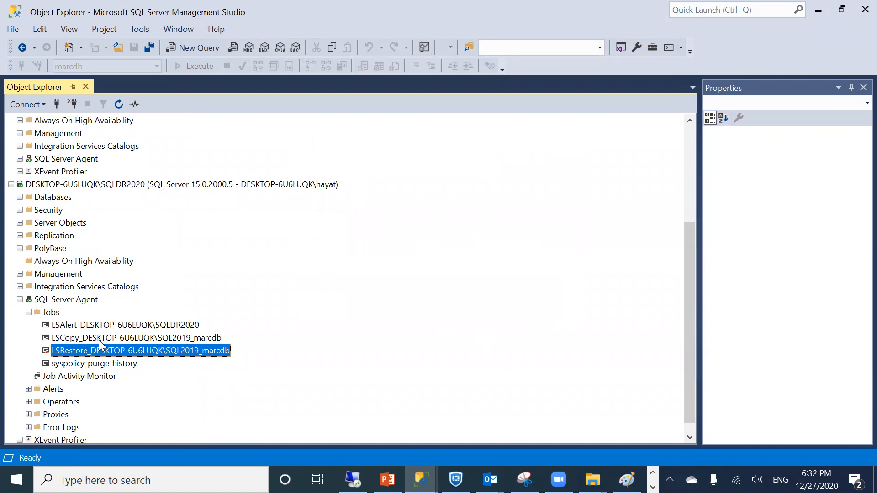
pyautogui.rightClick(99, 340)
pyautogui.click(128, 364)
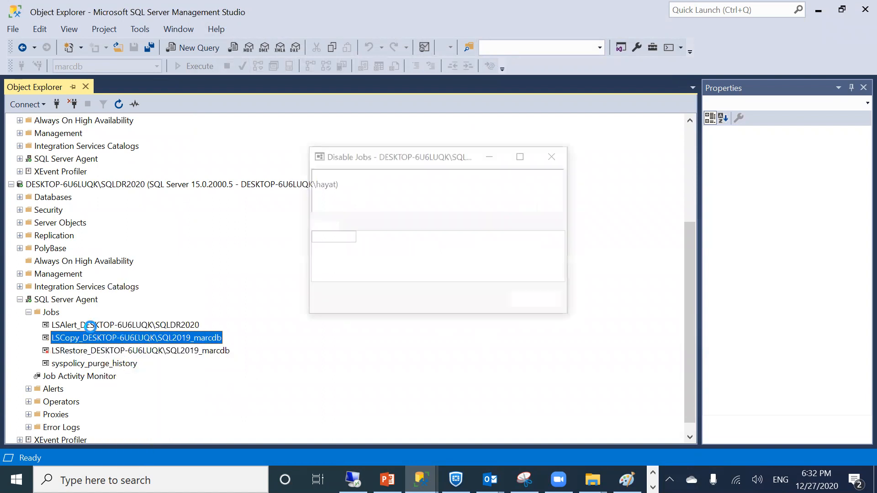
pyautogui.click(523, 302)
pyautogui.scroll(4, 137, 281)
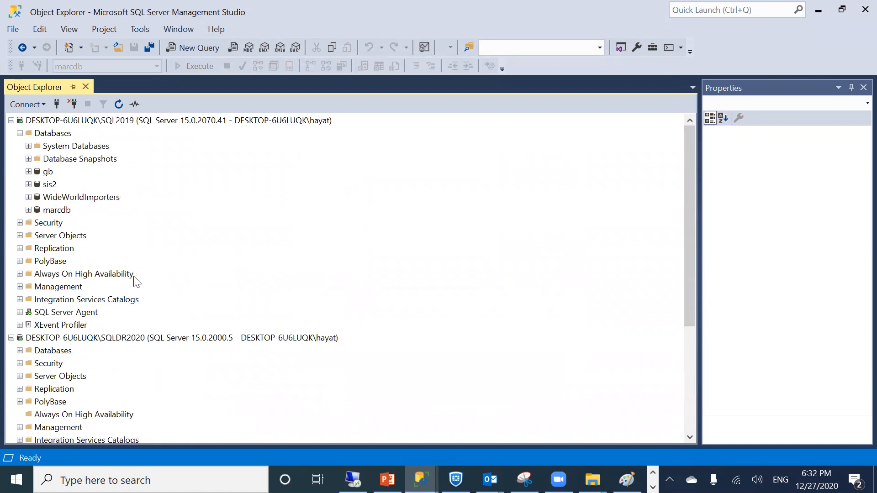
# Open the backup dialog for marcdb on SQL2019 and remove the old destination file
pyautogui.rightClick(65, 211)
pyautogui.moveTo(98, 252)
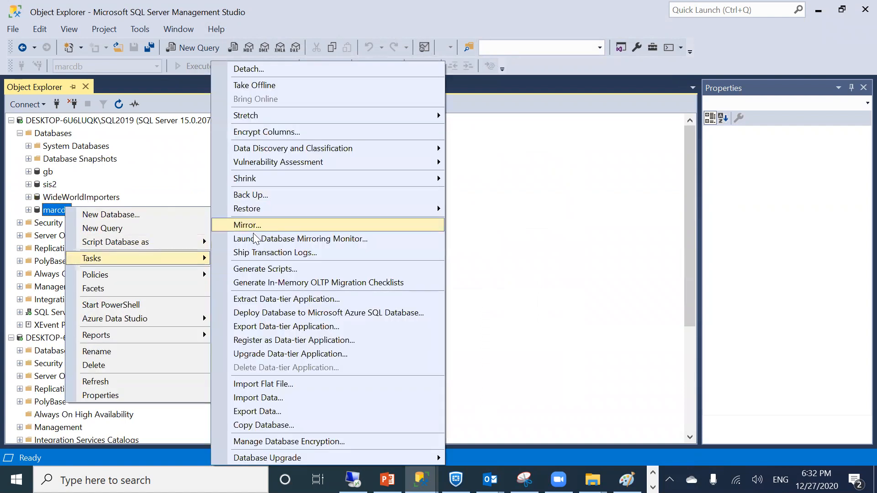
pyautogui.click(252, 196)
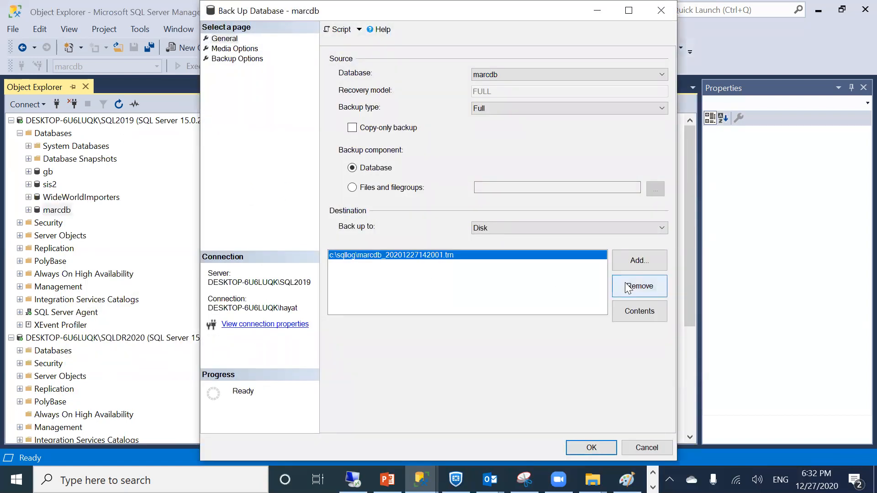
pyautogui.click(625, 284)
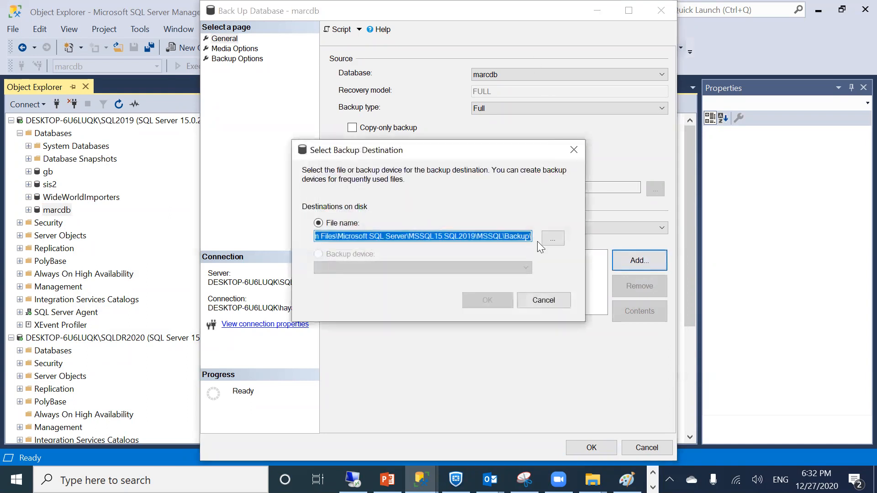
pyautogui.click(543, 299)
# Back up marcdb's transaction log to c:\sqllog\marcdb1.trn
pyautogui.click(487, 106)
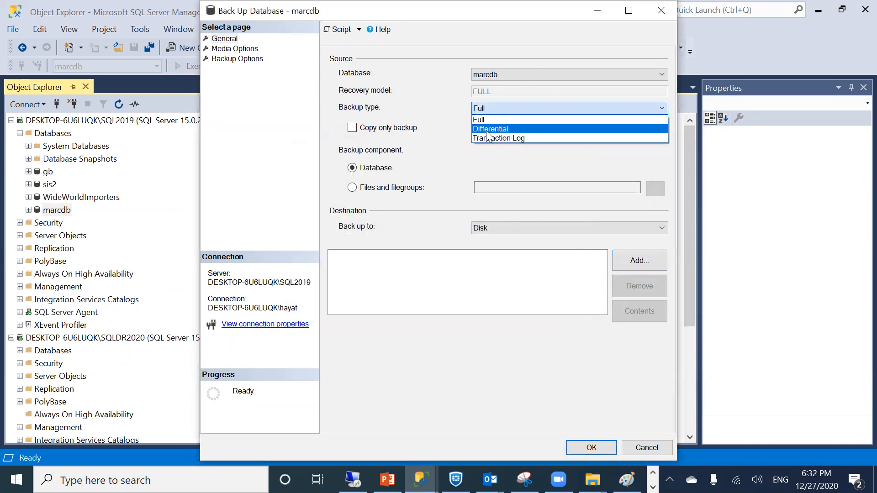
pyautogui.click(484, 138)
pyautogui.click(634, 270)
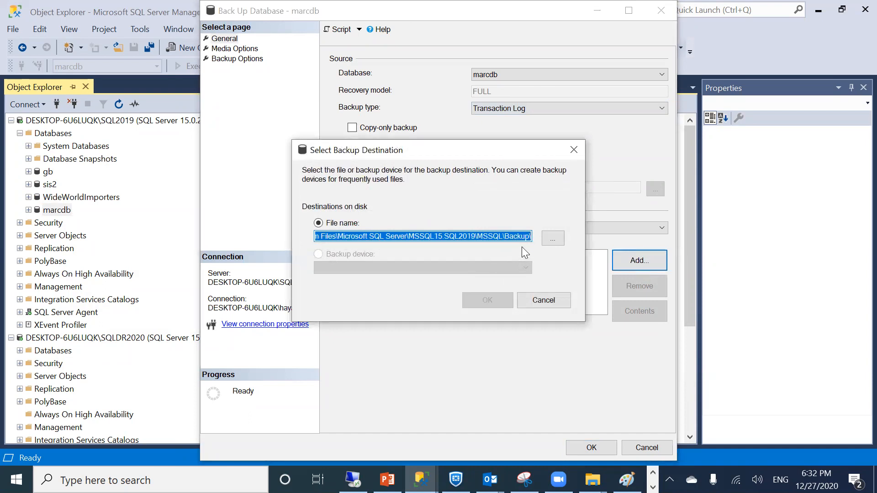
pyautogui.write('c:\\sqllog\\')
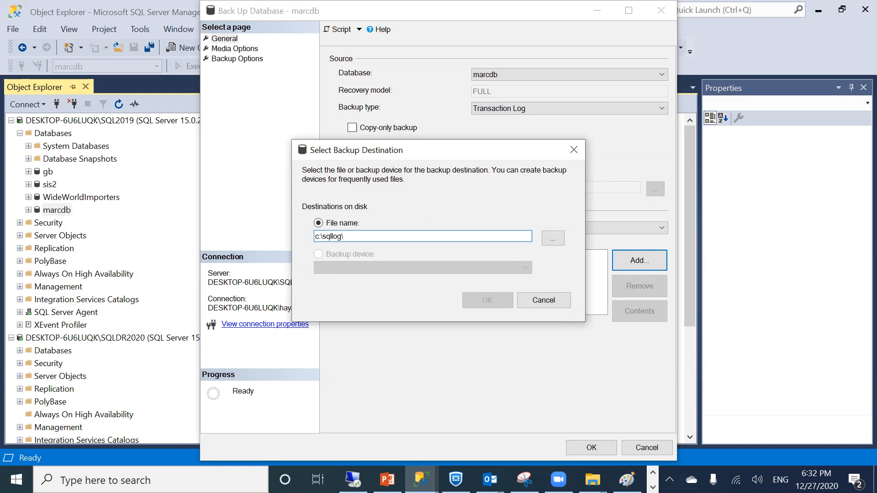
pyautogui.write('marc')
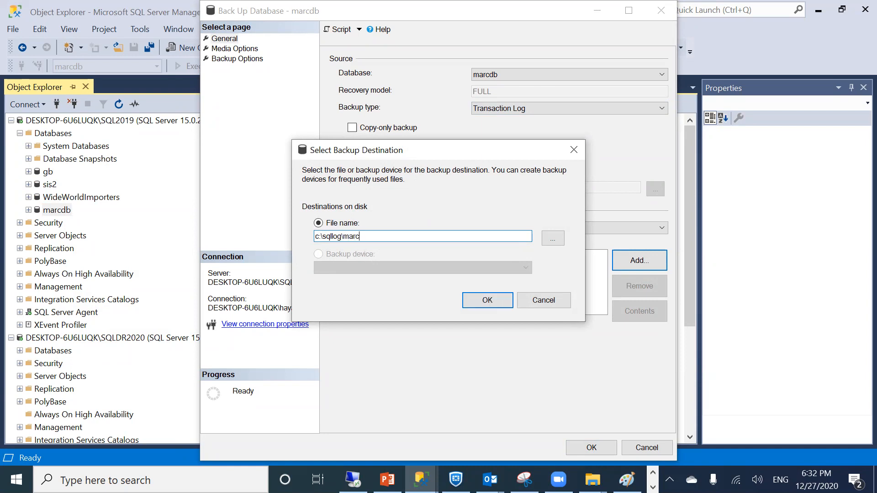
pyautogui.write('db.')
pyautogui.write('1.trn')
pyautogui.click(493, 302)
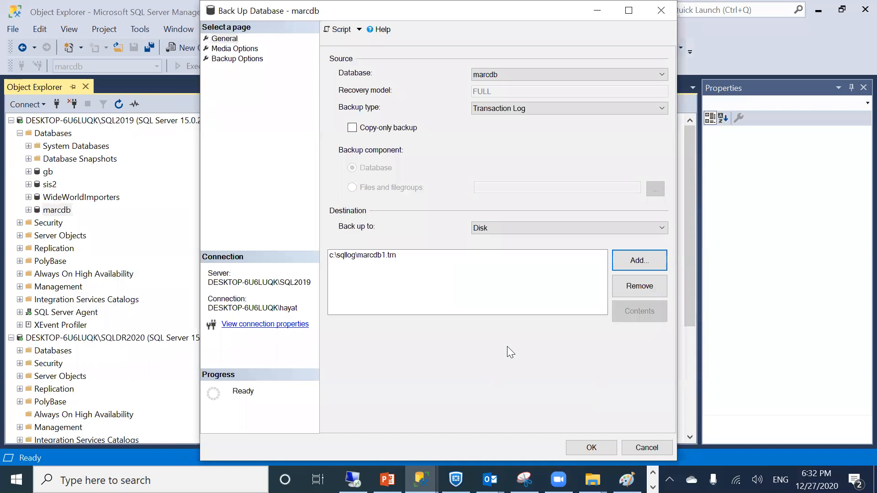
pyautogui.click(586, 447)
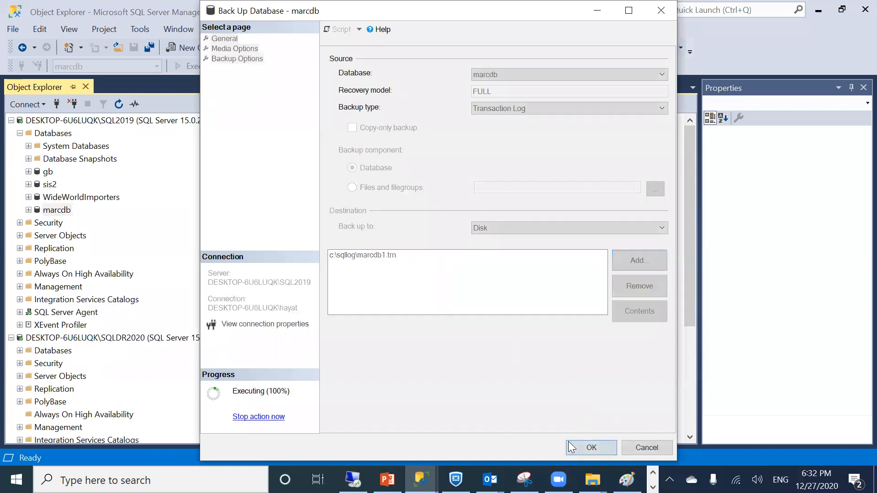
pyautogui.click(608, 261)
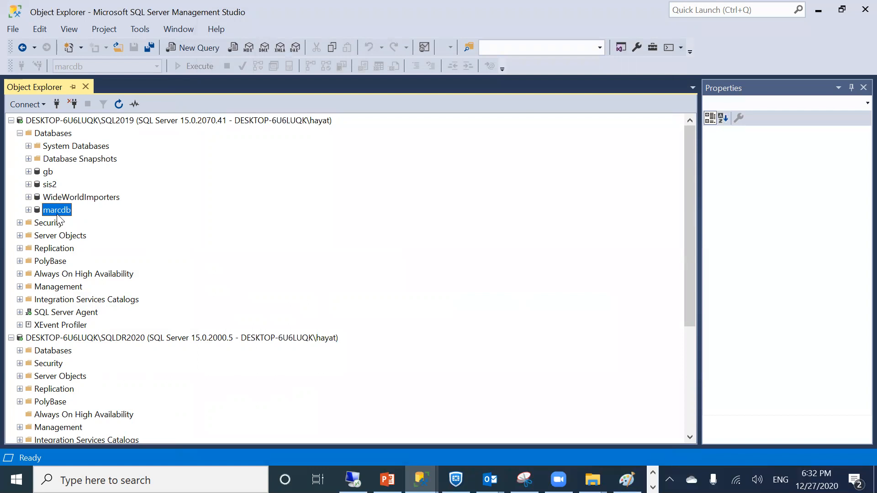
pyautogui.click(387, 480)
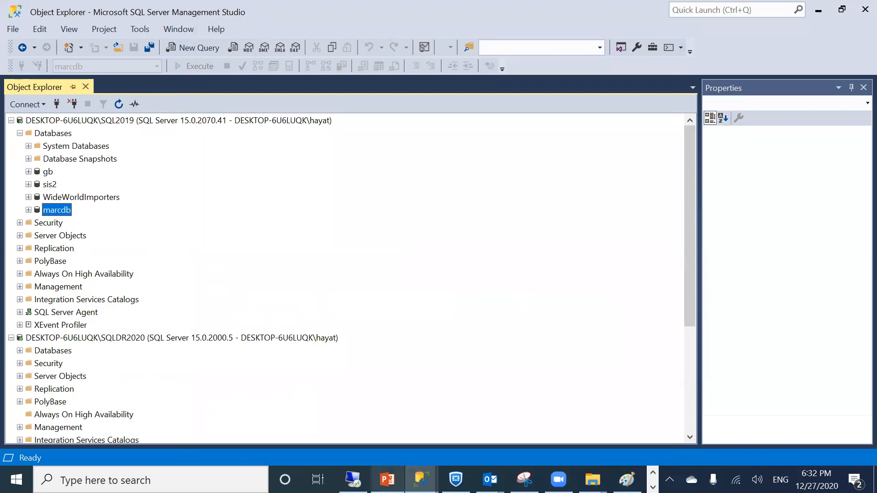
# Highlight LSBackup, the LSCopy/LSRestore jobs, and step 4's NORECOVERY tail log backup on slide 77
pyautogui.click(397, 293)
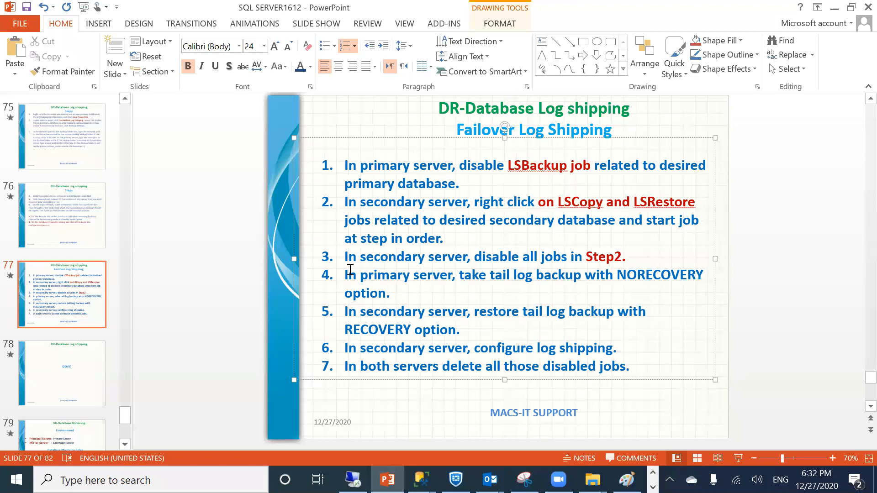
pyautogui.click(375, 165)
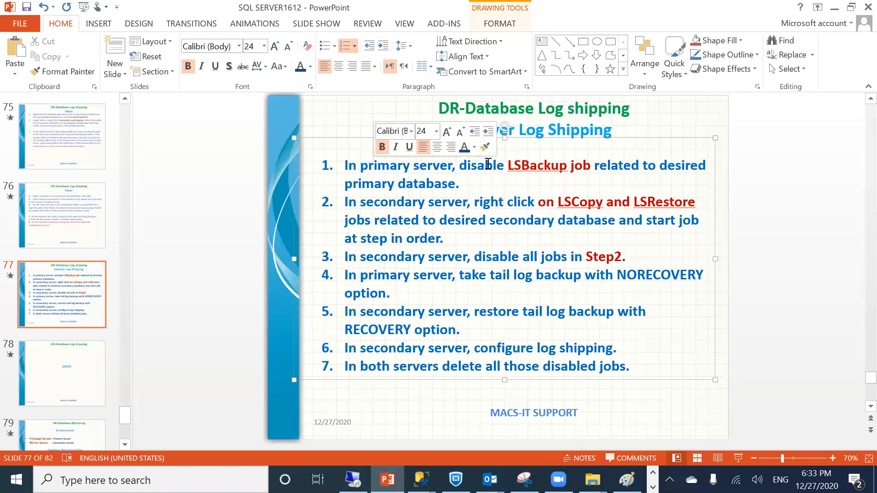
pyautogui.click(520, 165)
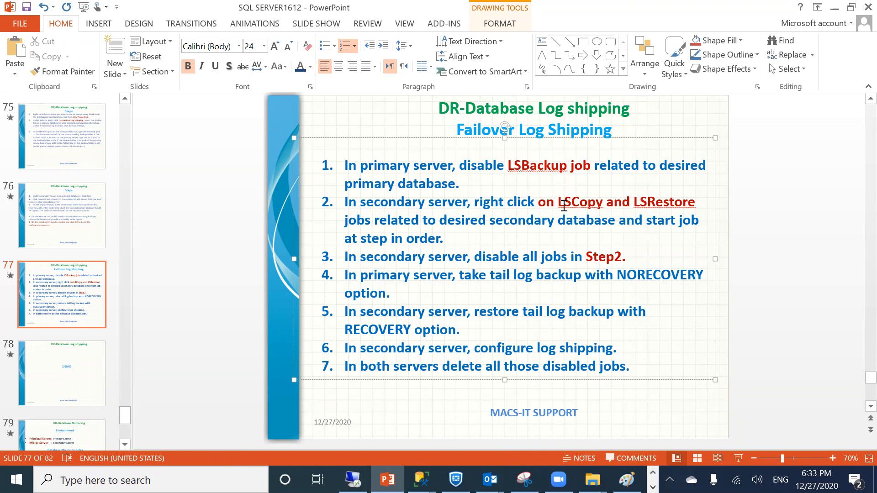
pyautogui.moveTo(563, 202); pyautogui.dragTo(595, 204)
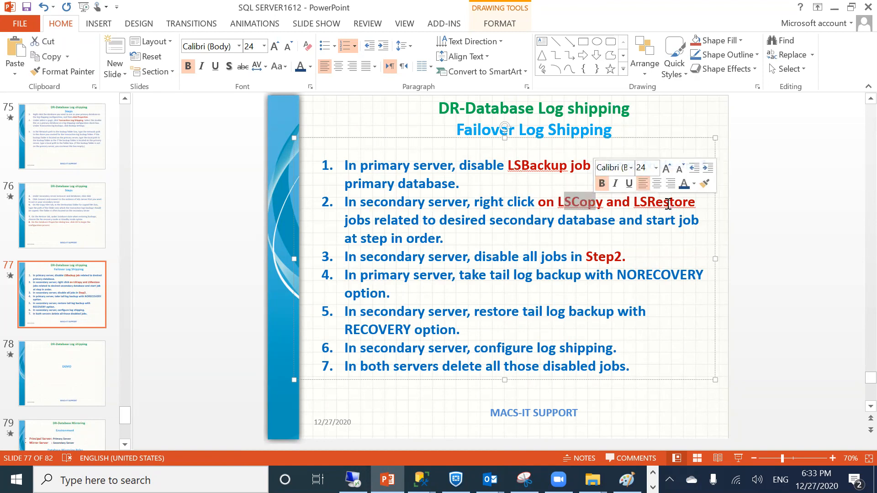
pyautogui.click(563, 202)
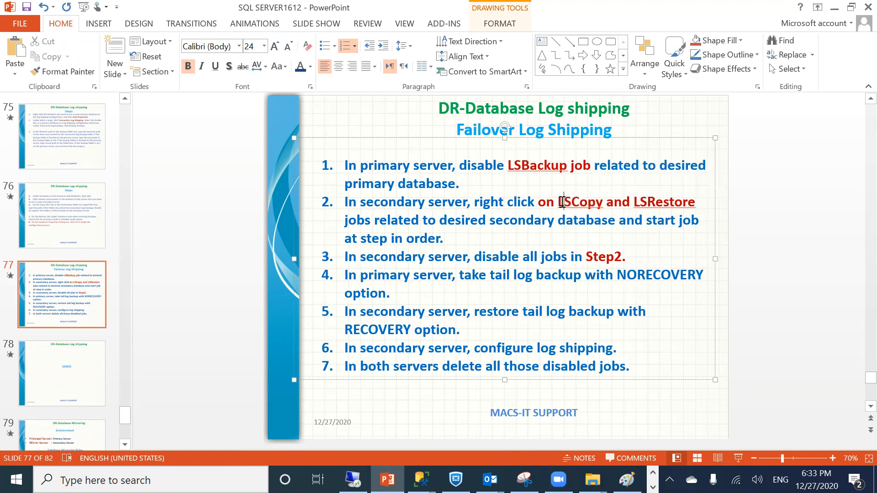
pyautogui.click(650, 198)
pyautogui.moveTo(540, 201); pyautogui.dragTo(683, 207)
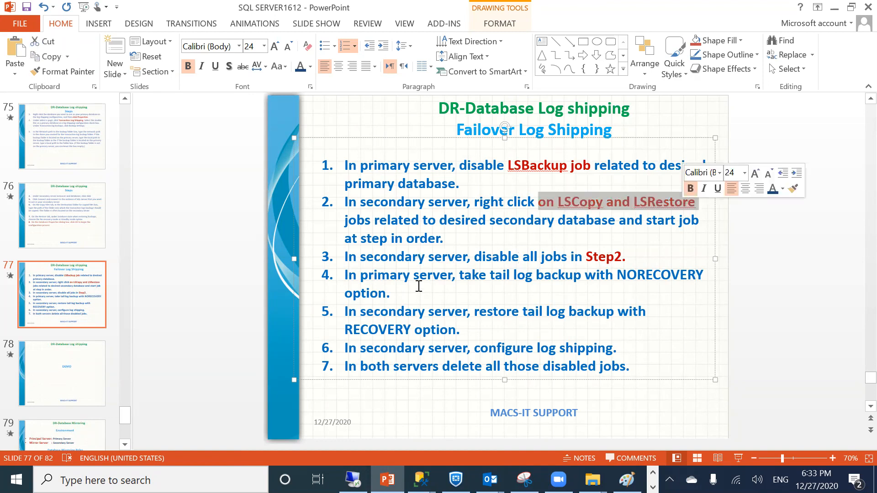
pyautogui.moveTo(340, 278); pyautogui.dragTo(422, 301)
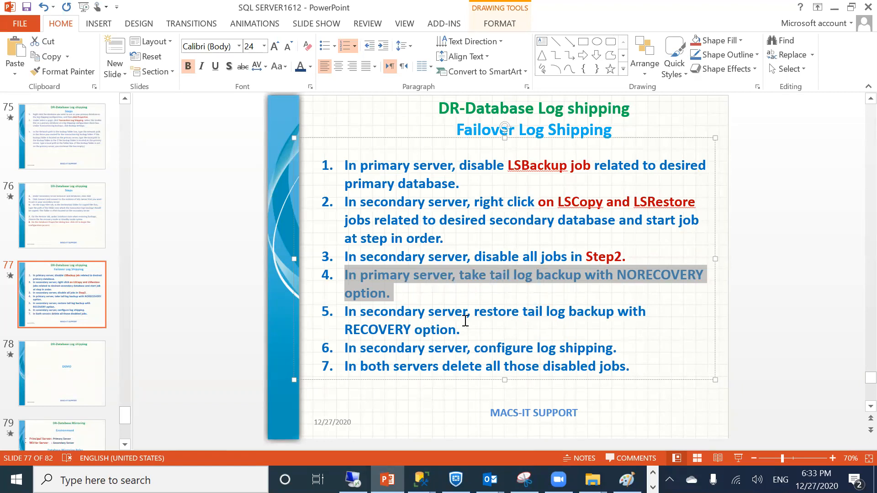
pyautogui.click(833, 8)
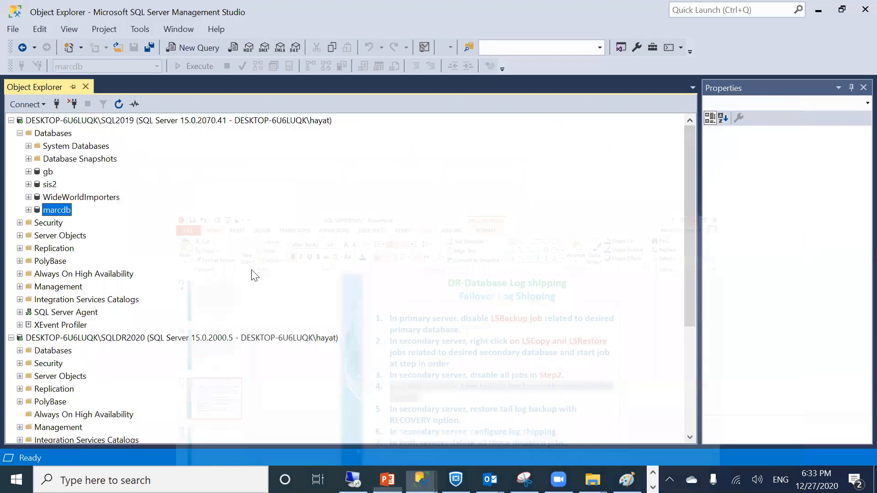
# Open a Transaction Log restore for marcdb on SQLDR2020
pyautogui.rightClick(44, 351)
pyautogui.click(20, 350)
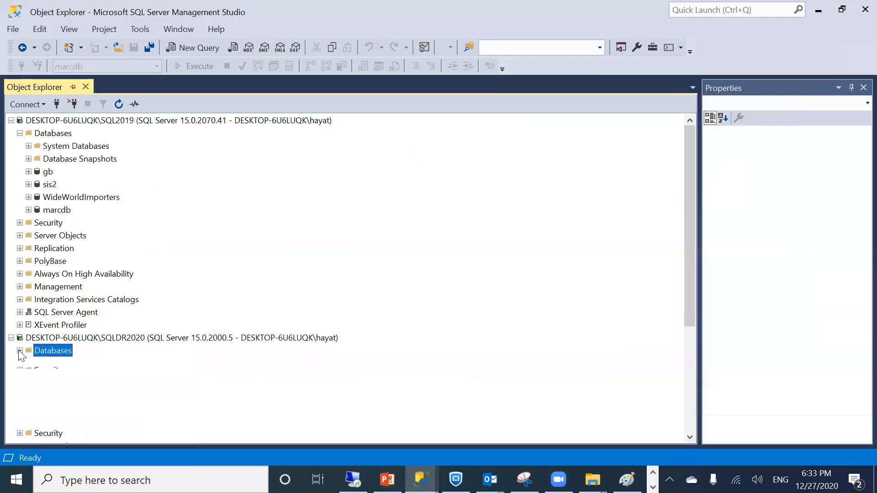
pyautogui.rightClick(62, 312)
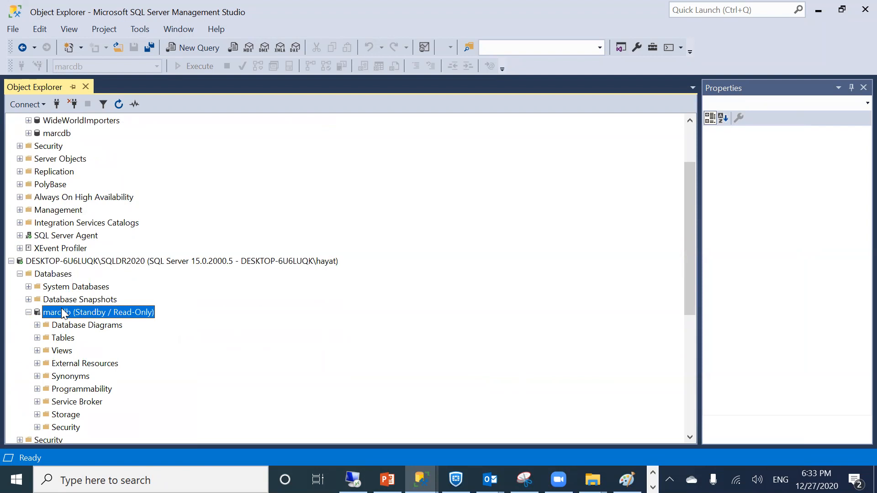
pyautogui.moveTo(88, 318)
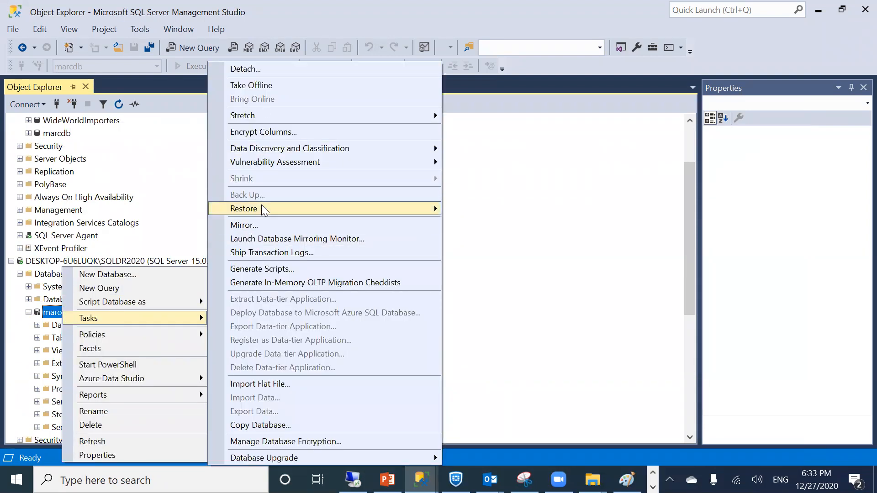
pyautogui.moveTo(262, 206)
pyautogui.click(484, 238)
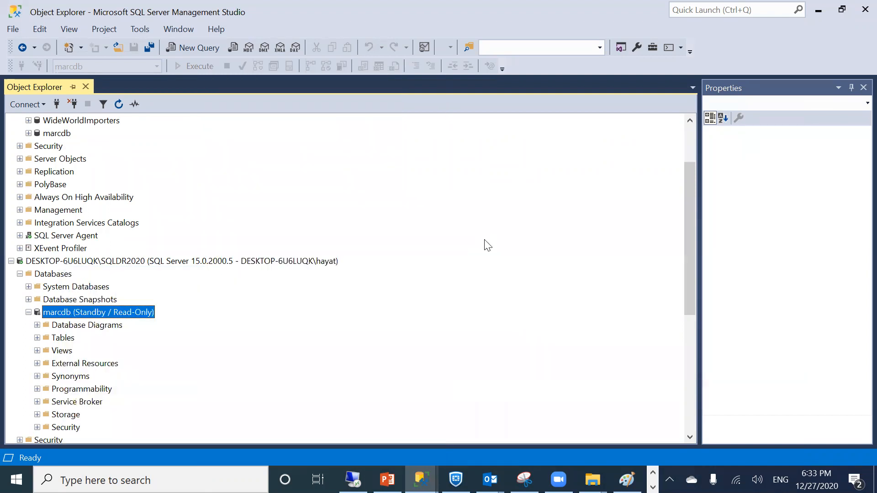
# Restore from device c:\sqllog\marcdb1.trn using RESTORE WITH RECOVERY
pyautogui.click(350, 150)
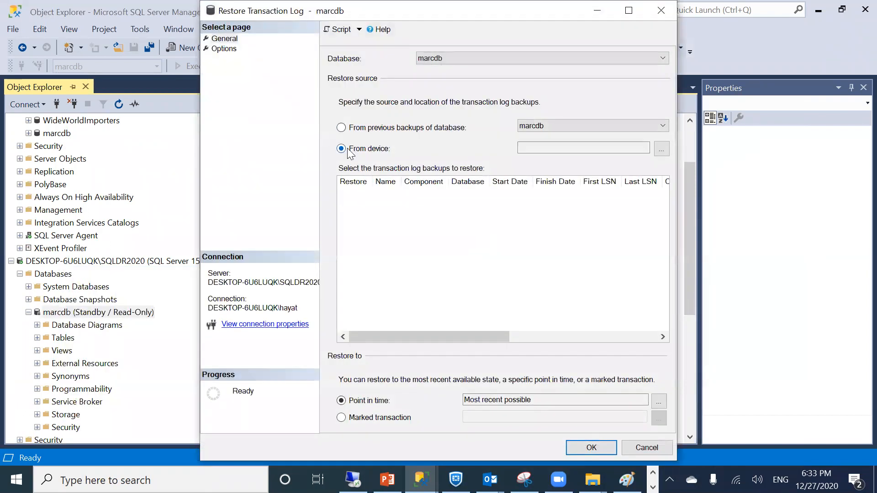
pyautogui.click(661, 149)
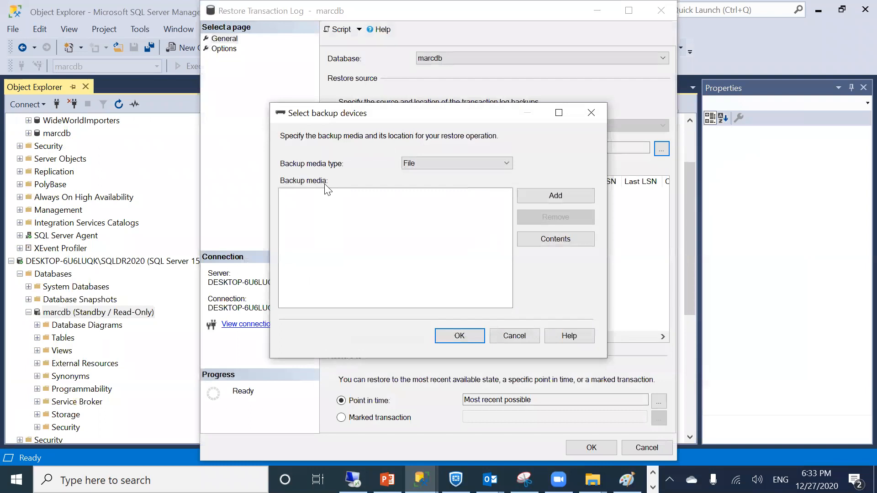
pyautogui.click(536, 197)
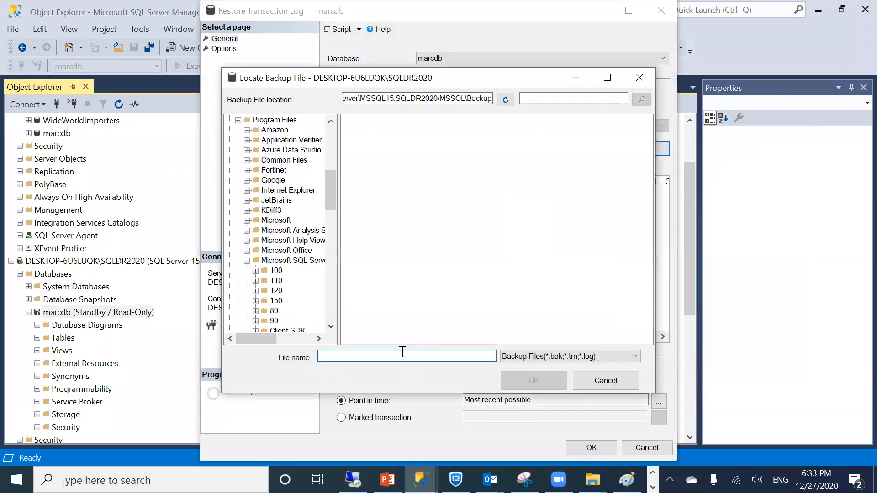
pyautogui.tripleClick(350, 95)
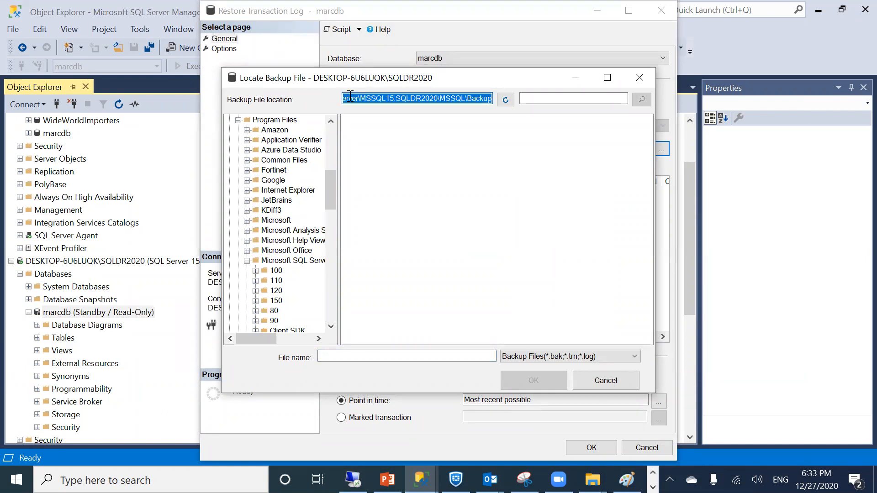
pyautogui.write('c:\\sqllog')
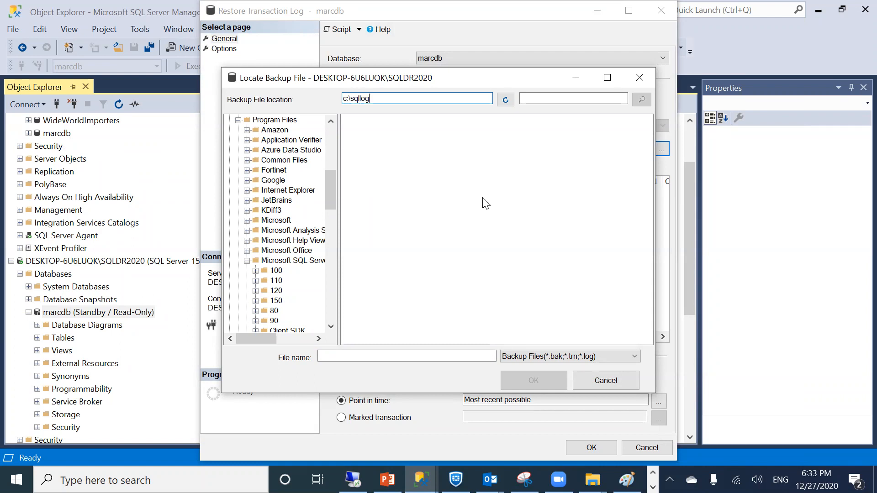
pyautogui.press('Return')
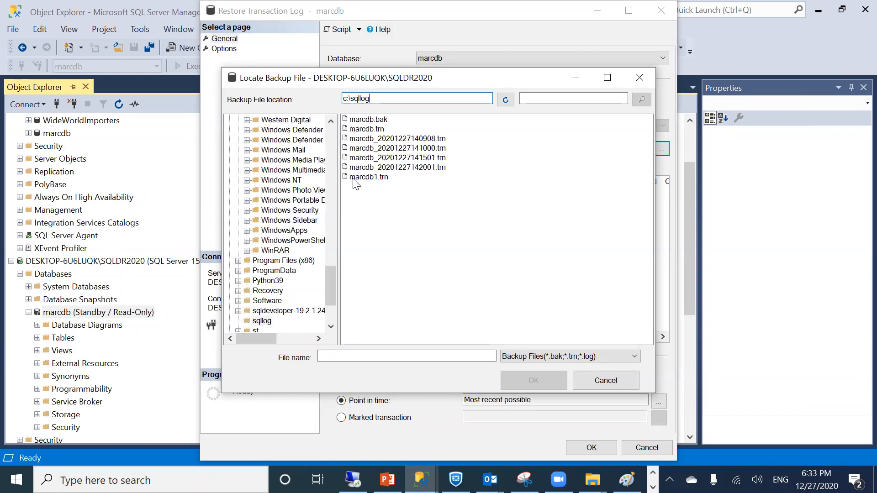
pyautogui.click(356, 178)
pyautogui.doubleClick(369, 179)
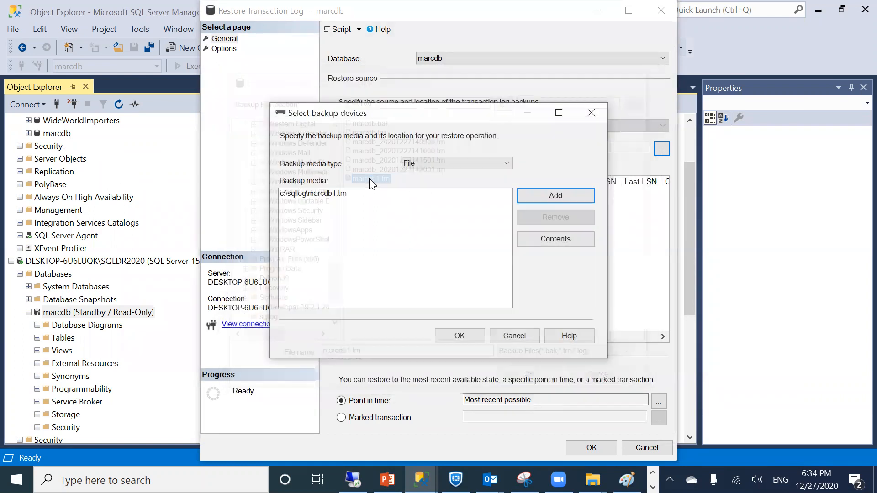
pyautogui.click(458, 333)
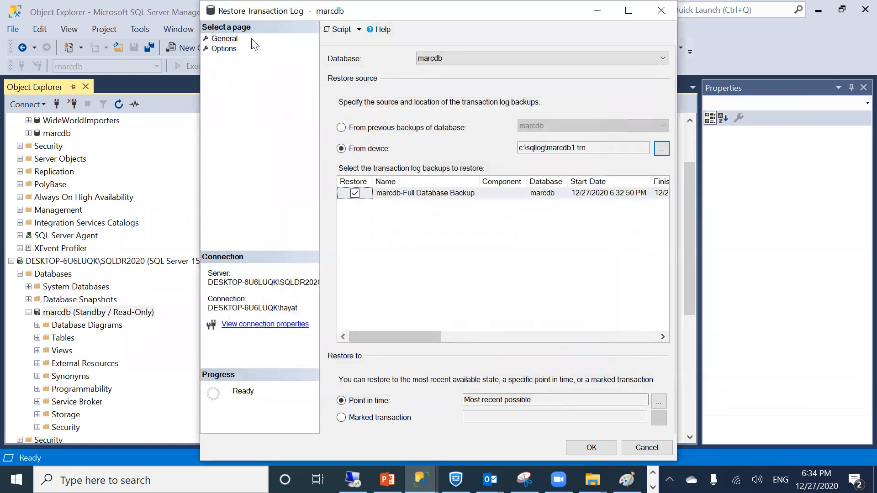
pyautogui.click(231, 50)
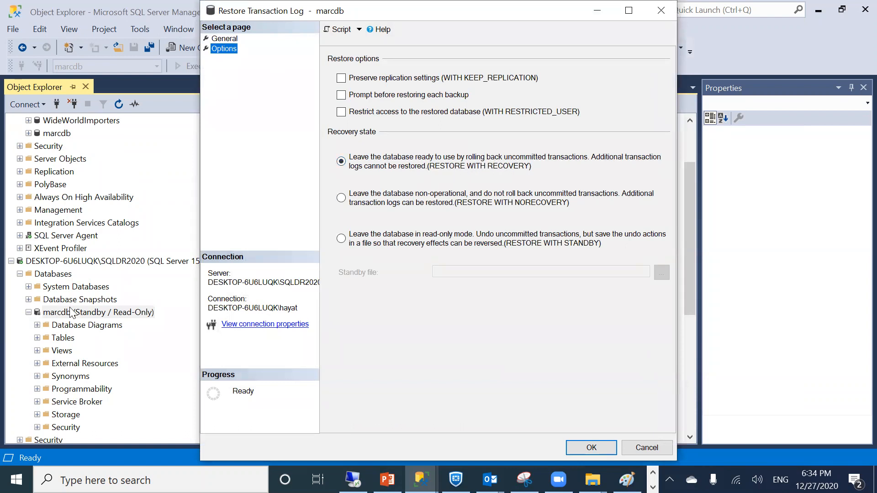
pyautogui.click(589, 448)
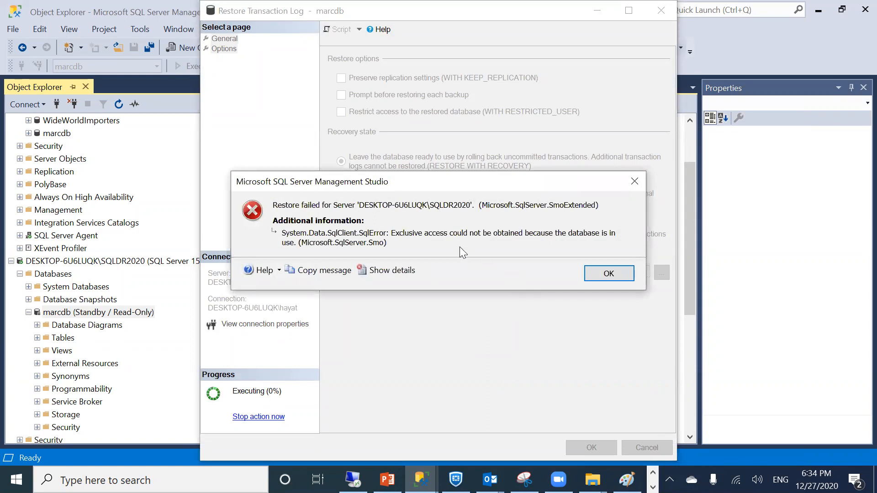
# Dismiss the exclusive-access error, cancel the restore, and refresh SQLDR2020's databases
pyautogui.click(599, 274)
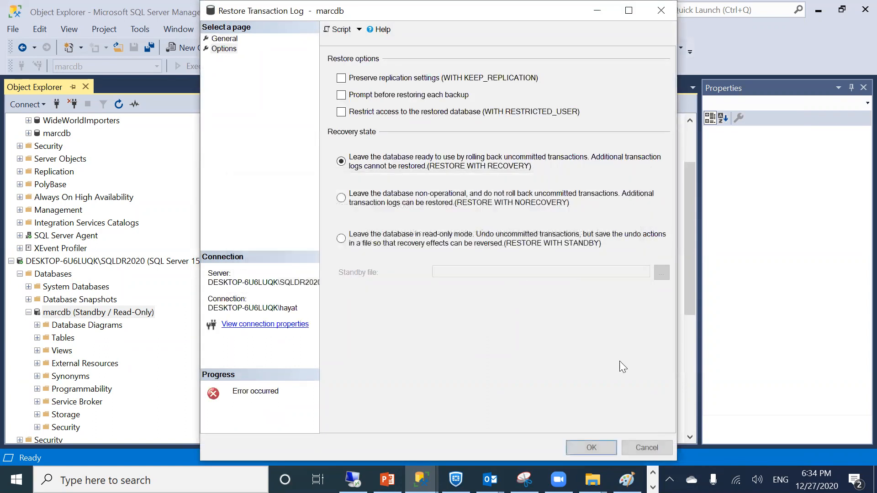
pyautogui.click(629, 445)
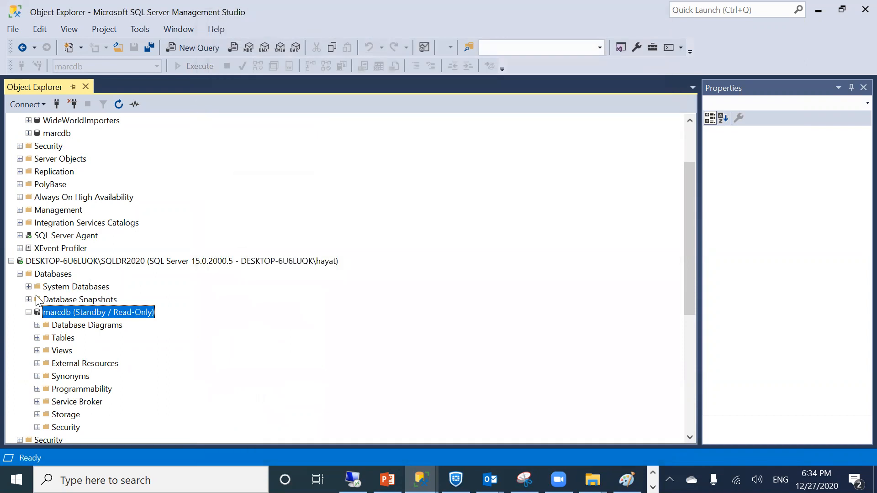
pyautogui.rightClick(45, 260)
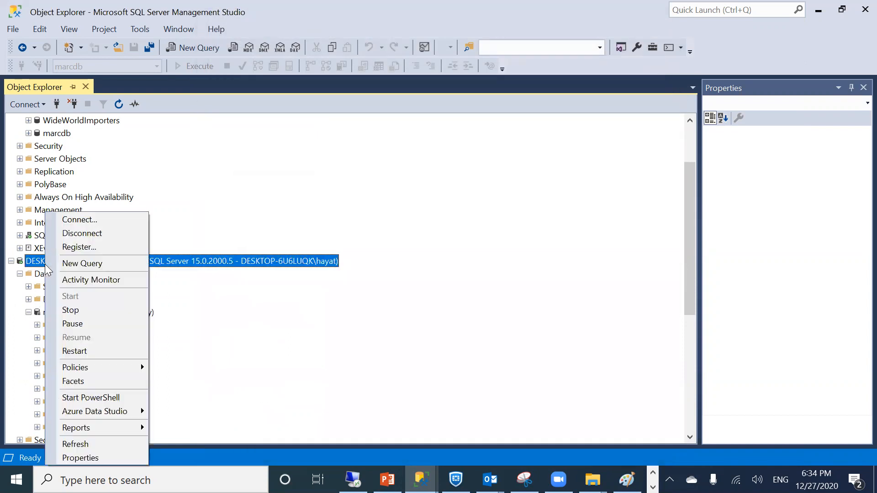
pyautogui.click(98, 441)
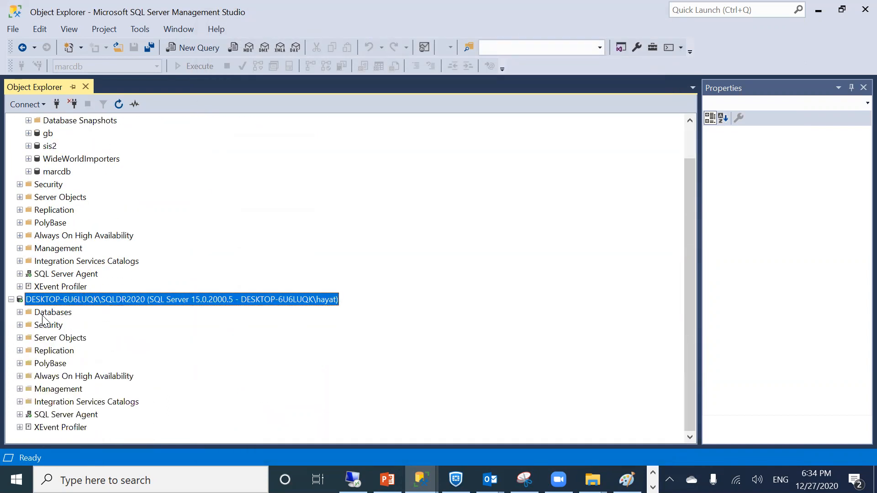
pyautogui.click(20, 312)
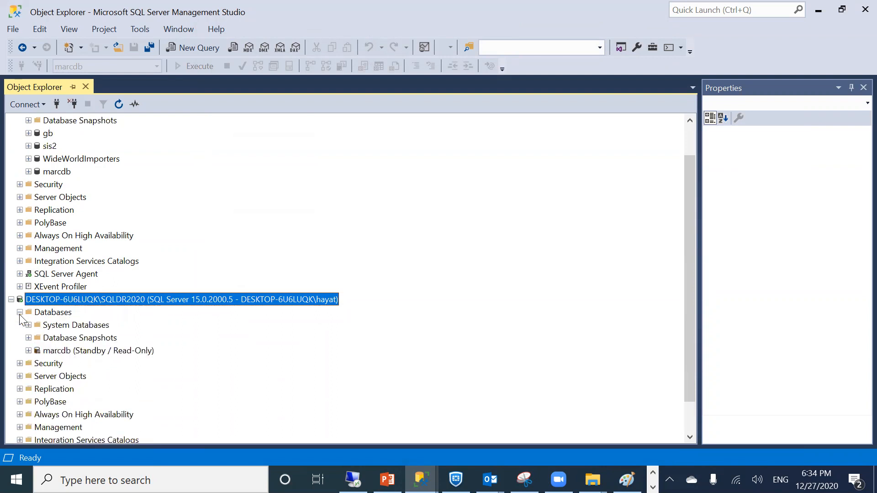
# Take the secondary marcdb offline, dropping all active connections
pyautogui.click(86, 351)
pyautogui.rightClick(85, 352)
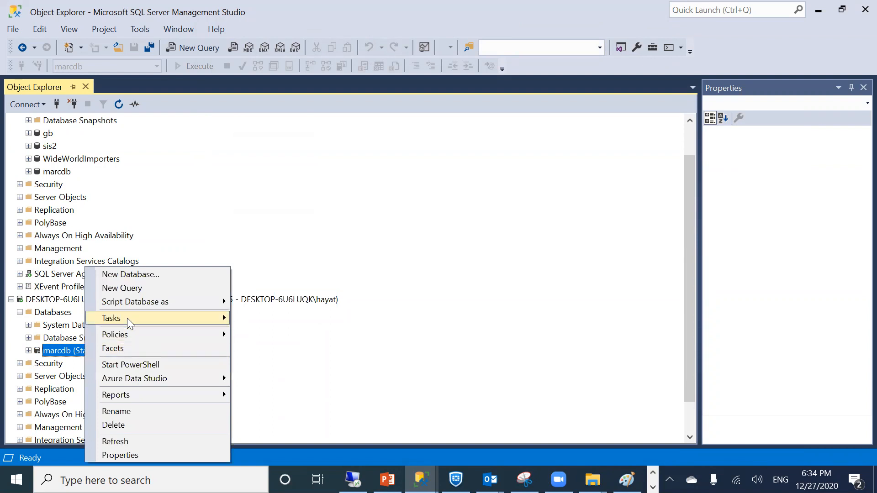
pyautogui.moveTo(128, 318)
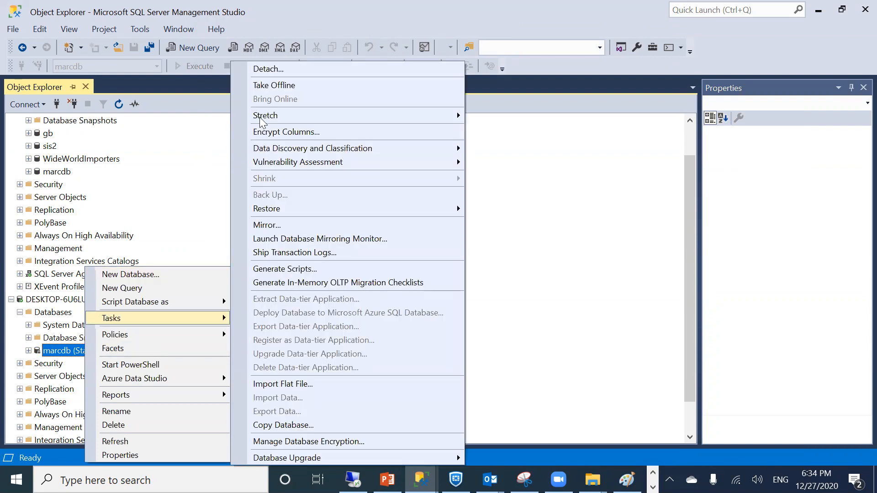
pyautogui.click(276, 85)
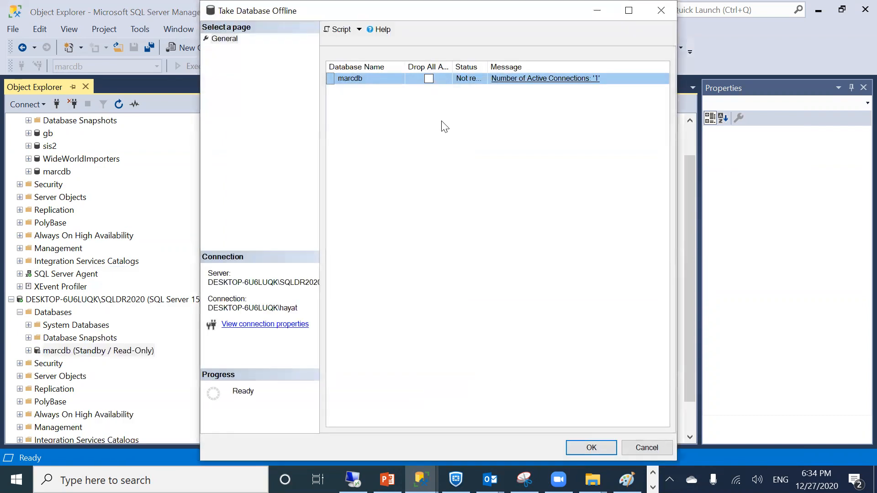
pyautogui.click(429, 79)
pyautogui.click(575, 446)
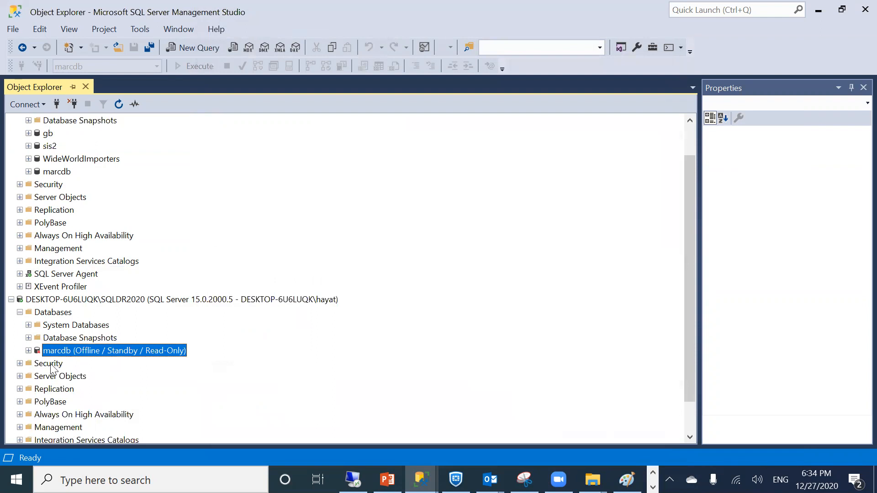
# Bring marcdb back online and close the result window
pyautogui.rightClick(50, 357)
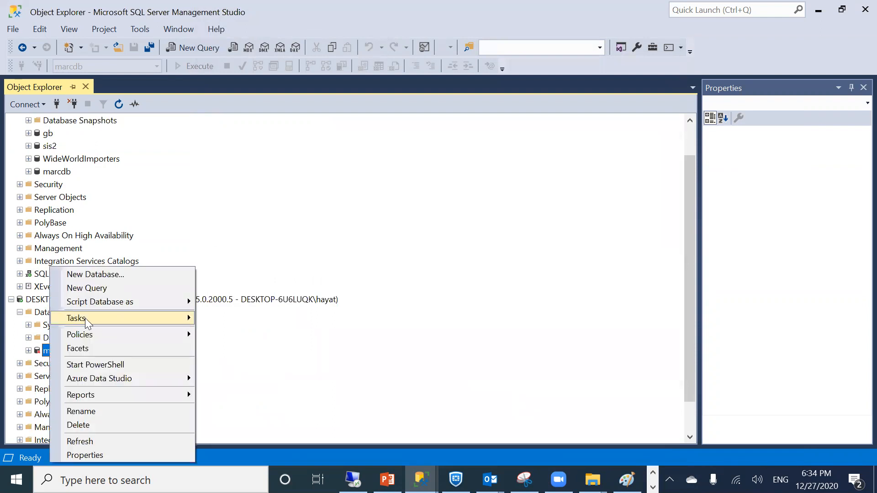
pyautogui.click(85, 318)
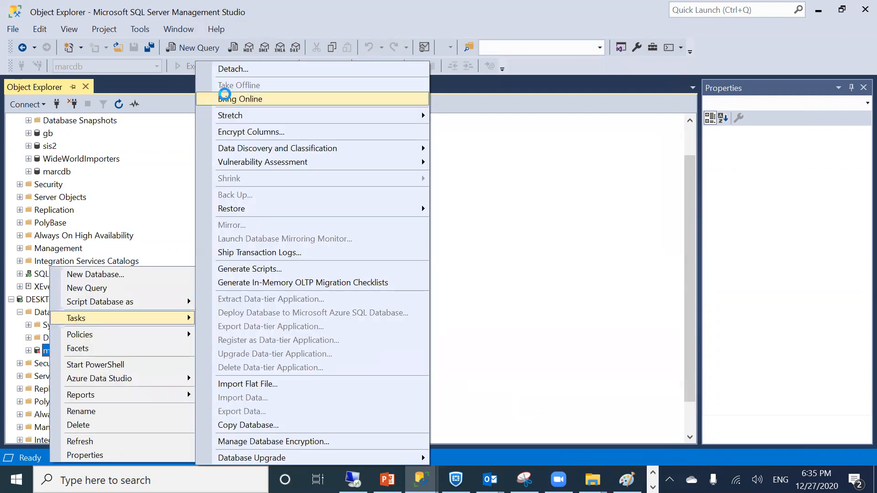
pyautogui.click(228, 99)
pyautogui.click(529, 306)
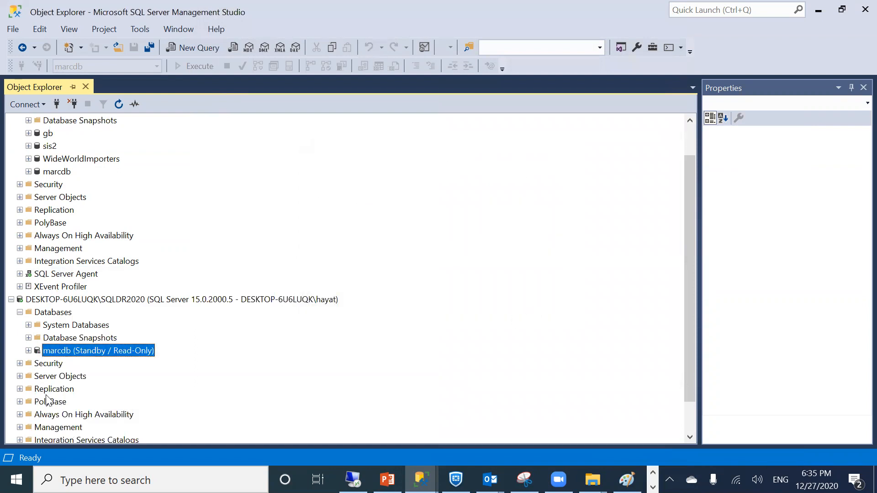
pyautogui.rightClick(67, 355)
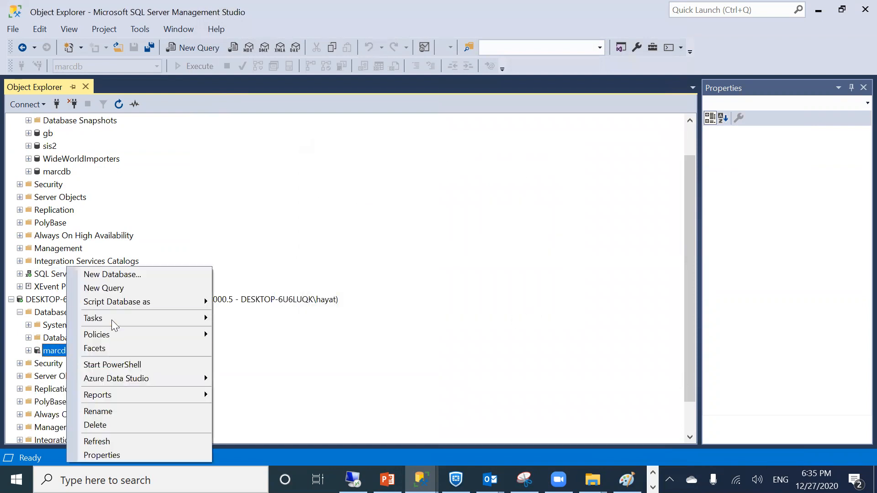
pyautogui.moveTo(115, 317)
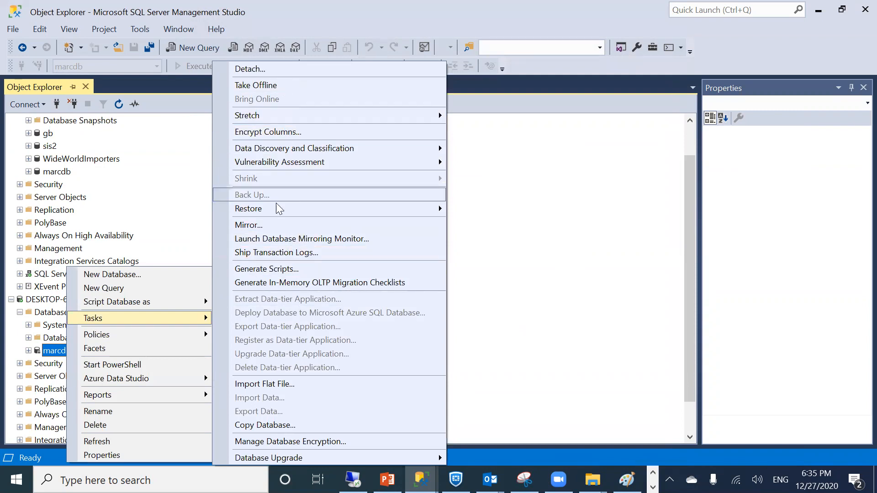
pyautogui.moveTo(274, 205)
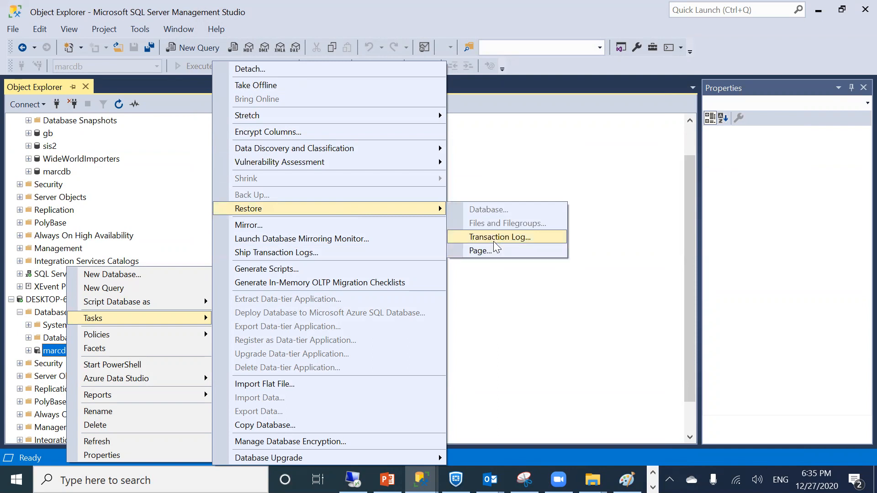
pyautogui.click(493, 237)
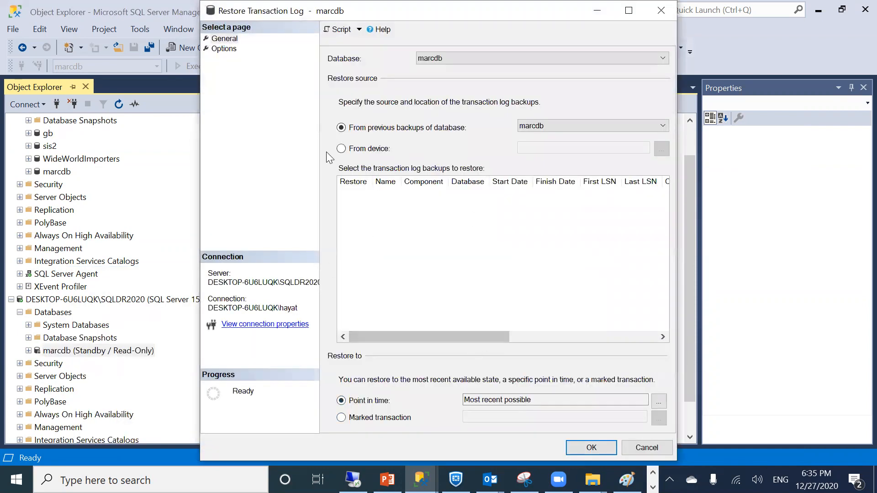
pyautogui.click(223, 49)
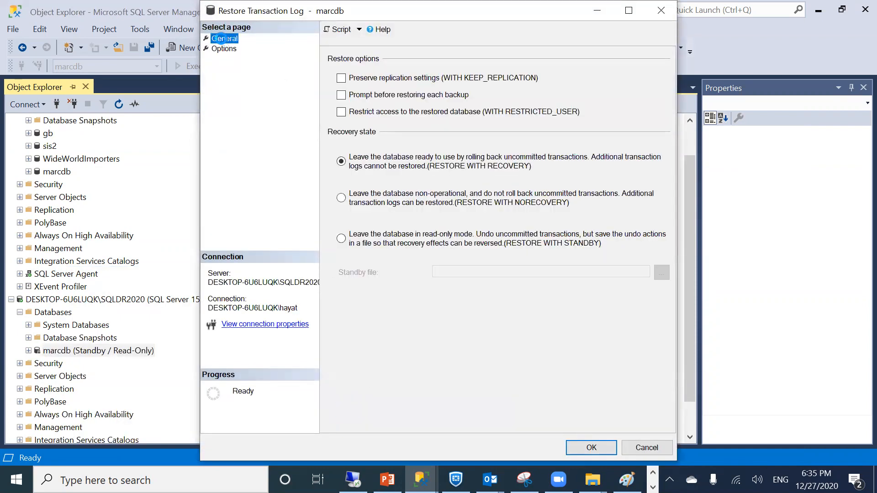
pyautogui.click(220, 38)
pyautogui.click(387, 146)
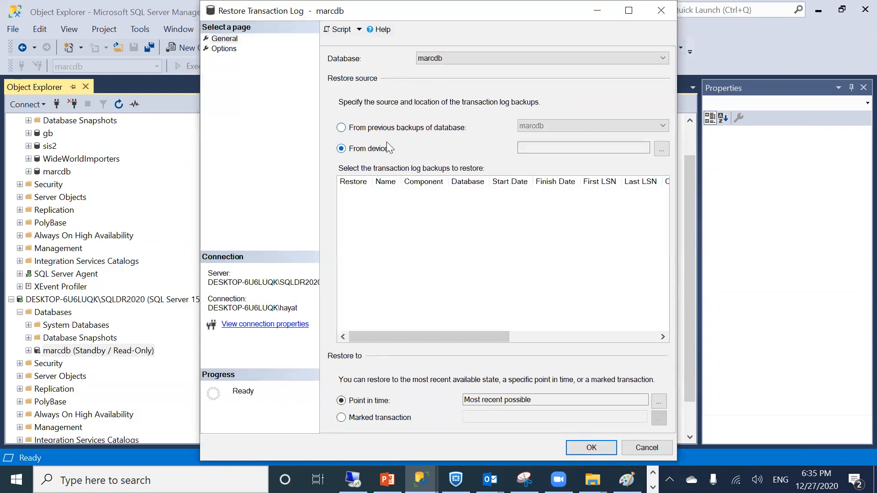
pyautogui.click(661, 149)
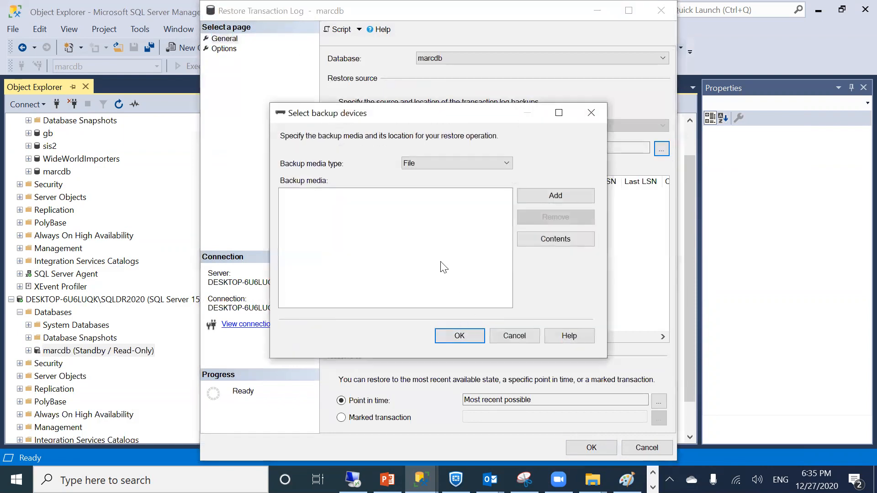
pyautogui.click(546, 189)
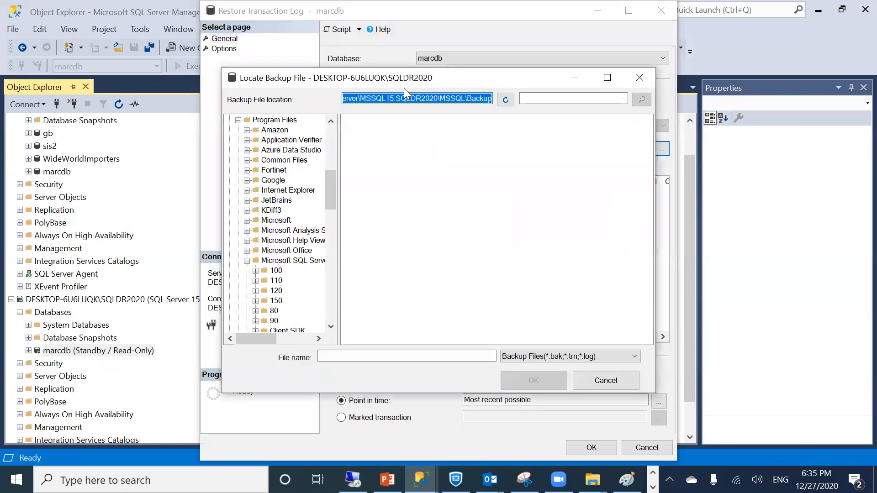
pyautogui.write('\\')
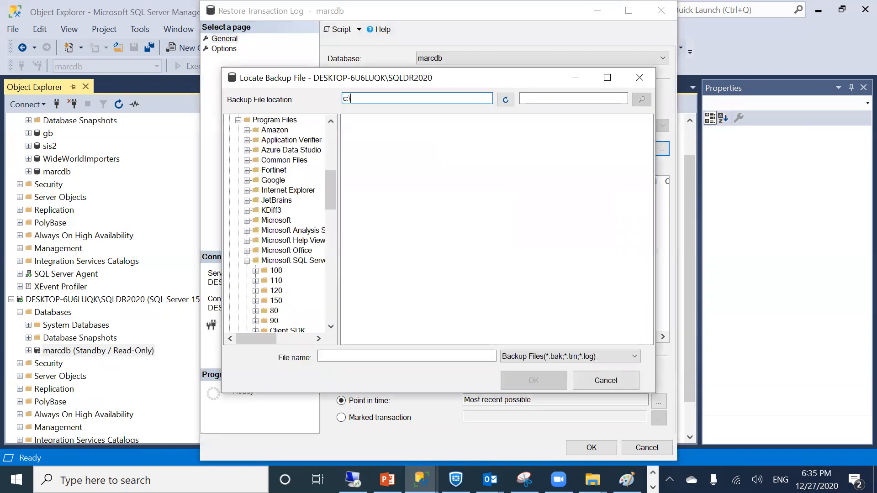
pyautogui.write('sqllog')
pyautogui.doubleClick(368, 176)
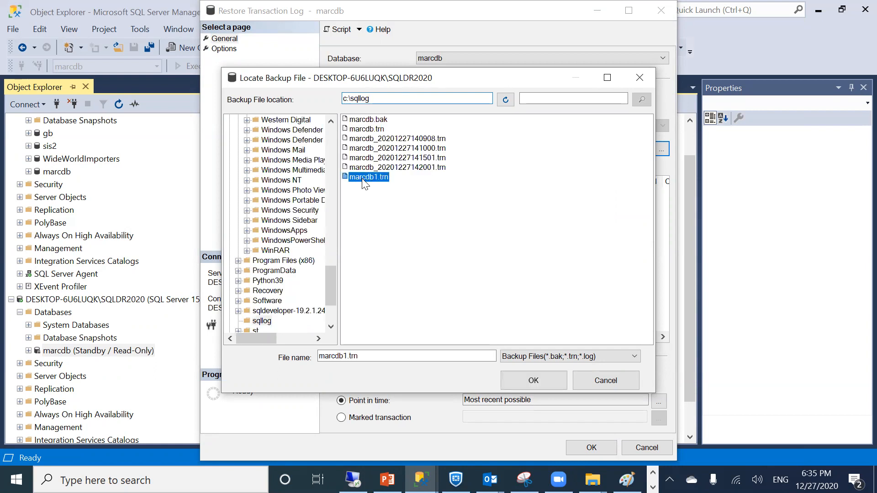
pyautogui.click(447, 340)
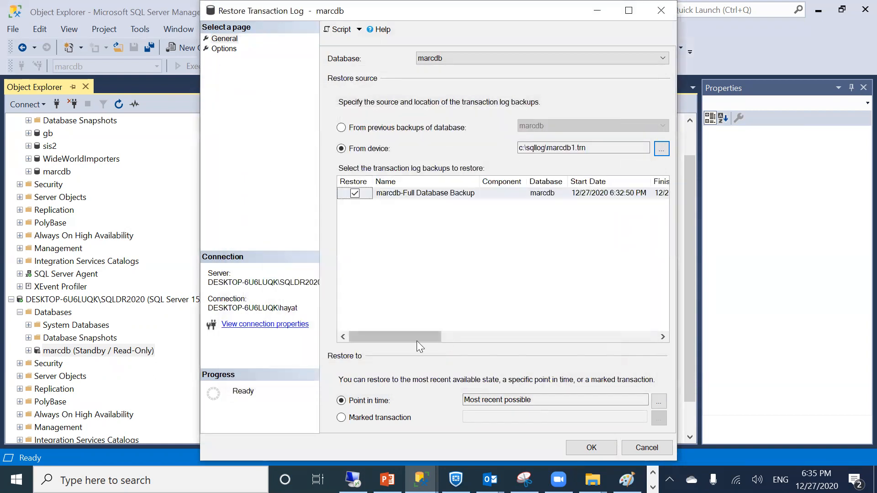
pyautogui.click(224, 49)
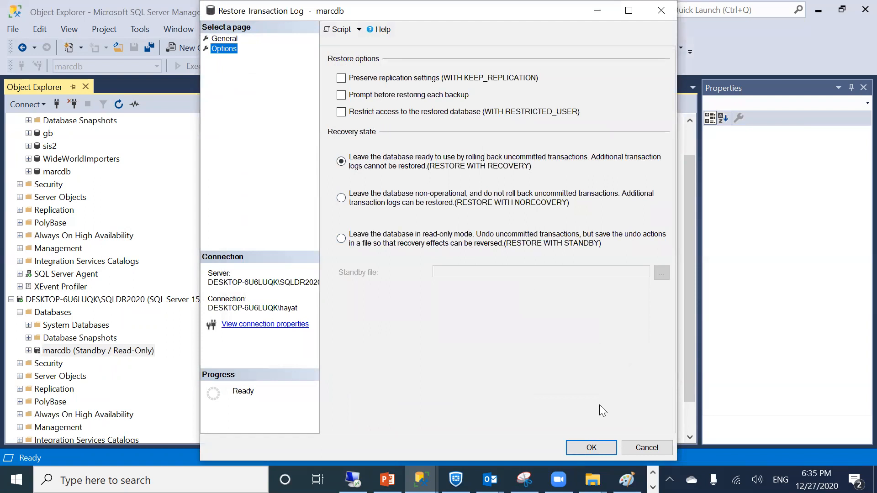
pyautogui.click(591, 447)
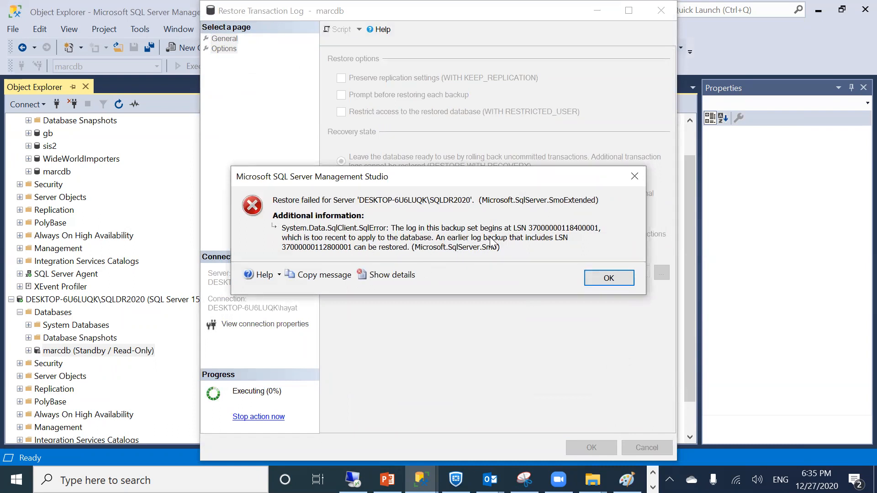
pyautogui.click(603, 275)
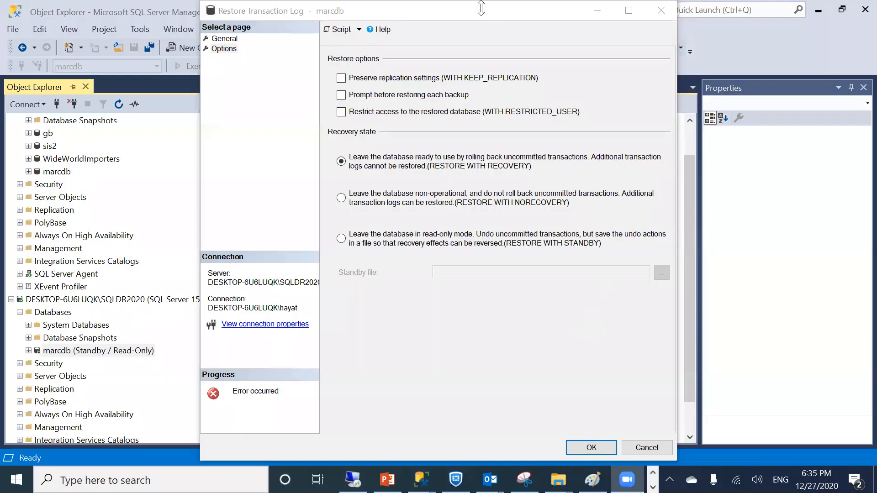
pyautogui.doubleClick(460, 14)
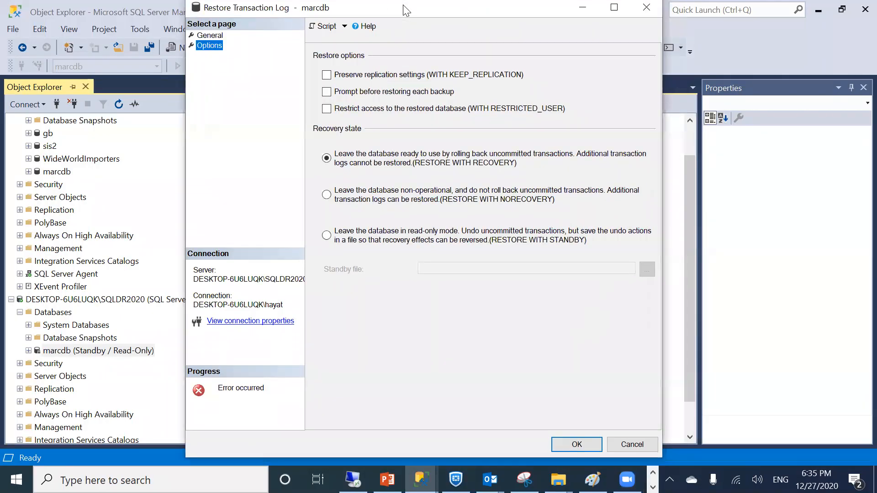
pyautogui.doubleClick(630, 4)
pyautogui.click(422, 428)
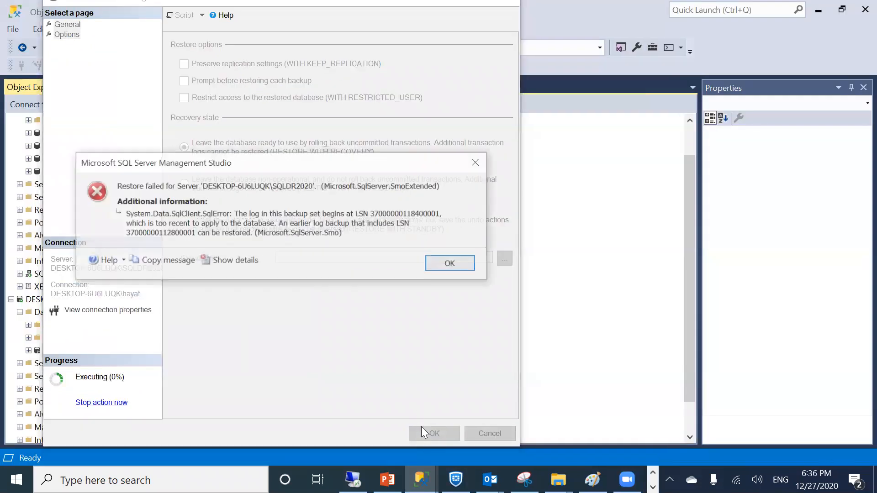
pyautogui.click(428, 263)
# Close the restore window and open a backup of SQL2019's marcdb, clearing the old destination
pyautogui.click(477, 428)
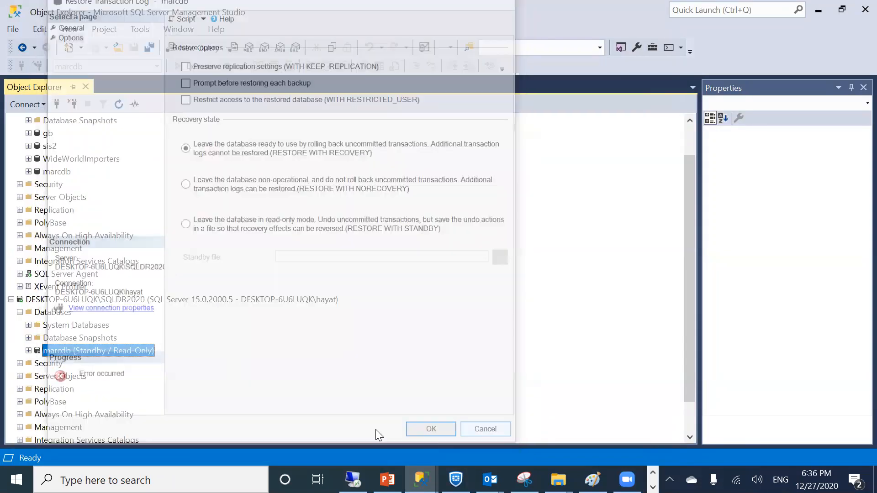
pyautogui.scroll(1, 82, 171)
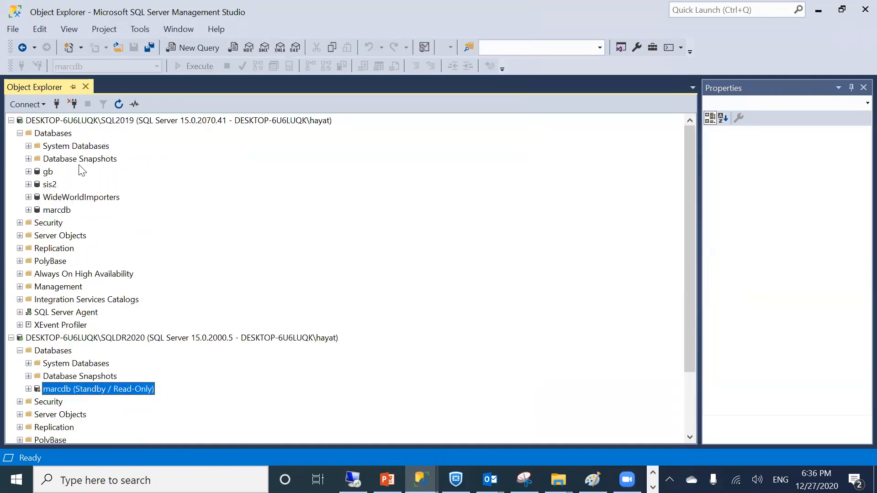
pyautogui.click(28, 209)
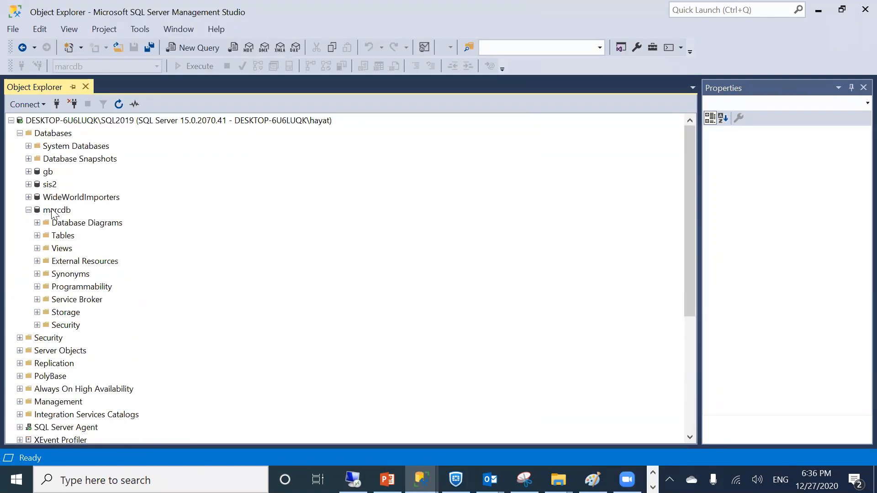
pyautogui.rightClick(54, 211)
pyautogui.moveTo(86, 261)
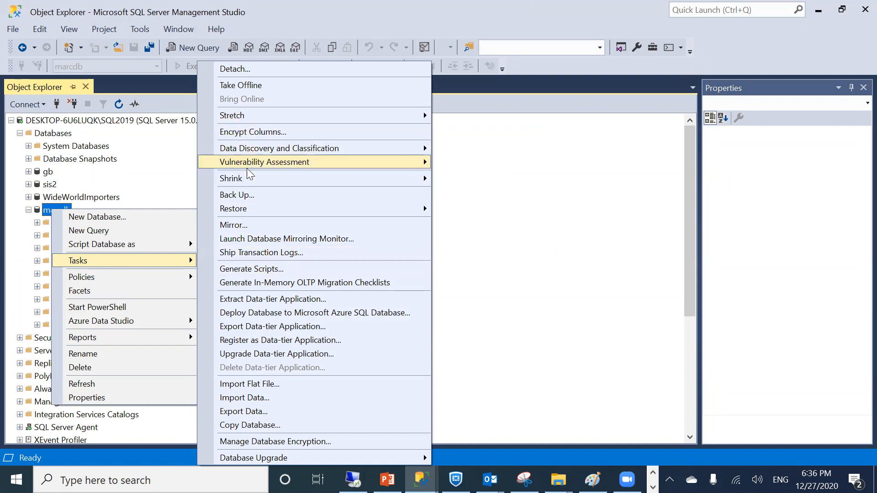
pyautogui.click(243, 194)
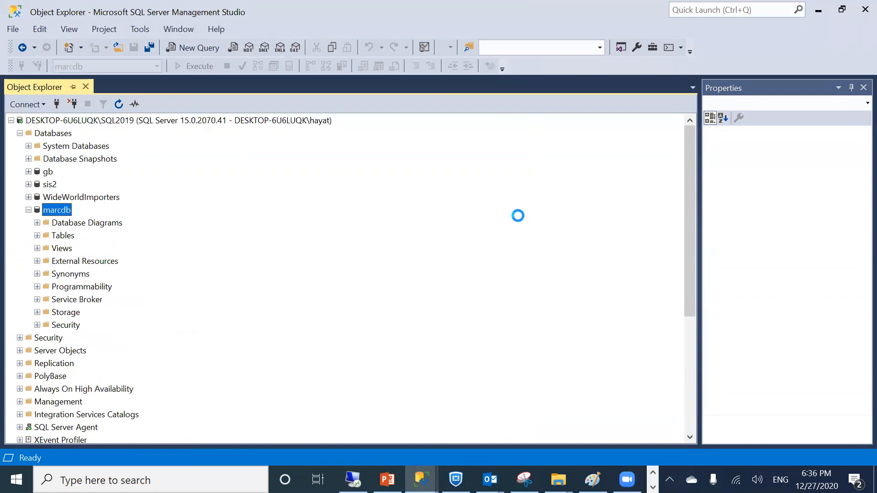
pyautogui.click(634, 285)
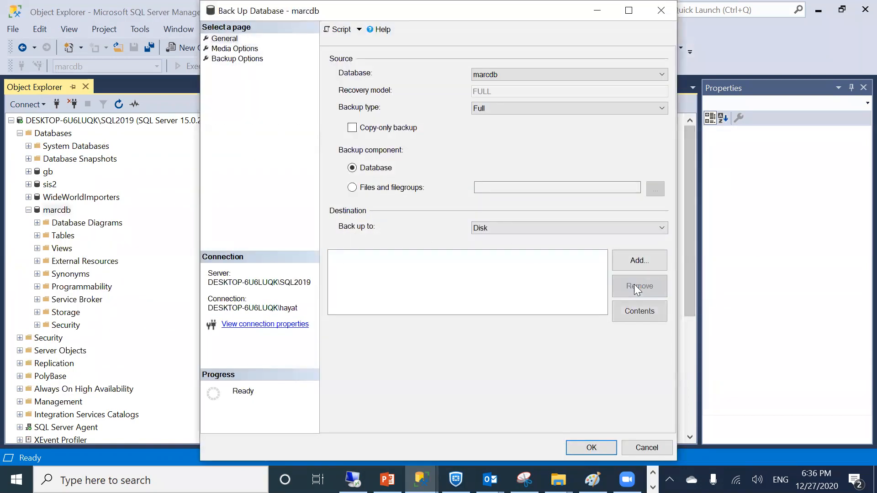
pyautogui.click(636, 261)
pyautogui.click(537, 299)
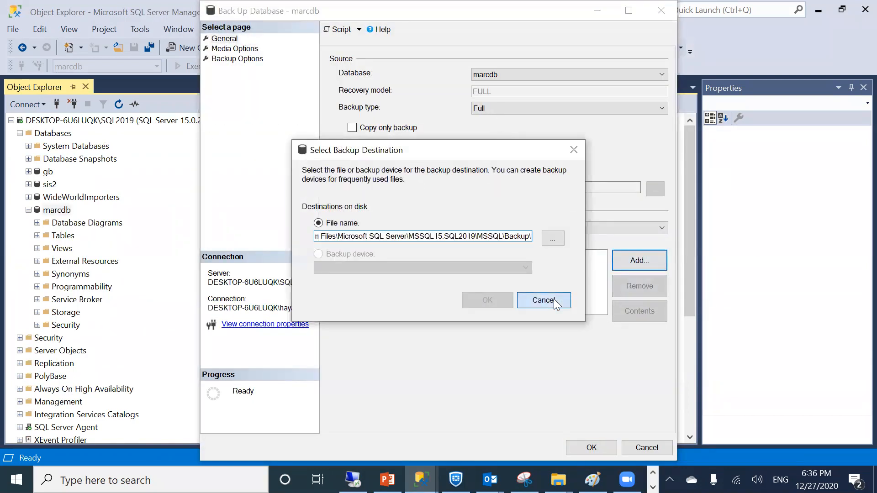
# Run a Transaction Log backup of marcdb to c:\sqllog\marcdb2.trn
pyautogui.click(506, 110)
pyautogui.click(484, 131)
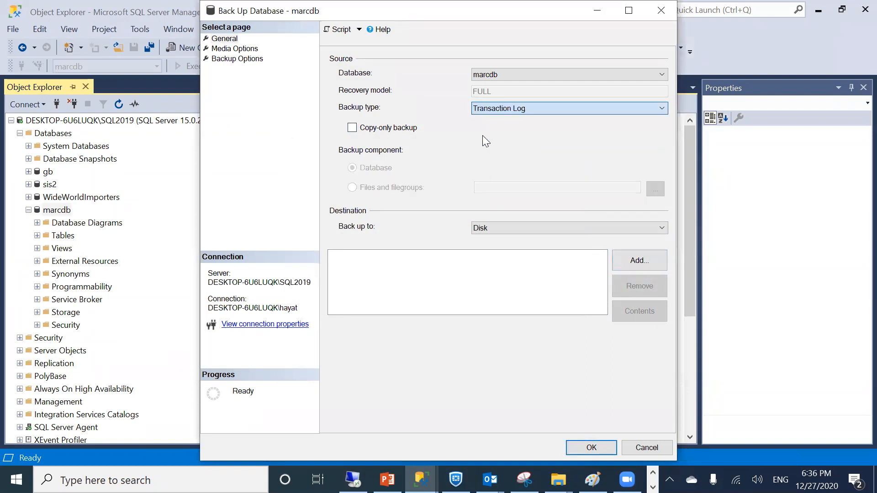
pyautogui.click(625, 261)
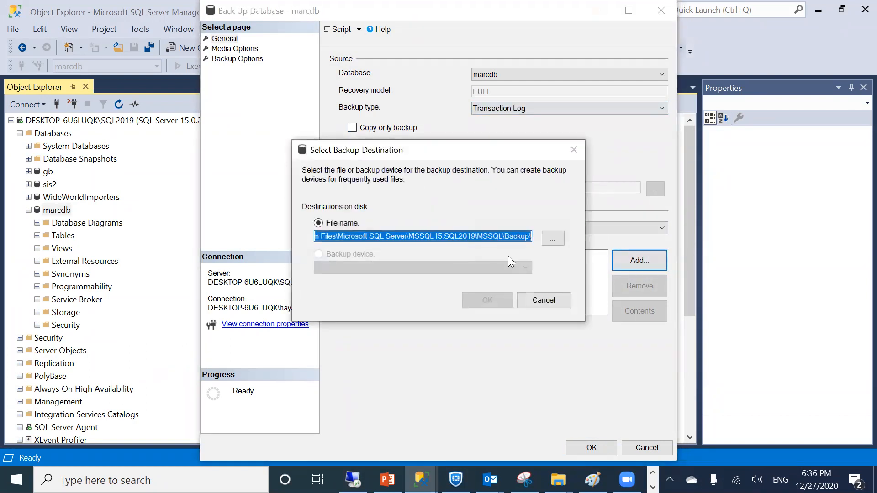
pyautogui.write('c:\\sqll')
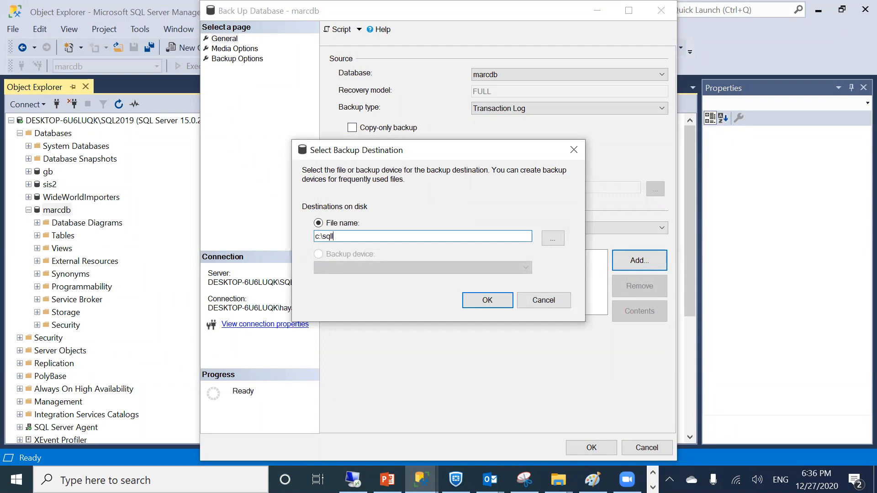
pyautogui.write('og\\marcdb2.trn')
pyautogui.click(467, 303)
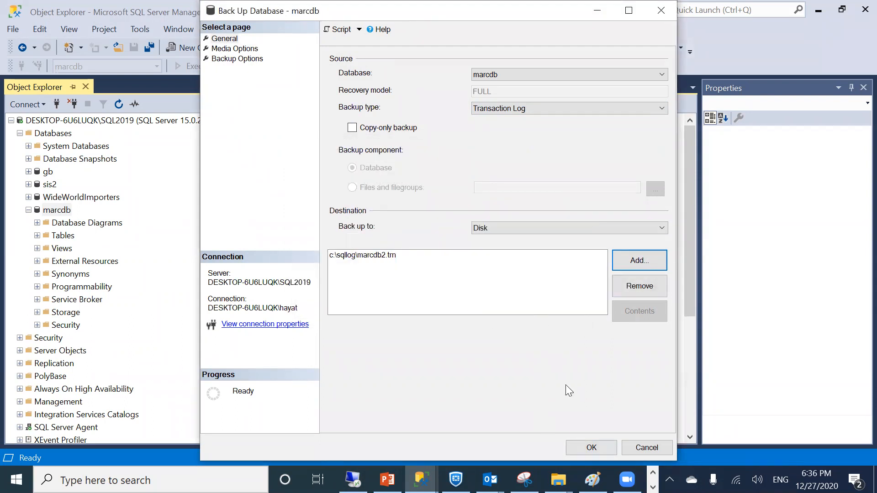
pyautogui.press('Return')
# Dismiss the backup success message, then refresh SQLDR2020 and expand its databases
pyautogui.click(596, 258)
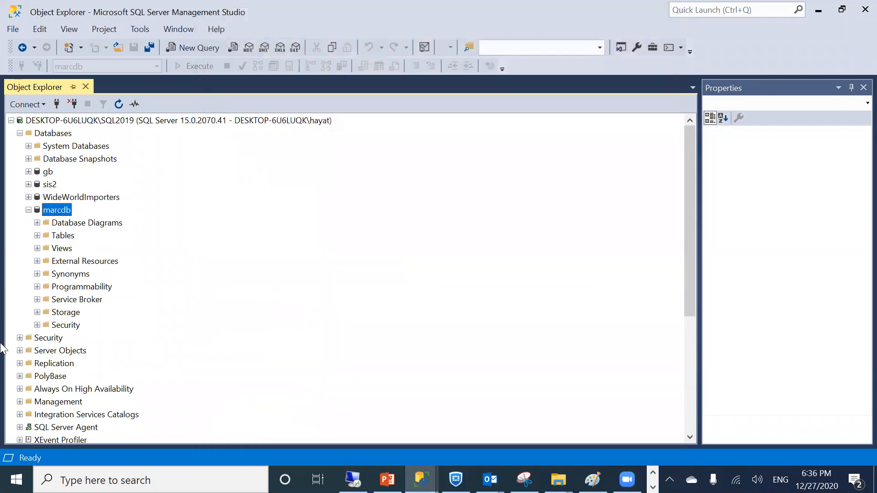
pyautogui.click(11, 121)
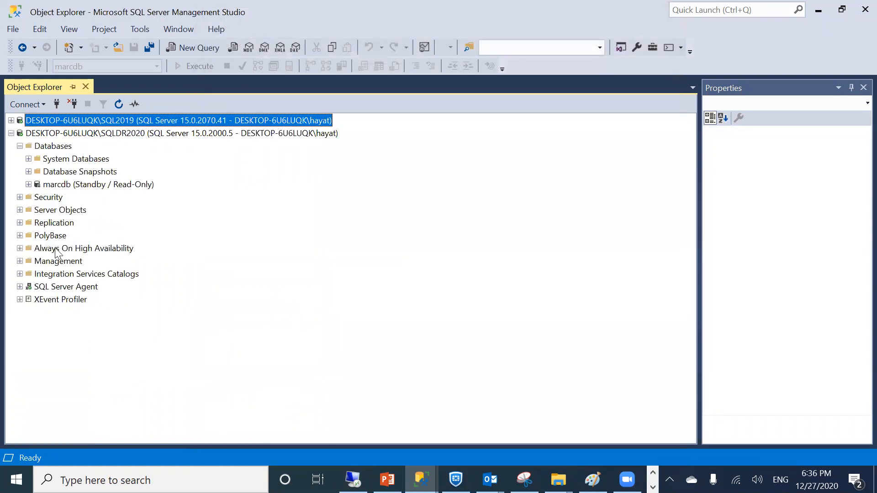
pyautogui.rightClick(29, 130)
pyautogui.click(58, 361)
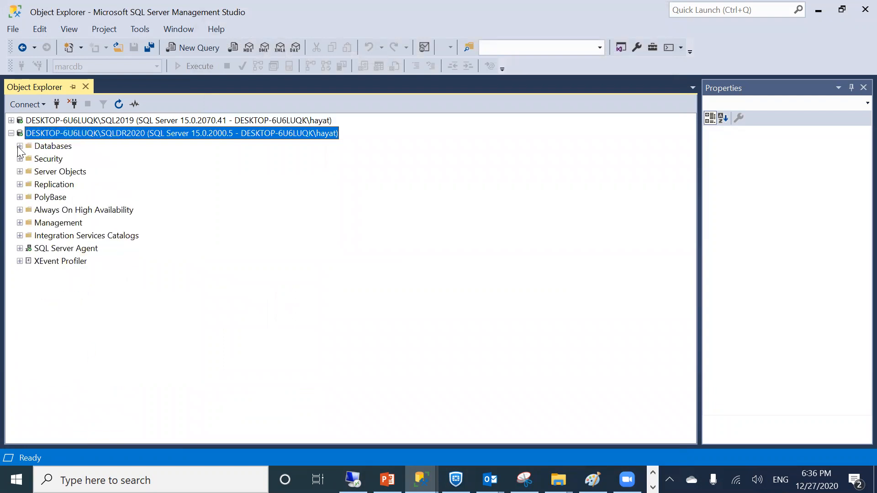
pyautogui.click(20, 146)
# Open Restore Transaction Log for the standby marcdb and restore from device
pyautogui.rightClick(72, 184)
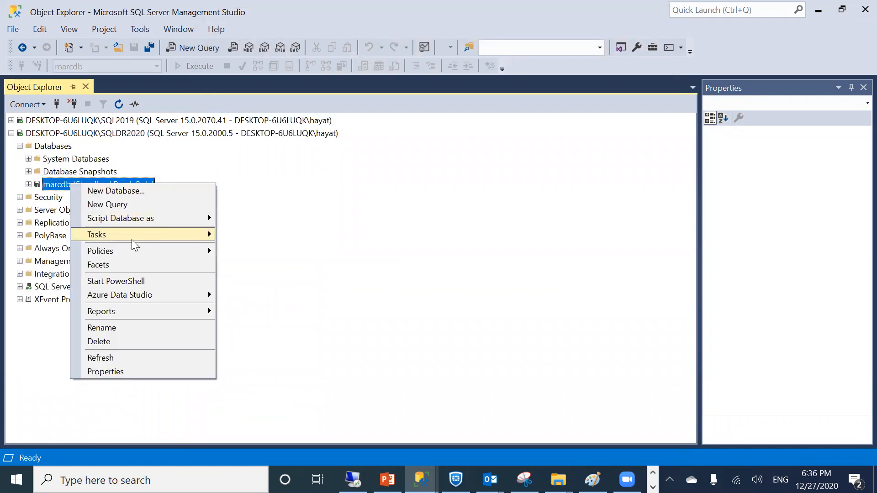
pyautogui.moveTo(131, 235)
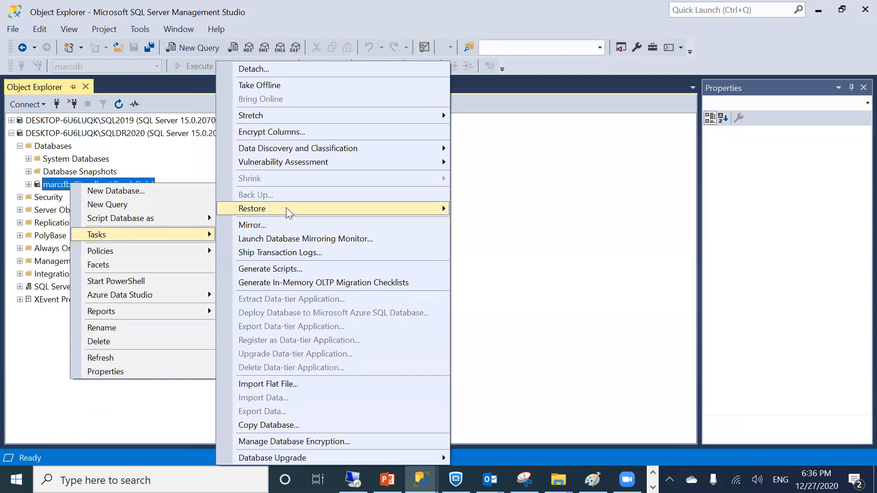
pyautogui.moveTo(290, 210)
pyautogui.click(471, 239)
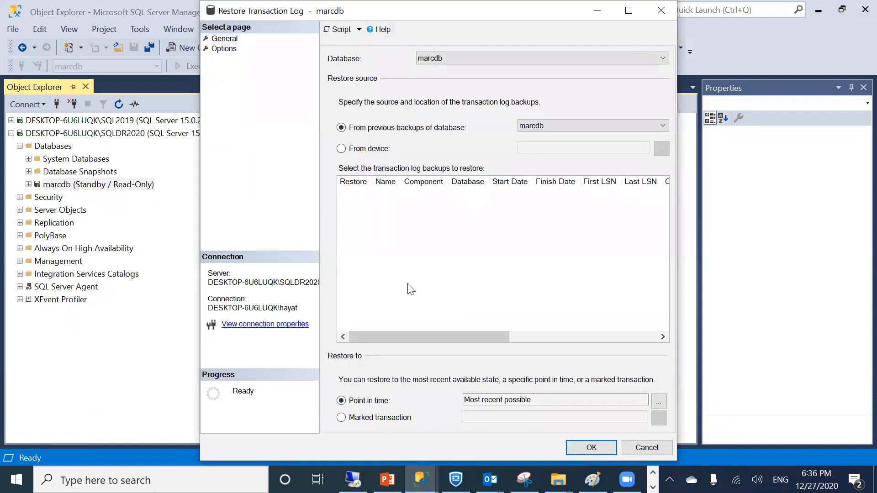
pyautogui.click(355, 150)
# Add c:\sqllog\marcdb2.trn as the backup file and run the restore with recovery
pyautogui.click(661, 148)
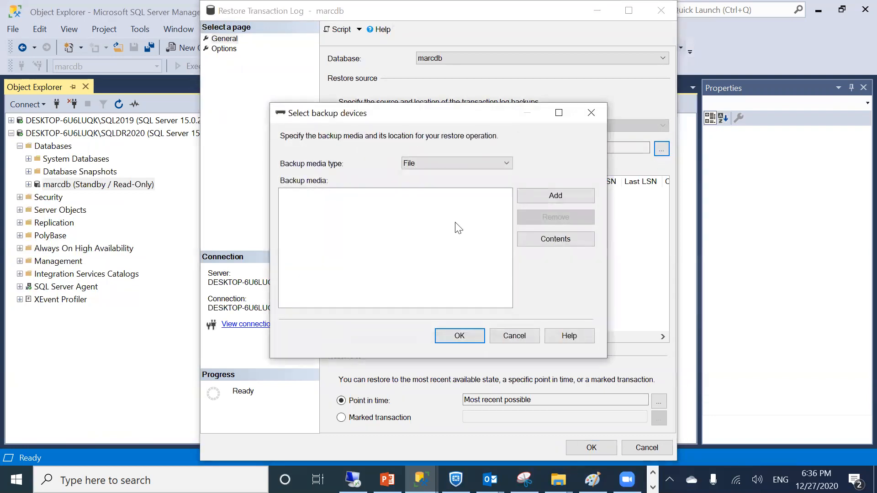
pyautogui.click(535, 197)
pyautogui.write('c:\\sqllog')
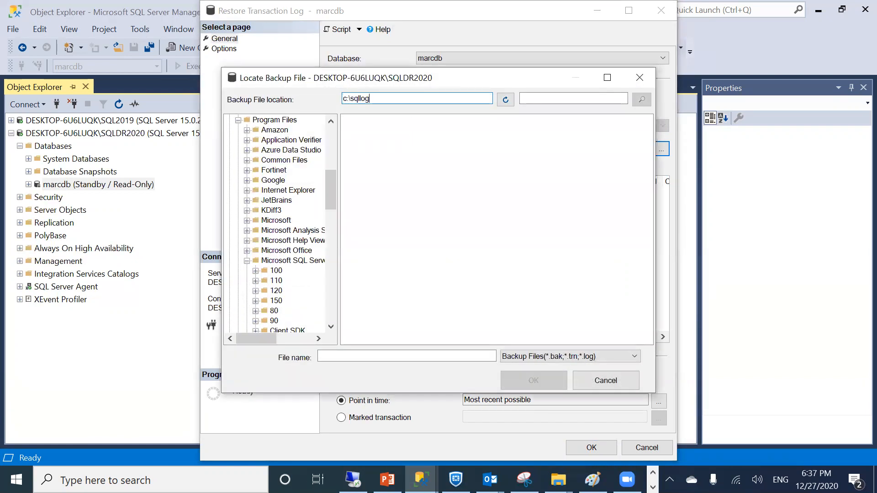
pyautogui.press('Return')
pyautogui.click(368, 186)
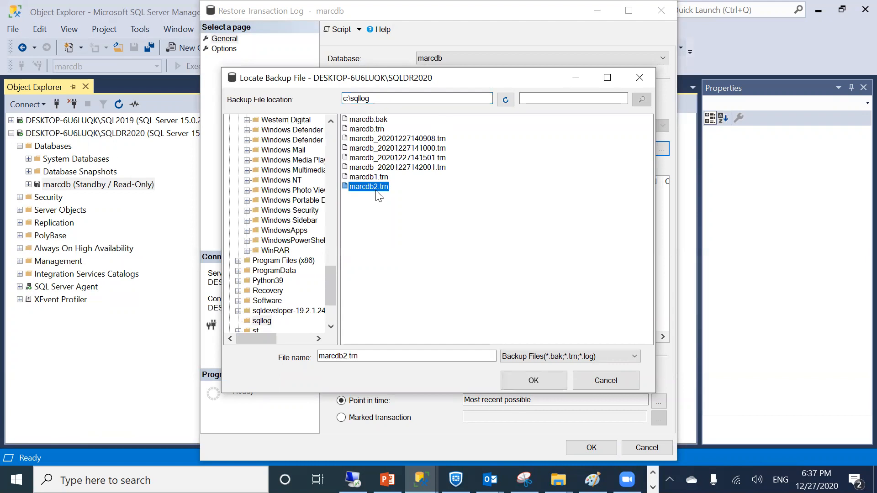
pyautogui.click(534, 380)
pyautogui.click(470, 342)
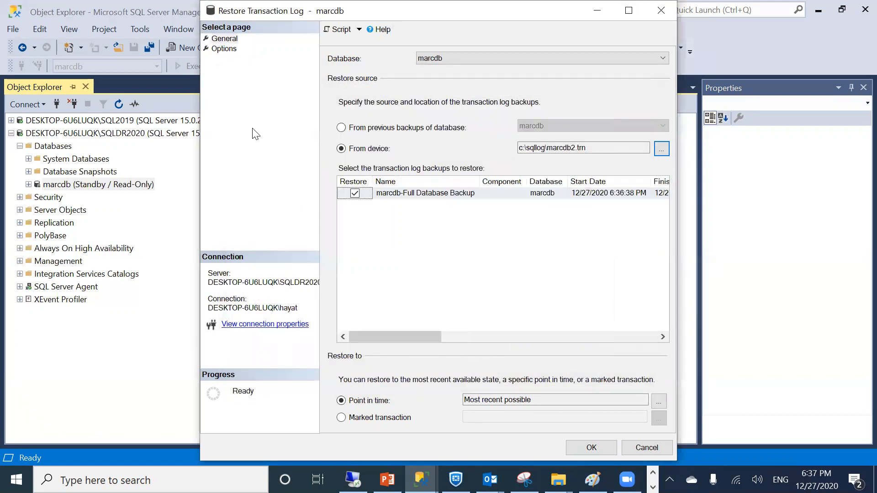
pyautogui.click(231, 49)
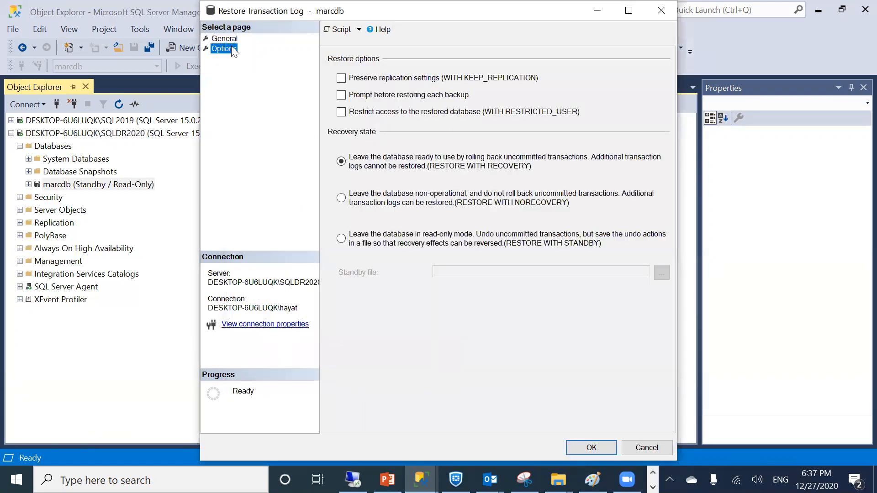
pyautogui.click(568, 441)
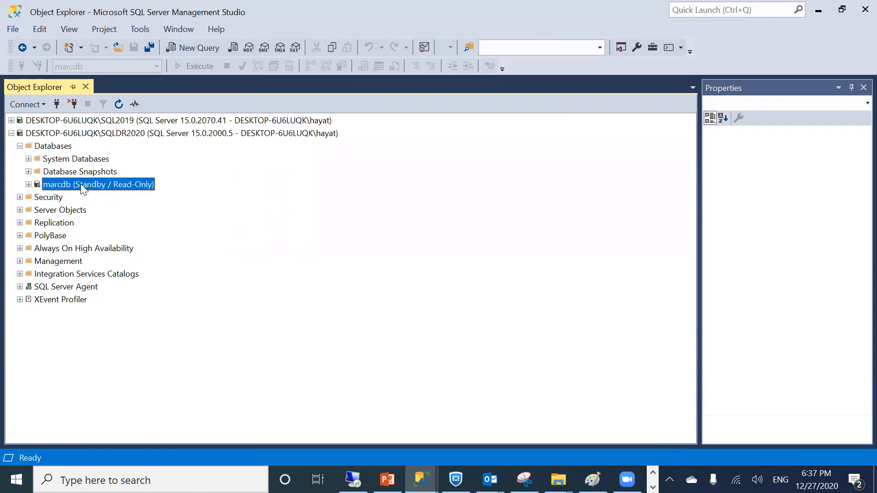
# Dismiss the marcdb restore's 'database in use' failure and switch to the PowerPoint slides
pyautogui.click(11, 121)
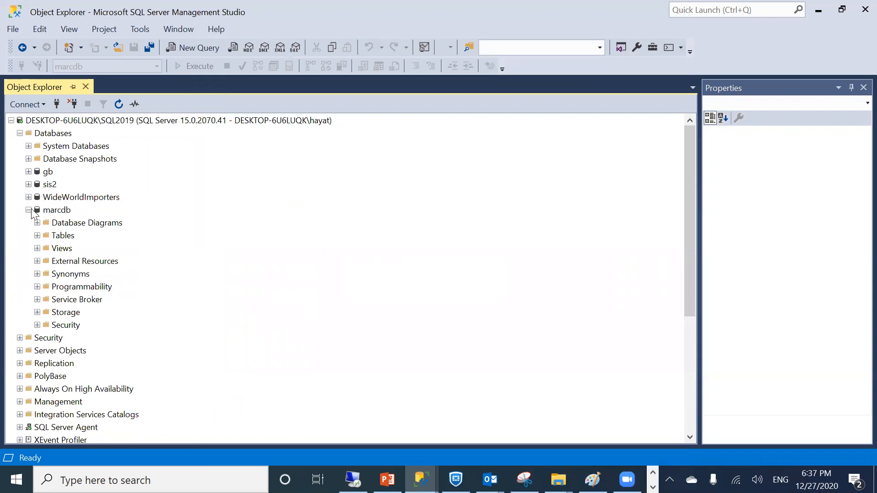
pyautogui.click(29, 210)
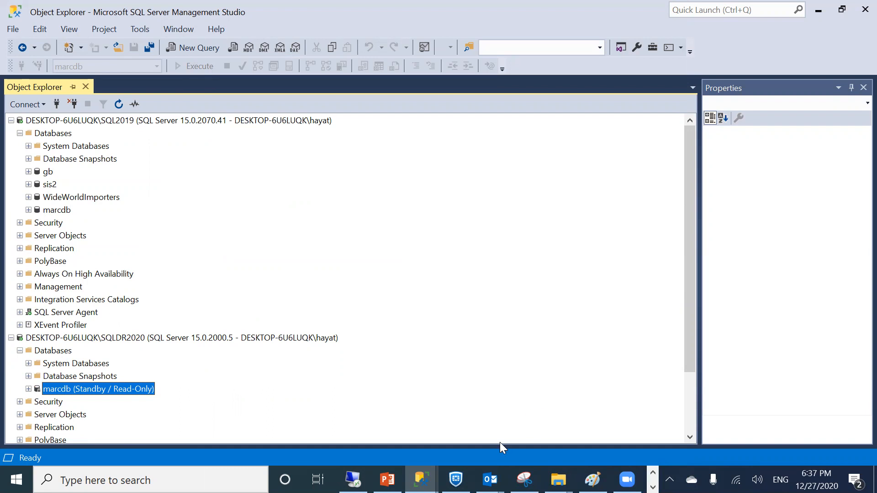
pyautogui.moveTo(420, 479)
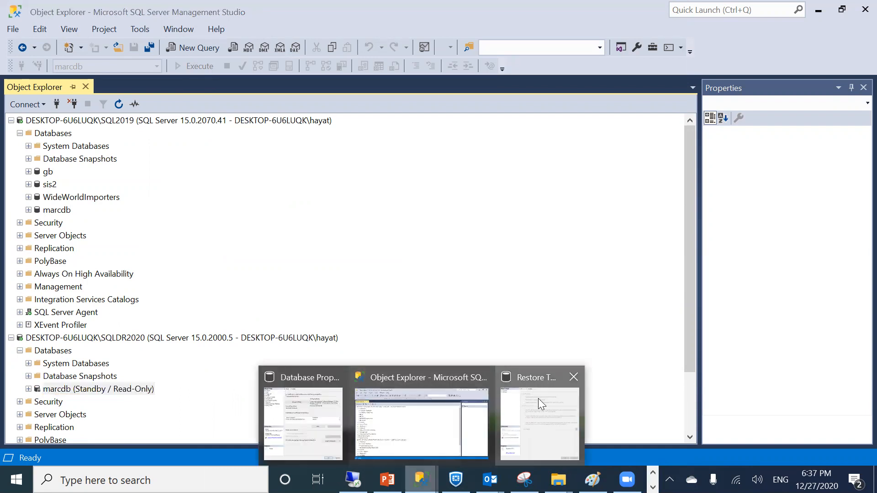
pyautogui.click(538, 399)
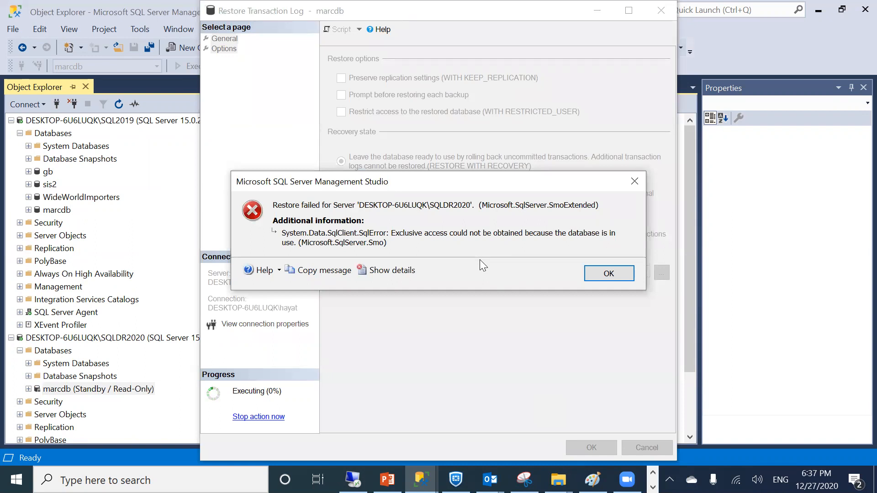
pyautogui.click(598, 279)
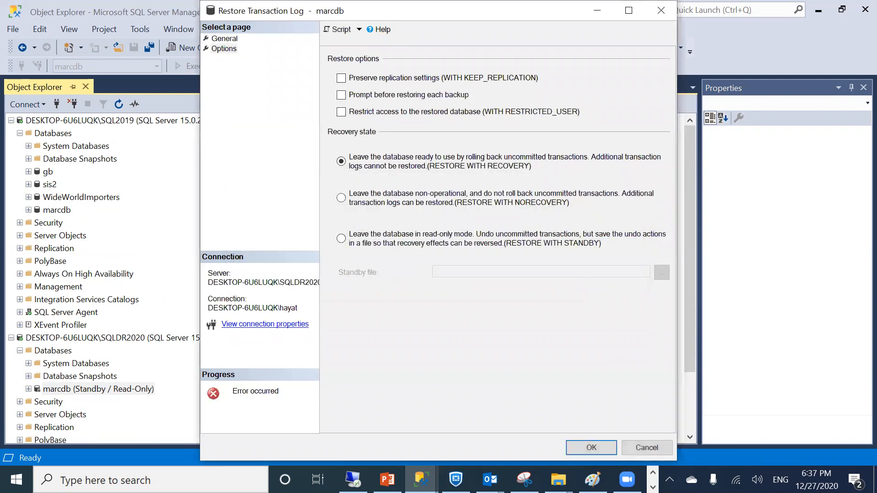
pyautogui.click(387, 479)
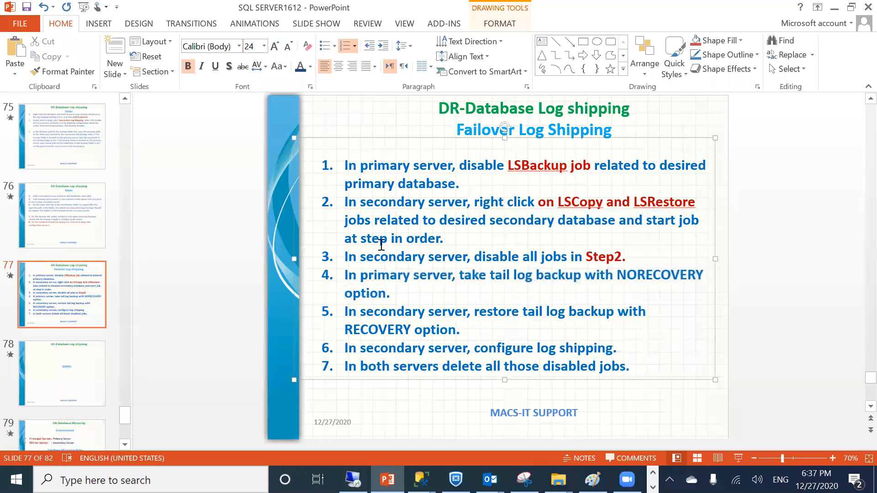
pyautogui.click(63, 202)
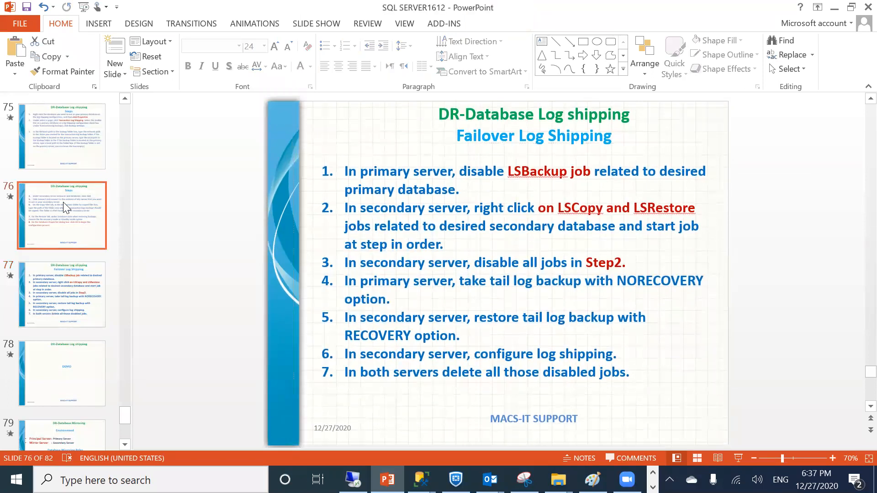
pyautogui.click(71, 136)
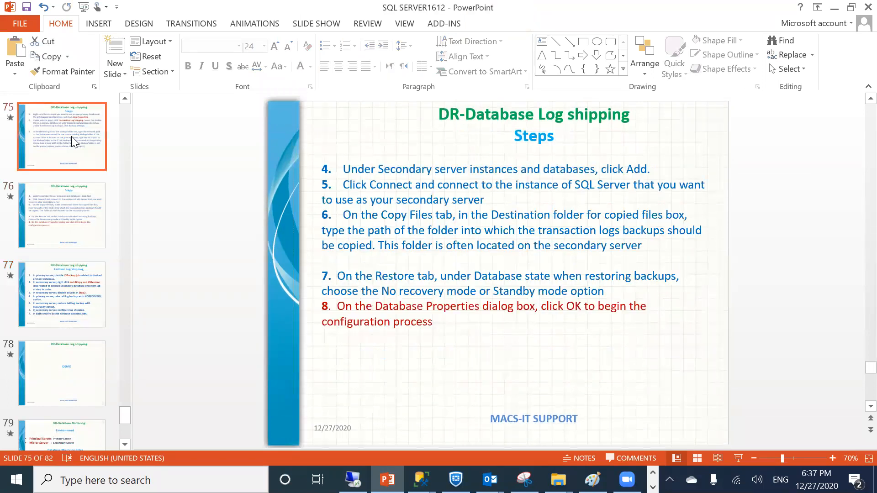
pyautogui.click(63, 215)
pyautogui.click(58, 274)
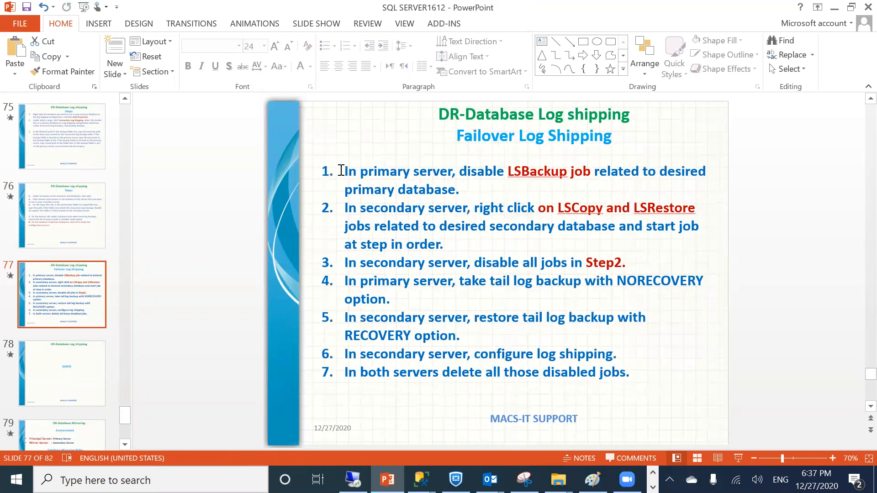
pyautogui.moveTo(341, 170); pyautogui.dragTo(439, 246)
pyautogui.moveTo(504, 314)
pyautogui.mouseDown()
pyautogui.moveTo(611, 352)
pyautogui.moveTo(641, 374)
pyautogui.mouseUp()
pyautogui.click(623, 397)
pyautogui.moveTo(360, 175); pyautogui.dragTo(545, 178)
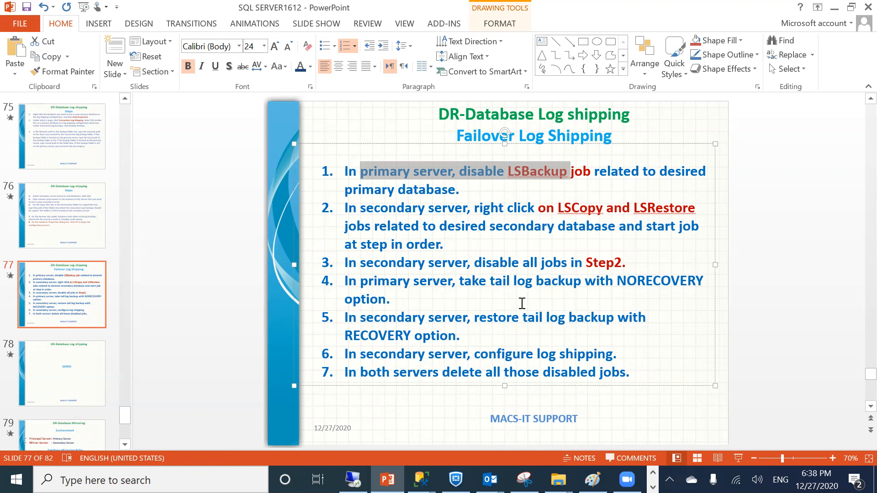
# Return to Management Studio, close the failed restore, and reopen Restore Transaction Log for marcdb
pyautogui.click(828, 9)
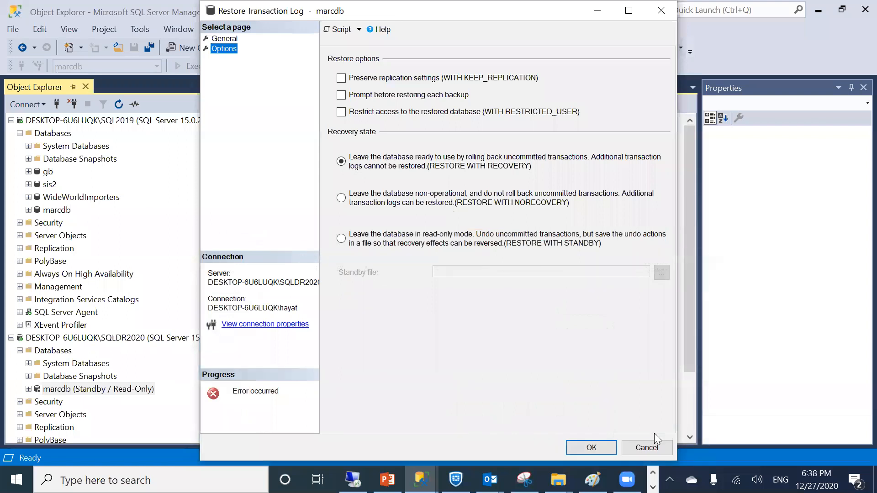
pyautogui.click(648, 448)
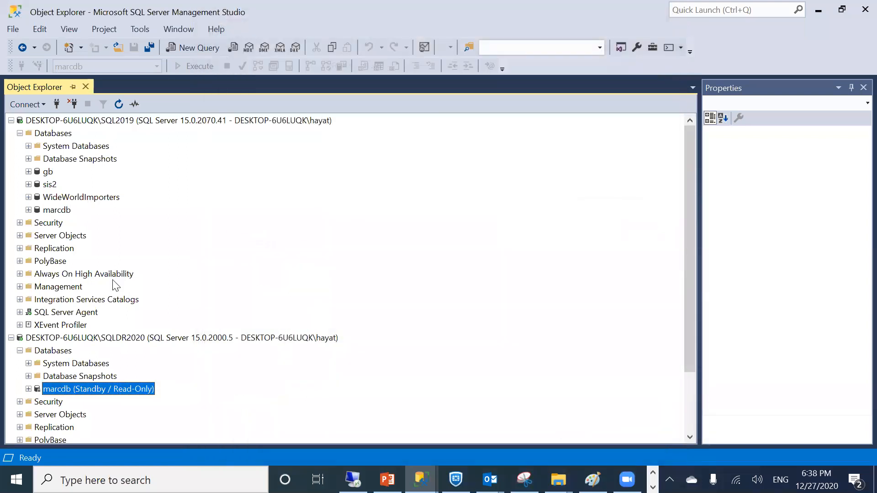
pyautogui.rightClick(88, 391)
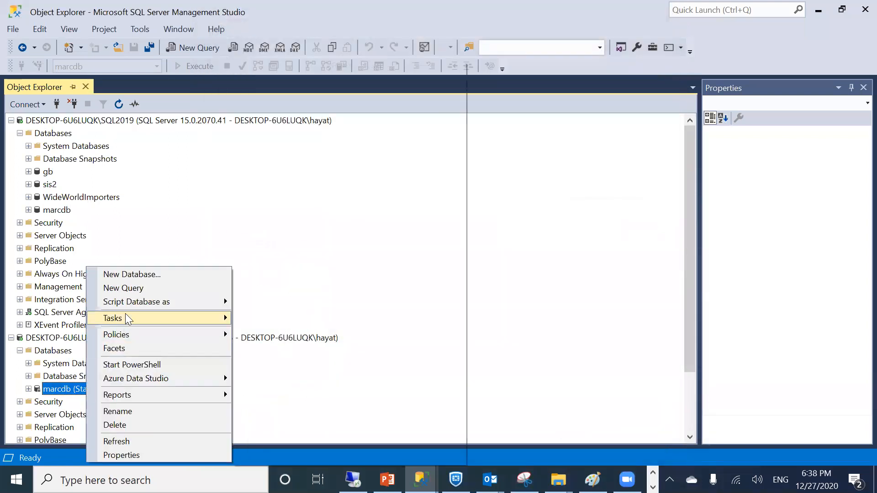
pyautogui.moveTo(125, 315)
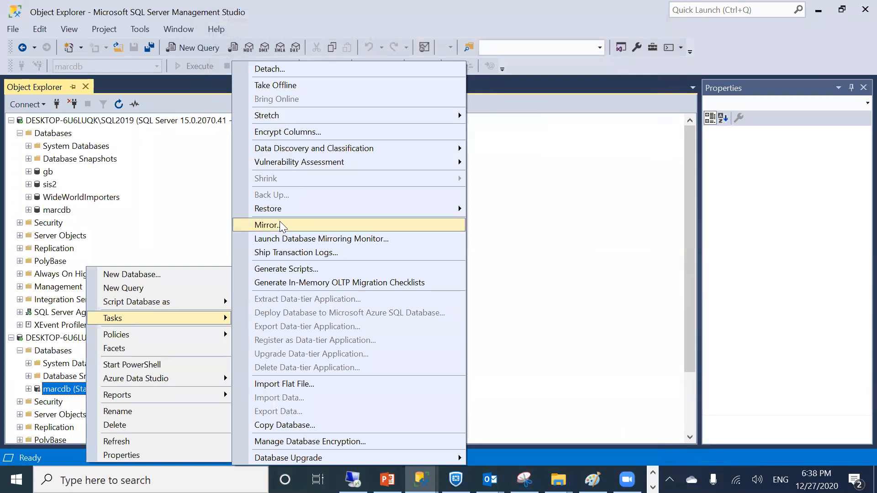
pyautogui.moveTo(286, 209)
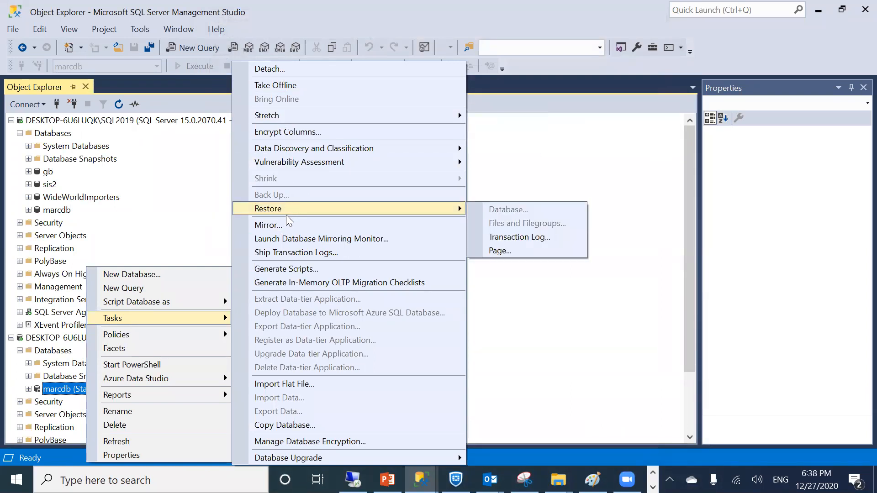
pyautogui.click(489, 238)
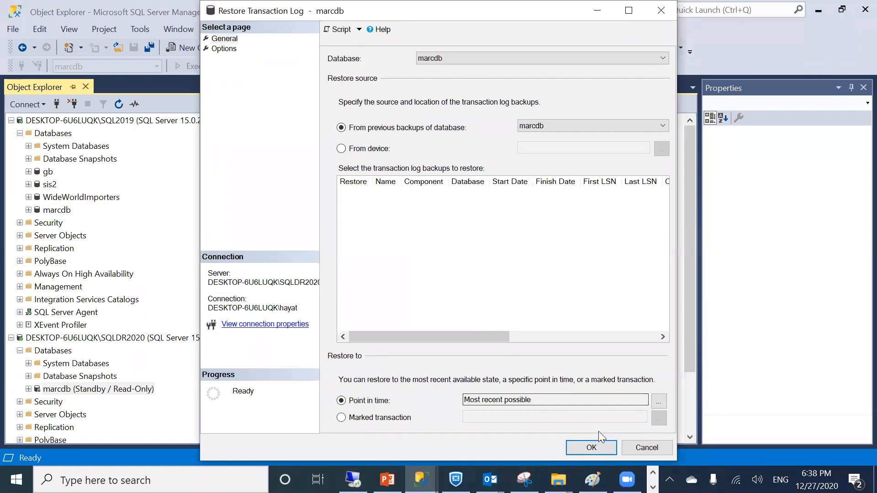
# Run the marcdb log restore, dismiss the 'database in use' error, and close the window
pyautogui.click(587, 444)
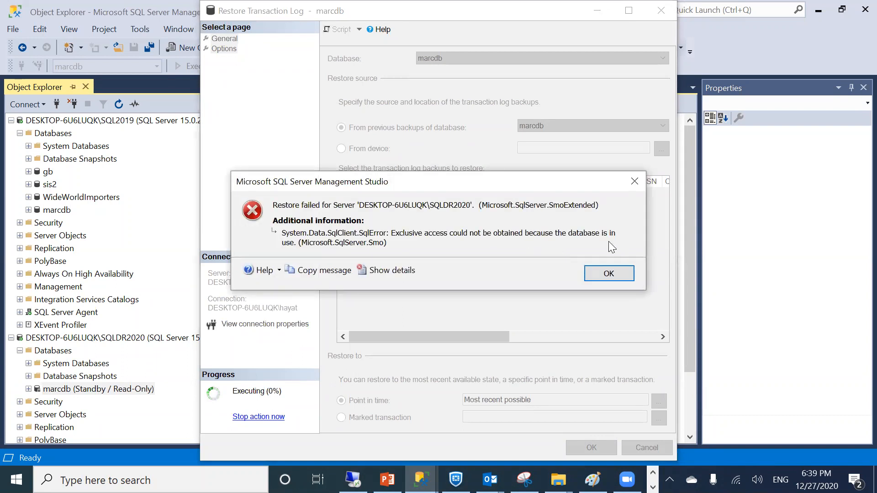
pyautogui.click(609, 273)
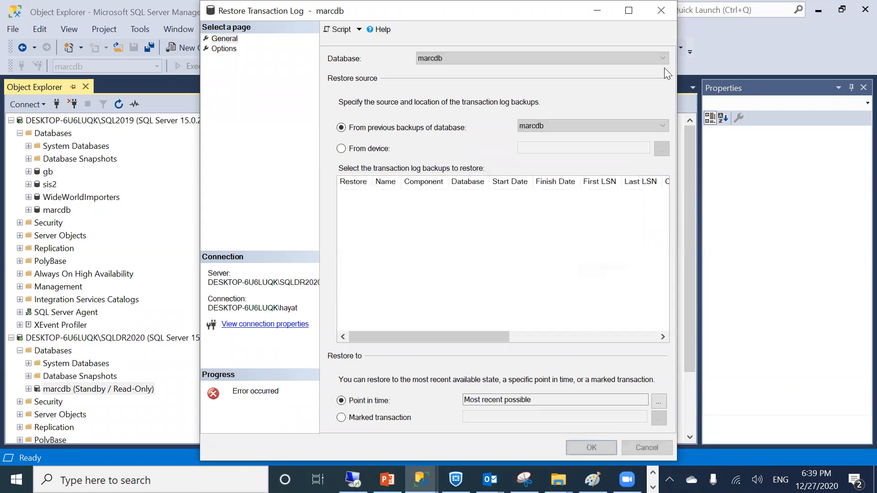
pyautogui.click(658, 10)
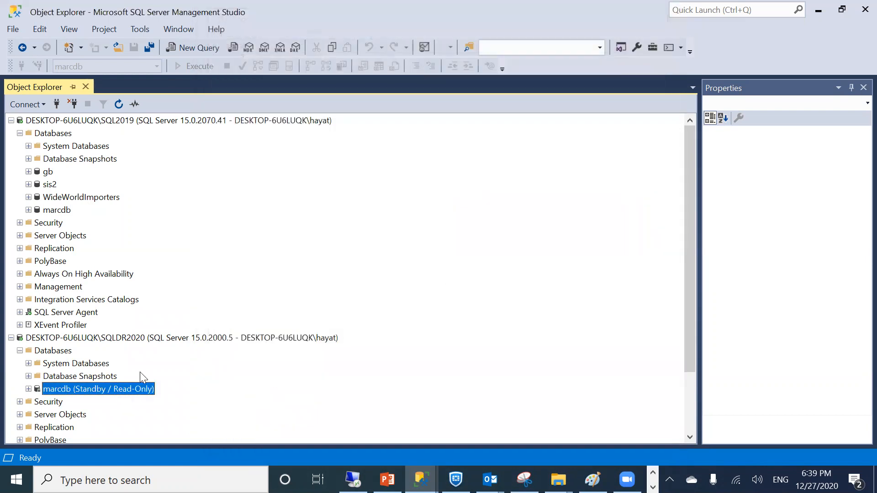
pyautogui.rightClick(96, 392)
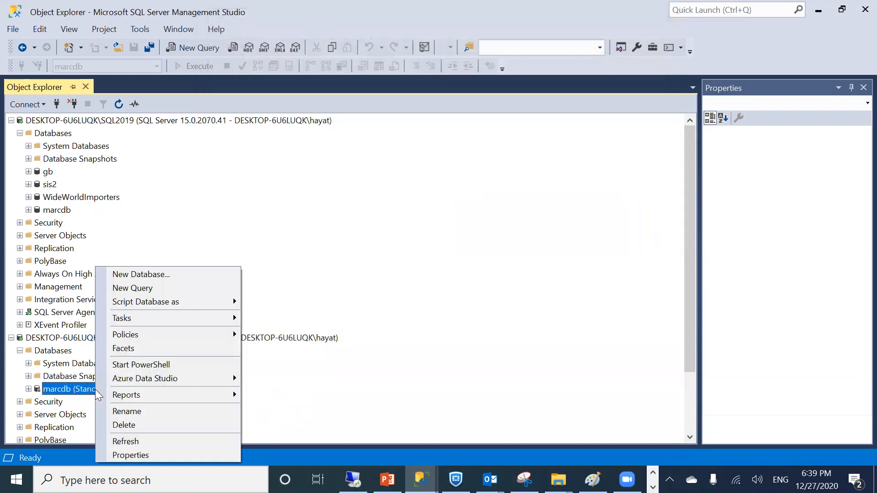
pyautogui.click(118, 455)
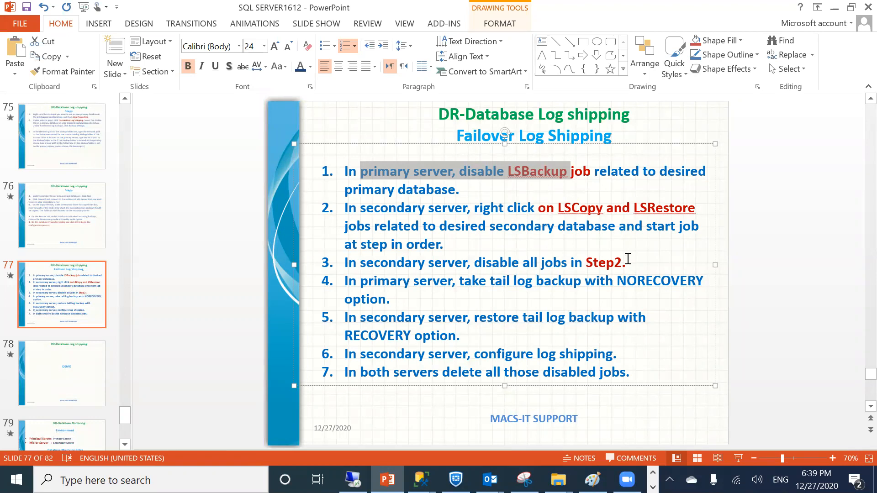
pyautogui.click(829, 10)
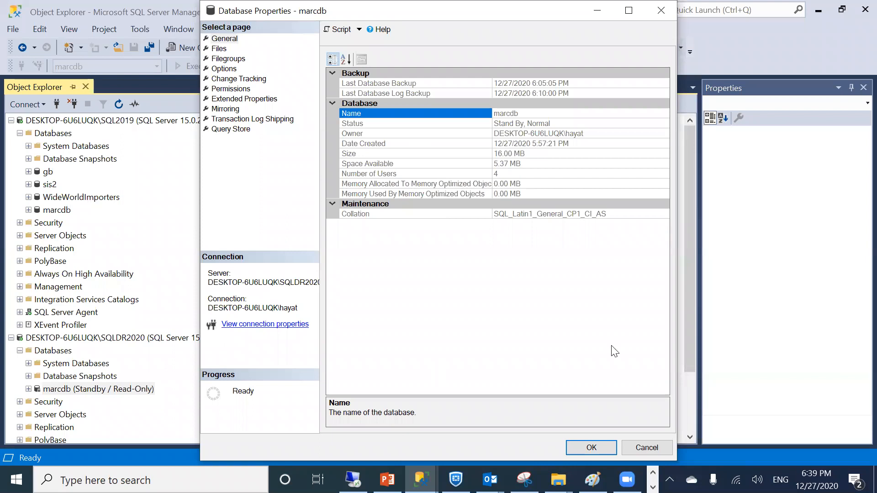
pyautogui.click(637, 447)
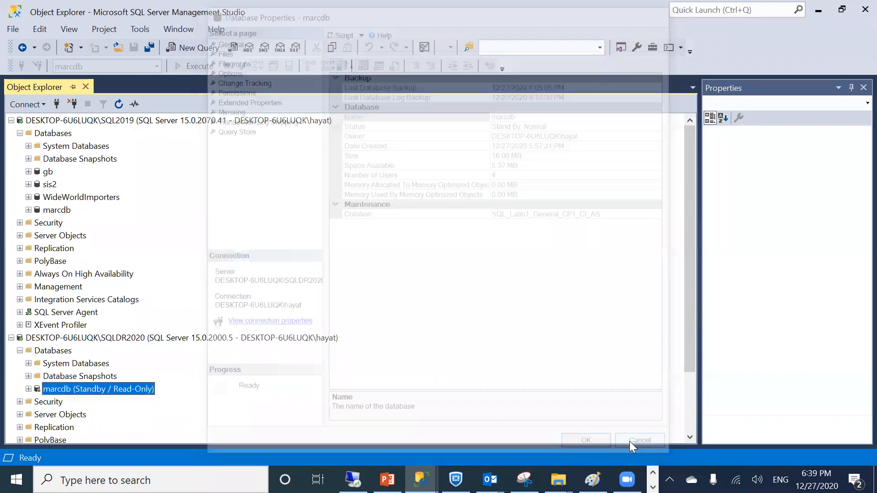
# Start a Transaction Log backup of SQL2019's marcdb, removing the old marcdb2.trn destination
pyautogui.rightClick(61, 211)
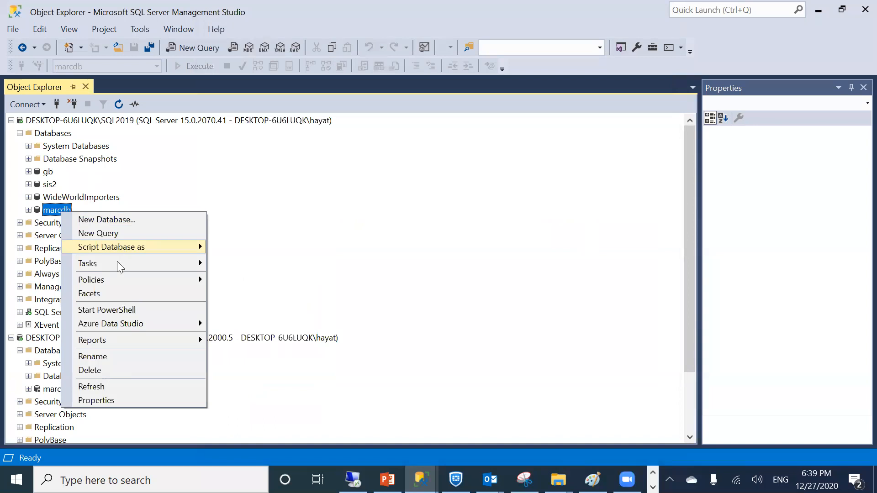
pyautogui.moveTo(117, 261)
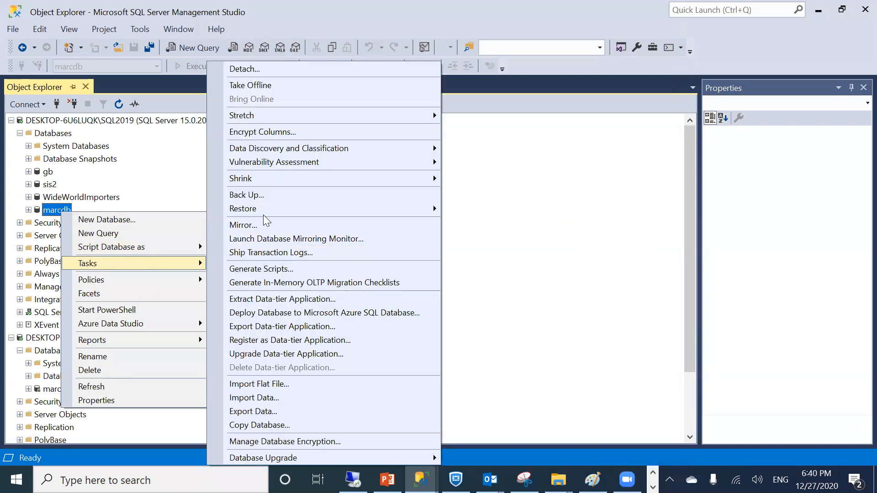
pyautogui.click(266, 195)
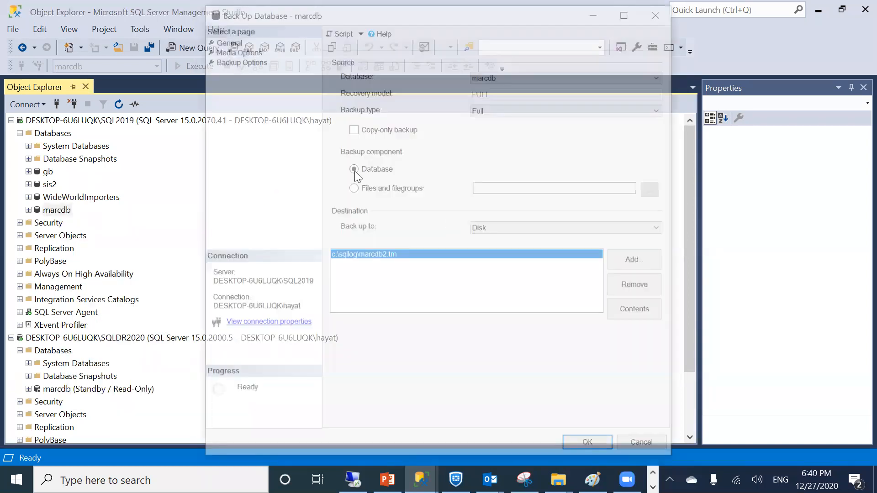
pyautogui.click(632, 278)
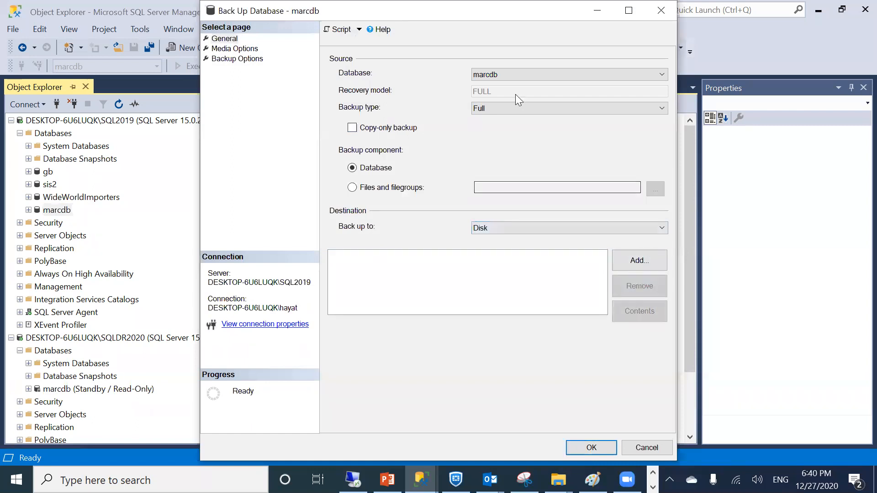
pyautogui.click(501, 109)
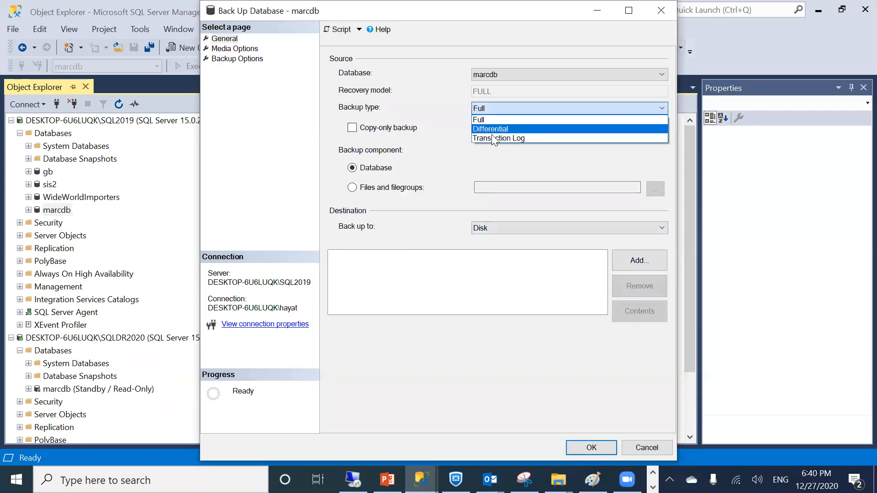
pyautogui.click(492, 135)
# Keep default compression and choose backing up the tail of the log, leaving marcdb restoring
pyautogui.click(228, 49)
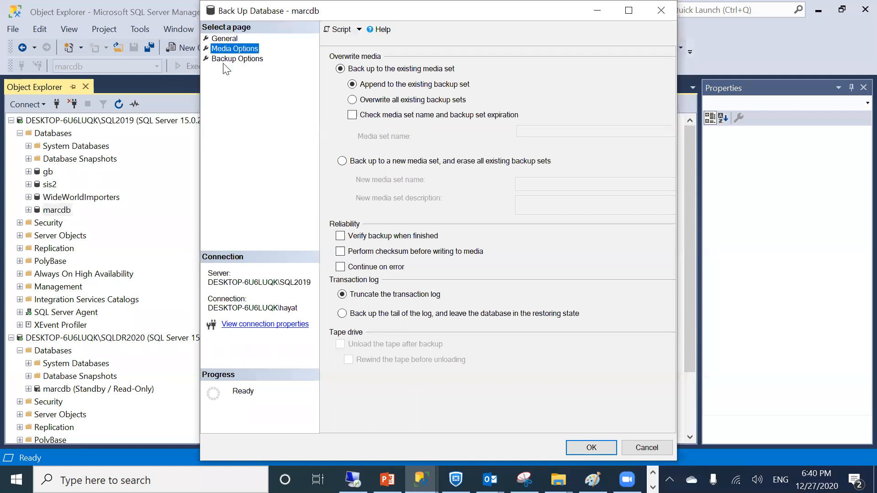
pyautogui.click(226, 59)
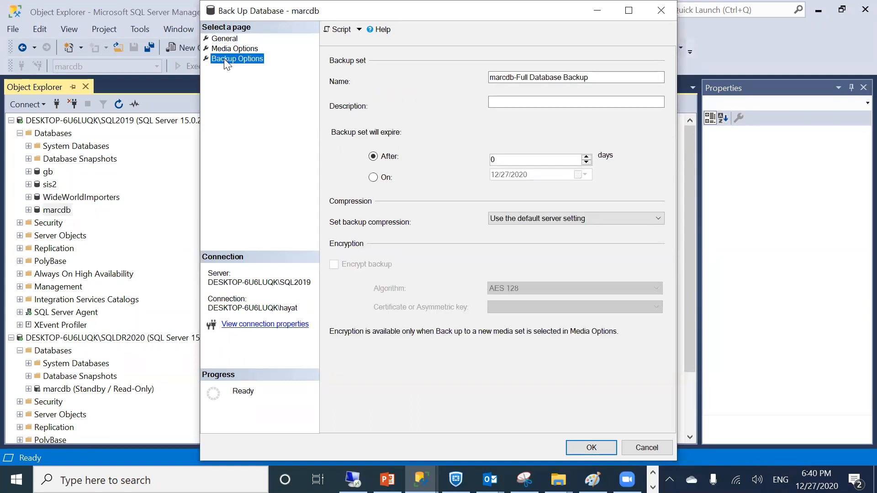
pyautogui.click(536, 215)
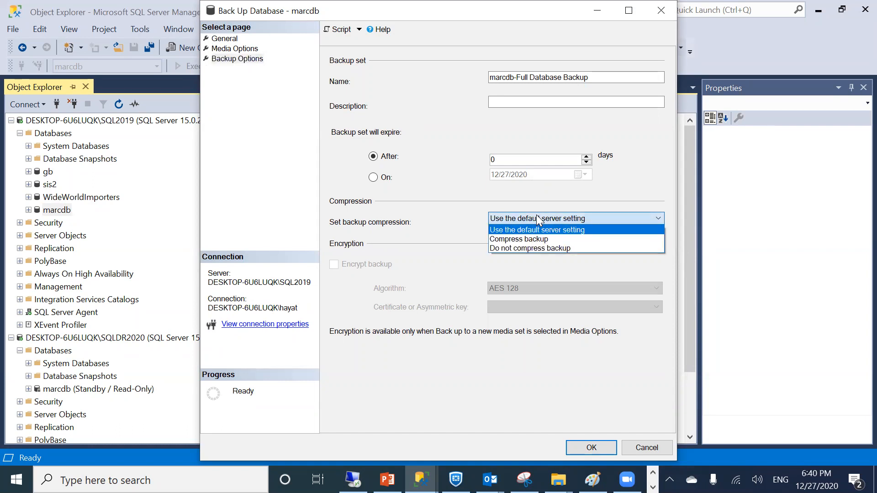
pyautogui.click(537, 215)
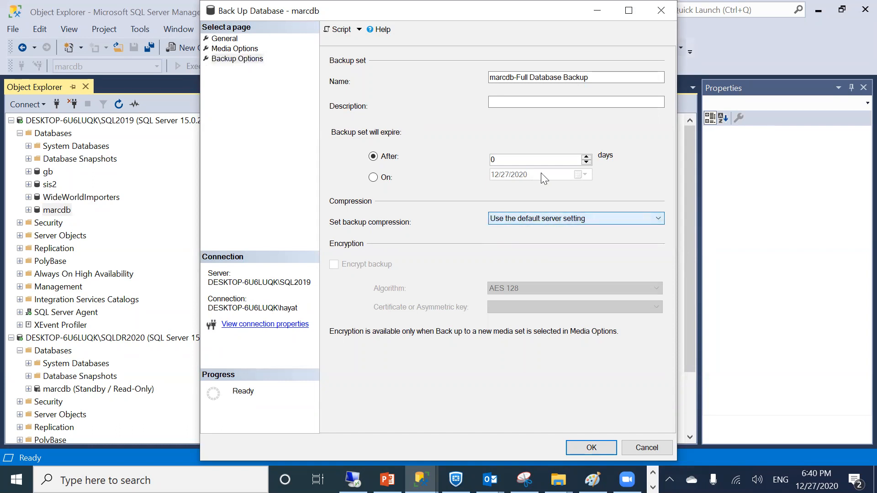
pyautogui.click(235, 48)
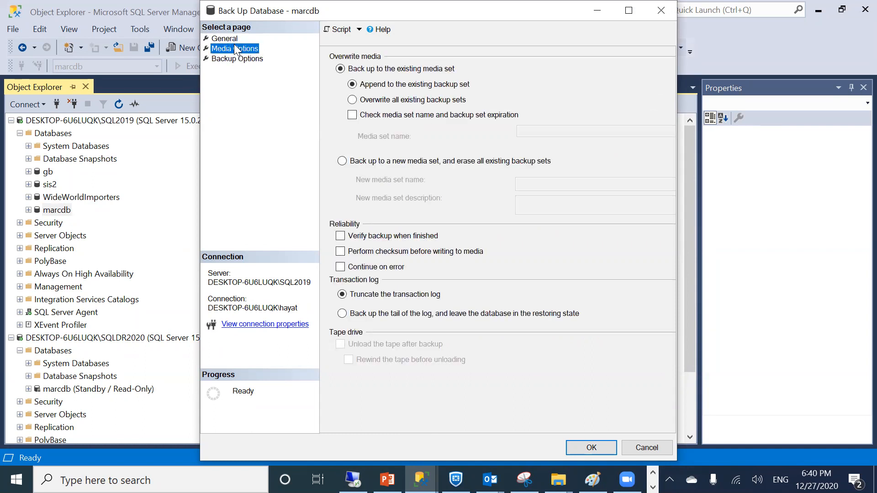
pyautogui.click(348, 314)
# Add destination c:\sqllog\marcd3.trn and run the backup, acknowledging its success
pyautogui.click(224, 39)
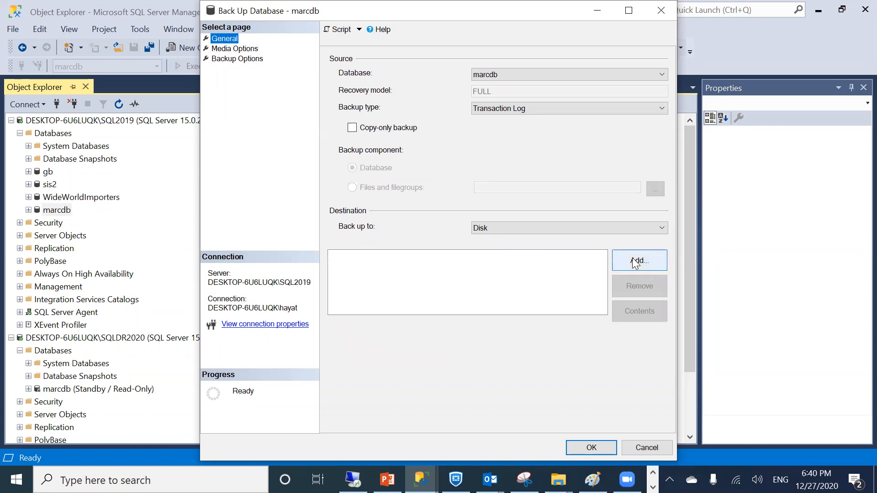
pyautogui.click(632, 258)
pyautogui.write('c')
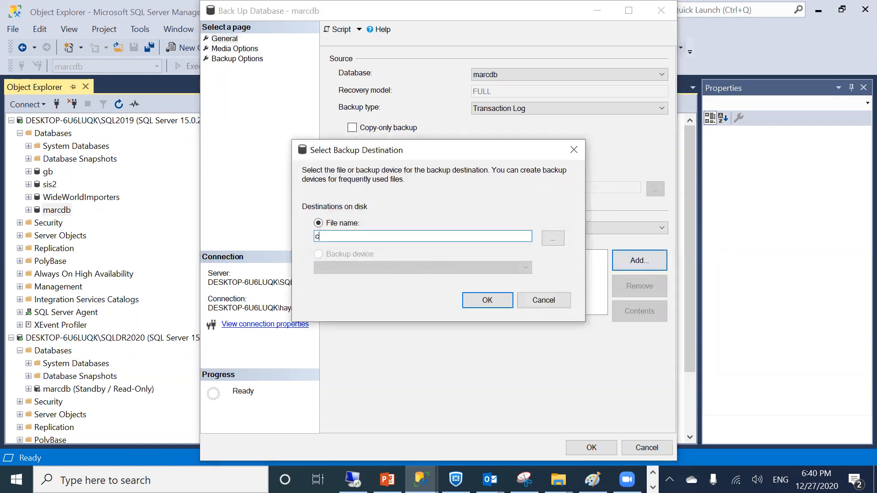
pyautogui.write(':\\')
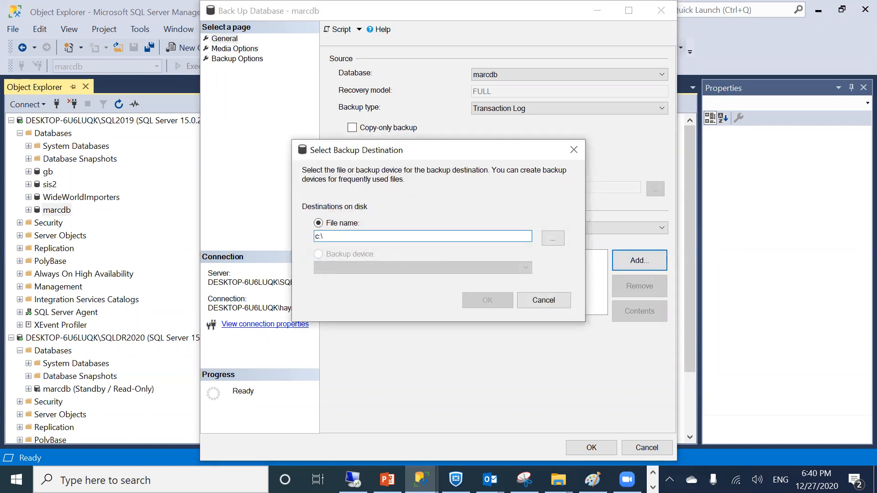
pyautogui.write('sqllog')
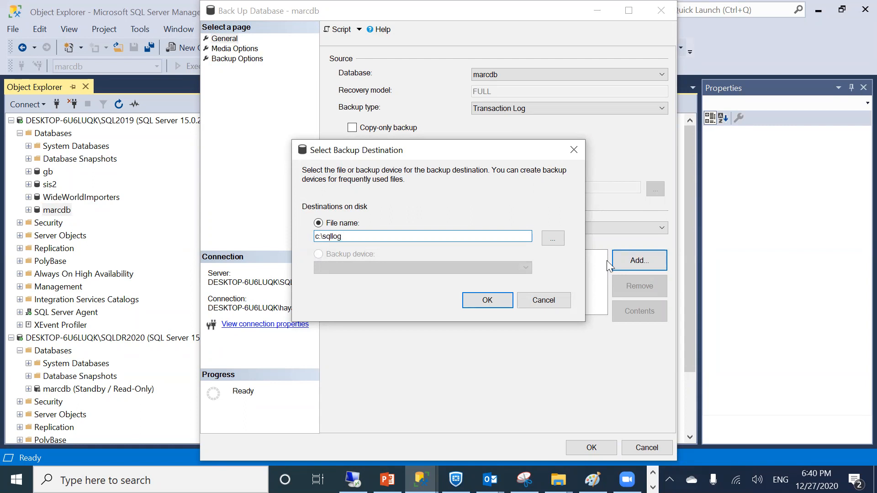
pyautogui.write('\\marcd3.trn')
pyautogui.click(474, 299)
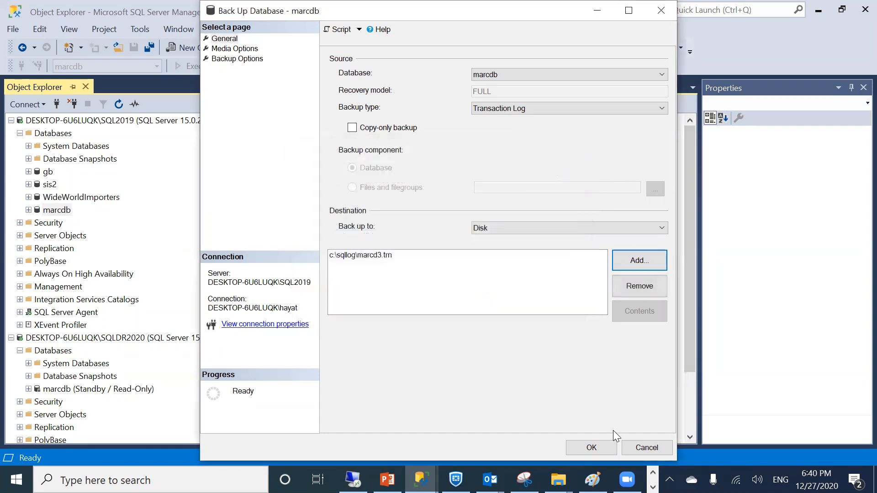
pyautogui.click(579, 443)
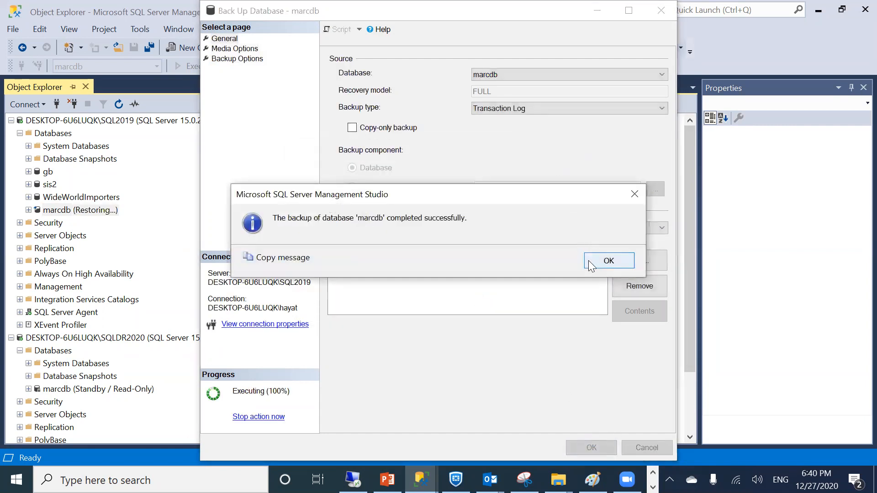
pyautogui.click(588, 260)
pyautogui.rightClick(49, 390)
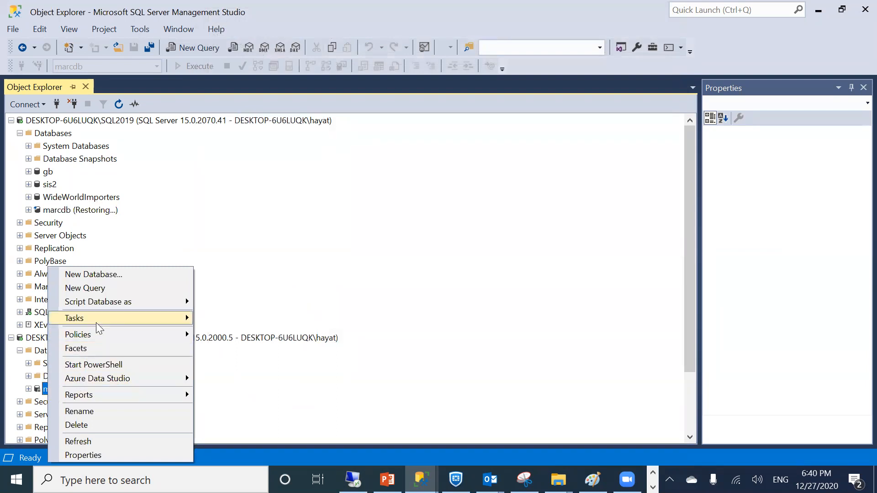
# Open Restore Transaction Log for SQLDR2020's marcdb and select device file c:\sqllog\marcd3.trn
pyautogui.moveTo(96, 321)
pyautogui.moveTo(266, 208)
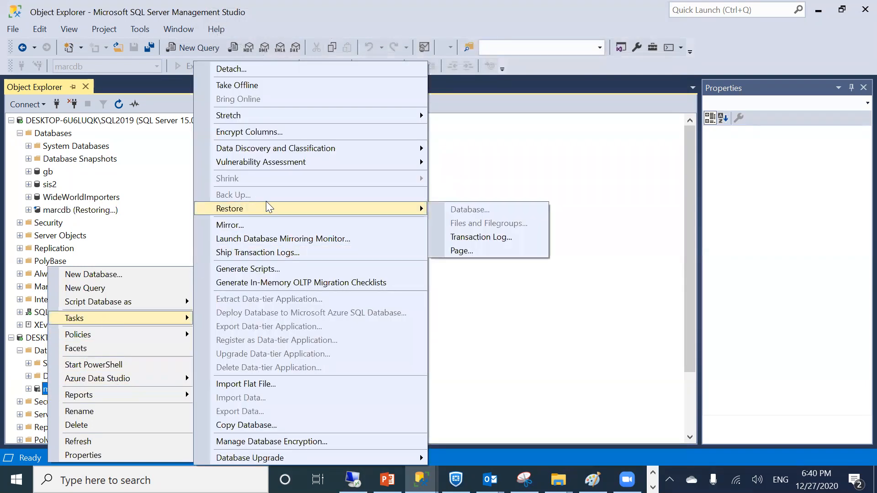
pyautogui.click(474, 235)
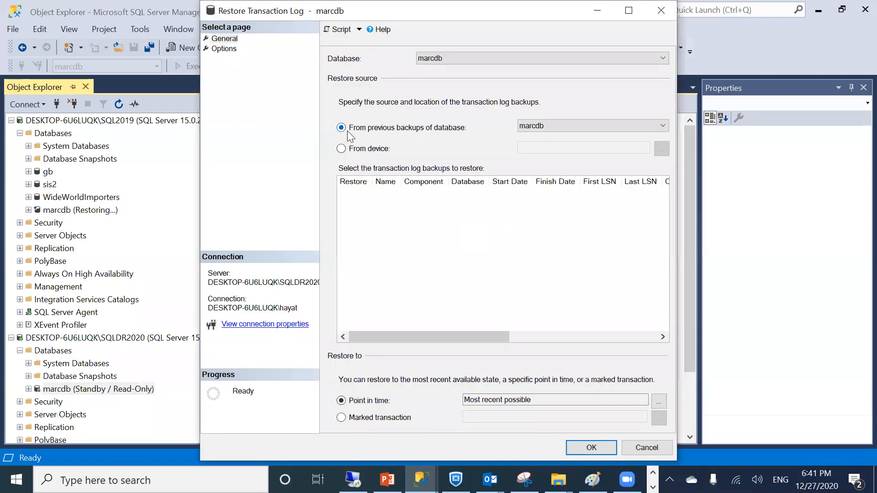
pyautogui.click(368, 149)
pyautogui.click(661, 148)
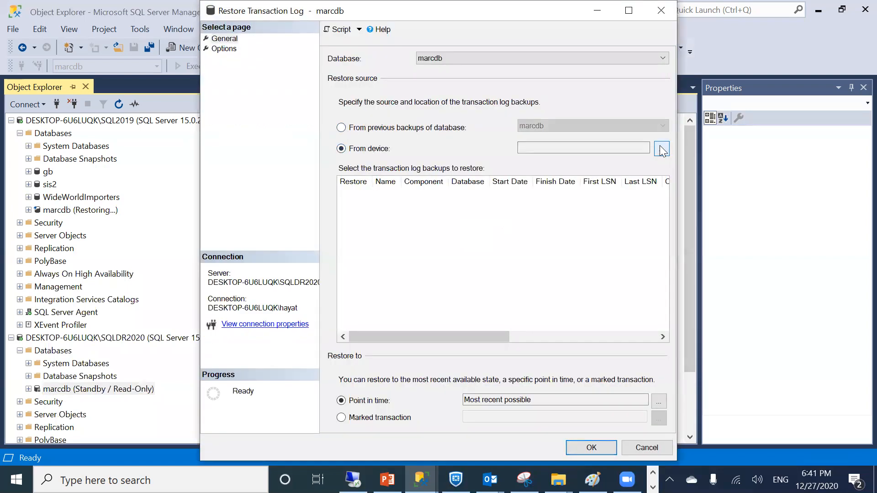
pyautogui.click(532, 195)
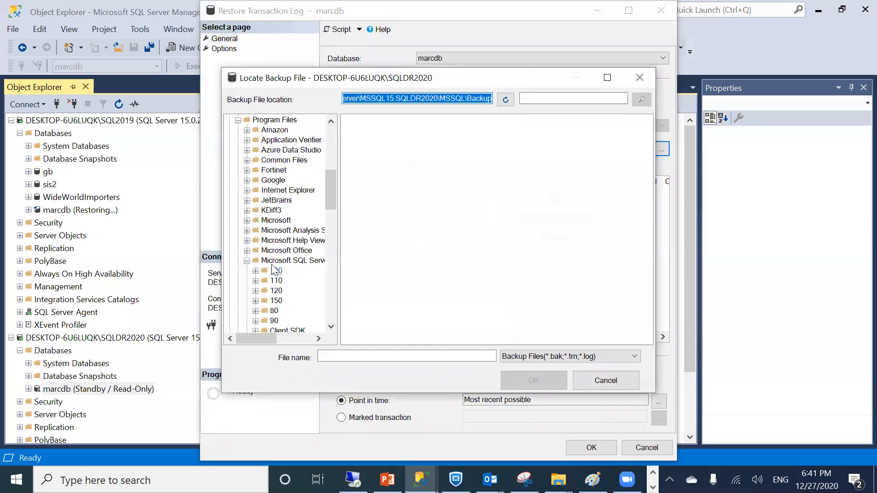
pyautogui.write('c')
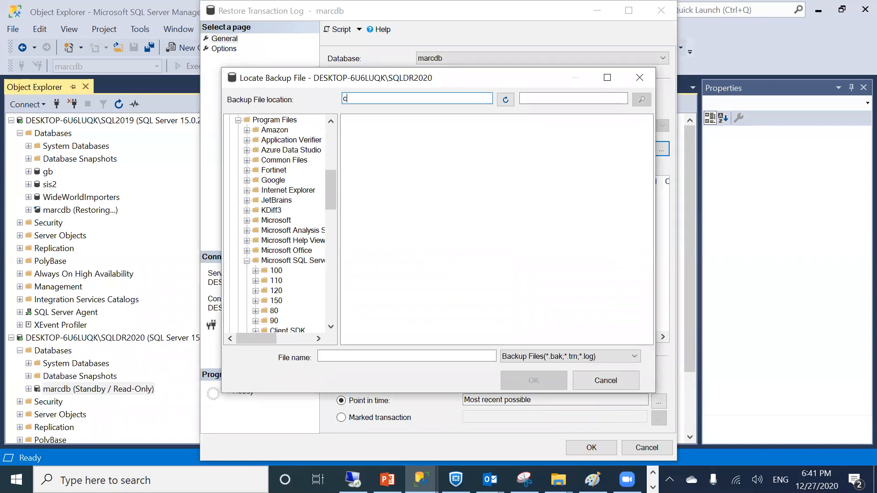
pyautogui.write(':\\sqllog')
pyautogui.press('Return')
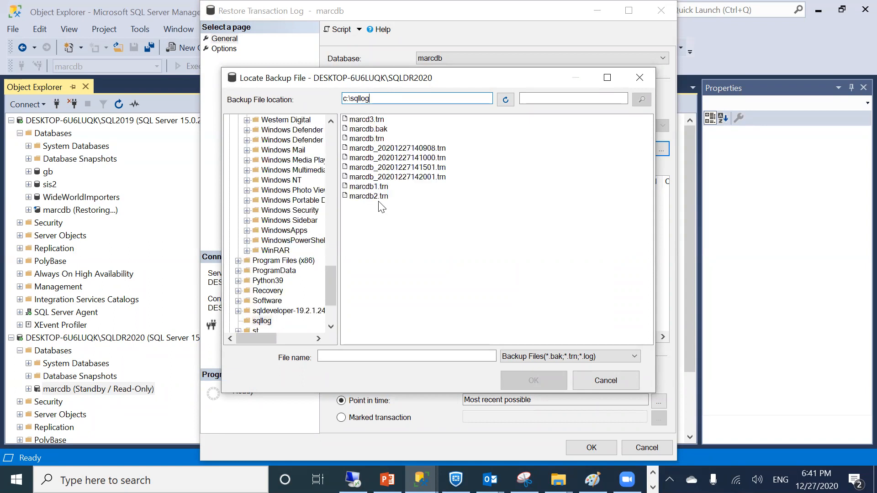
pyautogui.click(366, 119)
pyautogui.click(533, 380)
pyautogui.click(456, 336)
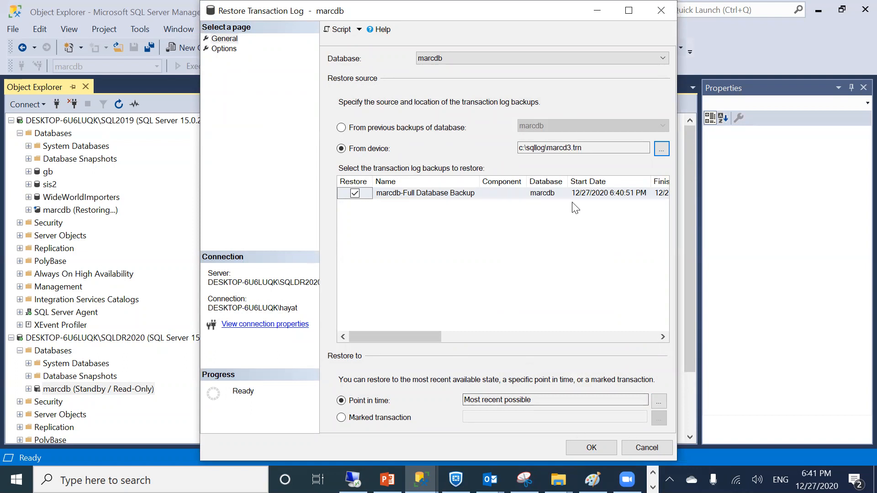
# Run the marcd3.trn restore, dismiss the 'database in use' error, and close the restore window and Object Explorer
pyautogui.click(610, 445)
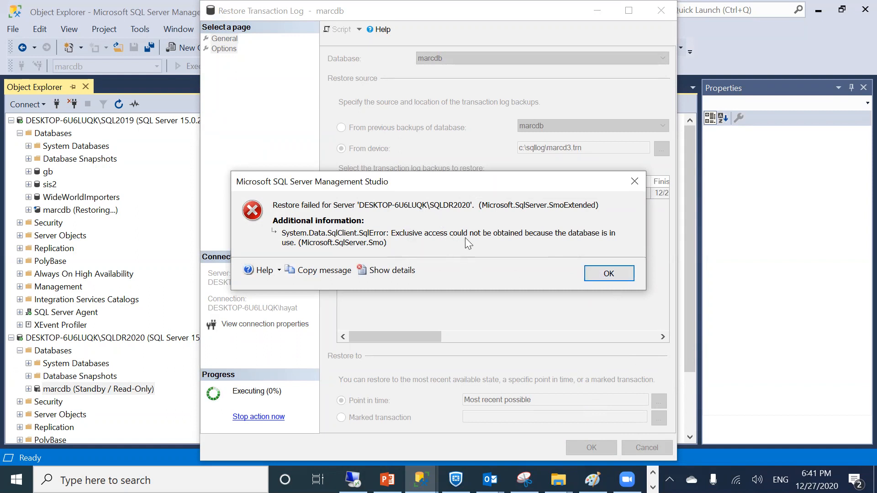
pyautogui.click(590, 270)
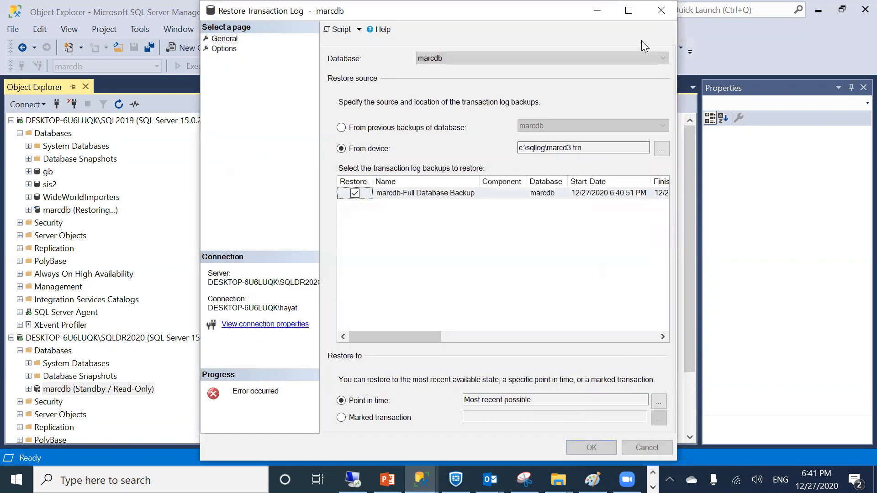
pyautogui.click(657, 8)
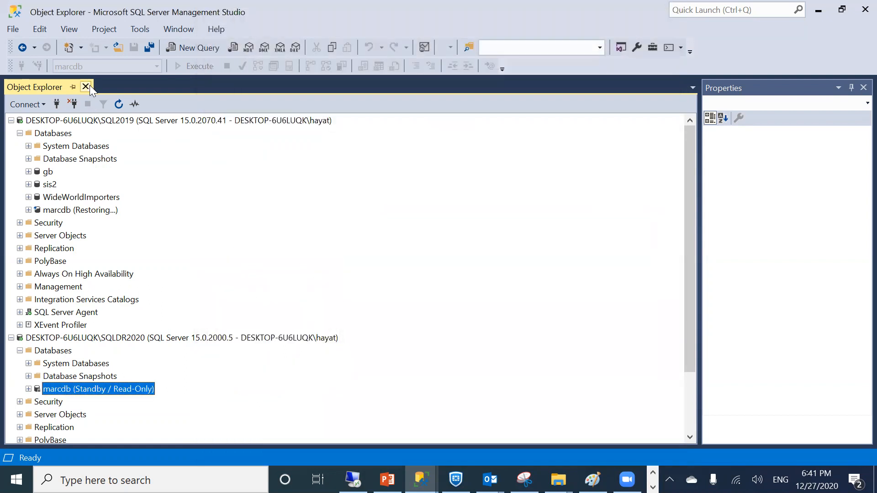
pyautogui.click(90, 87)
# Close SSMS, search 'sql', and launch then close SQL Server 2014 Management Studio
pyautogui.click(864, 9)
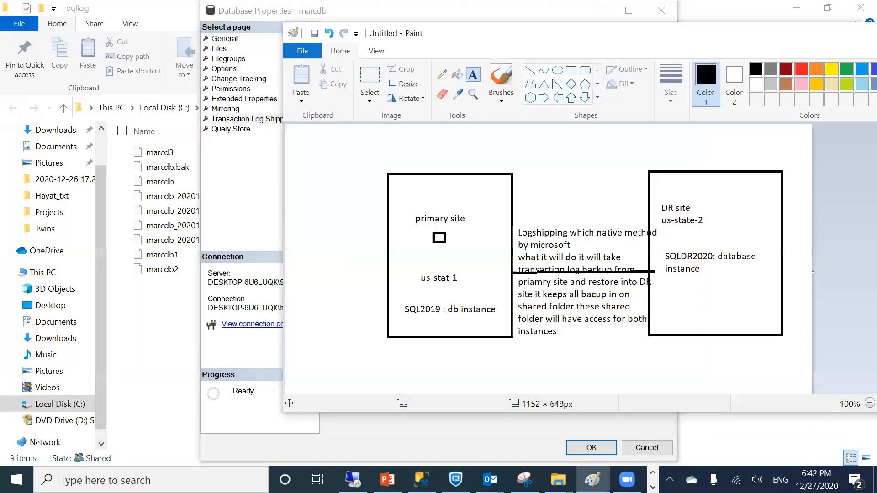
pyautogui.click(151, 481)
pyautogui.write('sql')
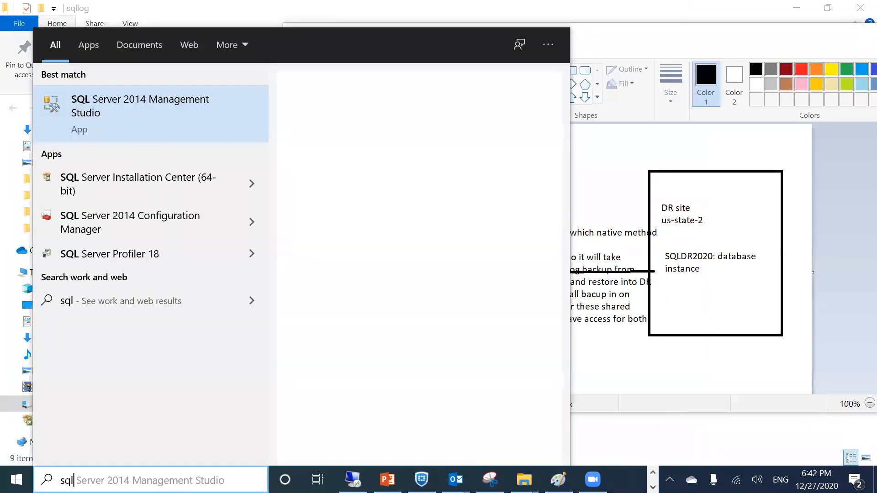
pyautogui.click(131, 108)
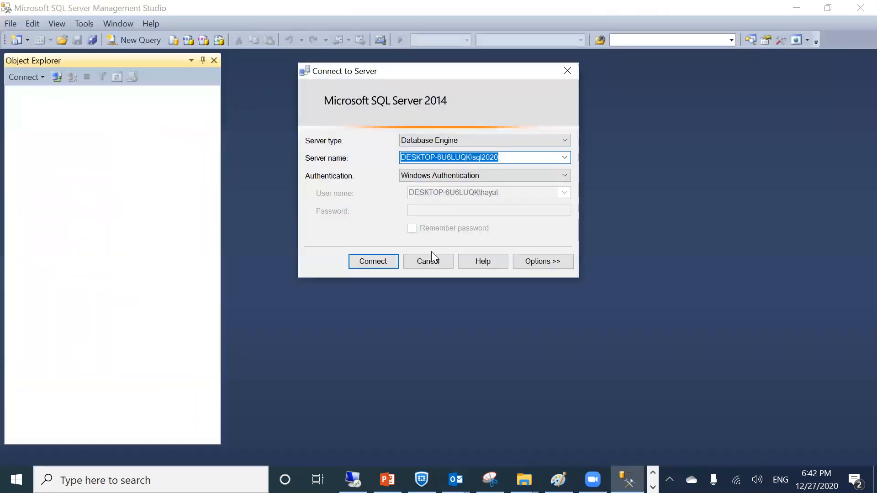
pyautogui.click(430, 262)
pyautogui.click(860, 8)
# Search 'studi' in Start and launch SQL Server Management Studio 18
pyautogui.click(225, 472)
pyautogui.write('s')
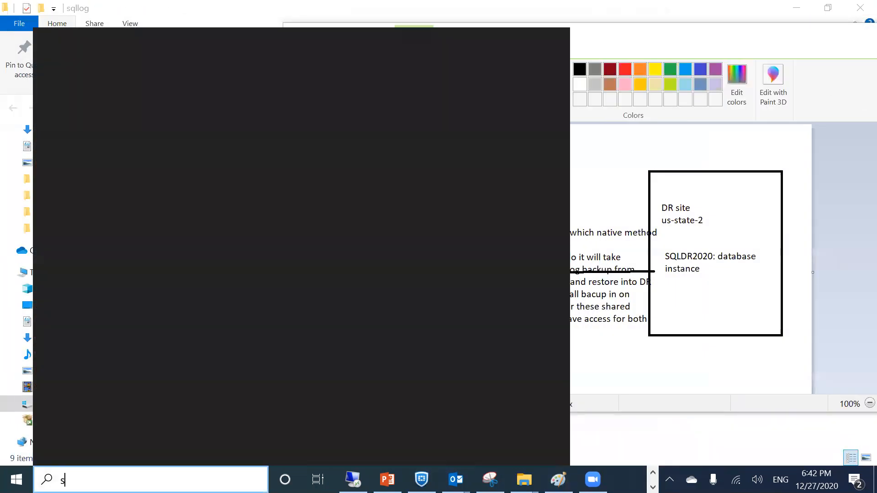
pyautogui.write('ql stu')
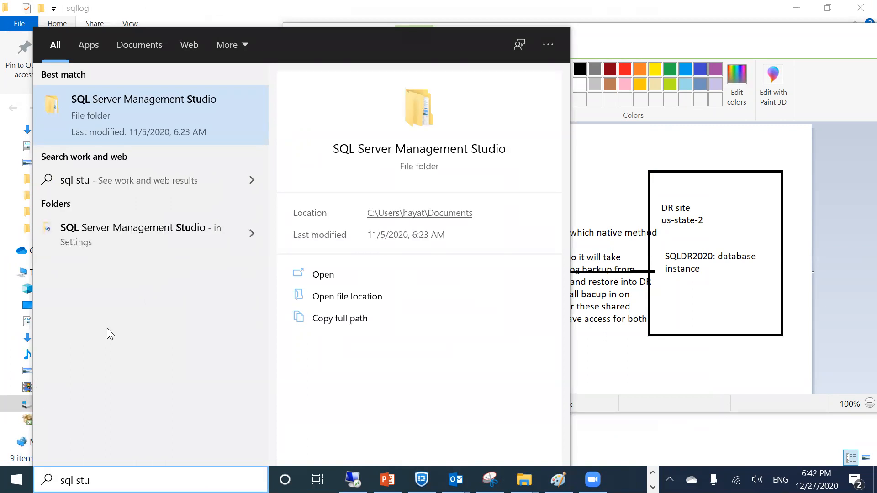
pyautogui.press('BackSpace')
pyautogui.press('BackSpace')
pyautogui.press('BackSpace')
pyautogui.press('BackSpace')
pyautogui.press('BackSpace')
pyautogui.press('BackSpace')
pyautogui.press('BackSpace')
pyautogui.write('studi')
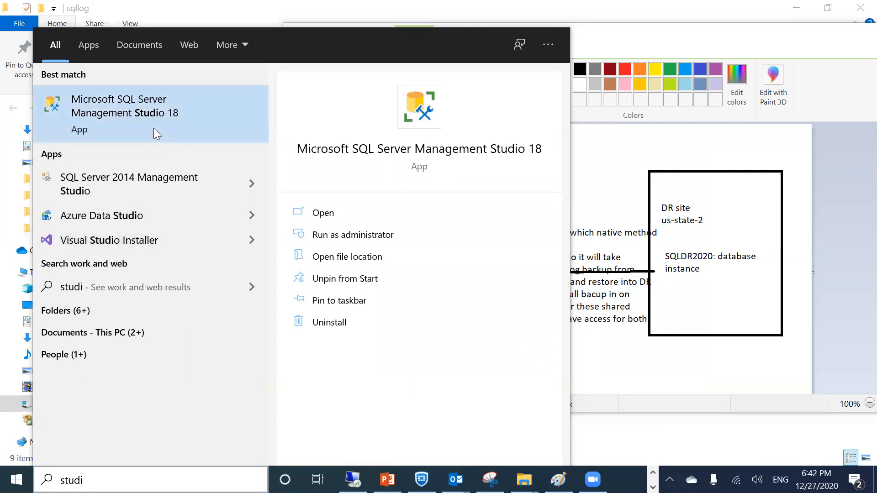
pyautogui.click(153, 128)
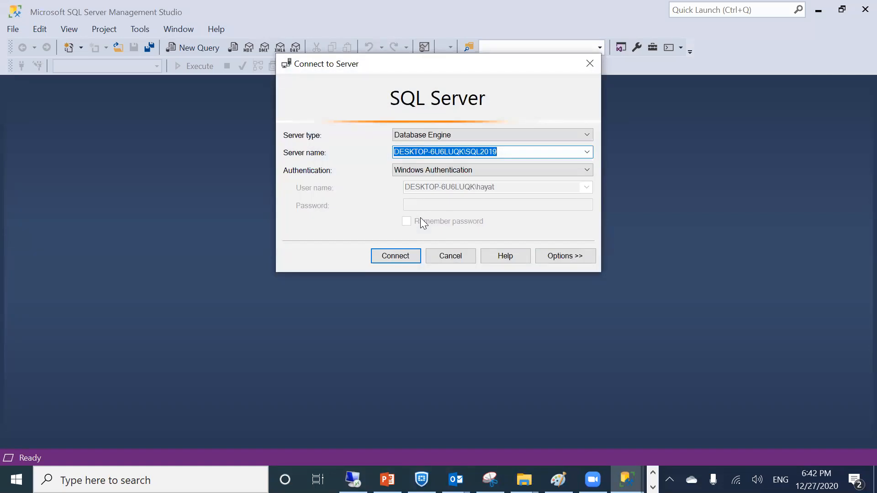
# Connect to SQL2019, then add a Database Engine connection to SQLDR2020
pyautogui.click(386, 249)
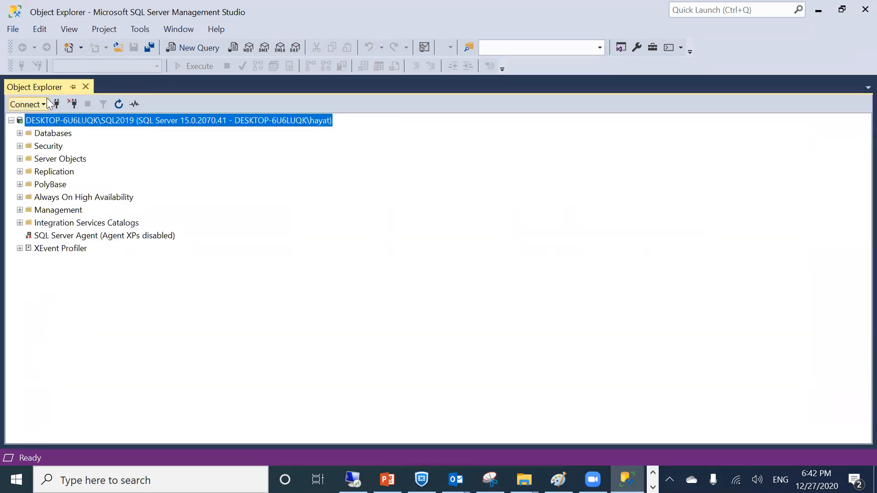
pyautogui.click(24, 103)
pyautogui.click(33, 118)
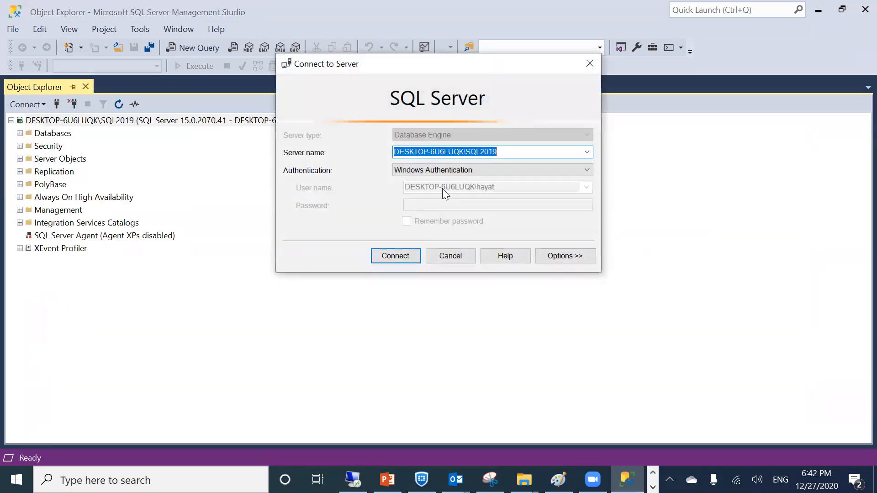
pyautogui.click(586, 152)
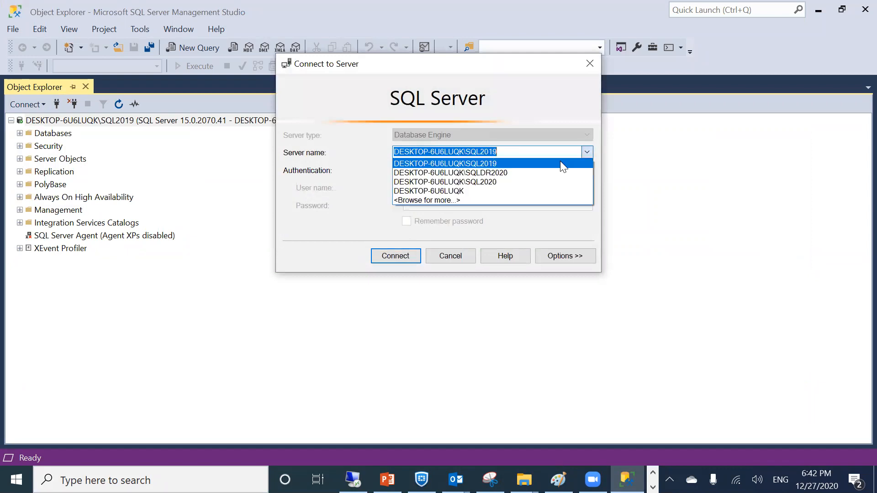
pyautogui.click(469, 168)
pyautogui.click(395, 256)
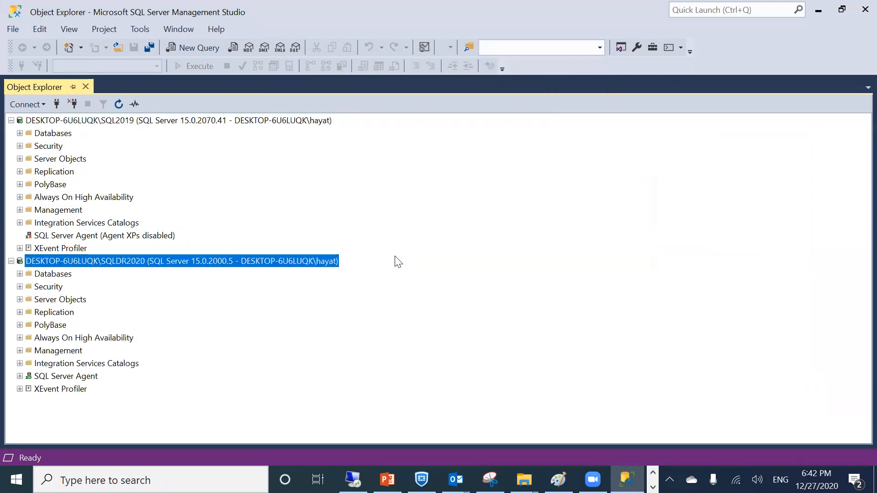
# Expand SQLDR2020's databases and view marcdb's task options
pyautogui.click(20, 274)
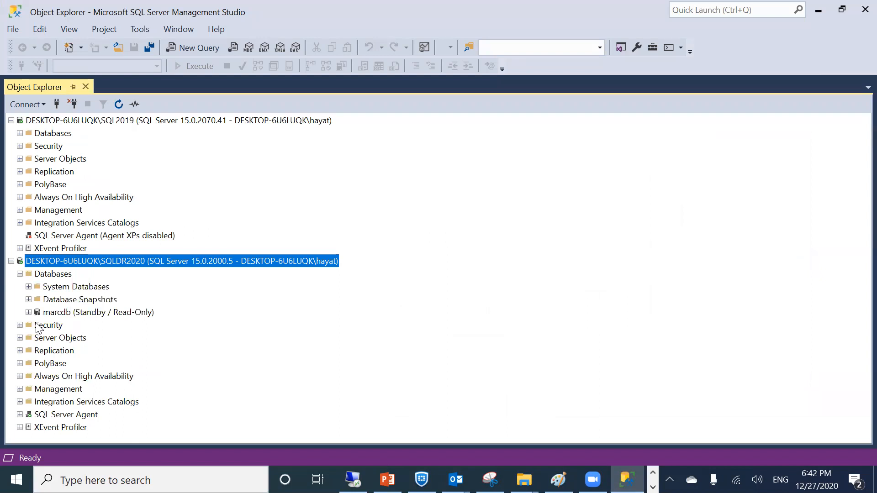
pyautogui.click(37, 302)
pyautogui.rightClick(38, 313)
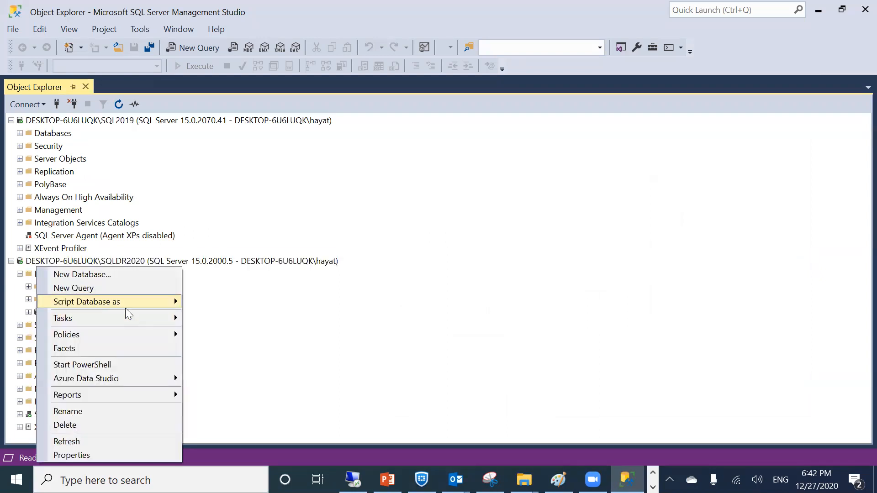
pyautogui.moveTo(121, 320)
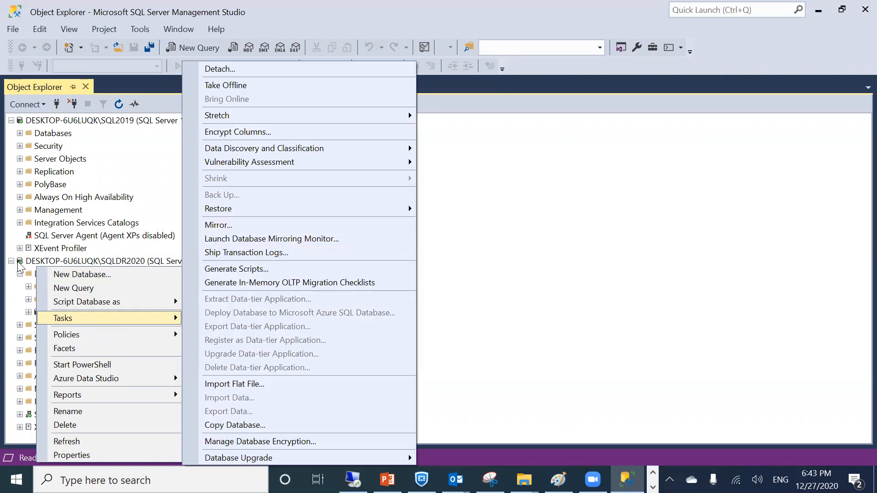
# Start SQL2019's SQL Server Agent, confirm with Yes, and refresh its status
pyautogui.rightClick(26, 236)
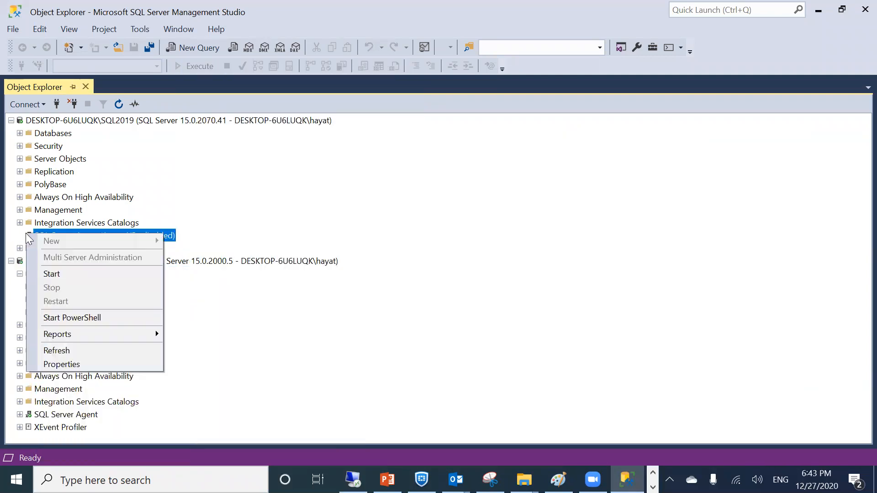
pyautogui.click(46, 275)
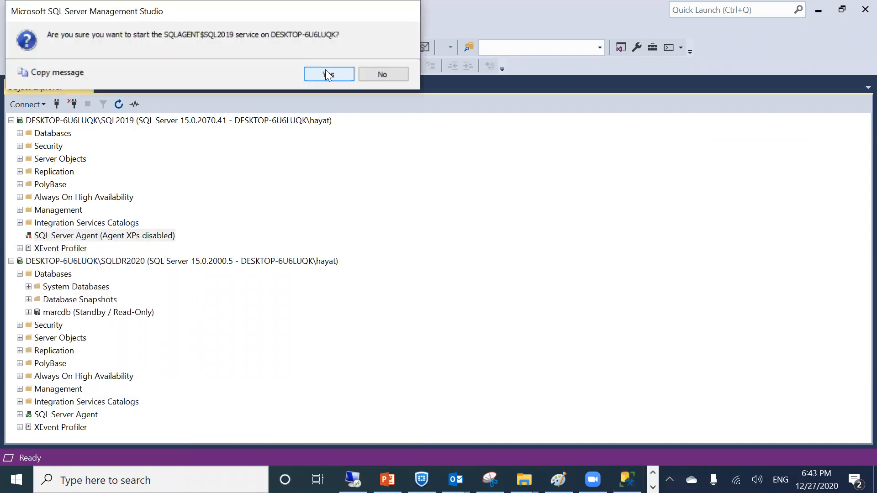
pyautogui.click(325, 75)
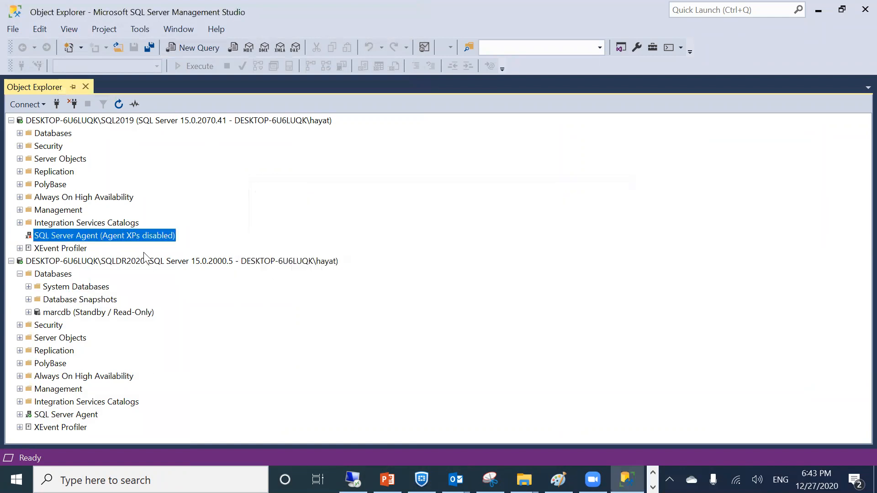
pyautogui.rightClick(49, 237)
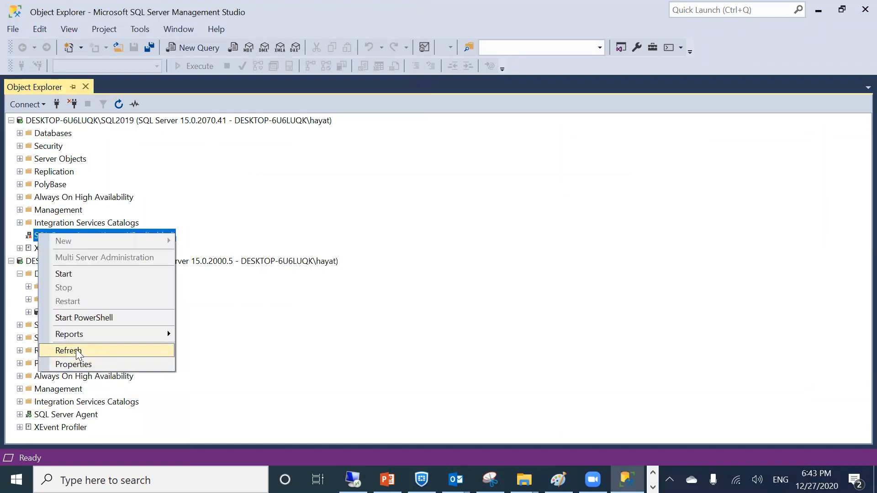
pyautogui.click(76, 349)
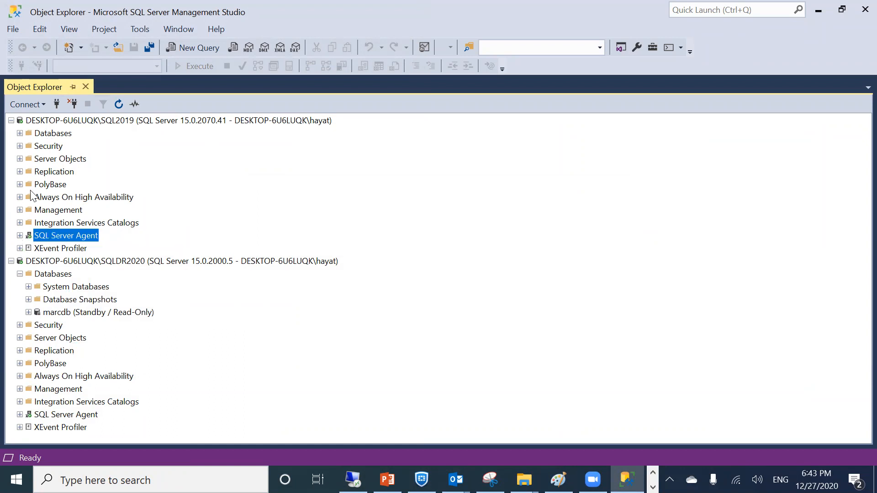
# Run the LSBackup_testdb job from SQL2019's SQL Server Agent Jobs list
pyautogui.click(20, 235)
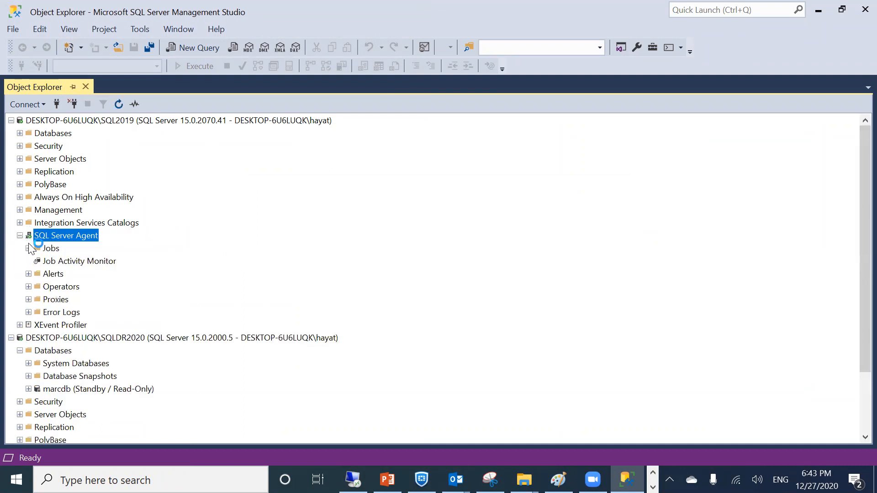
pyautogui.click(28, 248)
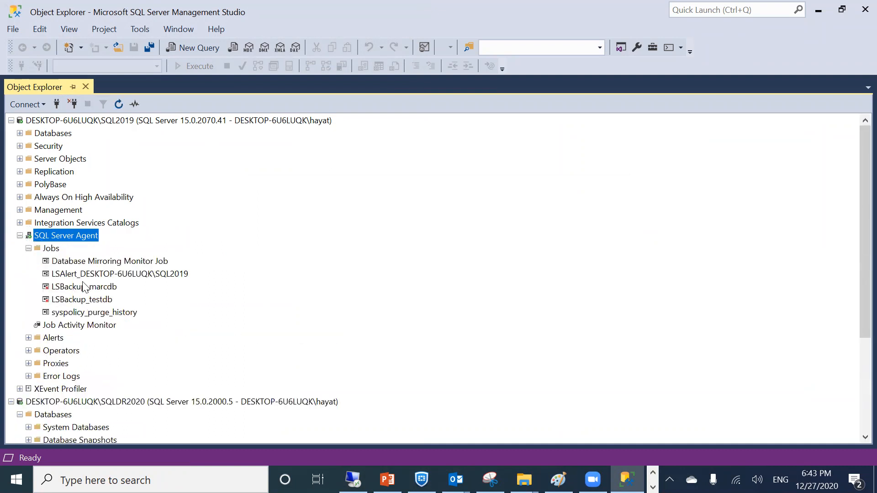
pyautogui.rightClick(68, 300)
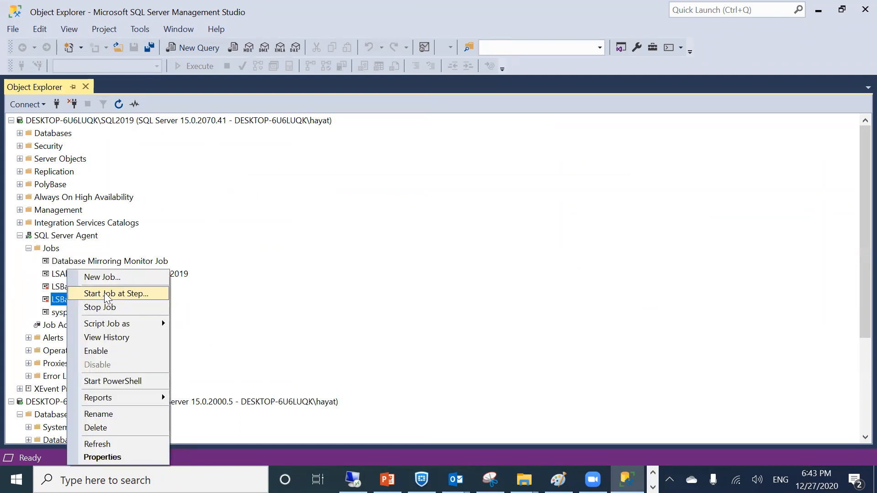
pyautogui.click(105, 293)
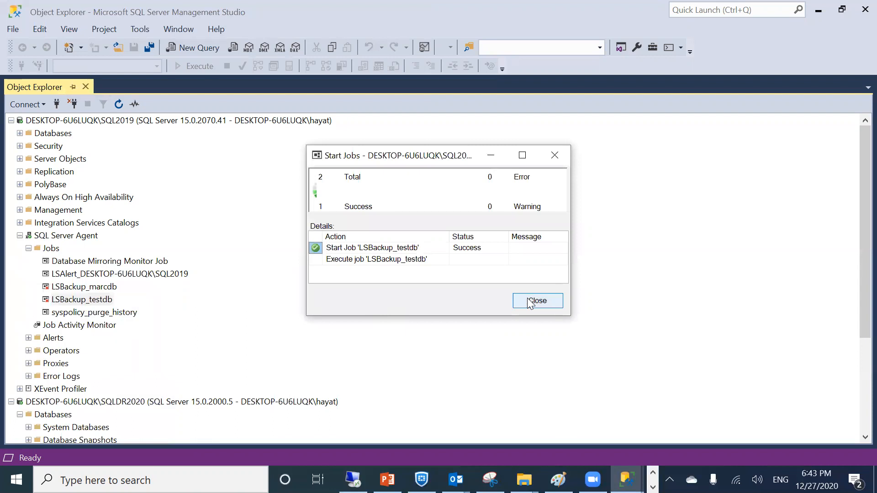
pyautogui.click(535, 298)
# Enable the LSBackup_marcdb job on SQL2019 and leave it selected
pyautogui.rightClick(87, 286)
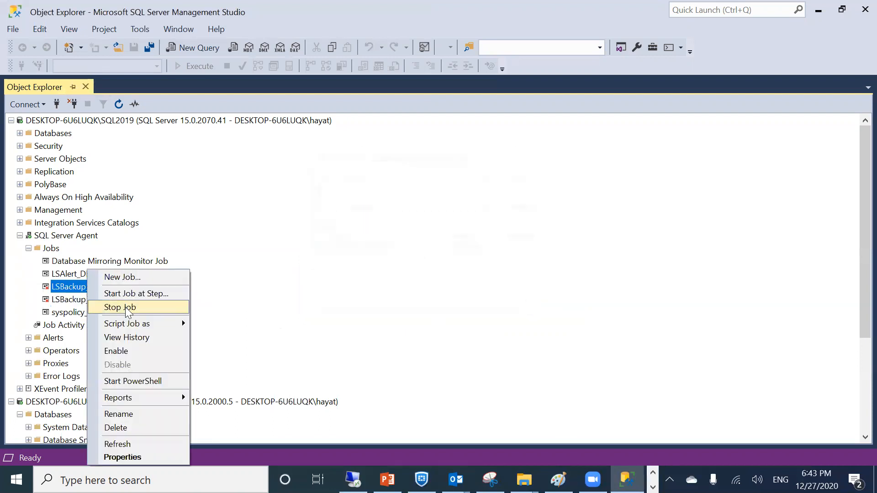
pyautogui.click(104, 353)
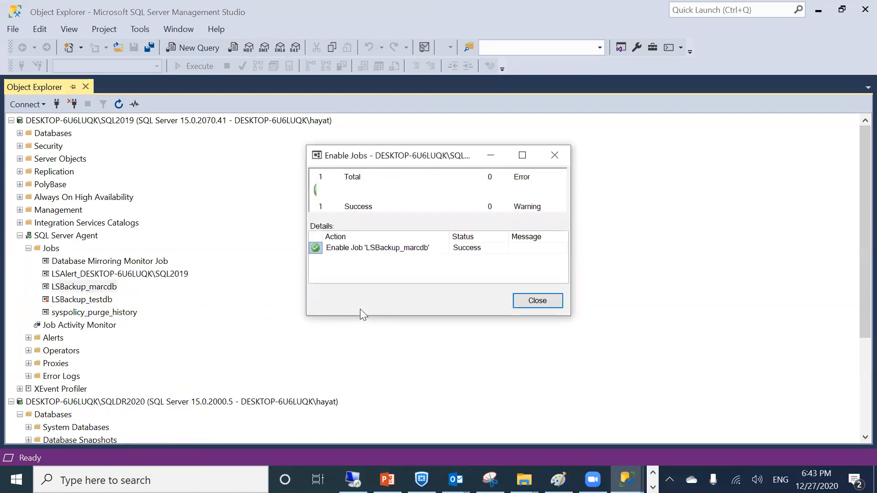
pyautogui.click(537, 301)
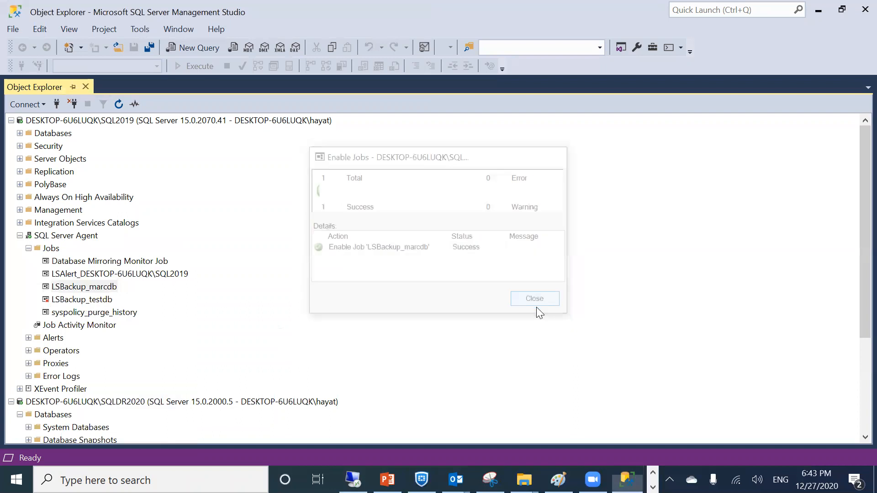
pyautogui.rightClick(87, 299)
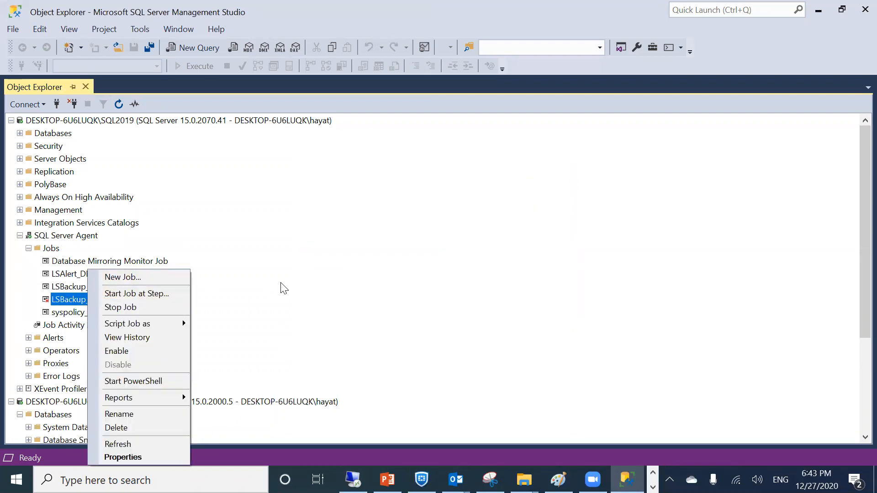
pyautogui.click(281, 283)
pyautogui.click(72, 284)
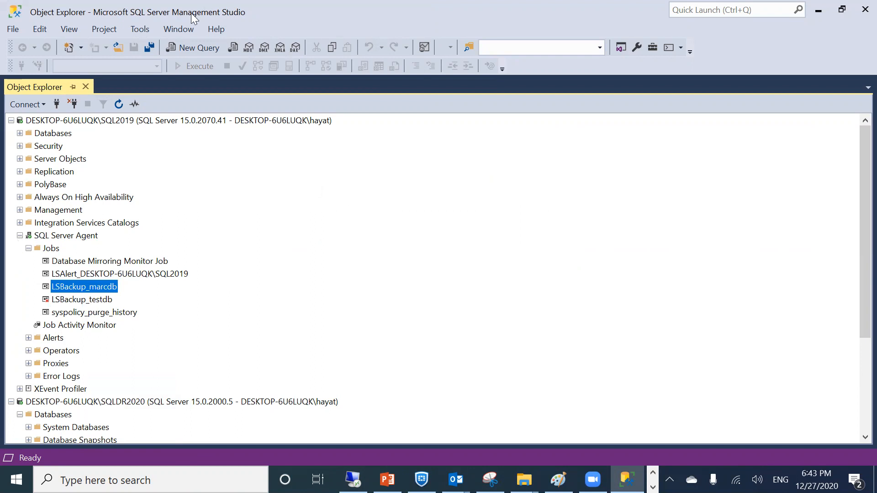
# Place Management Studio on the left half and the SQL SERVER1612 slides on the right
pyautogui.moveTo(195, 19); pyautogui.dragTo(1, 441)
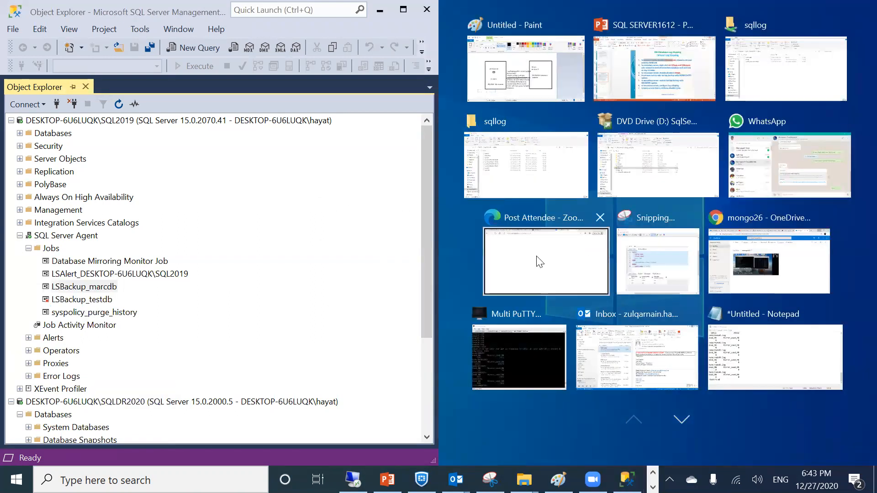
pyautogui.click(627, 90)
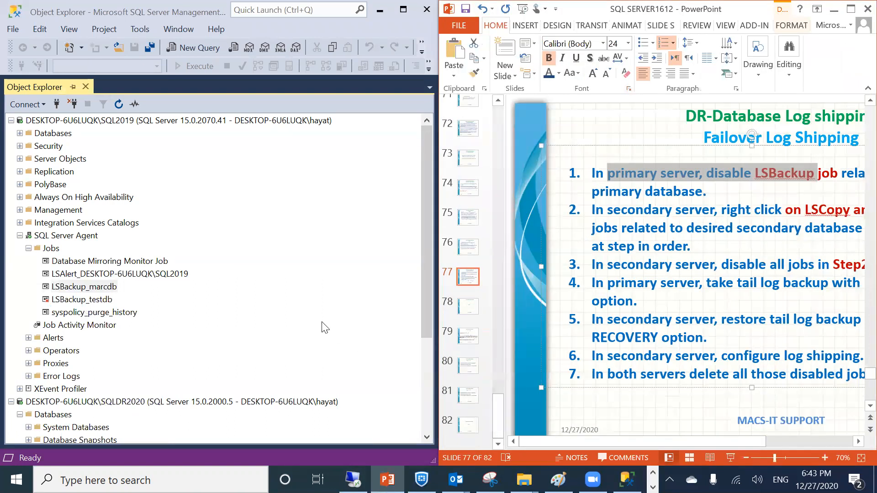
pyautogui.moveTo(506, 284); pyautogui.dragTo(448, 289)
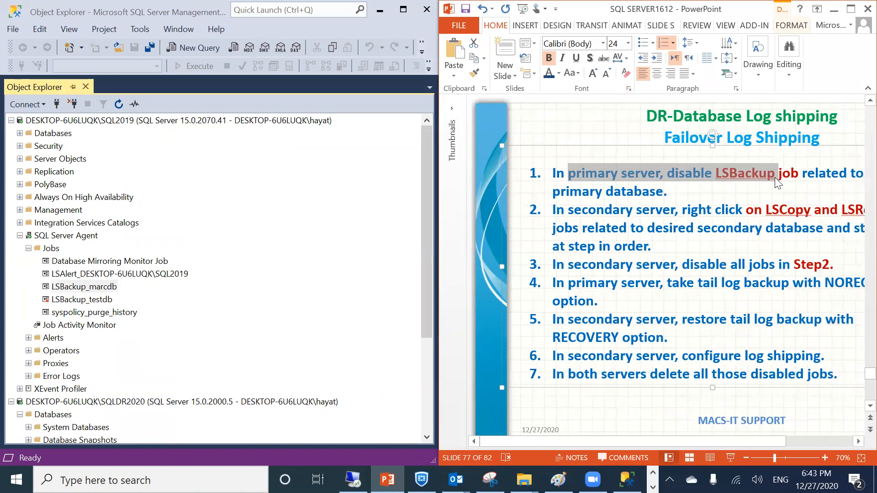
# Stop the LSBackup_marcdb job on SQL2019, then disable it
pyautogui.click(77, 288)
pyautogui.rightClick(79, 287)
pyautogui.click(122, 308)
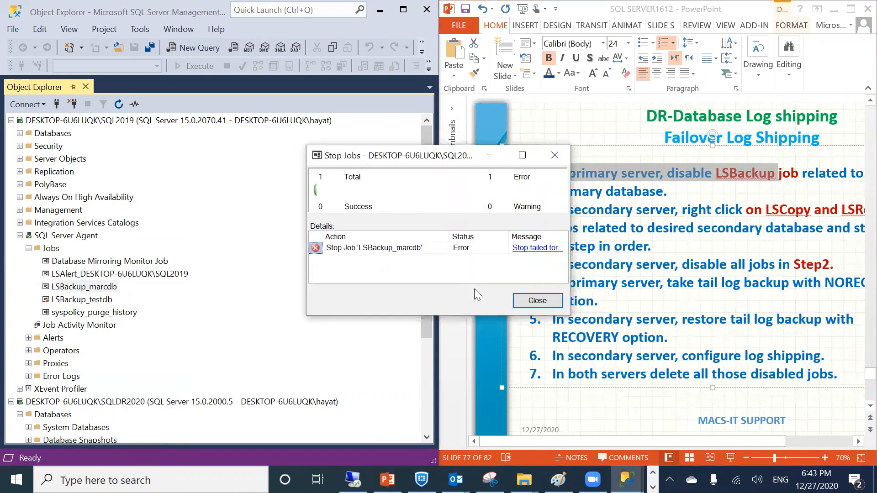
pyautogui.click(532, 302)
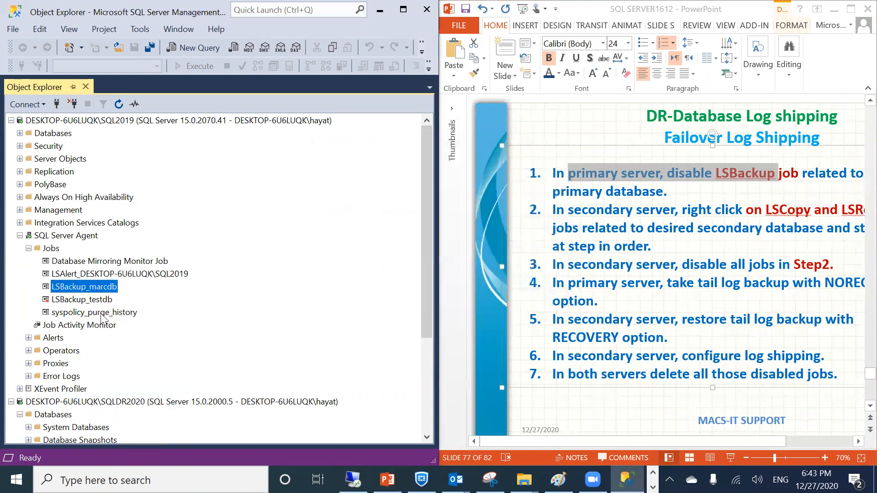
pyautogui.rightClick(78, 288)
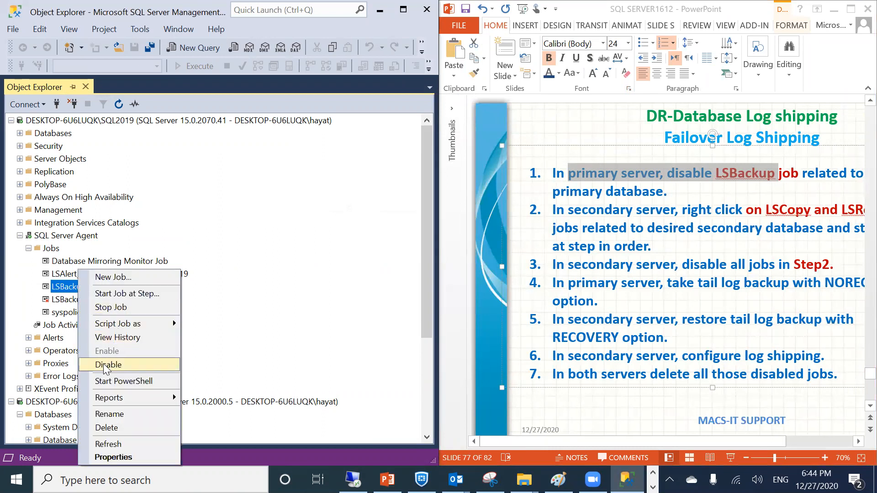
pyautogui.click(101, 359)
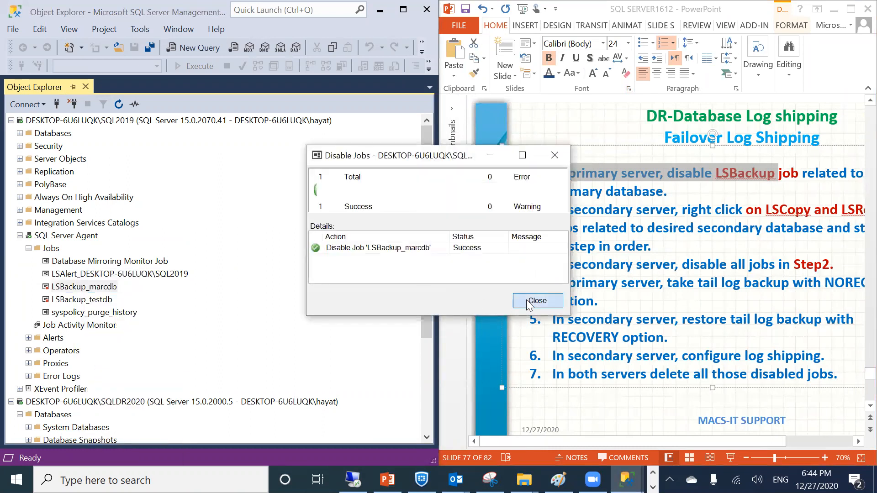
pyautogui.click(531, 300)
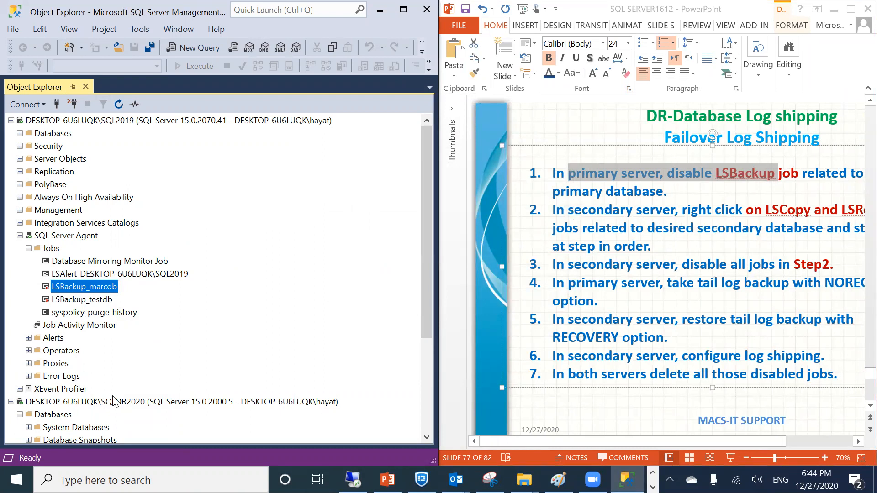
# Expand SQLDR2020's SQL Server Agent to list its jobs
pyautogui.scroll(-4, 117, 402)
pyautogui.click(20, 415)
pyautogui.click(29, 363)
# Enable the LSCopy and LSRestore jobs for marcdb on SQLDR2020
pyautogui.click(93, 392)
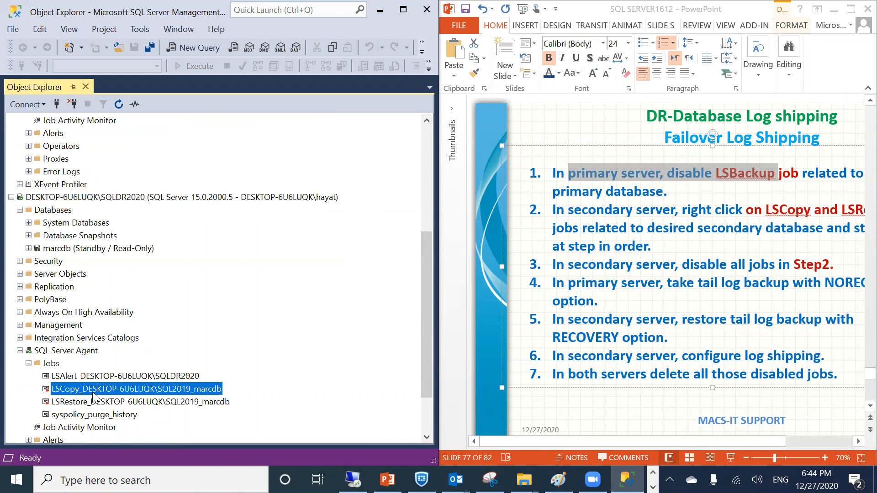
pyautogui.rightClick(94, 395)
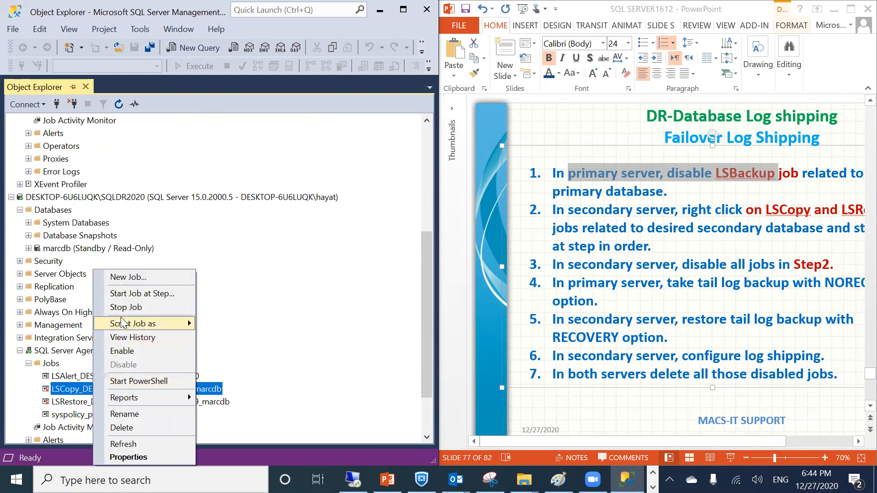
pyautogui.click(111, 350)
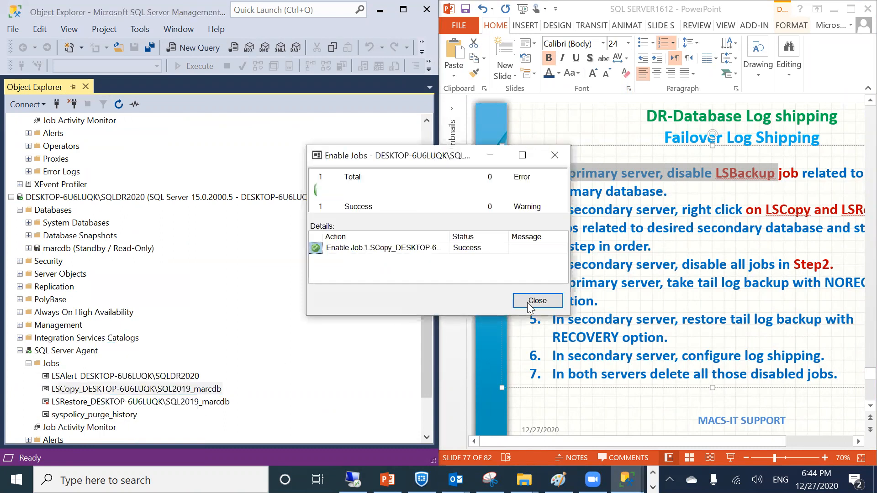
pyautogui.click(535, 299)
pyautogui.click(61, 405)
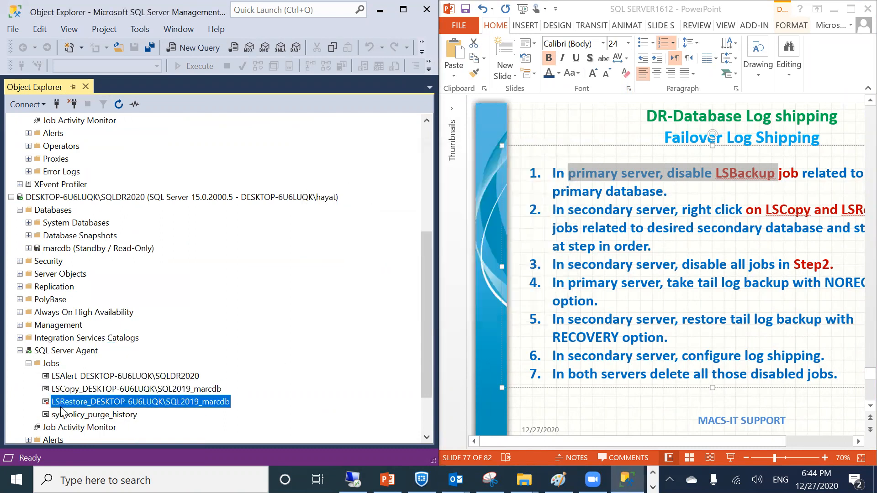
pyautogui.rightClick(61, 408)
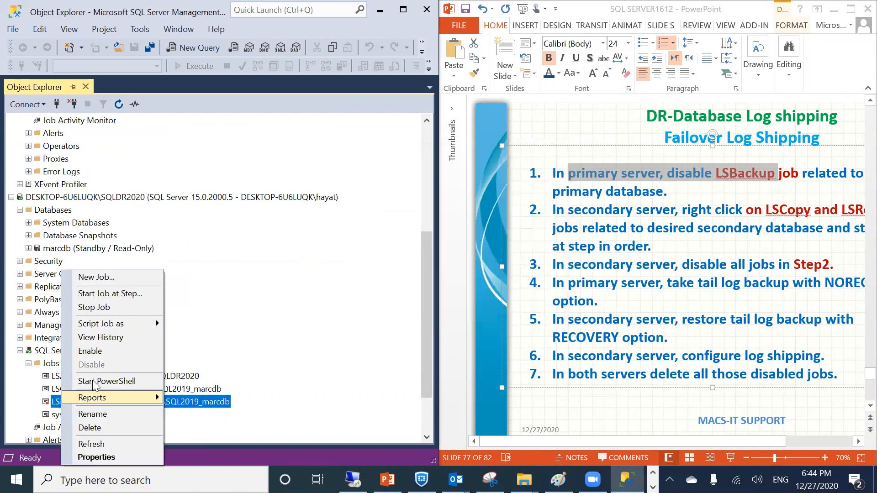
pyautogui.click(108, 348)
pyautogui.click(515, 297)
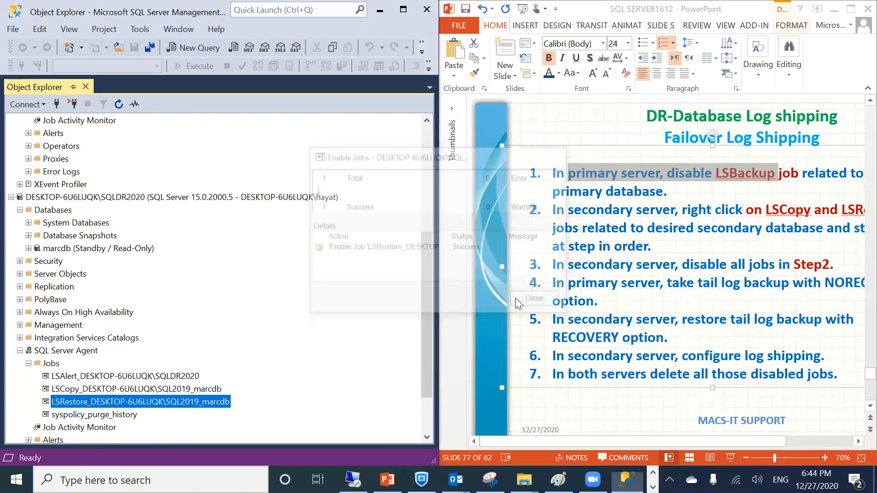
# Start the LSCopy job, then the LSRestore job, for marcdb
pyautogui.click(104, 389)
pyautogui.rightClick(104, 389)
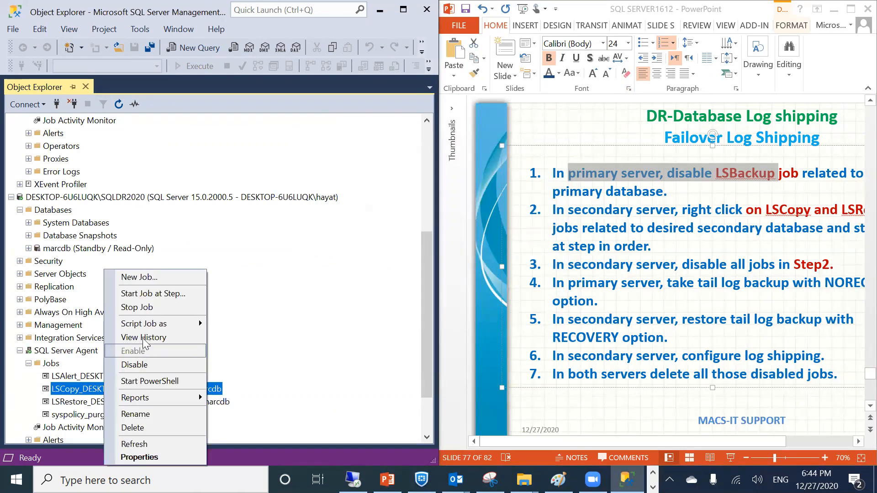
pyautogui.click(146, 291)
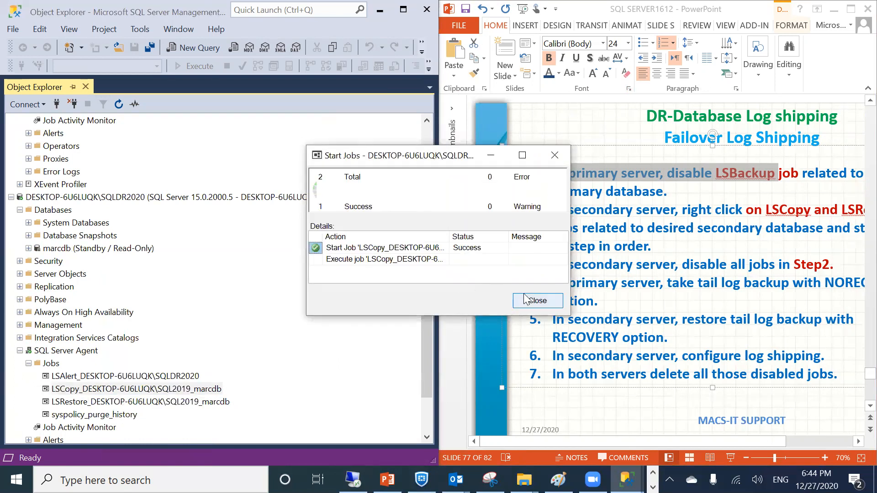
pyautogui.click(537, 301)
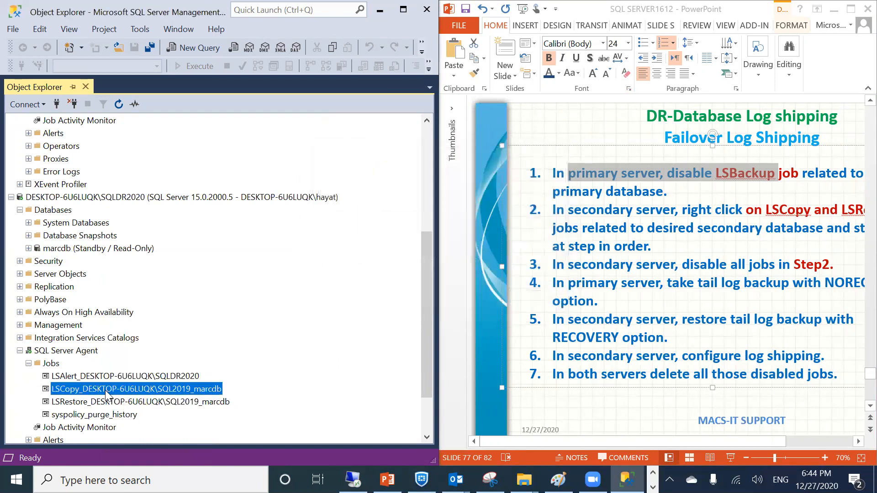
pyautogui.click(105, 402)
pyautogui.rightClick(105, 402)
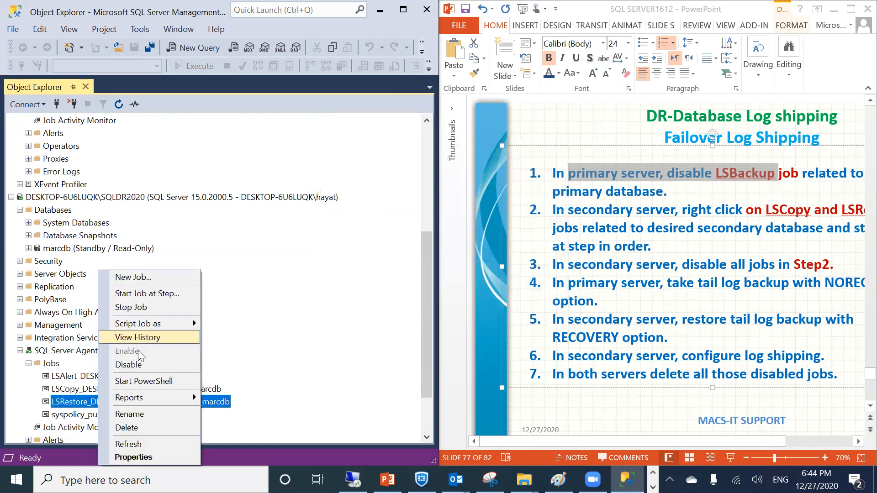
pyautogui.click(132, 293)
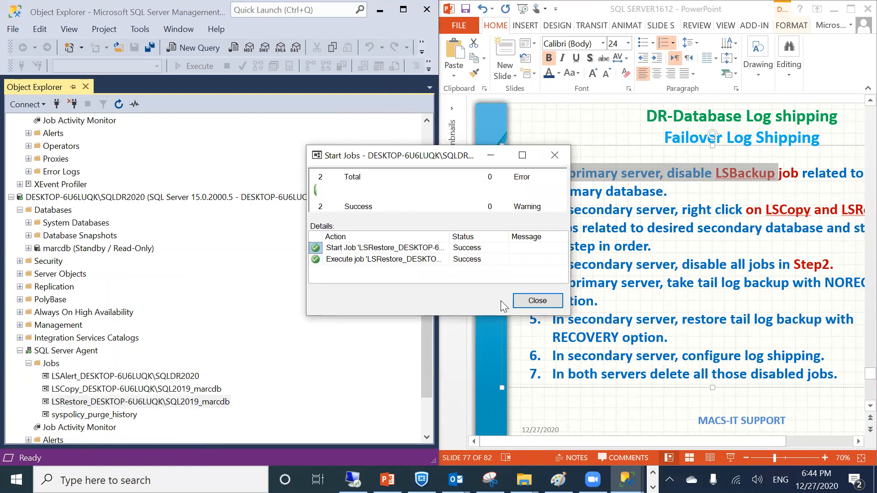
pyautogui.click(523, 304)
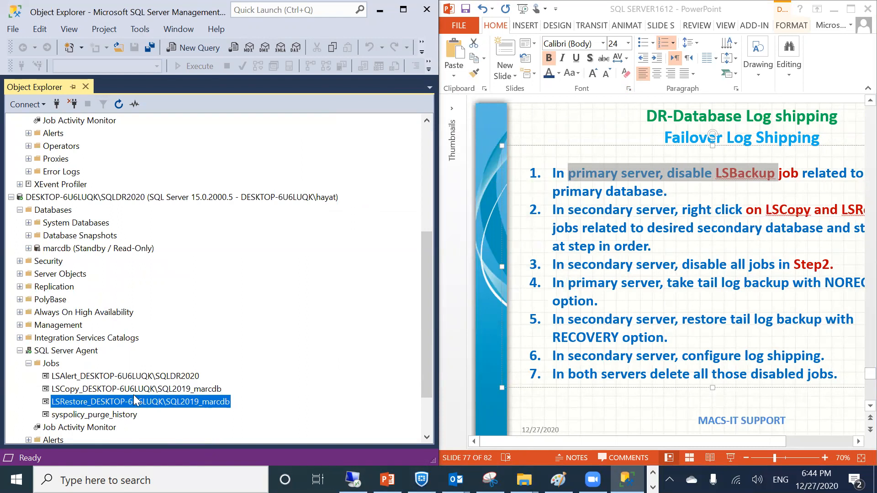
# Disable both the LSCopy and LSRestore jobs again
pyautogui.rightClick(105, 393)
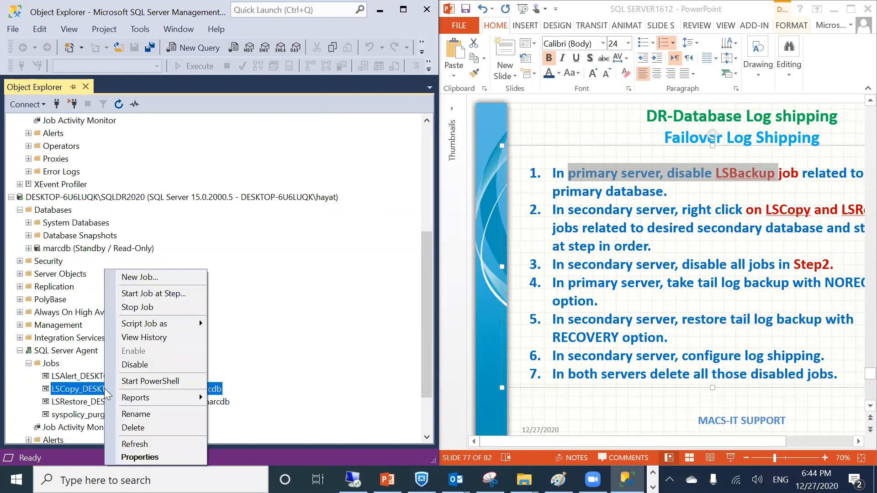
pyautogui.click(132, 365)
pyautogui.click(531, 300)
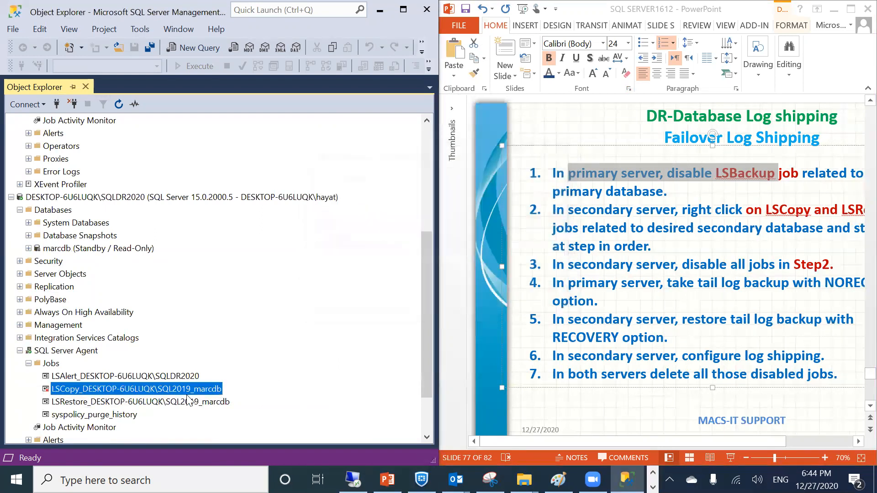
pyautogui.click(170, 401)
pyautogui.rightClick(170, 398)
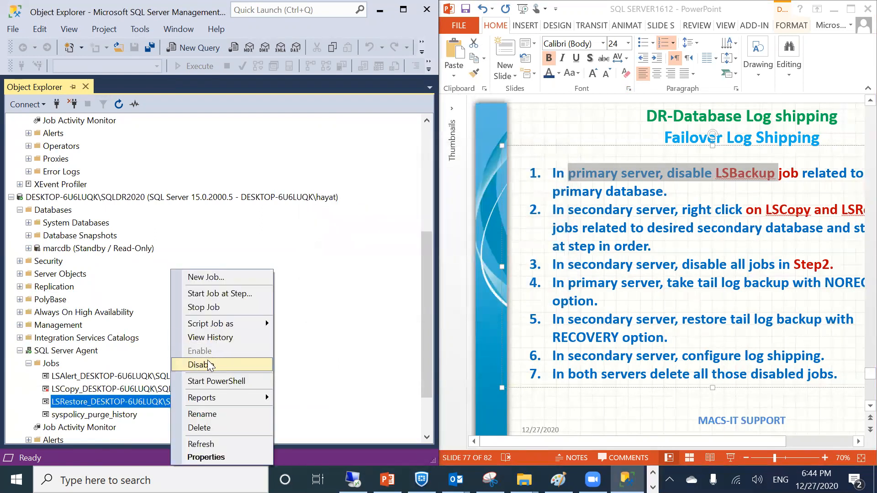
pyautogui.click(206, 361)
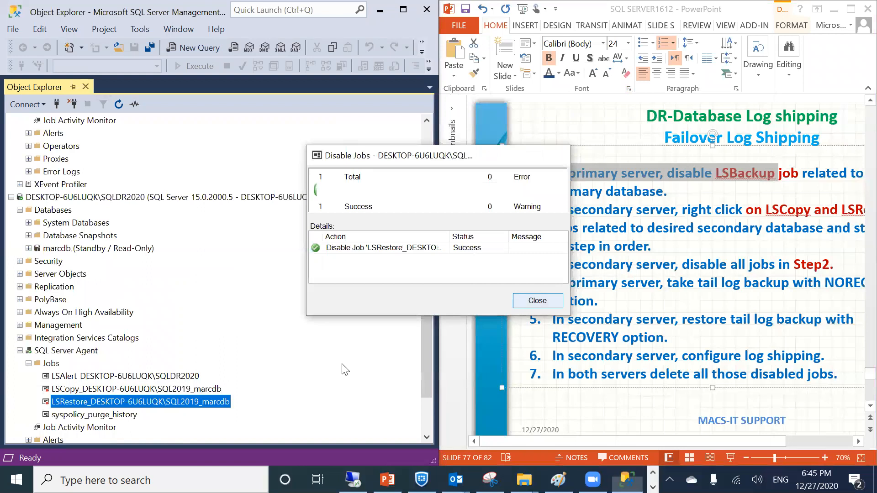
pyautogui.click(531, 300)
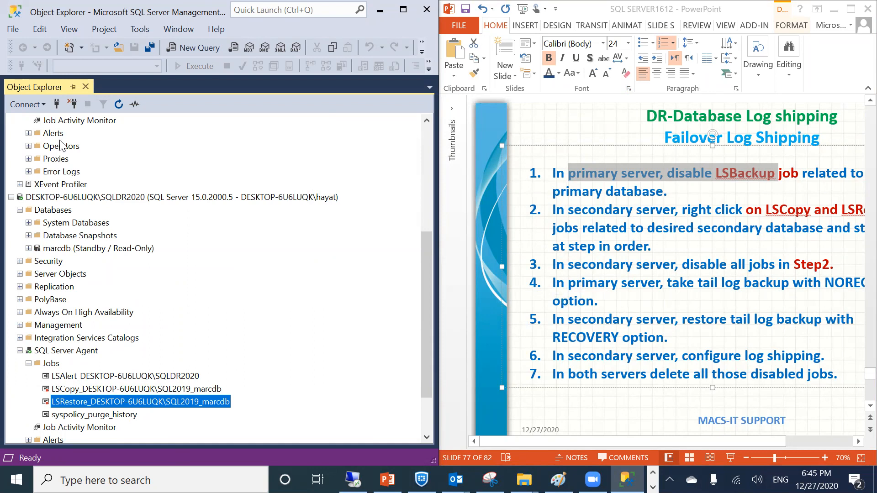
# Refresh marcdb's status and the whole SQL2019 server tree
pyautogui.scroll(5, 90, 151)
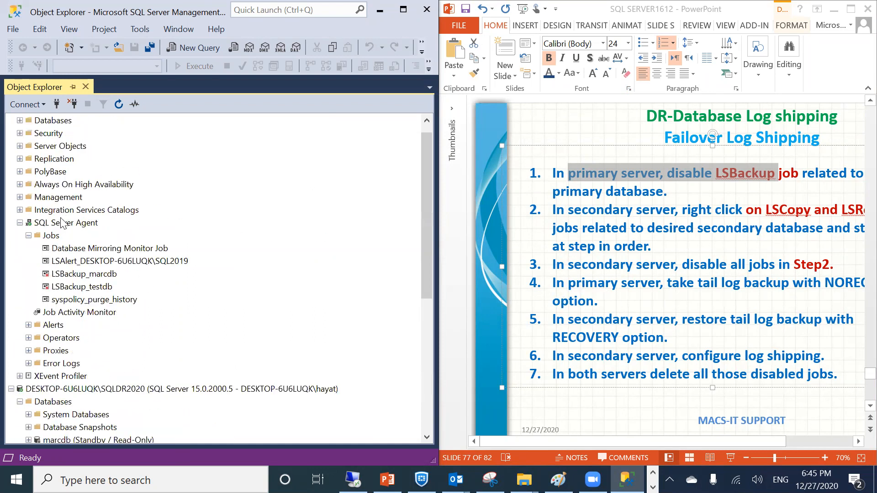
pyautogui.scroll(1, 62, 222)
pyautogui.click(20, 133)
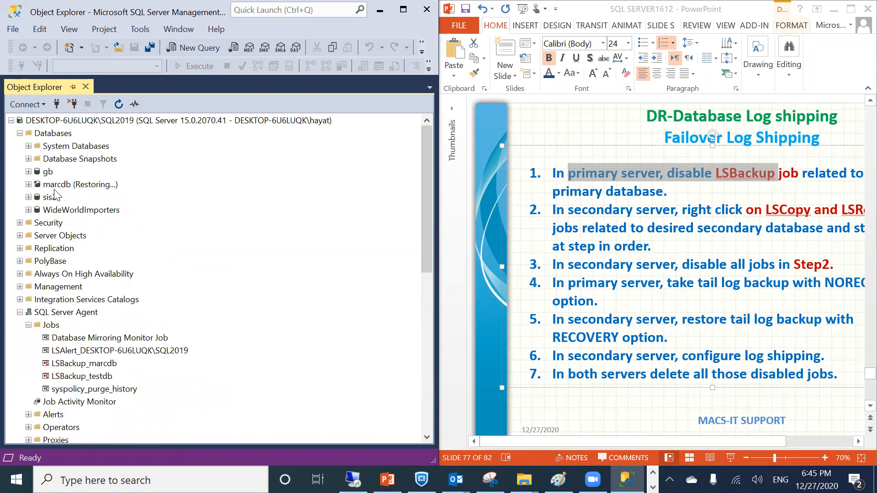
pyautogui.click(54, 185)
pyautogui.rightClick(54, 184)
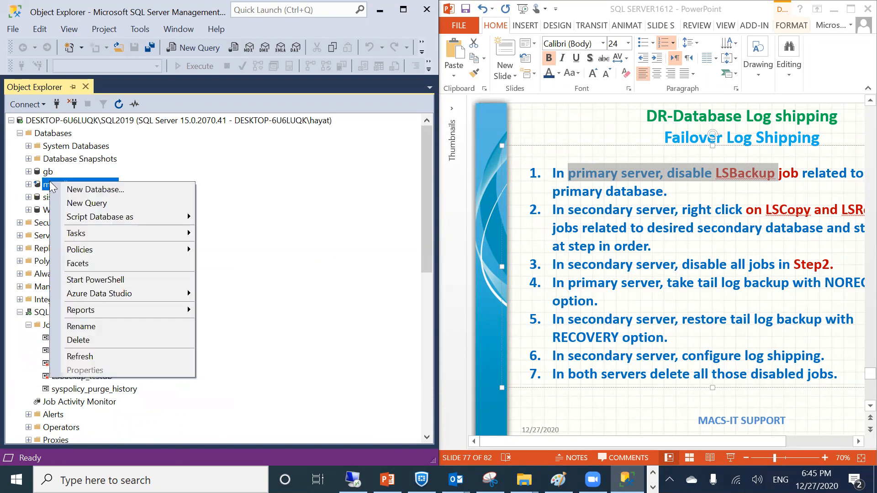
pyautogui.click(82, 357)
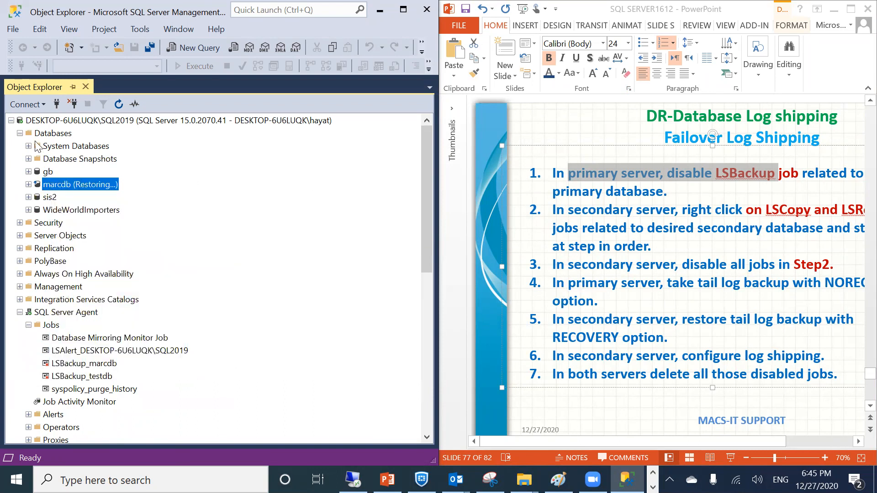
pyautogui.click(51, 122)
pyautogui.rightClick(51, 121)
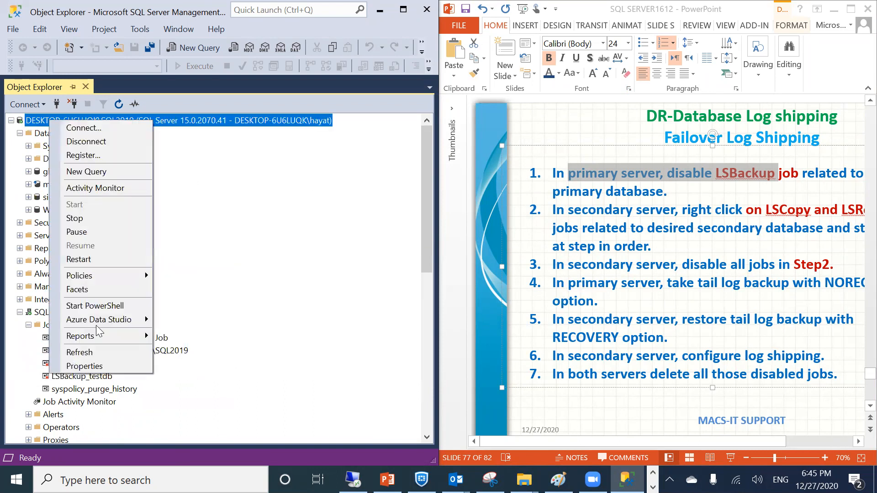
pyautogui.click(85, 353)
# Check marcdb under SQL2019 Databases and refresh the server tree again
pyautogui.click(20, 132)
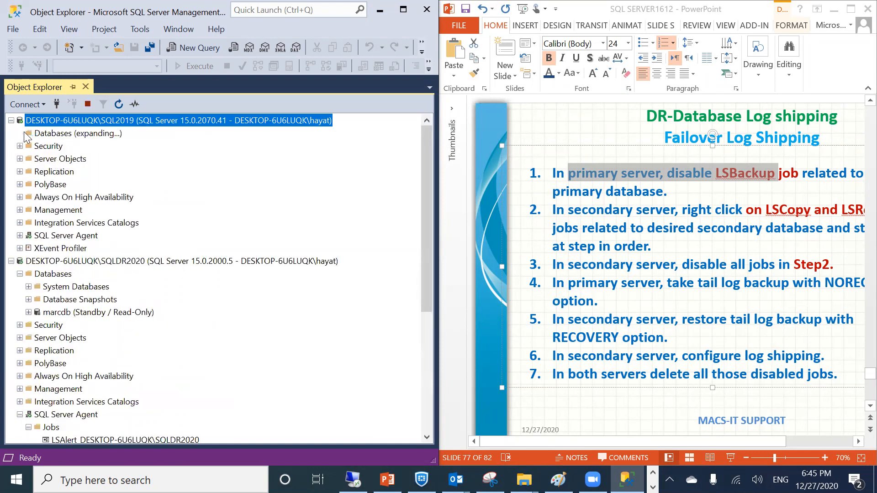
pyautogui.click(45, 185)
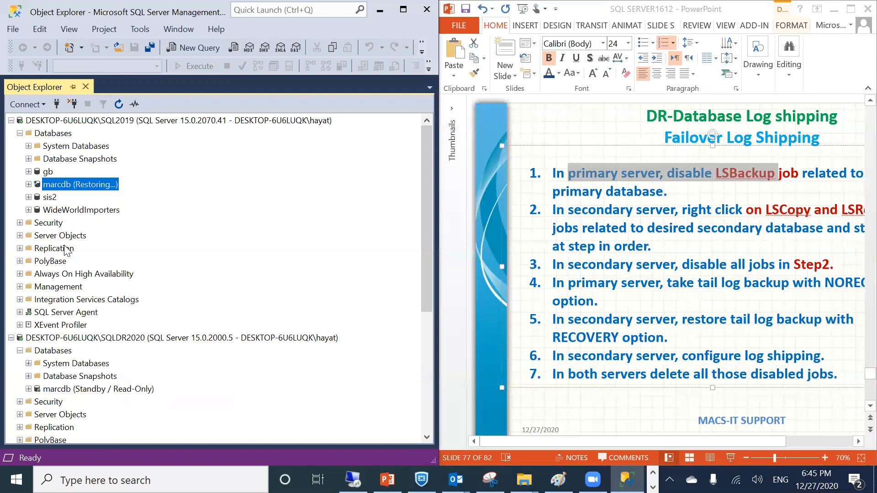
pyautogui.rightClick(45, 183)
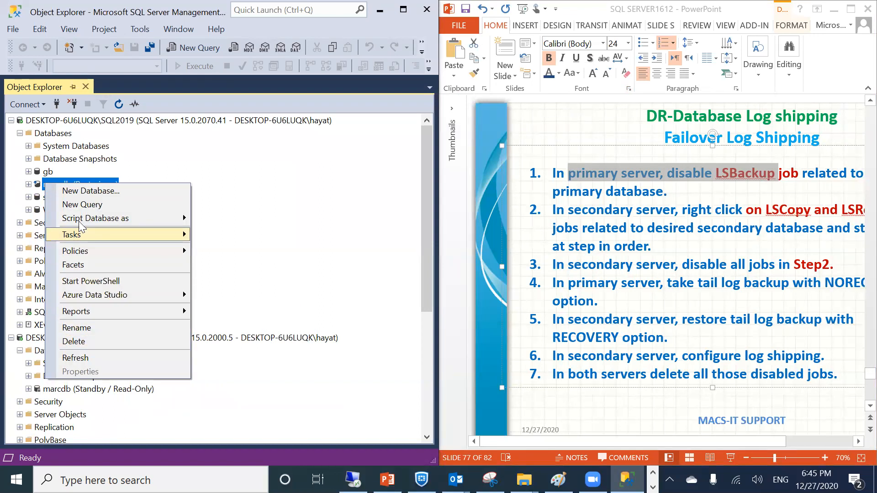
pyautogui.click(78, 359)
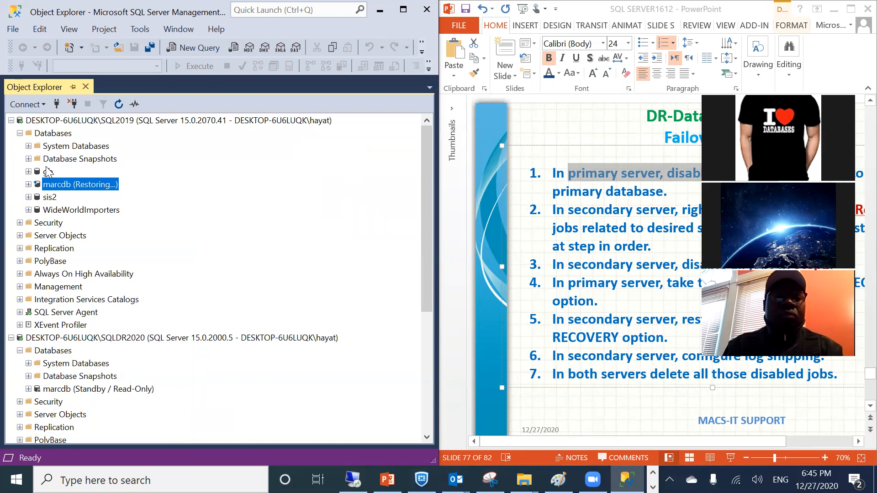
pyautogui.rightClick(38, 124)
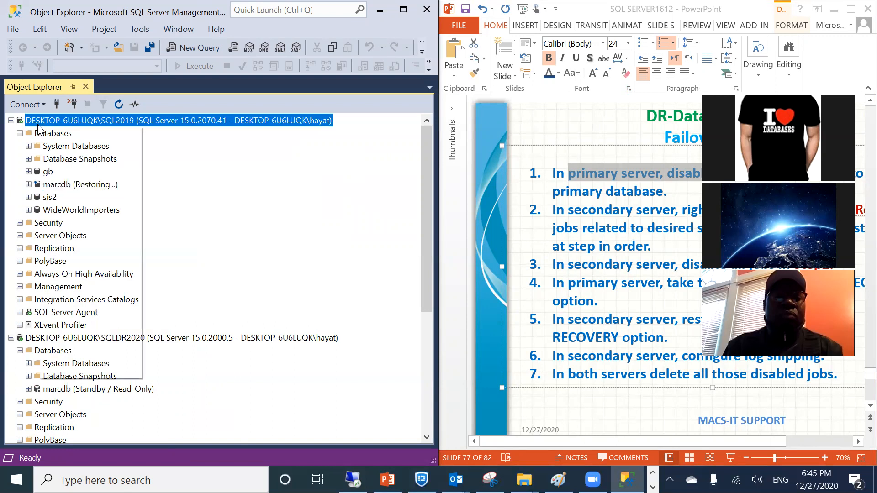
pyautogui.click(79, 358)
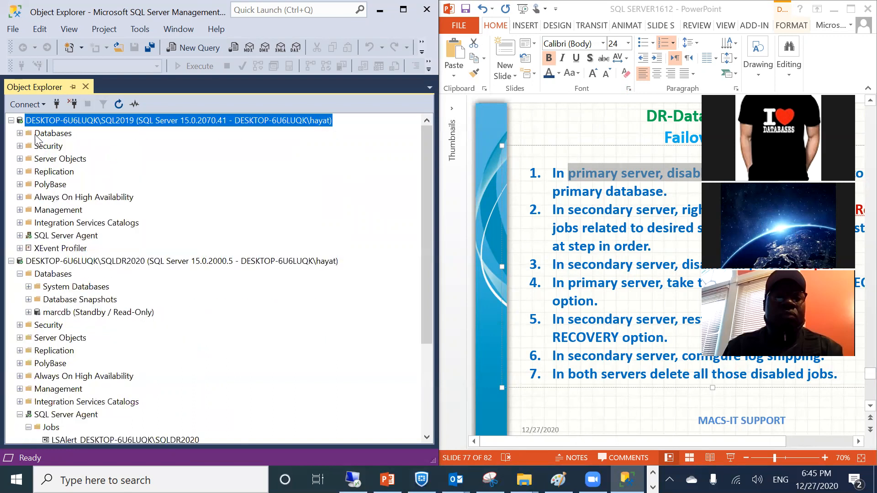
# Bring up the actions menu for SQL2019's marcdb still in Restoring state
pyautogui.click(21, 134)
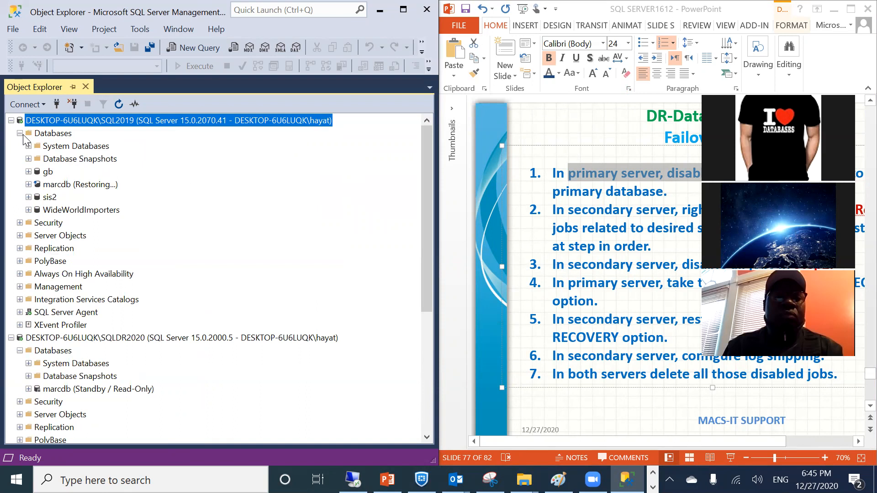
pyautogui.rightClick(53, 189)
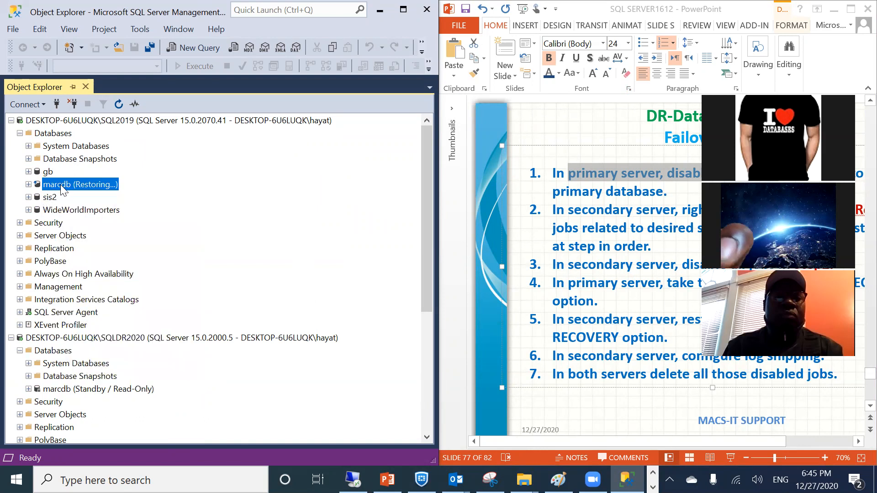
pyautogui.click(67, 389)
pyautogui.rightClick(67, 392)
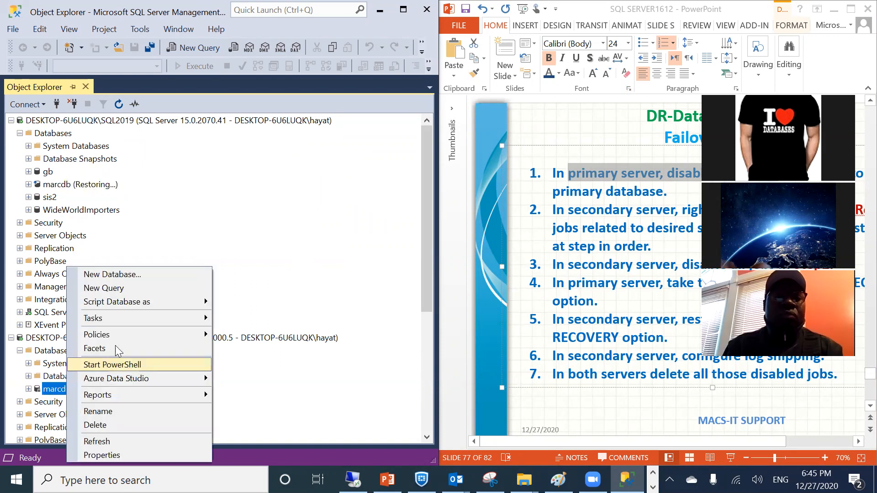
pyautogui.moveTo(119, 320)
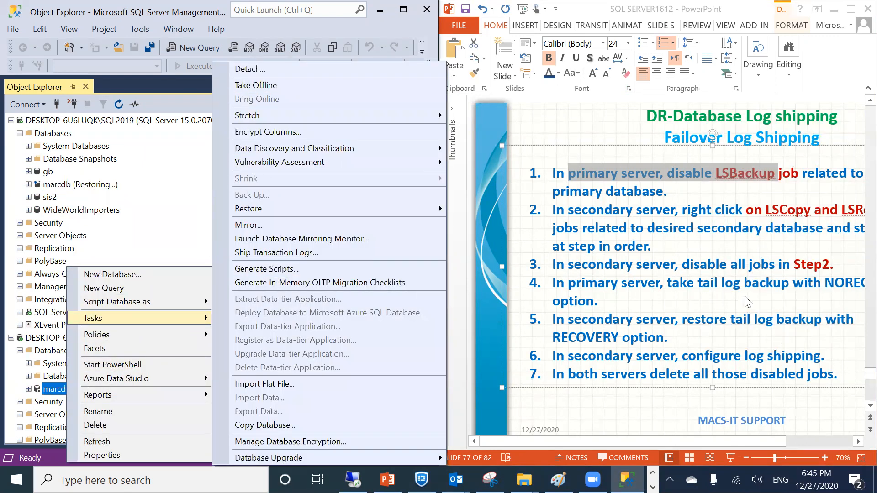
pyautogui.click(781, 338)
pyautogui.rightClick(67, 187)
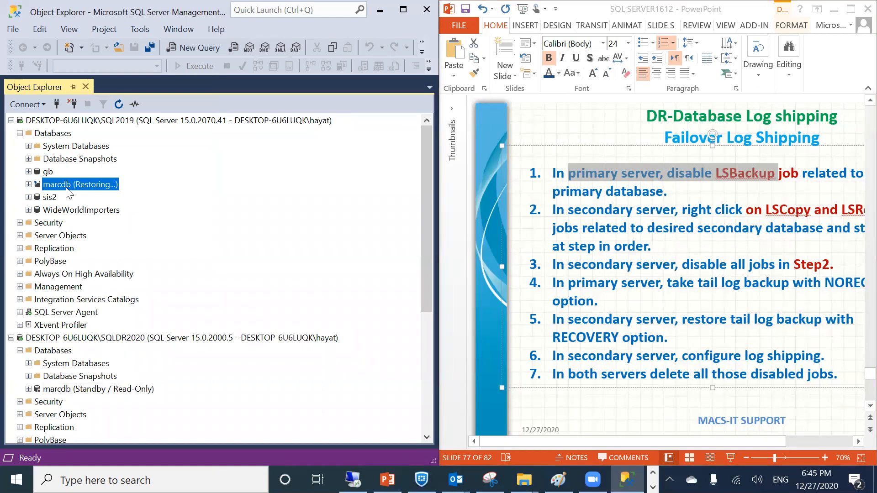
# Restore marcdb on SQL2019 with recovery so it comes online
pyautogui.moveTo(120, 242)
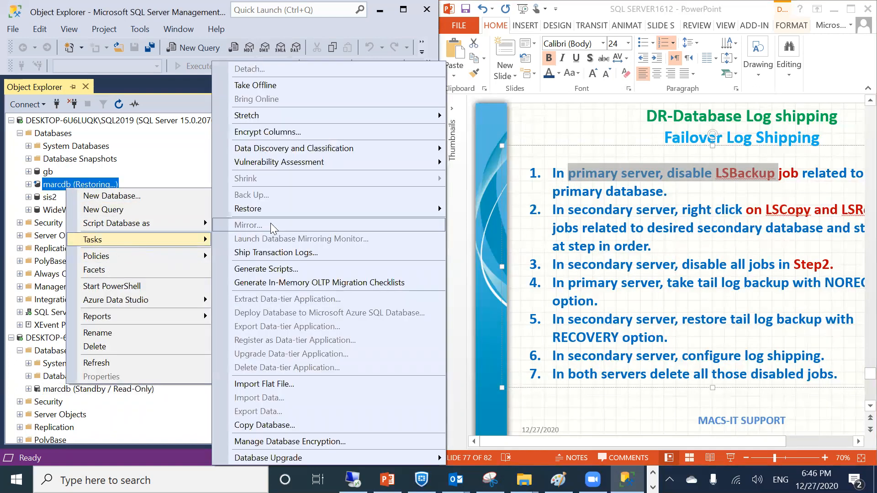
pyautogui.moveTo(258, 211)
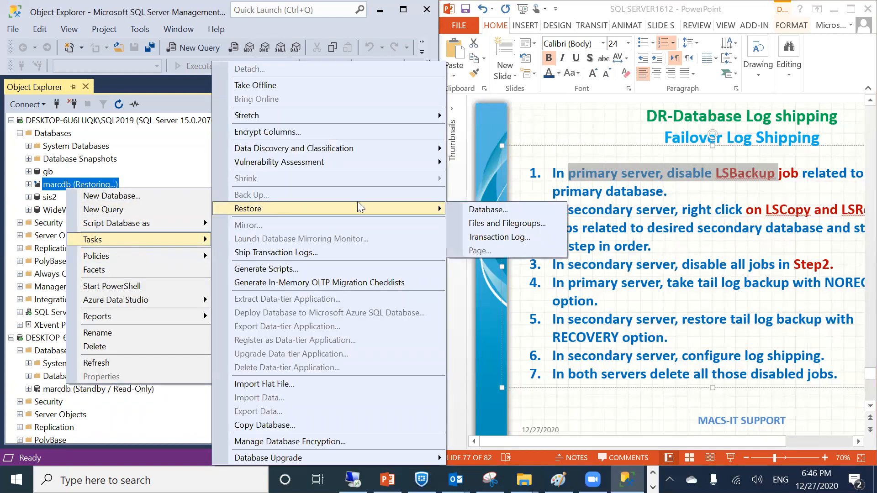
pyautogui.click(488, 210)
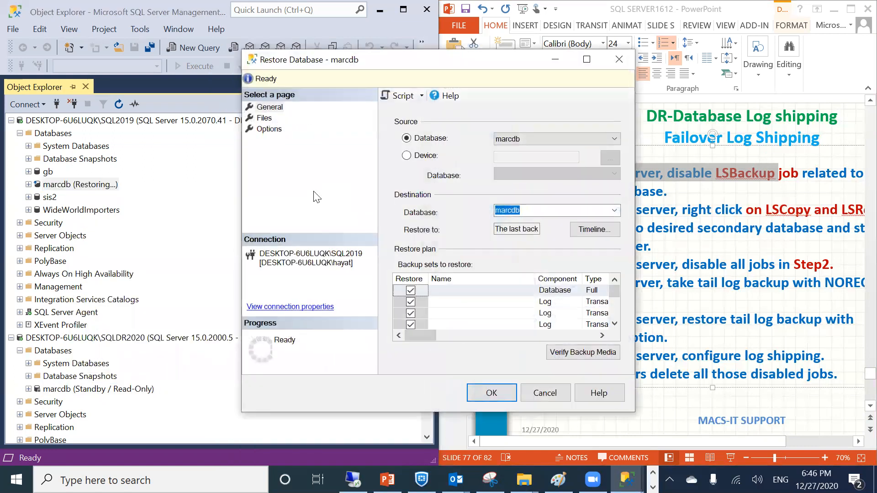
pyautogui.click(490, 393)
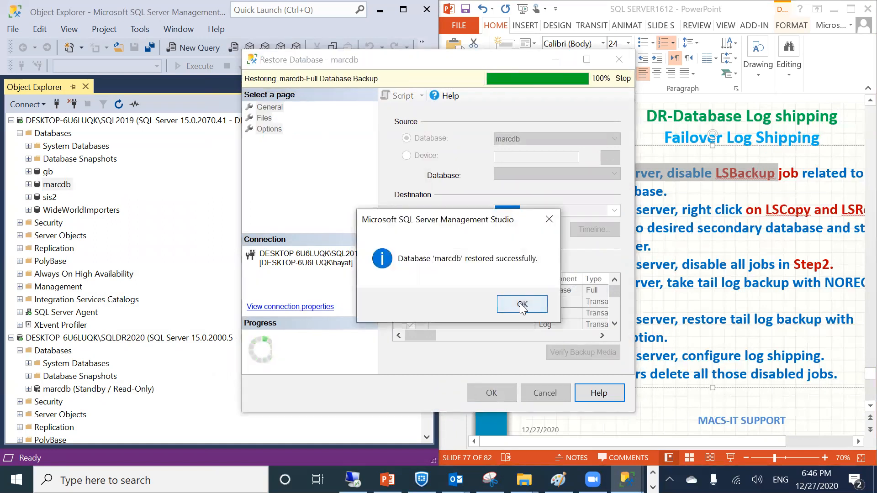
pyautogui.click(520, 304)
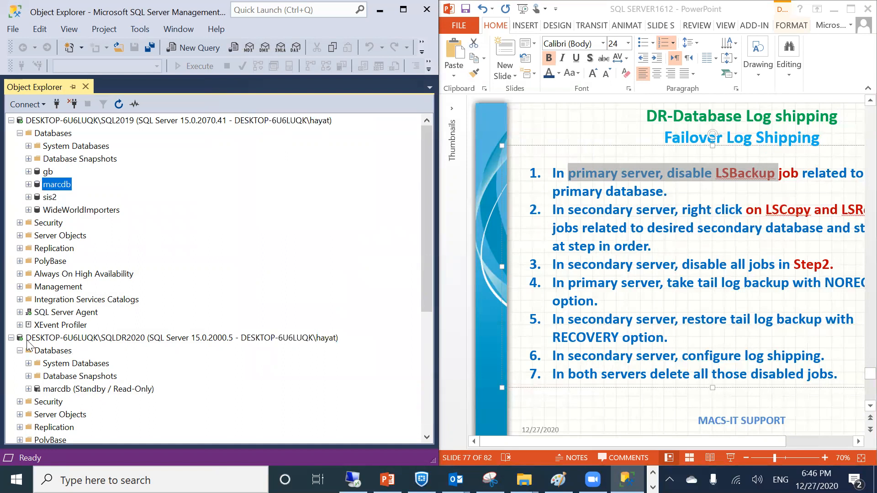
# Enable the LSBackup_marcdb job under SQL2019's SQL Server Agent Jobs
pyautogui.click(20, 313)
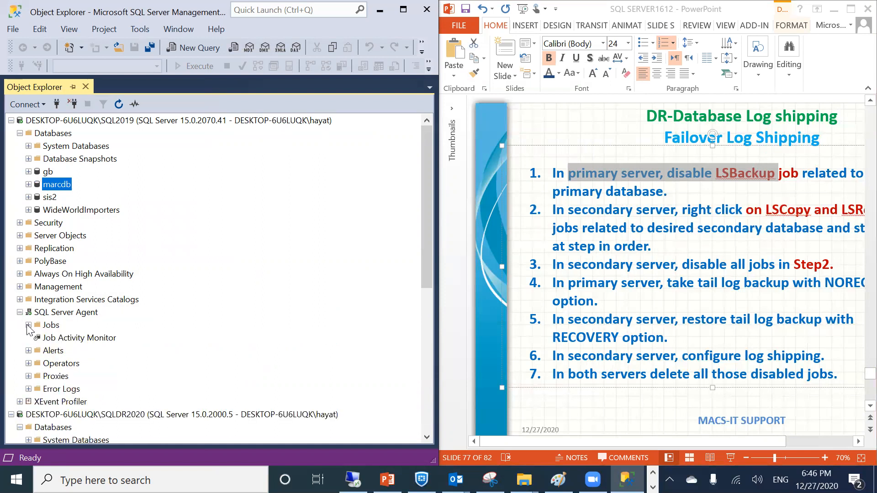
pyautogui.click(28, 326)
pyautogui.rightClick(53, 363)
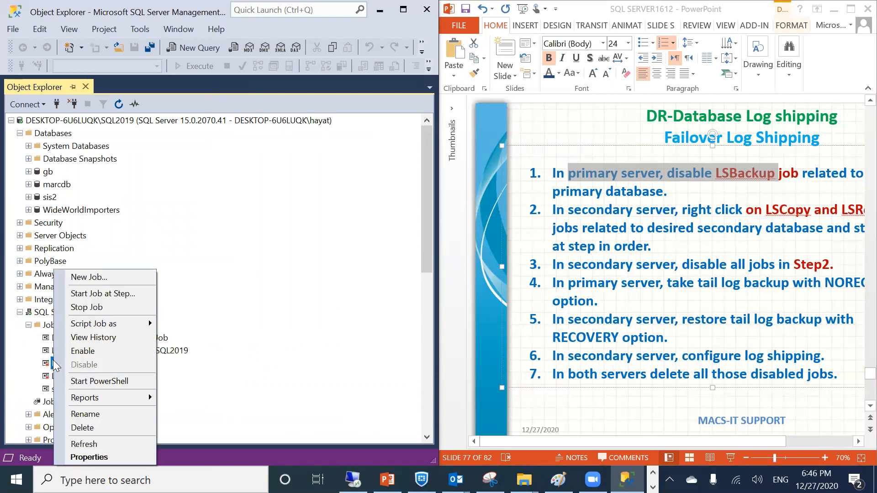
pyautogui.click(105, 350)
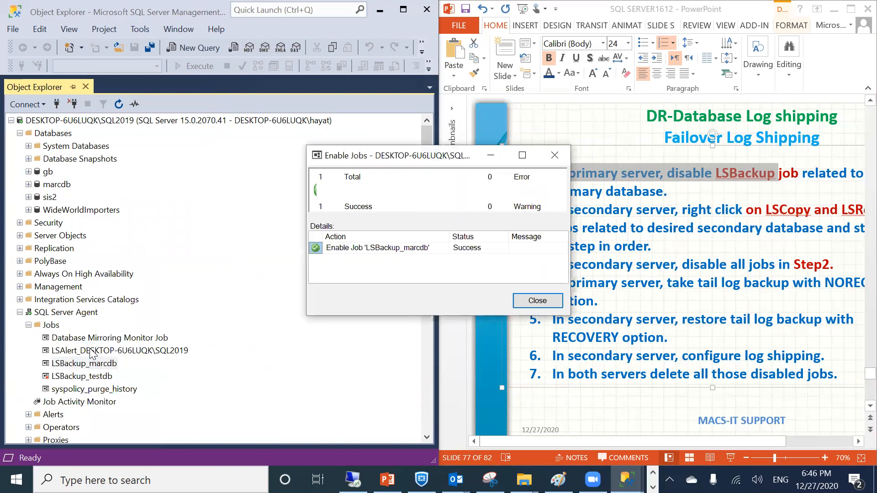
pyautogui.click(535, 301)
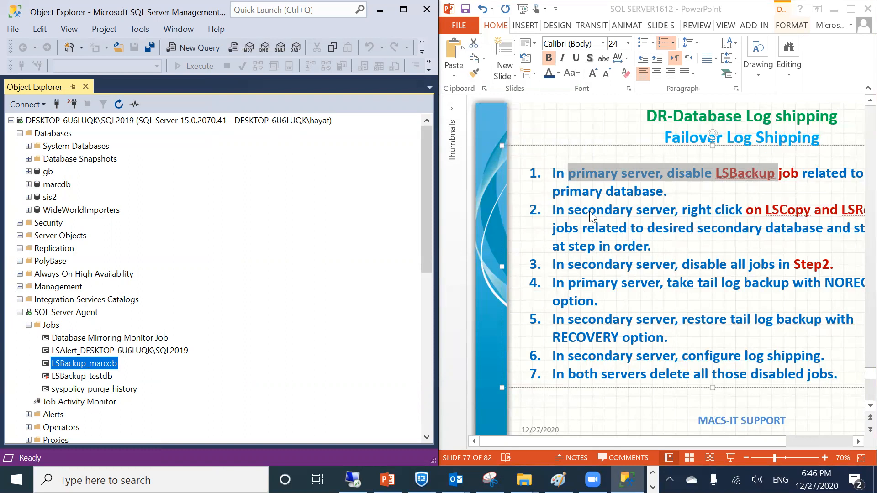
# Run the LSBackup_marcdb backup job one final time on the primary server
pyautogui.rightClick(76, 368)
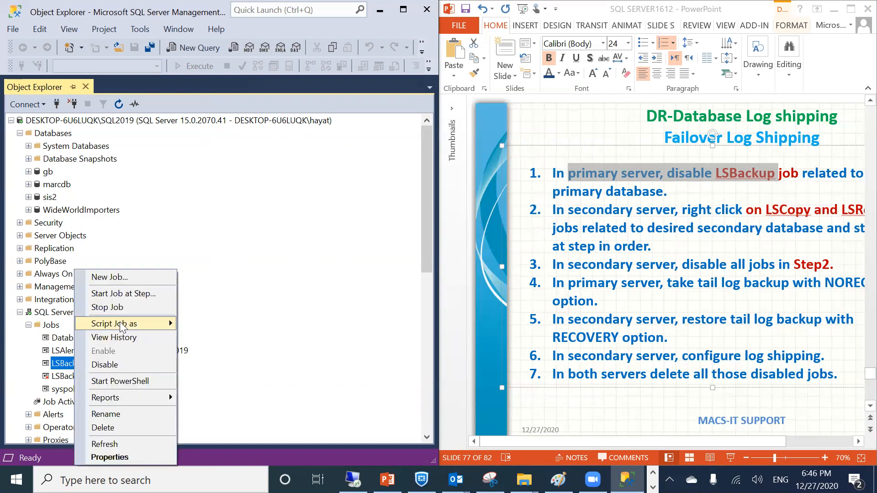
pyautogui.click(115, 294)
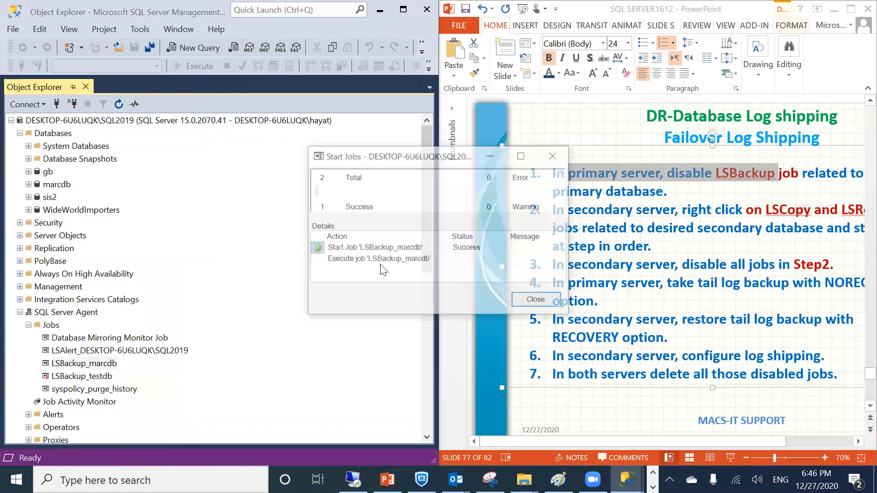
pyautogui.click(523, 302)
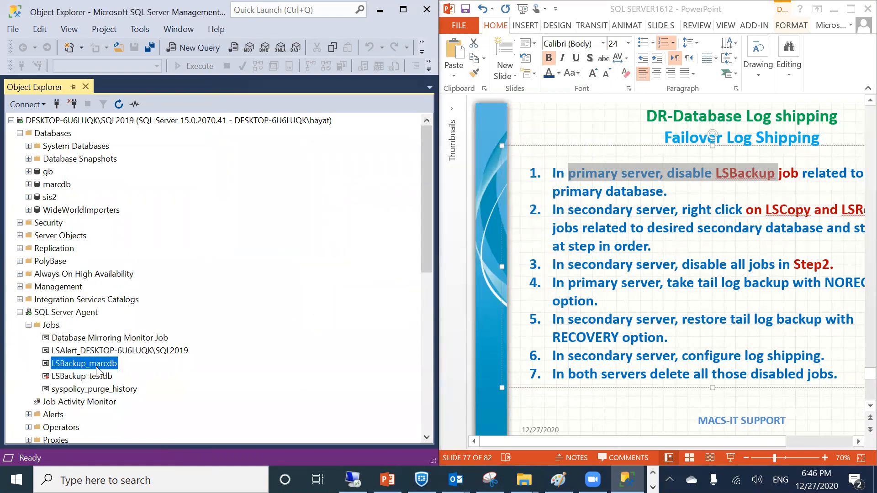
# Disable the LSBackup_marcdb job, completing step 1 of the failover checklist
pyautogui.scroll(-1, 95, 366)
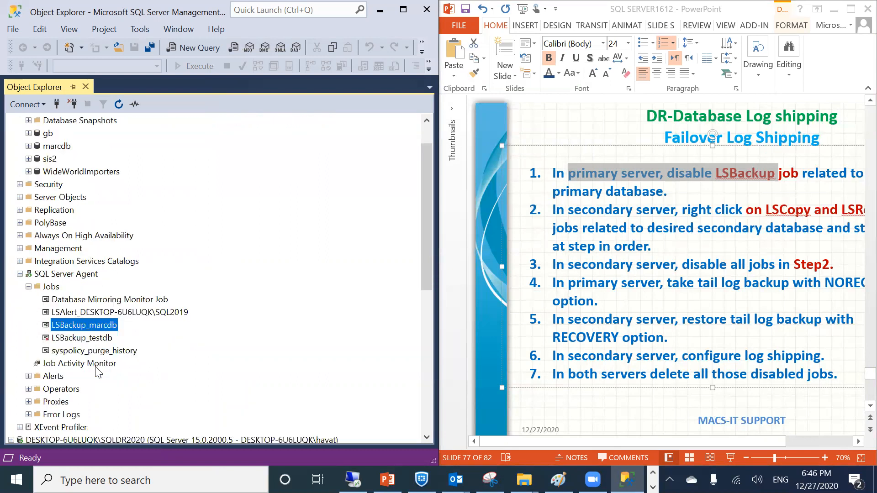
pyautogui.click(638, 437)
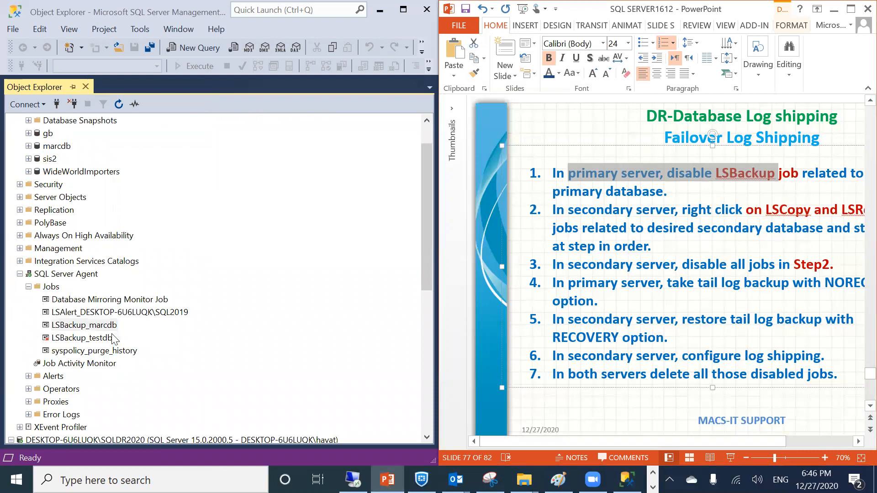
pyautogui.click(75, 326)
pyautogui.rightClick(74, 323)
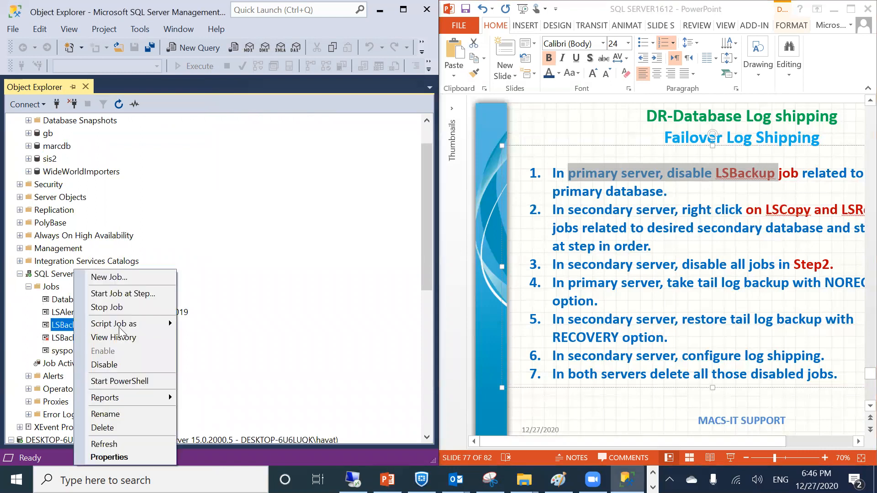
pyautogui.click(106, 364)
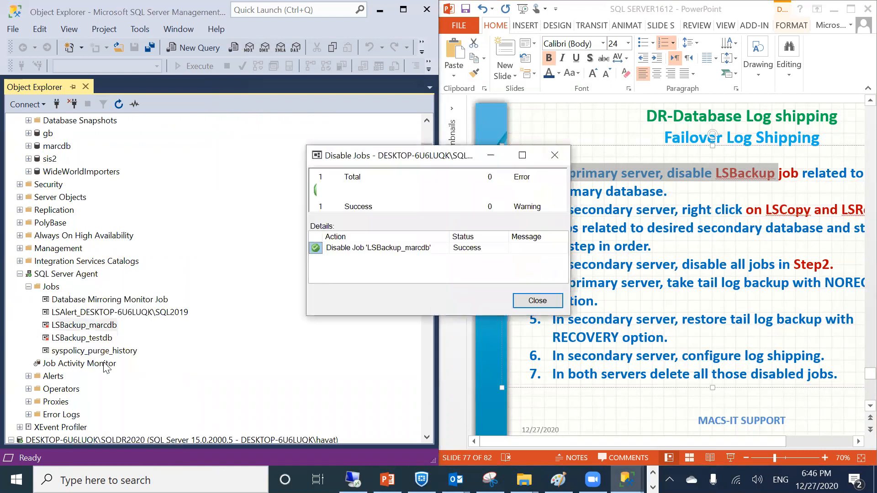
pyautogui.click(530, 300)
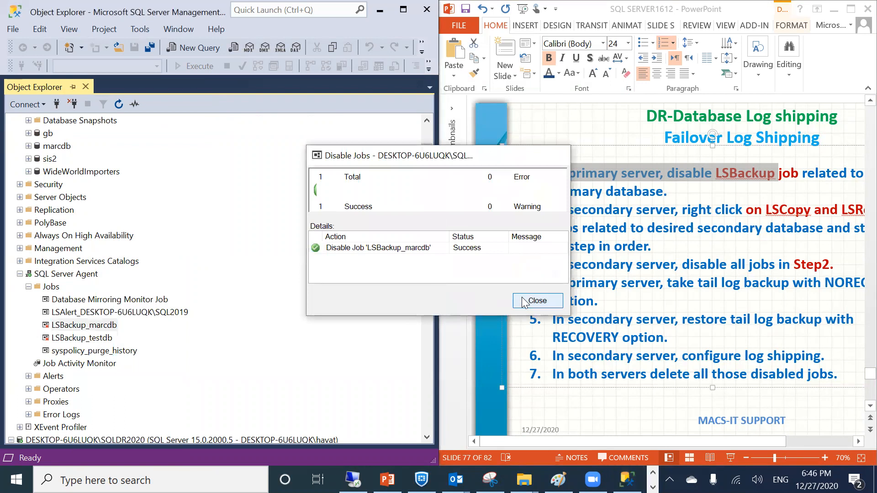
pyautogui.click(19, 274)
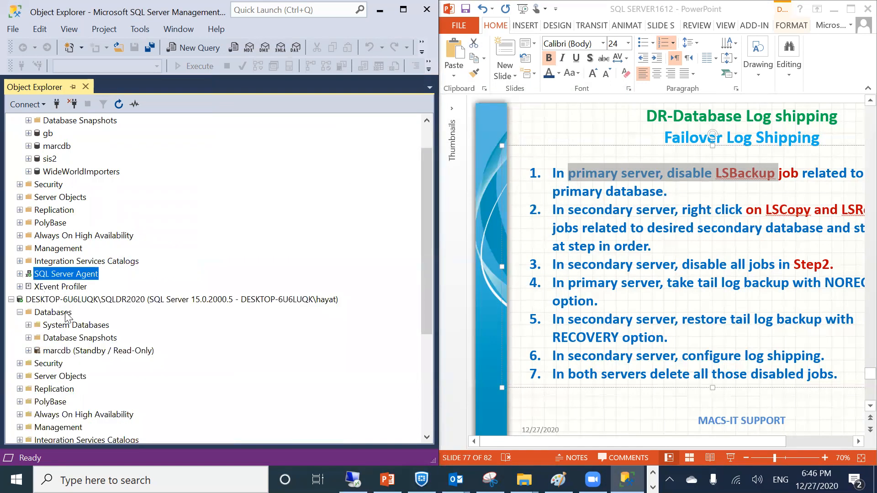
pyautogui.scroll(-2, 96, 383)
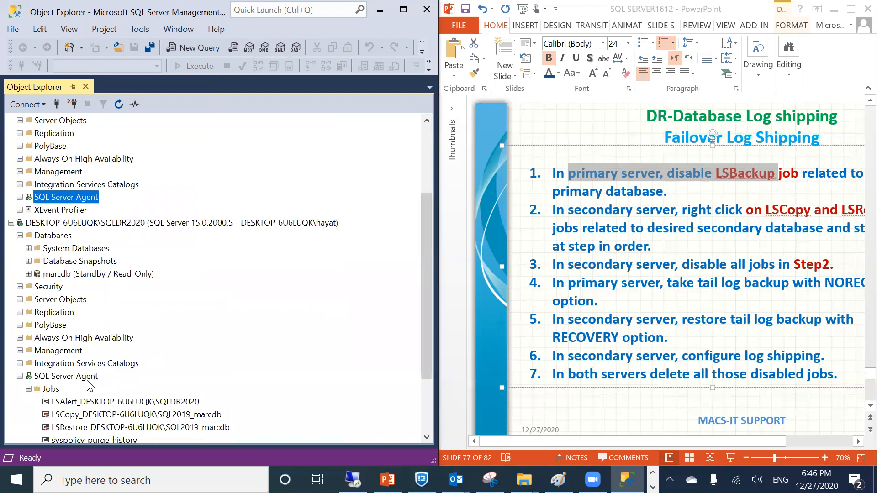
pyautogui.rightClick(85, 414)
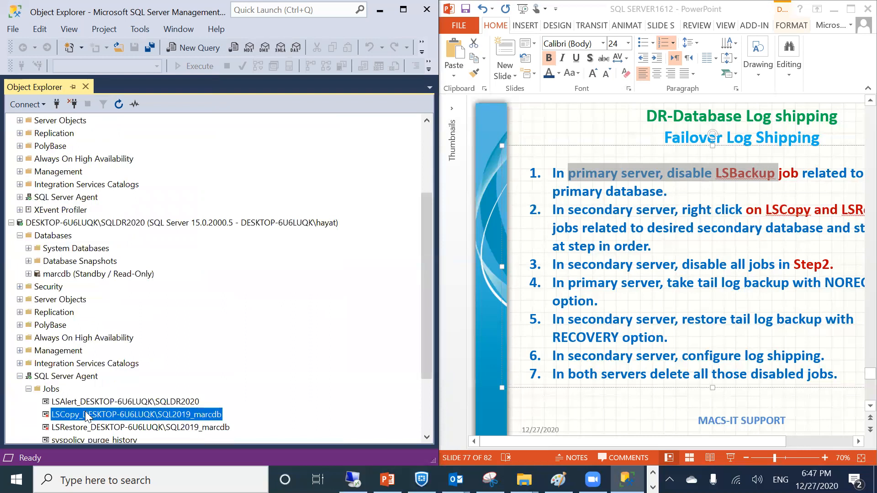
pyautogui.click(113, 350)
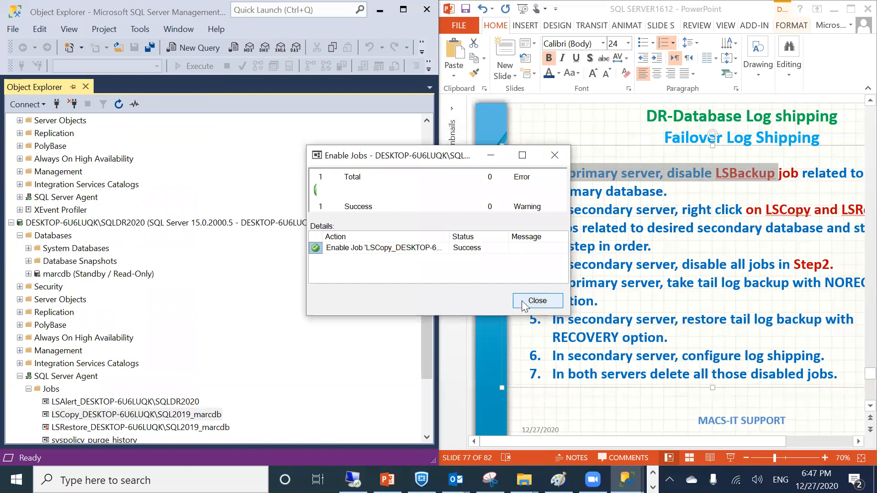
pyautogui.click(521, 300)
pyautogui.click(130, 427)
pyautogui.rightClick(131, 427)
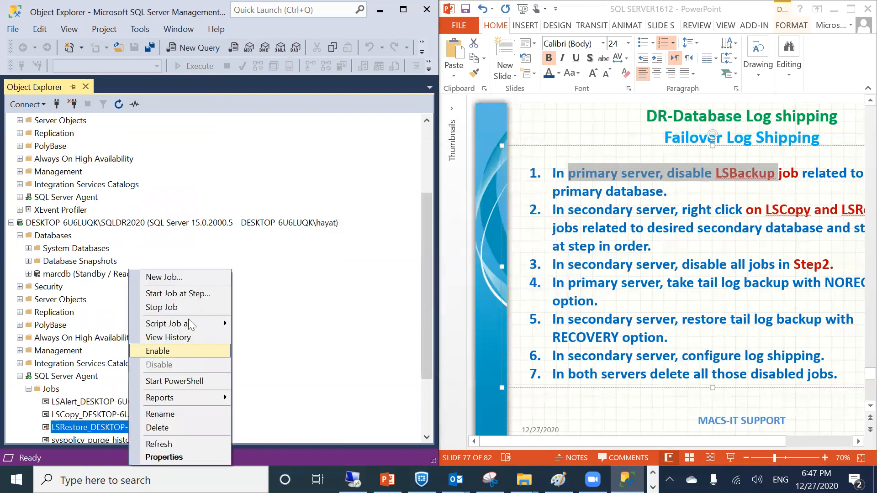
pyautogui.click(146, 351)
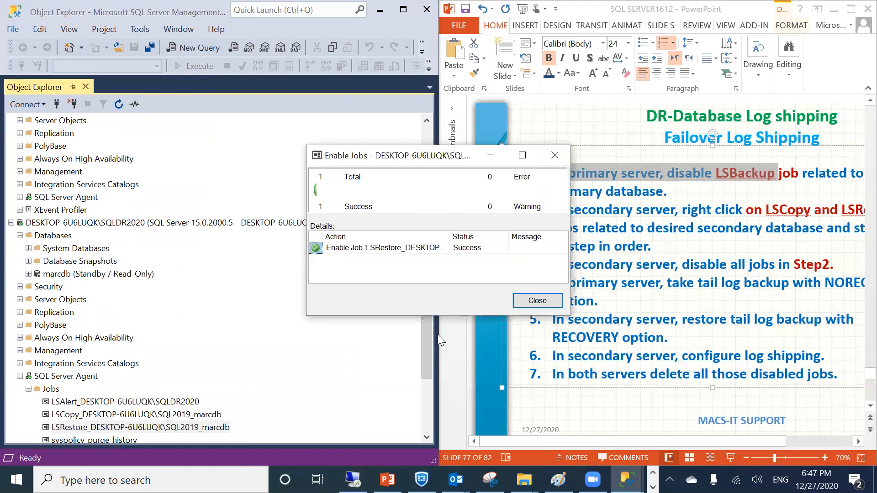
pyautogui.click(532, 300)
pyautogui.click(99, 414)
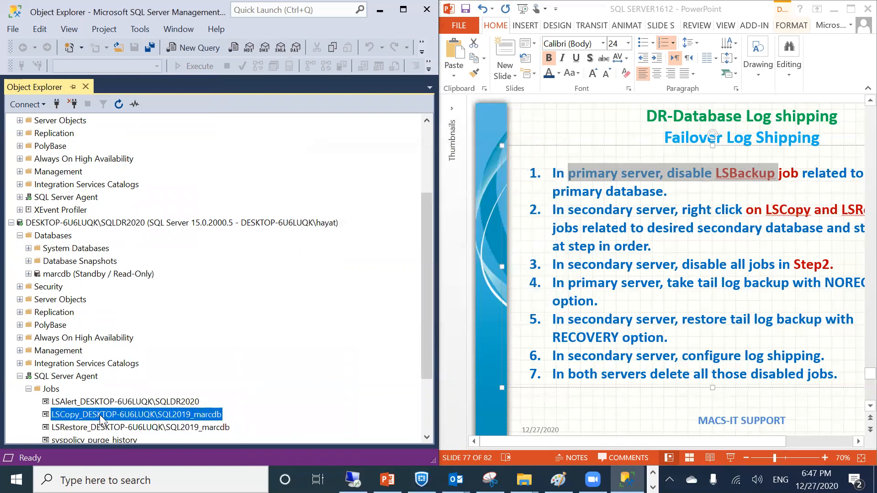
pyautogui.rightClick(99, 414)
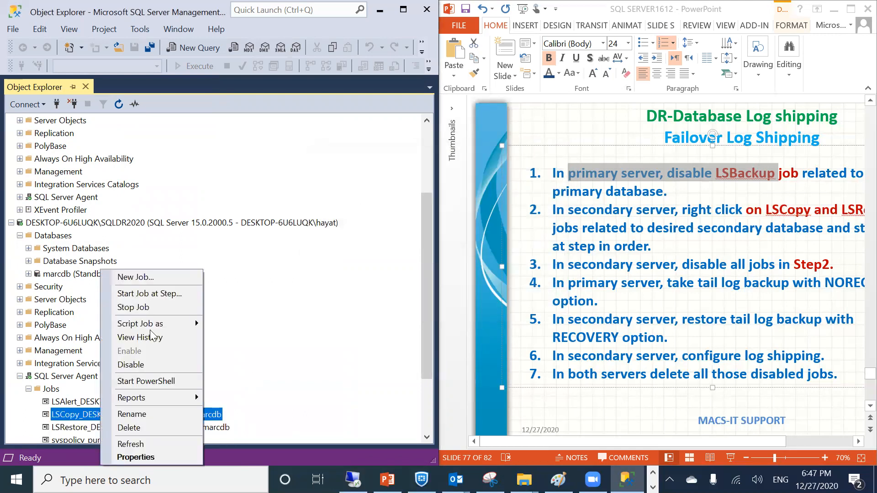
pyautogui.click(137, 293)
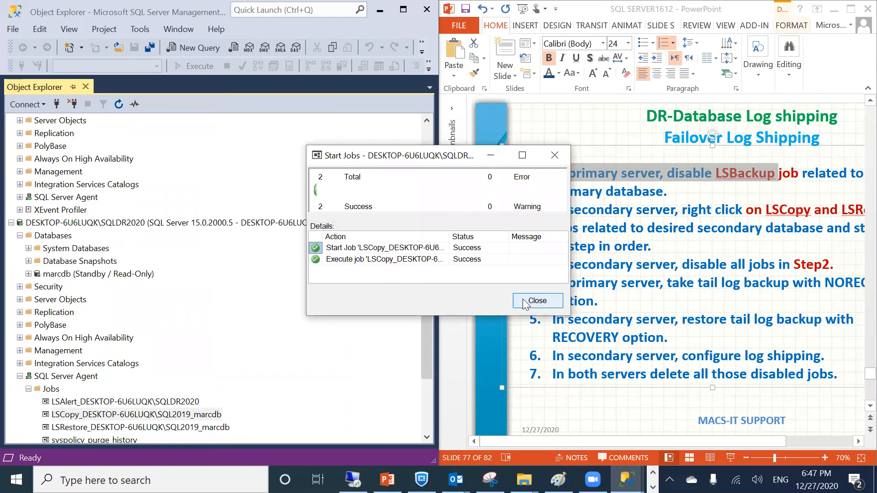
pyautogui.click(524, 301)
pyautogui.click(92, 429)
pyautogui.rightClick(91, 428)
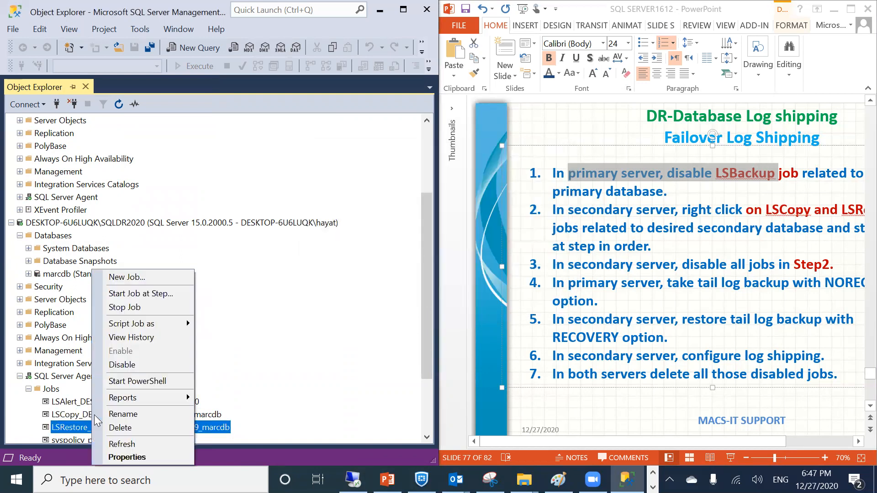
pyautogui.click(138, 294)
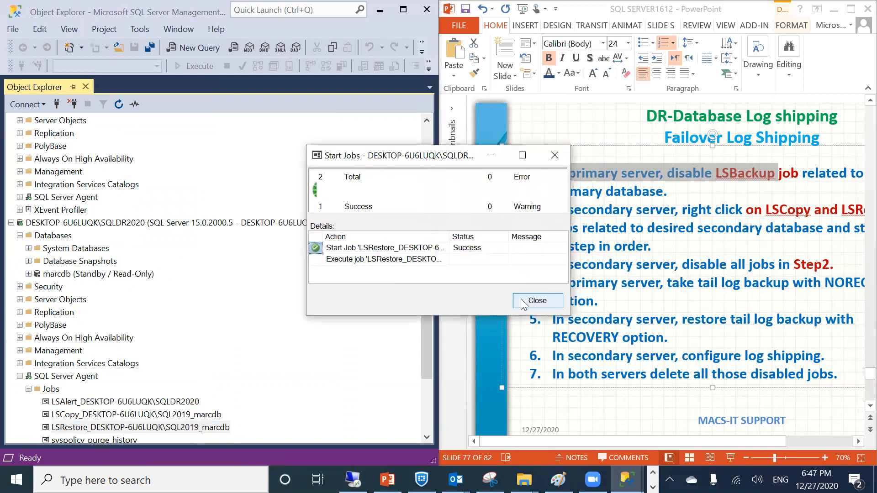
pyautogui.click(524, 301)
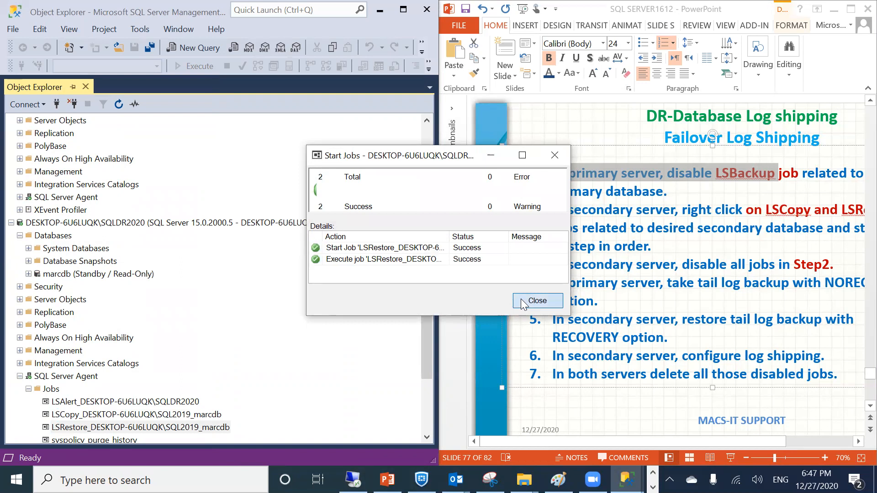
pyautogui.scroll(3, 223, 237)
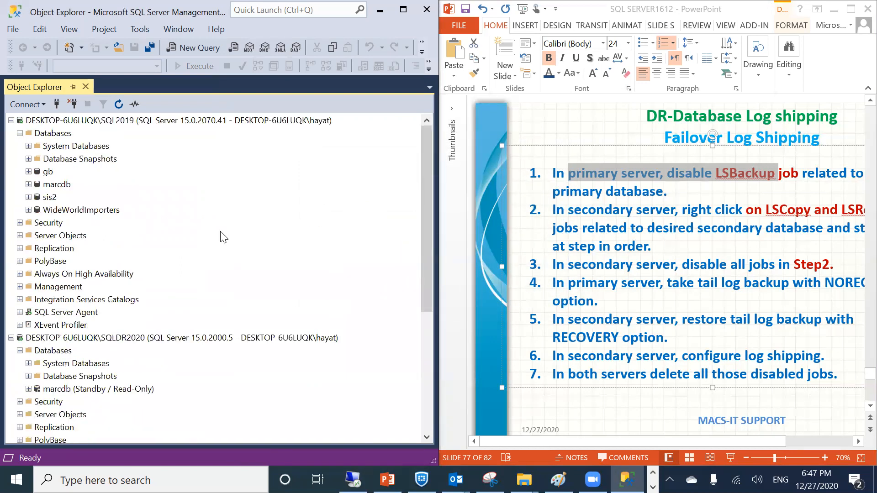
pyautogui.rightClick(51, 121)
pyautogui.click(78, 355)
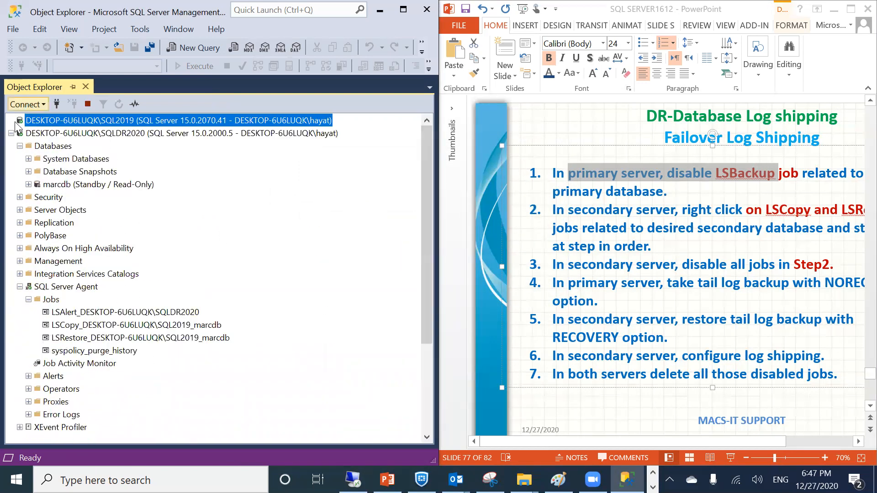
pyautogui.click(20, 133)
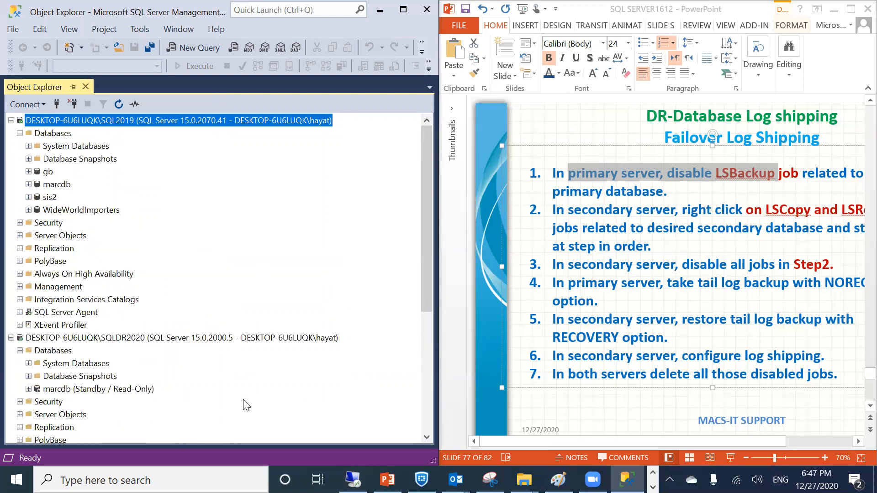
pyautogui.scroll(-3, 247, 405)
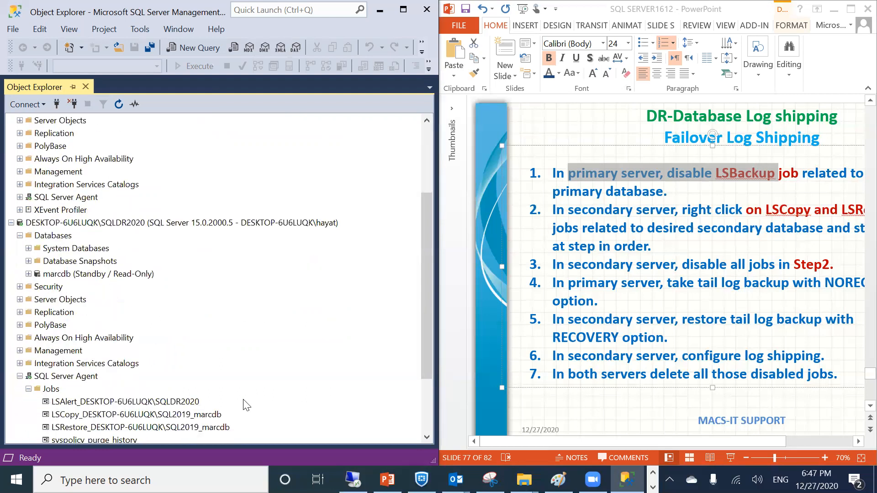
pyautogui.rightClick(87, 414)
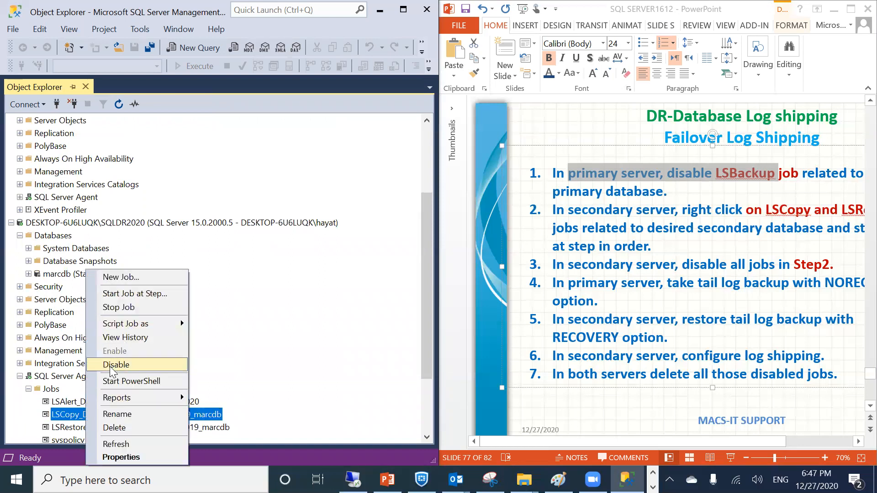
pyautogui.click(110, 367)
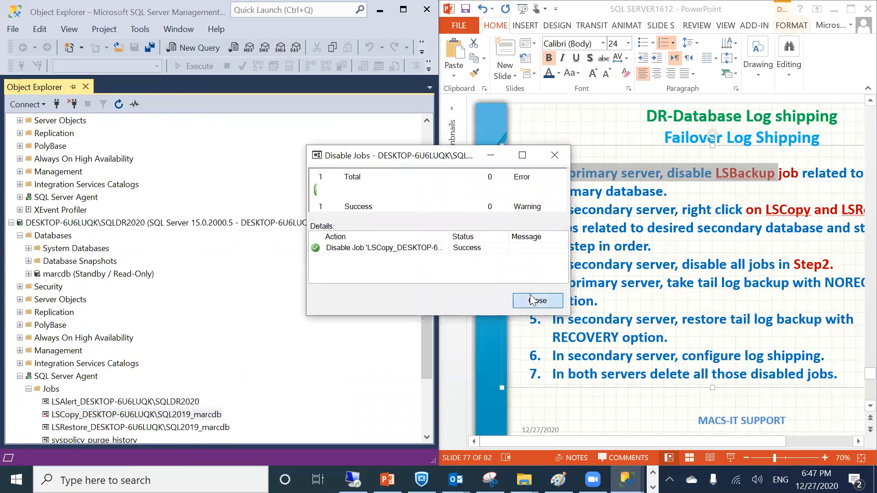
pyautogui.click(533, 300)
pyautogui.rightClick(146, 427)
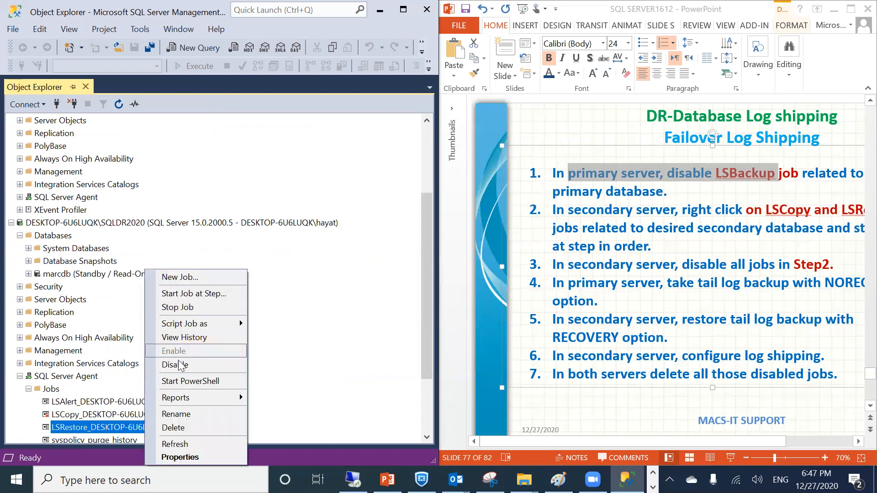
pyautogui.click(175, 364)
pyautogui.click(516, 303)
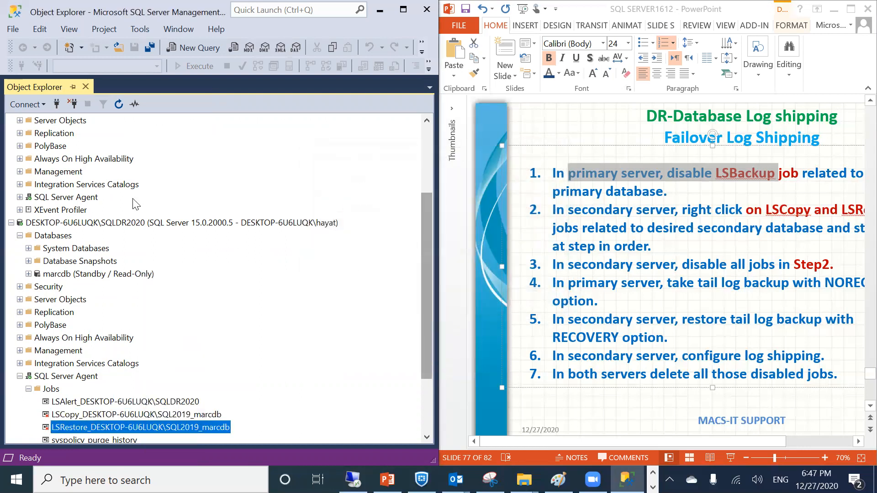
pyautogui.scroll(3, 136, 204)
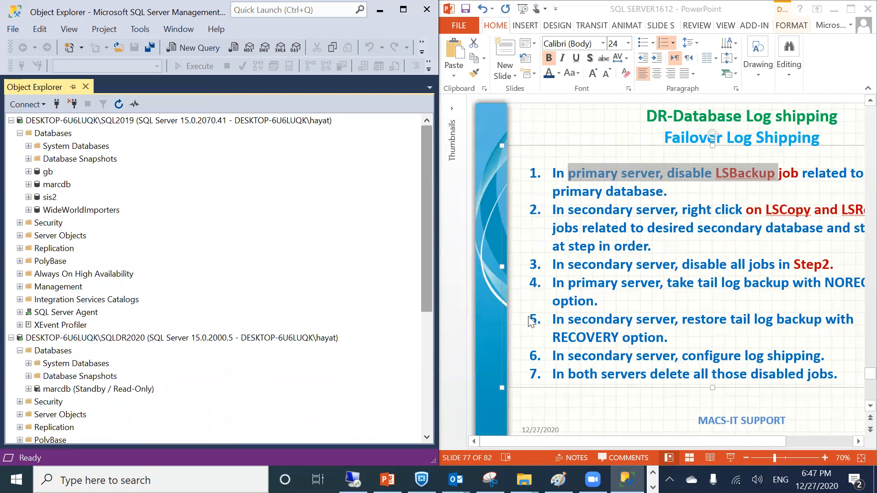
pyautogui.click(553, 319)
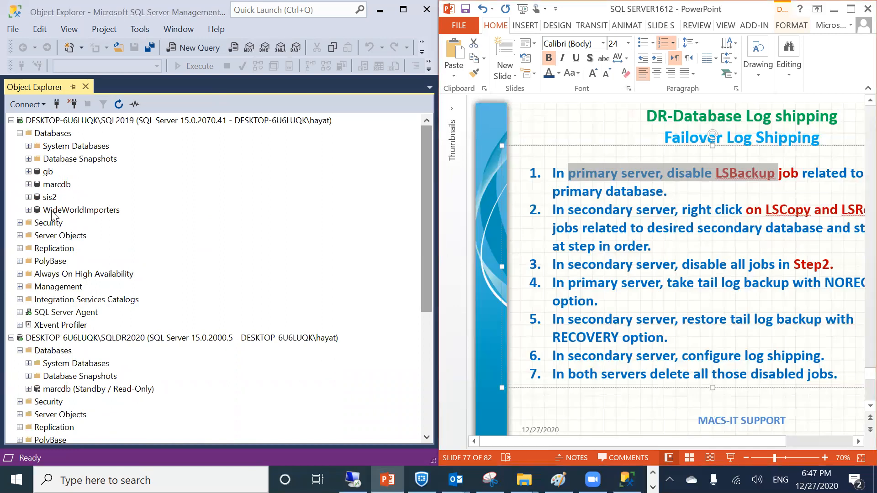
# Back up the tail of marcdb's transaction log on SQL2019, leaving marcdb Restoring
pyautogui.rightClick(44, 184)
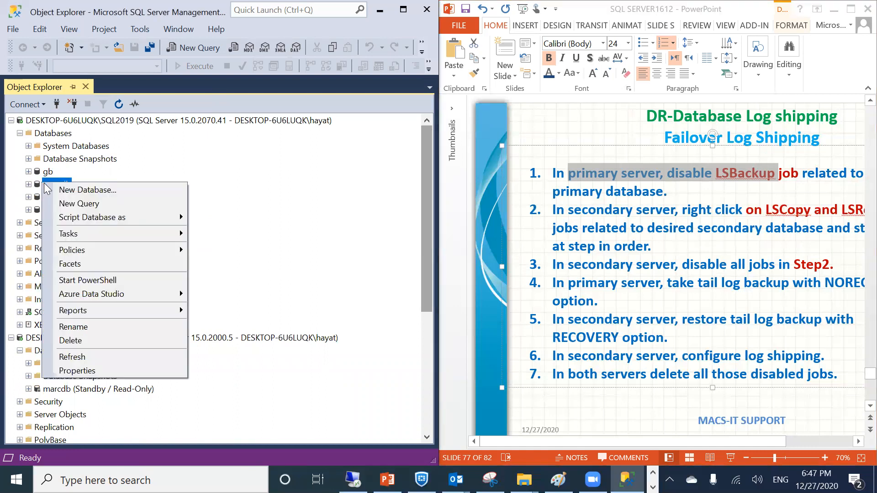
pyautogui.moveTo(85, 233)
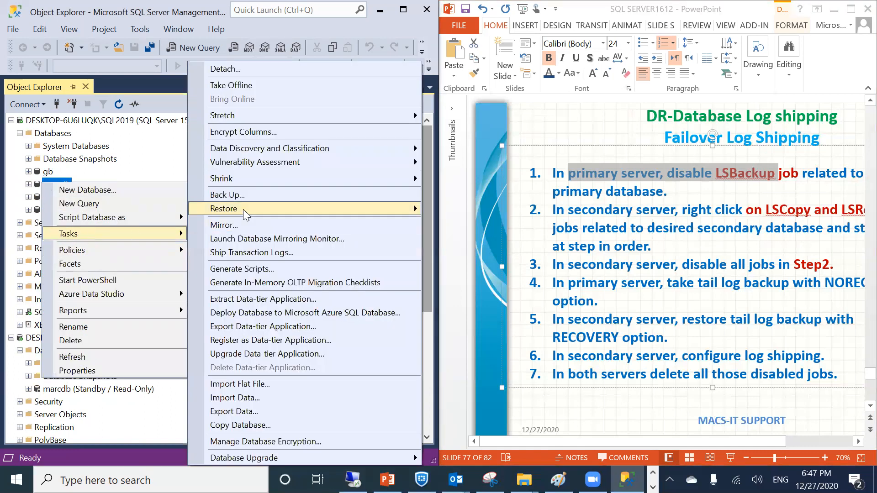
pyautogui.click(243, 192)
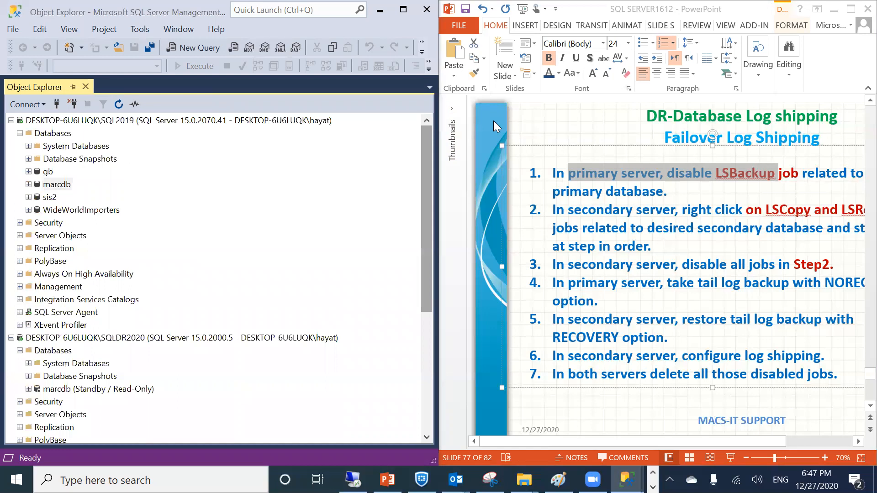
pyautogui.click(484, 107)
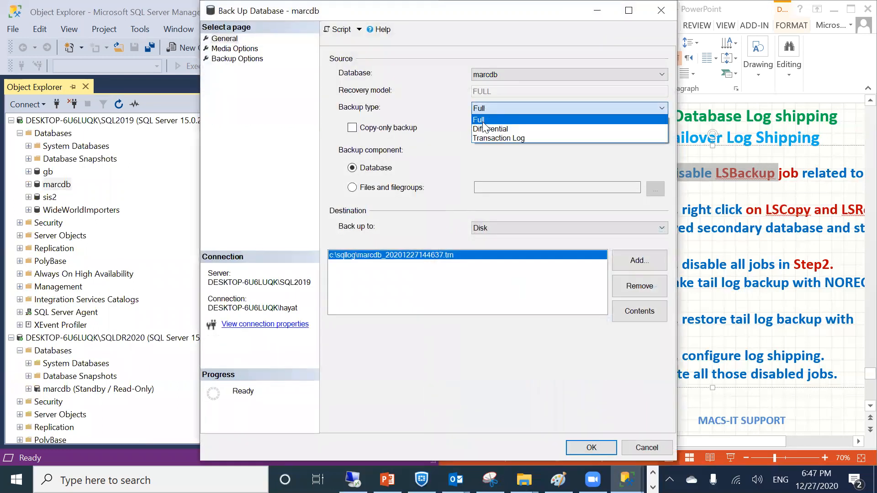
pyautogui.click(480, 135)
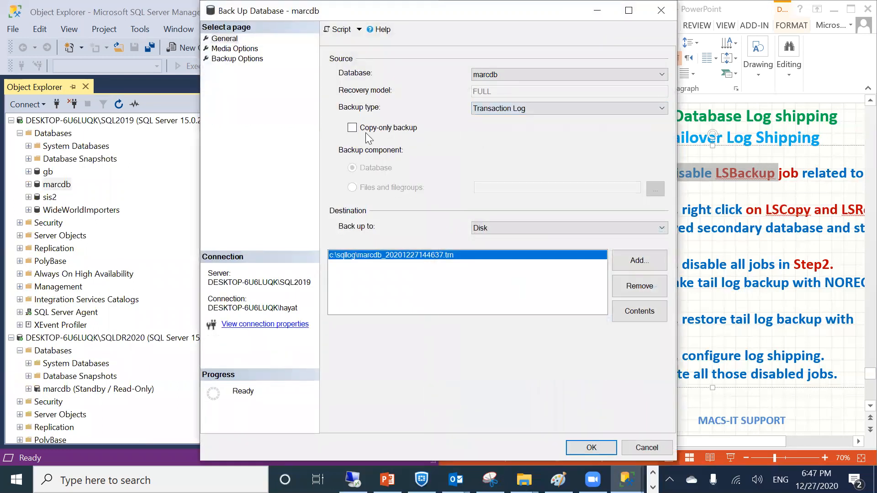
pyautogui.click(232, 49)
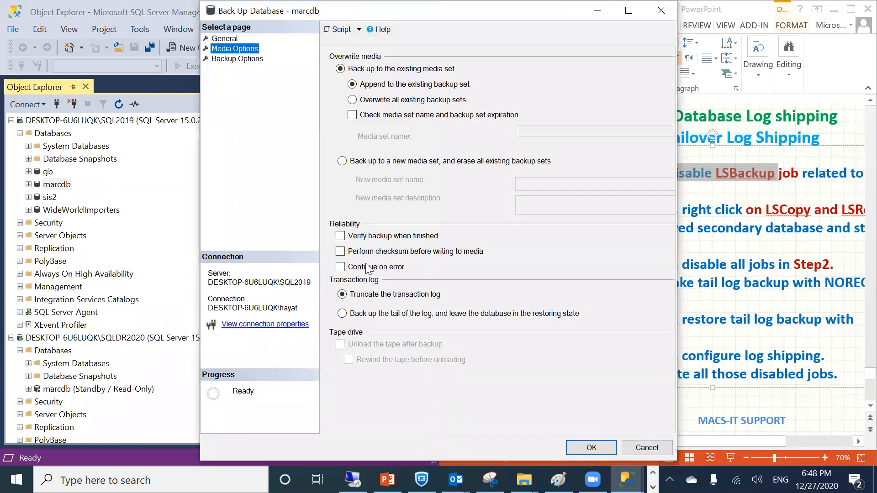
pyautogui.click(373, 313)
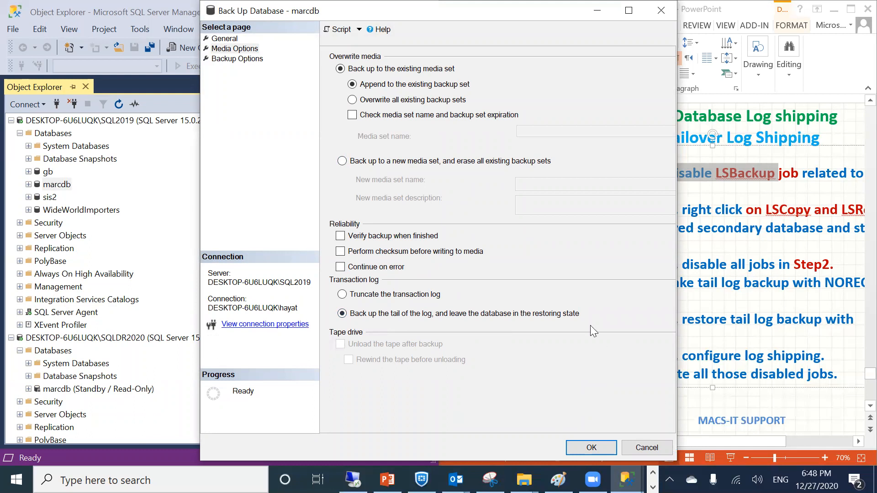
pyautogui.press('Return')
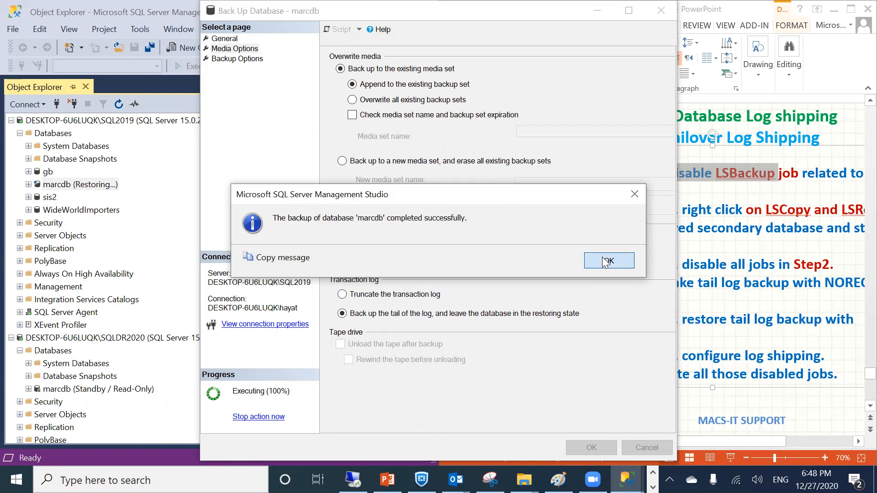
pyautogui.click(602, 256)
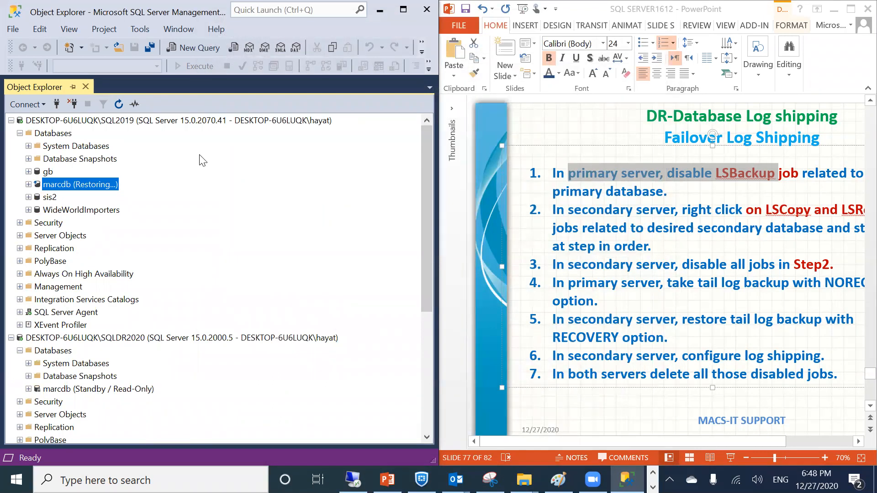
pyautogui.hotkey('alt', 'Tab')
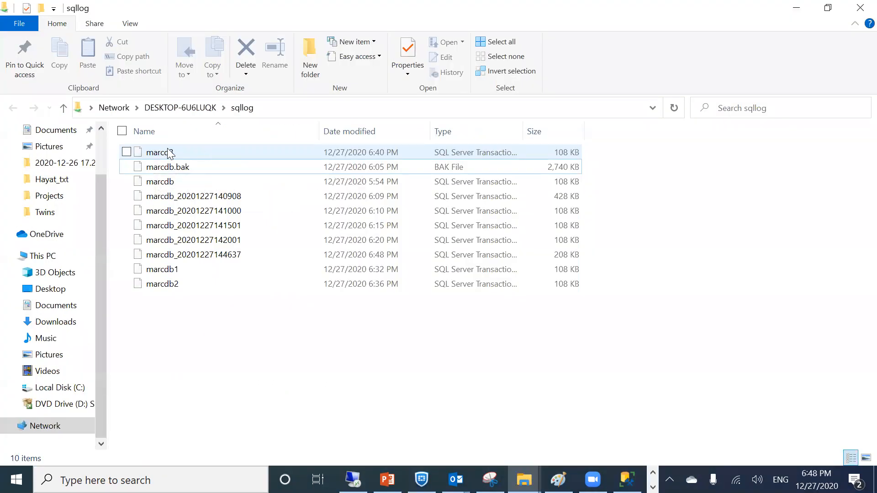
# Refresh the sqllog folder listing and select the marcd3 log backup file
pyautogui.rightClick(295, 335)
pyautogui.click(64, 173)
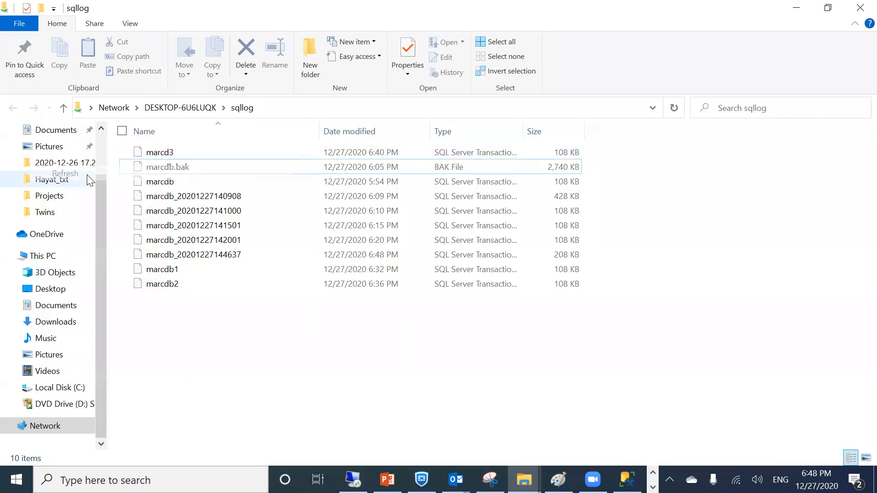
pyautogui.click(192, 150)
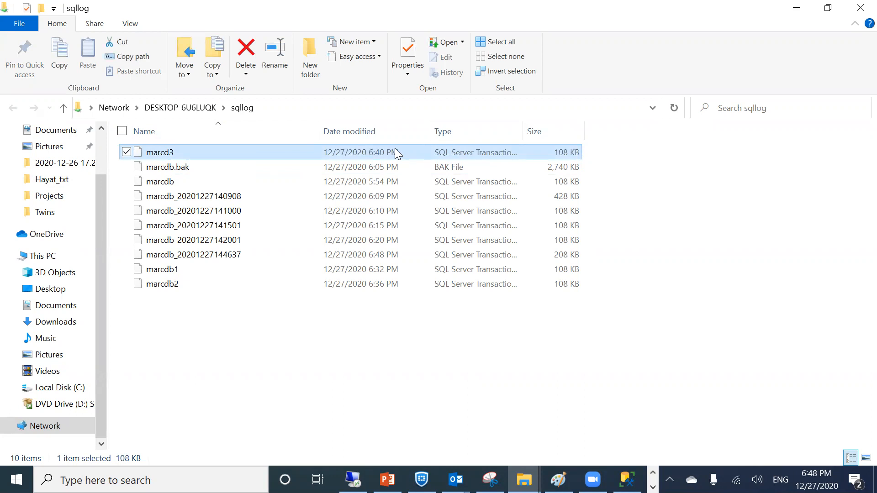
pyautogui.click(796, 8)
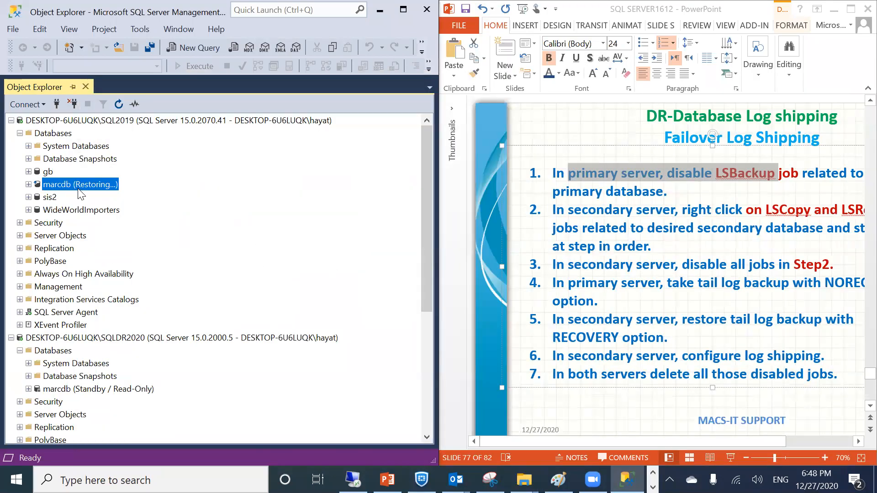
# Refresh SQL2019's object tree, expand Databases, and select the secondary Standby marcdb
pyautogui.rightClick(46, 121)
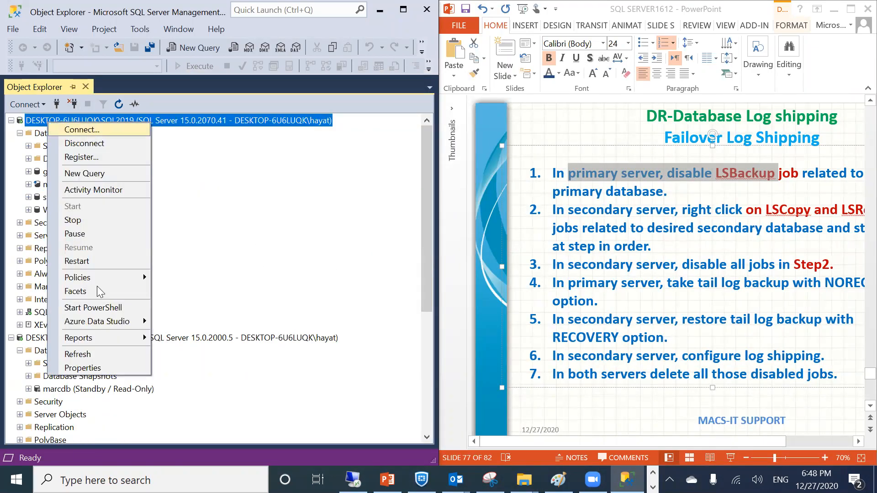
pyautogui.click(79, 353)
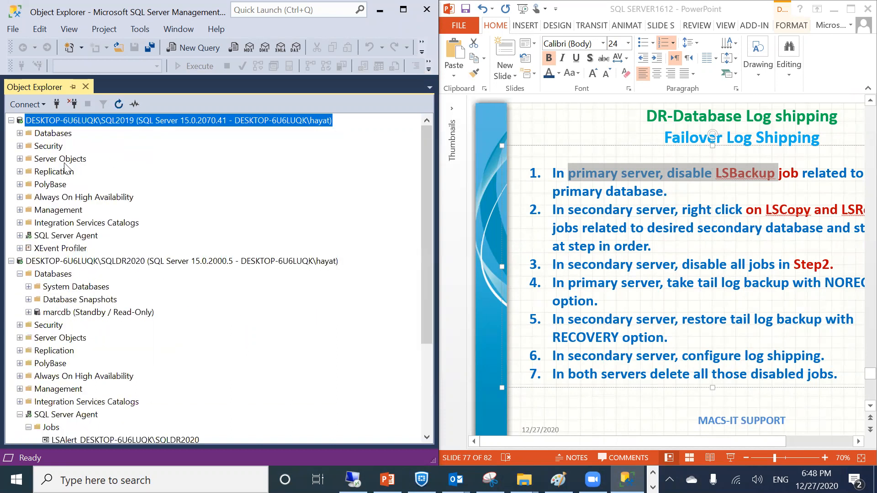
pyautogui.click(20, 134)
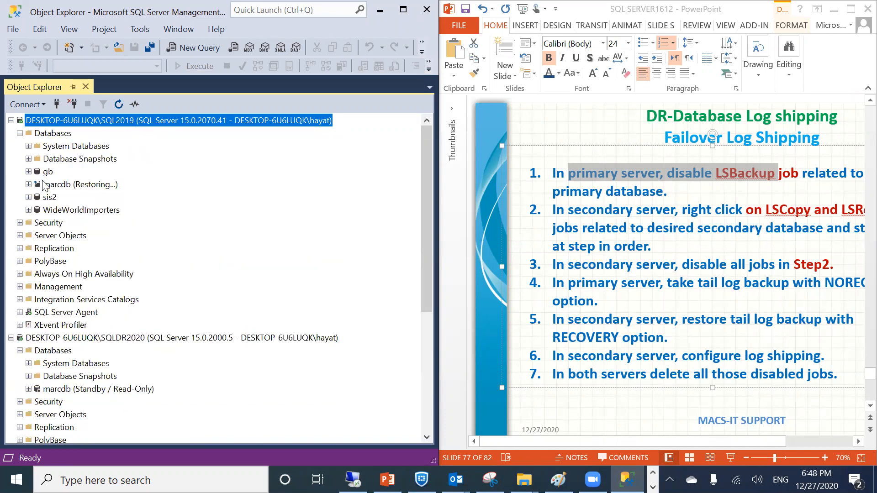
pyautogui.click(68, 386)
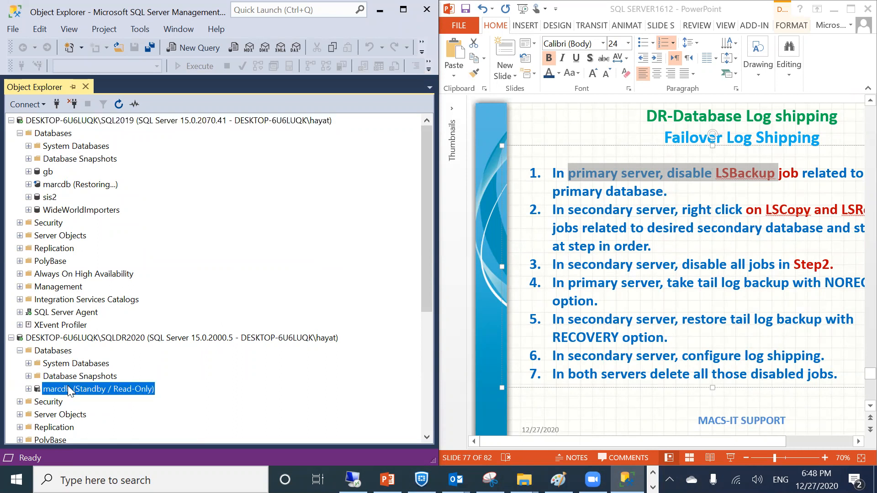
# Start a transaction log restore onto secondary marcdb, adding a backup file from device
pyautogui.rightClick(68, 386)
pyautogui.moveTo(107, 318)
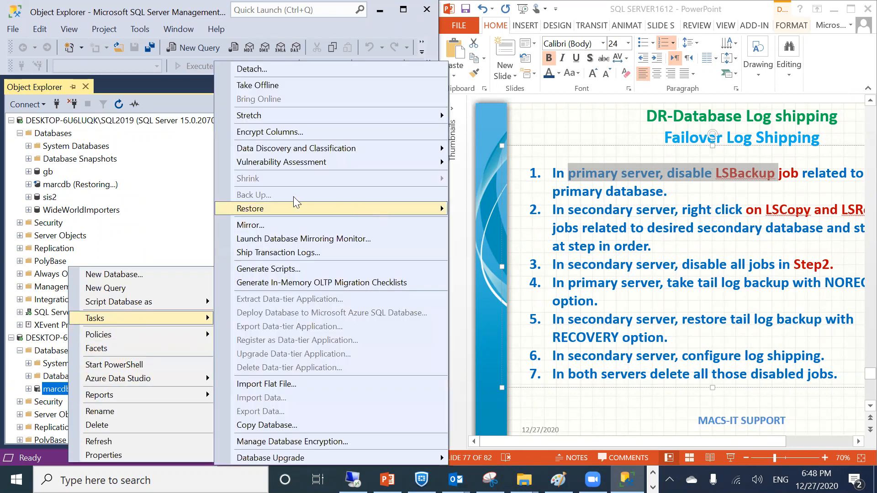
pyautogui.moveTo(279, 208)
pyautogui.click(480, 238)
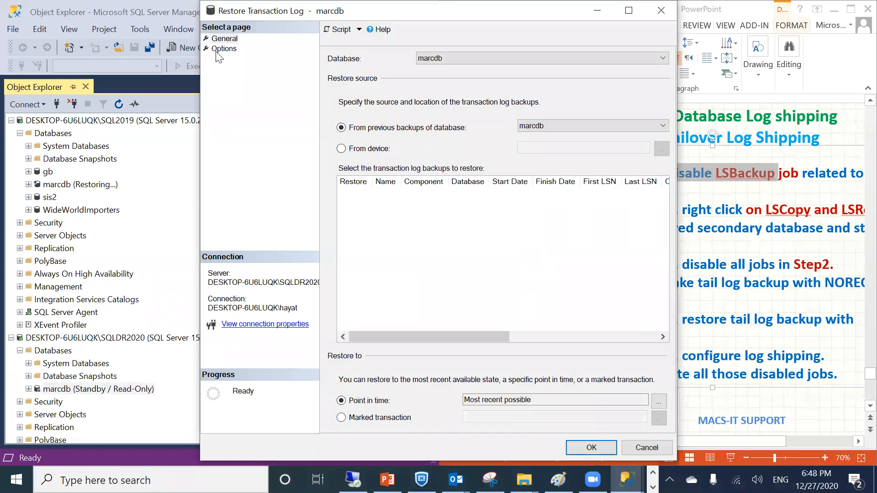
pyautogui.click(218, 50)
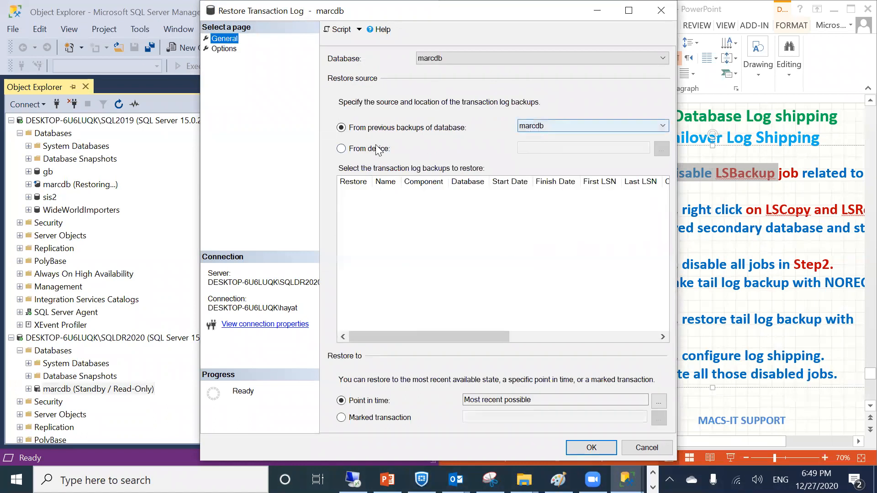
pyautogui.click(377, 149)
pyautogui.click(662, 148)
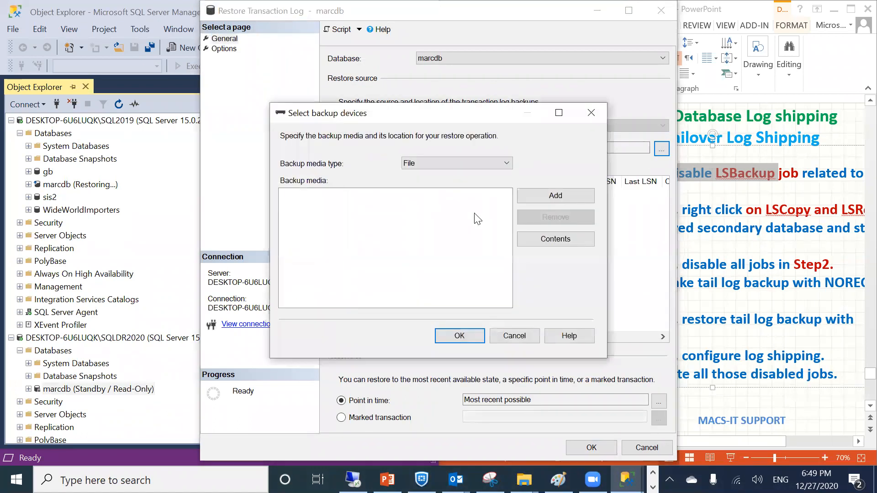
pyautogui.click(555, 196)
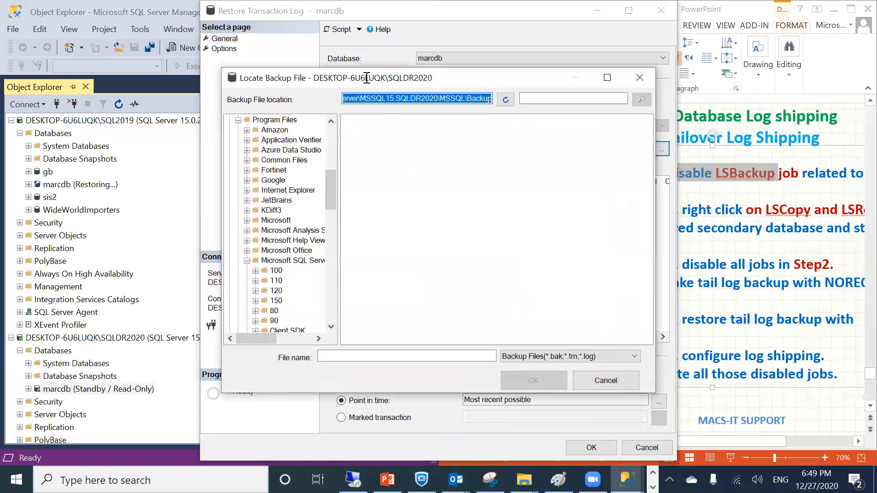
# Restore c:\sqllog\marcd3.trn, which fails because the log is too recent
pyautogui.write('\\')
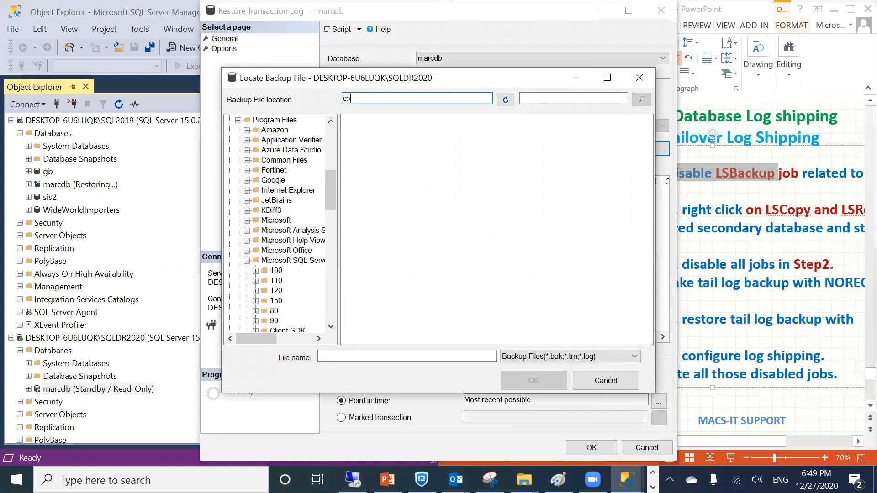
pyautogui.write('sqllog')
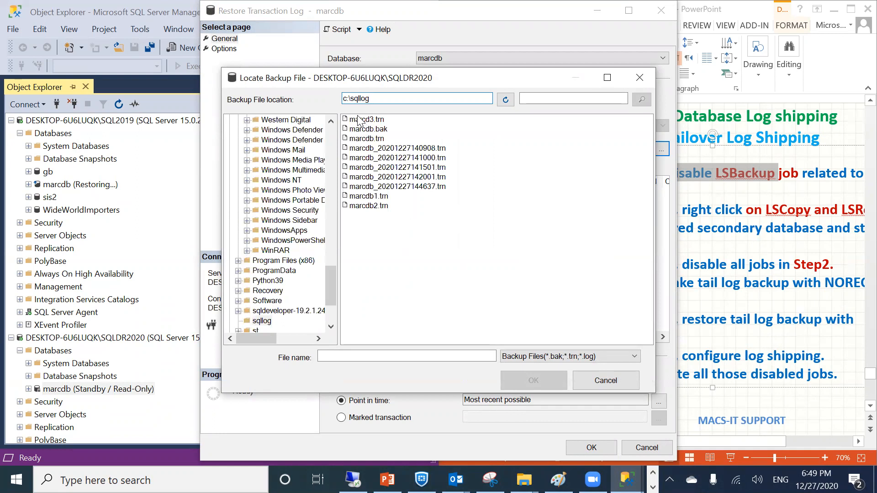
pyautogui.click(524, 480)
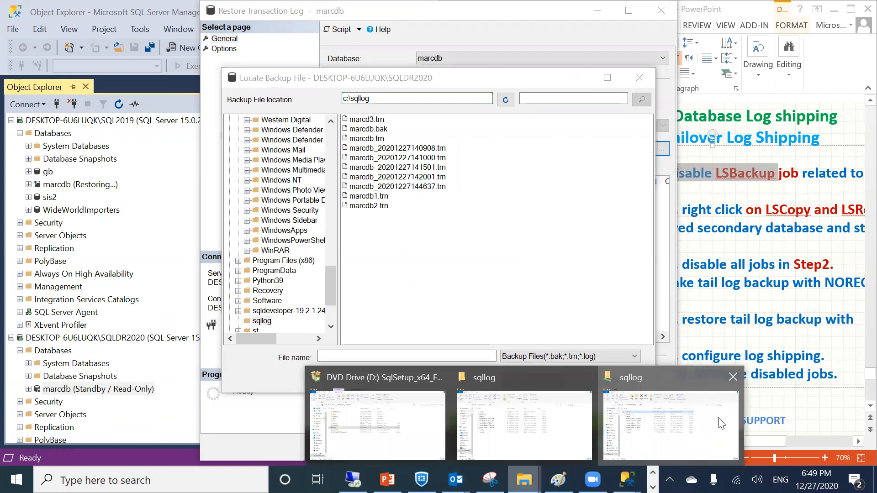
pyautogui.click(720, 423)
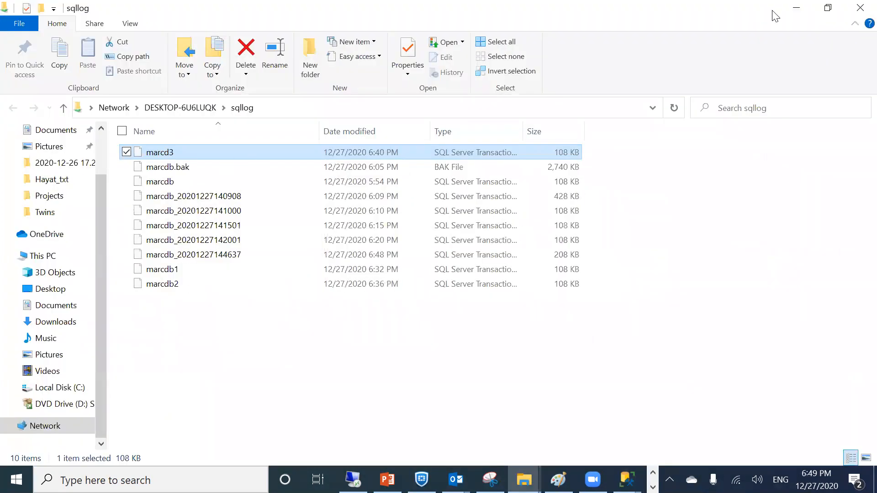
pyautogui.click(795, 9)
pyautogui.click(367, 120)
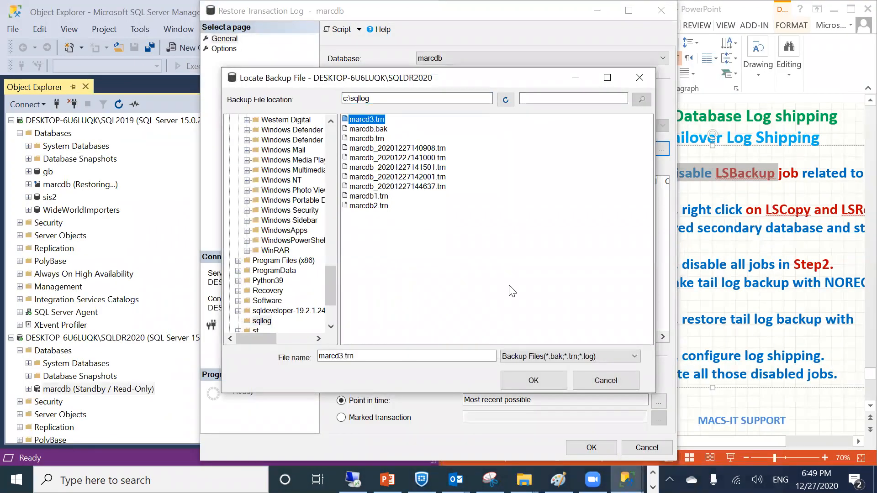
pyautogui.click(527, 379)
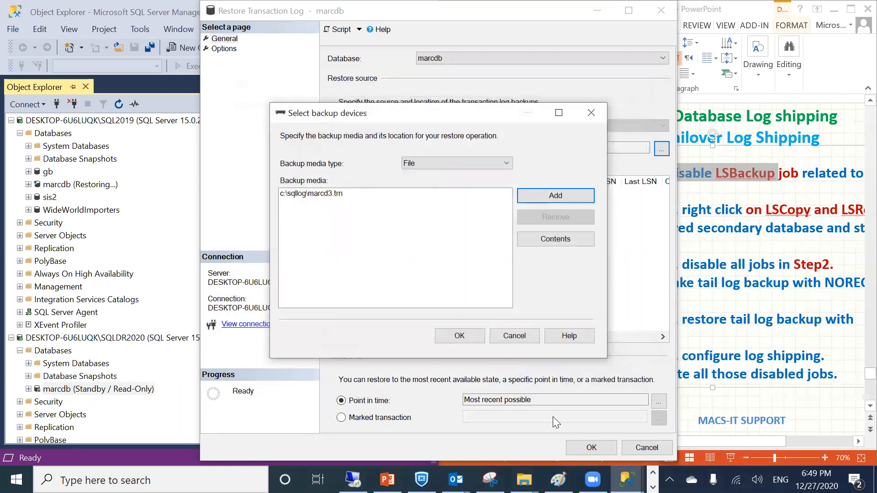
pyautogui.click(458, 335)
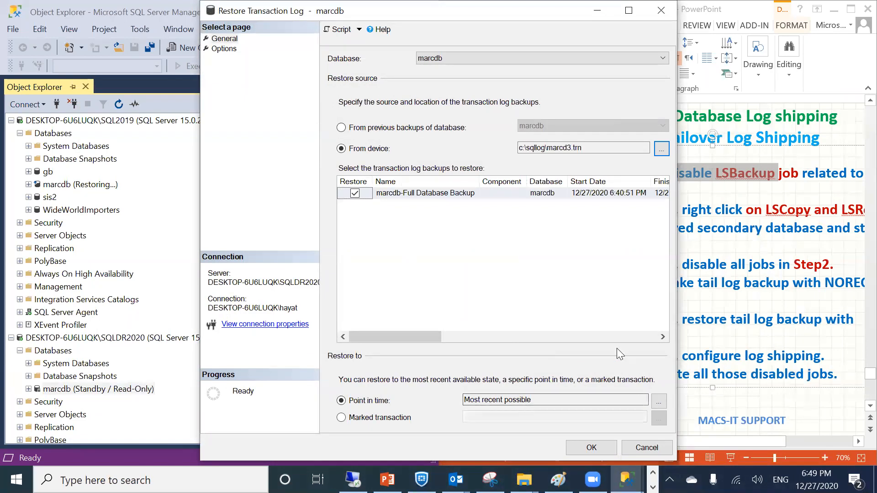
pyautogui.click(585, 446)
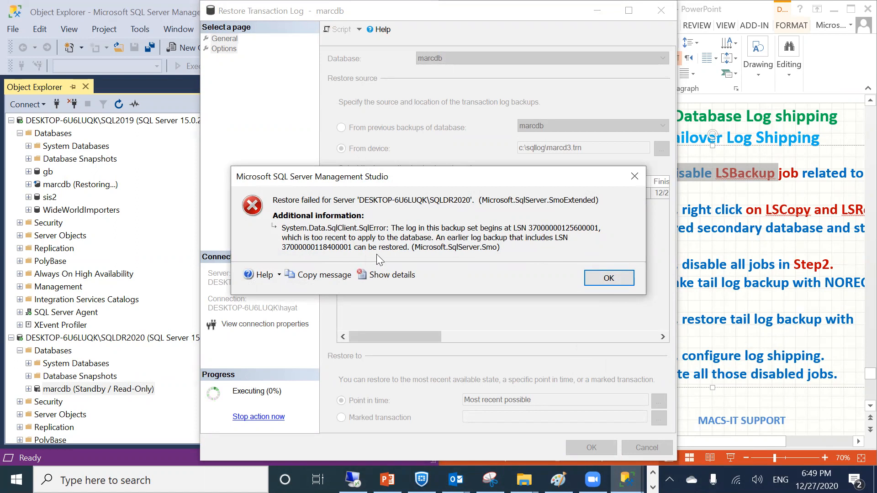
pyautogui.click(597, 280)
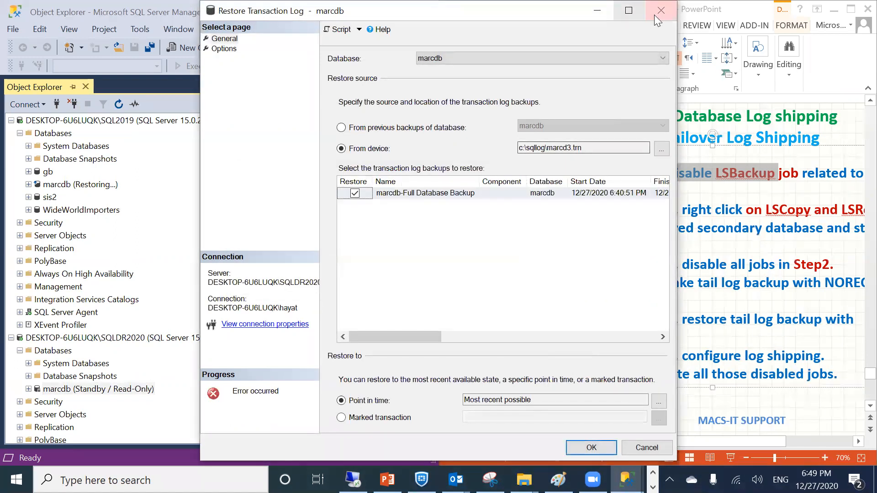
# Cancel the failed log restore and restore SQL2019's marcdb from its full and log backups
pyautogui.click(647, 446)
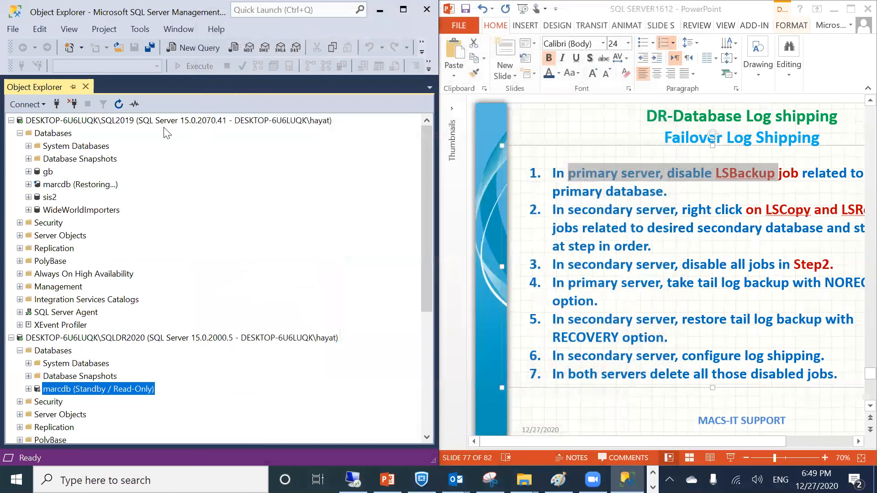
pyautogui.click(46, 184)
pyautogui.rightClick(46, 185)
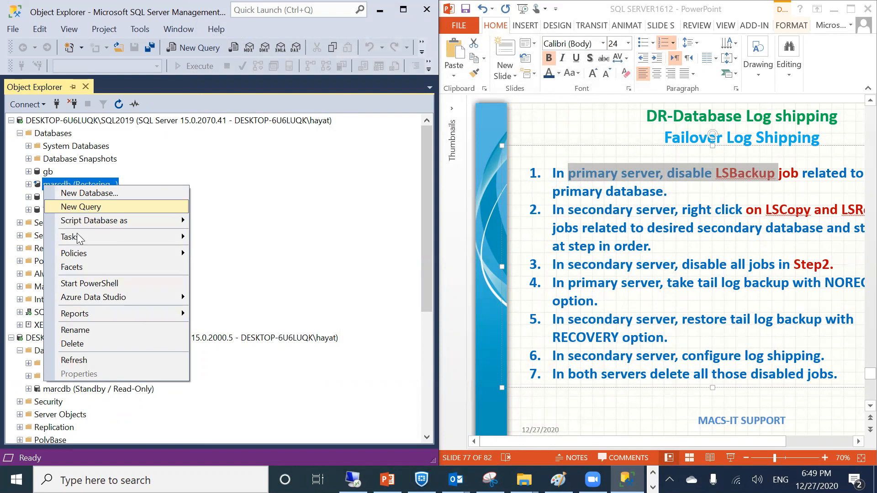
pyautogui.moveTo(78, 236)
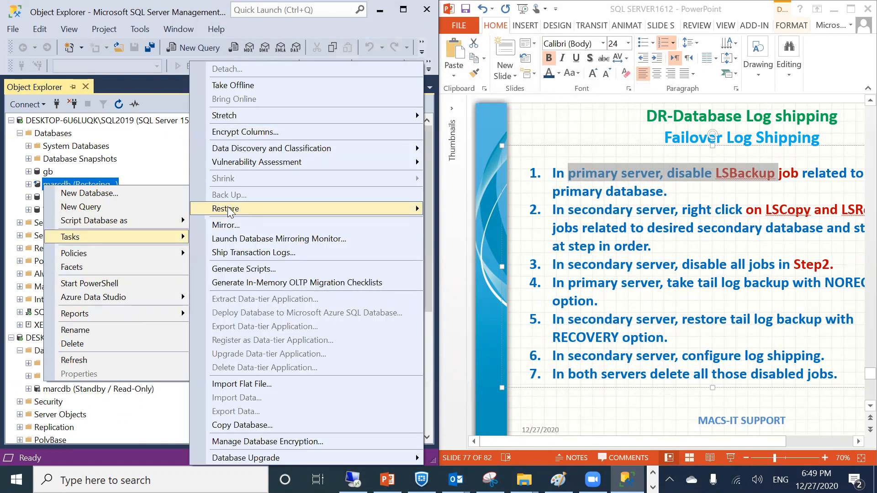
pyautogui.moveTo(228, 209)
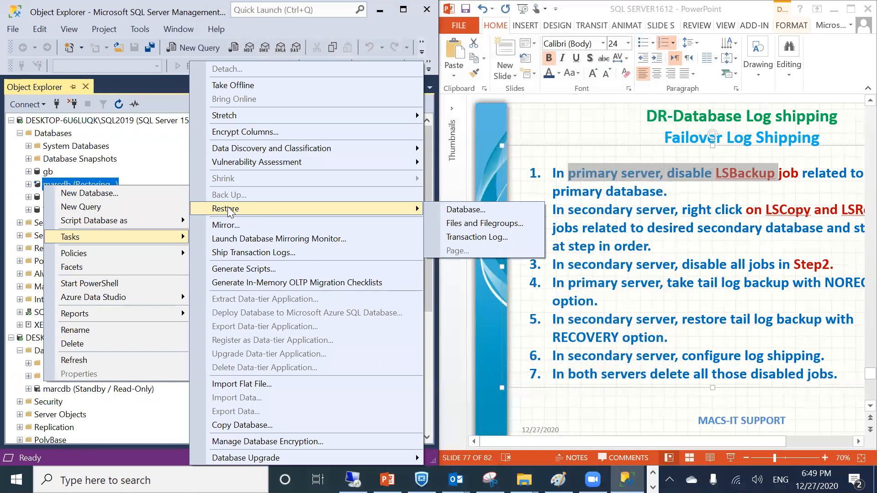
pyautogui.click(461, 210)
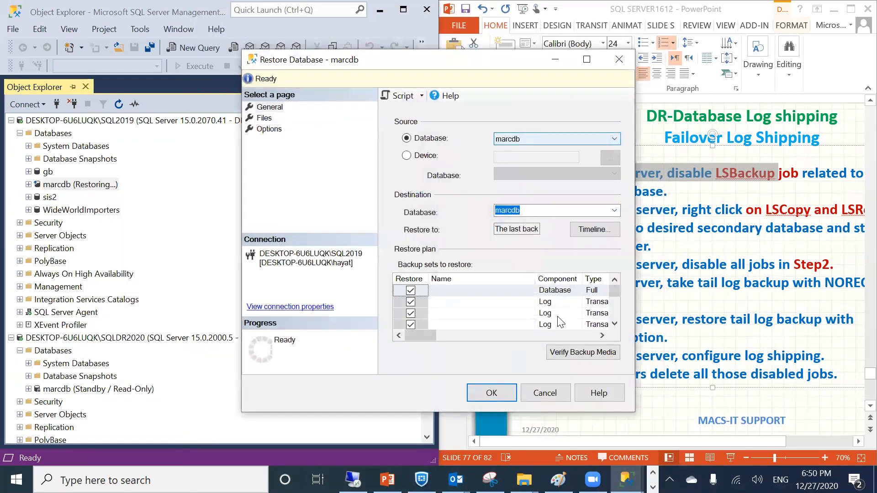
pyautogui.click(485, 395)
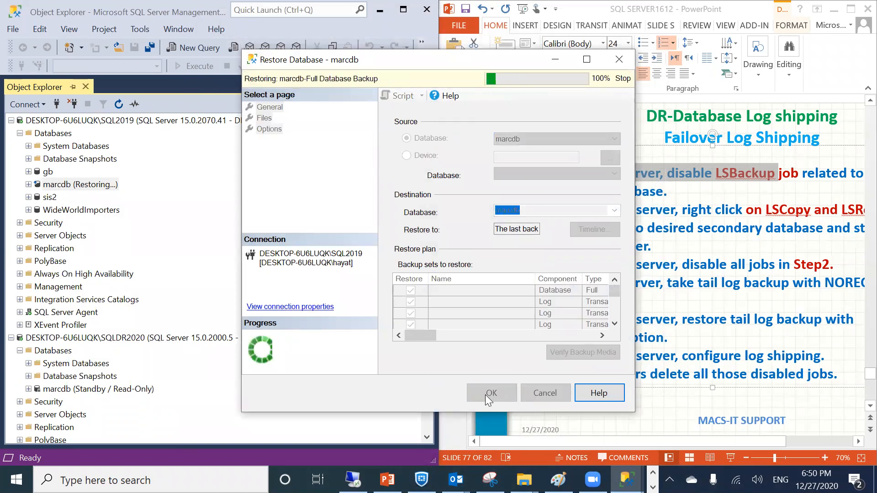
# Confirm the successful restore and inspect the now-online primary marcdb
pyautogui.click(521, 303)
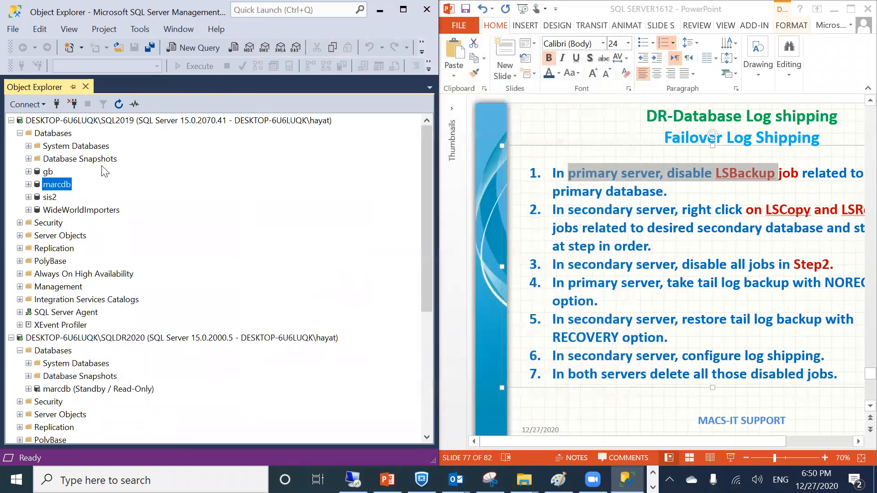
pyautogui.click(29, 185)
pyautogui.click(29, 184)
pyautogui.click(28, 184)
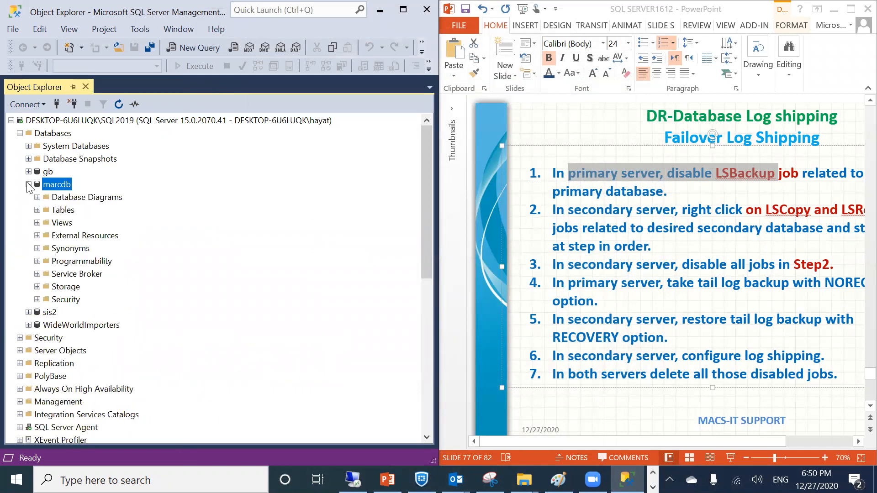
pyautogui.rightClick(42, 182)
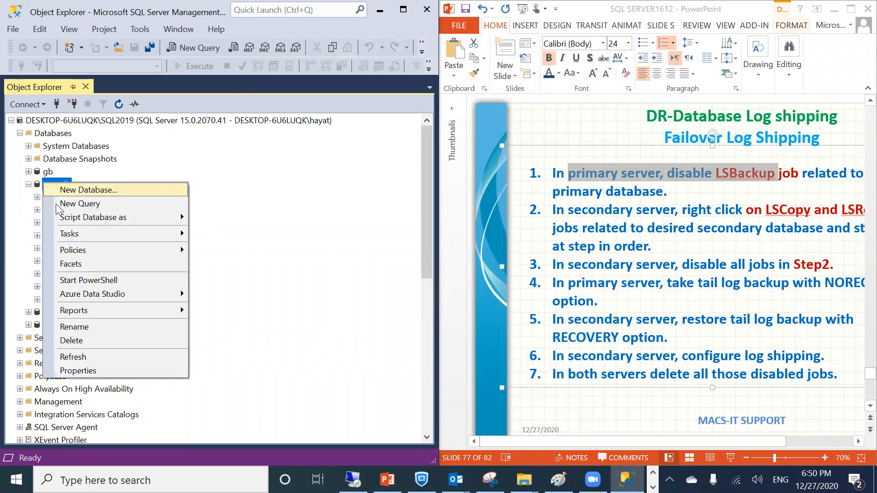
pyautogui.click(294, 230)
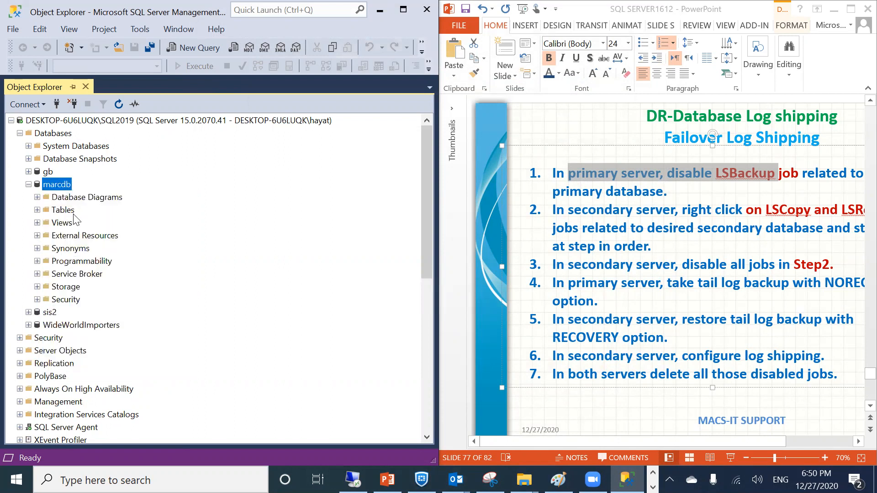
pyautogui.click(28, 185)
# Browse the secondary marcdb's dbo.pinfo table, then collapse the SQLDR2020 server
pyautogui.click(51, 390)
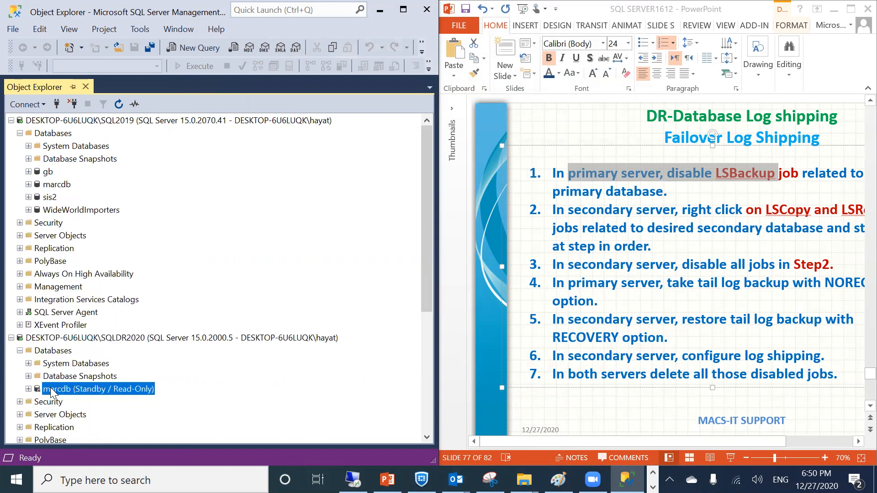
pyautogui.click(28, 389)
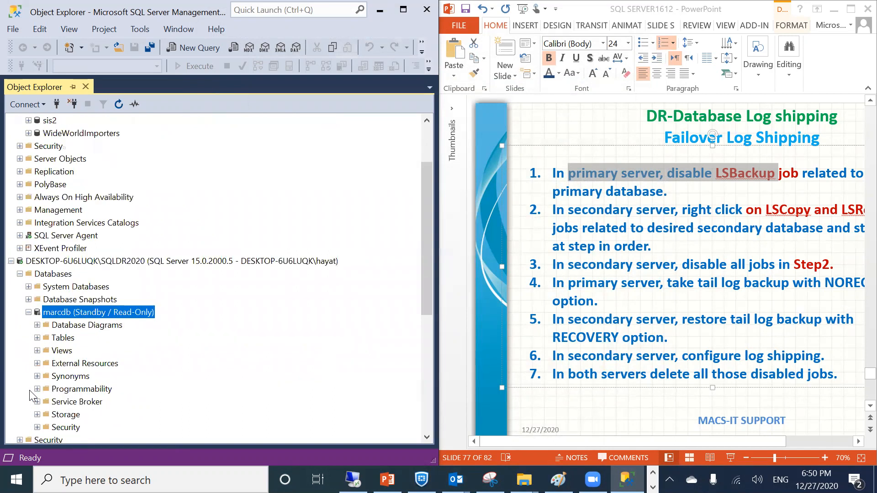
pyautogui.click(37, 338)
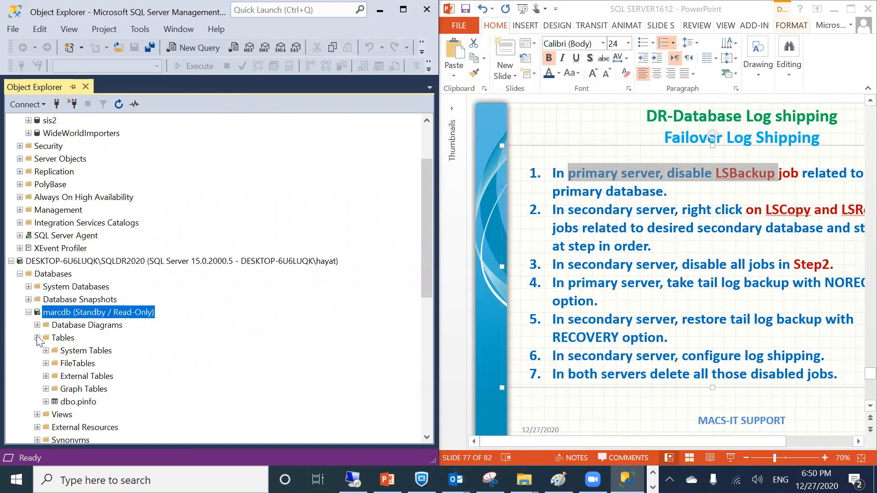
pyautogui.click(46, 402)
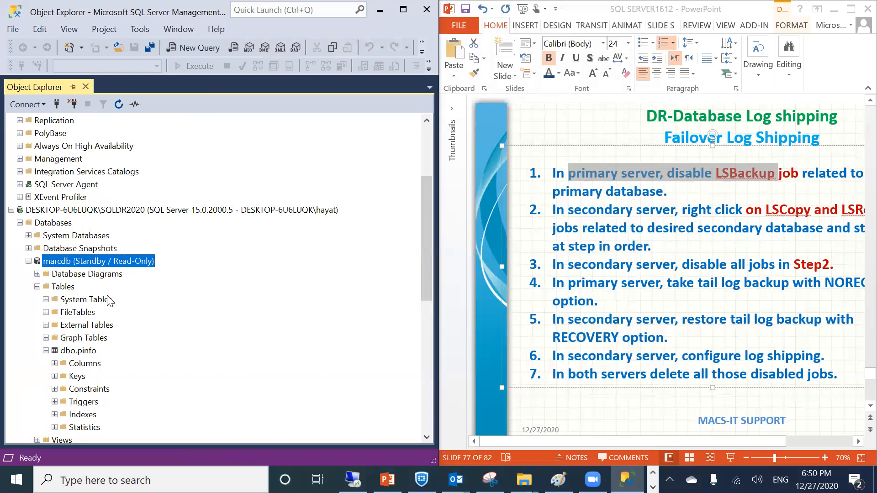
pyautogui.click(29, 260)
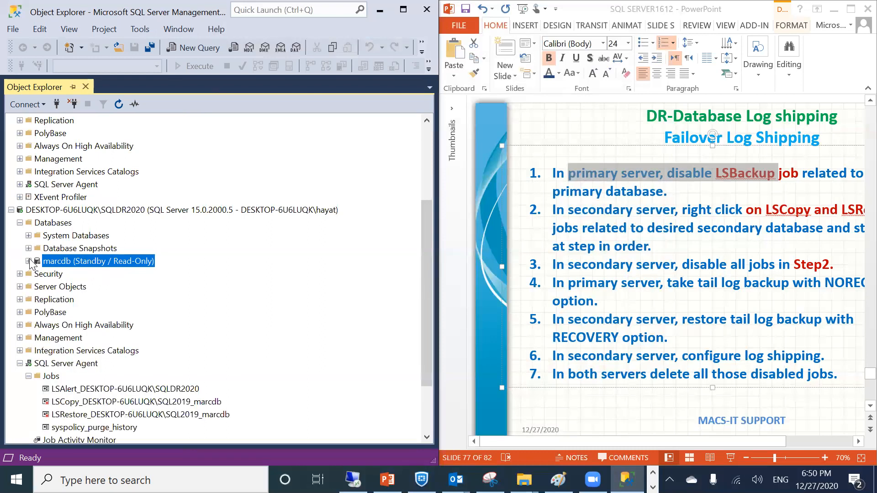
pyautogui.click(20, 222)
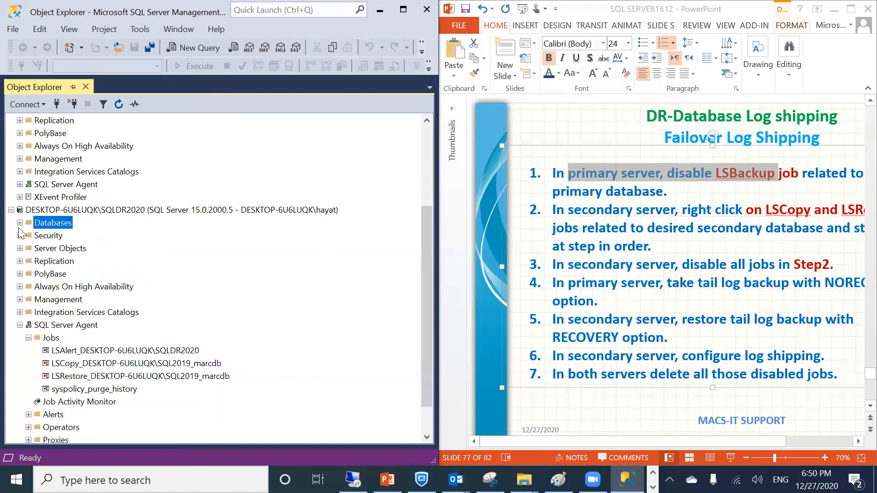
pyautogui.click(20, 222)
pyautogui.click(12, 210)
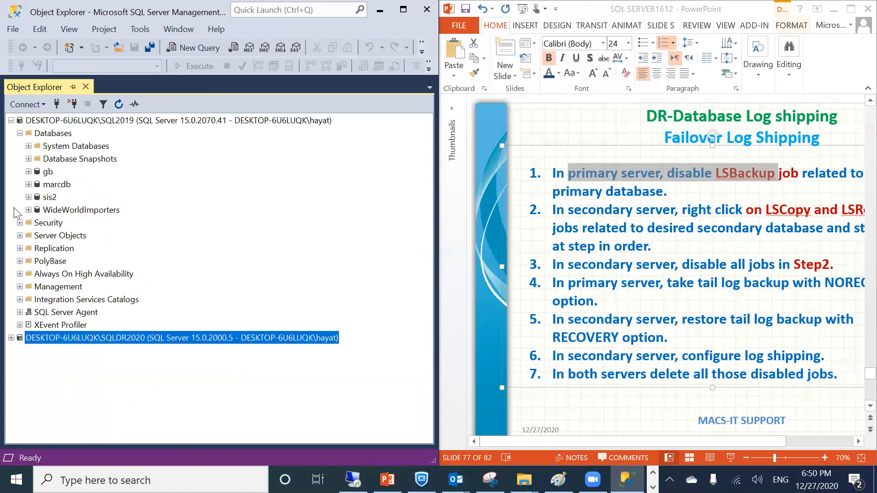
# Review the steps slide, highlighting 'both' in step 7, then select primary marcdb
pyautogui.click(598, 228)
pyautogui.scroll(-2, 554, 177)
pyautogui.scroll(2, 555, 177)
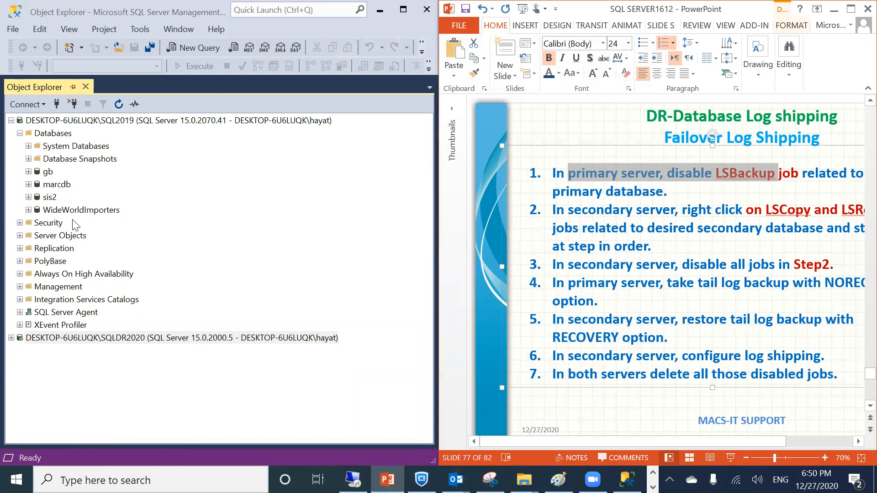
pyautogui.click(156, 287)
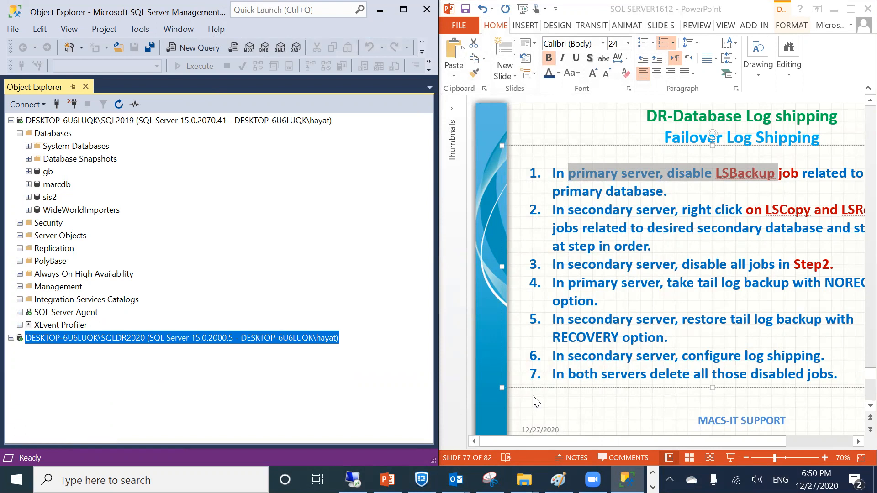
pyautogui.click(590, 374)
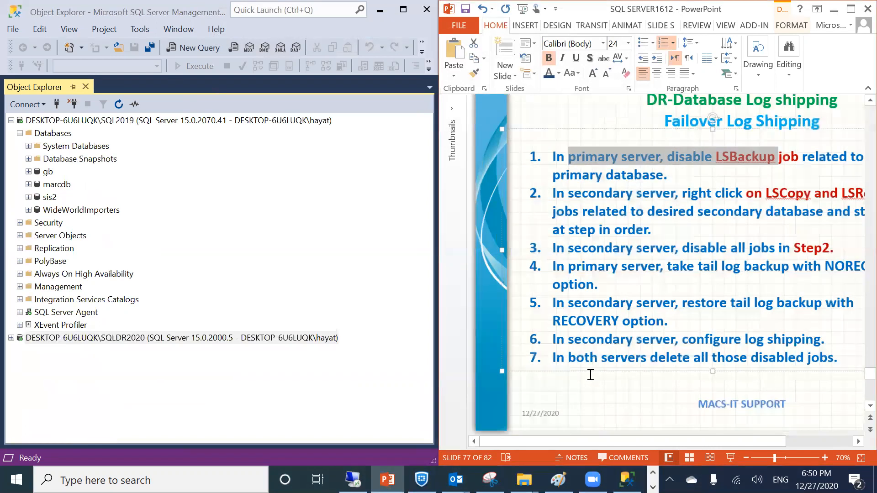
pyautogui.doubleClick(583, 356)
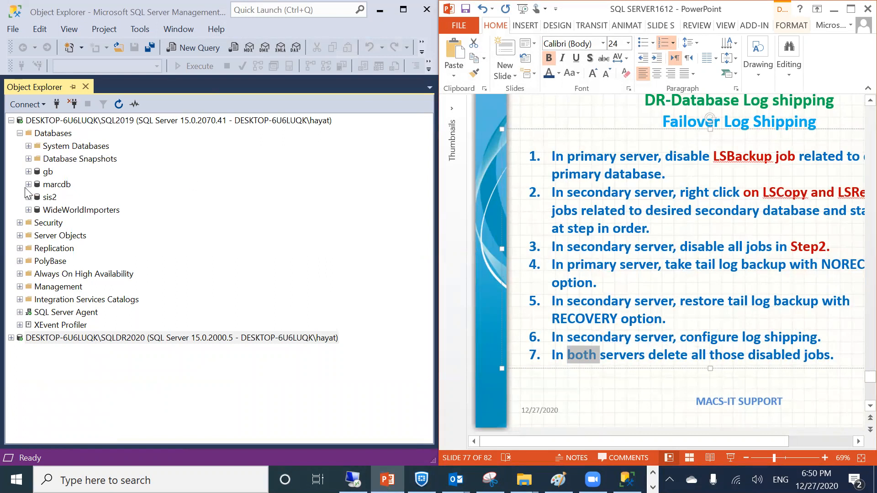
pyautogui.click(52, 186)
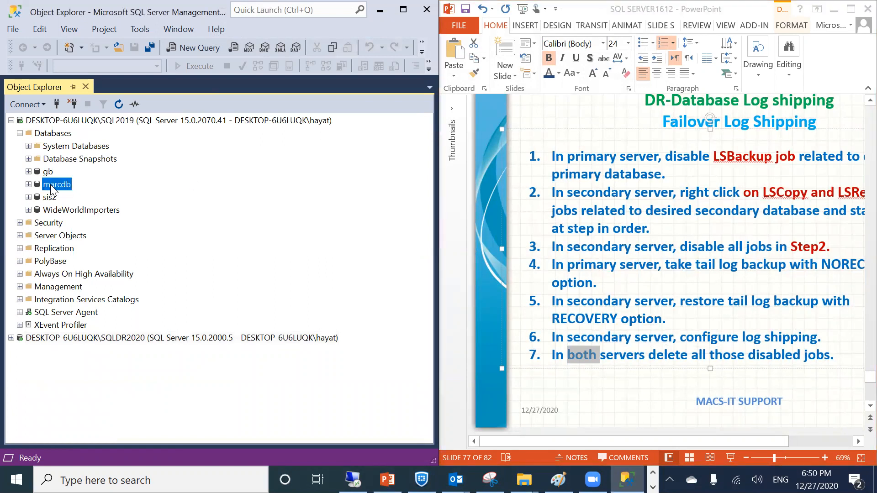
pyautogui.rightClick(51, 189)
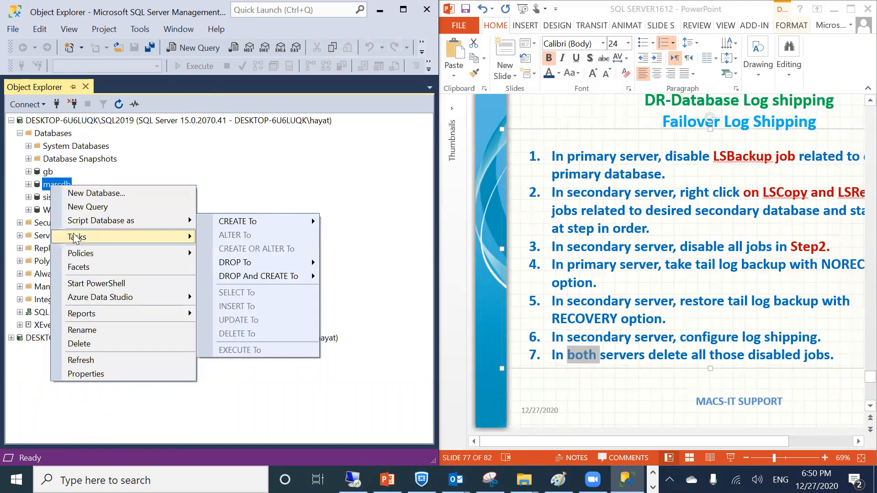
pyautogui.moveTo(74, 238)
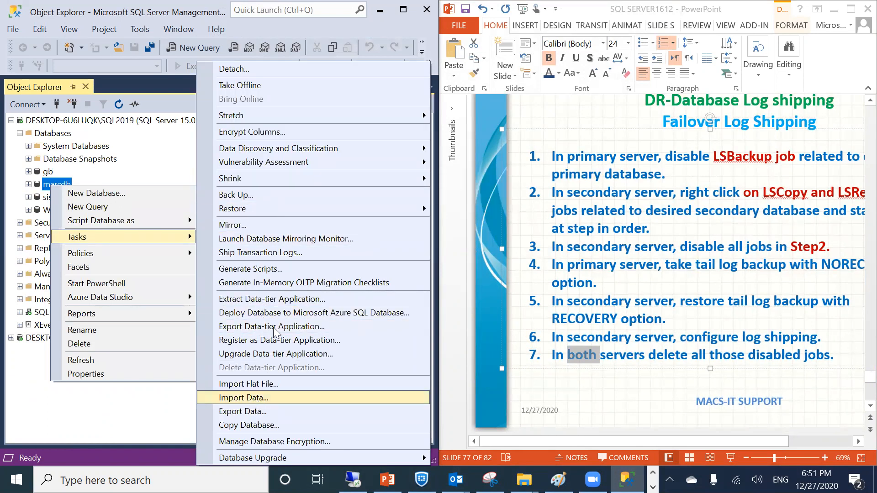
pyautogui.click(271, 252)
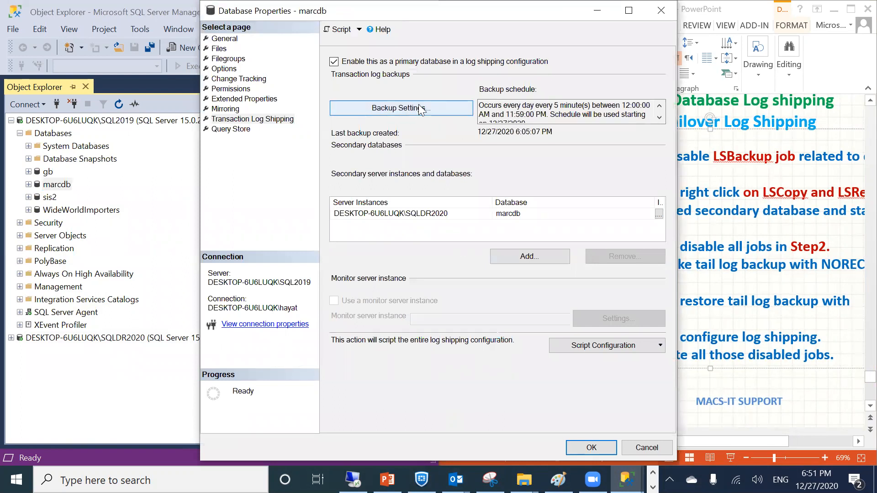
pyautogui.moveTo(511, 106); pyautogui.dragTo(611, 113)
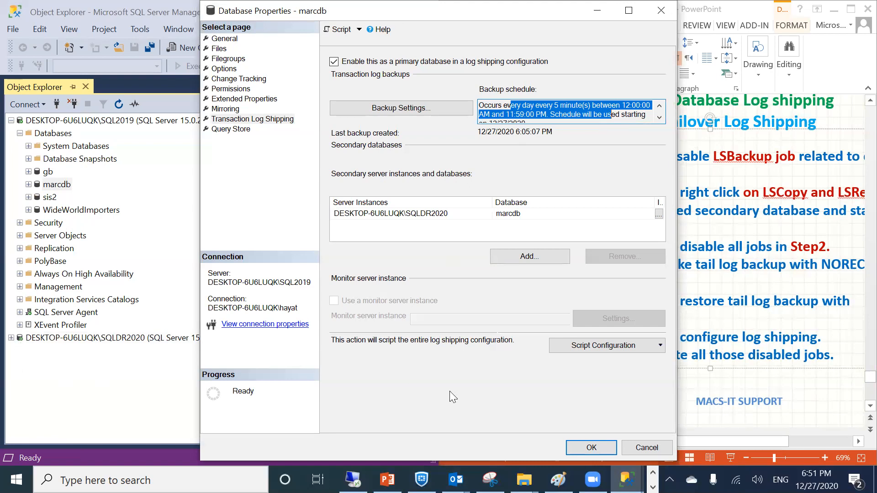
pyautogui.click(592, 447)
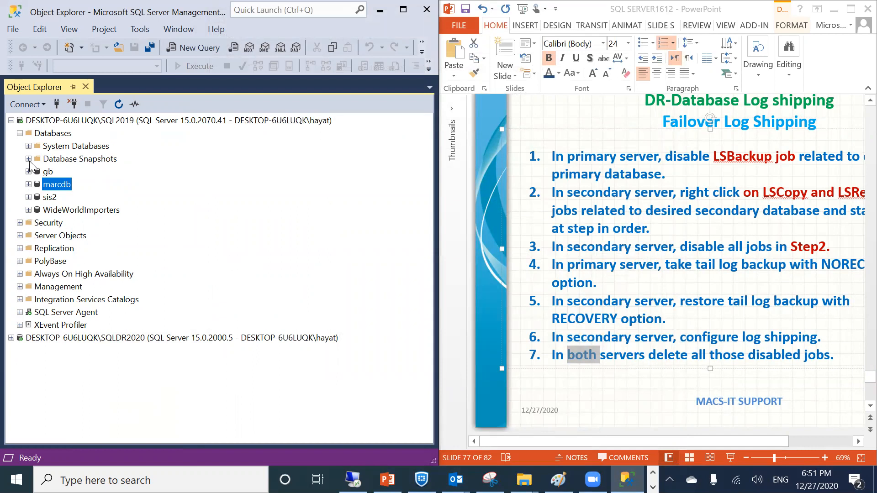
# Expand the SQLDR2020 server and begin, then abandon, renaming the secondary marcdb
pyautogui.click(28, 184)
pyautogui.click(29, 184)
pyautogui.click(10, 338)
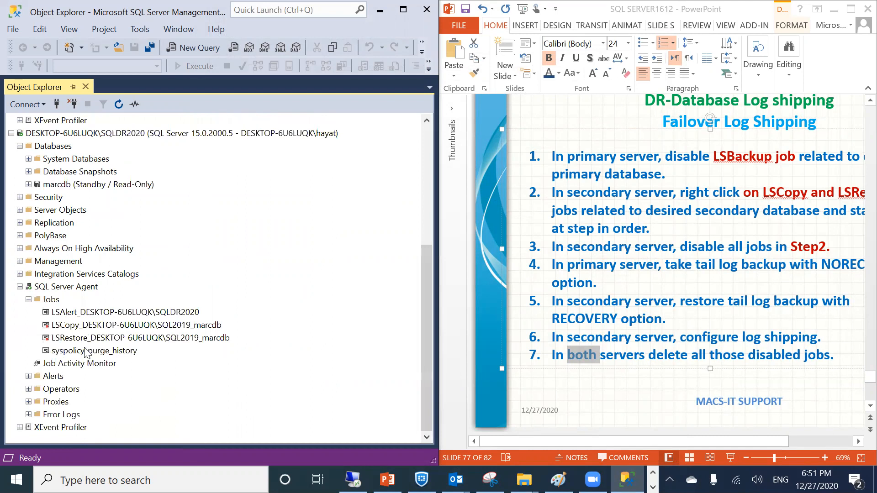
pyautogui.scroll(1, 81, 251)
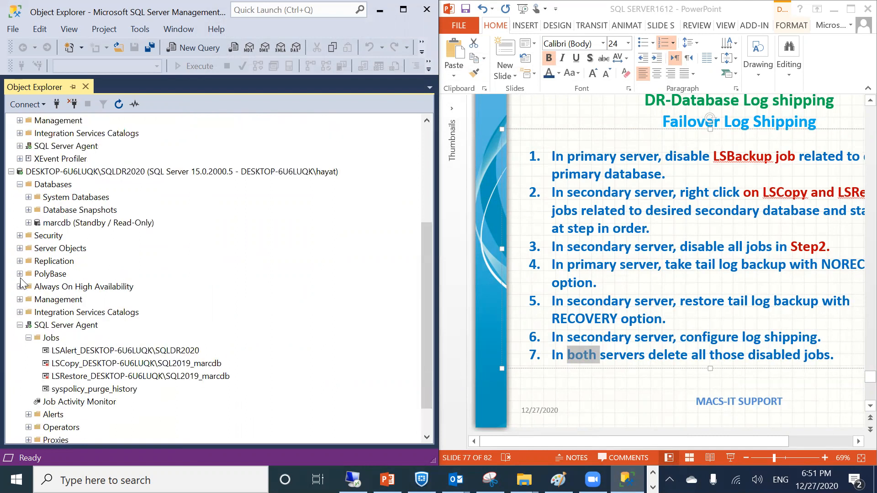
pyautogui.click(52, 222)
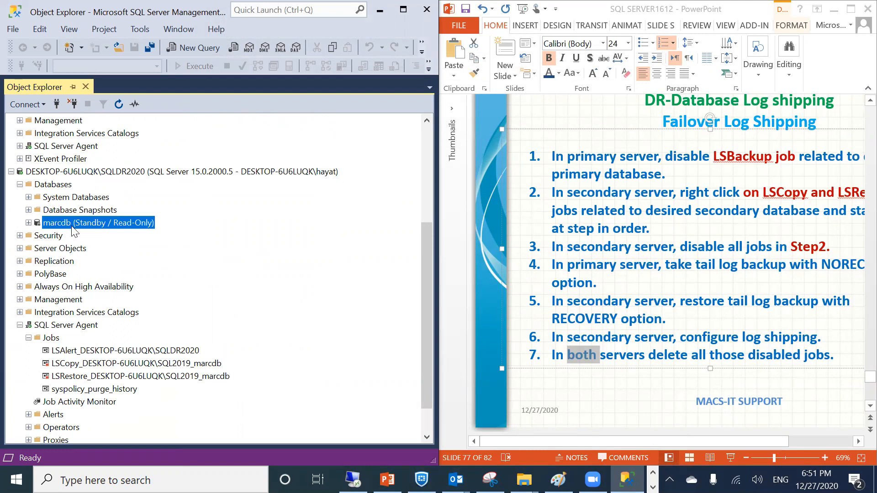
pyautogui.click(73, 224)
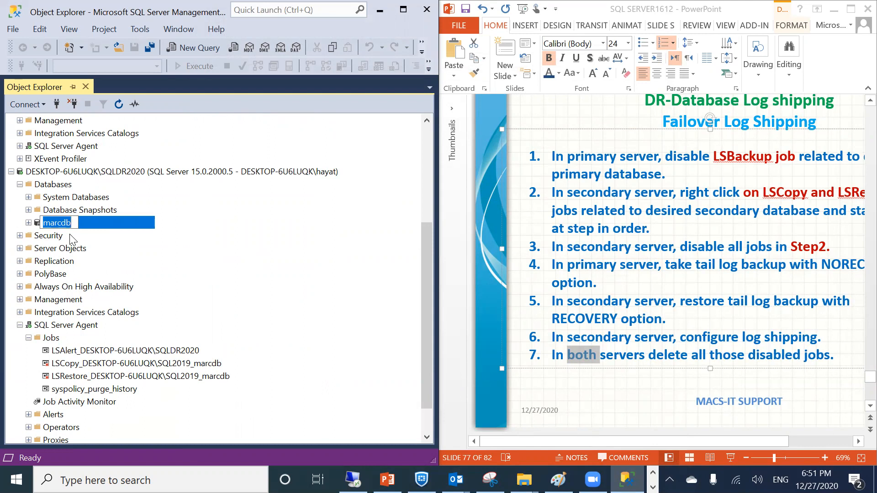
# Move the presentation to slide 78, the Log shipping DEMO slide
pyautogui.scroll(1, 76, 205)
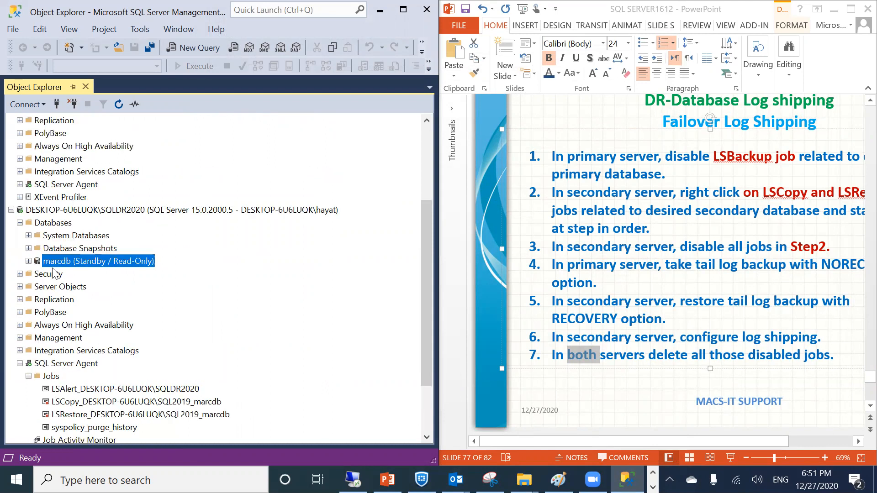
pyautogui.scroll(4, 75, 147)
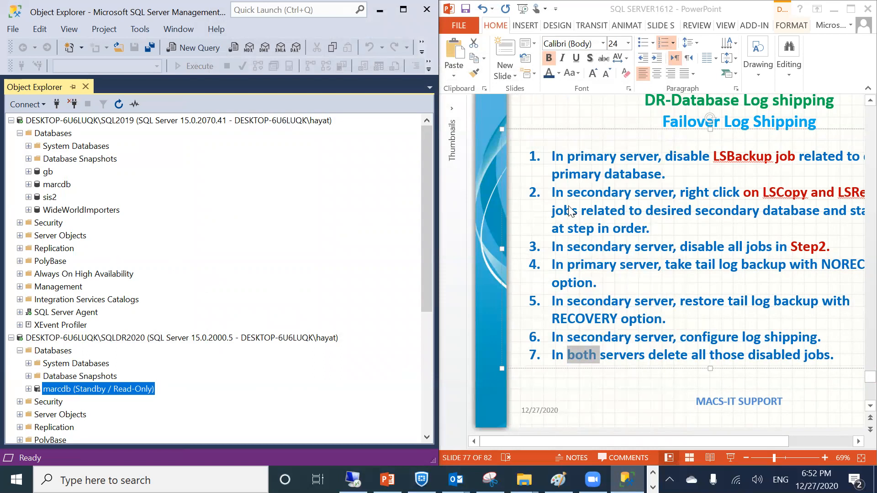
pyautogui.scroll(-1, 628, 261)
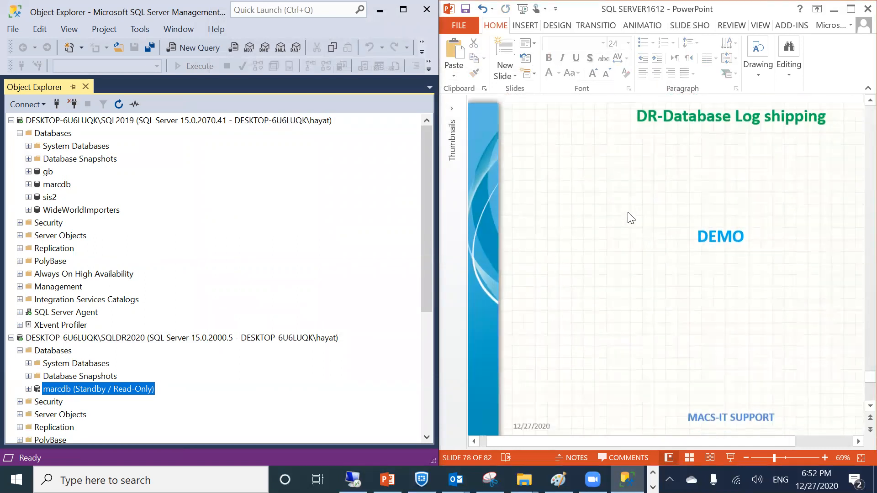
# Collapse both servers' Databases lists and return the deck to slide 76
pyautogui.scroll(-1, 609, 151)
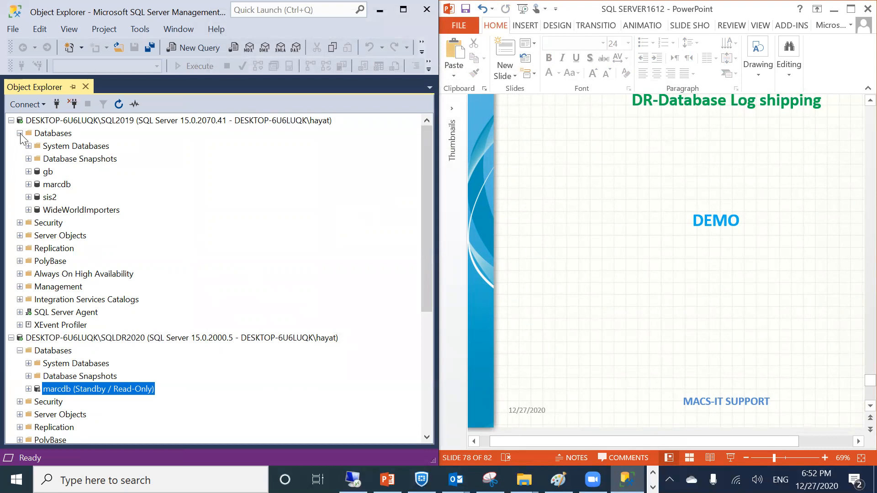
pyautogui.scroll(1, 596, 222)
pyautogui.hscroll(1, 596, 223)
pyautogui.scroll(-1, 595, 223)
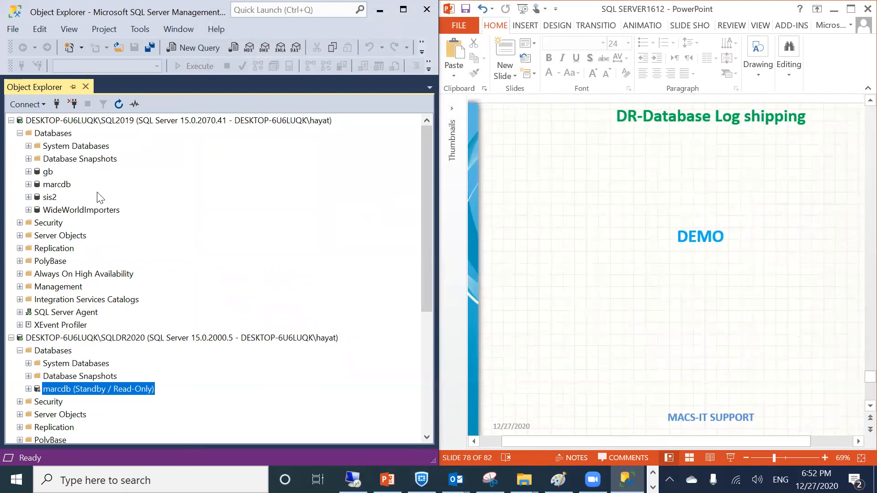
pyautogui.click(20, 350)
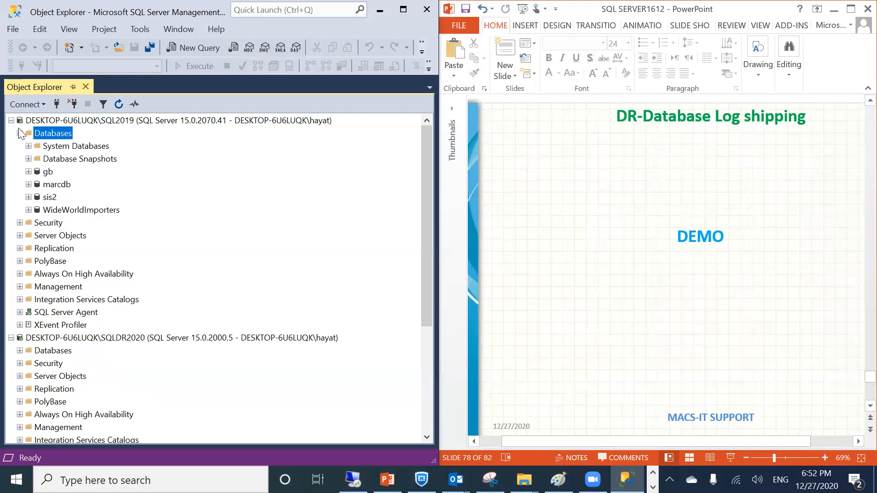
pyautogui.click(19, 132)
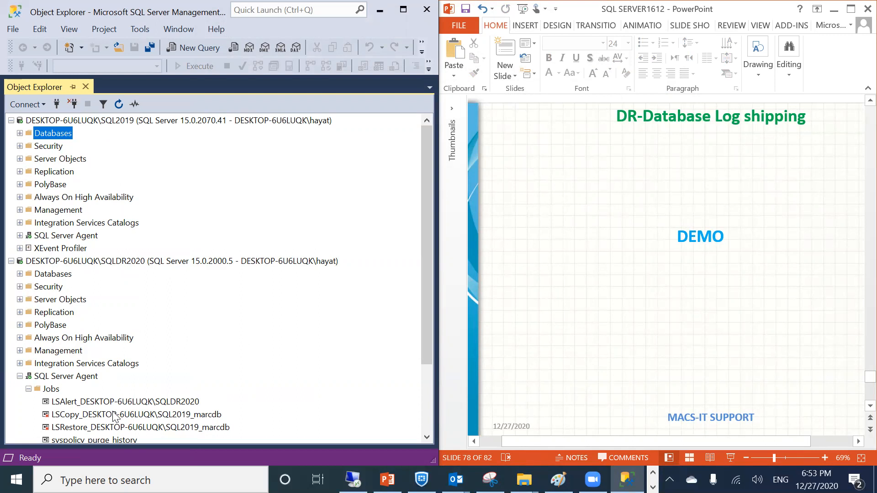
pyautogui.rightClick(39, 135)
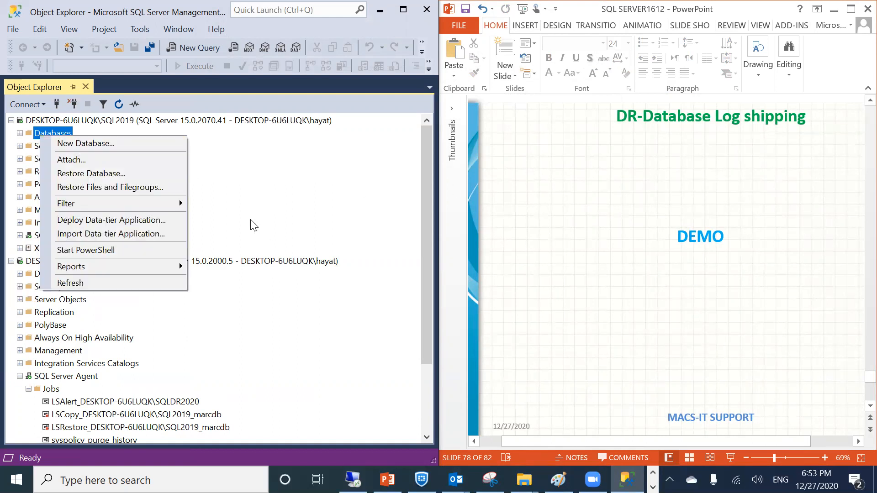
pyautogui.click(297, 245)
pyautogui.scroll(6, 565, 278)
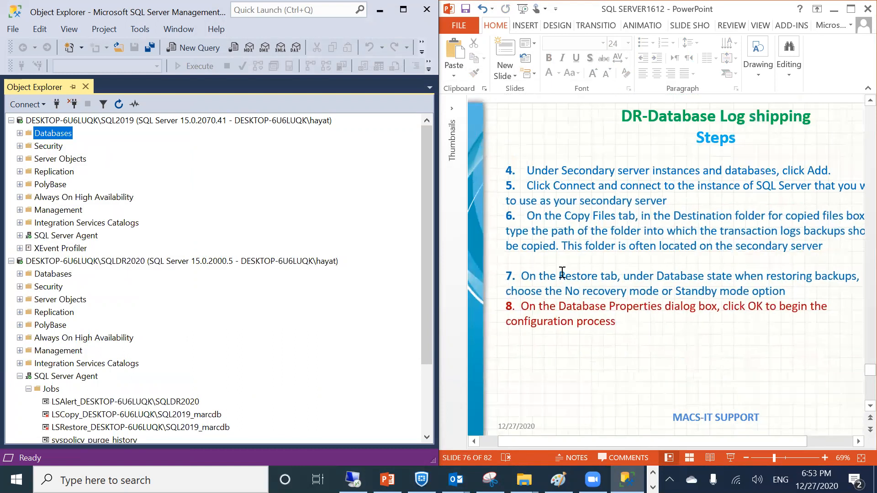
# Scroll through the log shipping steps text on slide 76
pyautogui.click(561, 273)
pyautogui.scroll(3, 562, 273)
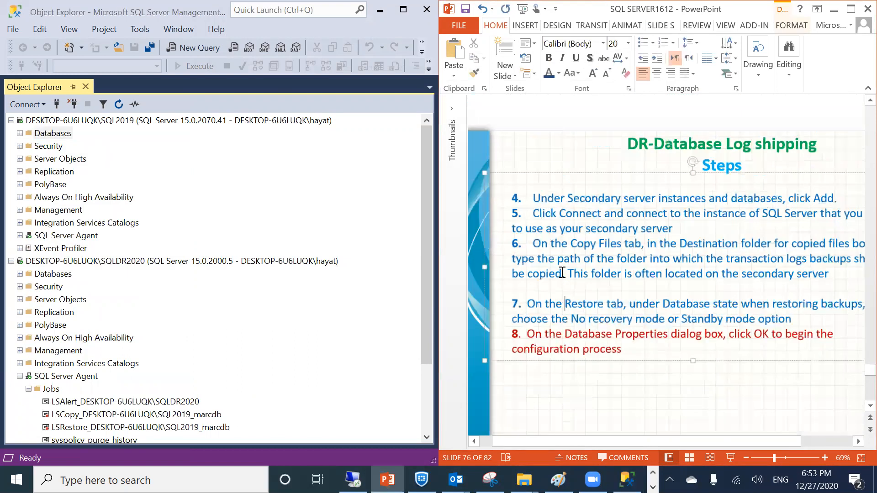
pyautogui.scroll(-1, 645, 290)
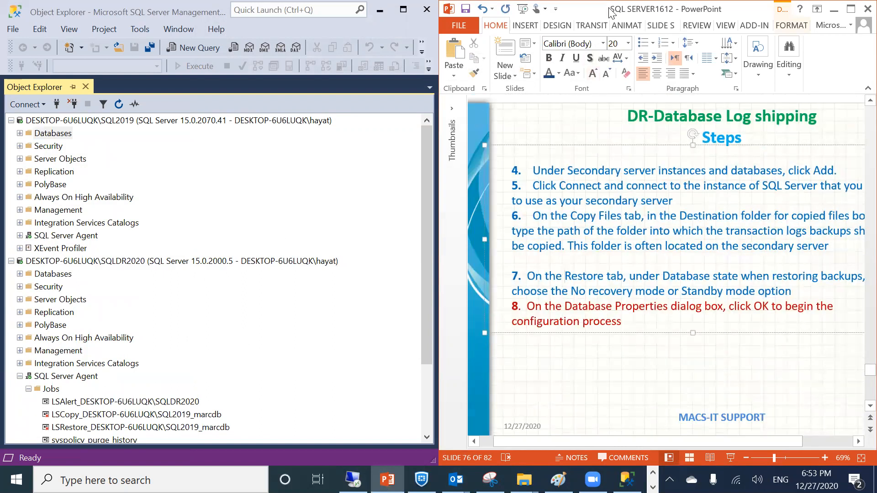
pyautogui.scroll(1, 621, 224)
pyautogui.scroll(-2, 620, 223)
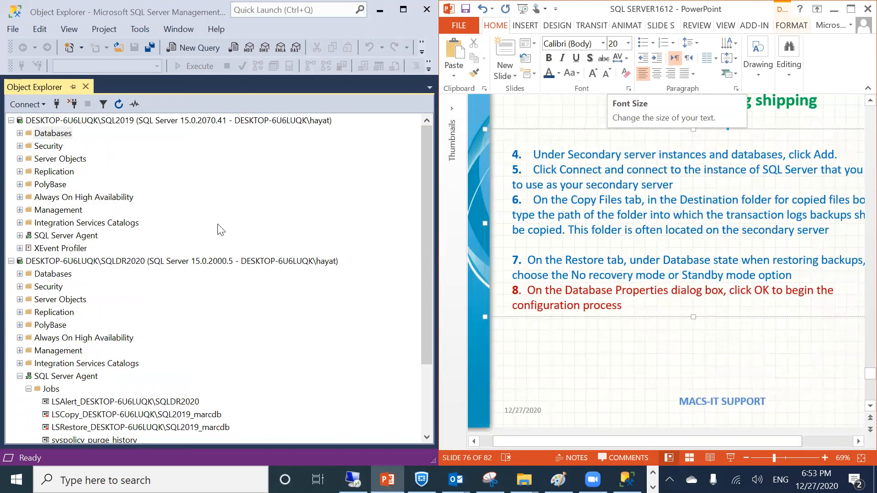
# Collapse SQLDR2020's SQL Server Agent and Jobs nodes and expand SQL2019's Databases list
pyautogui.click(11, 261)
pyautogui.click(19, 133)
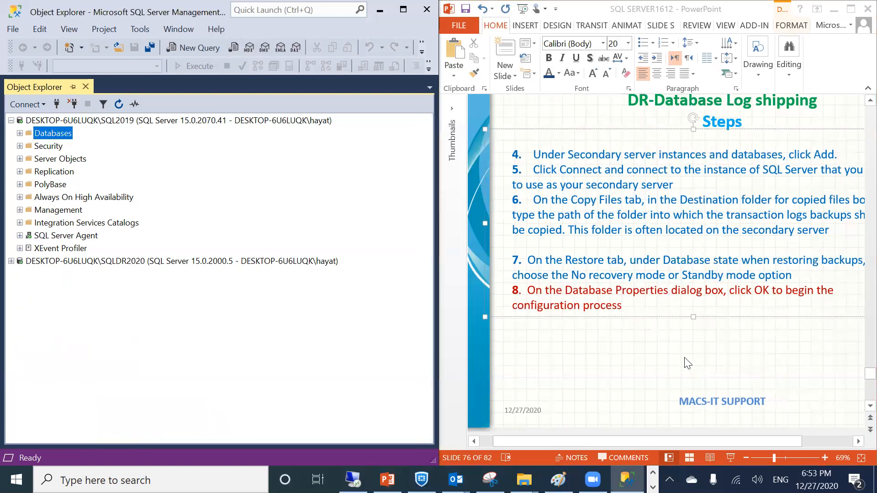
pyautogui.click(588, 350)
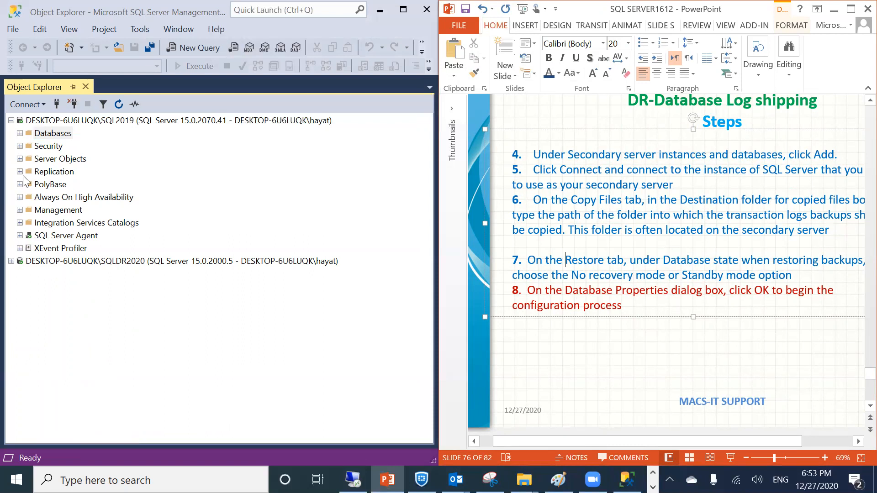
pyautogui.click(20, 133)
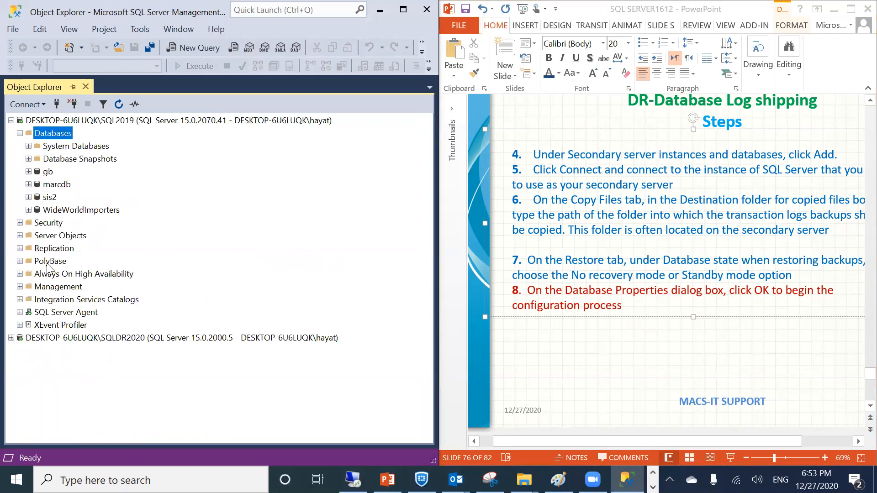
pyautogui.click(11, 338)
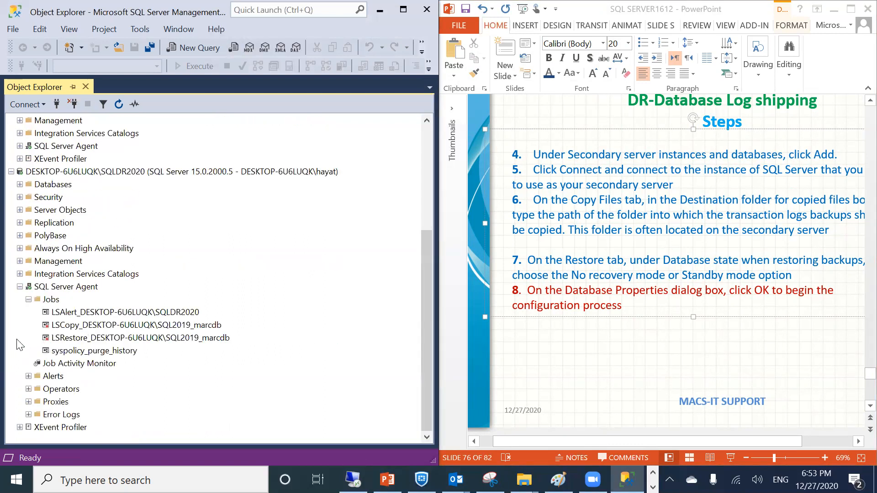
pyautogui.click(28, 299)
pyautogui.click(20, 286)
pyautogui.scroll(1, 69, 159)
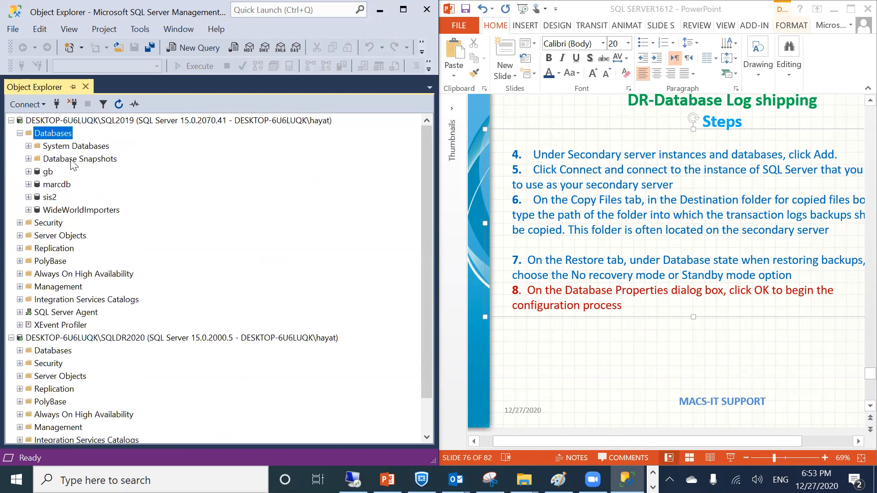
# Check primary marcdb's actions, then list SQL2019's Agent jobs including LSBackup_marcdb
pyautogui.click(45, 185)
pyautogui.rightClick(45, 184)
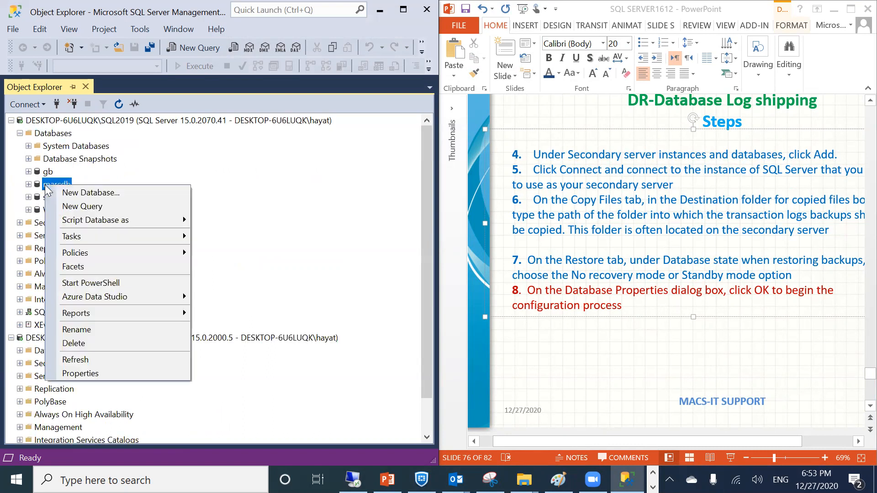
pyautogui.click(595, 339)
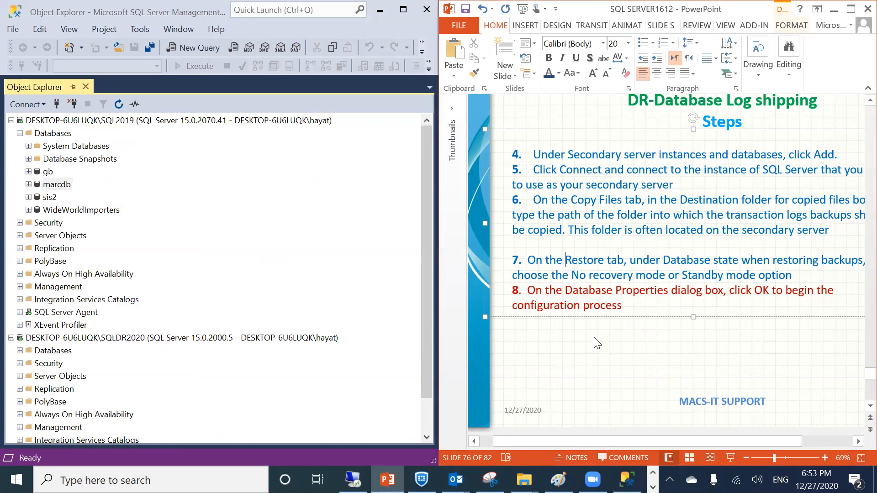
pyautogui.click(28, 184)
pyautogui.click(28, 185)
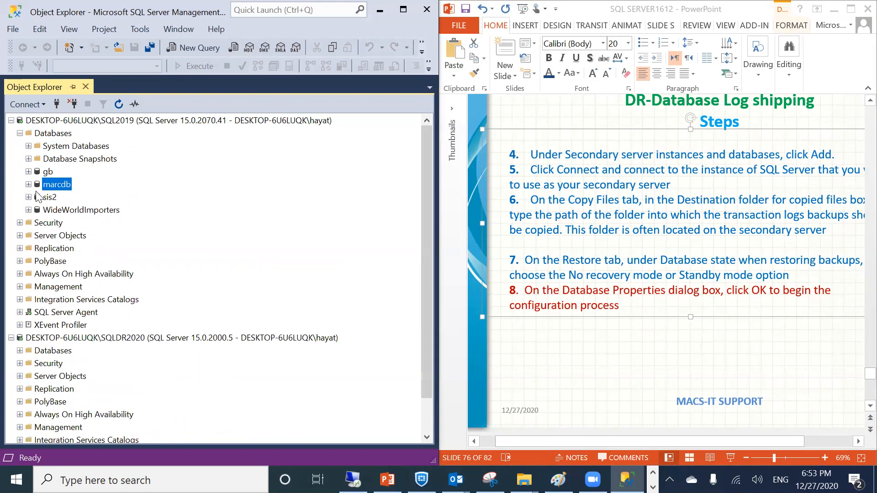
pyautogui.click(531, 348)
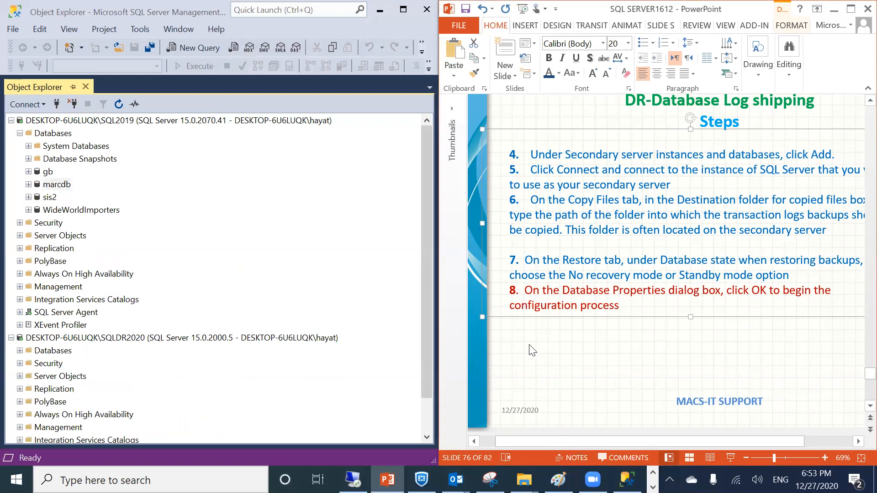
pyautogui.rightClick(44, 184)
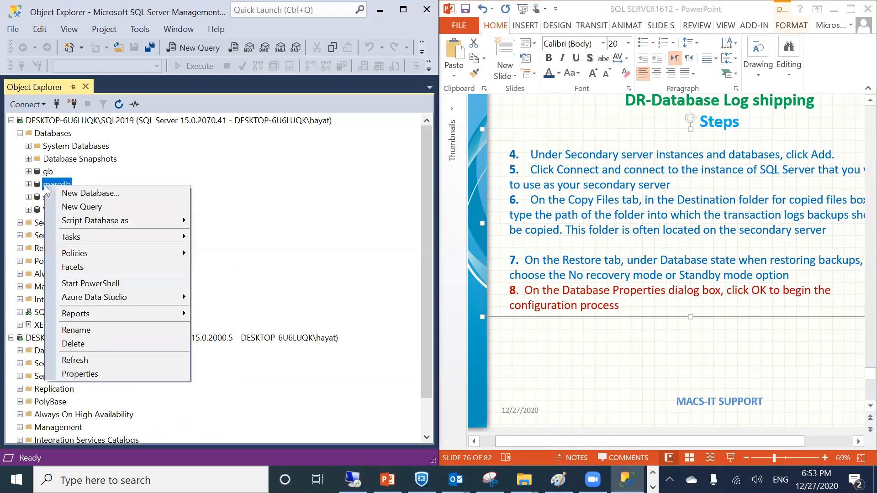
pyautogui.click(29, 208)
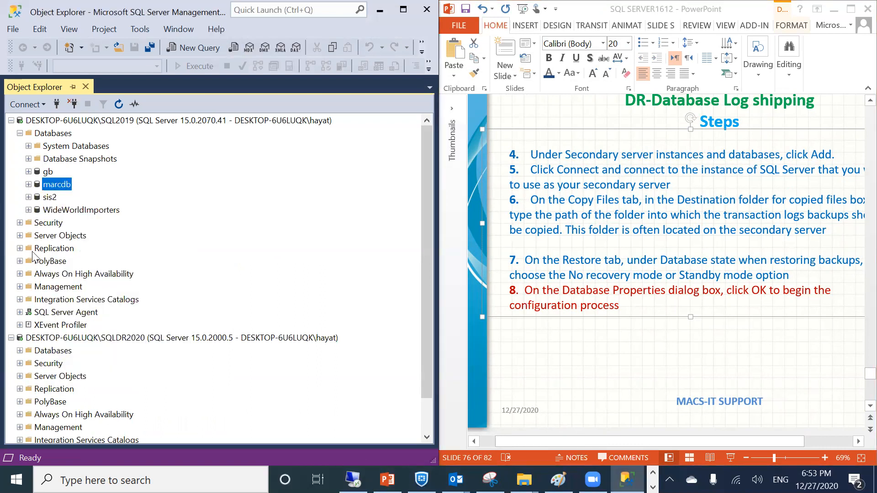
pyautogui.click(20, 313)
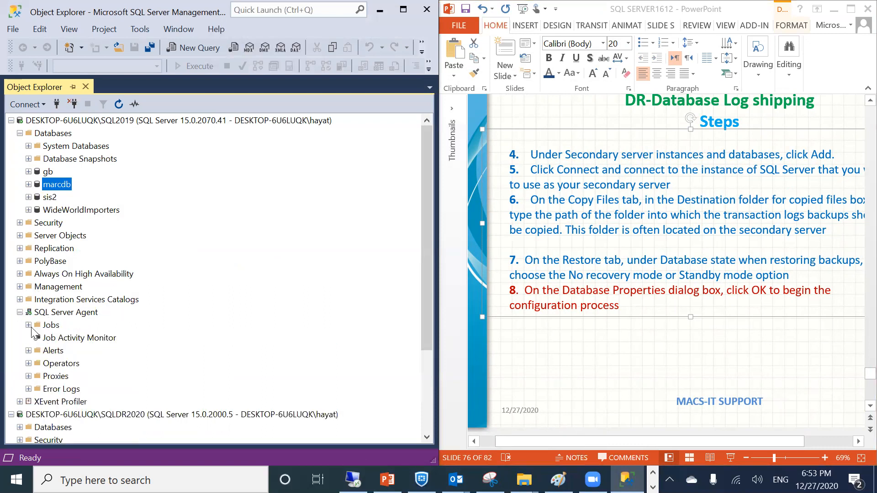
pyautogui.click(28, 325)
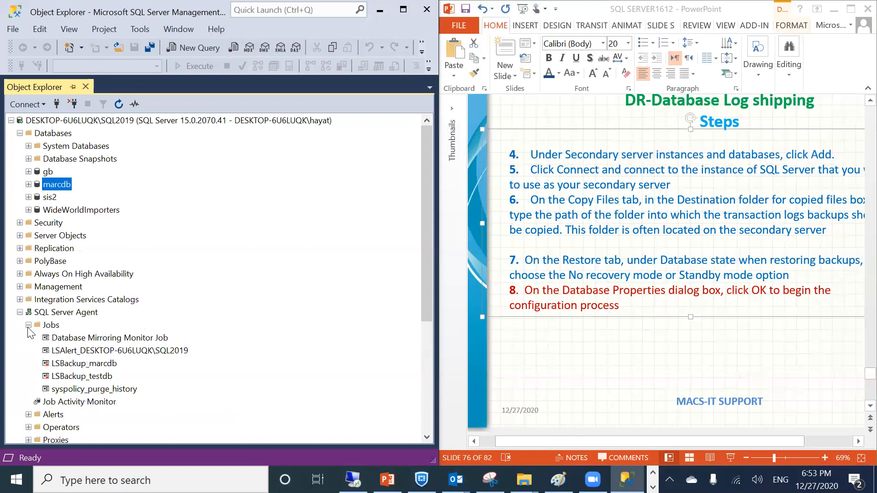
# Re-enable the LSBackup_marcdb job and dismiss the confirmation
pyautogui.rightClick(56, 364)
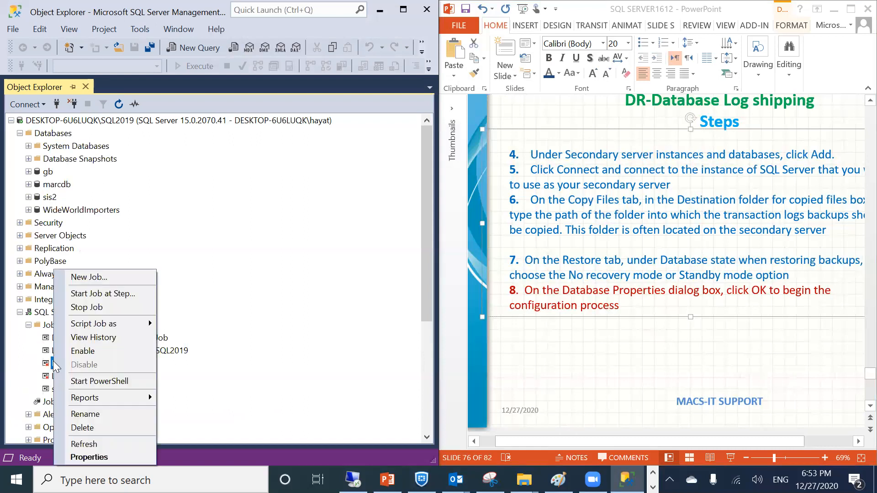
pyautogui.click(81, 351)
pyautogui.click(528, 302)
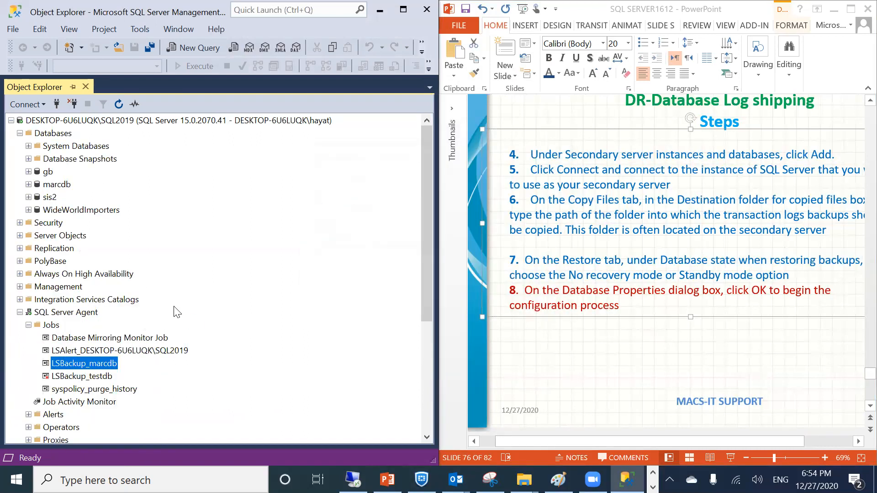
pyautogui.scroll(-5, 117, 359)
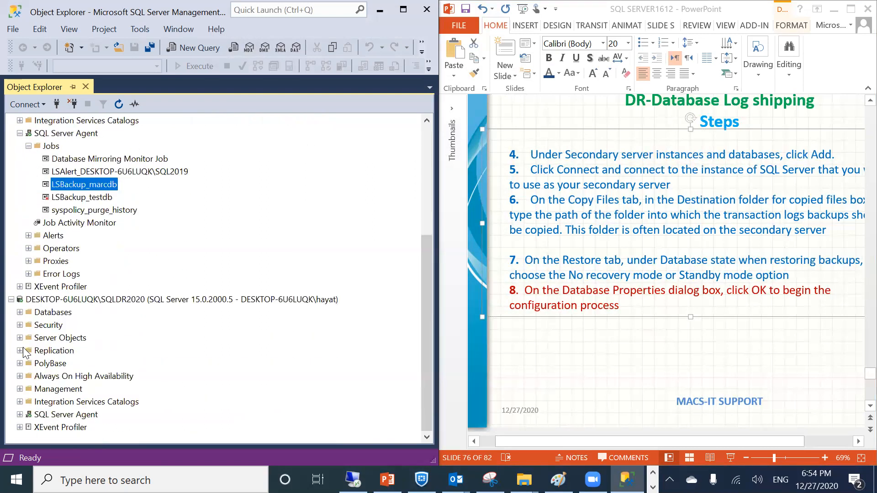
# Expand SQLDR2020's databases and Agent jobs, selecting the standby marcdb
pyautogui.click(20, 312)
pyautogui.click(82, 351)
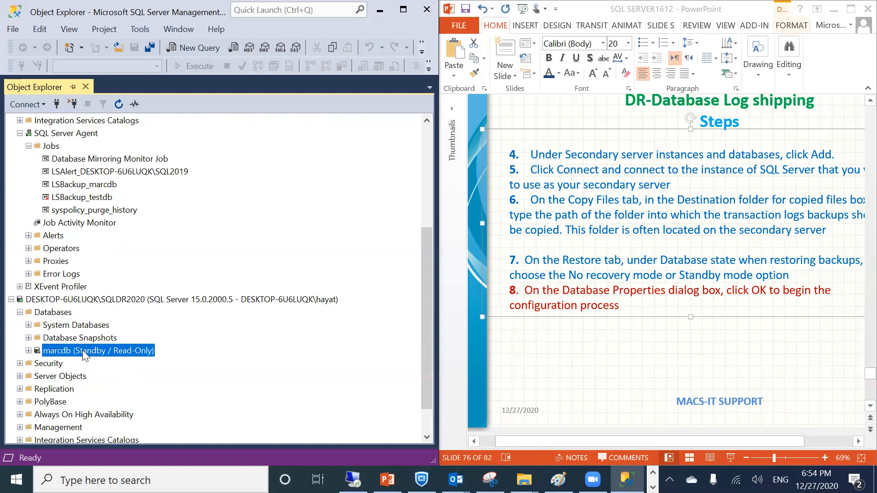
pyautogui.click(20, 312)
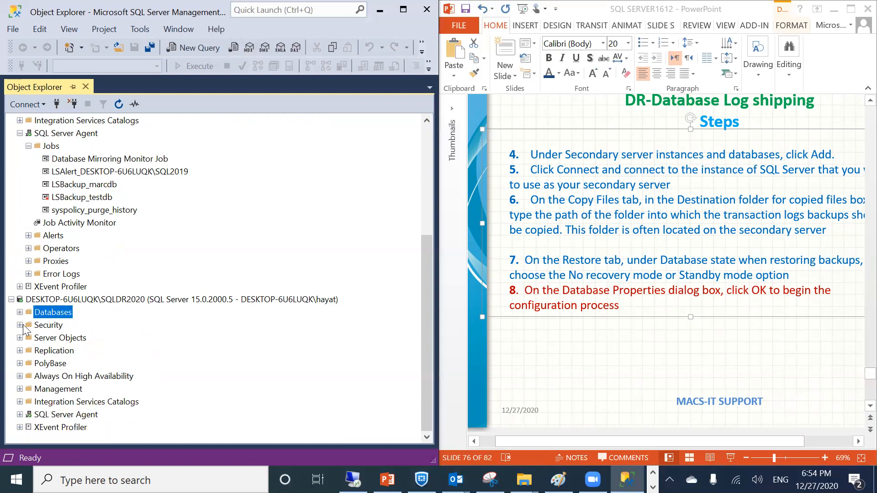
pyautogui.click(19, 414)
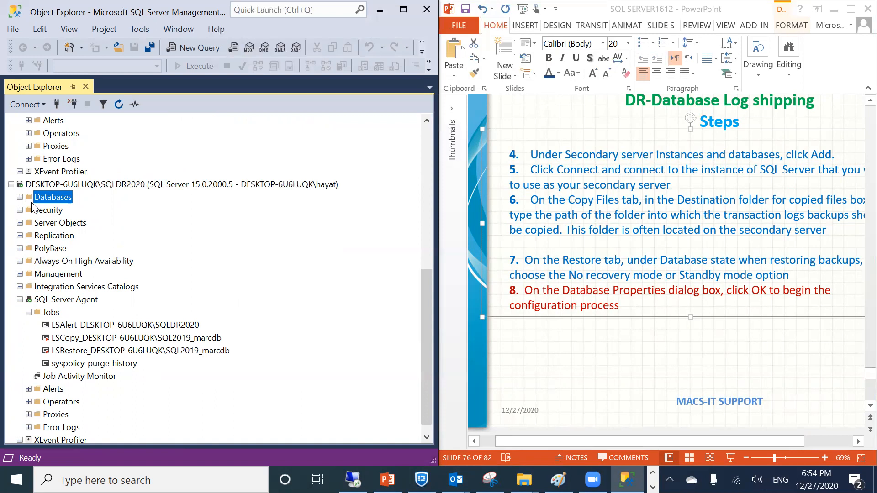
pyautogui.click(19, 196)
pyautogui.click(58, 236)
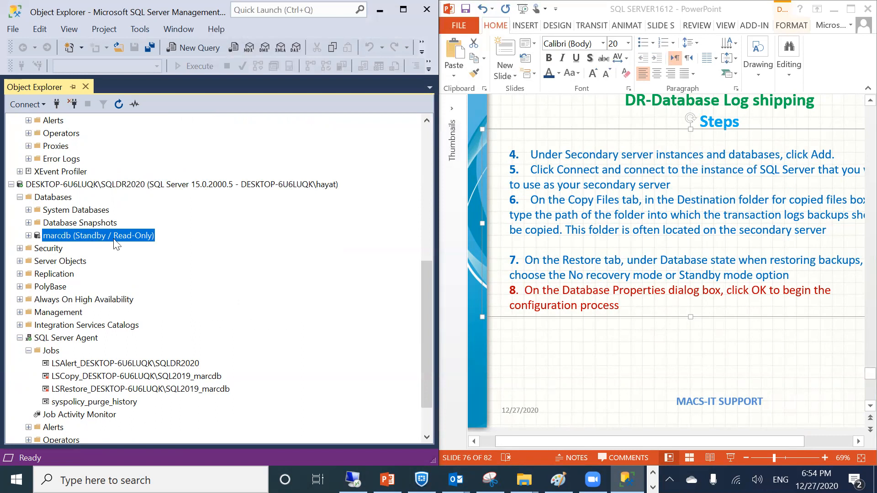
# Enable the secondary's LSCopy and LSRestore jobs, closing each report
pyautogui.rightClick(60, 378)
pyautogui.click(103, 353)
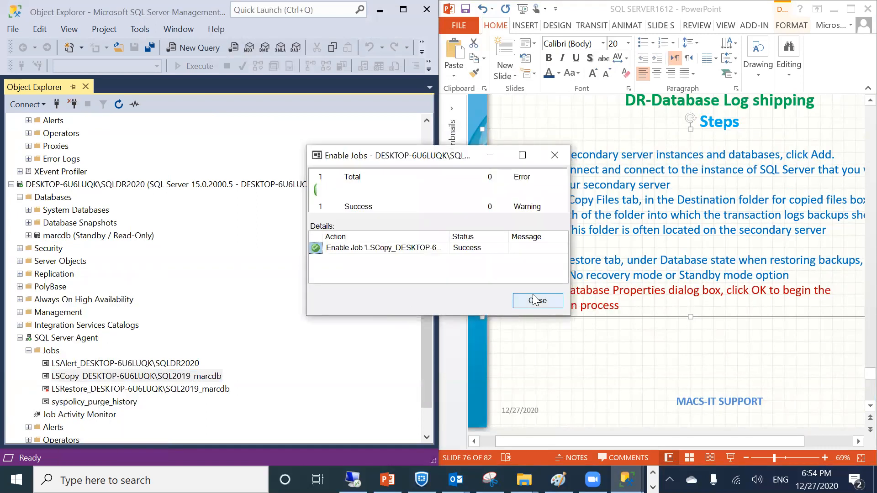
pyautogui.click(532, 303)
pyautogui.click(88, 388)
pyautogui.rightClick(87, 389)
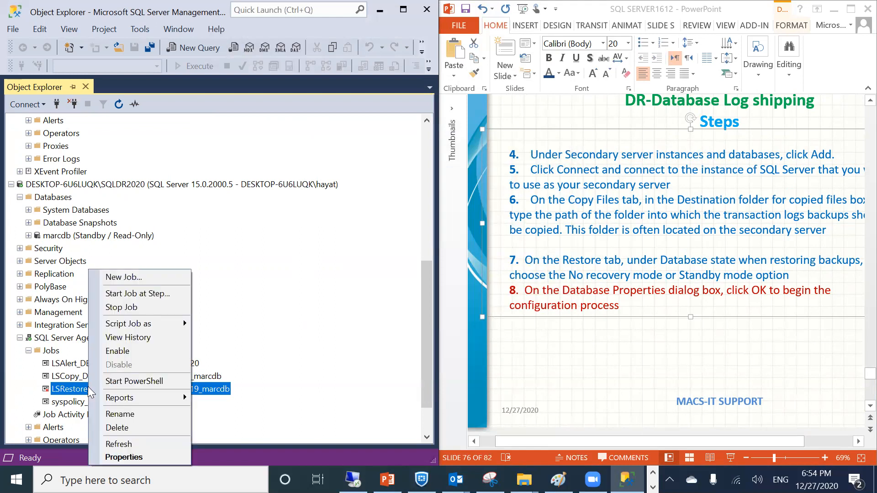
pyautogui.click(104, 352)
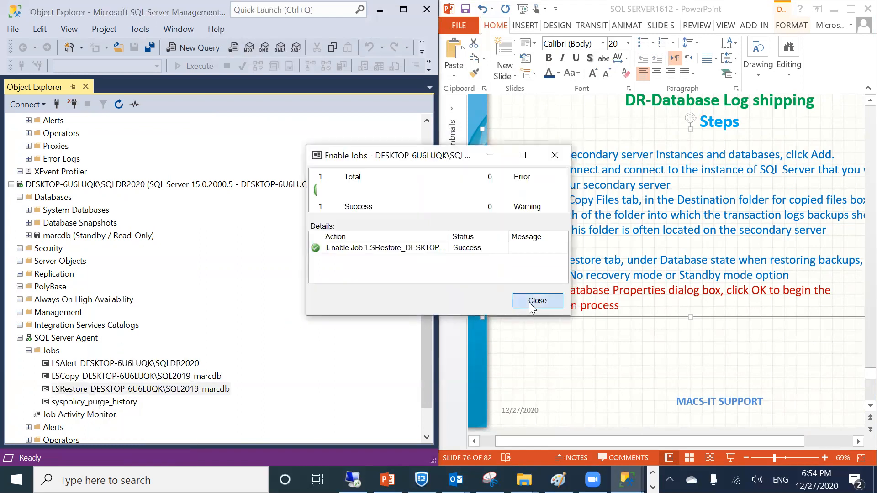
pyautogui.click(528, 302)
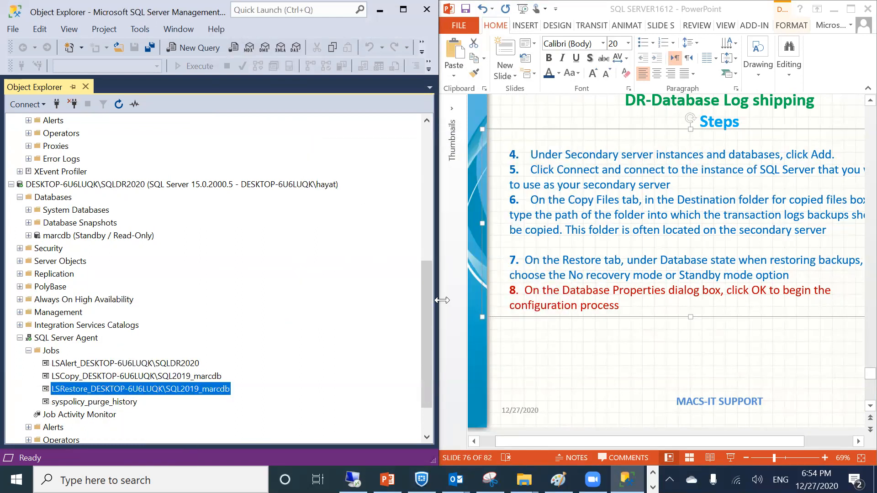
# Advance the PowerPoint deck to slide 77, Failover Log Shipping
pyautogui.click(580, 375)
pyautogui.press('Down')
pyautogui.press('Up')
pyautogui.press('Up')
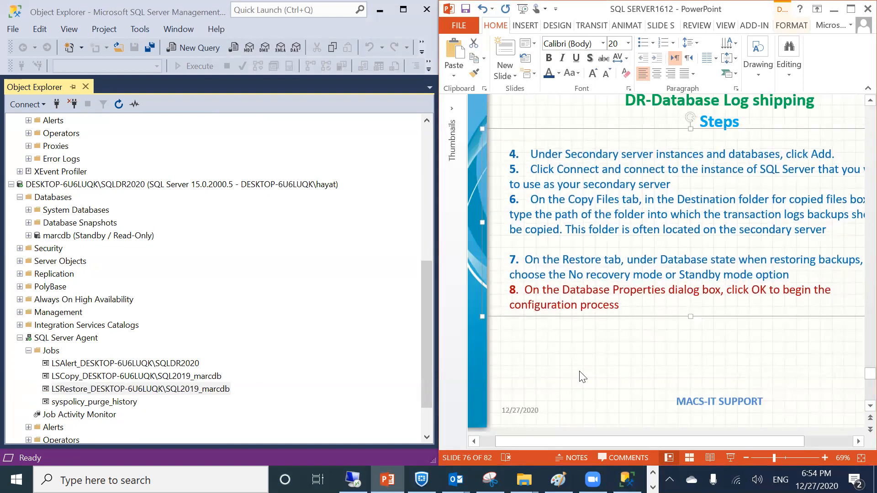
pyautogui.click(552, 114)
pyautogui.press('Down')
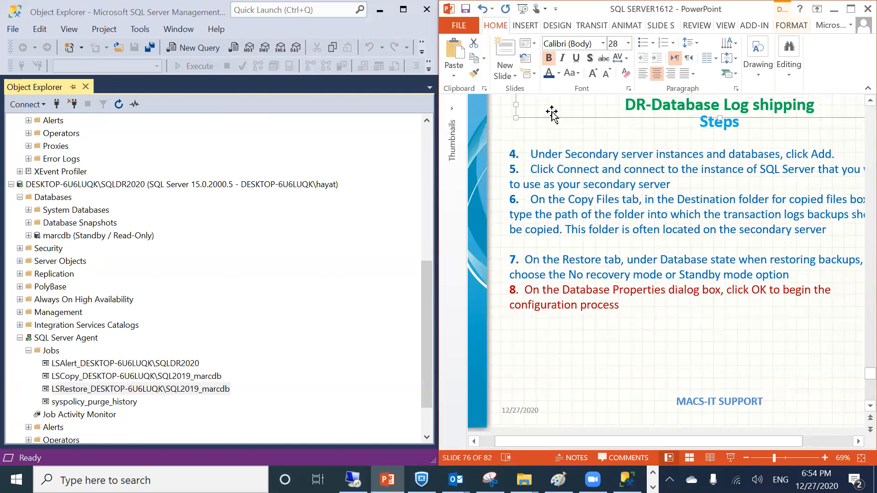
pyautogui.click(479, 98)
pyautogui.press('Down')
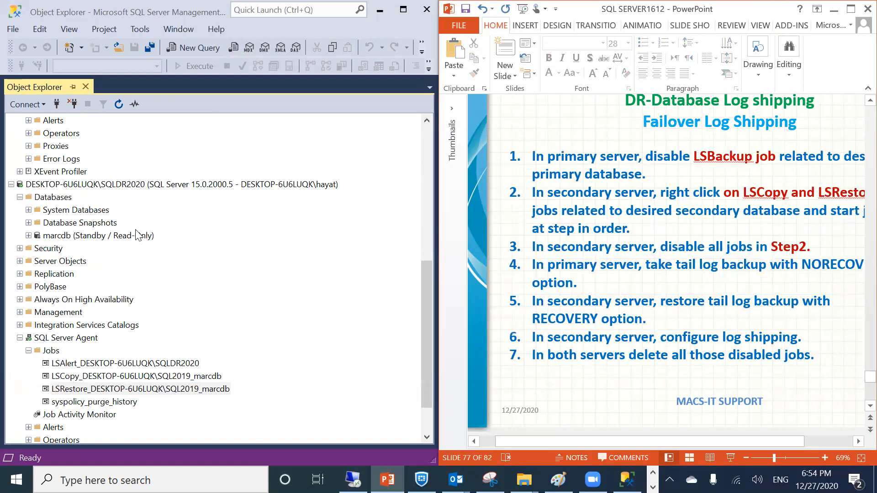
# Back in Management Studio, bring up the context menu for marcdb on SQL2019
pyautogui.click(137, 388)
pyautogui.scroll(-2, 132, 349)
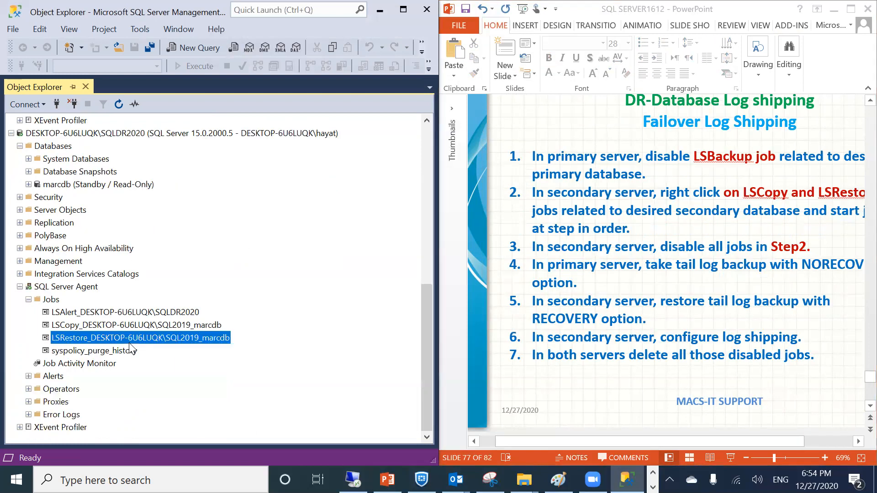
pyautogui.scroll(9, 133, 348)
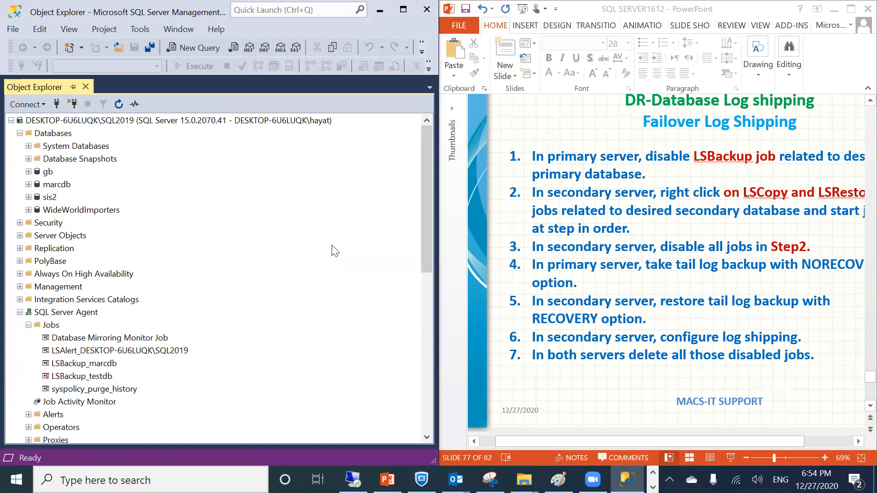
pyautogui.rightClick(51, 185)
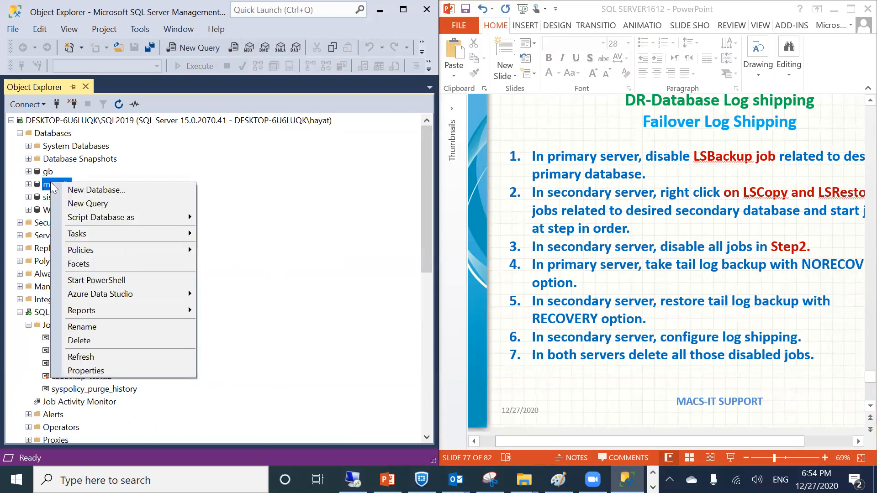
# Dismiss the marcdb menu and disable the primary's LSBackup_marcdb job
pyautogui.moveTo(89, 234)
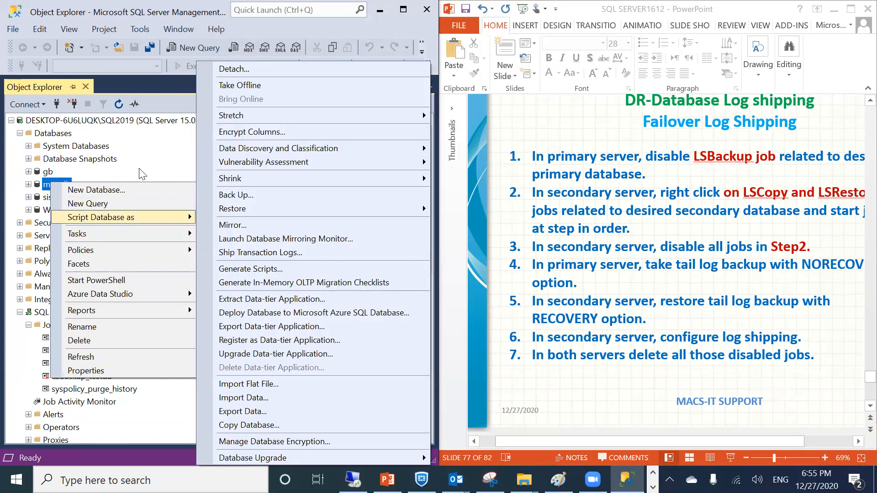
pyautogui.click(143, 143)
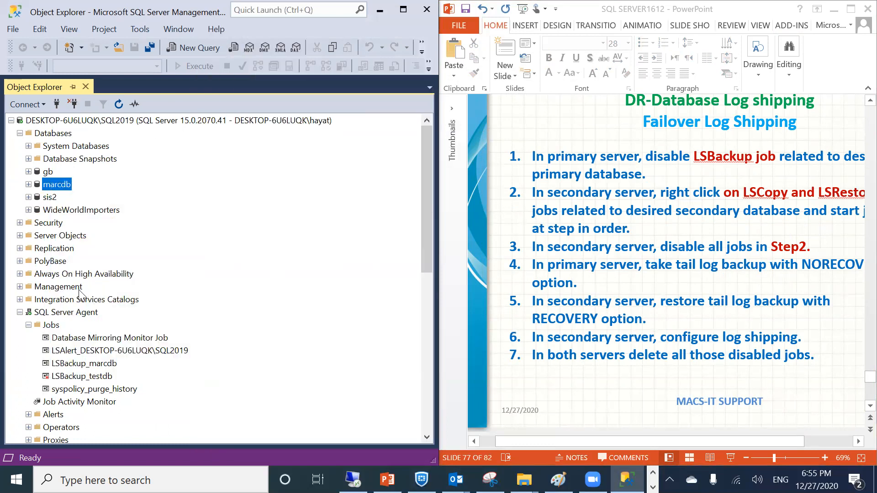
pyautogui.click(69, 366)
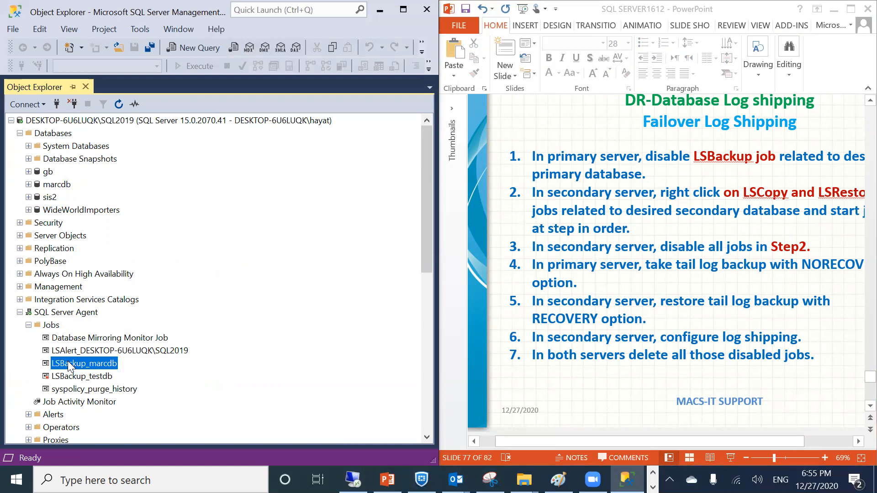
pyautogui.rightClick(68, 365)
pyautogui.click(97, 364)
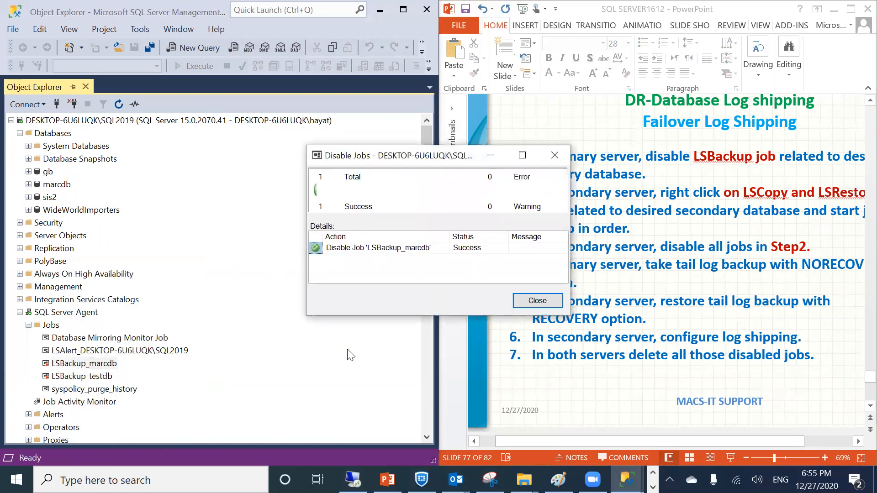
pyautogui.click(533, 301)
pyautogui.scroll(-4, 220, 324)
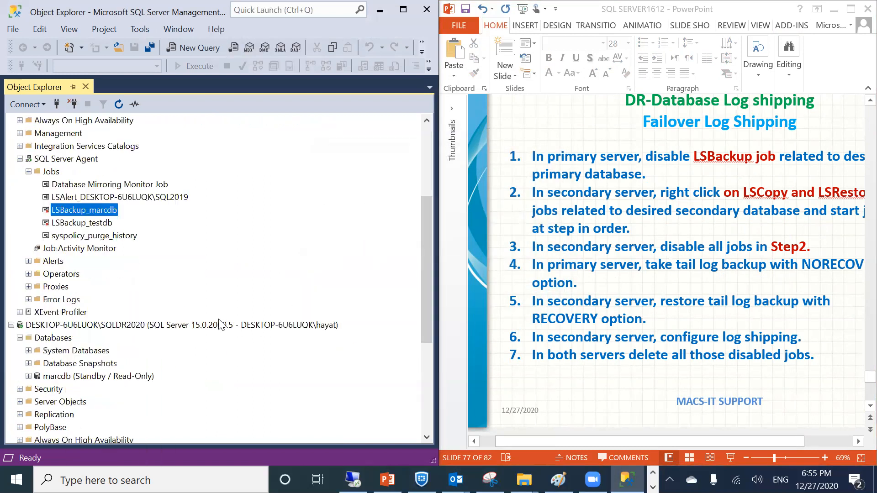
pyautogui.scroll(-4, 220, 324)
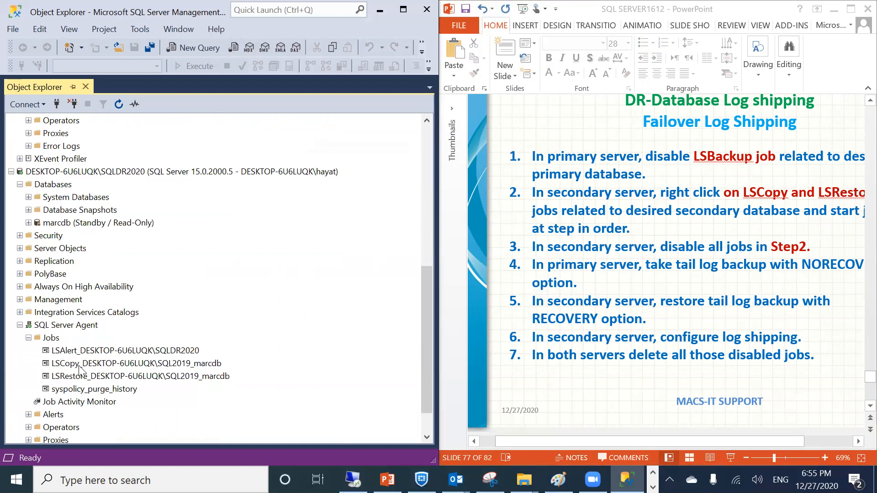
# Start the secondary's LSCopy job and check its job properties
pyautogui.click(500, 435)
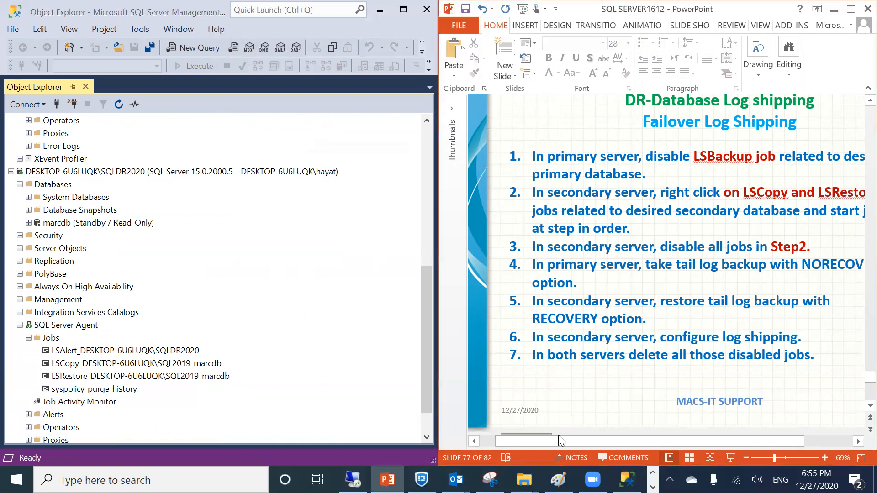
pyautogui.moveTo(567, 436); pyautogui.dragTo(697, 439)
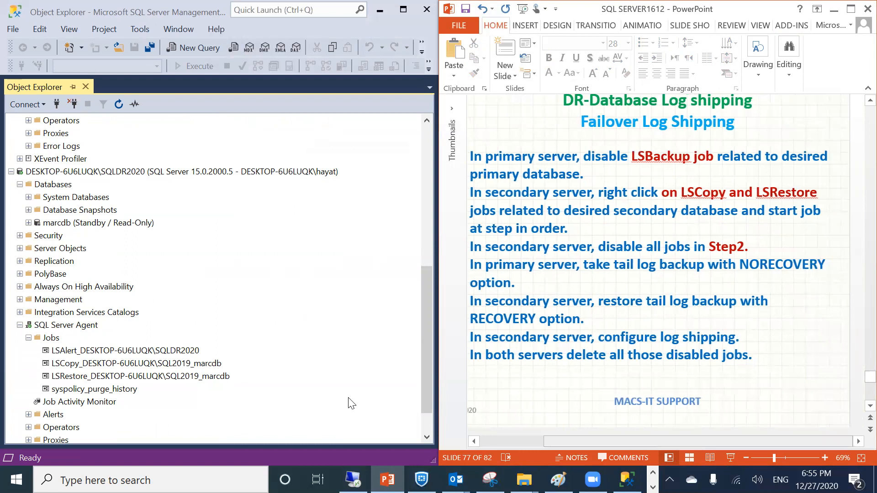
pyautogui.click(82, 361)
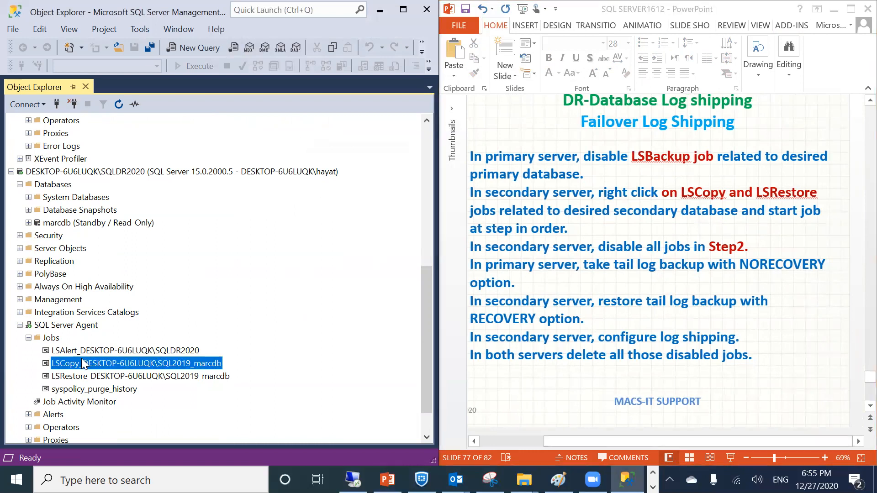
pyautogui.rightClick(82, 358)
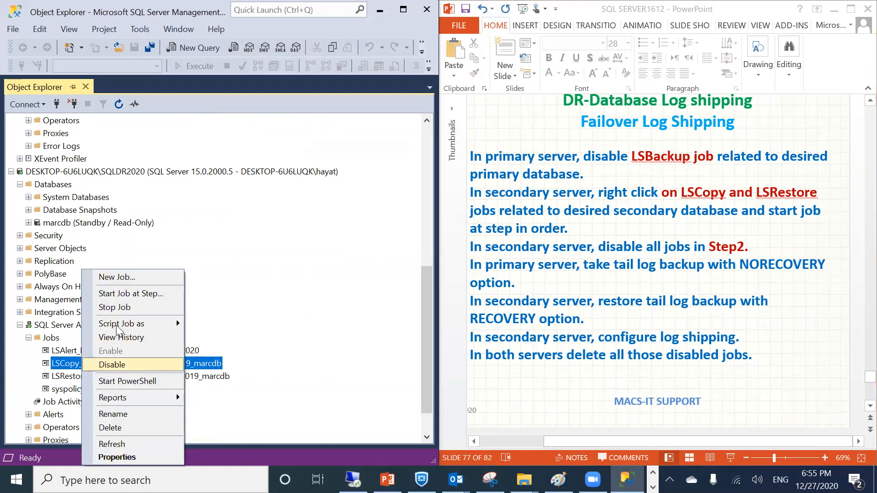
pyautogui.click(116, 293)
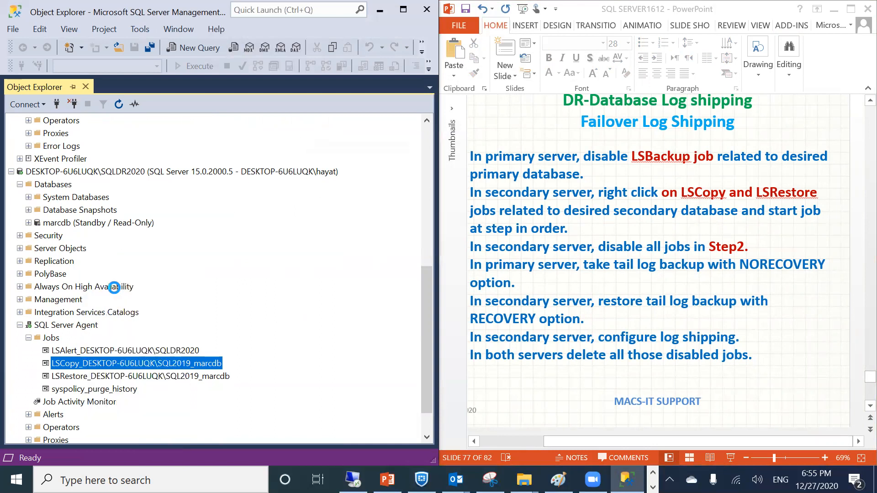
pyautogui.click(537, 301)
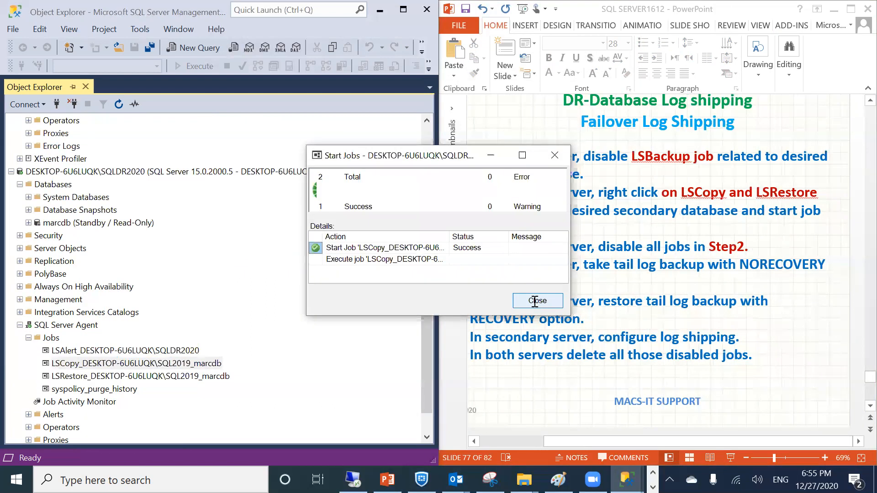
pyautogui.click(153, 375)
pyautogui.doubleClick(154, 364)
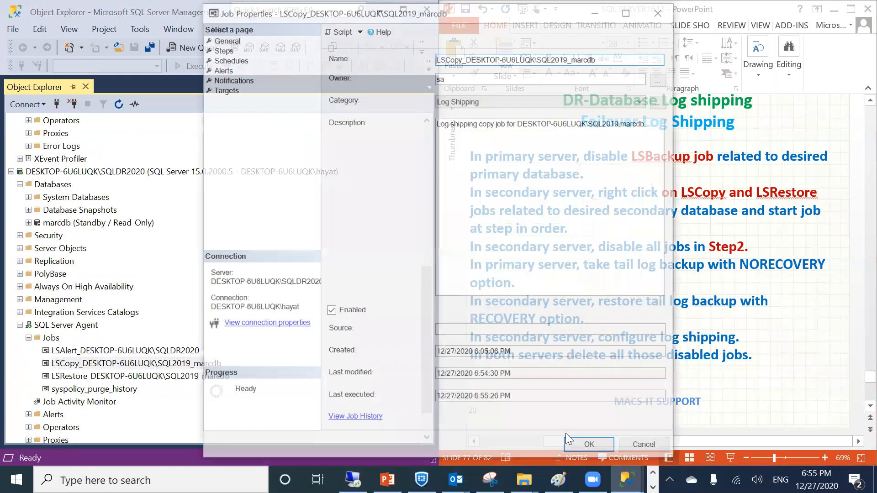
pyautogui.click(577, 447)
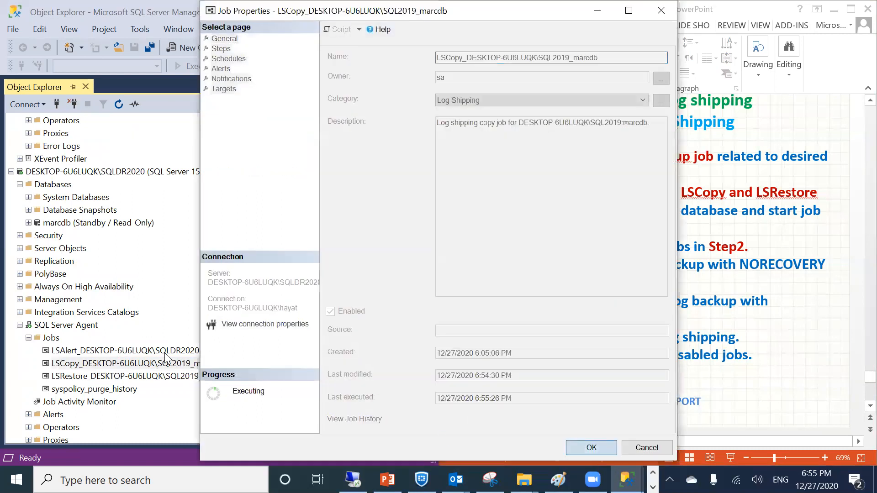
# Start the LSRestore job at step and close the successful results
pyautogui.click(94, 376)
pyautogui.rightClick(94, 377)
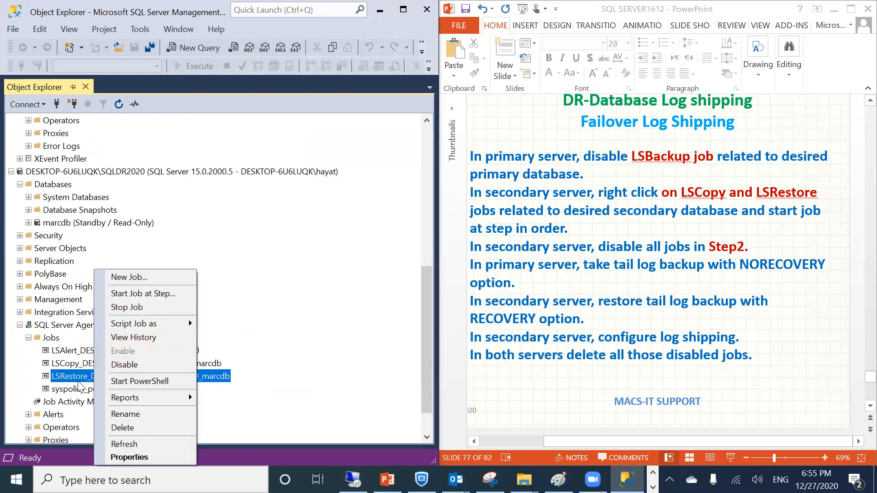
pyautogui.click(129, 295)
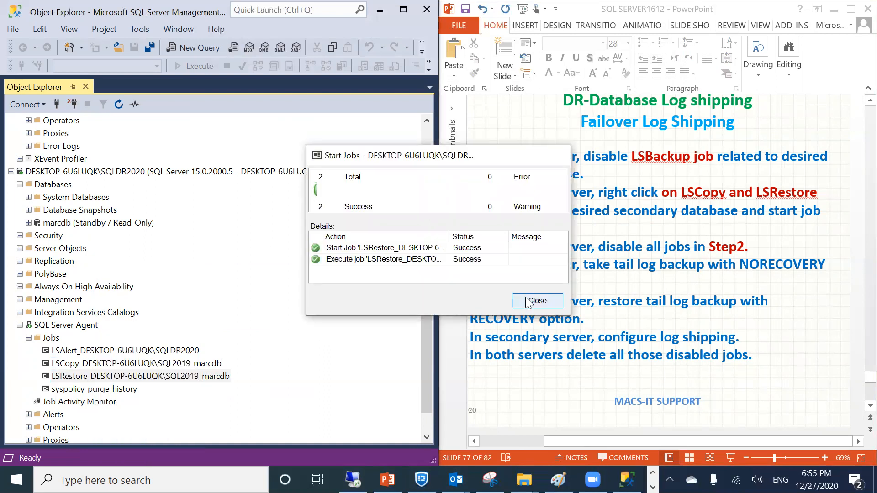
pyautogui.click(528, 301)
# Disable the secondary's LSCopy and LSRestore jobs, then scroll up to SQL2019
pyautogui.rightClick(83, 364)
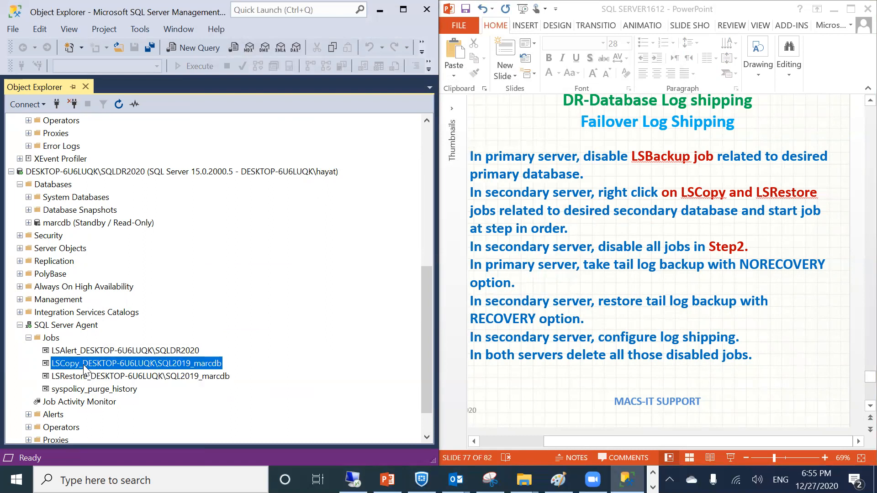
pyautogui.click(116, 364)
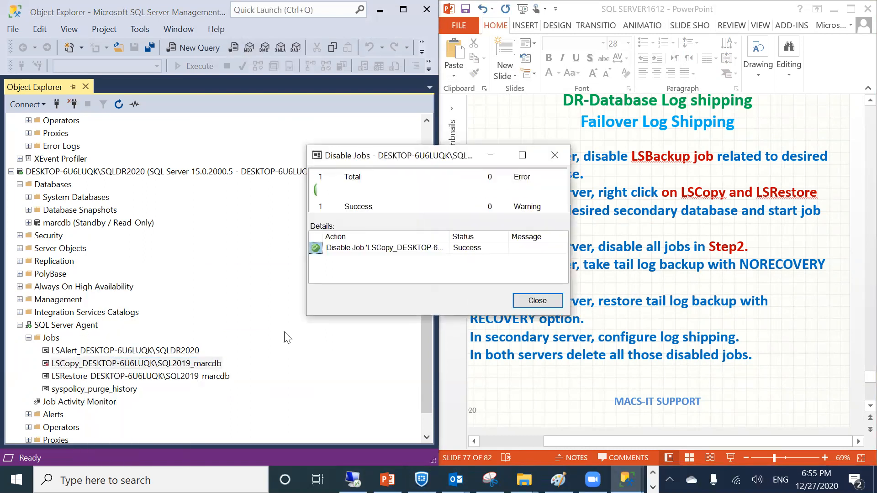
pyautogui.click(531, 302)
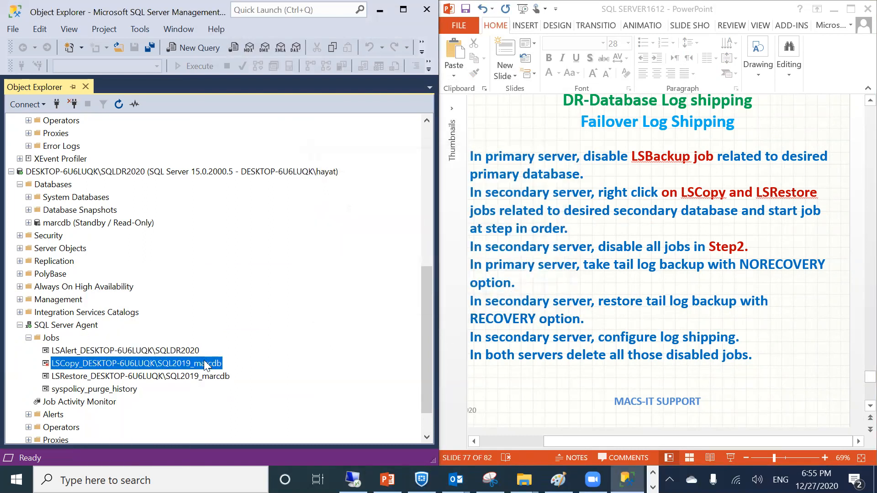
pyautogui.click(181, 373)
pyautogui.rightClick(180, 369)
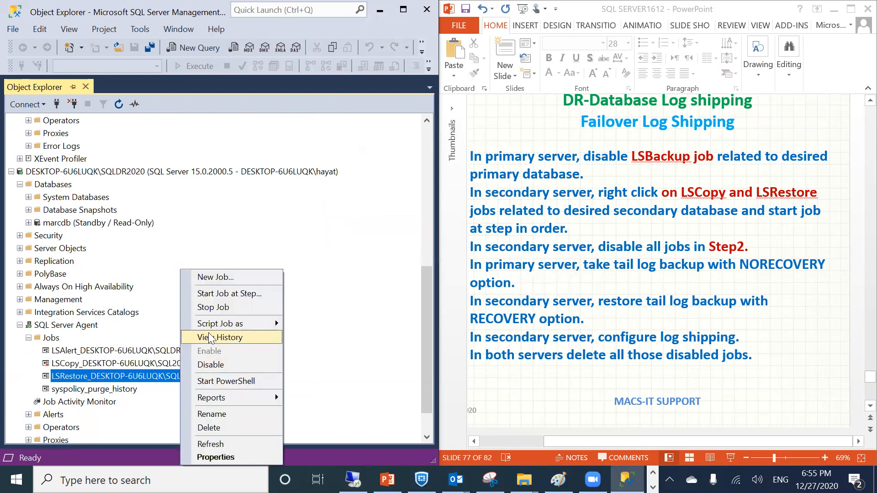
pyautogui.click(207, 364)
pyautogui.click(525, 302)
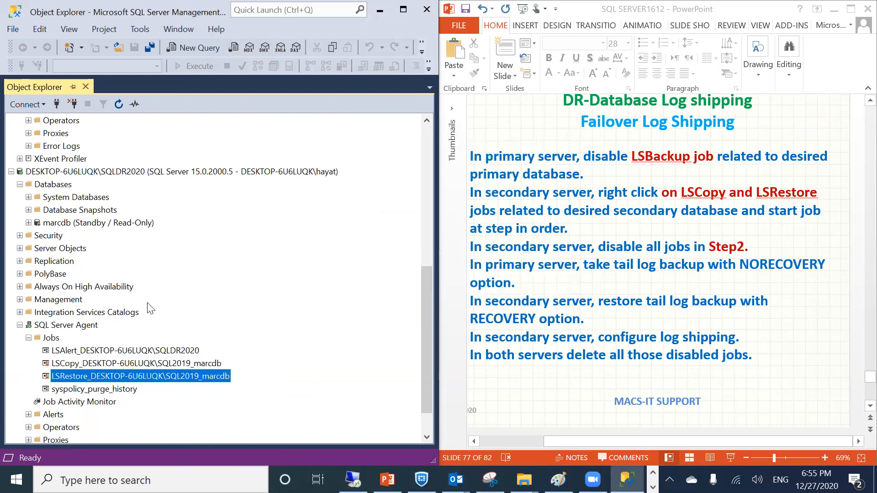
pyautogui.scroll(1, 151, 308)
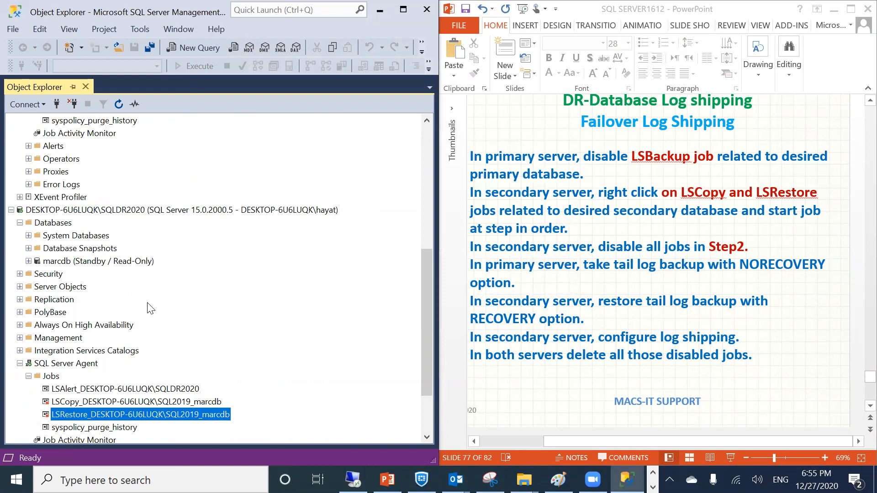
pyautogui.scroll(1, 151, 308)
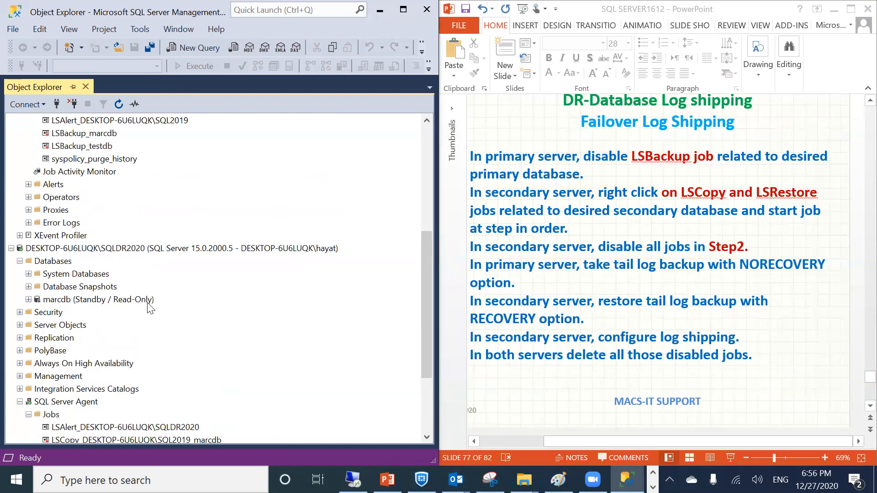
pyautogui.scroll(2, 151, 309)
pyautogui.scroll(3, 151, 309)
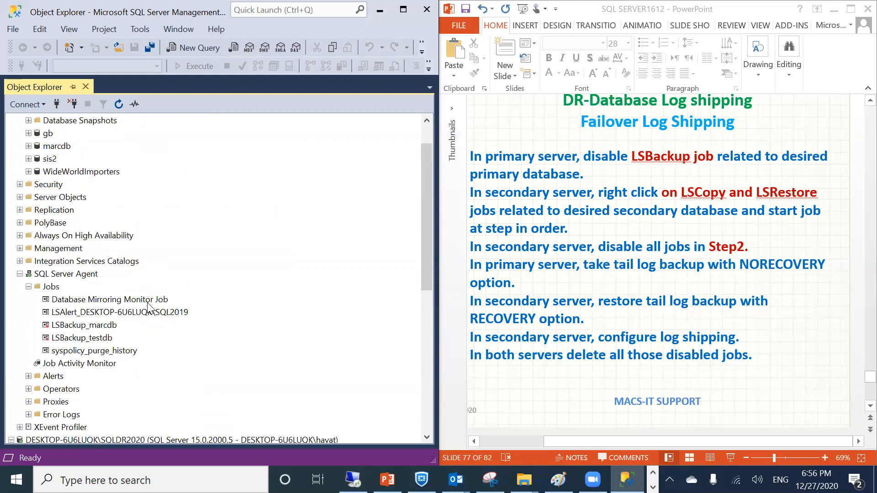
pyautogui.scroll(1, 139, 286)
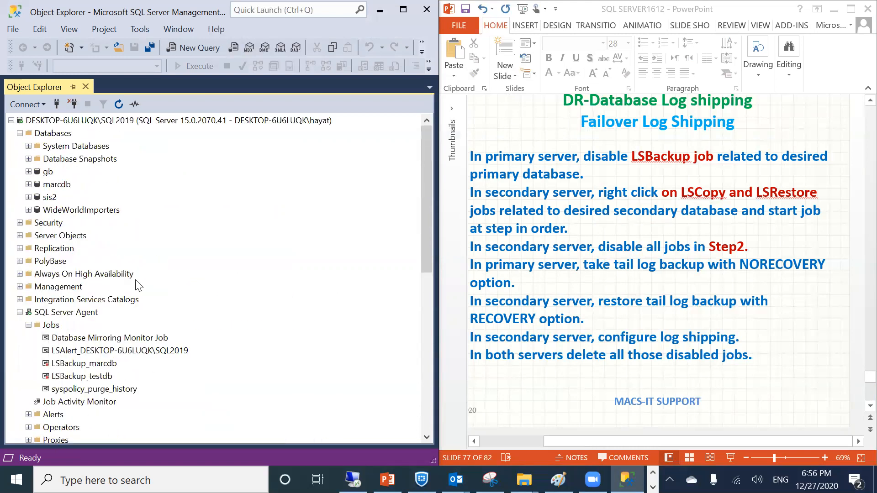
# Start a backup of the primary marcdb with backup type Transaction Log
pyautogui.rightClick(56, 189)
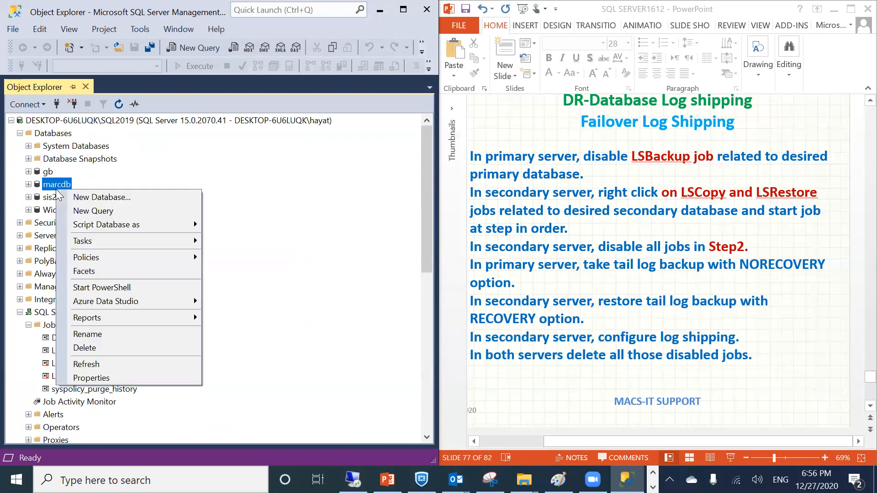
pyautogui.moveTo(85, 242)
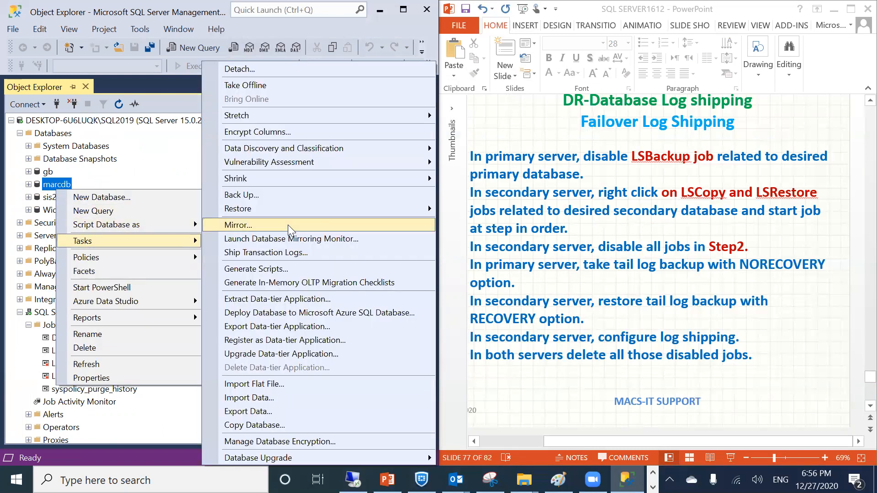
pyautogui.click(274, 199)
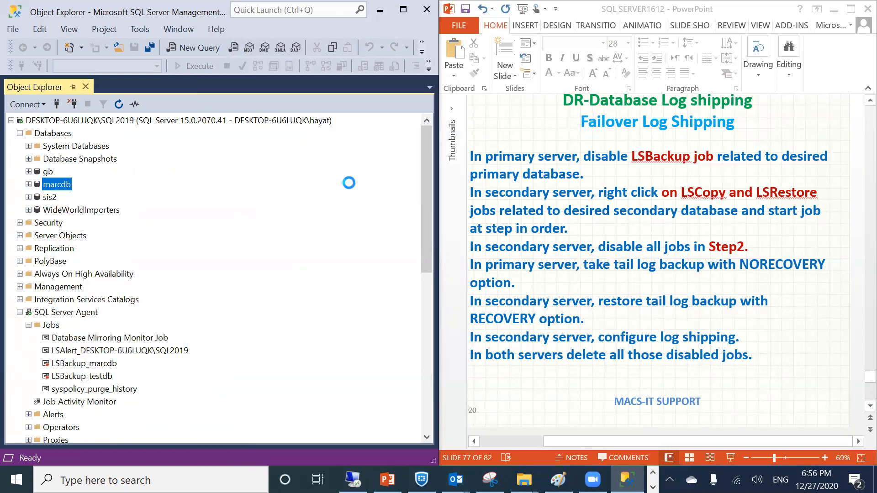
pyautogui.click(484, 110)
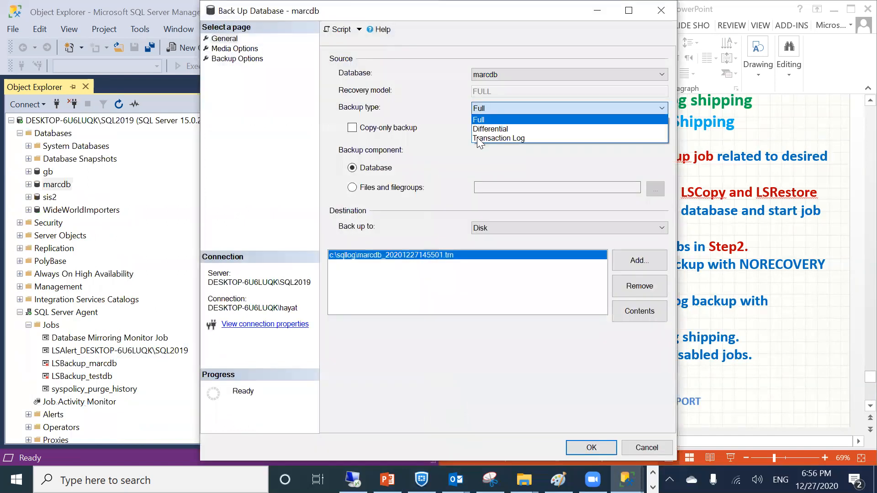
pyautogui.click(483, 140)
pyautogui.click(222, 49)
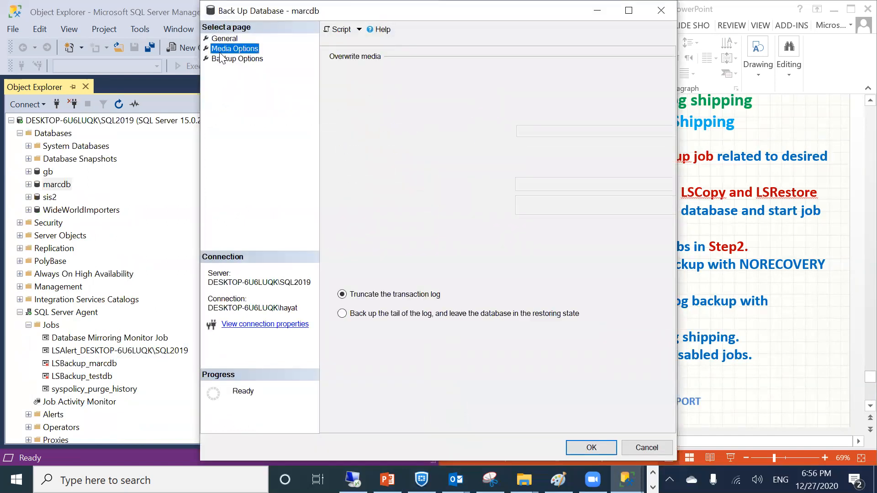
pyautogui.click(218, 60)
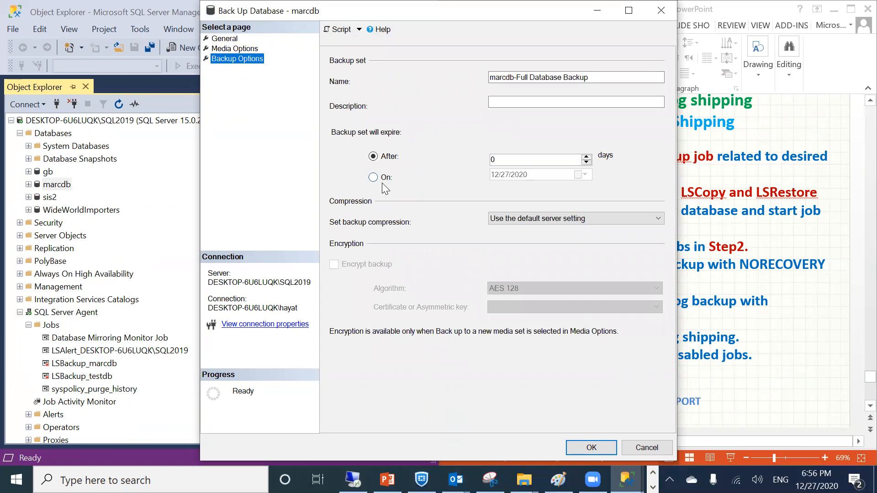
pyautogui.click(230, 49)
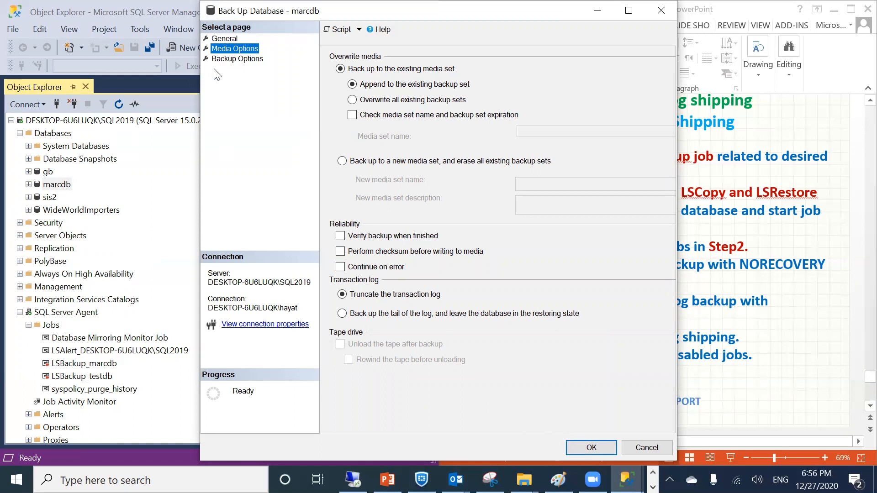
pyautogui.click(237, 58)
pyautogui.click(224, 39)
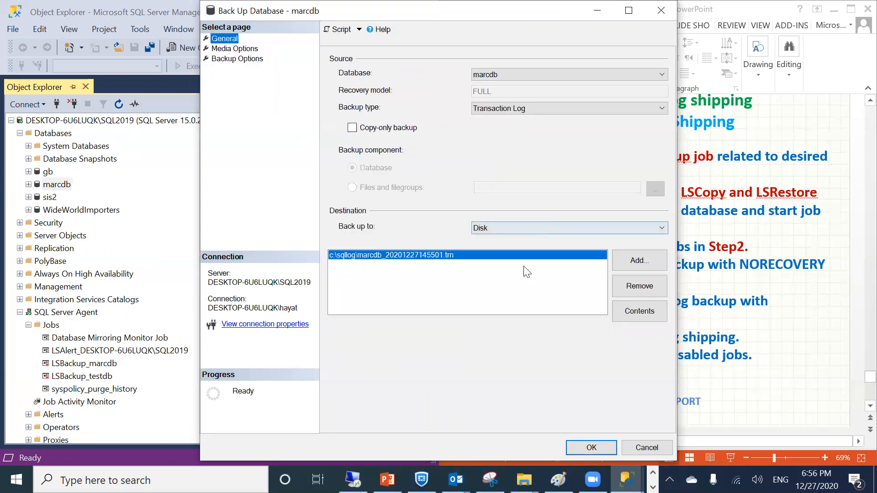
# Replace the destination with c:\sqllog\marcfinal.trn and run the log backup
pyautogui.click(639, 288)
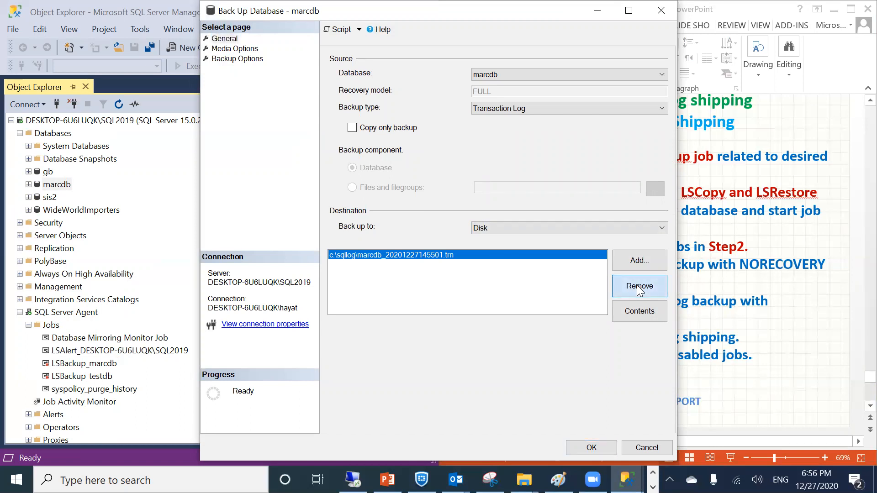
pyautogui.click(632, 261)
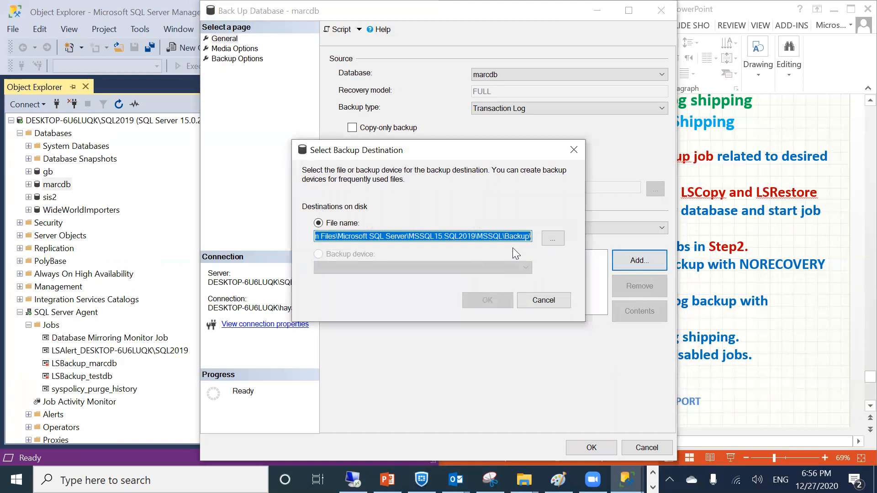
pyautogui.write('c:\\')
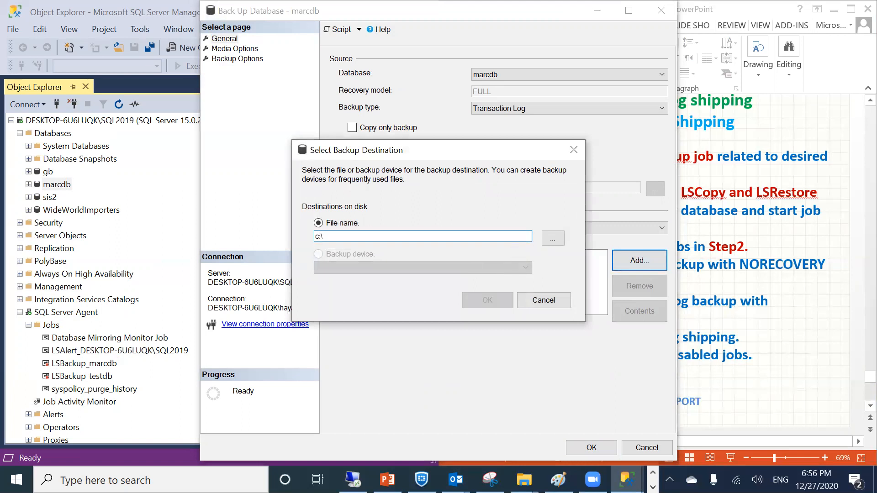
pyautogui.write('sqllog')
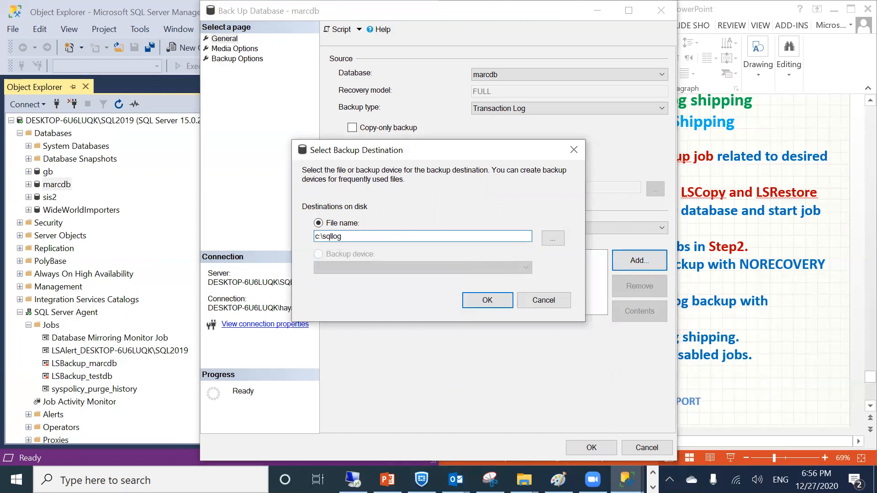
pyautogui.write('\\m')
pyautogui.write('arcfinal')
pyautogui.click(474, 297)
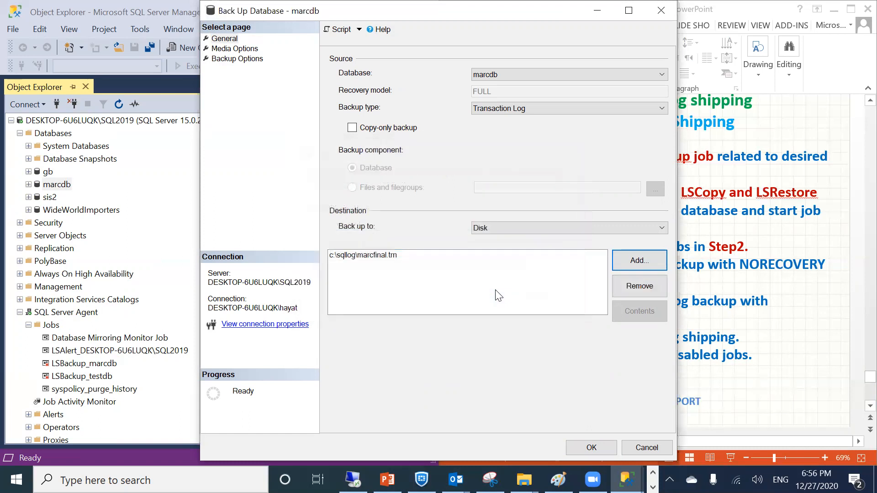
pyautogui.click(578, 445)
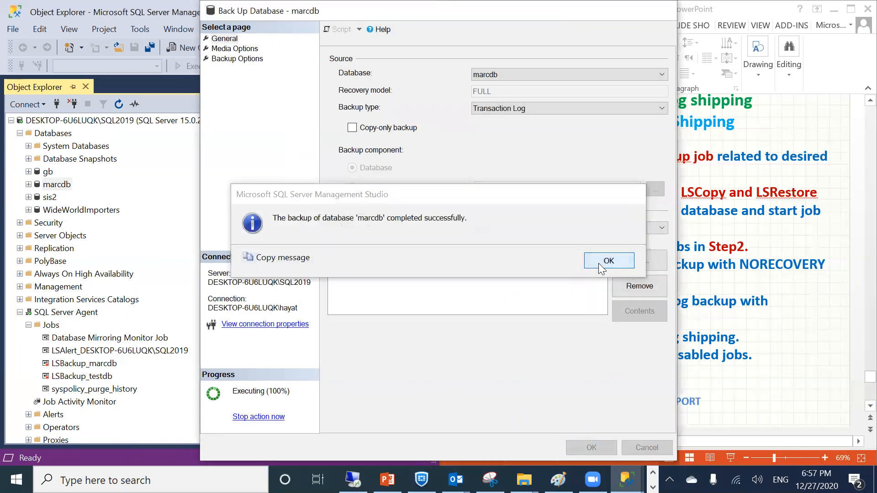
pyautogui.click(608, 260)
# Open a transaction log restore for the secondary marcdb using C:\sqllog\marcfinal.trn
pyautogui.scroll(-5, 88, 372)
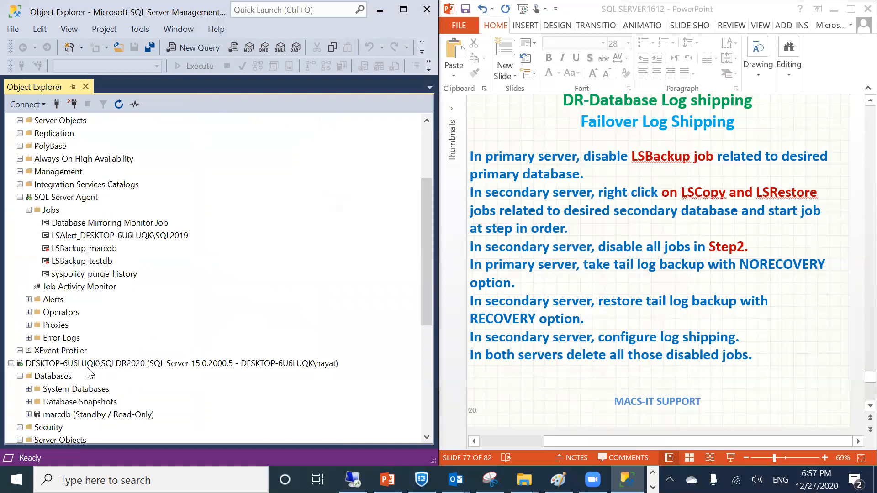
pyautogui.click(53, 338)
pyautogui.rightClick(53, 338)
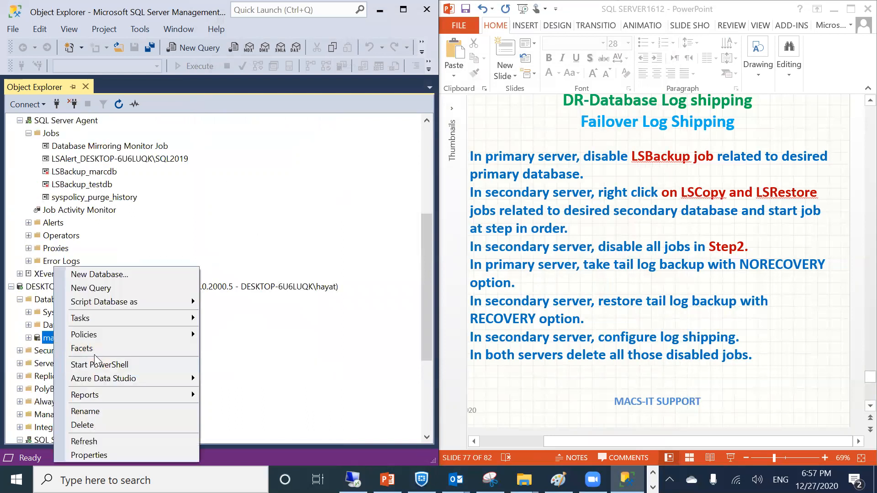
pyautogui.moveTo(99, 317)
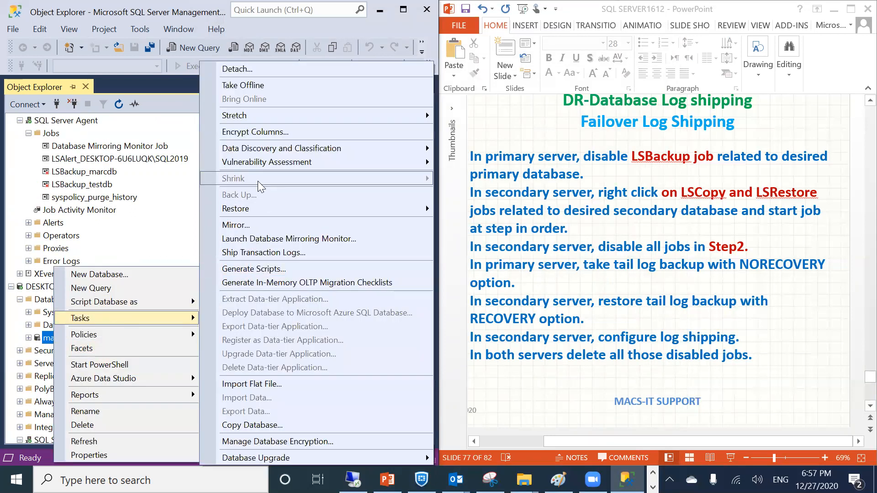
pyautogui.moveTo(249, 208)
pyautogui.click(463, 237)
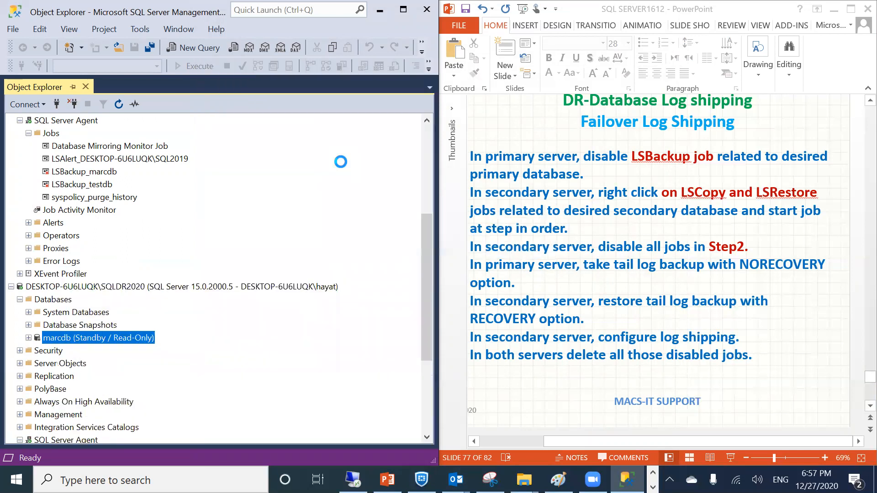
pyautogui.click(661, 148)
pyautogui.press('Return')
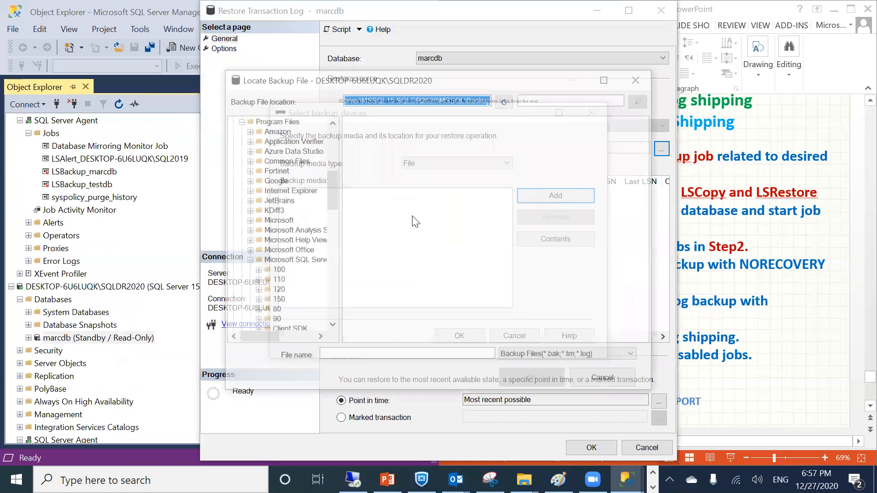
pyautogui.scroll(-5, 297, 237)
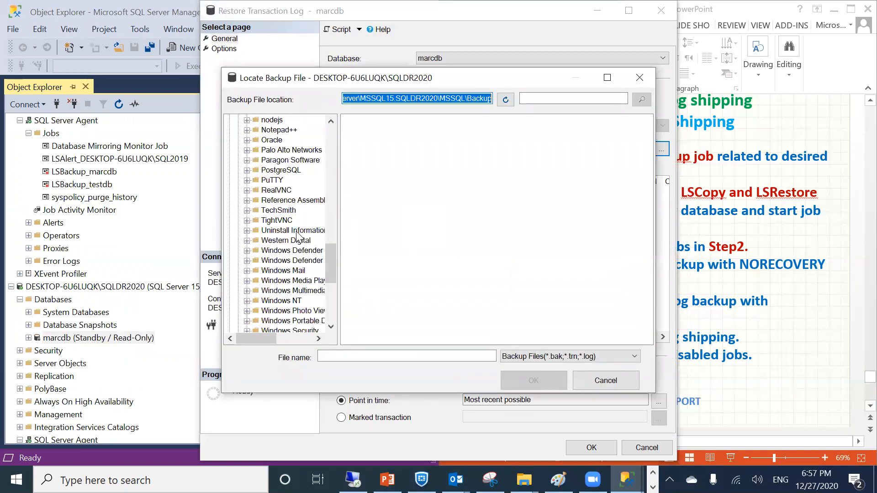
pyautogui.scroll(-6, 297, 236)
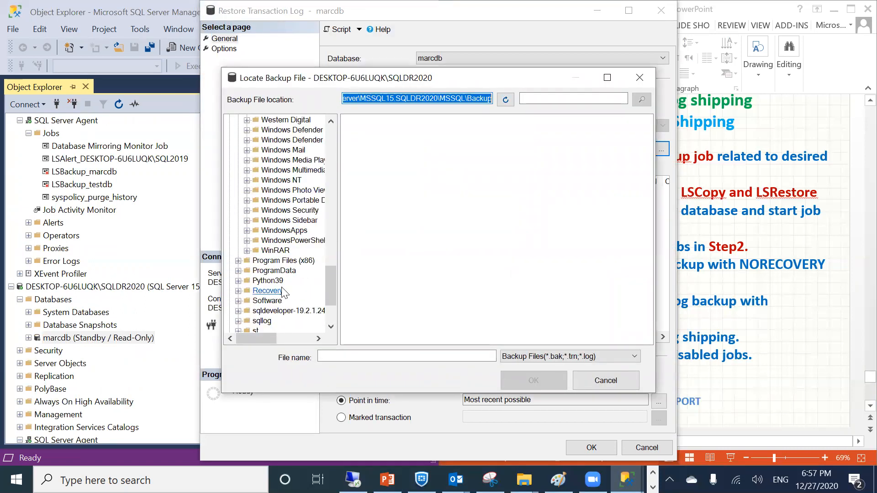
pyautogui.click(262, 260)
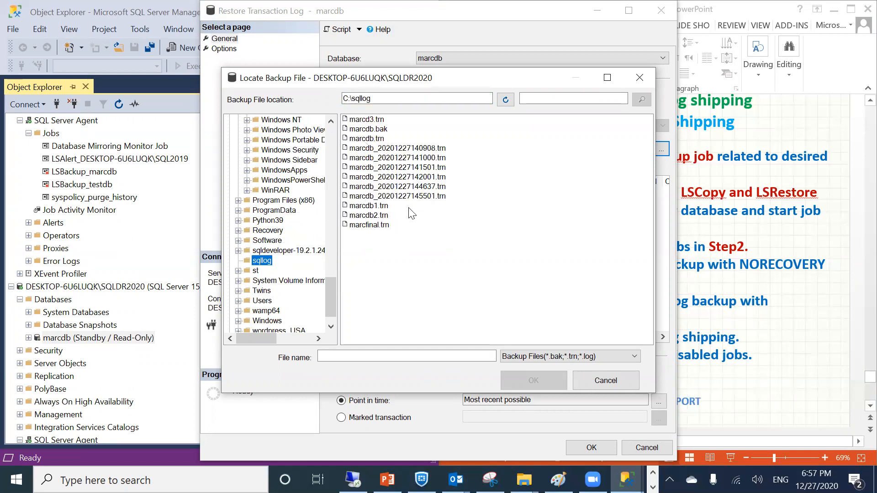
pyautogui.doubleClick(374, 226)
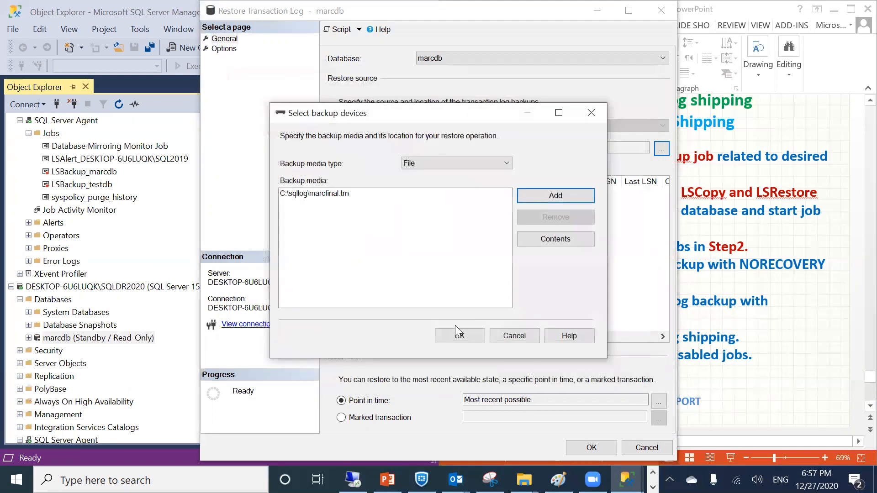
pyautogui.click(459, 335)
# Run the restore with RESTORE WITH RECOVERY, dismiss the failure, and close the window
pyautogui.click(226, 49)
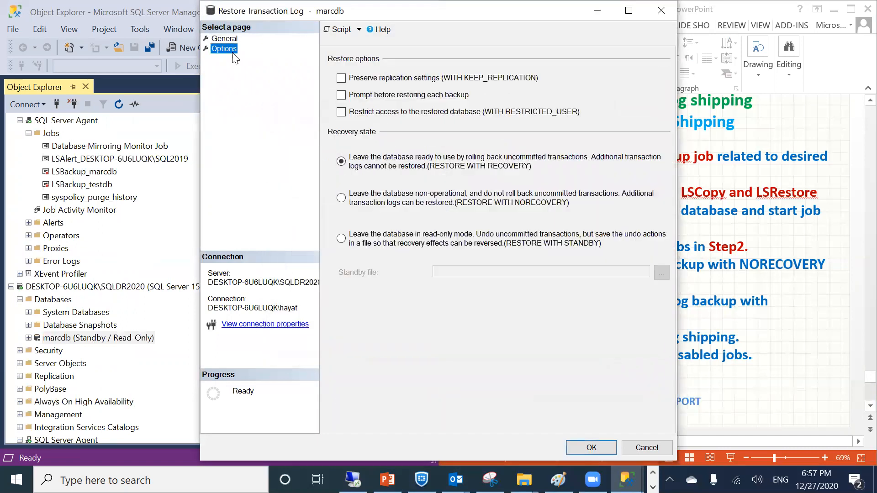
pyautogui.click(378, 198)
pyautogui.click(366, 158)
pyautogui.click(225, 40)
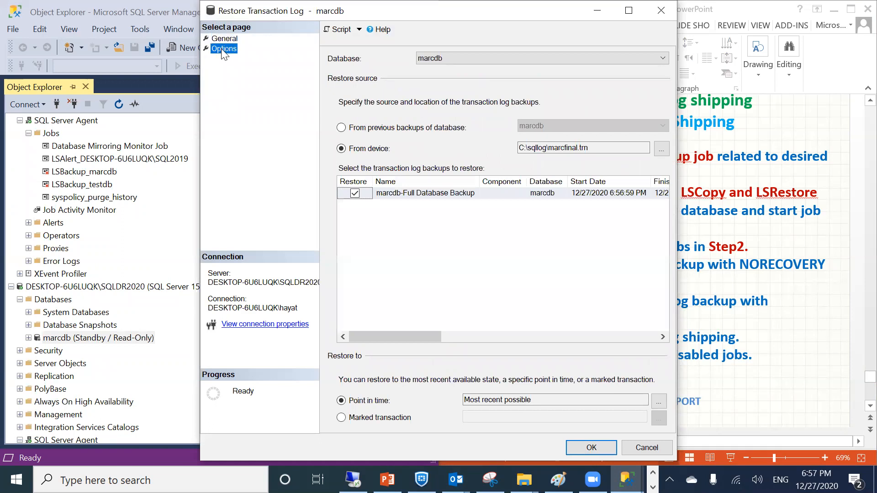
pyautogui.click(223, 48)
pyautogui.click(589, 442)
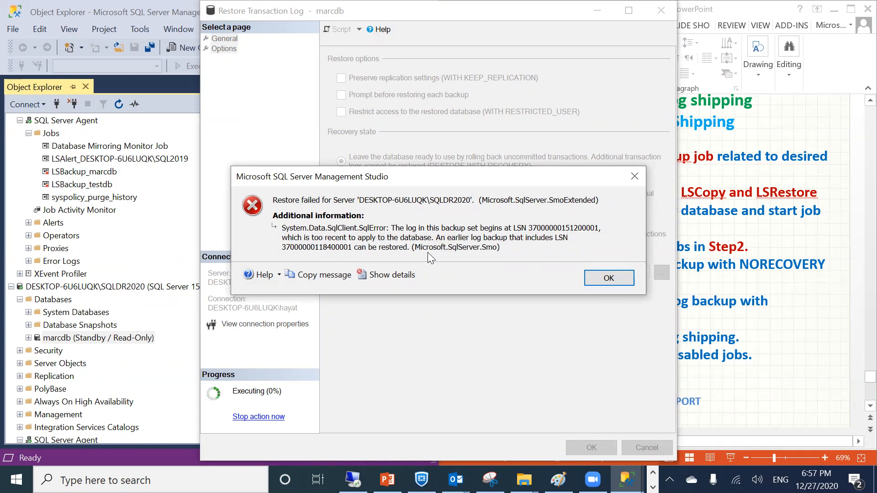
pyautogui.click(592, 275)
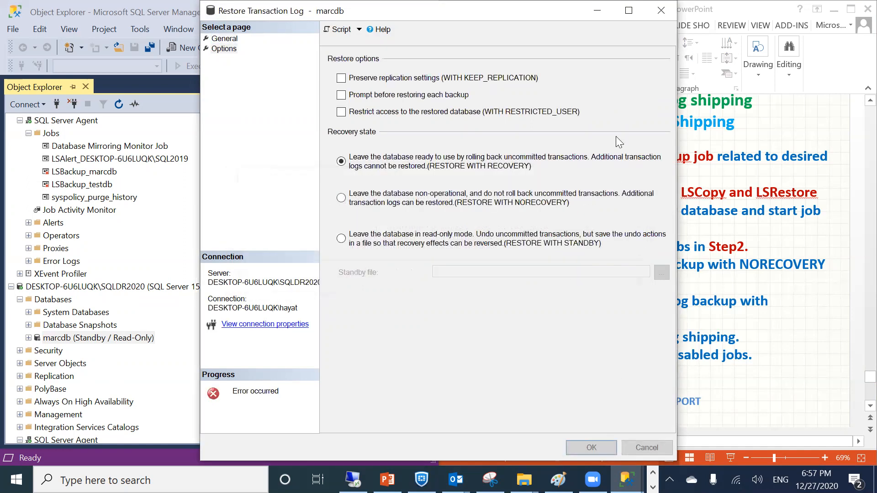
pyautogui.click(657, 10)
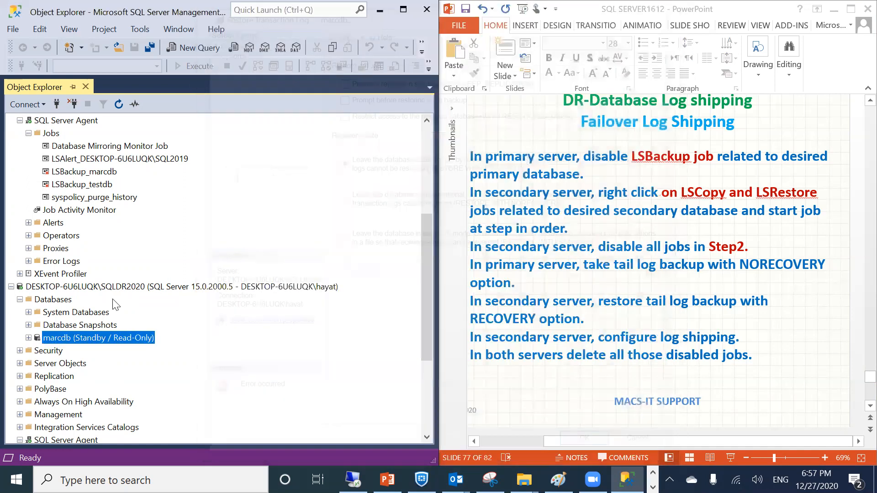
# Enable the primary's LSBackup_marcdb and LSBackup_testdb jobs, closing each result
pyautogui.scroll(4, 90, 244)
pyautogui.rightClick(61, 324)
pyautogui.click(91, 351)
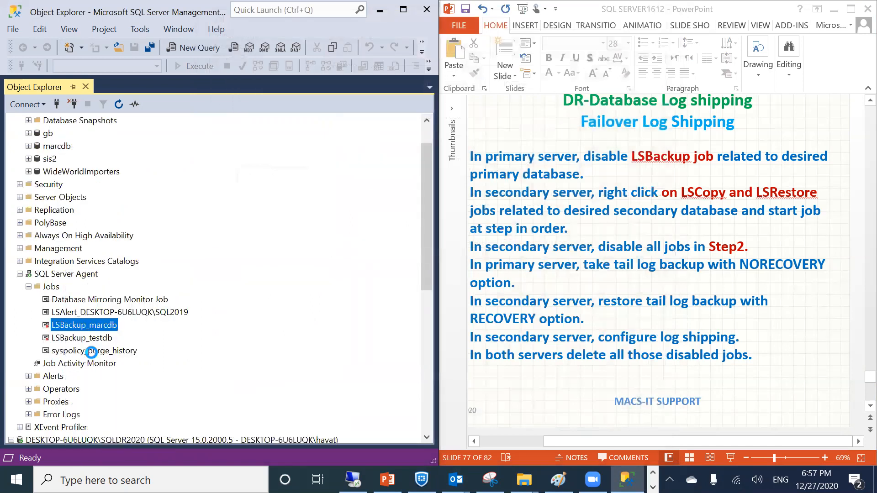
pyautogui.click(531, 298)
pyautogui.rightClick(100, 341)
pyautogui.click(141, 350)
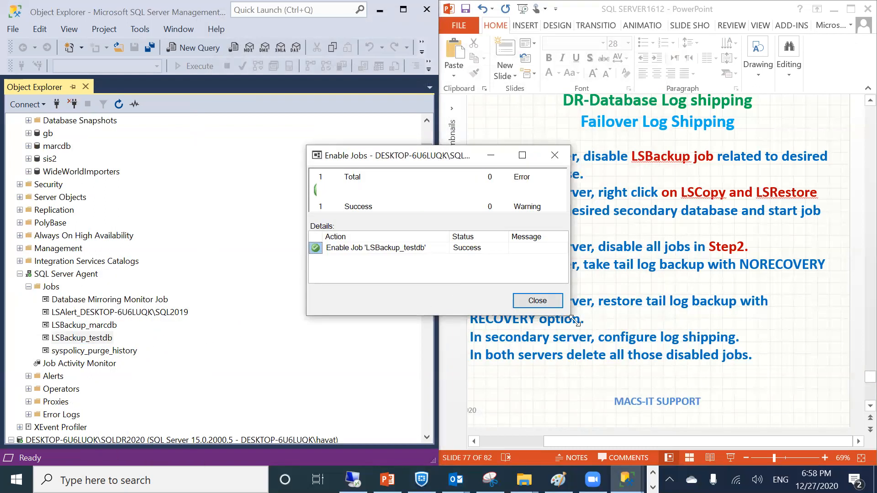
pyautogui.click(537, 300)
pyautogui.scroll(1, 176, 224)
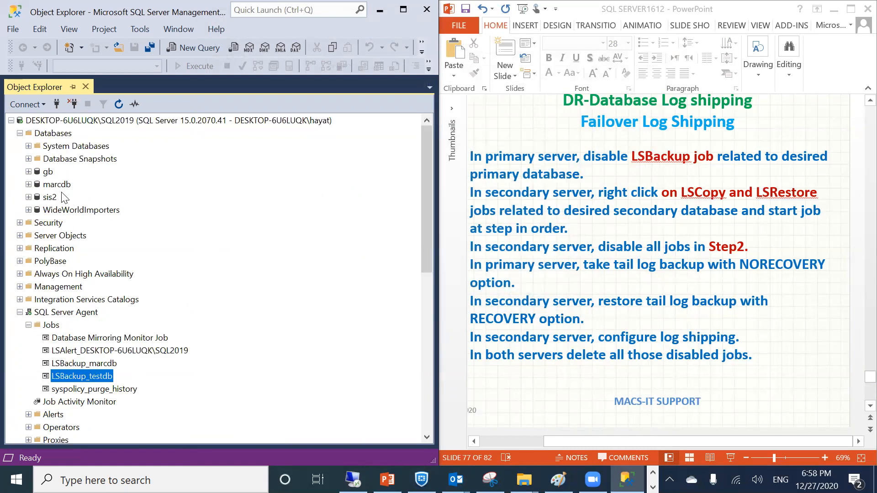
pyautogui.rightClick(46, 184)
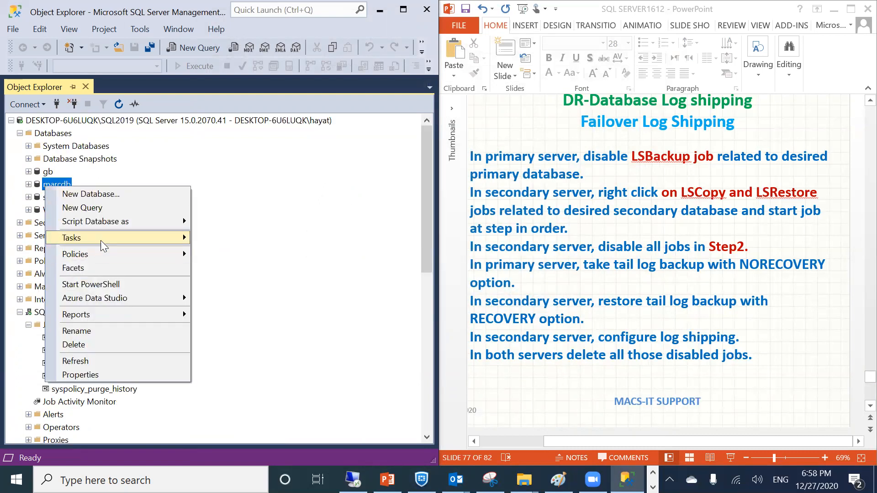
# Open marcdb's Back Up dialog, remove the marcfinal.trn destination, and browse to C:\sqllog
pyautogui.moveTo(100, 239)
pyautogui.click(230, 195)
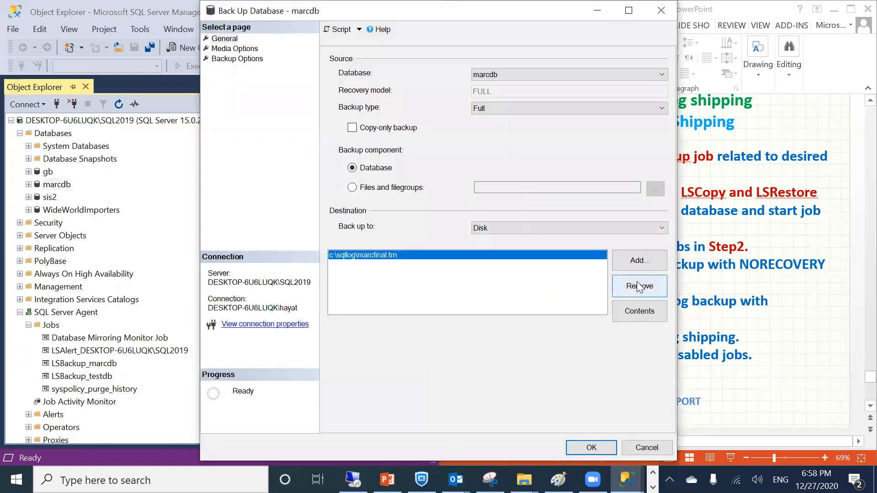
pyautogui.click(637, 283)
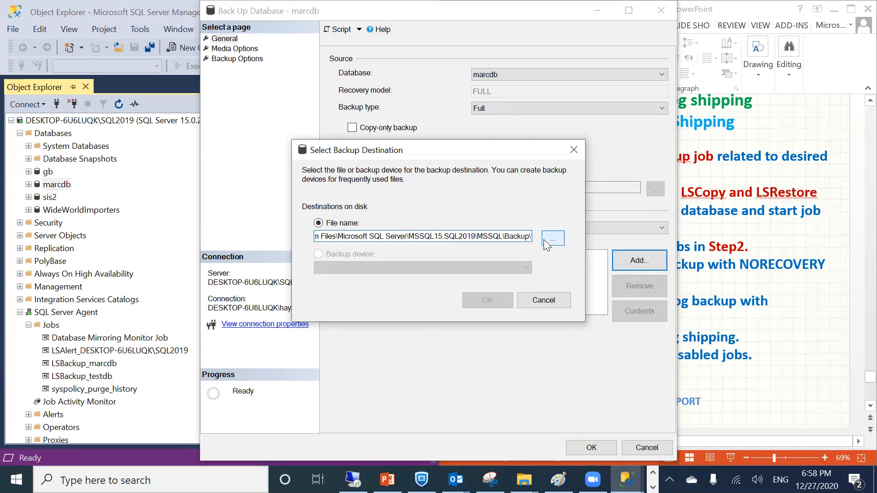
pyautogui.click(552, 238)
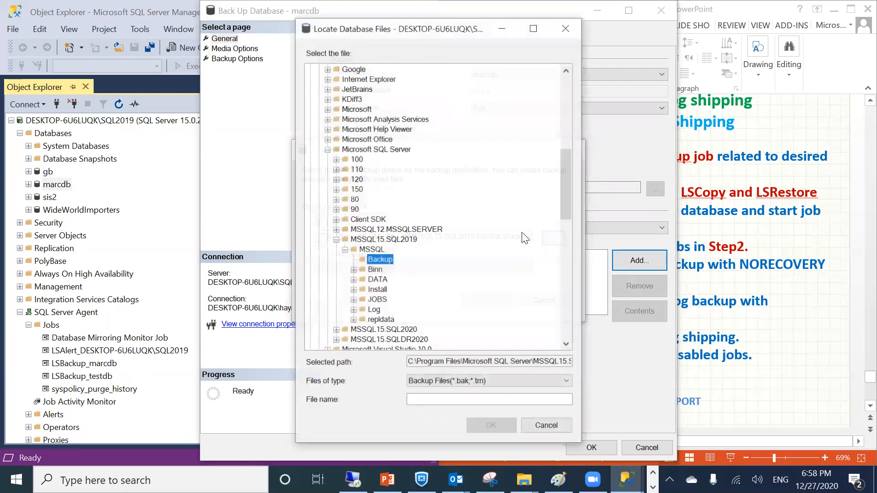
pyautogui.click(336, 238)
pyautogui.scroll(-2, 349, 316)
pyautogui.scroll(-3, 349, 316)
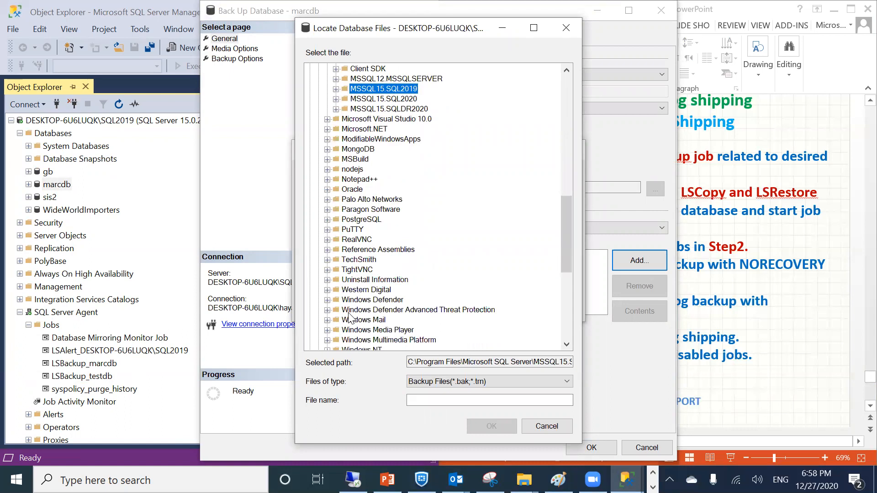
pyautogui.click(356, 239)
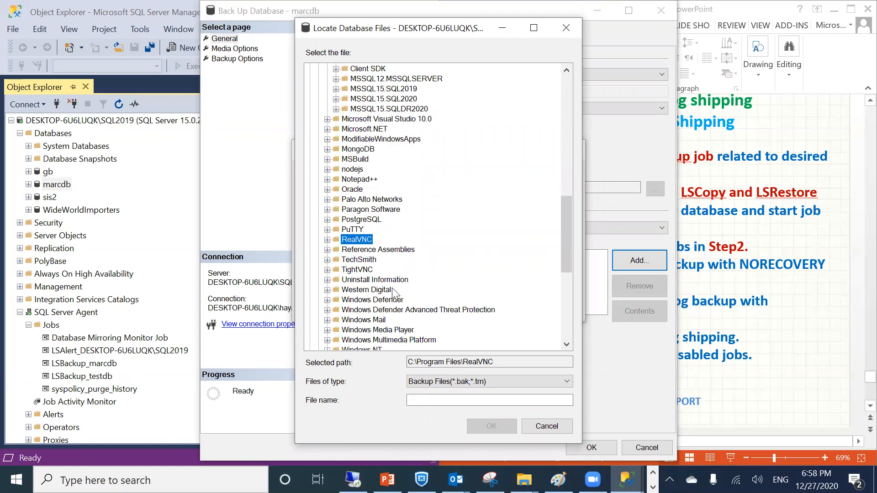
pyautogui.scroll(-5, 393, 292)
pyautogui.scroll(-3, 395, 294)
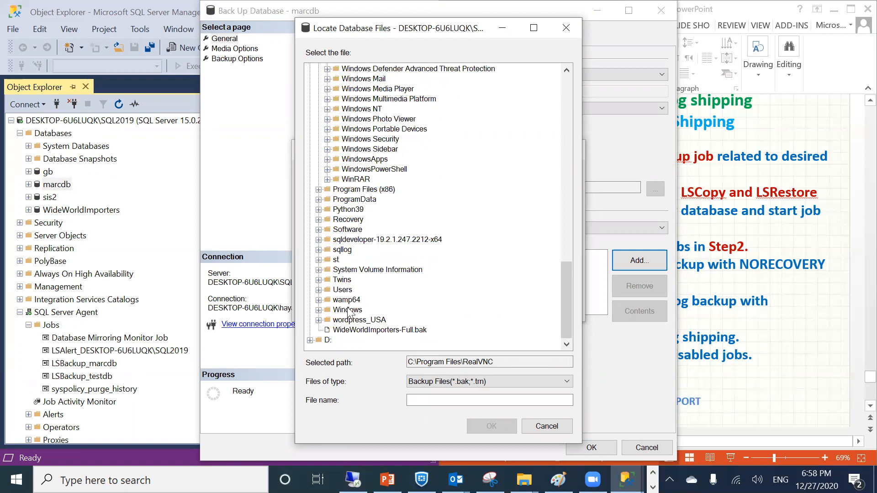
pyautogui.doubleClick(347, 250)
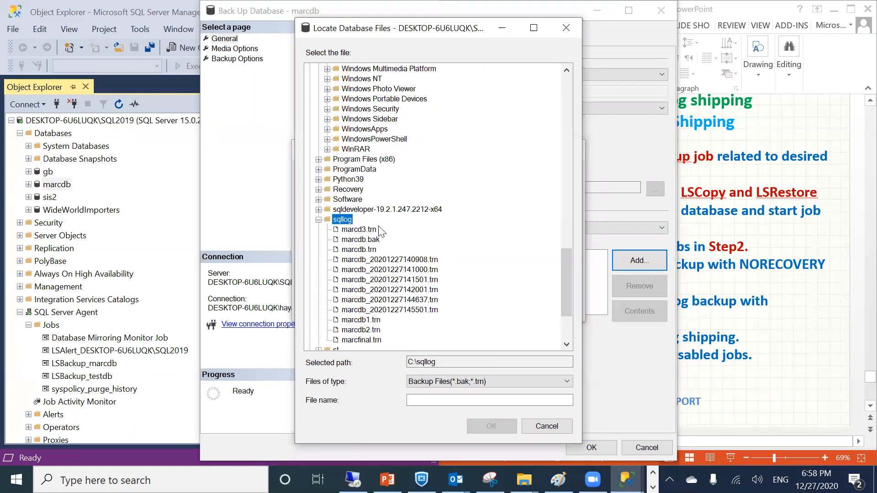
# Name the backup file marc27.bak and run the full backup
pyautogui.click(434, 401)
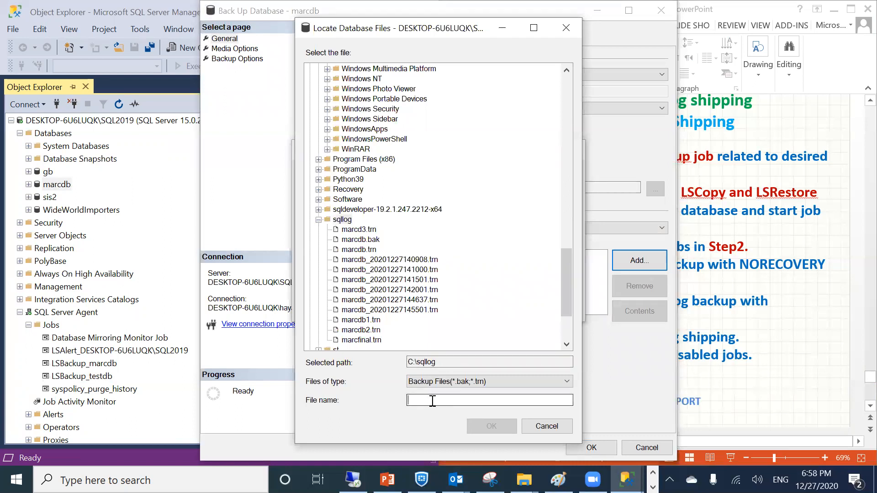
pyautogui.write('marc27.bak')
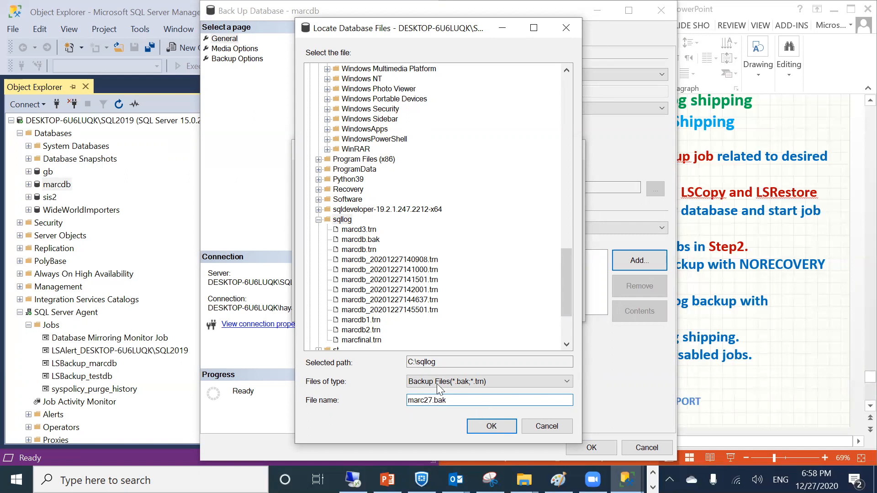
pyautogui.press('Return')
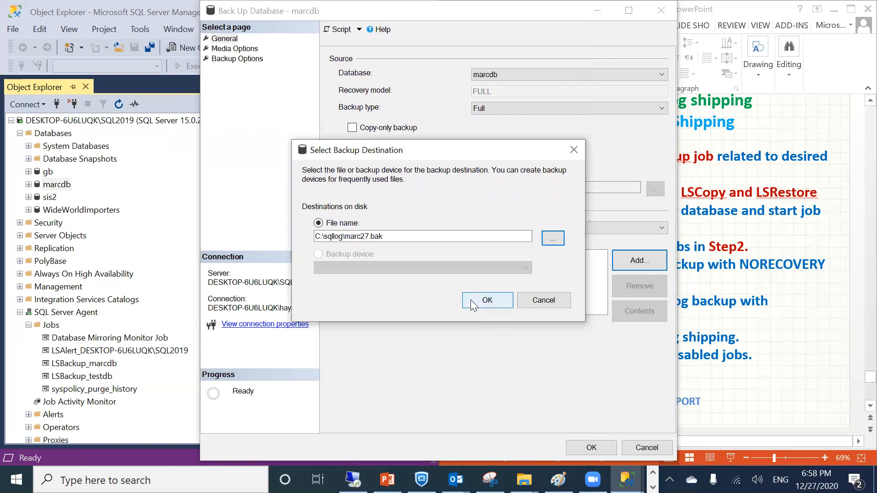
pyautogui.click(480, 302)
pyautogui.click(591, 447)
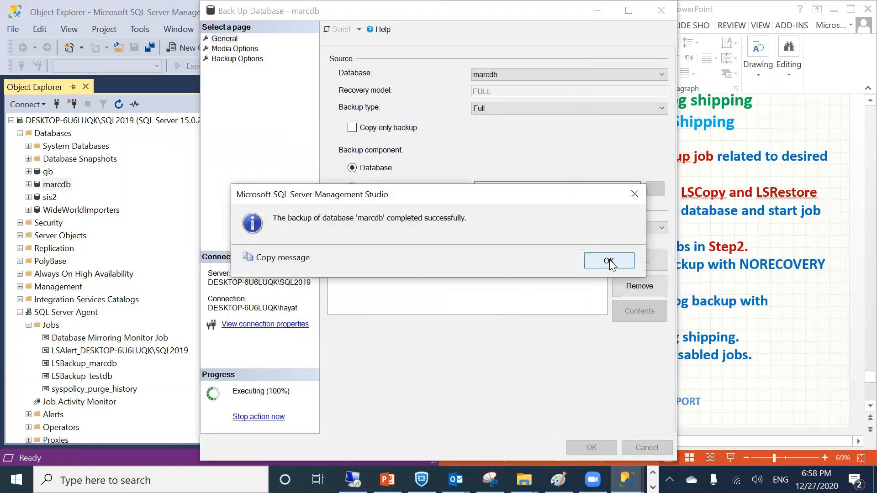
pyautogui.click(609, 261)
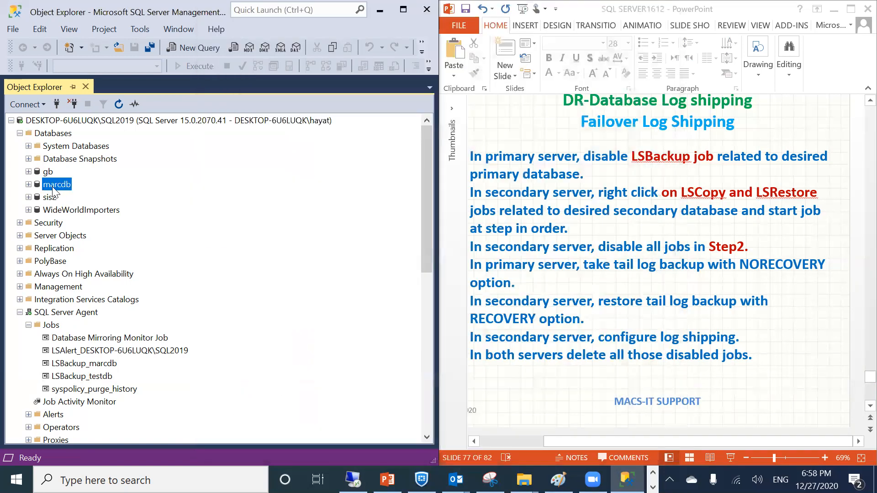
# Look through the marcdb actions menu and dismiss it without choosing anything
pyautogui.rightClick(53, 188)
pyautogui.moveTo(92, 237)
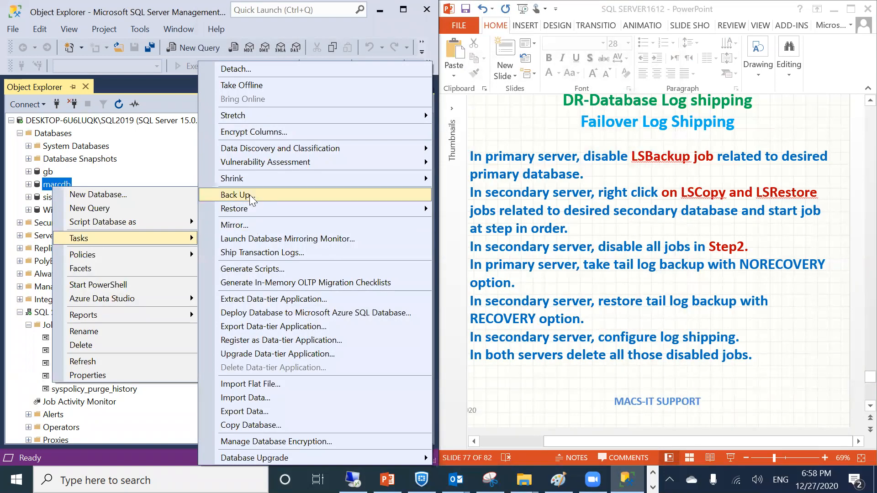
pyautogui.moveTo(245, 209)
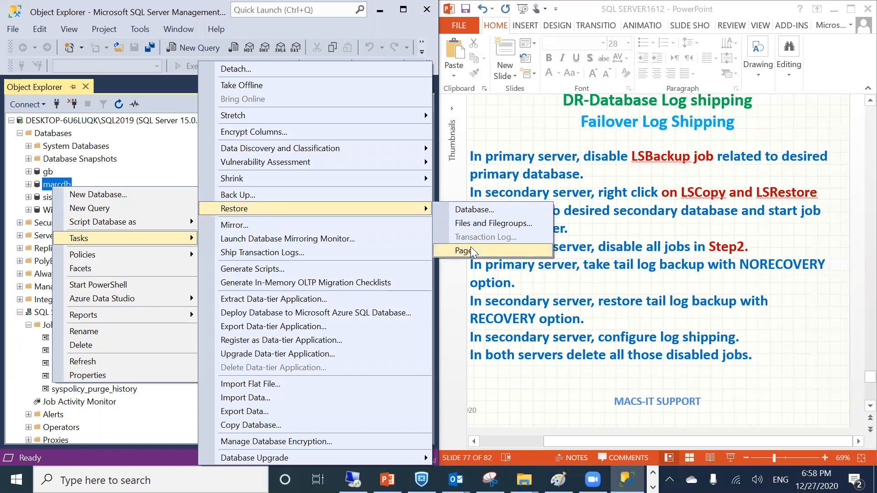
pyautogui.click(2, 352)
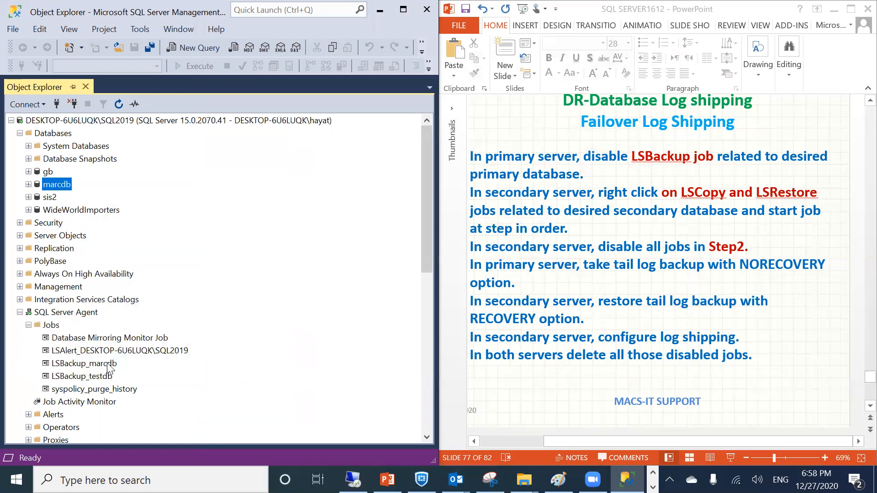
# Collapse the secondary's SQL Server Agent node and refresh the standby marcdb
pyautogui.scroll(-1, 90, 332)
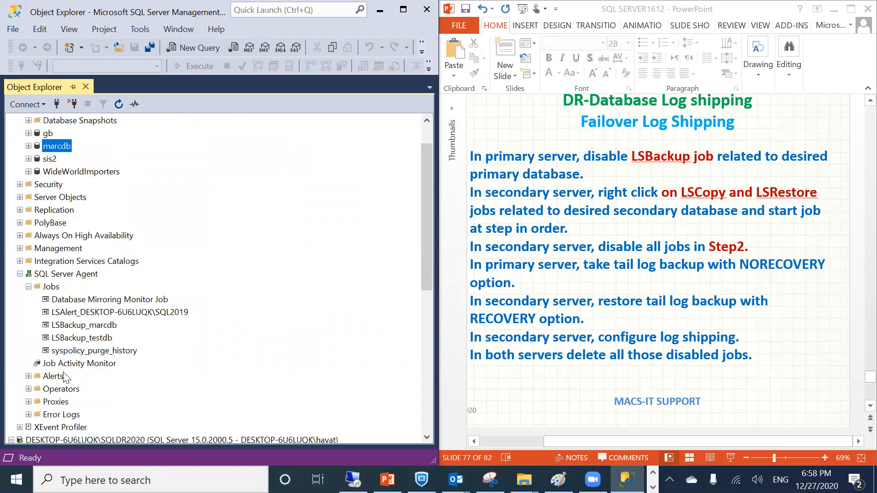
pyautogui.scroll(1, 54, 274)
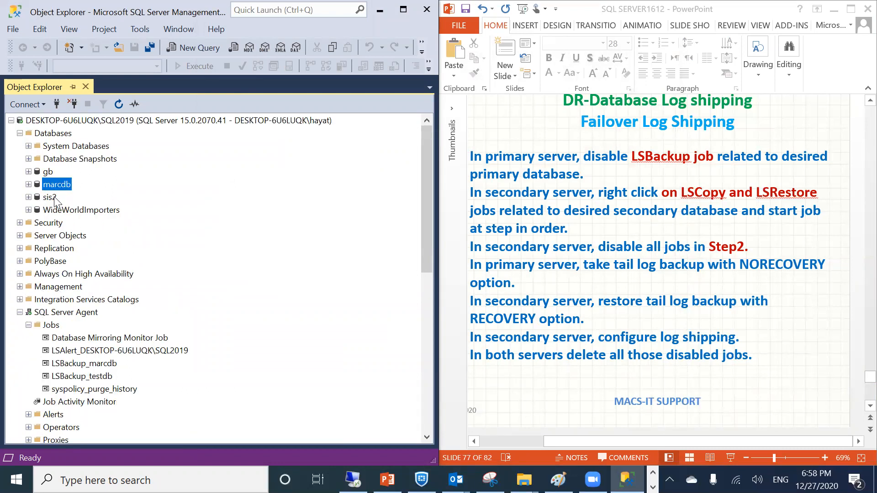
pyautogui.scroll(-6, 72, 303)
pyautogui.scroll(-2, 62, 407)
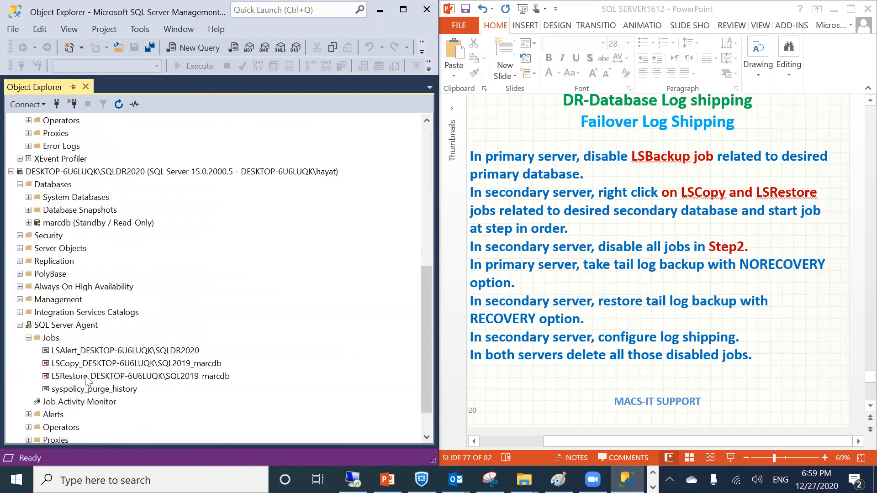
pyautogui.click(19, 324)
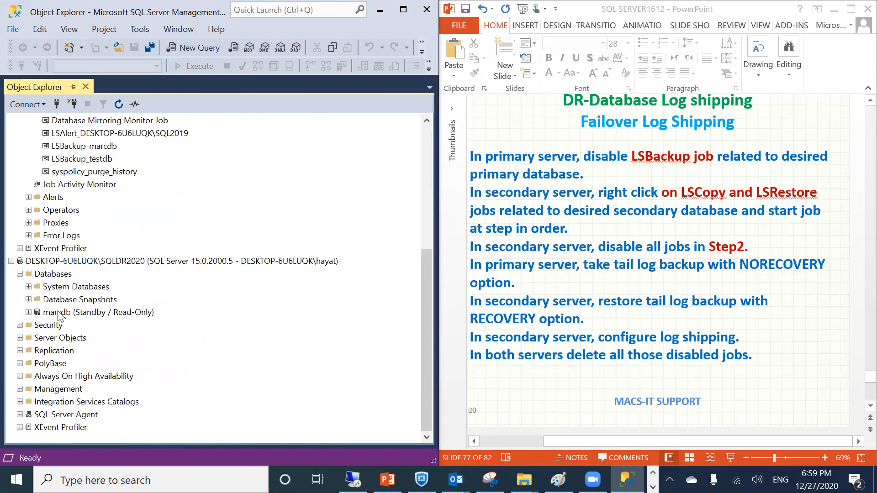
pyautogui.click(58, 313)
pyautogui.rightClick(58, 310)
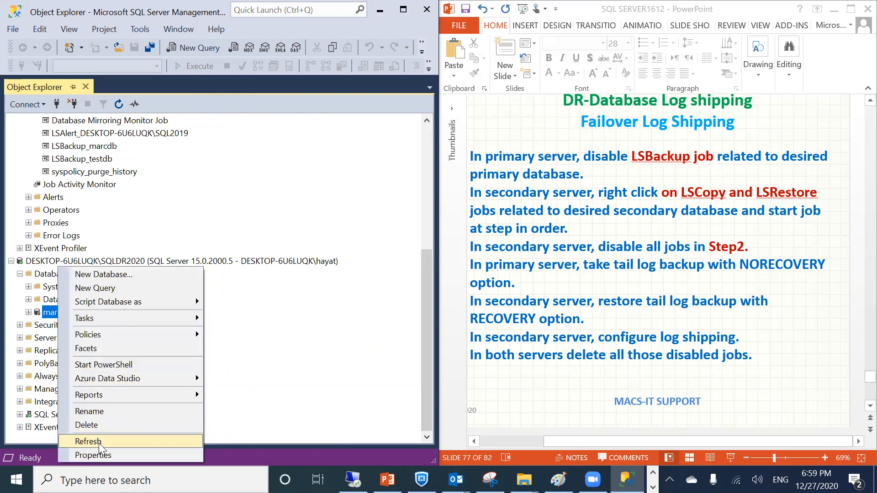
pyautogui.click(99, 443)
# Browse the standby marcdb's Tasks > Restore menu unused, then bring up the primary marcdb's actions
pyautogui.rightClick(53, 315)
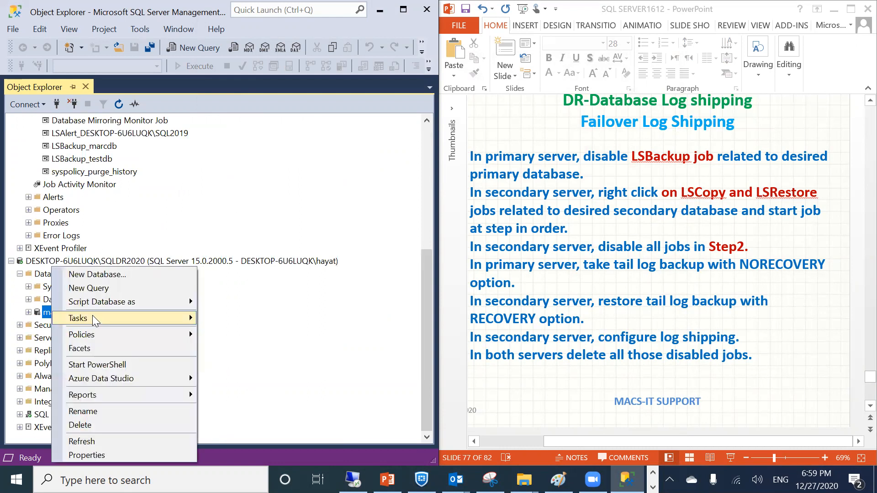
pyautogui.moveTo(93, 315)
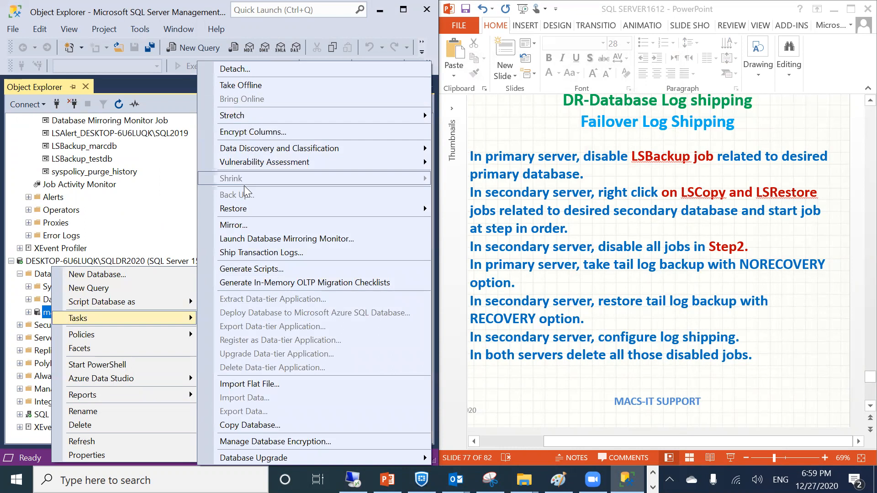
pyautogui.moveTo(239, 209)
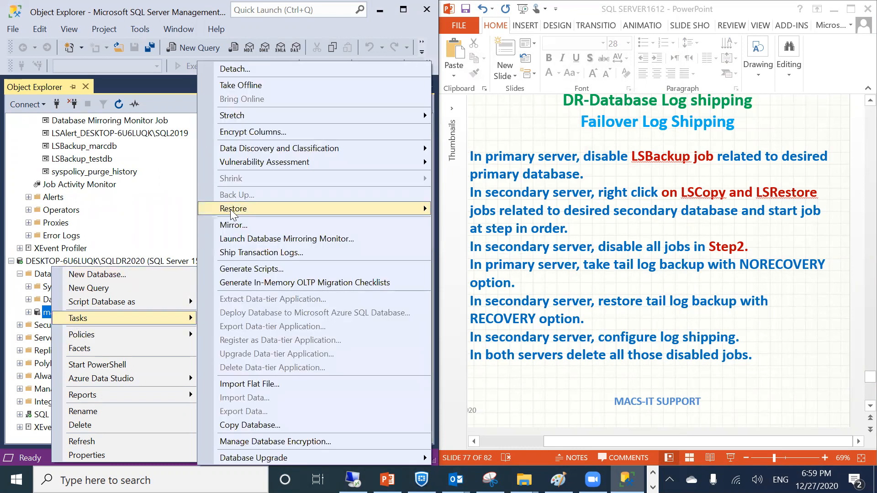
pyautogui.click(54, 237)
pyautogui.scroll(6, 53, 237)
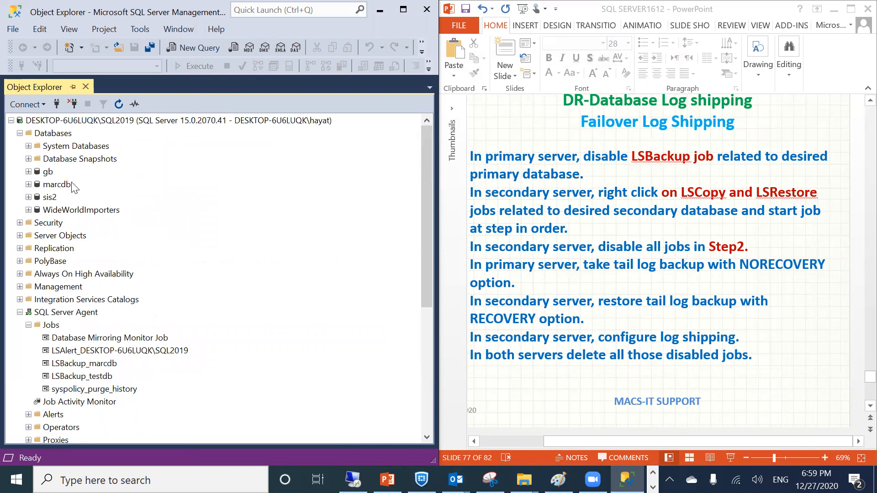
pyautogui.click(49, 185)
pyautogui.rightClick(50, 185)
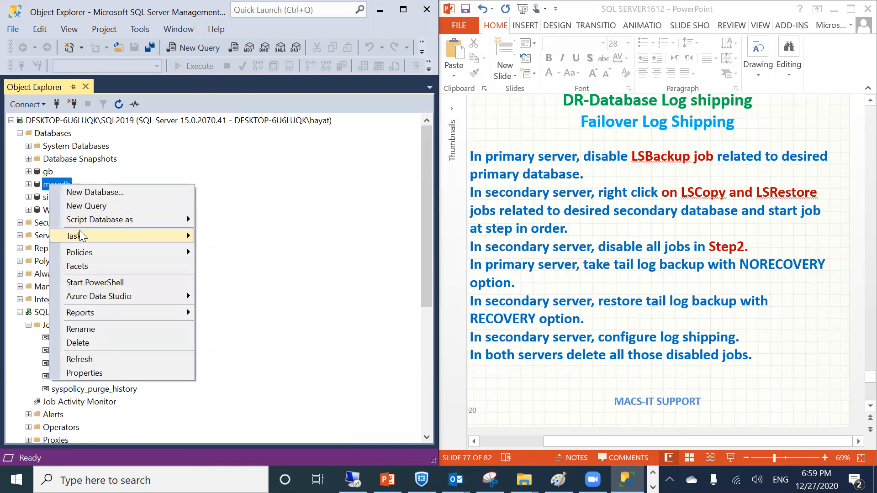
# Back up marcdb's transaction log to c:\sqllog\marc27.trn, replacing the old marc27.bak destination
pyautogui.moveTo(76, 236)
pyautogui.click(236, 195)
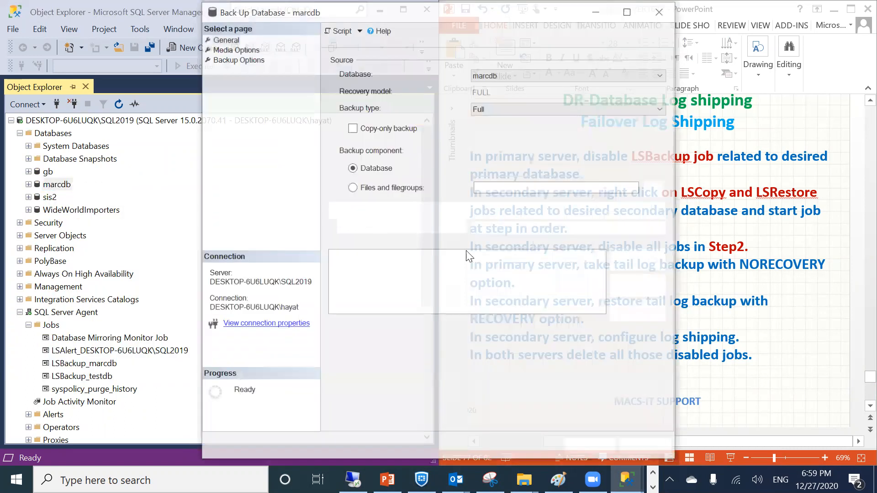
pyautogui.click(493, 106)
pyautogui.click(475, 138)
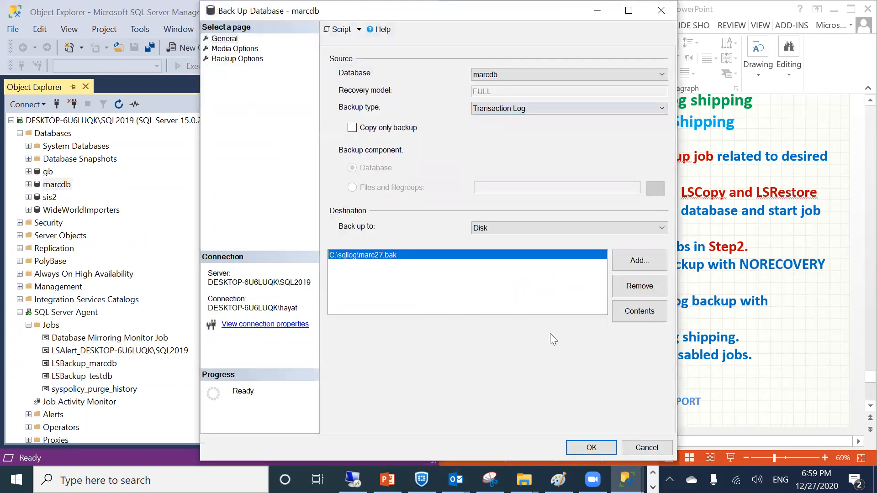
pyautogui.click(639, 286)
pyautogui.click(625, 260)
pyautogui.write('c:\\sqllo')
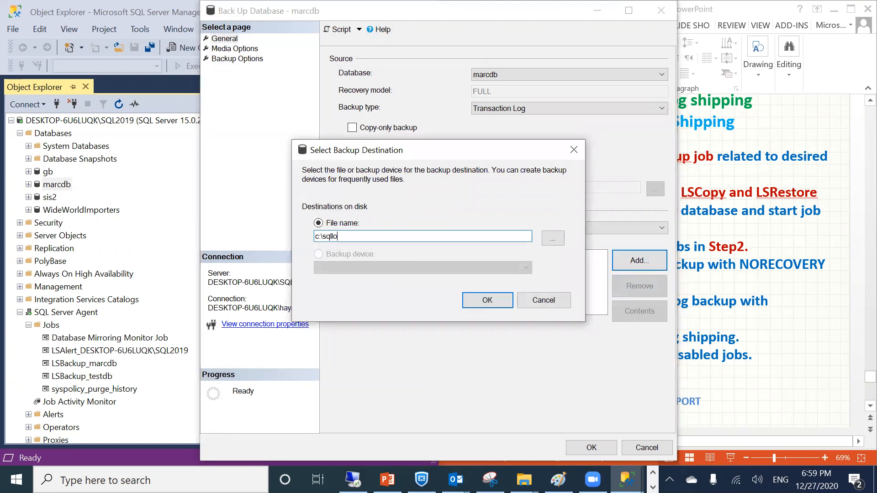
pyautogui.write('g\\')
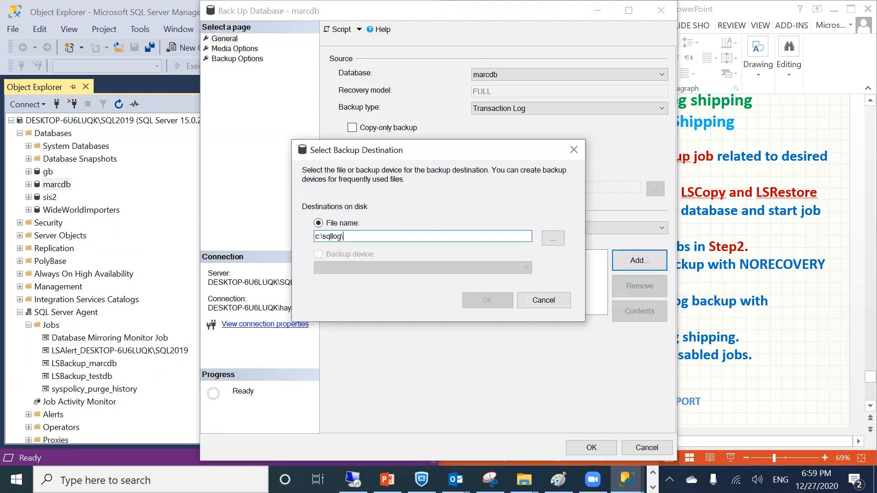
pyautogui.write('marc27.trn')
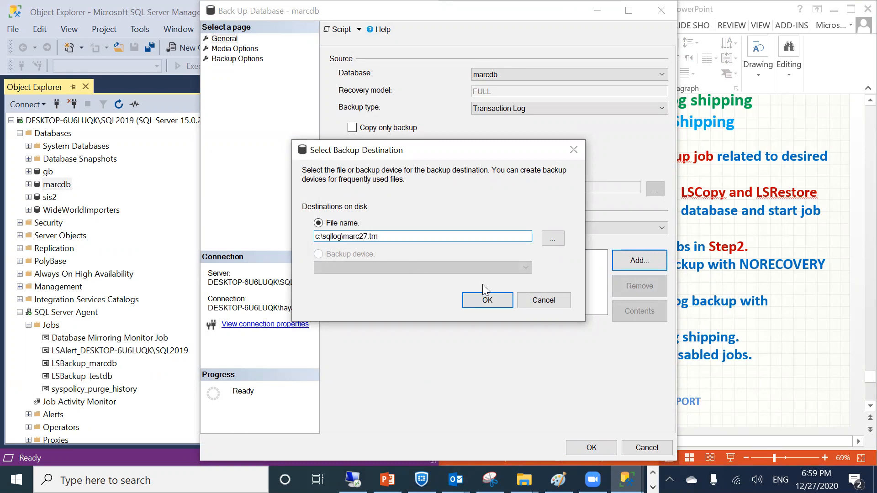
pyautogui.click(488, 299)
pyautogui.click(599, 446)
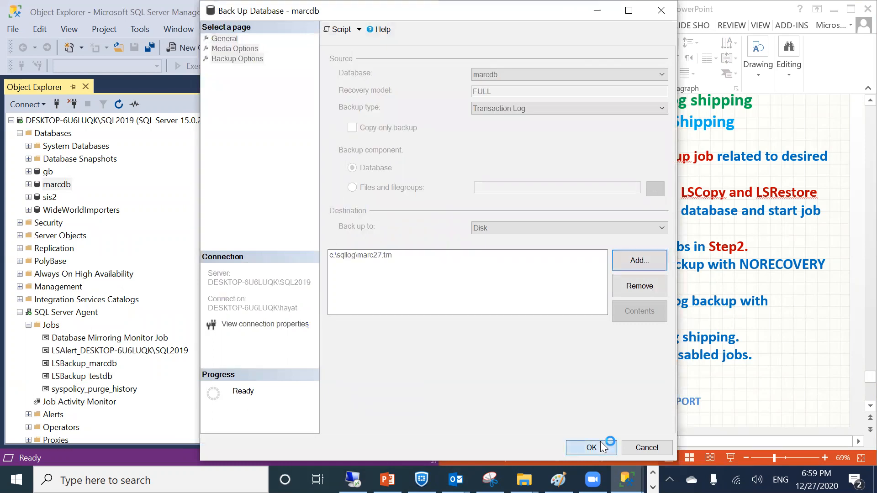
pyautogui.click(603, 264)
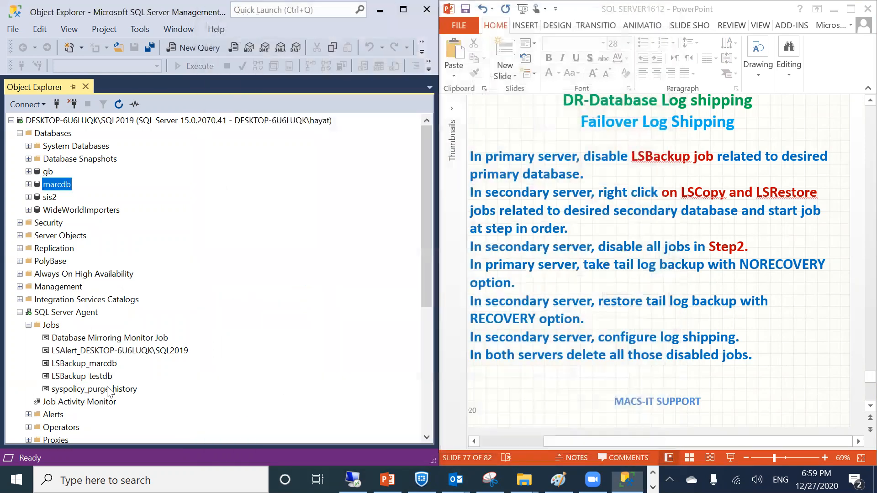
# Refresh the standby marcdb on the secondary server
pyautogui.scroll(-5, 117, 302)
pyautogui.rightClick(60, 343)
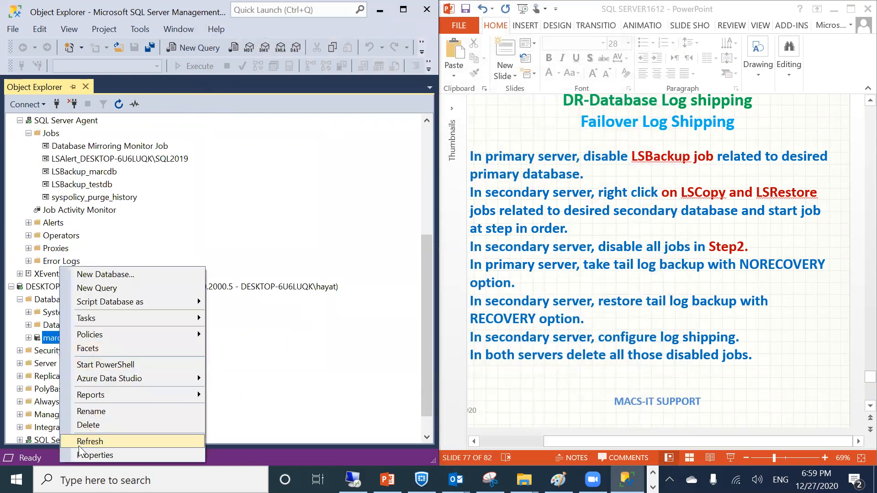
pyautogui.click(90, 441)
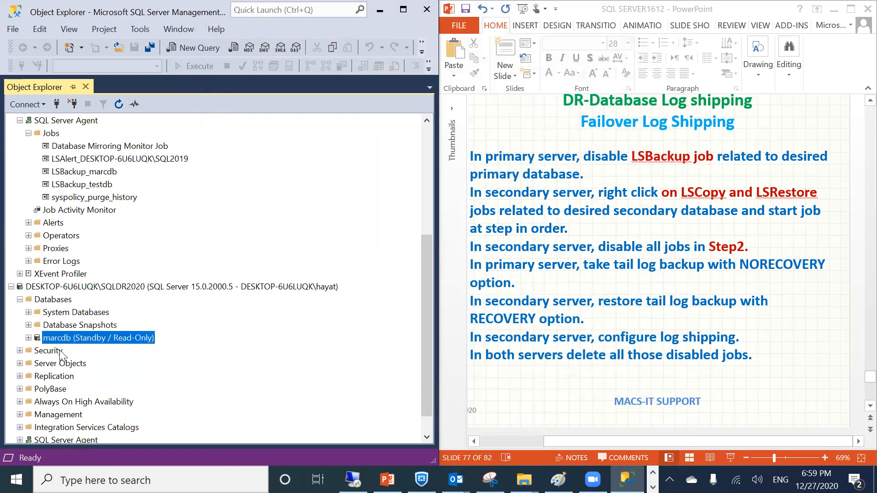
# Set up a transaction log restore of standby marcdb from device c:\sqllog\marcfinal.trn
pyautogui.click(29, 337)
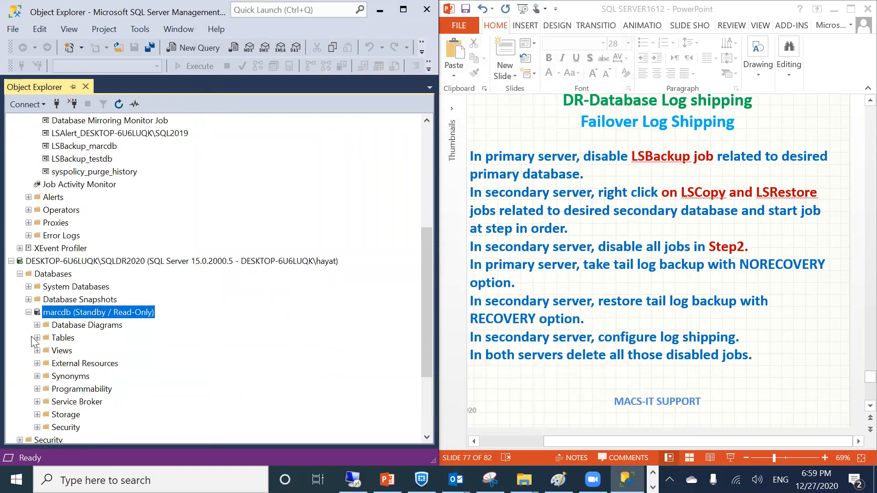
pyautogui.rightClick(51, 315)
pyautogui.moveTo(93, 316)
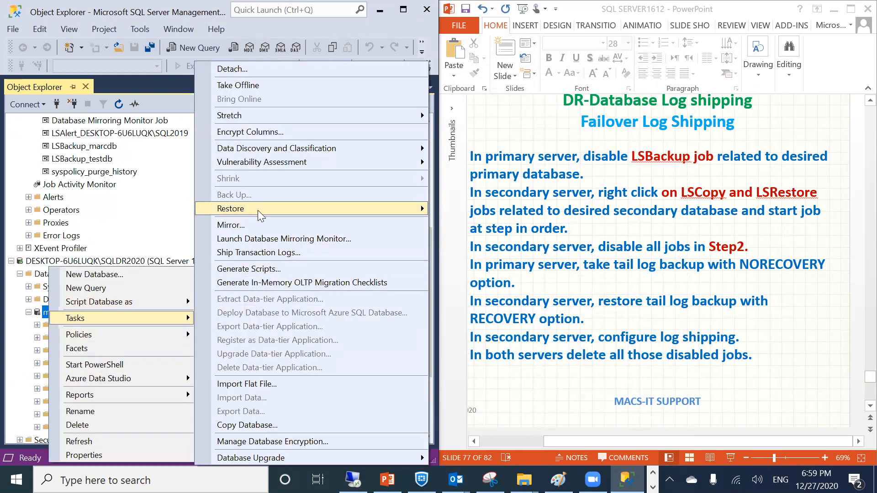
pyautogui.moveTo(398, 208)
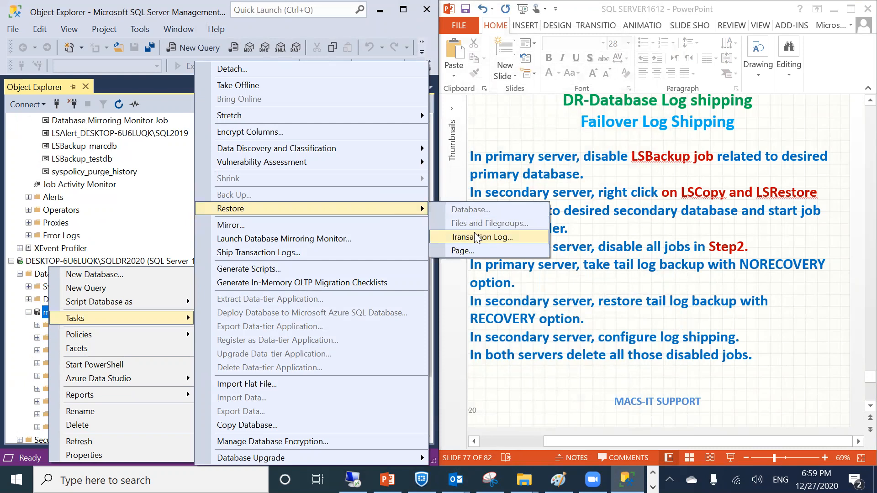
pyautogui.click(483, 236)
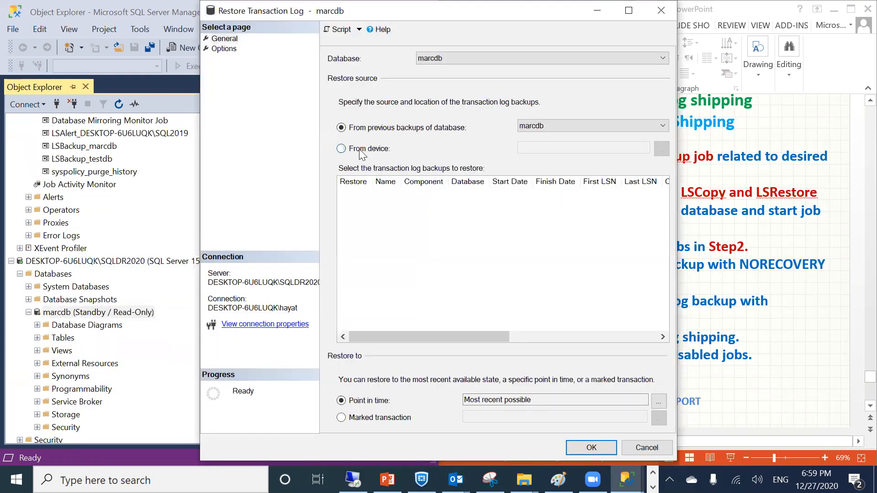
pyautogui.click(361, 151)
pyautogui.click(661, 148)
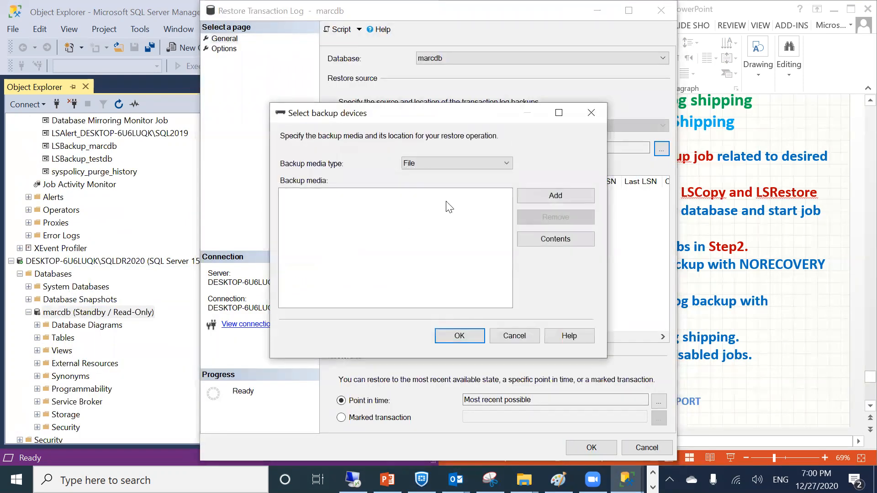
pyautogui.click(544, 195)
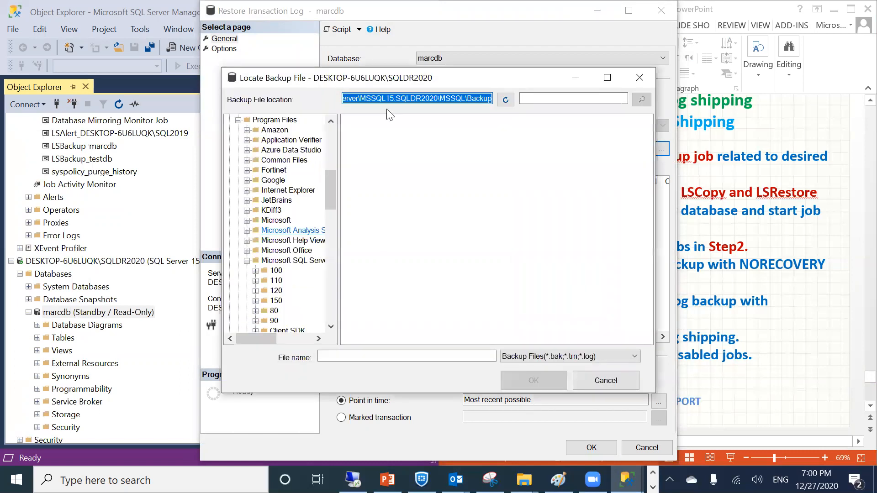
pyautogui.write('c:\\sqllog.')
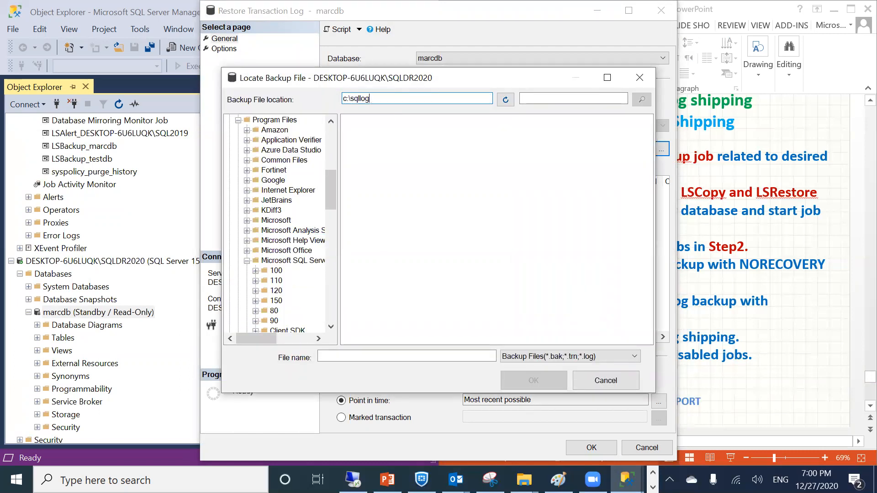
pyautogui.press('Return')
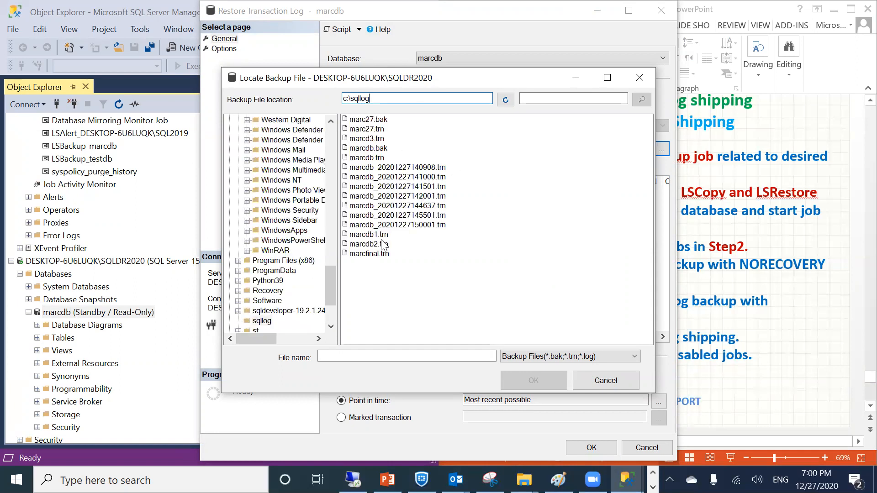
pyautogui.doubleClick(372, 253)
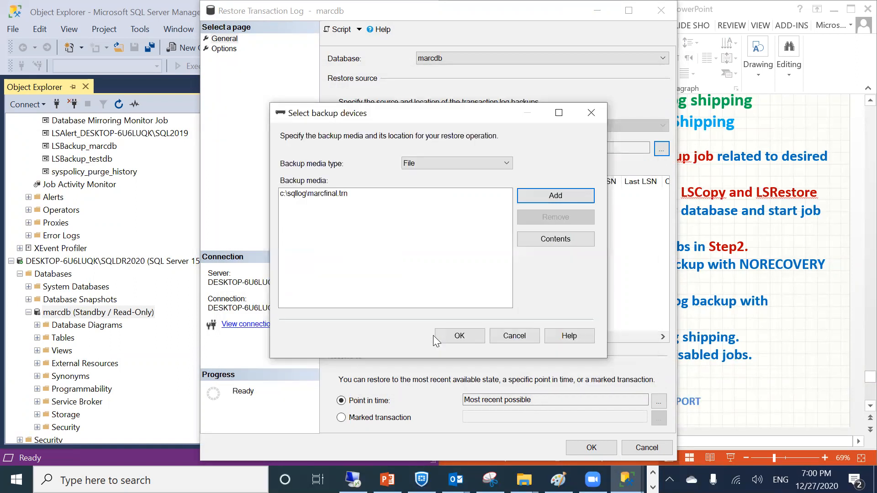
pyautogui.click(445, 335)
# Run the restore, dismiss the 'log too recent' failure, and close the restore window
pyautogui.moveTo(434, 336); pyautogui.dragTo(607, 351)
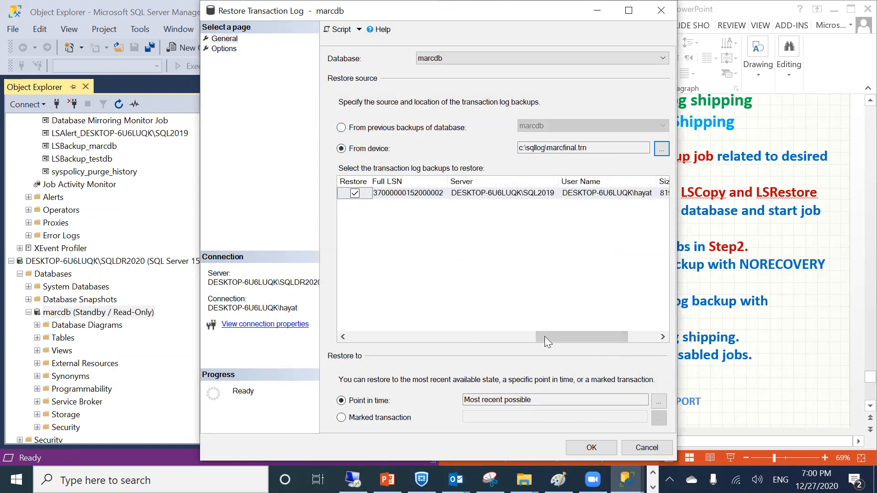
pyautogui.click(592, 444)
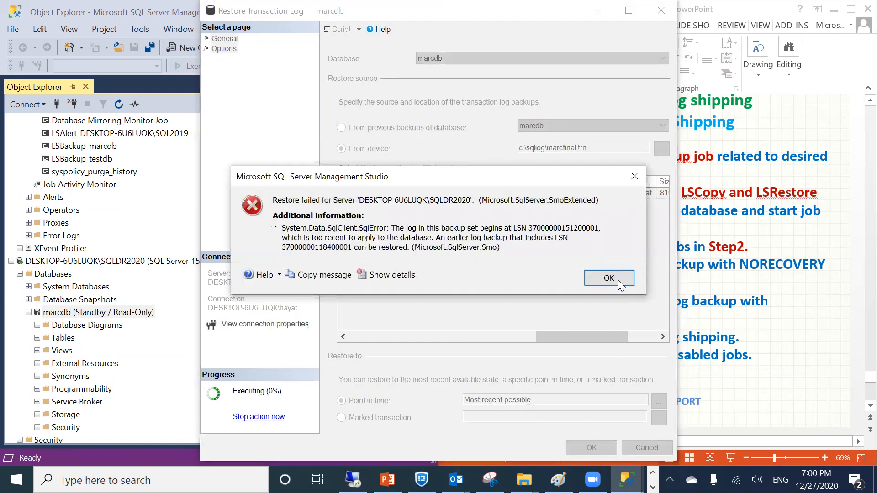
pyautogui.click(608, 277)
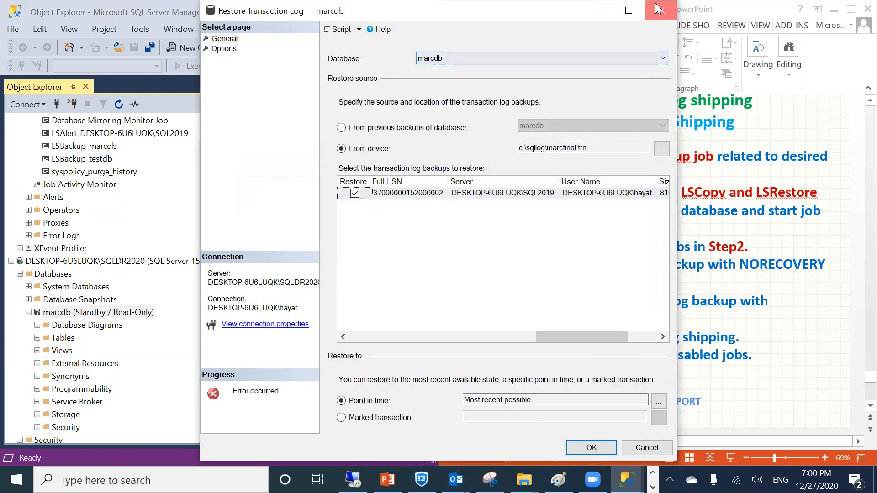
pyautogui.press('Escape')
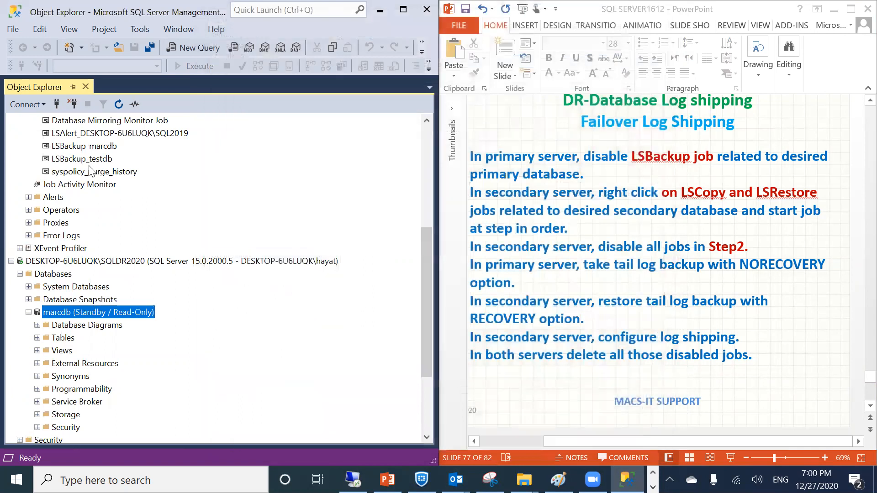
pyautogui.rightClick(78, 311)
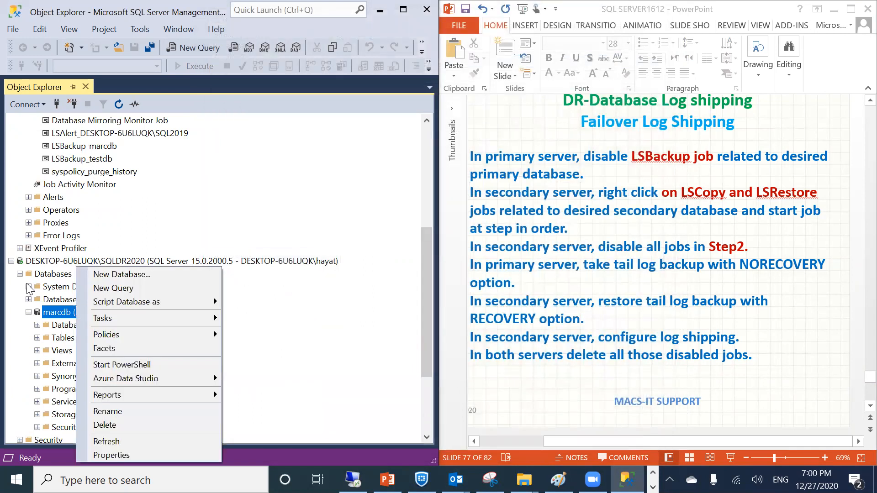
# Open standby marcdb's Database Properties, browse its pages, and scroll Options down to Database Read-Only
pyautogui.click(101, 454)
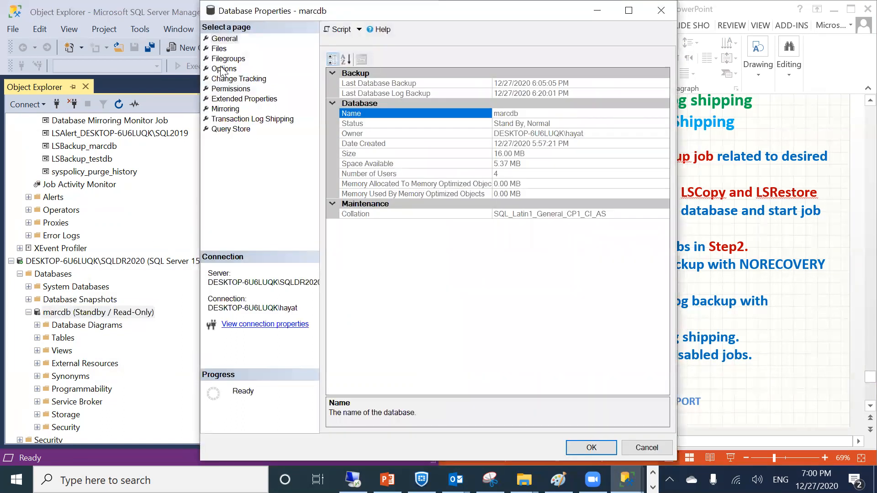
pyautogui.click(222, 68)
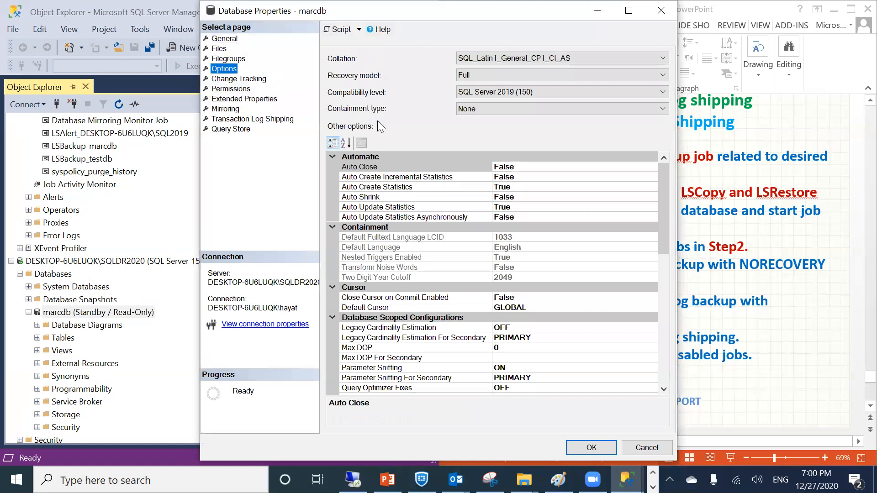
pyautogui.click(227, 39)
pyautogui.click(227, 58)
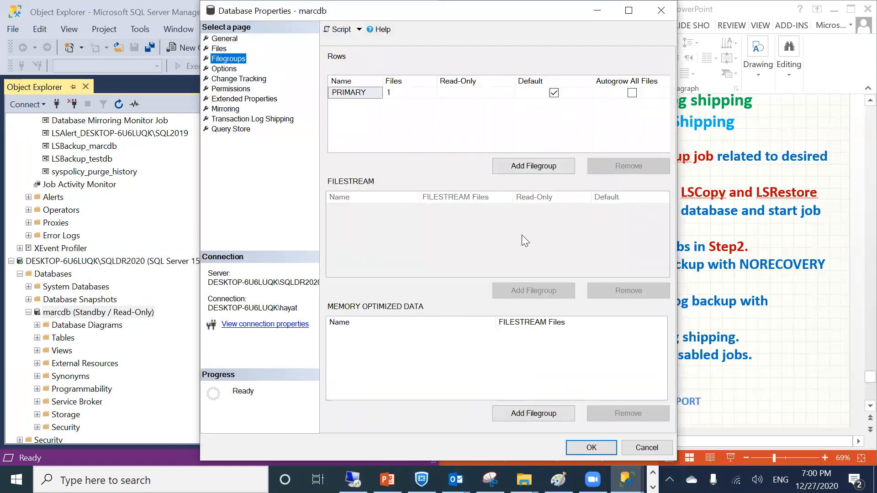
pyautogui.click(221, 80)
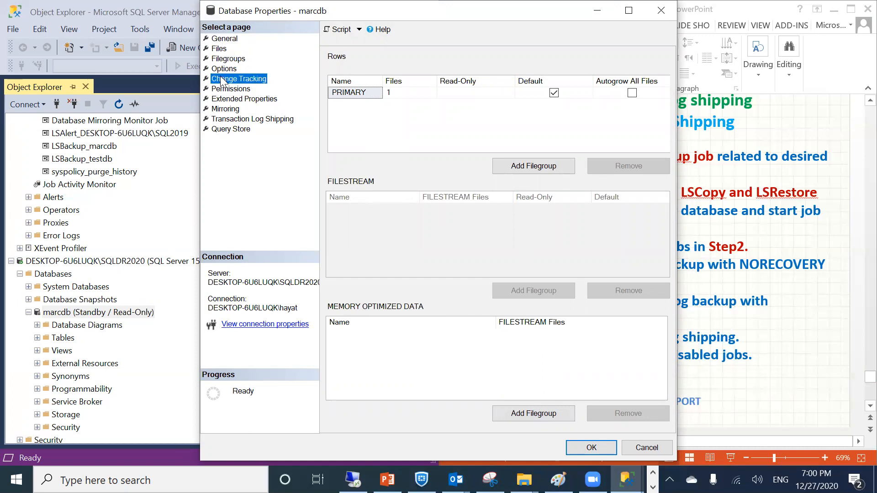
pyautogui.click(224, 69)
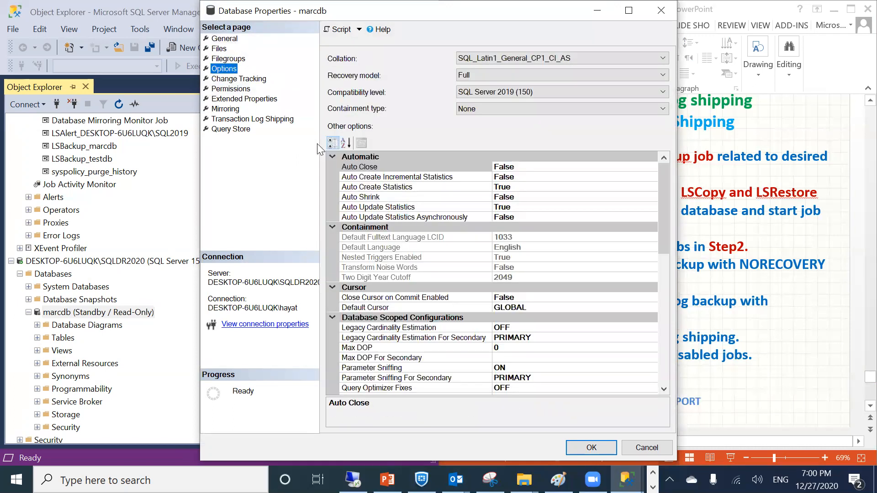
pyautogui.click(266, 119)
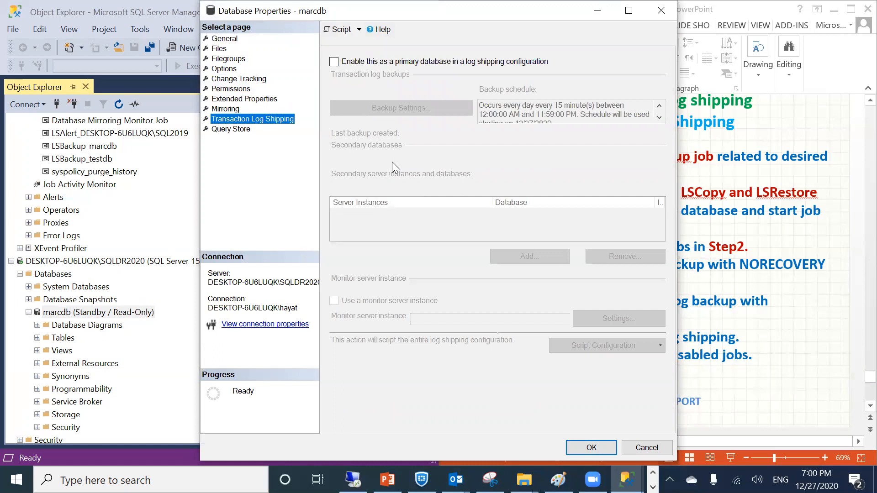
pyautogui.click(226, 109)
pyautogui.click(231, 130)
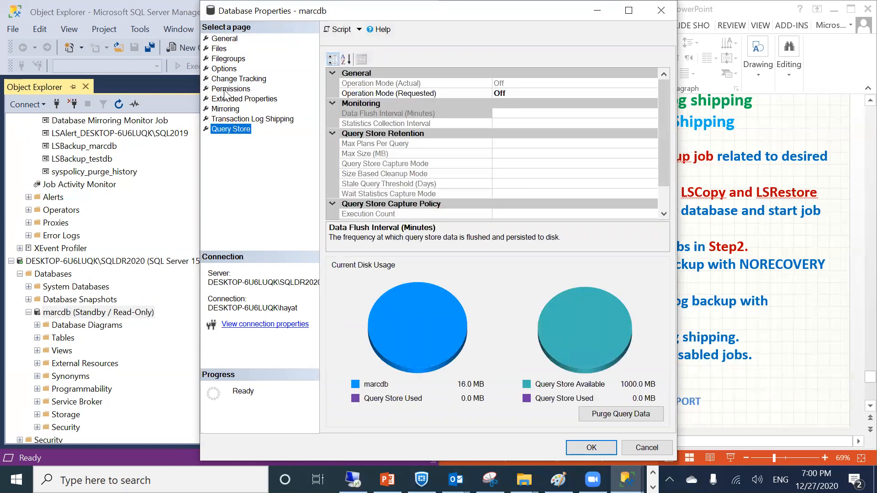
pyautogui.click(224, 70)
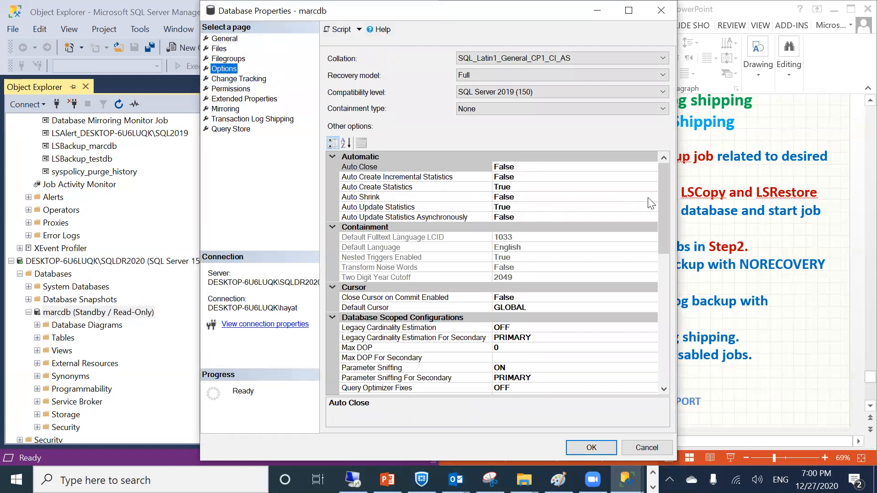
pyautogui.moveTo(664, 209); pyautogui.dragTo(660, 333)
# Try setting Database Read-Only to False, accept closing connections, and dismiss the Alter failed error
pyautogui.click(539, 367)
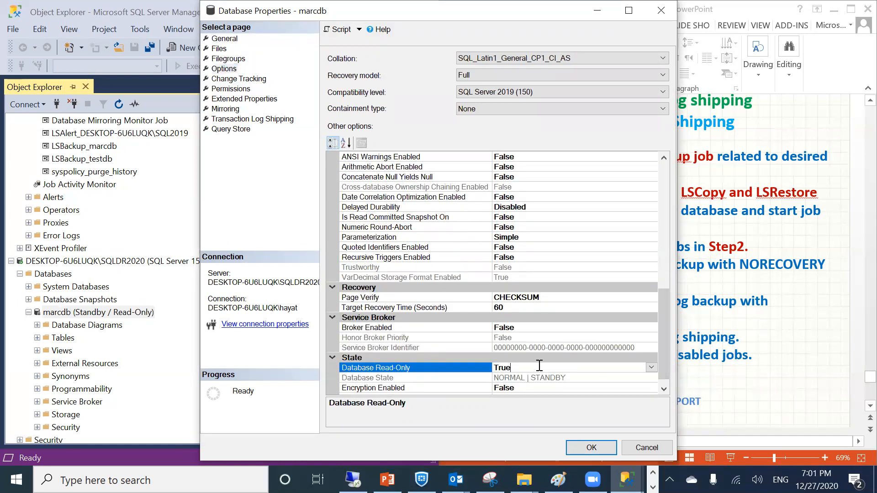
pyautogui.click(651, 368)
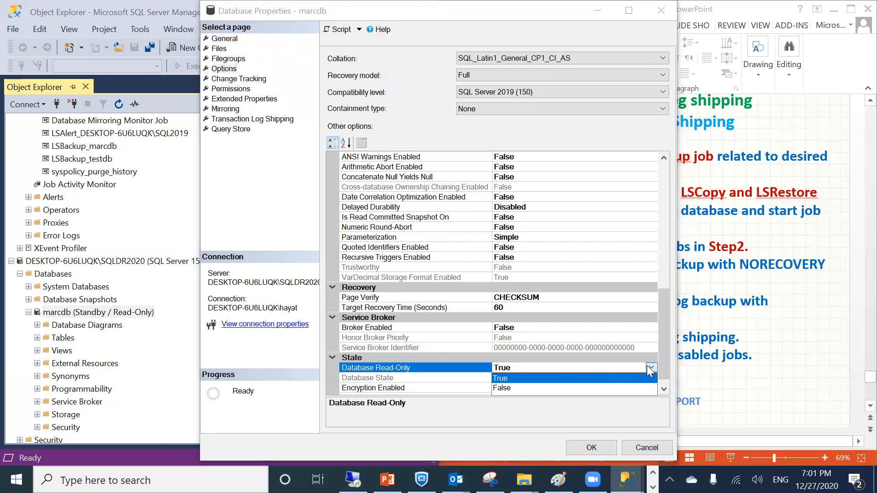
pyautogui.click(513, 387)
pyautogui.click(590, 447)
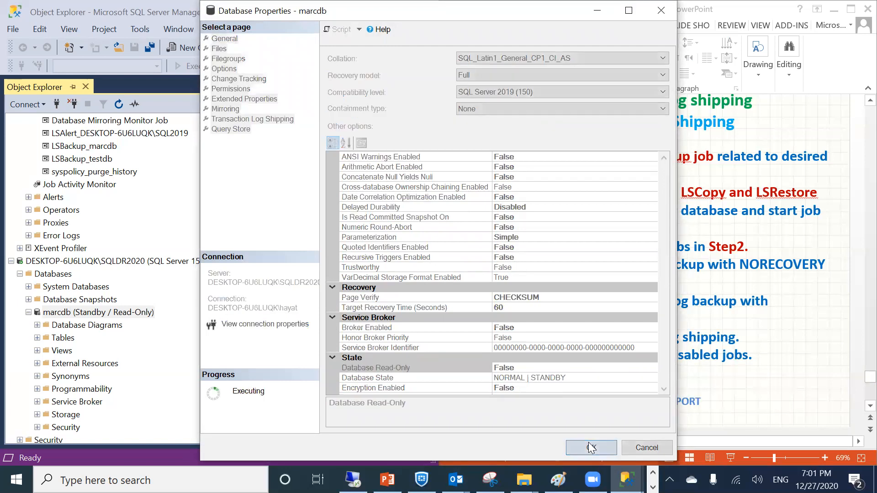
pyautogui.click(550, 260)
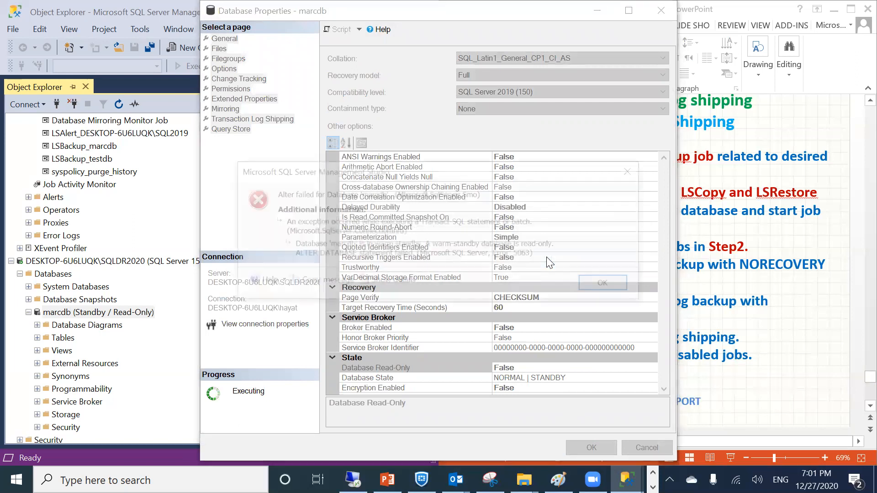
pyautogui.click(595, 282)
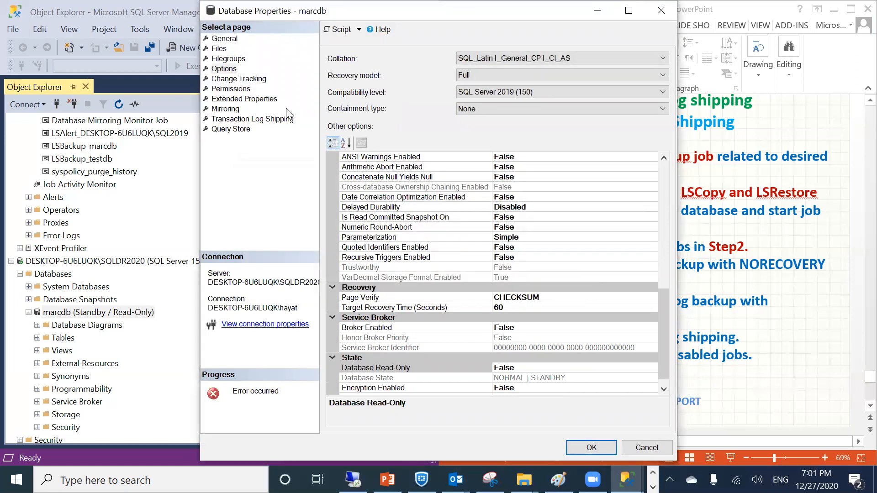
# Browse the General, Mirroring, Log Shipping, Filegroups and Files pages, then cancel and collapse marcdb
pyautogui.click(221, 39)
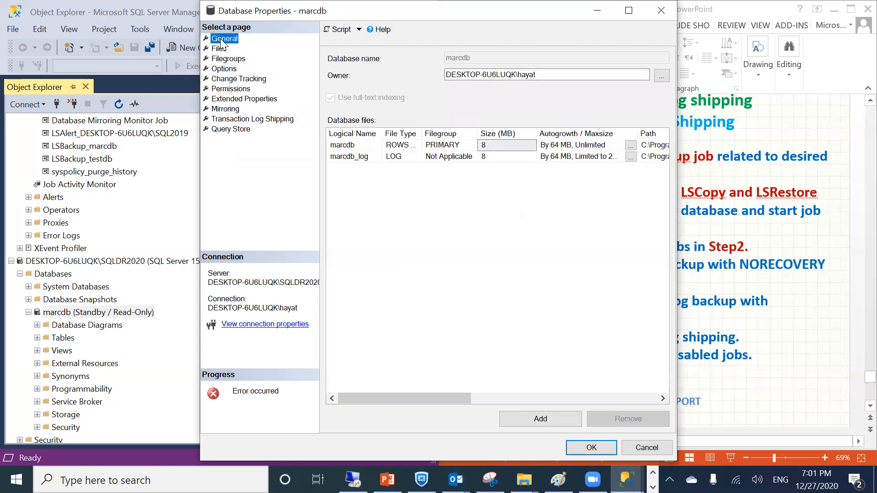
pyautogui.click(226, 110)
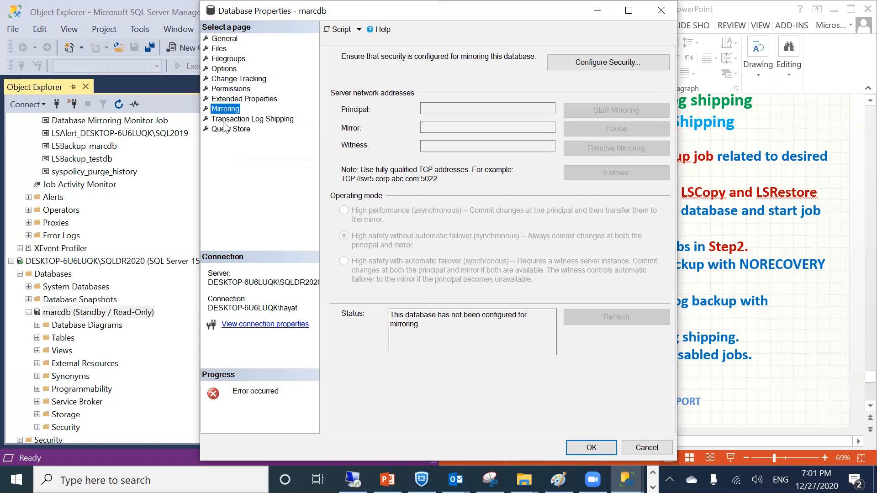
pyautogui.click(226, 120)
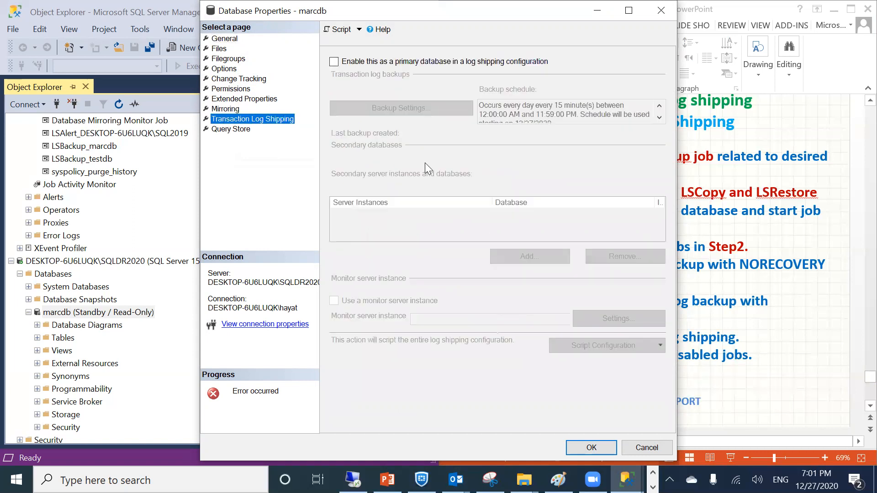
pyautogui.click(219, 58)
pyautogui.click(220, 48)
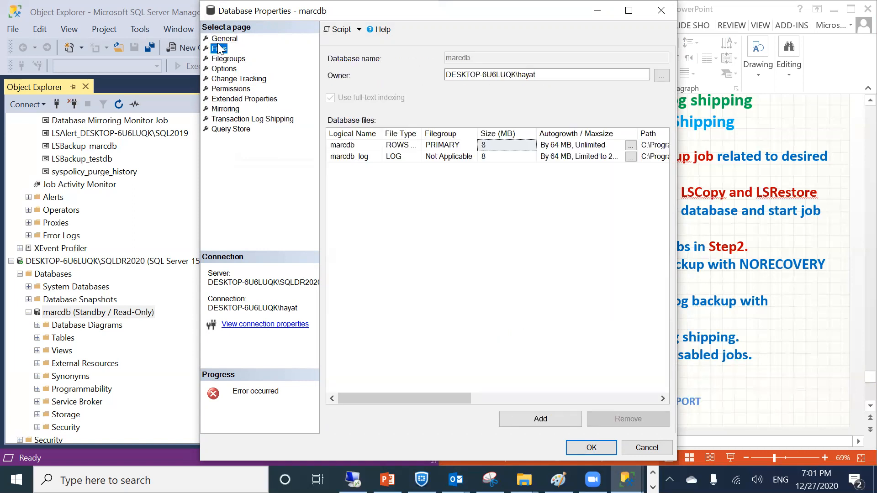
pyautogui.click(645, 448)
pyautogui.click(28, 312)
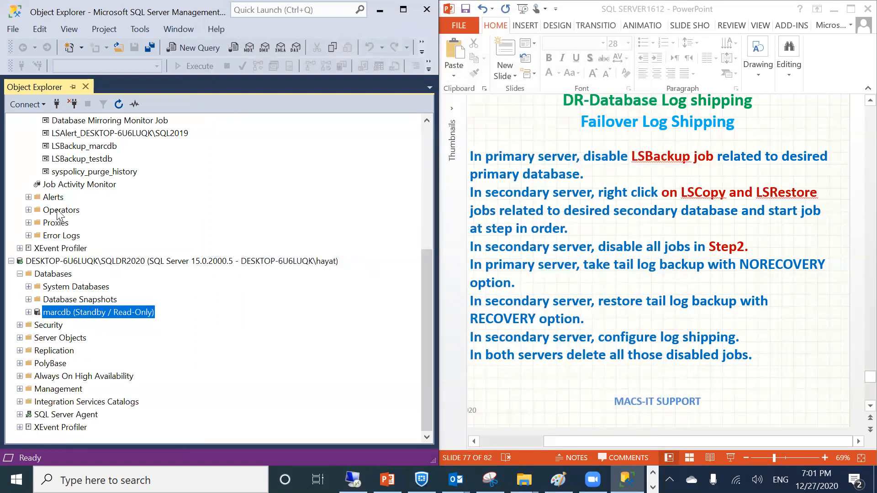
# Collapse the SQL2019 Databases folder and server node, then maximize the PowerPoint window
pyautogui.scroll(3, 64, 235)
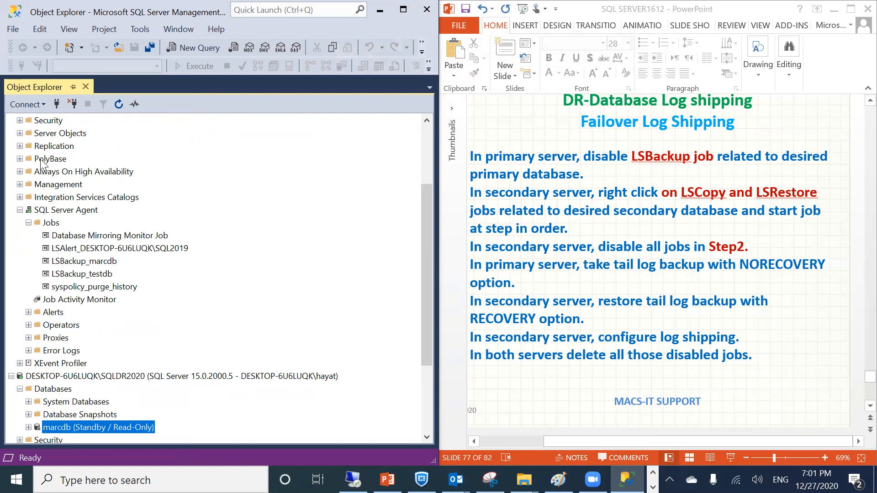
pyautogui.scroll(-2, 139, 274)
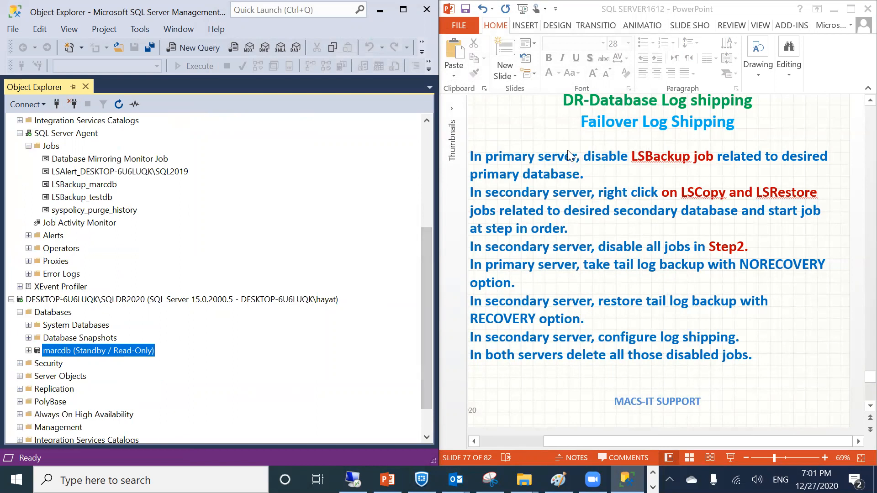
pyautogui.click(507, 161)
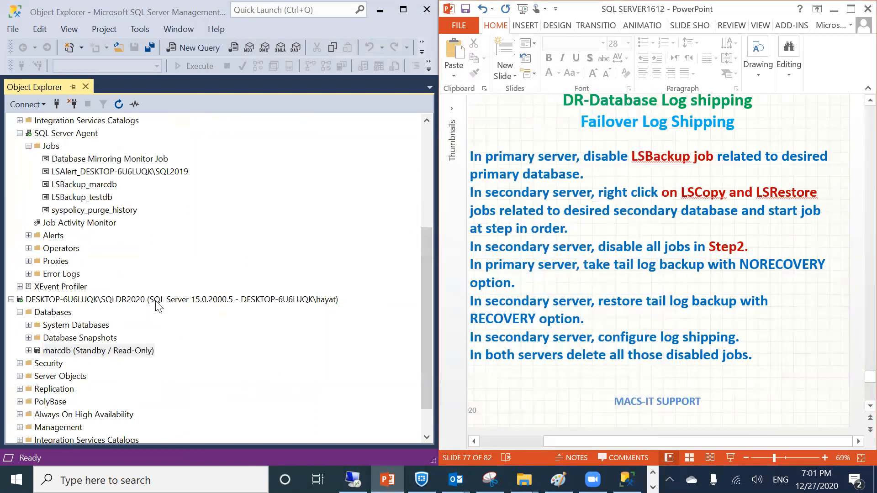
pyautogui.click(165, 241)
pyautogui.scroll(-1, 165, 241)
pyautogui.scroll(4, 117, 150)
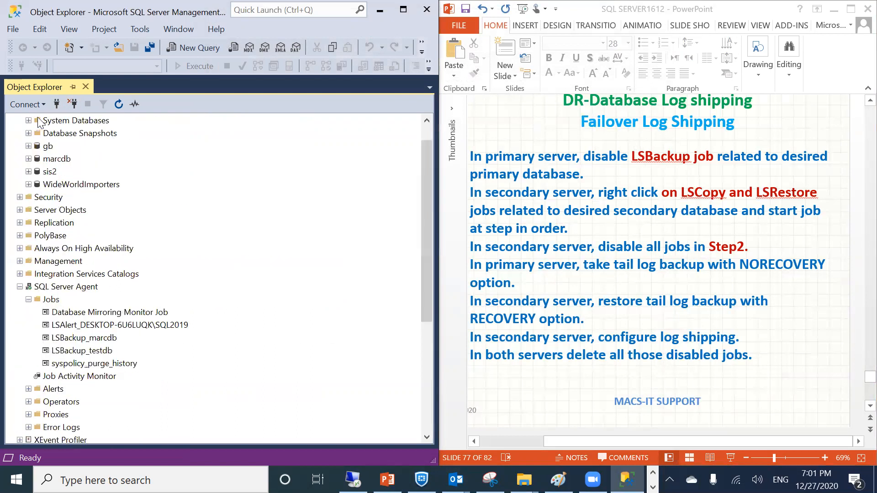
pyautogui.click(20, 134)
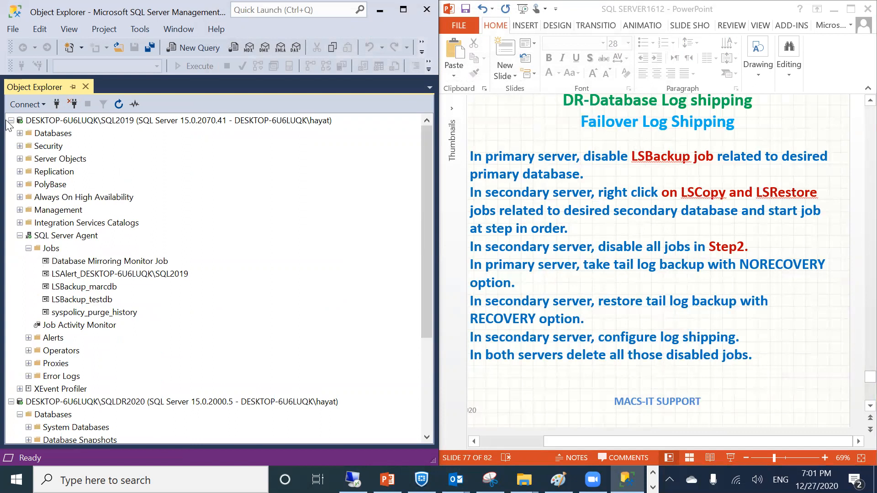
pyautogui.click(11, 120)
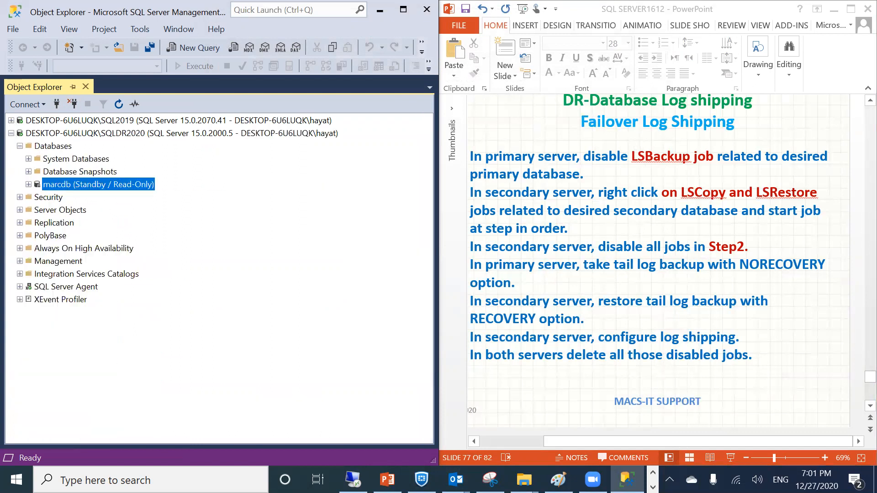
pyautogui.click(657, 283)
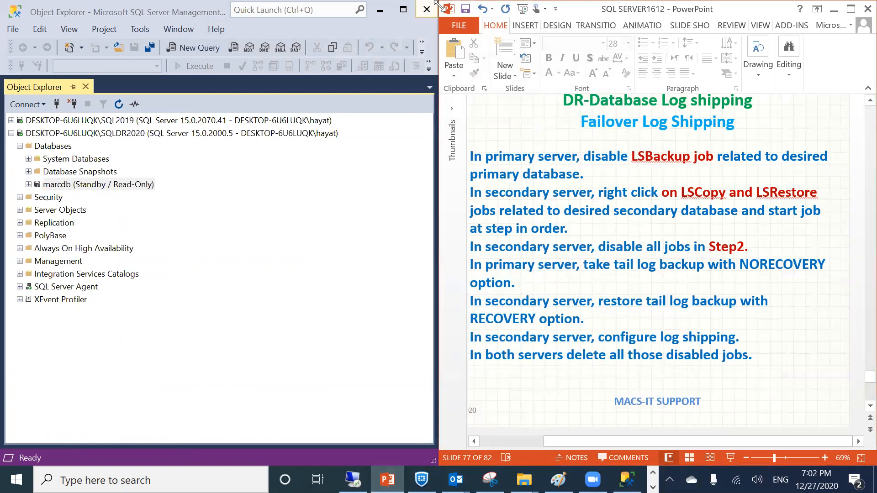
pyautogui.doubleClick(607, 9)
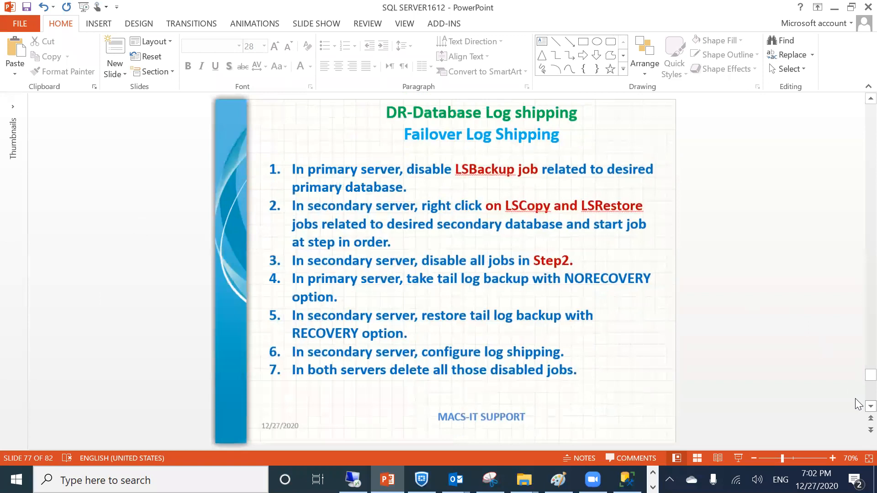
# Advance the presentation from slide 77 to slide 78, the Log shipping DEMO slide
pyautogui.scroll(-1, 858, 392)
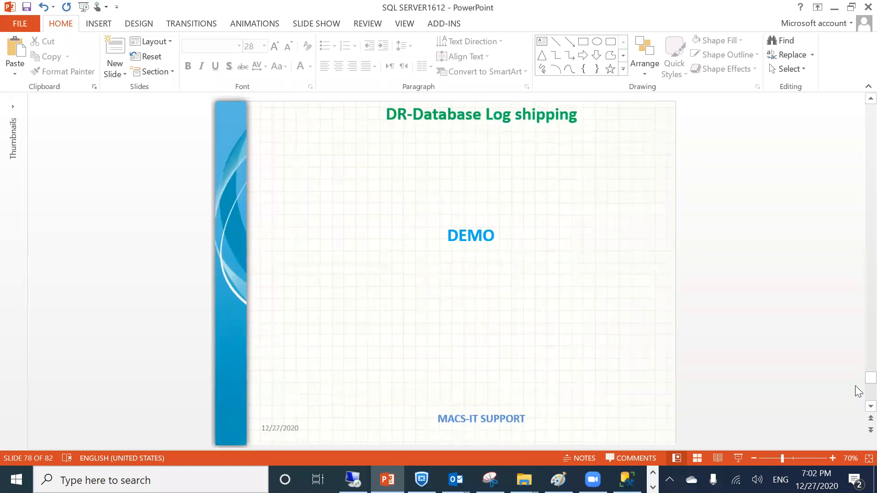
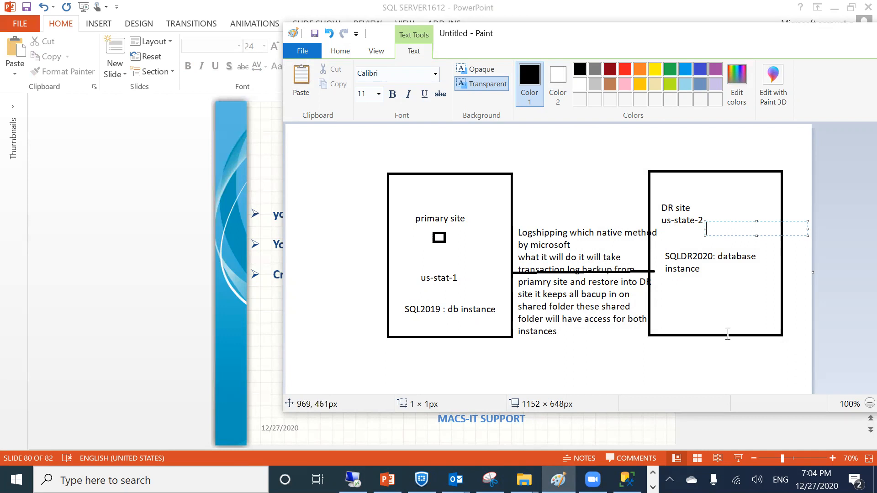
# Discard the empty Paint text box and return to the 'DR-Database Mirroring – Requirements' slide
pyautogui.click(704, 287)
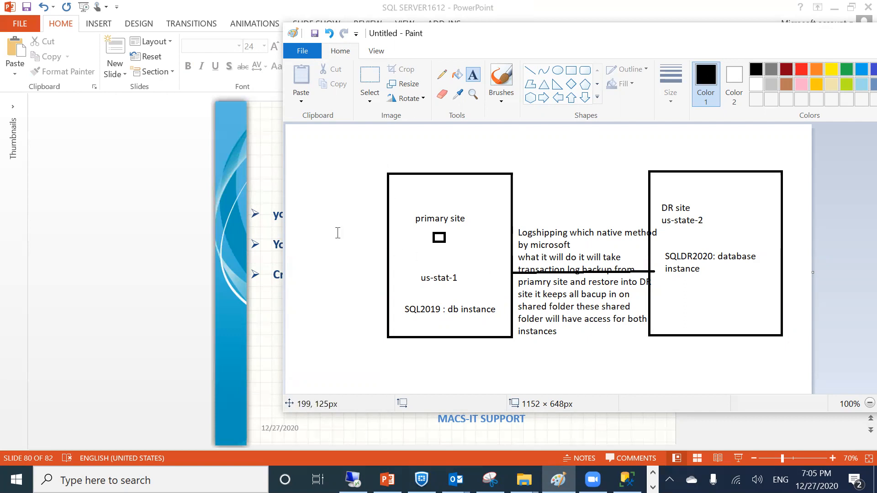
pyautogui.click(261, 316)
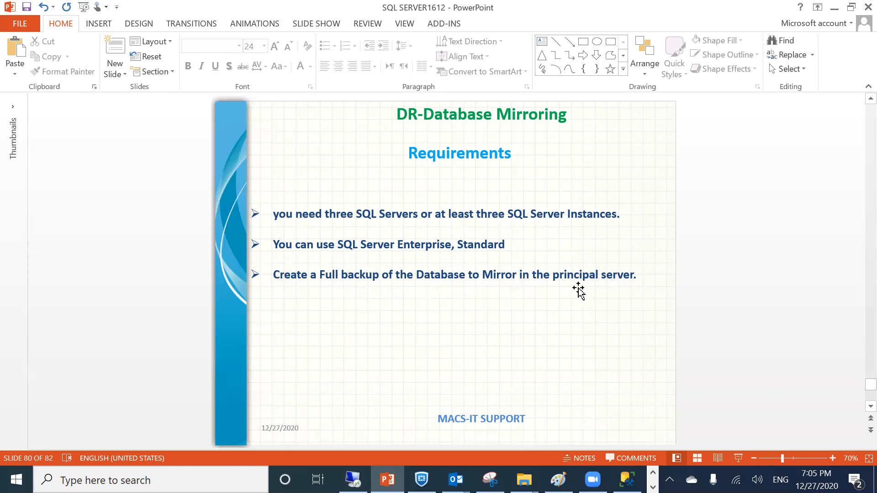
# Move to the final DEMO slide (82 of 82) and bring Management Studio forward
pyautogui.scroll(-1, 461, 308)
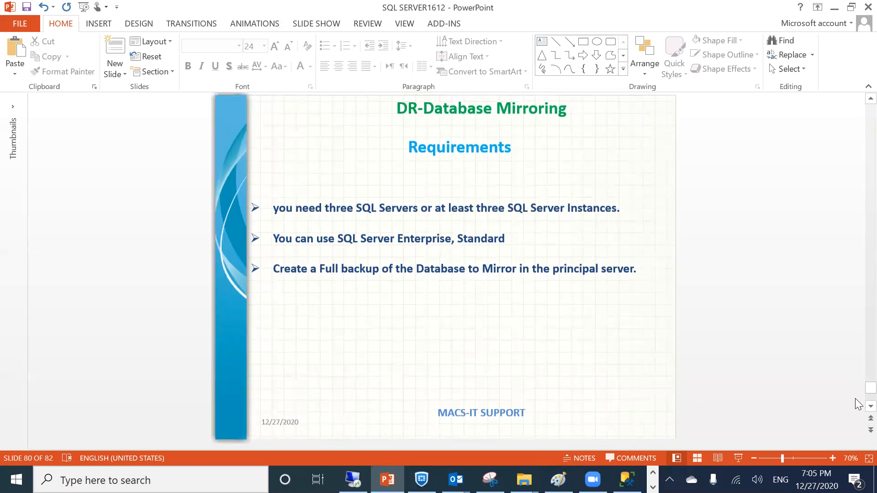
pyautogui.scroll(-5, 857, 406)
pyautogui.scroll(1, 521, 304)
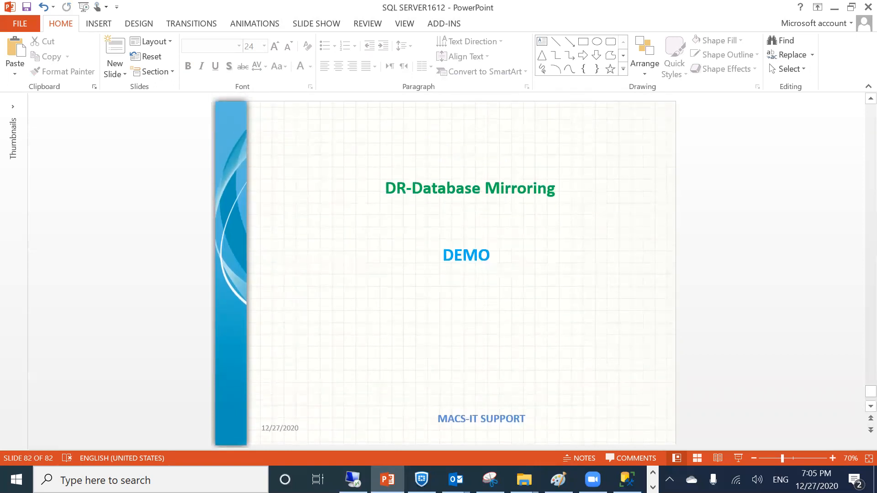
pyautogui.click(627, 479)
# Maximize Management Studio and expand the SQL2019 server to its Databases folder
pyautogui.doubleClick(159, 11)
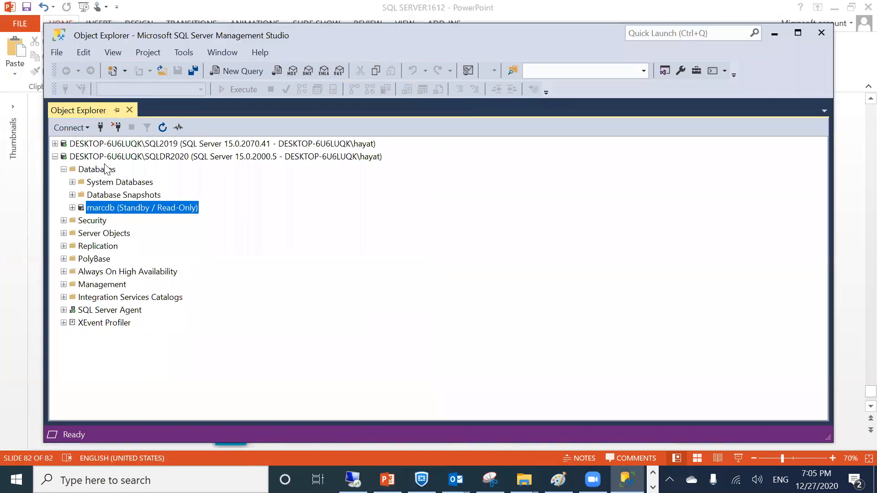
pyautogui.click(54, 143)
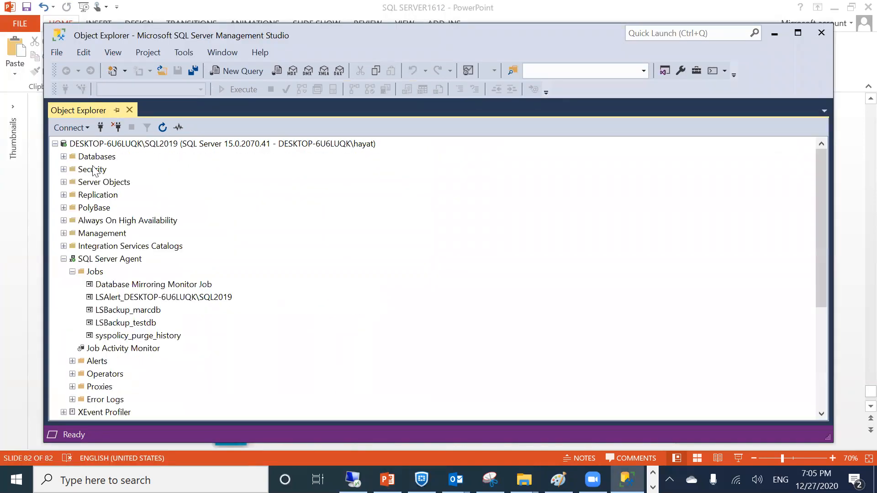
pyautogui.rightClick(95, 143)
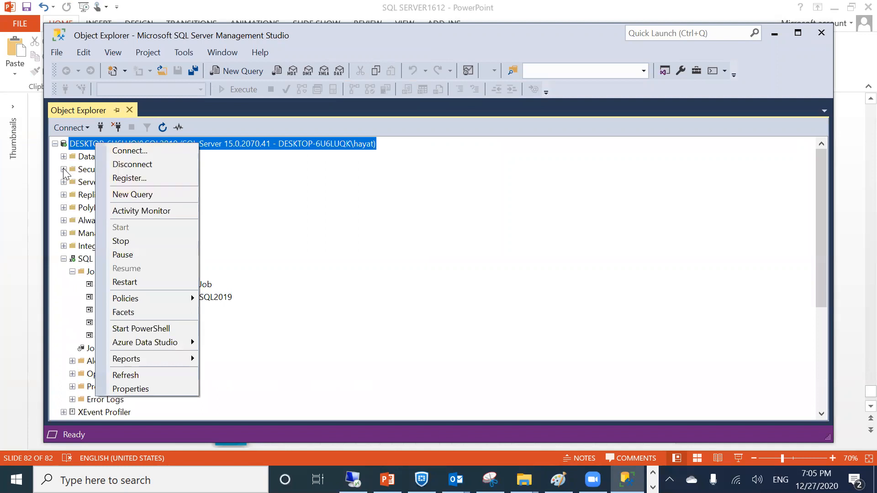
pyautogui.click(87, 158)
pyautogui.rightClick(87, 158)
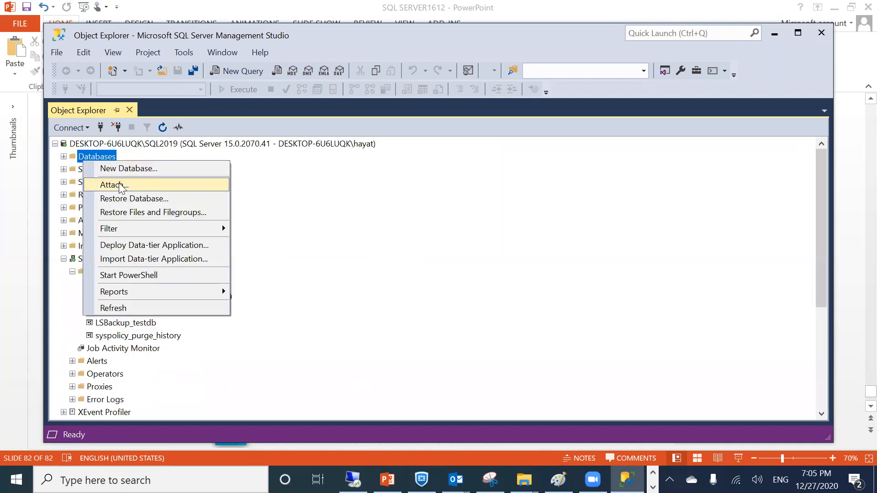
# Create database stdb with only its default stdb and stdb_log files
pyautogui.click(121, 168)
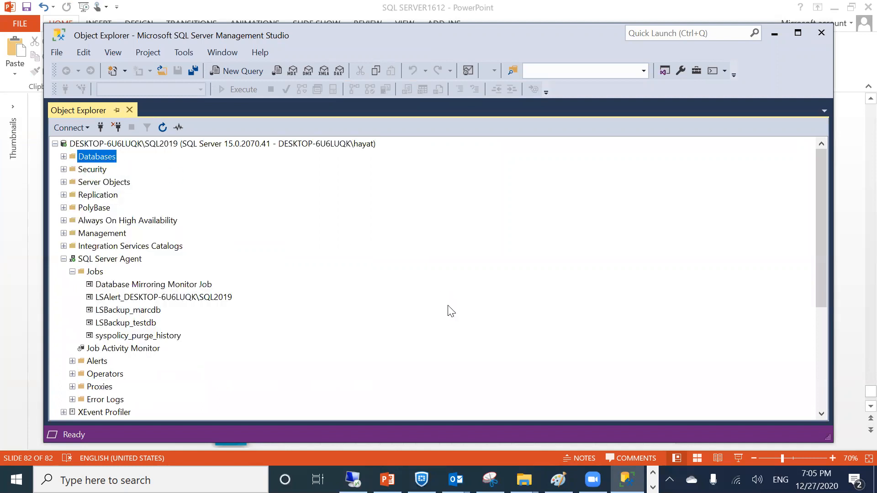
pyautogui.write('st')
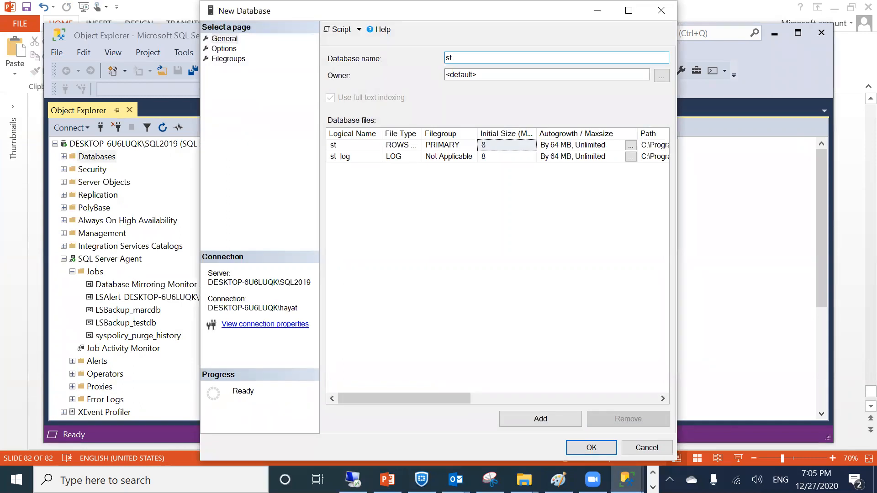
pyautogui.write('ephen')
pyautogui.press('BackSpace')
pyautogui.press('BackSpace')
pyautogui.press('BackSpace')
pyautogui.press('BackSpace')
pyautogui.press('BackSpace')
pyautogui.write('db')
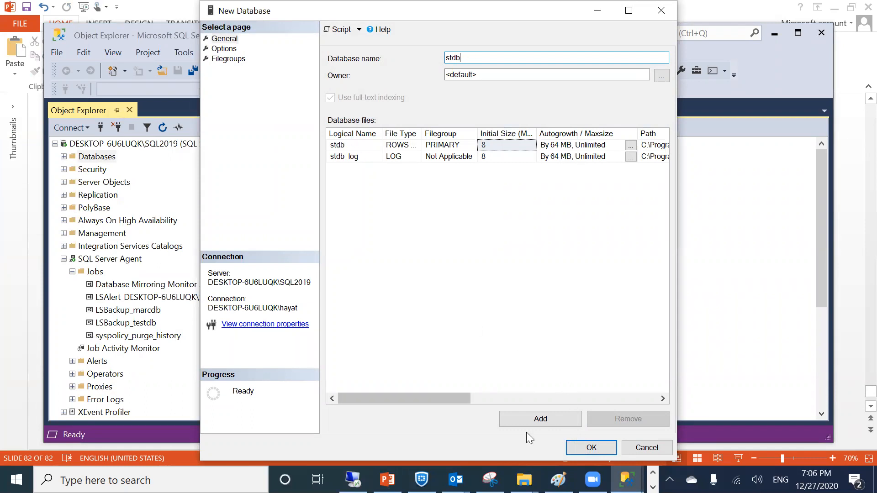
pyautogui.click(530, 423)
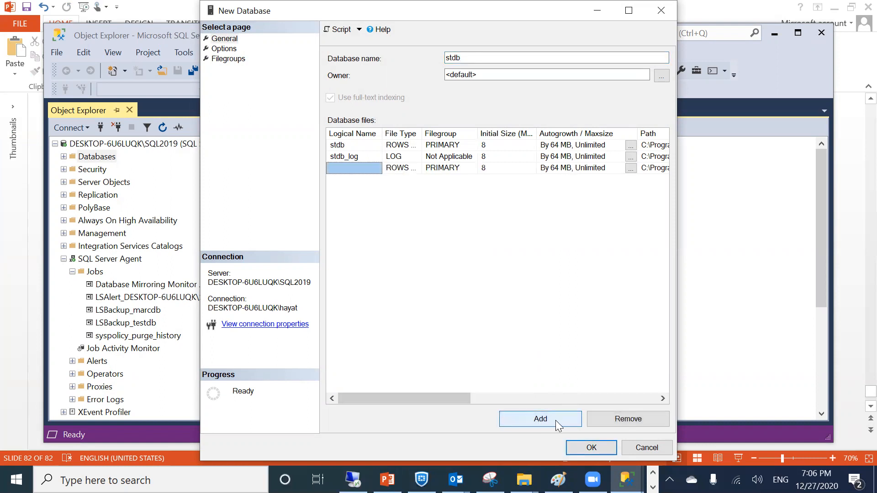
pyautogui.click(627, 418)
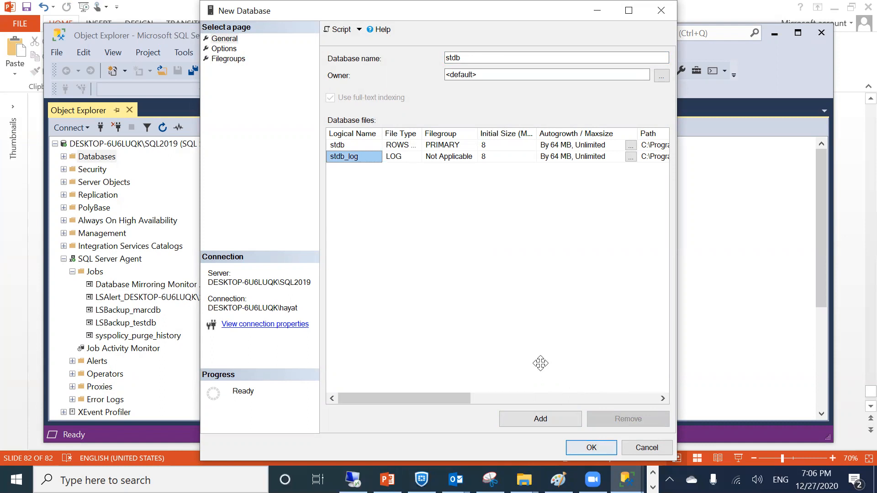
pyautogui.moveTo(540, 363); pyautogui.dragTo(454, 7)
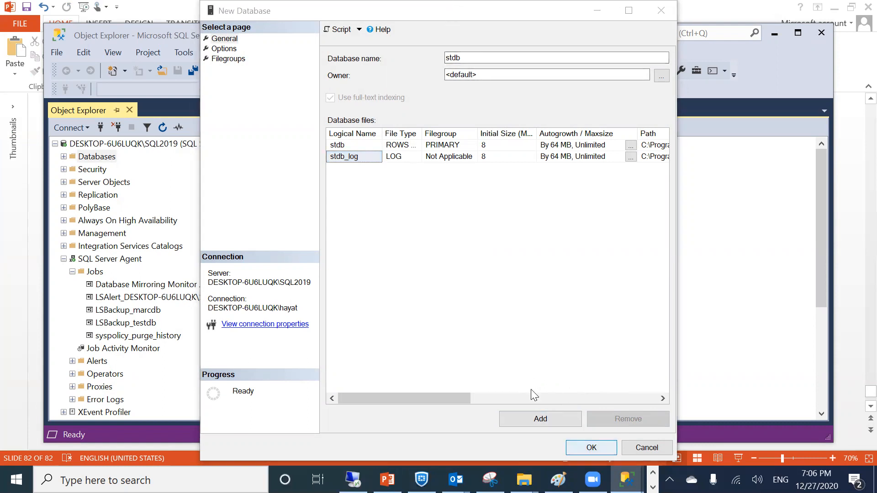
pyautogui.press('Return')
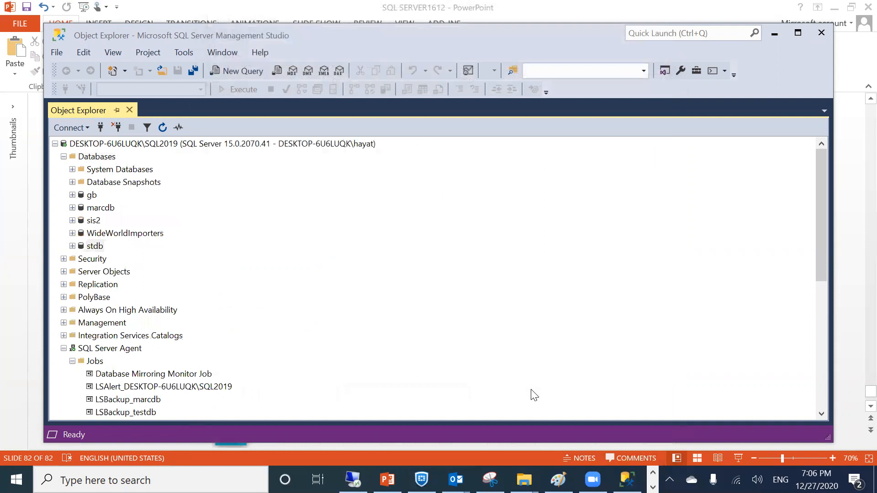
# Select the new stdb database and collapse SQL Server Agent to reveal SQLDR2020
pyautogui.click(69, 248)
pyautogui.click(72, 246)
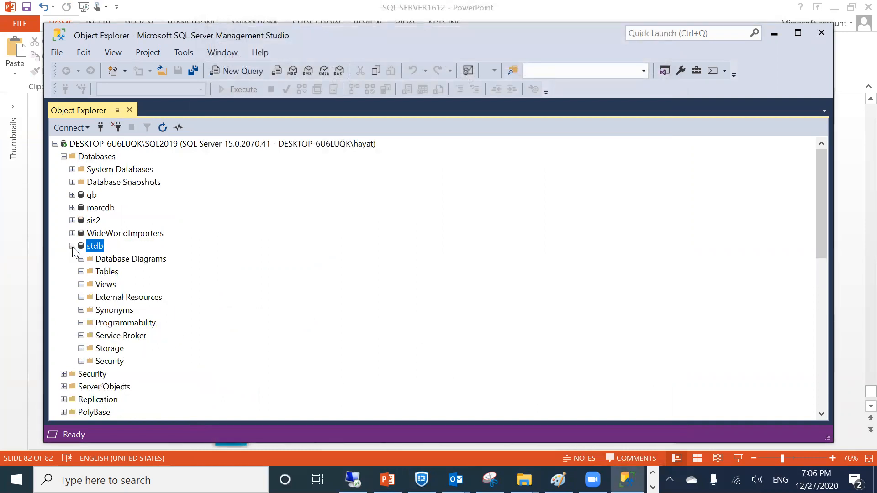
pyautogui.click(72, 246)
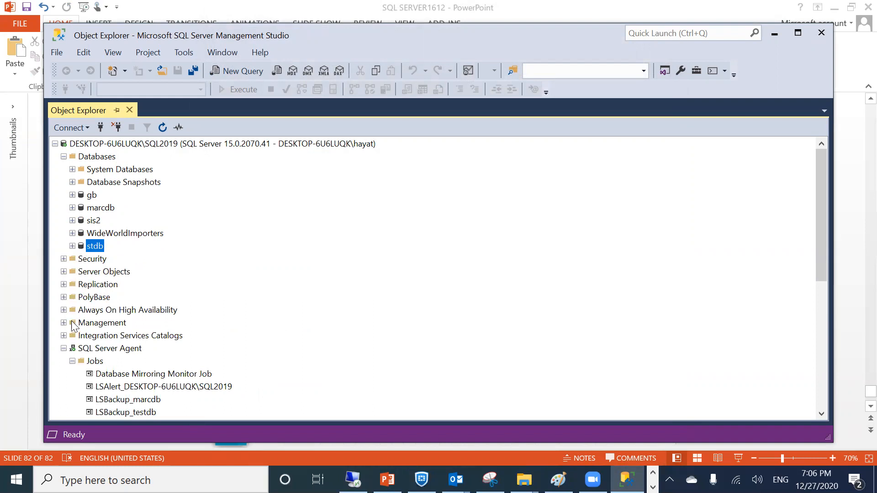
pyautogui.click(64, 348)
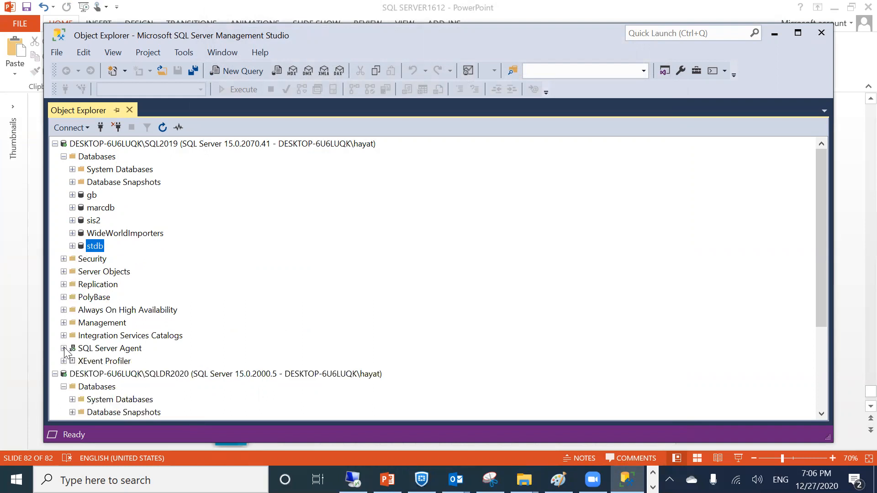
# Back up stdb in full to c:\sqllog\stdb.bak, replacing the default destination
pyautogui.rightClick(89, 249)
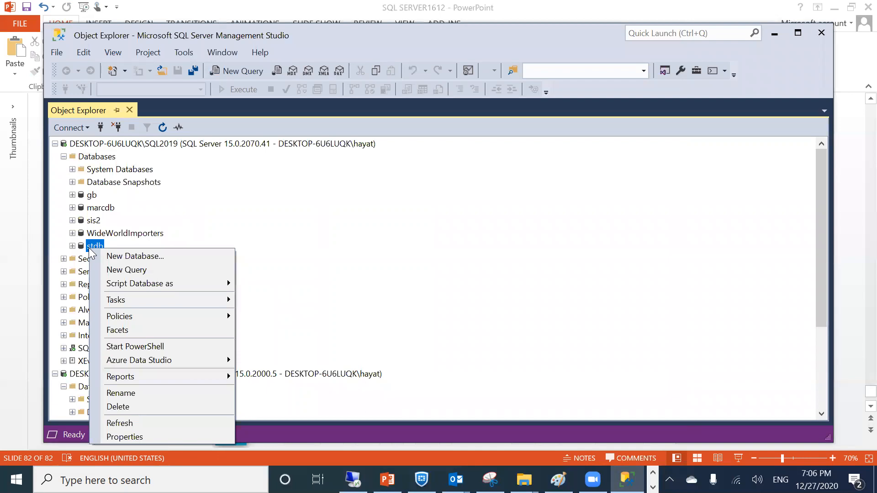
pyautogui.moveTo(130, 299)
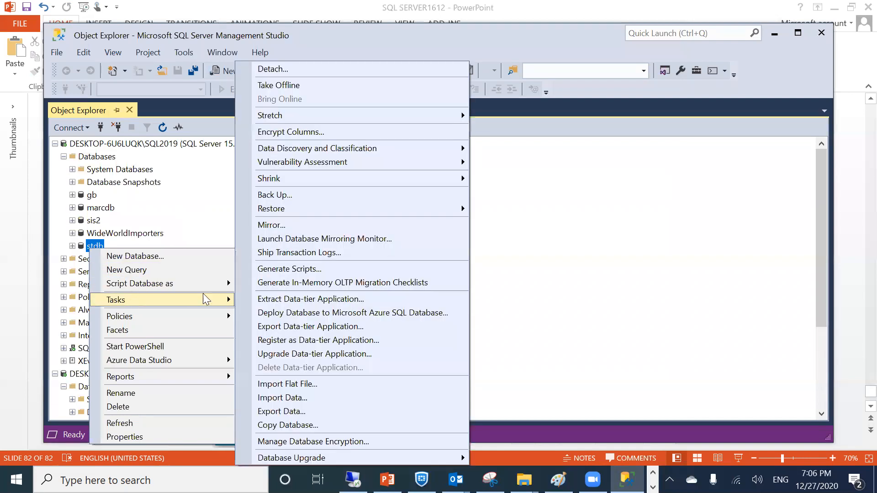
pyautogui.click(325, 201)
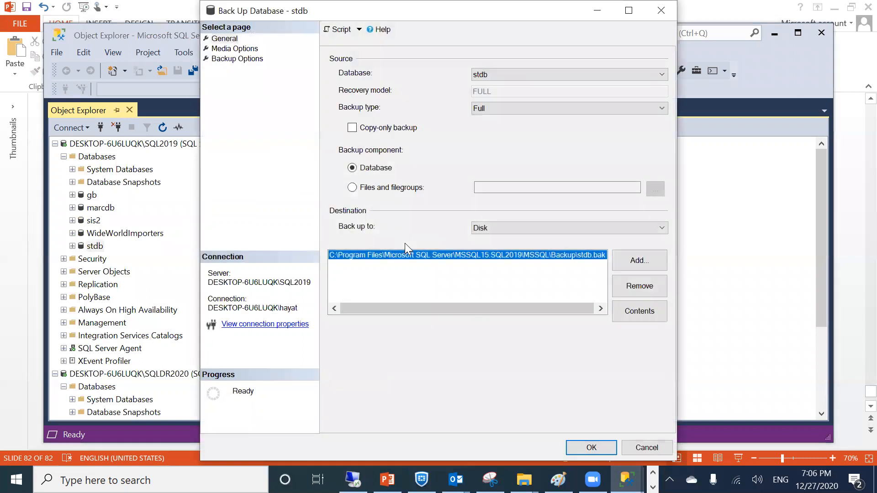
pyautogui.click(635, 286)
pyautogui.click(633, 259)
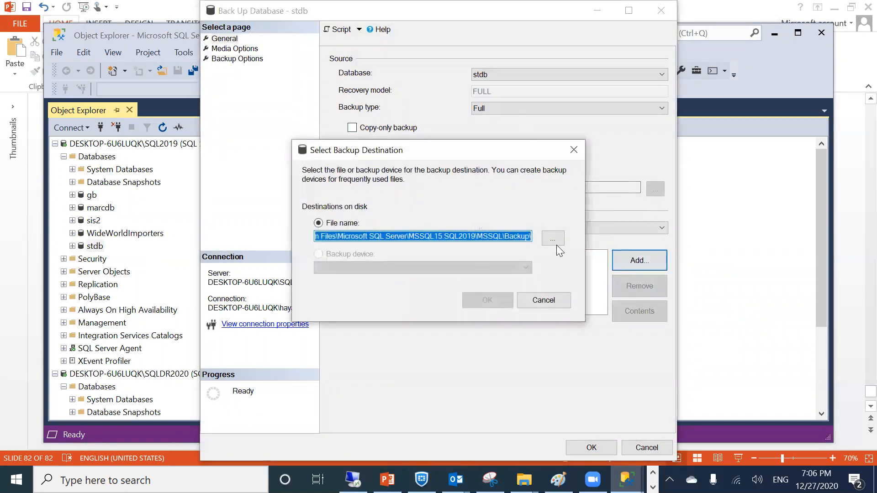
pyautogui.write('c:\\sqllog')
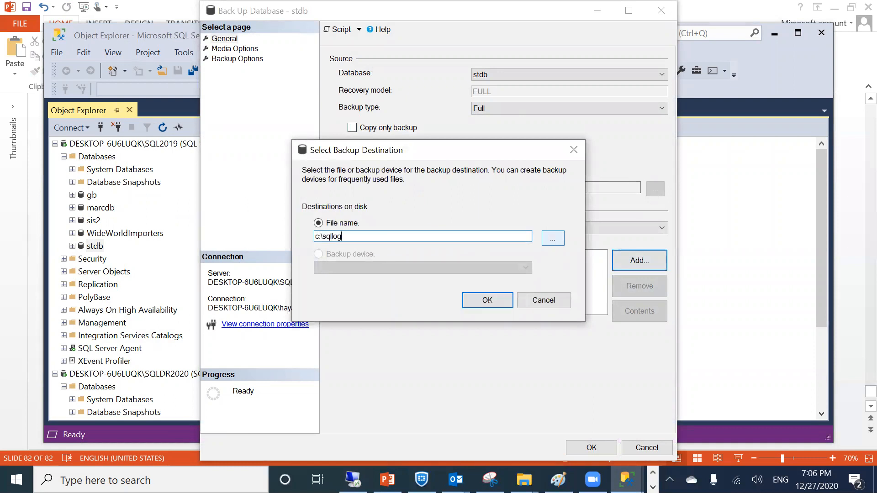
pyautogui.write('\\stdb.bak')
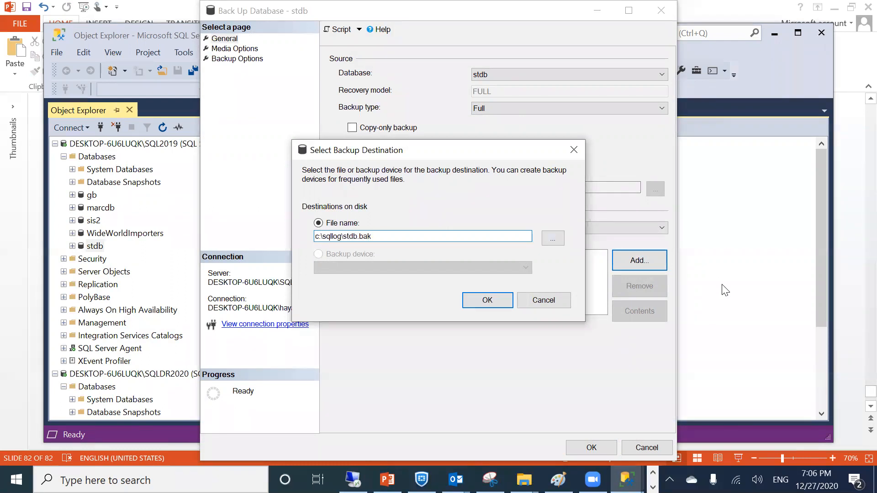
pyautogui.click(496, 301)
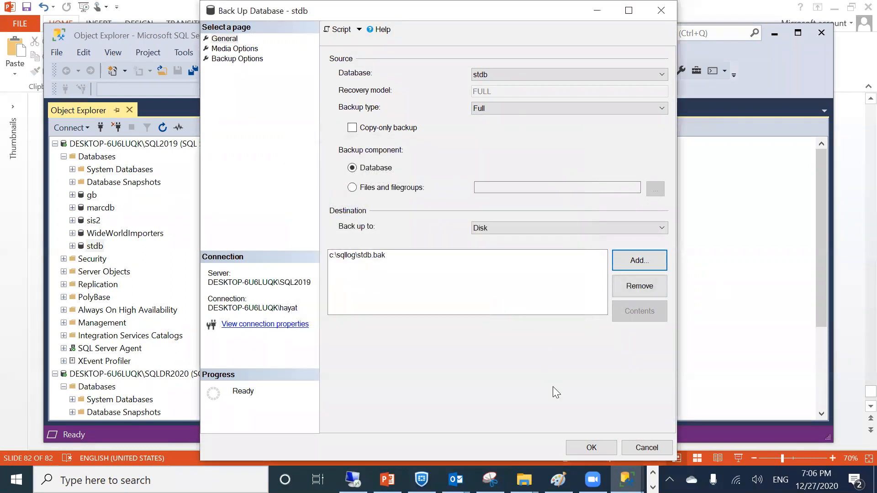
pyautogui.click(591, 448)
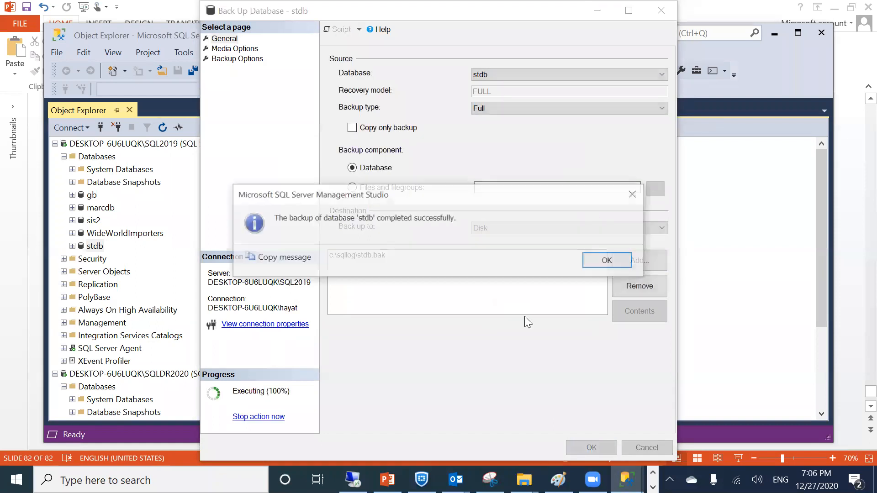
pyautogui.click(592, 259)
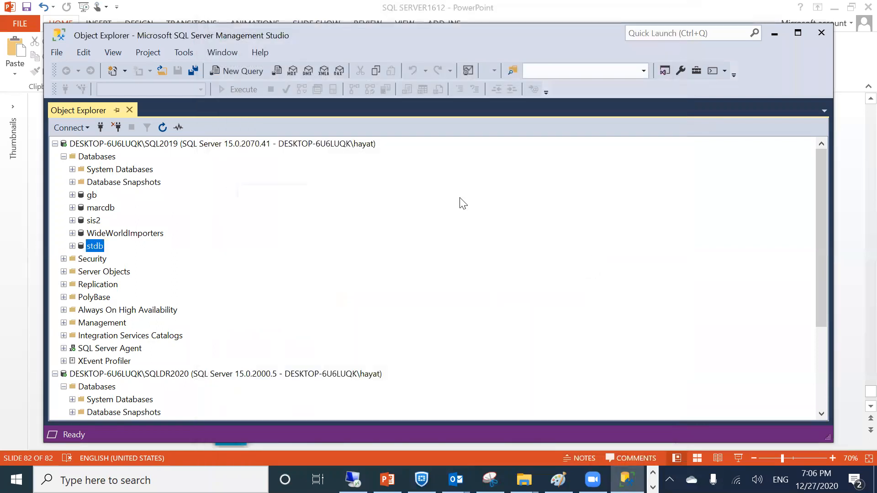
# Set the stdb backup type to Transaction Log and drop the stdb.bak destination
pyautogui.rightClick(99, 245)
pyautogui.moveTo(138, 293)
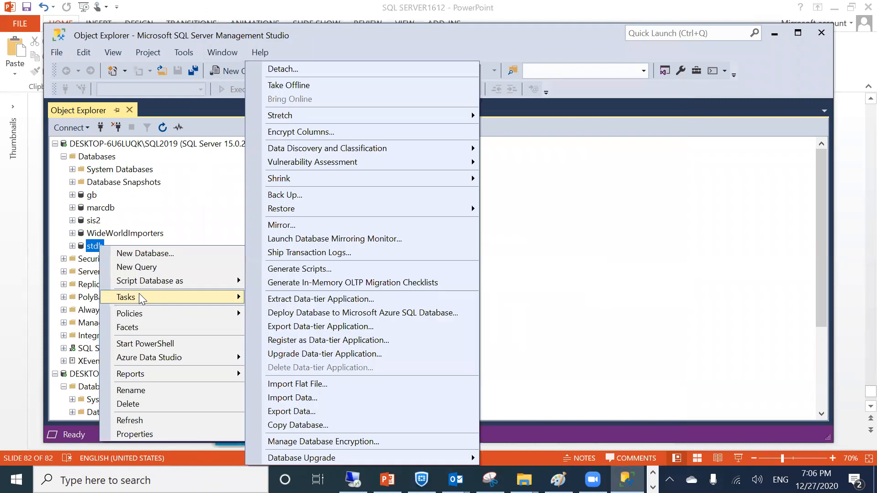
pyautogui.click(312, 193)
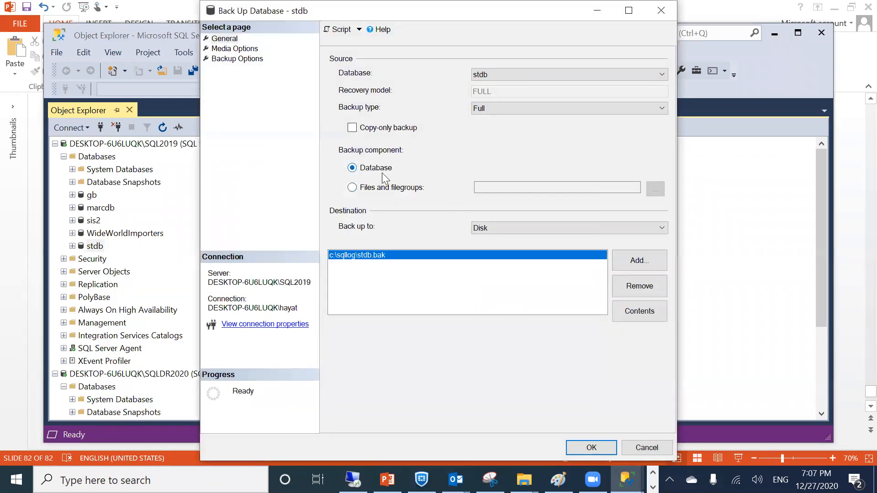
pyautogui.click(489, 110)
pyautogui.click(481, 134)
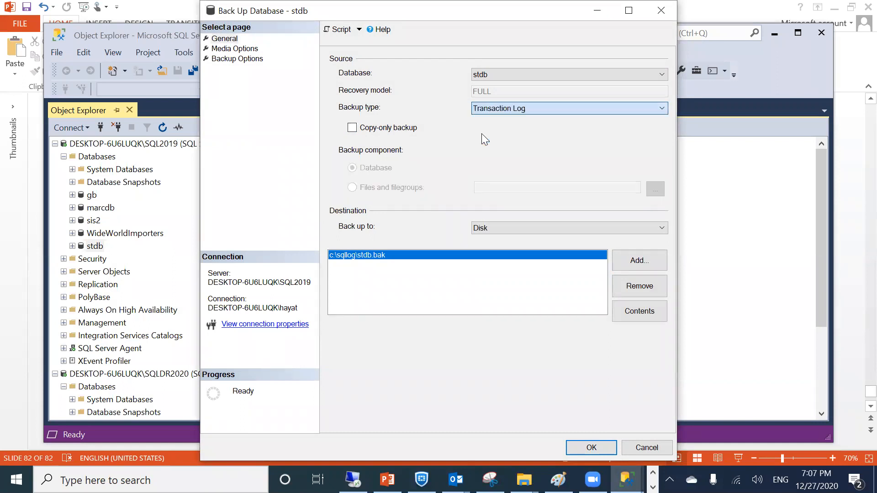
pyautogui.click(639, 286)
pyautogui.click(637, 261)
# Write the log backup to C:\sqllog\stdb.trn and run it successfully
pyautogui.click(553, 238)
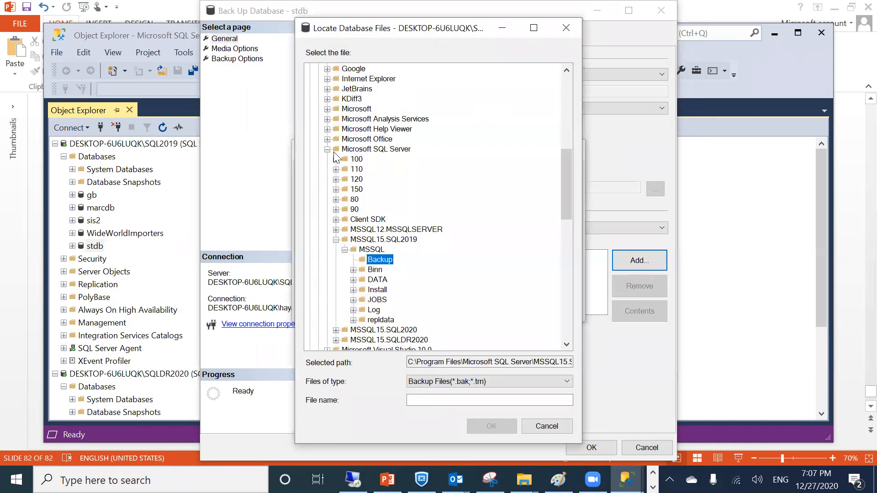
pyautogui.click(327, 150)
pyautogui.scroll(-3, 363, 340)
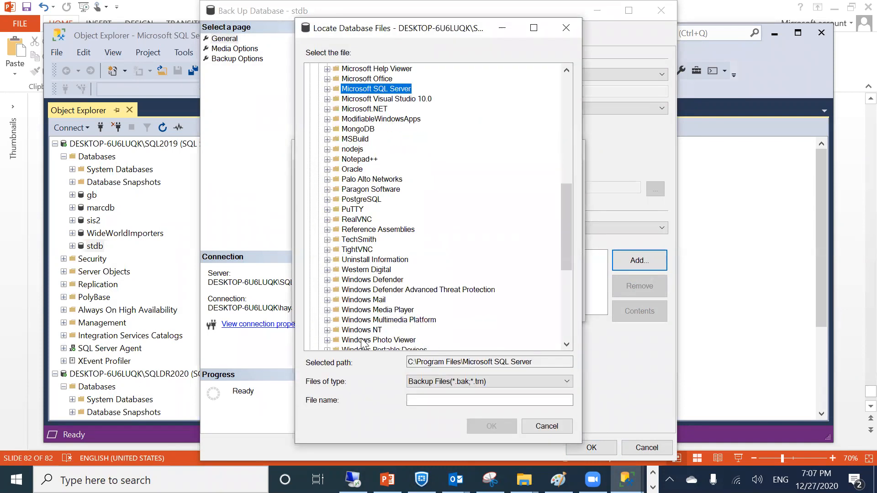
pyautogui.scroll(-5, 368, 311)
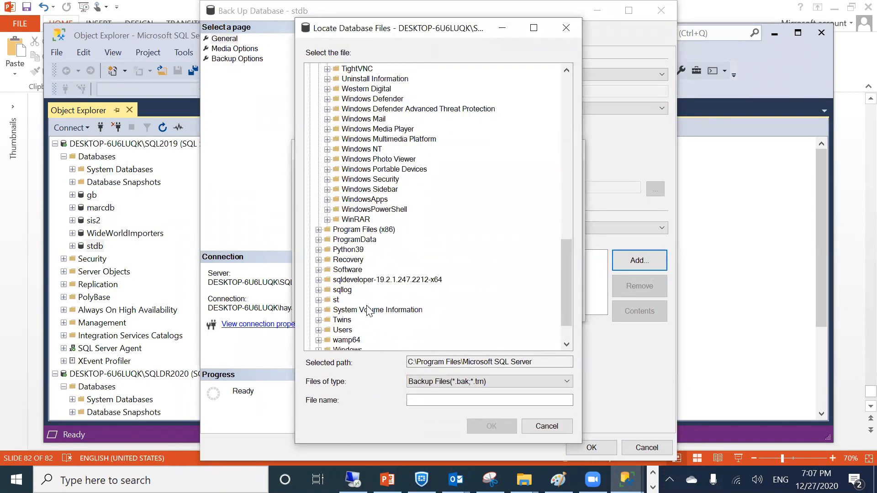
pyautogui.scroll(-2, 347, 233)
pyautogui.click(343, 250)
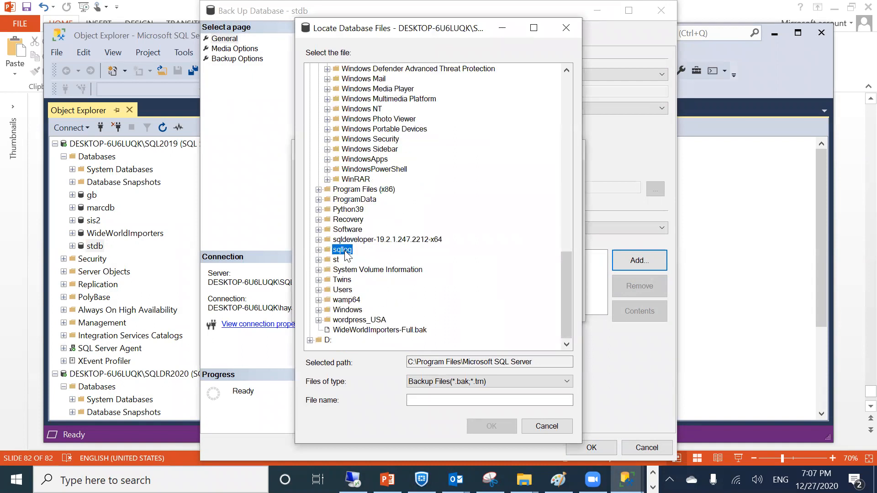
pyautogui.click(456, 394)
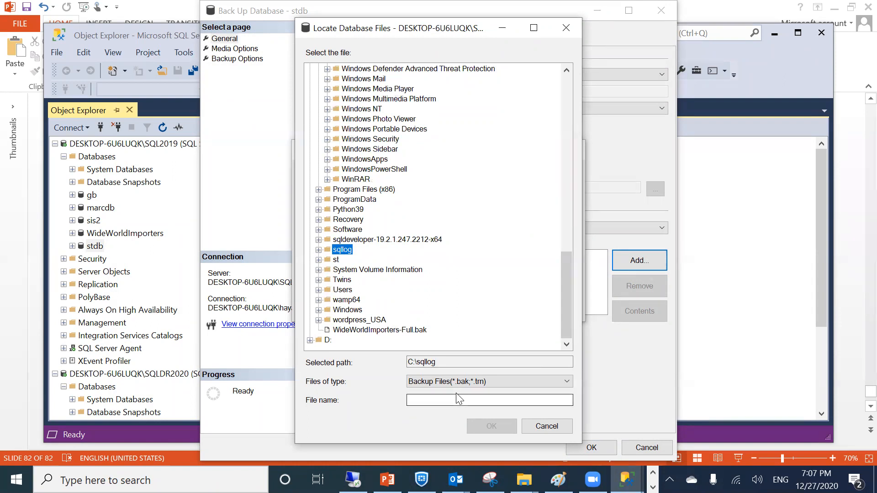
pyautogui.write('stdb')
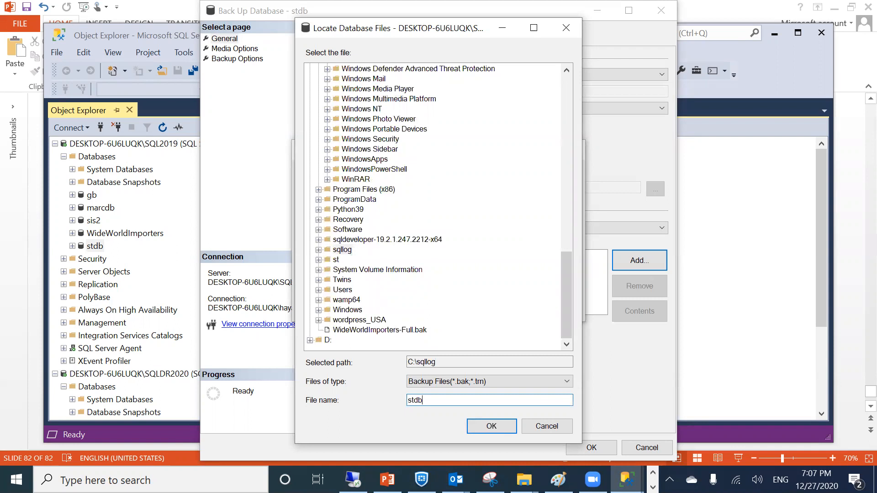
pyautogui.press('BackSpace')
pyautogui.press('BackSpace')
pyautogui.press('BackSpace')
pyautogui.press('BackSpace')
pyautogui.write('stb')
pyautogui.write('b.trn')
pyautogui.press('Return')
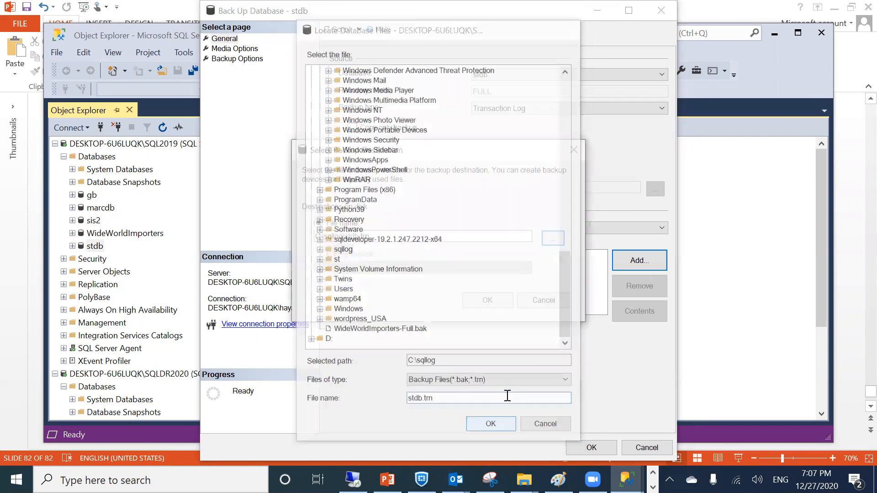
pyautogui.click(481, 300)
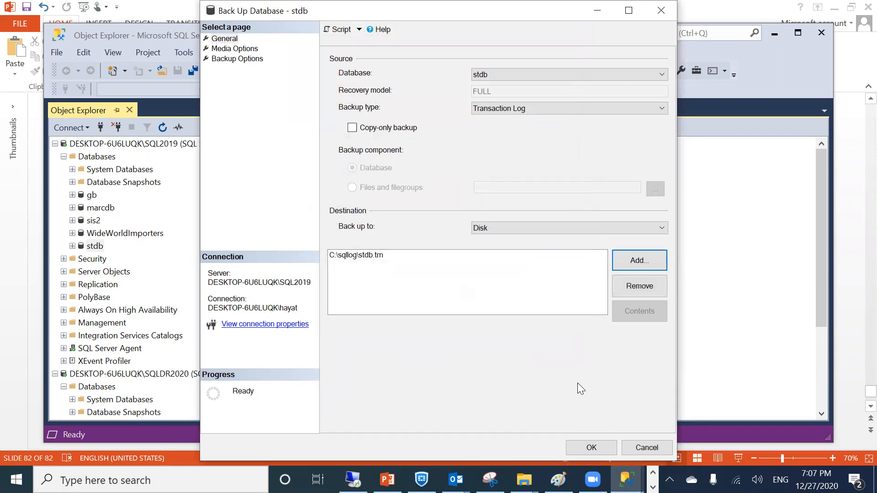
pyautogui.click(592, 447)
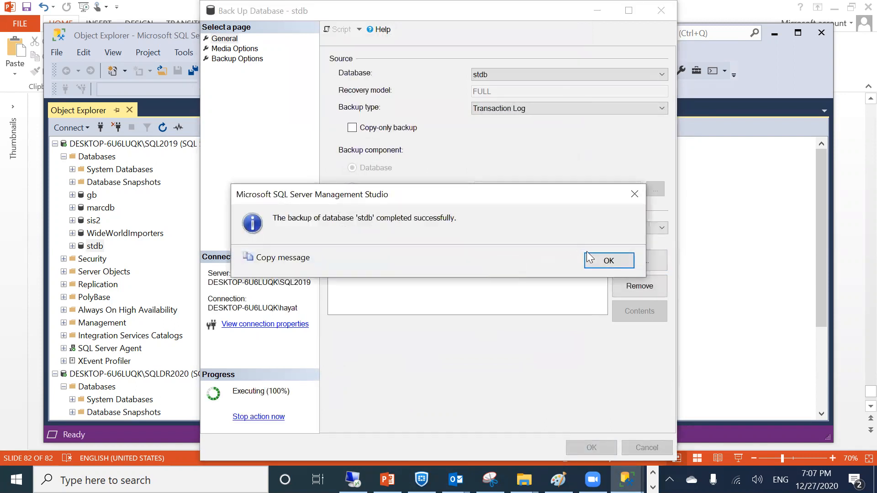
pyautogui.click(588, 256)
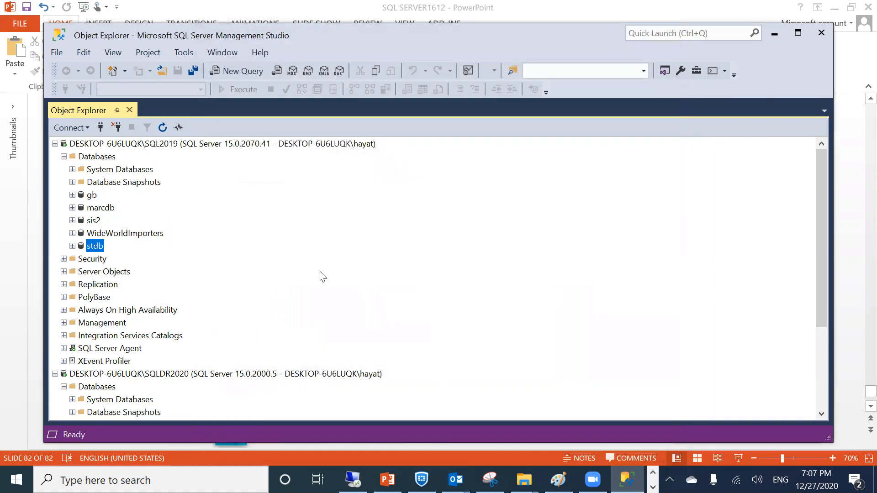
pyautogui.doubleClick(174, 32)
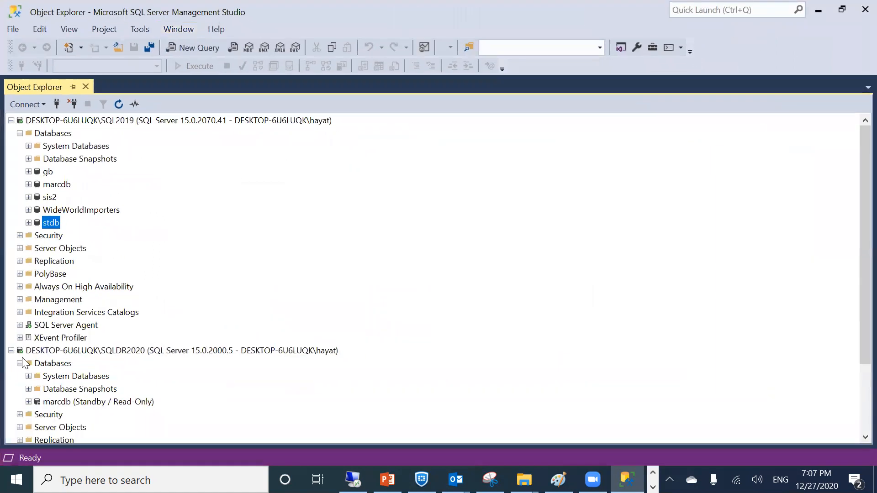
# Begin a database restore under SQLDR2020's Databases folder
pyautogui.click(11, 120)
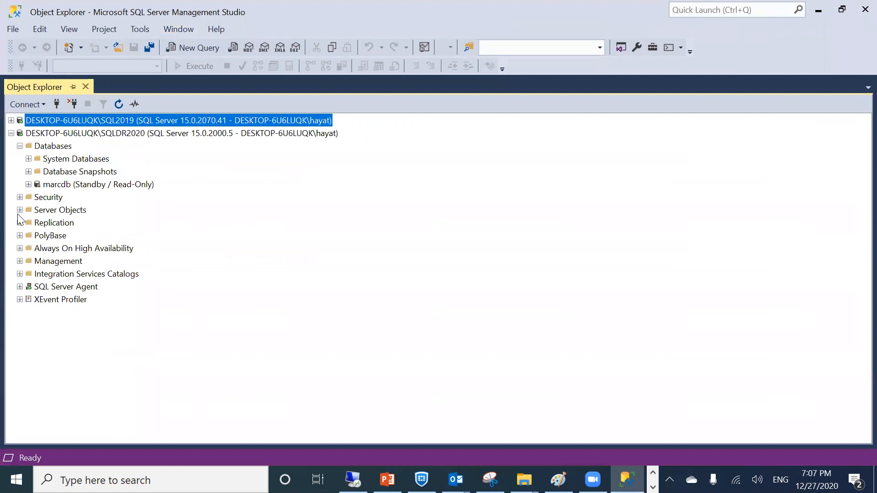
pyautogui.click(38, 134)
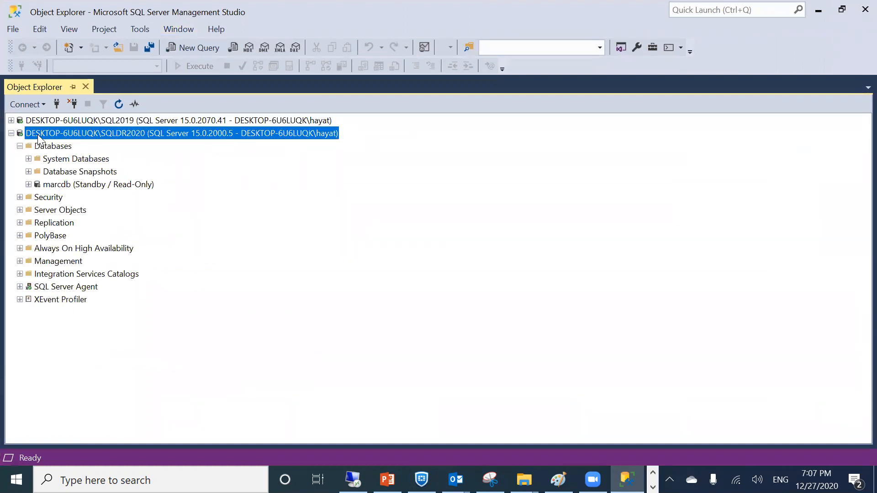
pyautogui.rightClick(37, 134)
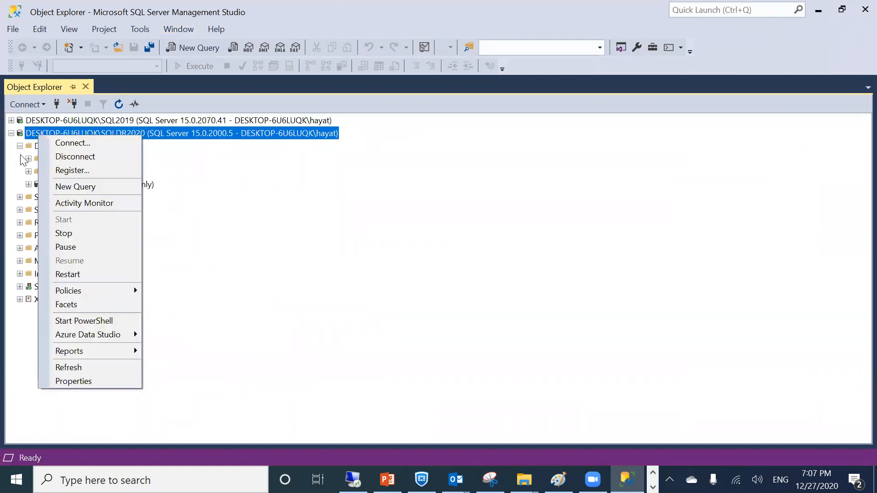
pyautogui.rightClick(34, 141)
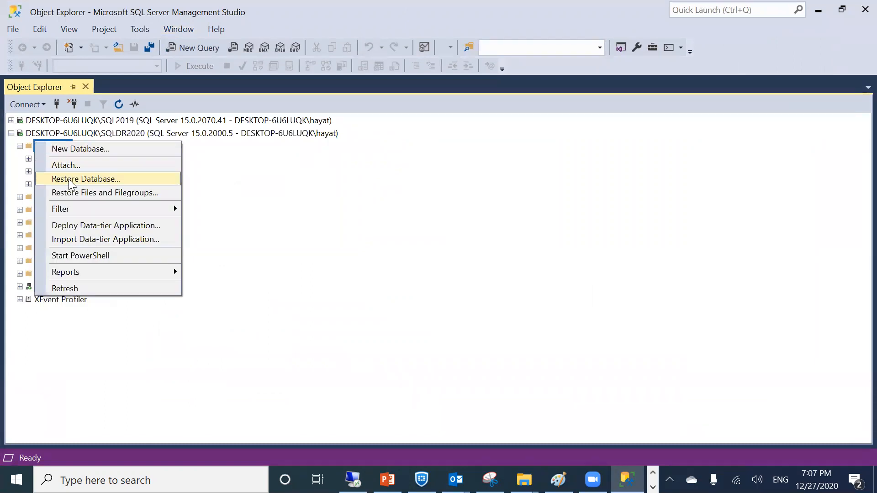
pyautogui.click(69, 178)
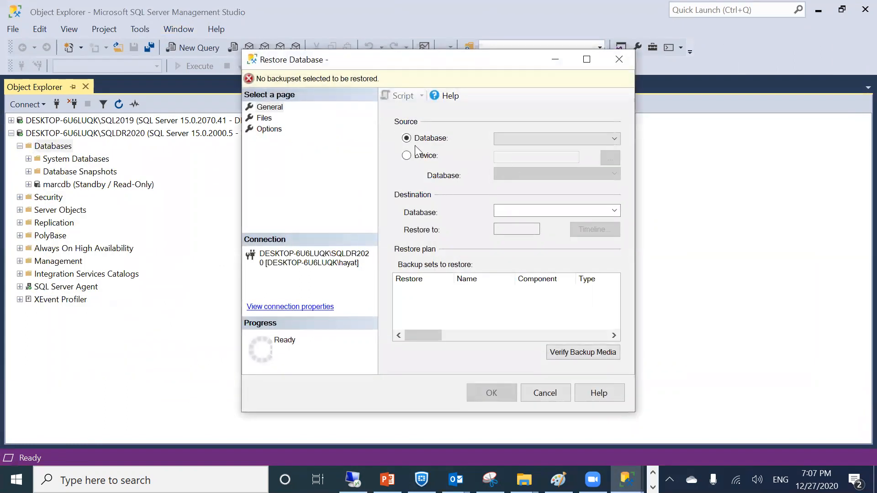
# Choose C:\sqllog\stdb.bak as the restore source device
pyautogui.click(406, 155)
pyautogui.click(611, 158)
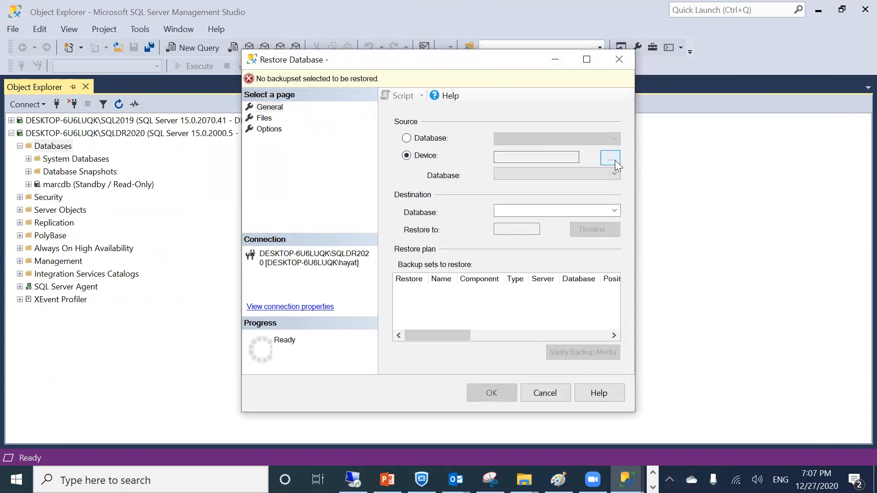
pyautogui.click(543, 201)
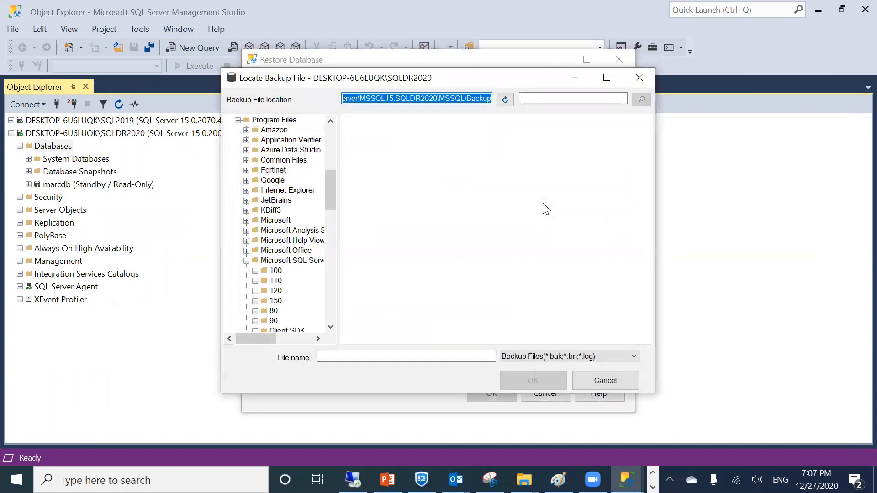
pyautogui.moveTo(334, 182); pyautogui.dragTo(331, 283)
pyautogui.click(265, 281)
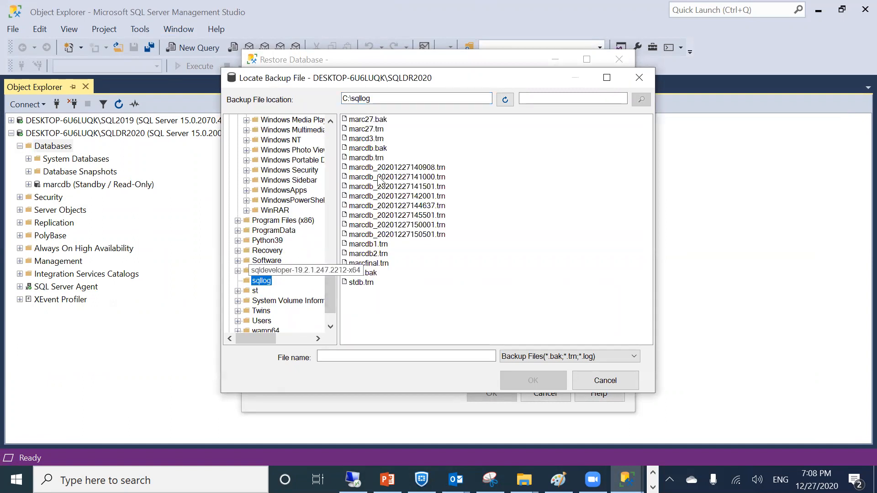
pyautogui.click(365, 273)
pyautogui.click(512, 375)
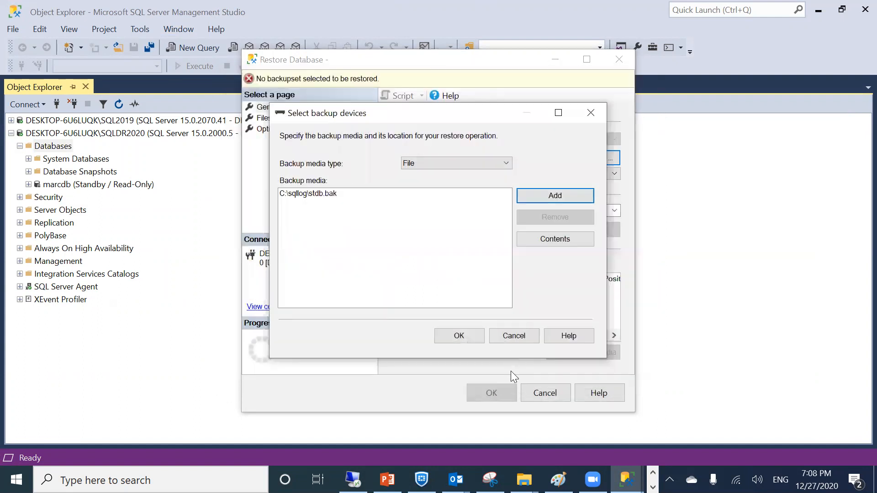
pyautogui.click(467, 339)
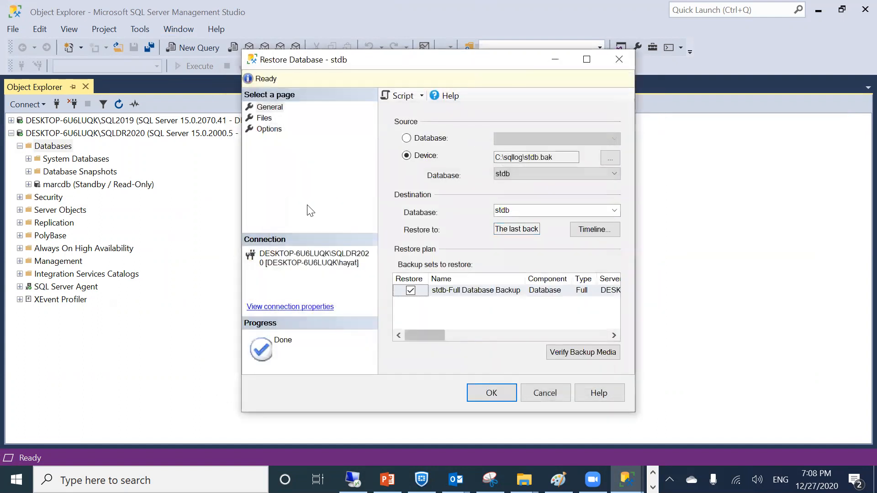
# Set the restore's recovery state to RESTORE WITH NORECOVERY
pyautogui.click(262, 132)
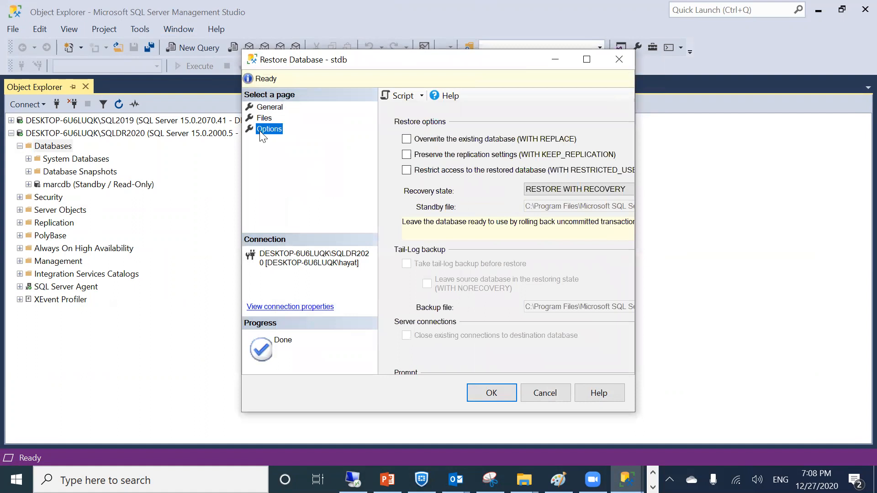
pyautogui.click(569, 190)
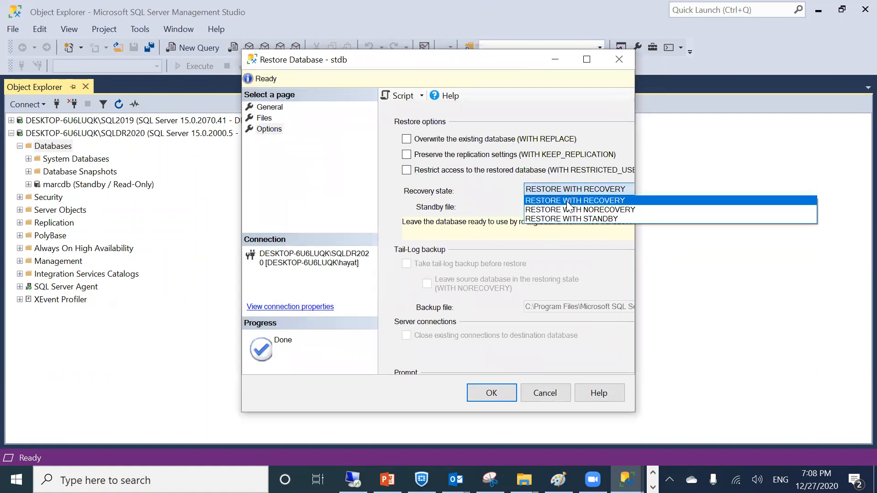
pyautogui.click(564, 209)
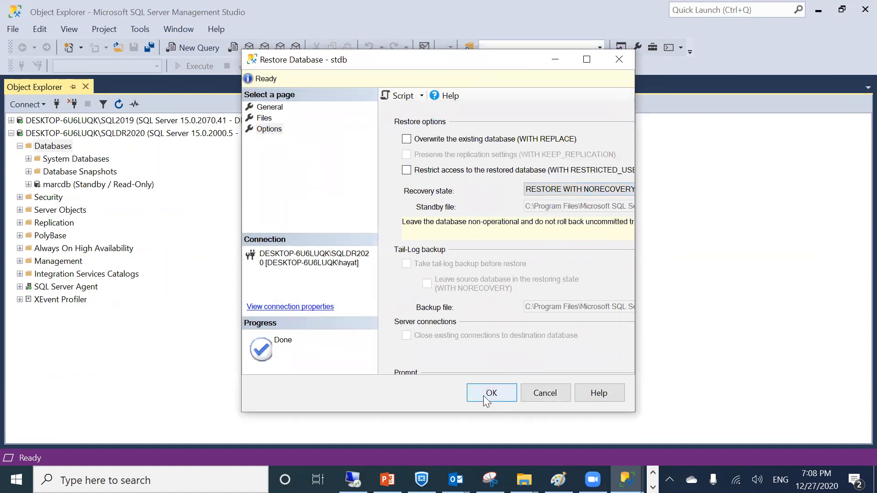
pyautogui.click(263, 119)
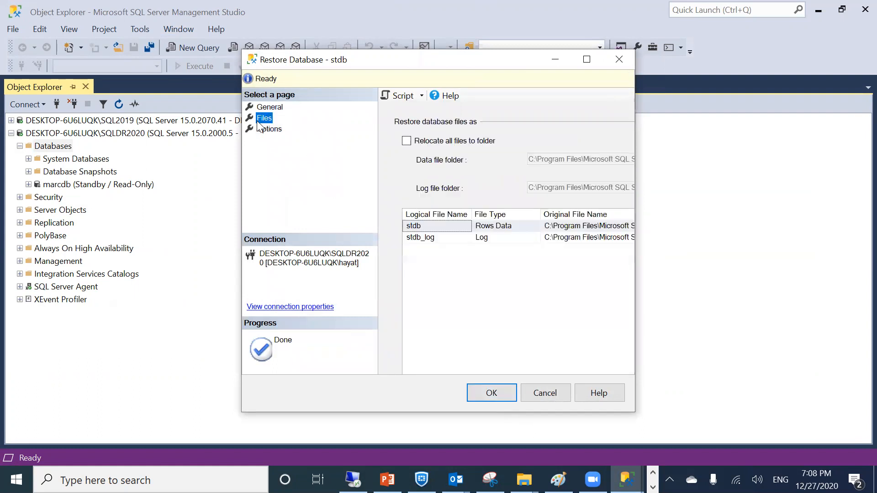
# Restore the stdb data file to c:\sqllog\stdb.mdf
pyautogui.click(577, 231)
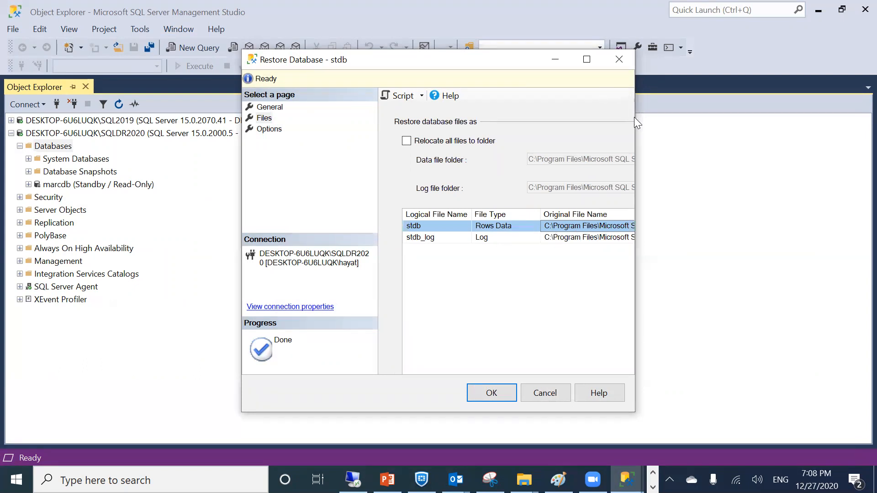
pyautogui.moveTo(634, 117); pyautogui.dragTo(874, 118)
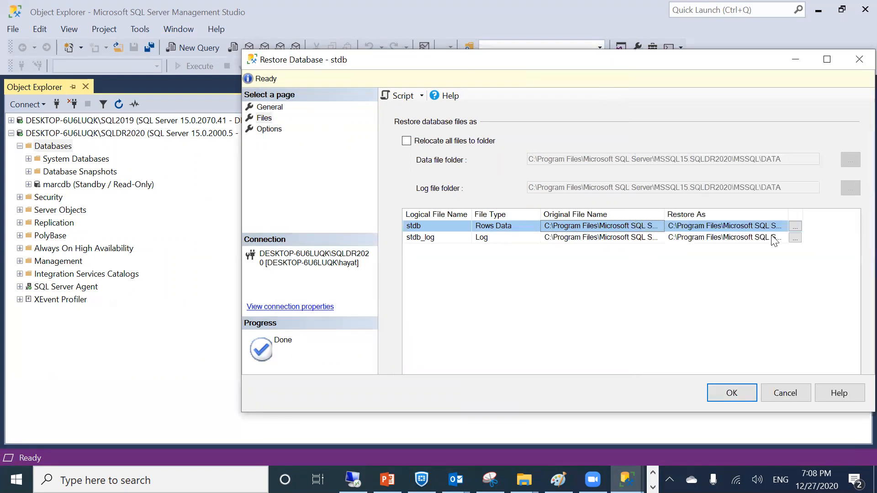
pyautogui.click(743, 226)
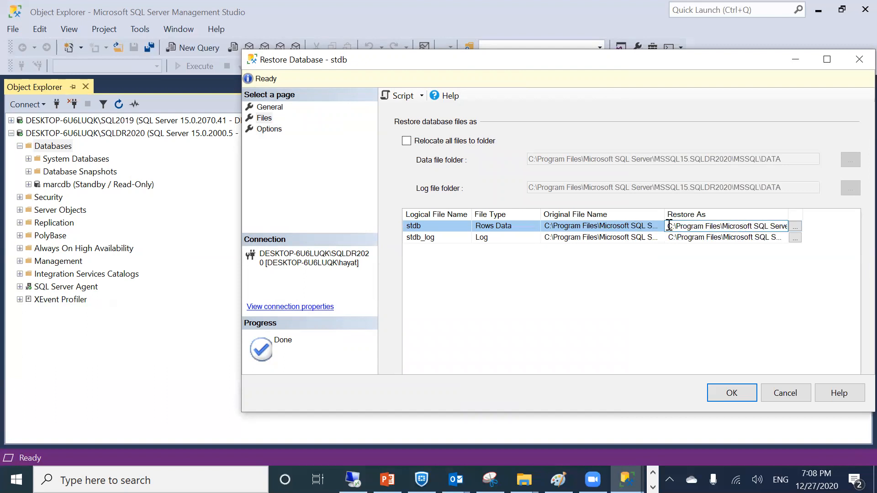
pyautogui.moveTo(668, 226); pyautogui.dragTo(754, 228)
pyautogui.press('BackSpace')
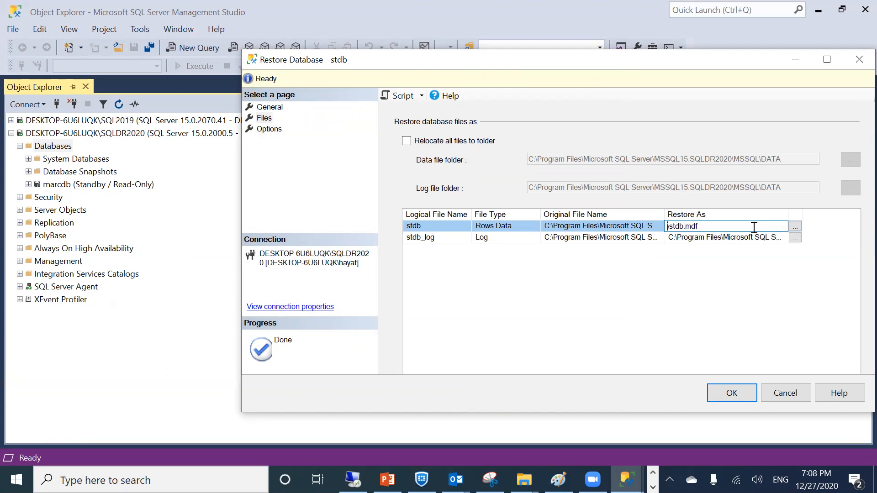
pyautogui.write('c:\\sqllog\\')
# Restore the log file to c:\sqllog\stdb_log.ldf and run the restore
pyautogui.moveTo(696, 227); pyautogui.dragTo(643, 225)
pyautogui.hotkey('ctrl', 'c')
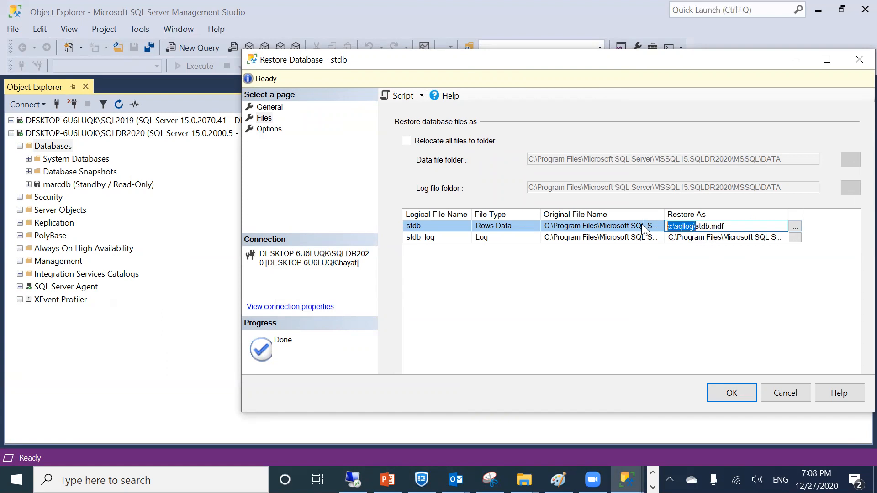
pyautogui.click(670, 241)
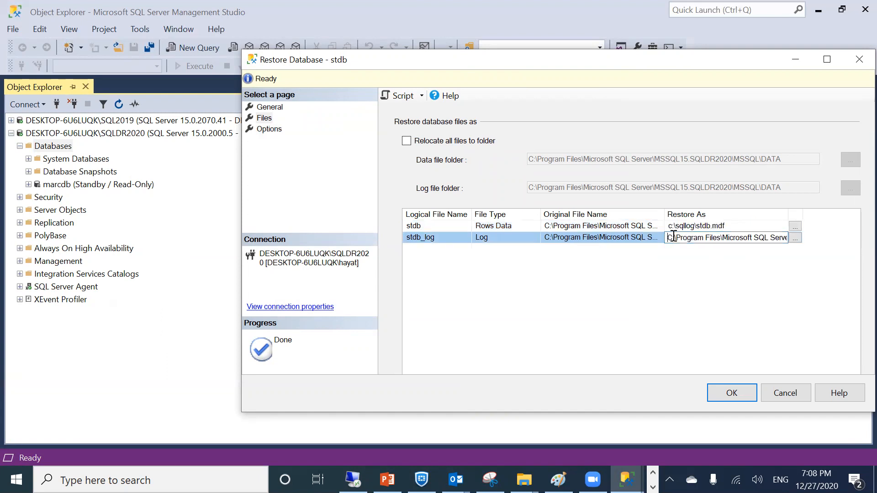
pyautogui.moveTo(668, 237); pyautogui.dragTo(743, 240)
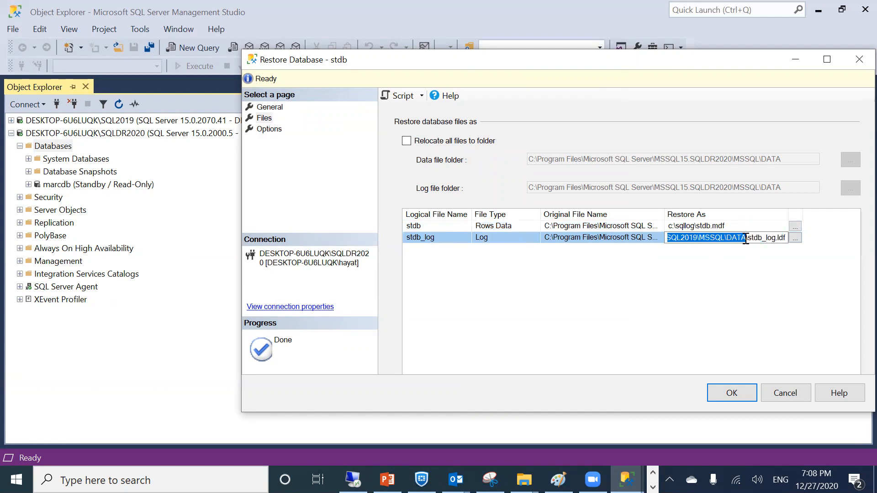
pyautogui.hotkey('ctrl', 'v')
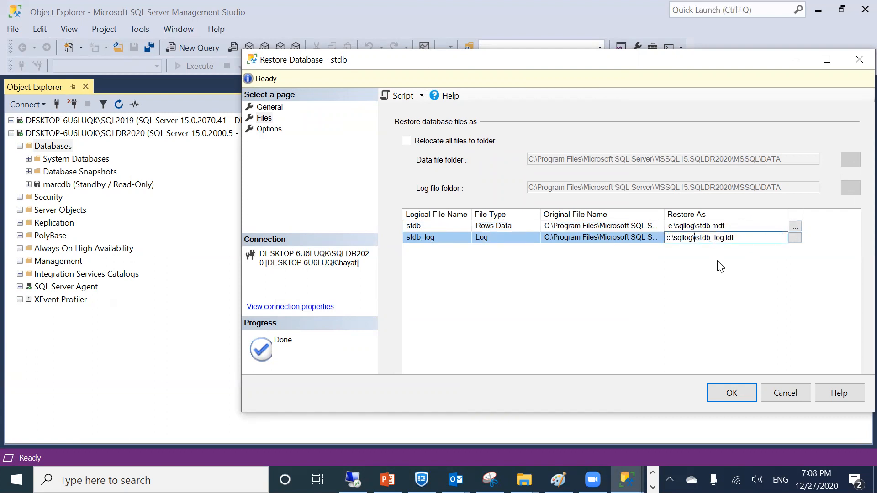
pyautogui.click(720, 266)
pyautogui.click(694, 237)
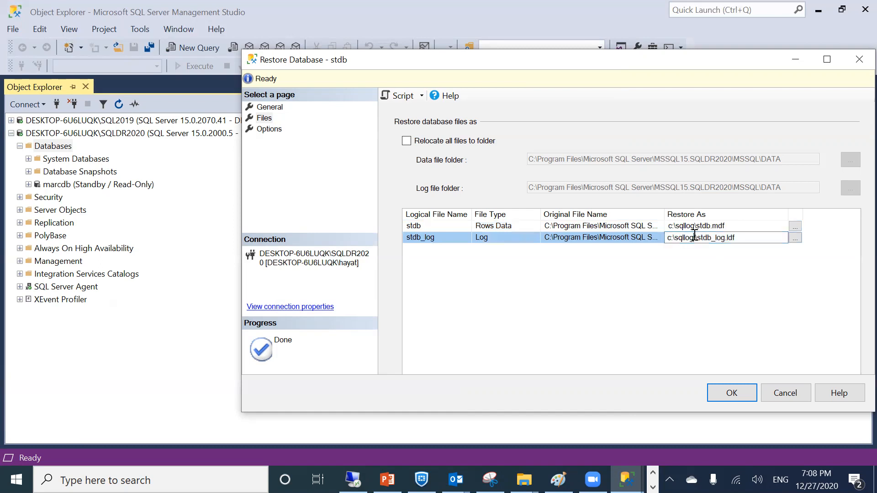
pyautogui.press('BackSpace')
pyautogui.click(715, 323)
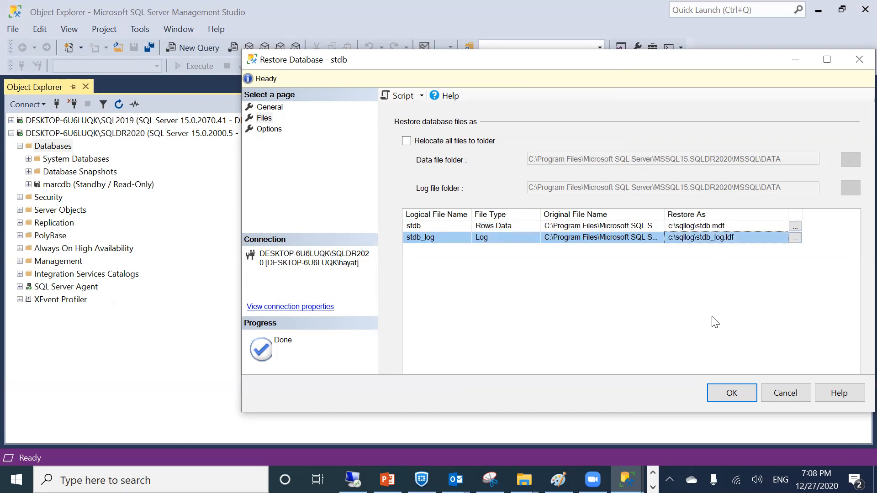
pyautogui.click(724, 390)
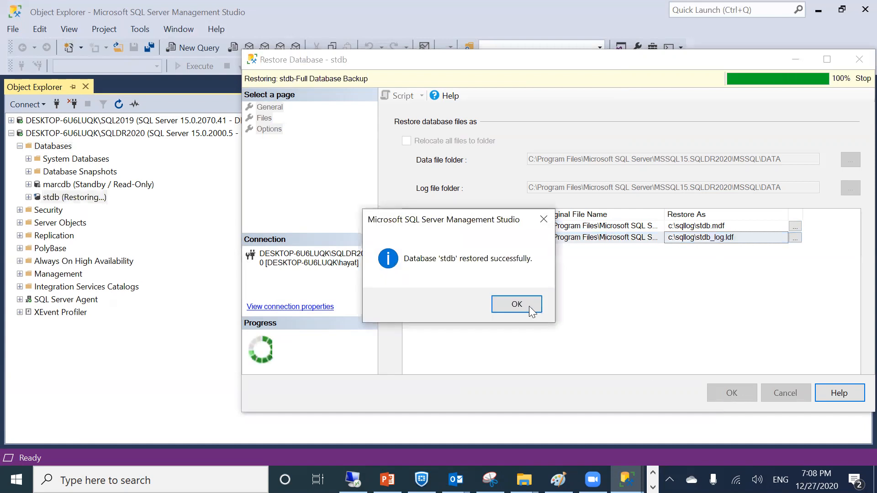
pyautogui.click(522, 302)
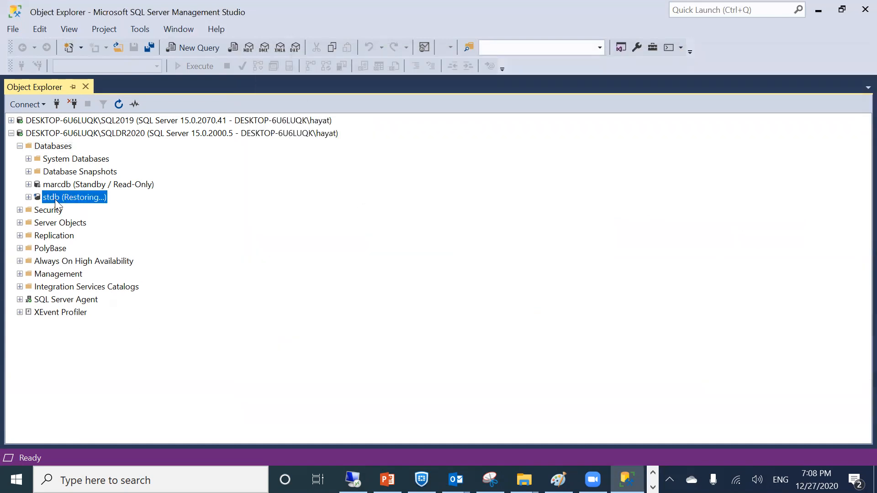
# Restore a transaction log into SQLDR2020's stdb from C:\sqllog\stdb.trn
pyautogui.rightClick(72, 196)
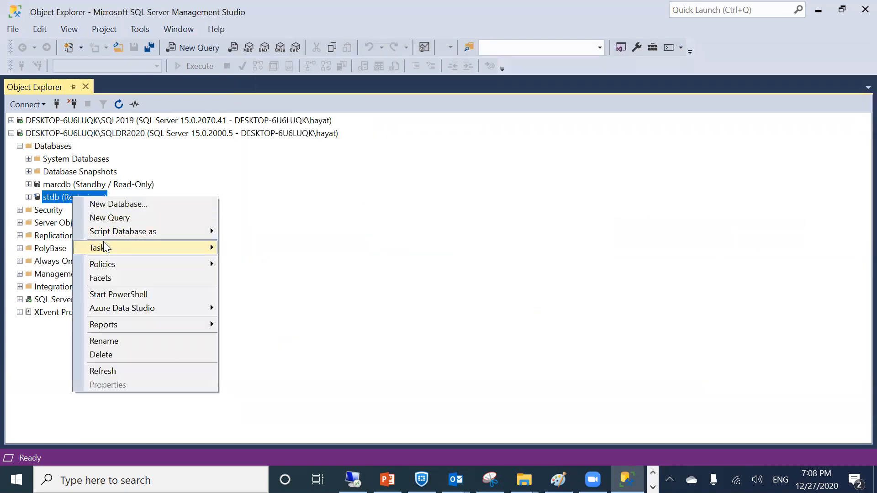
pyautogui.moveTo(102, 246)
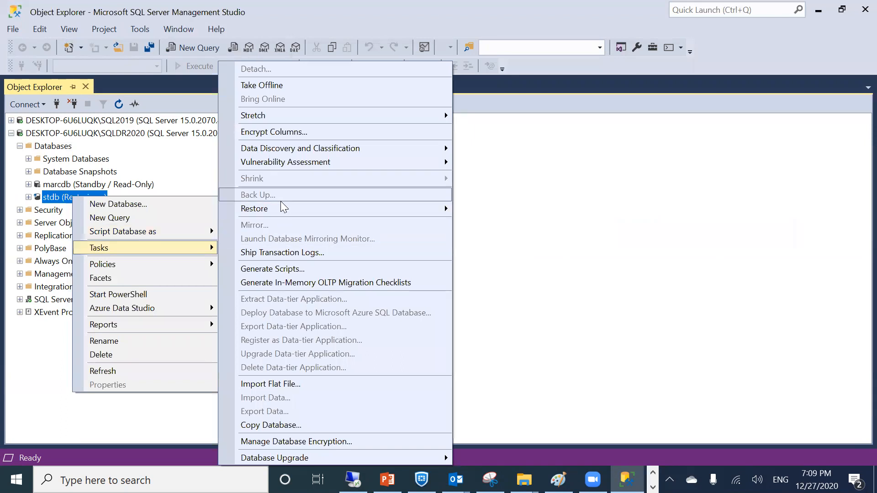
pyautogui.moveTo(285, 209)
pyautogui.click(497, 237)
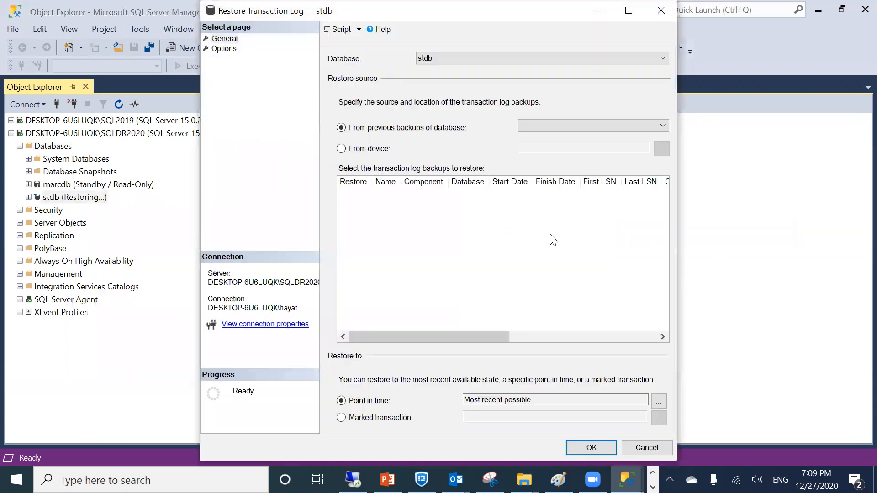
pyautogui.click(341, 148)
pyautogui.click(661, 149)
pyautogui.click(548, 195)
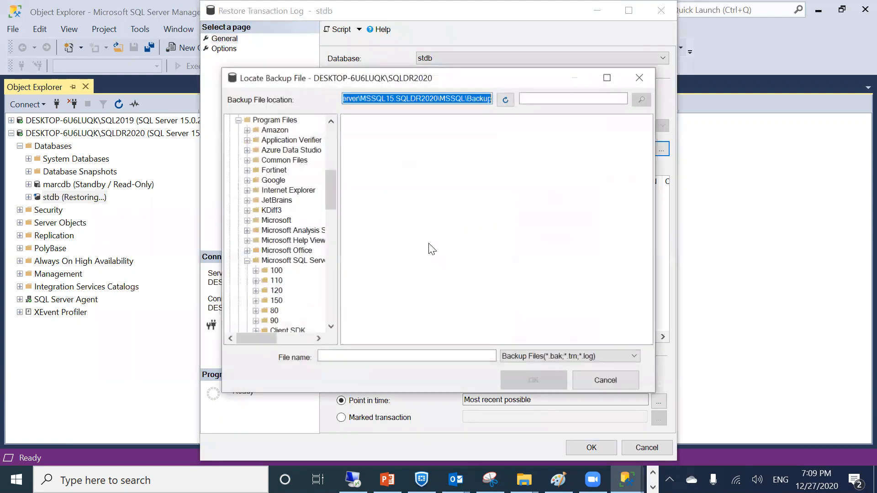
pyautogui.click(331, 264)
pyautogui.moveTo(330, 262); pyautogui.dragTo(336, 314)
pyautogui.click(261, 240)
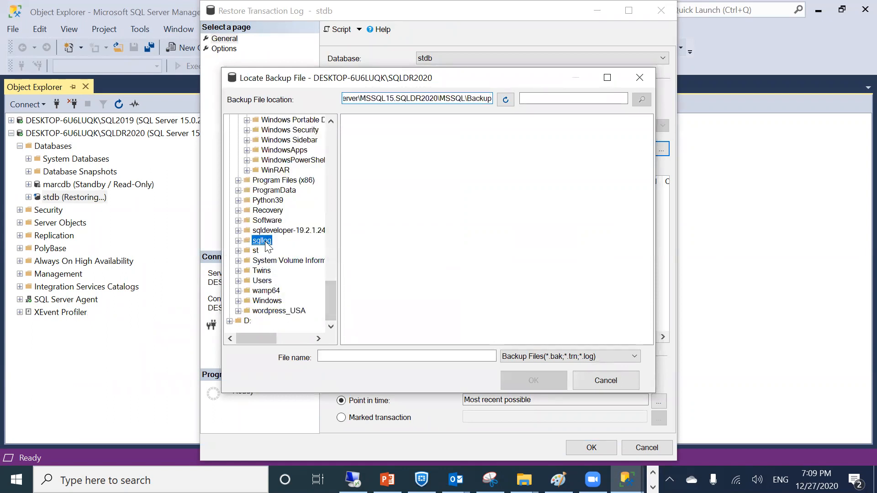
pyautogui.doubleClick(372, 283)
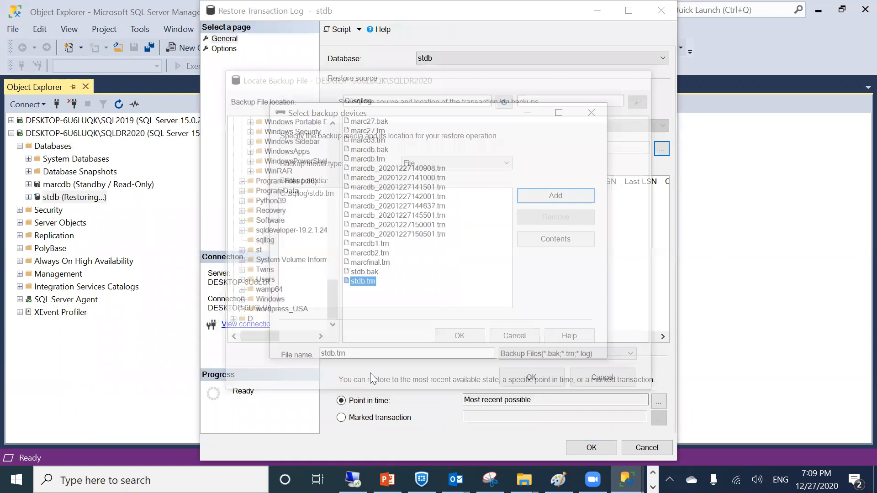
pyautogui.click(453, 339)
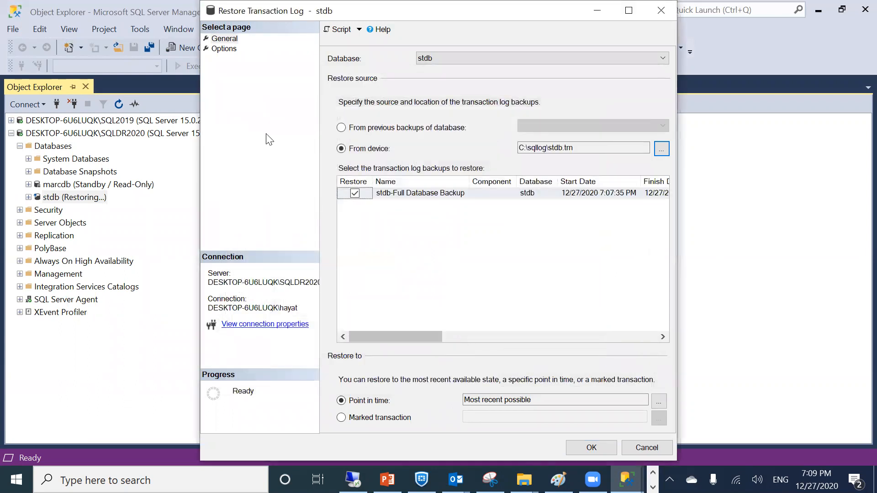
# Apply the log restore WITH NORECOVERY so stdb stays restoring
pyautogui.click(234, 49)
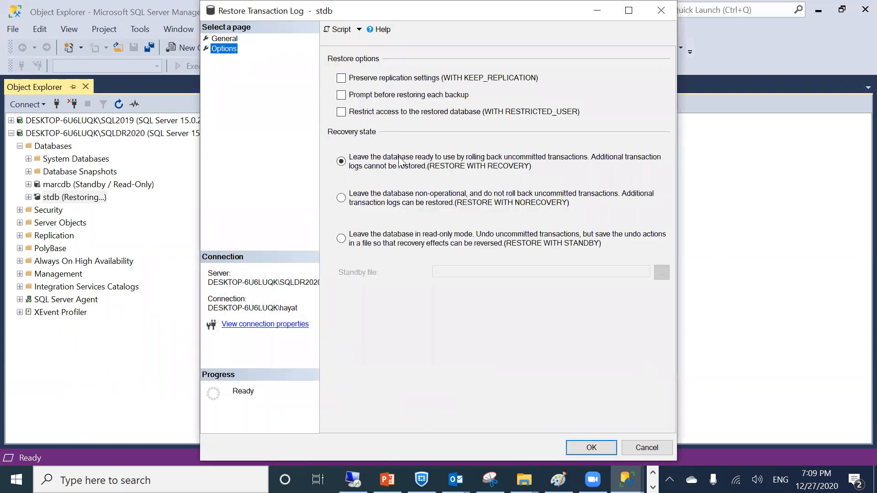
pyautogui.click(405, 204)
pyautogui.press('Return')
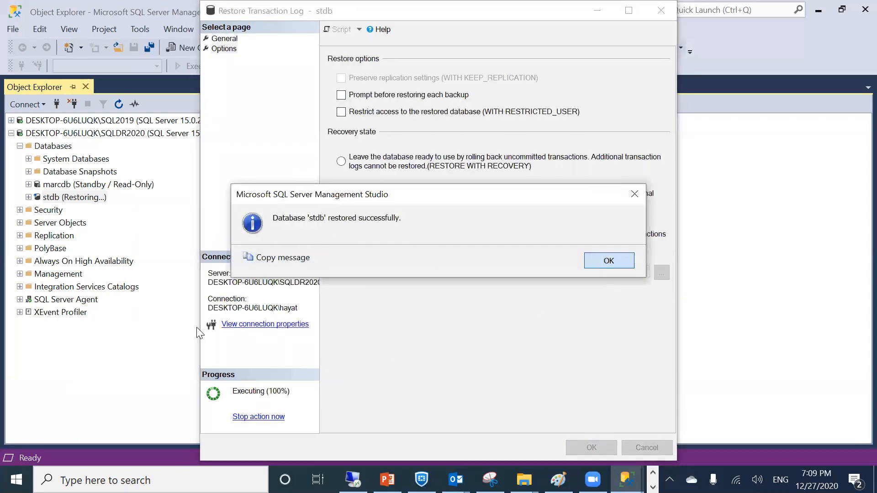
pyautogui.click(601, 260)
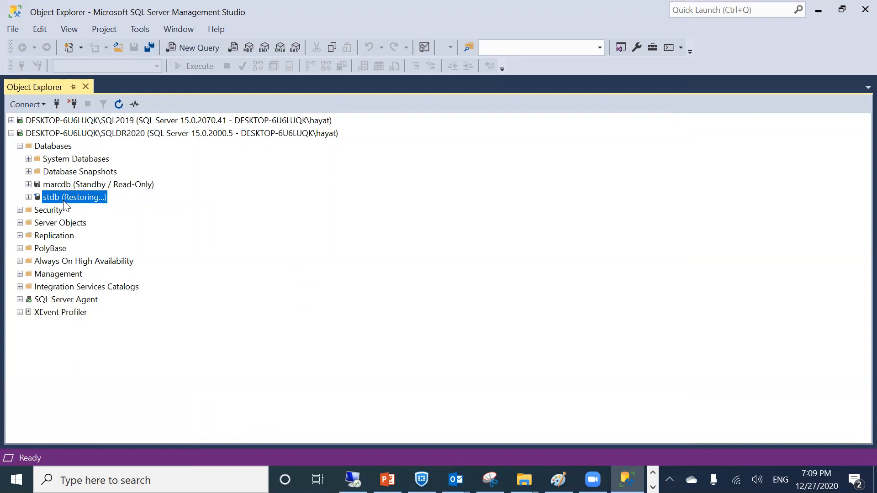
# Open the database properties of stdb on SQL2019
pyautogui.click(11, 133)
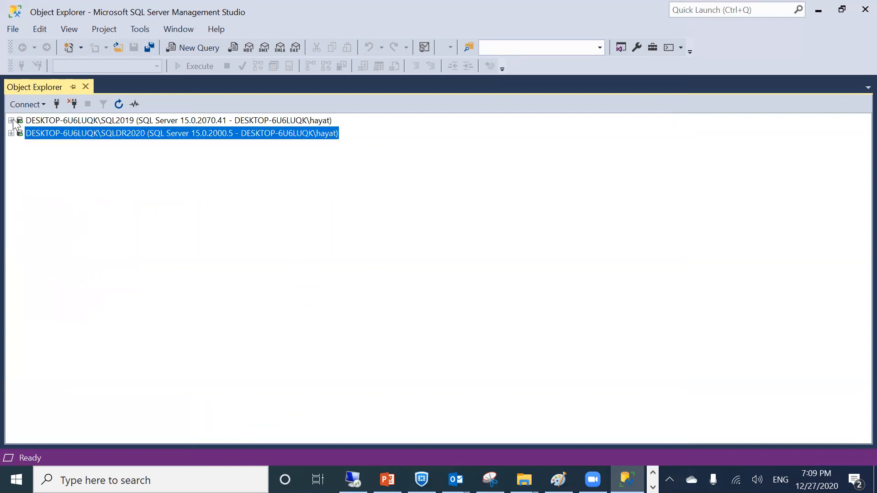
pyautogui.click(11, 120)
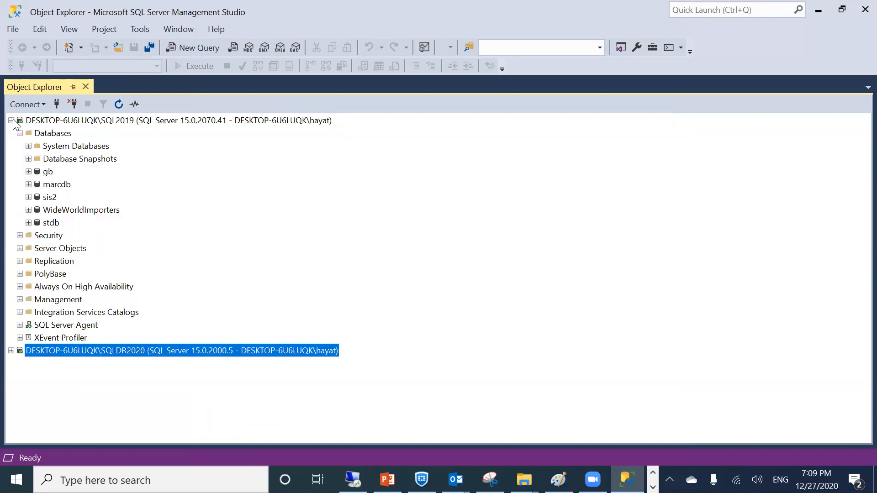
pyautogui.click(46, 225)
pyautogui.rightClick(45, 225)
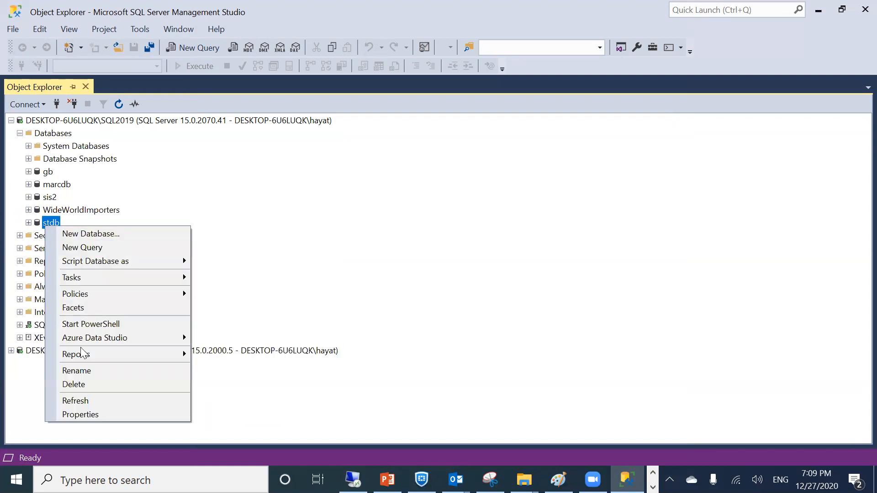
pyautogui.click(71, 410)
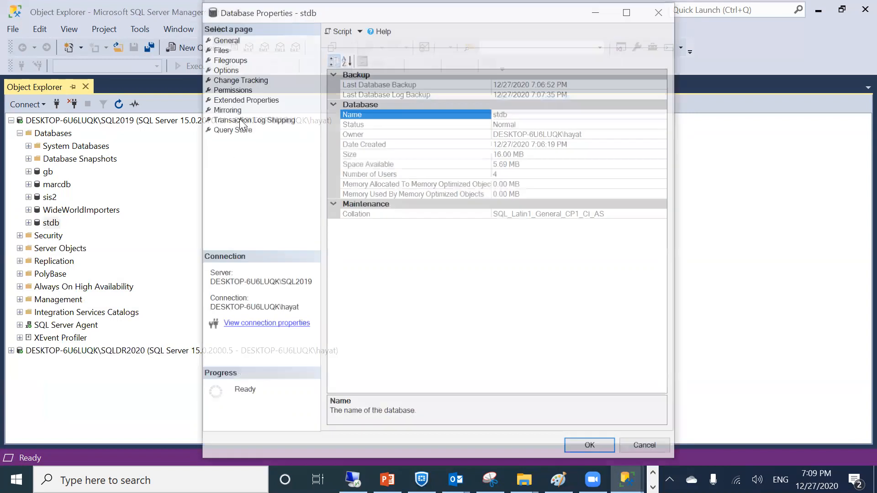
# Go to stdb's Mirroring page and launch Configure Security
pyautogui.click(227, 110)
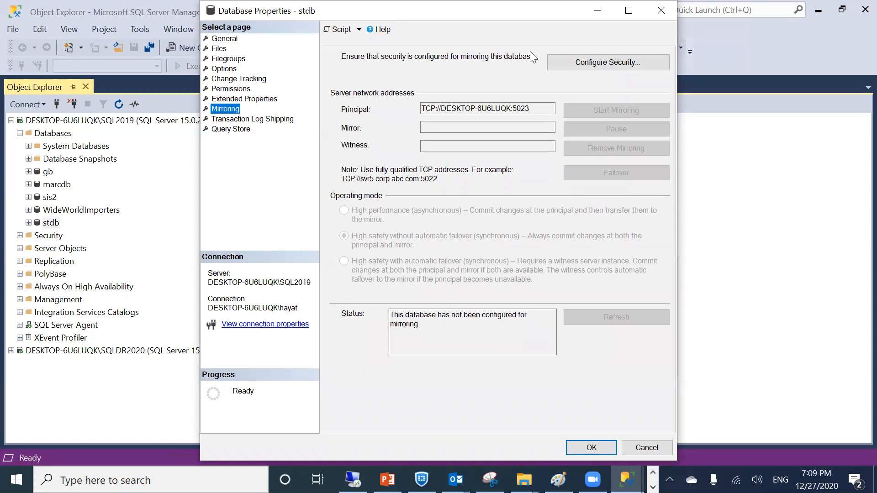
pyautogui.click(576, 63)
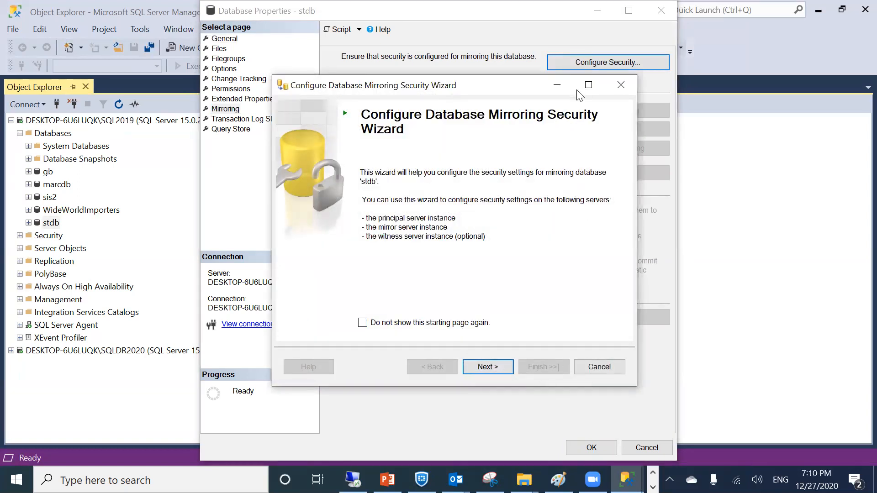
# Skip the witness server and accept the SQL2019 principal endpoint on port 5023
pyautogui.click(499, 368)
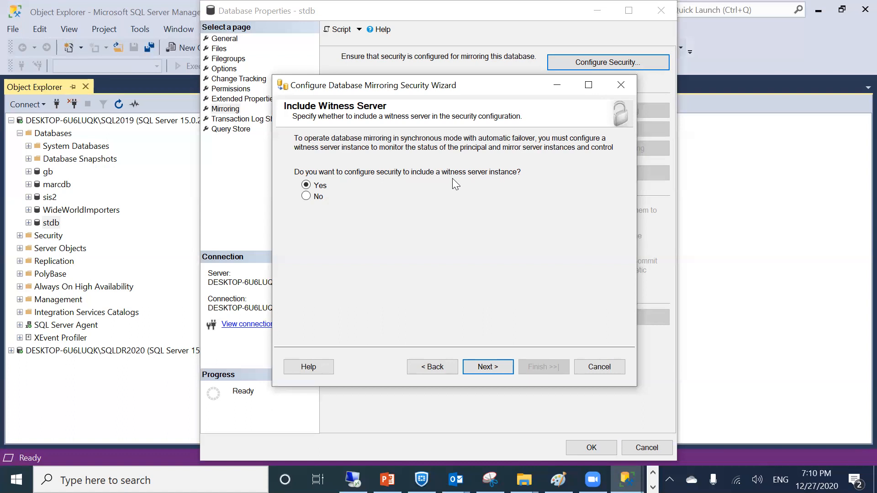
pyautogui.click(306, 196)
pyautogui.click(492, 372)
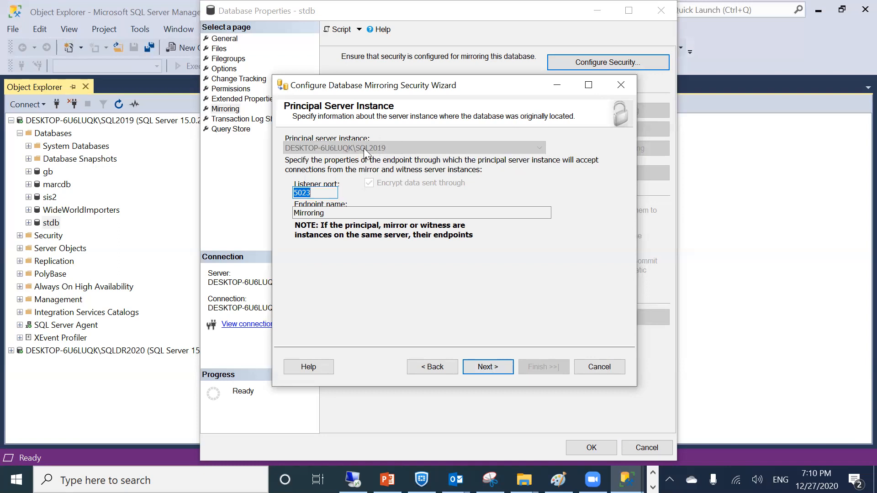
pyautogui.click(493, 361)
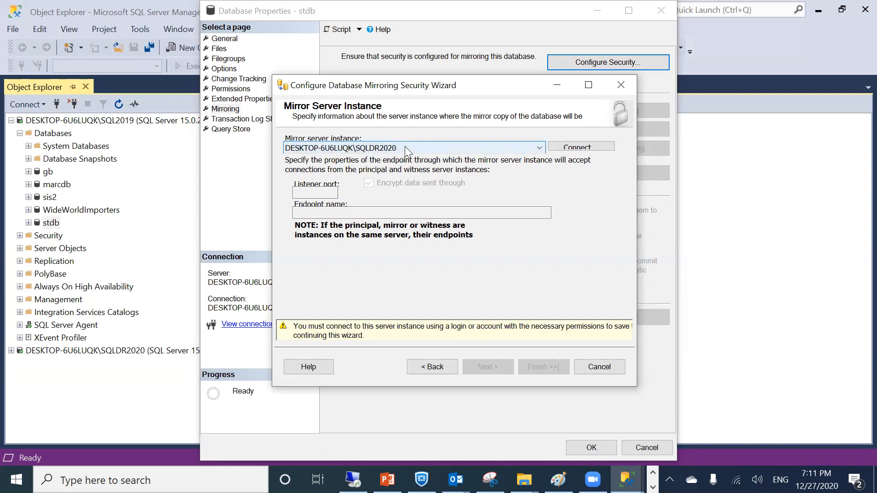
# Connect SQLDR2020 as mirror on port 5022, leave service accounts blank, and finish
pyautogui.click(590, 147)
pyautogui.click(407, 255)
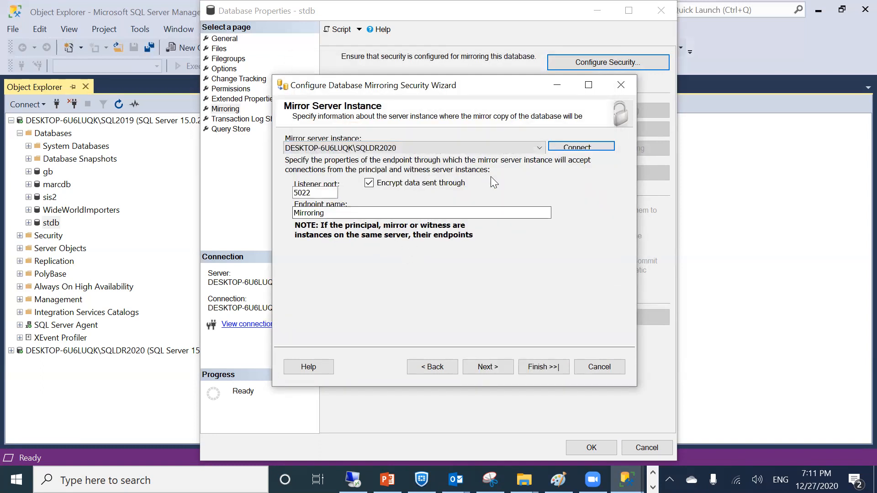
pyautogui.click(487, 367)
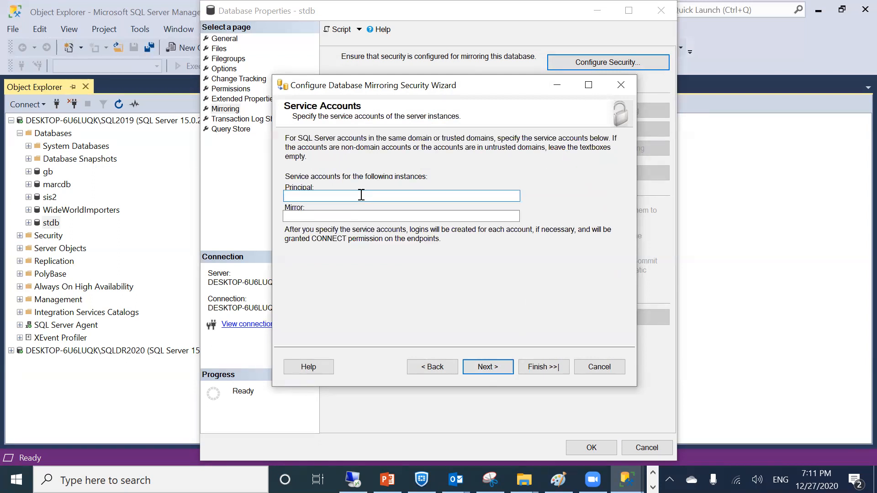
pyautogui.click(485, 372)
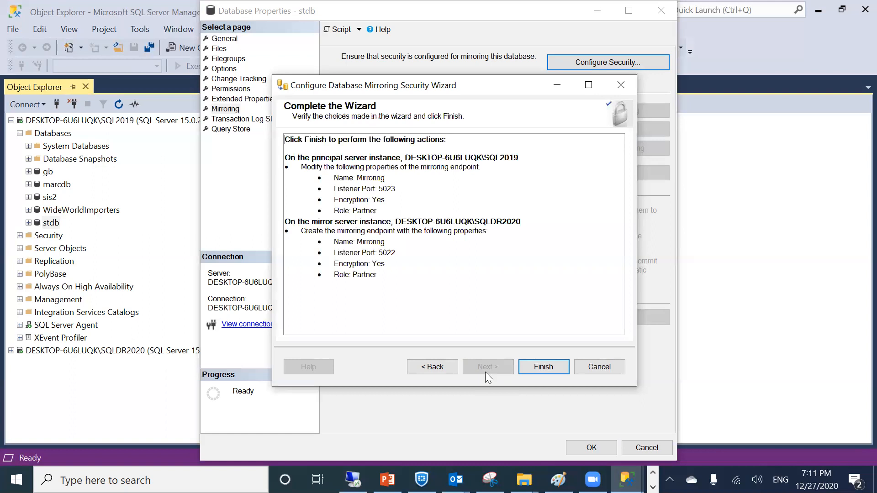
pyautogui.click(530, 367)
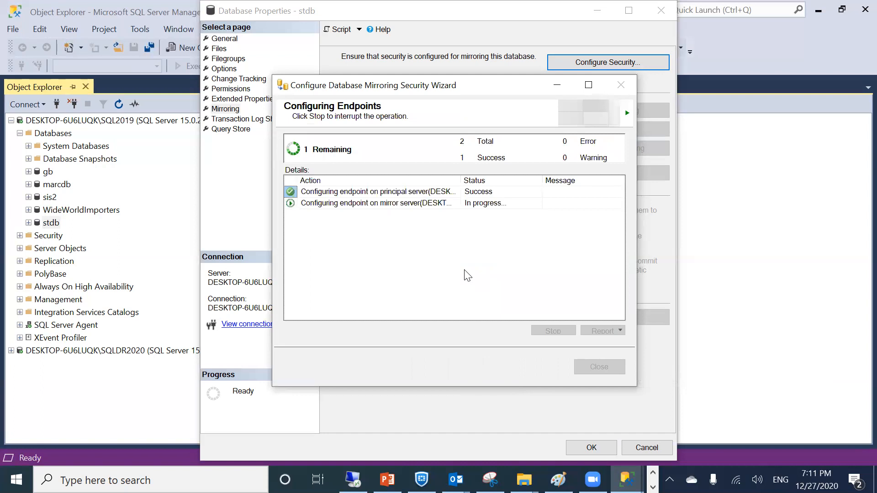
# Start mirroring stdb, accepting the non fully qualified server addresses, and confirm it reports synchronized
pyautogui.click(583, 369)
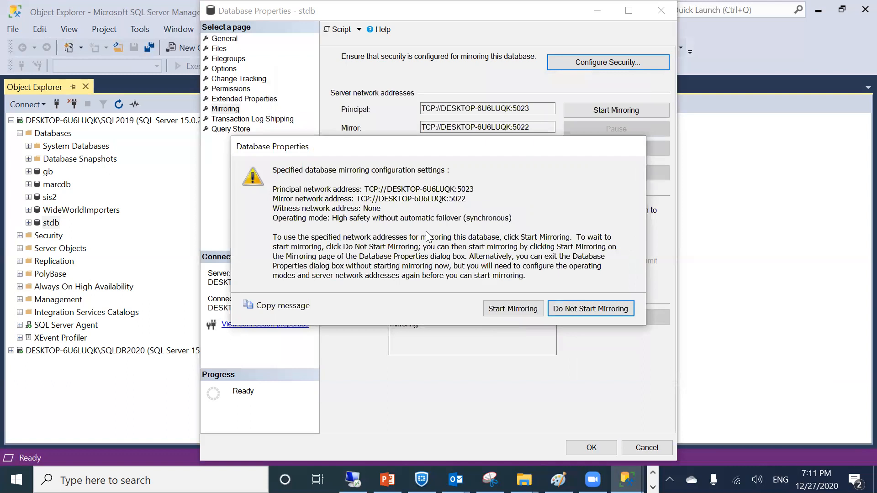
pyautogui.click(488, 310)
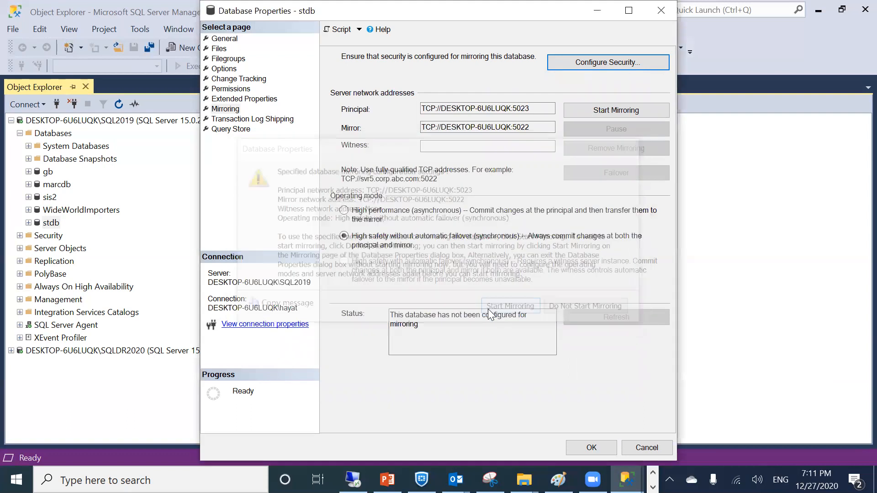
pyautogui.click(551, 272)
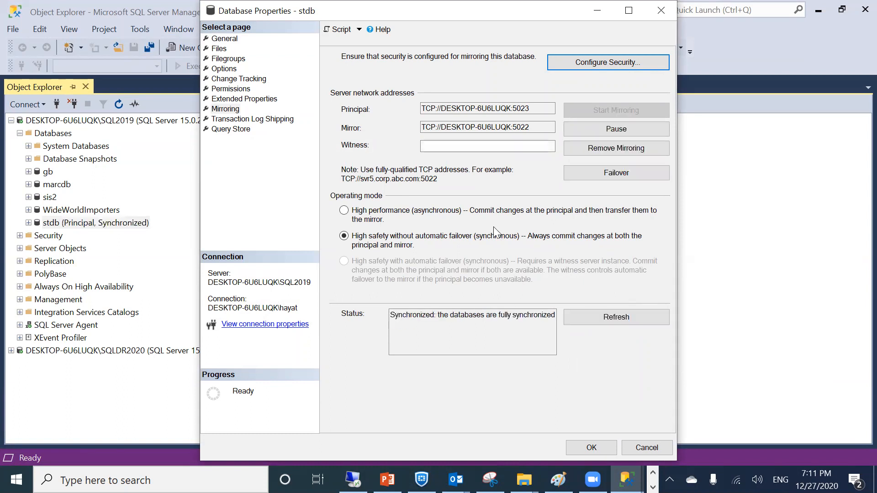
pyautogui.moveTo(402, 315); pyautogui.dragTo(550, 324)
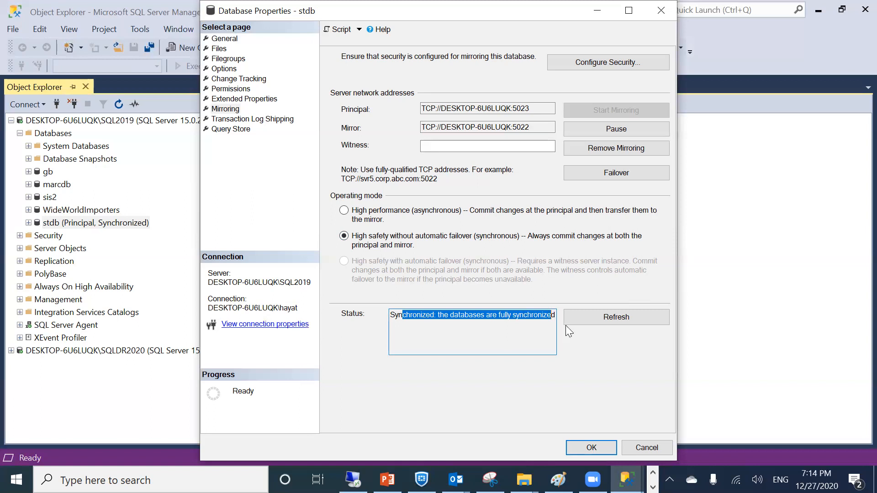
# Refresh stdb's Mirroring page status twice, then close Database Properties with OK
pyautogui.click(579, 319)
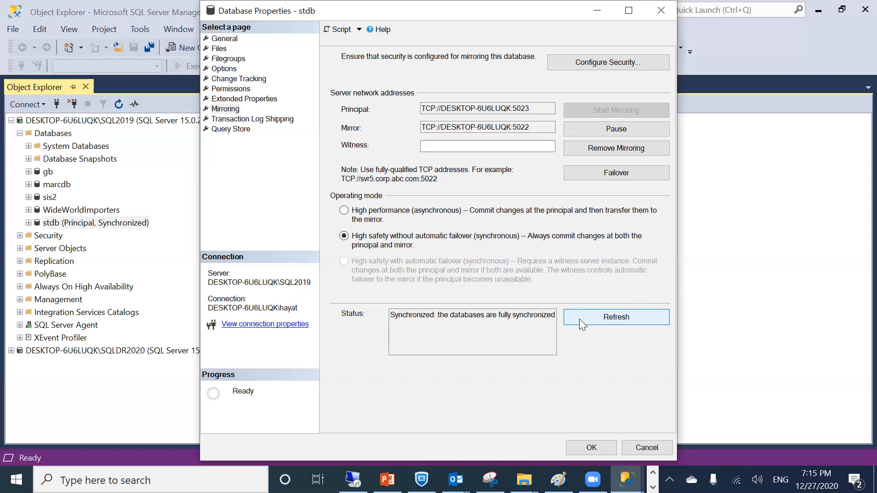
pyautogui.click(579, 319)
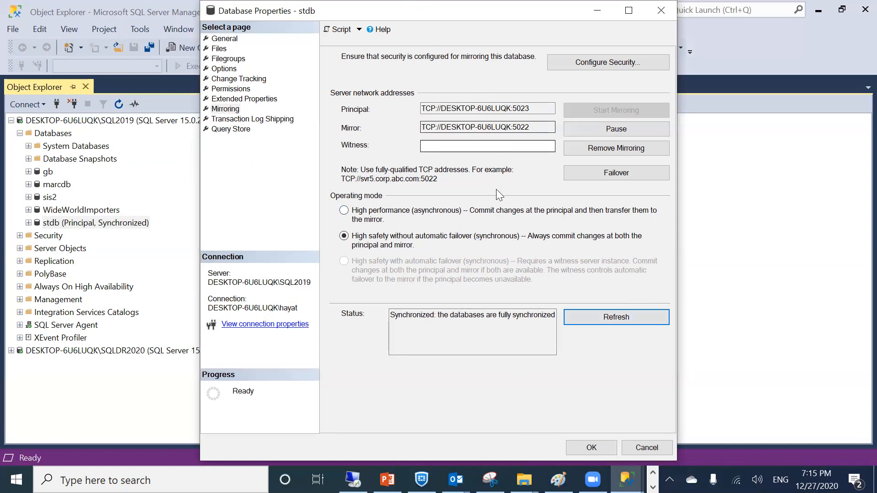
pyautogui.doubleClick(294, 10)
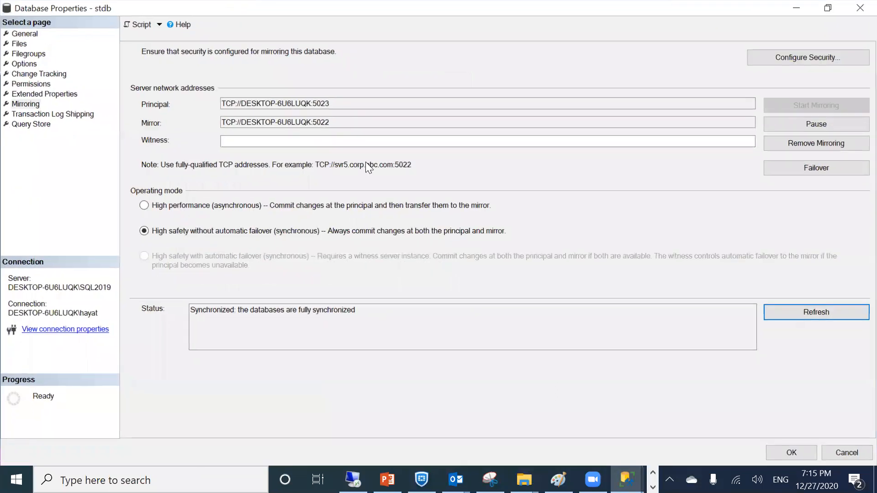
pyautogui.click(793, 452)
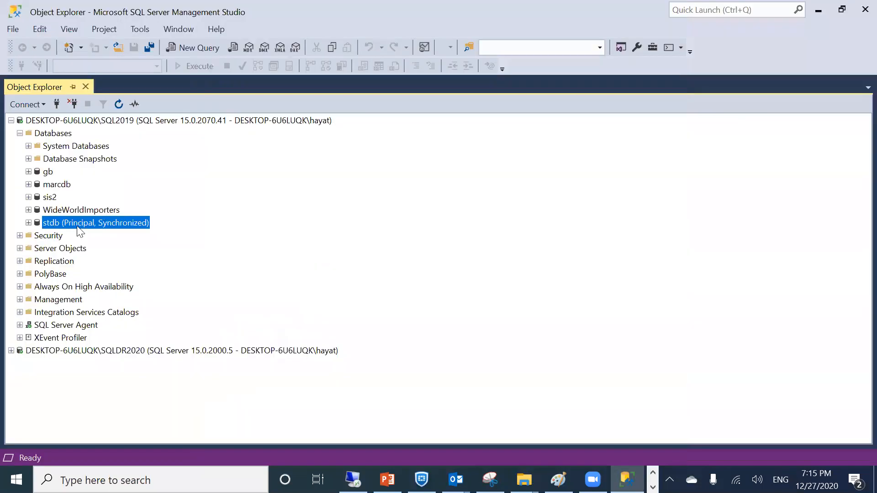
# Refresh SQLDR2020 and expand its Databases so stdb shows 'Mirror, Synchronized / Restoring', then re-expand SQL2019's databases
pyautogui.doubleClick(71, 224)
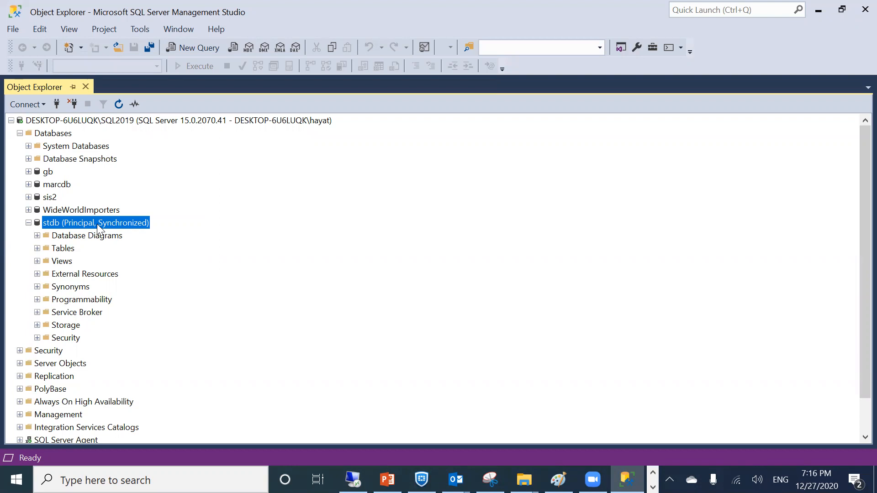
pyautogui.click(20, 133)
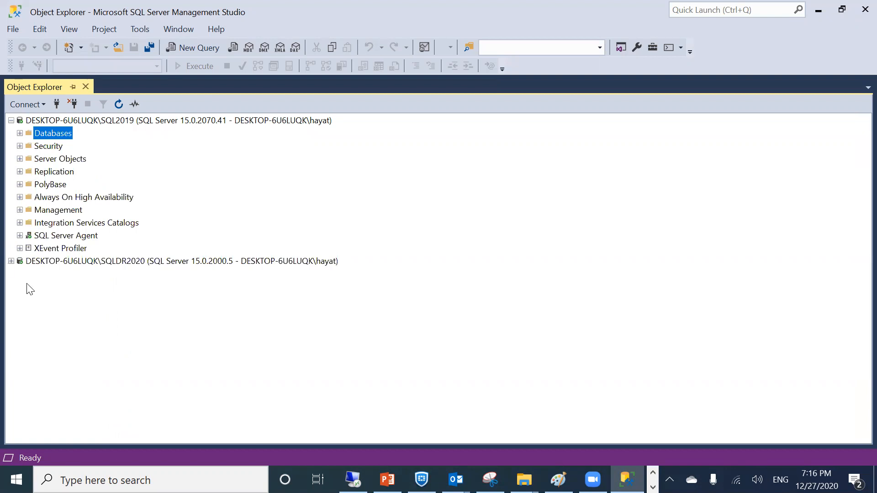
pyautogui.click(17, 264)
pyautogui.click(15, 262)
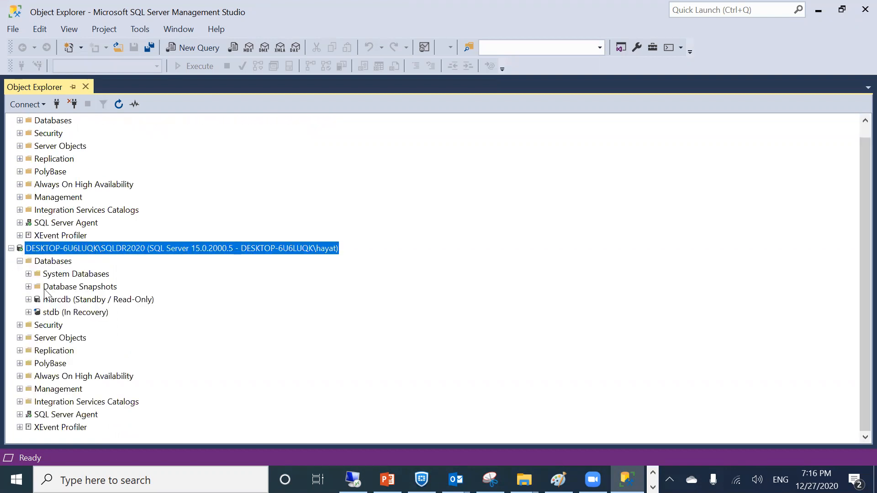
pyautogui.click(59, 313)
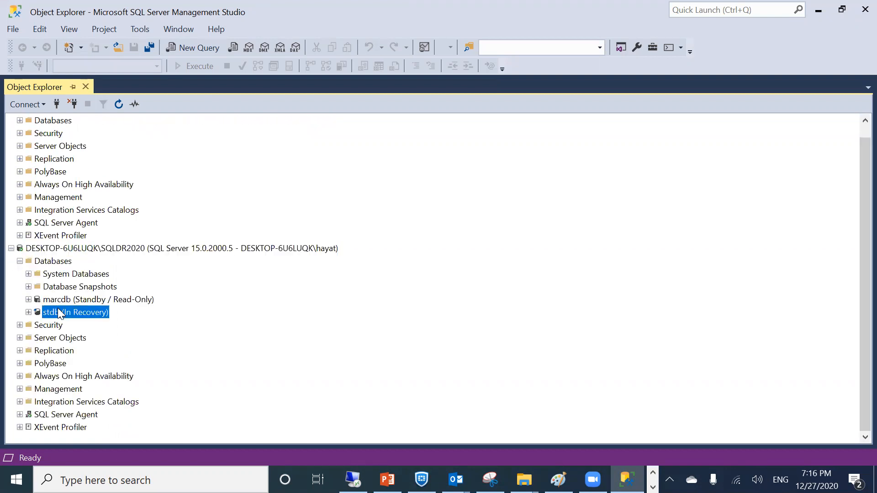
pyautogui.rightClick(50, 249)
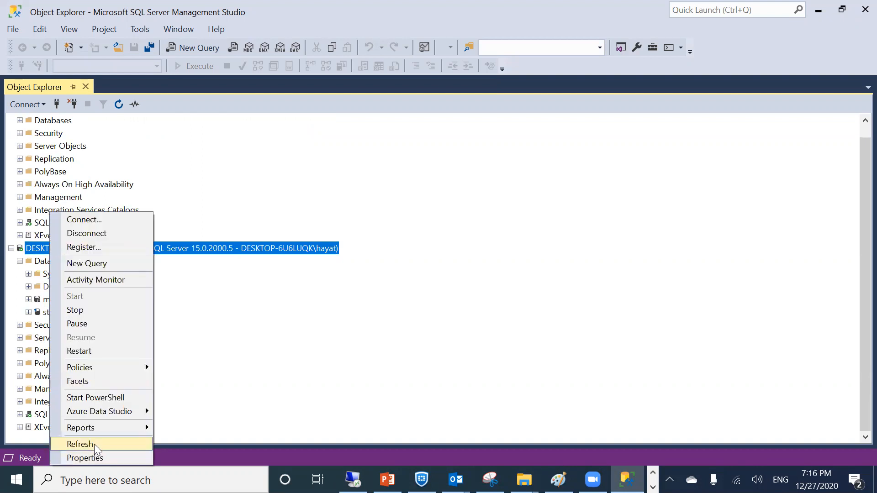
pyautogui.click(94, 443)
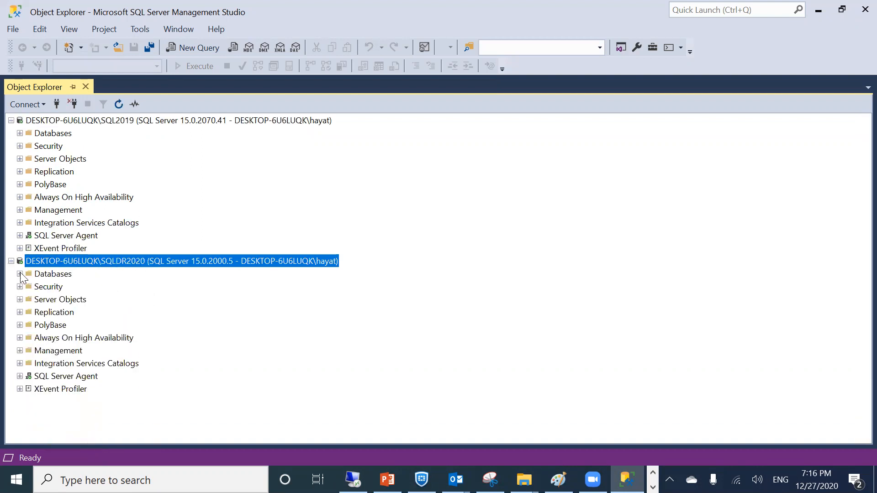
pyautogui.click(20, 274)
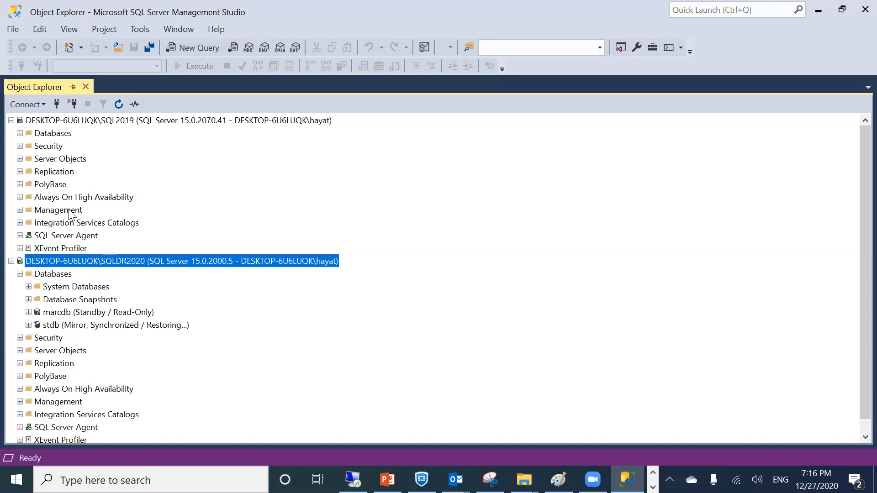
pyautogui.click(19, 132)
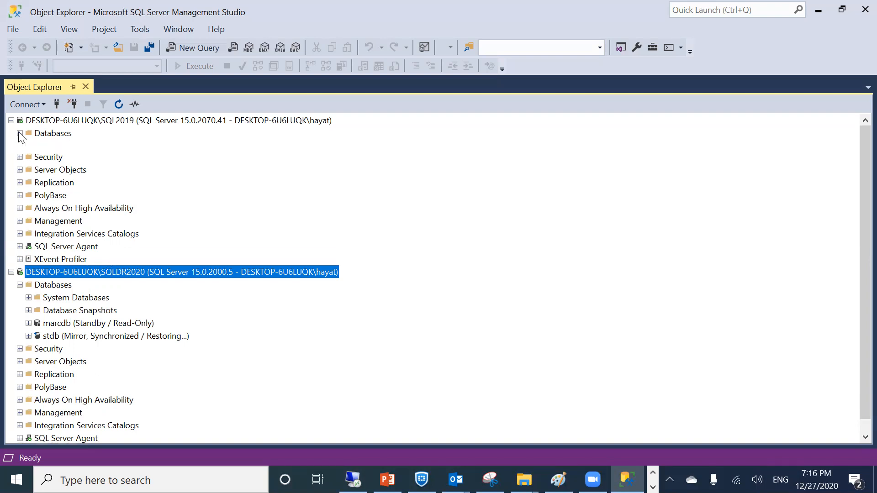
pyautogui.click(78, 223)
# From stdb's Properties Mirroring page on SQL2019, fail over to SQLDR2020 and confirm with Yes
pyautogui.rightClick(78, 225)
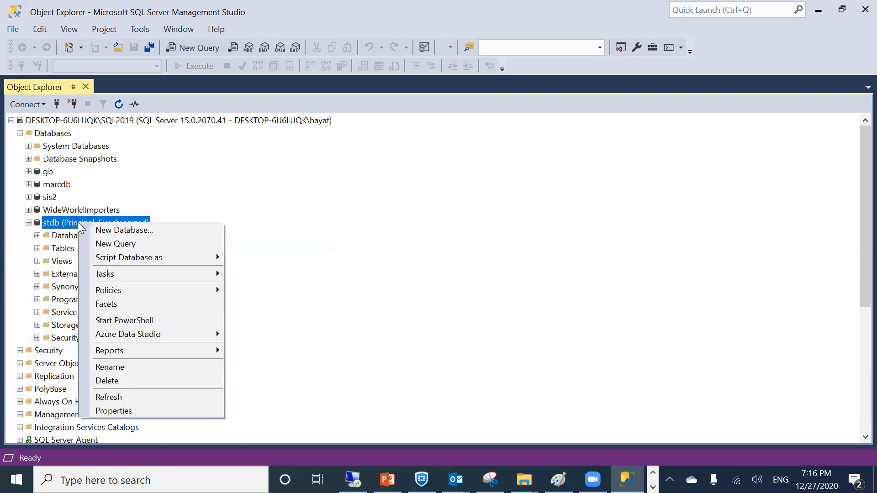
pyautogui.click(134, 410)
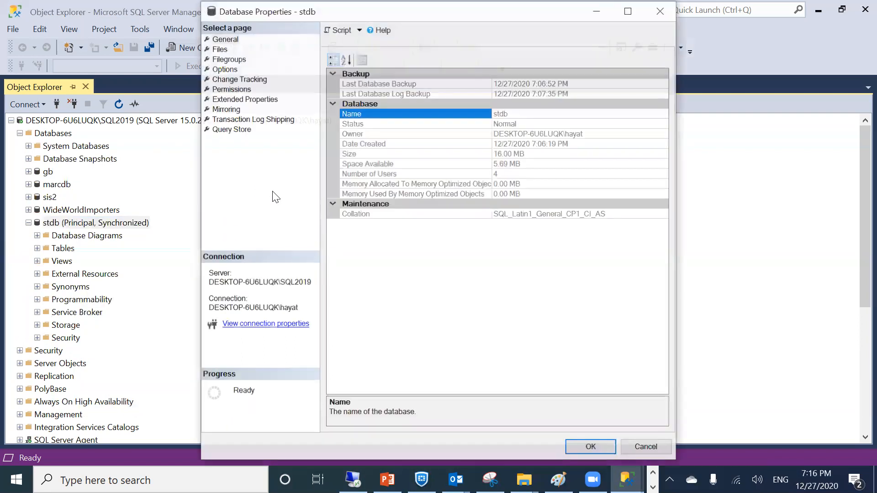
pyautogui.click(222, 109)
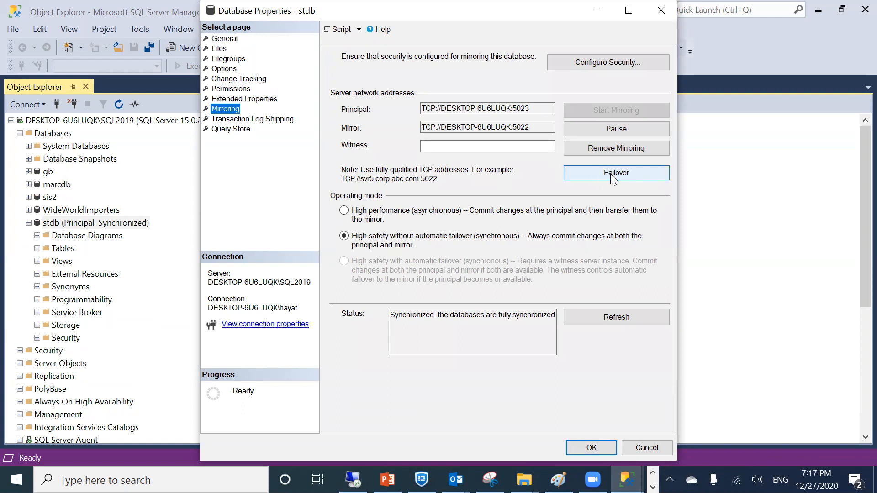
pyautogui.click(616, 173)
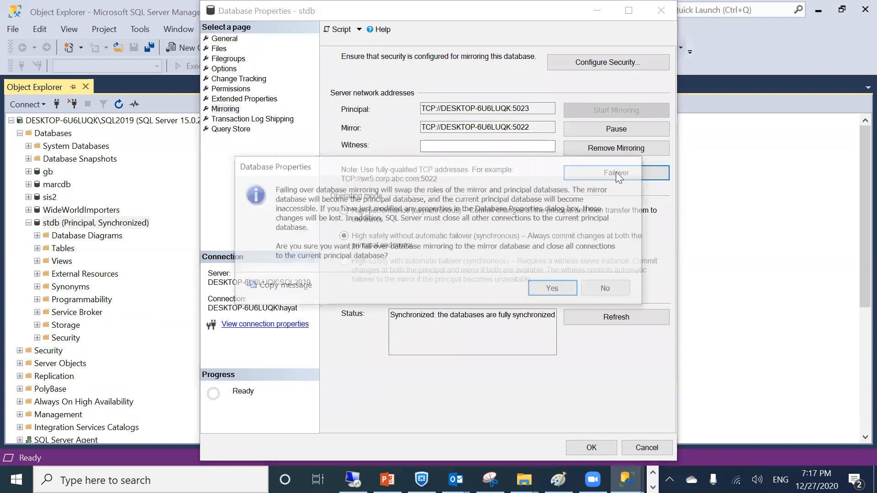
pyautogui.click(554, 289)
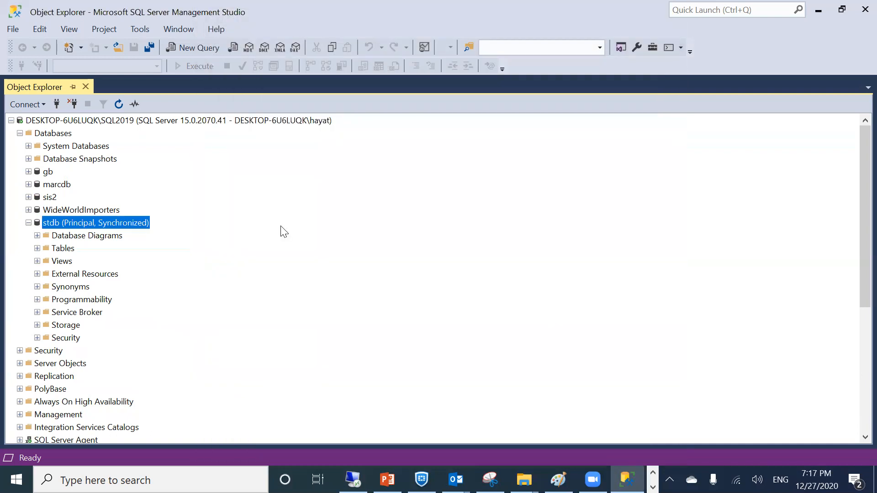
# Refresh stdb on SQL2019 and dismiss the database-not-accessible error
pyautogui.rightClick(98, 225)
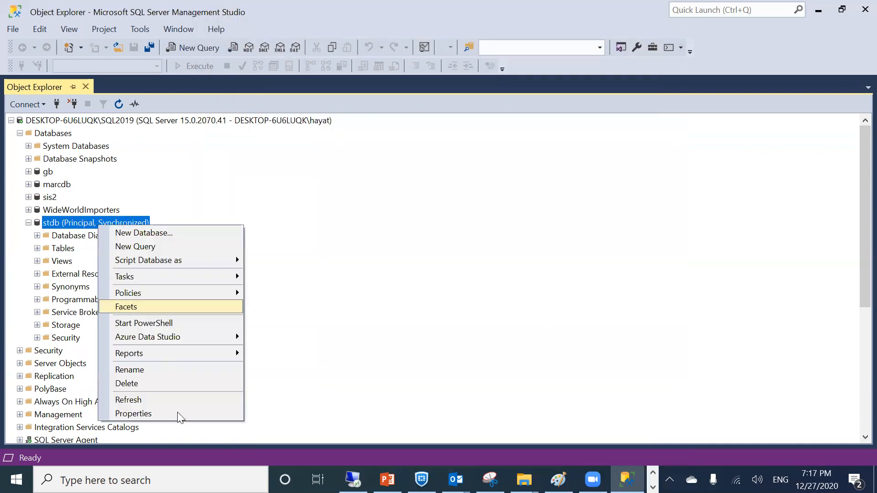
pyautogui.click(160, 402)
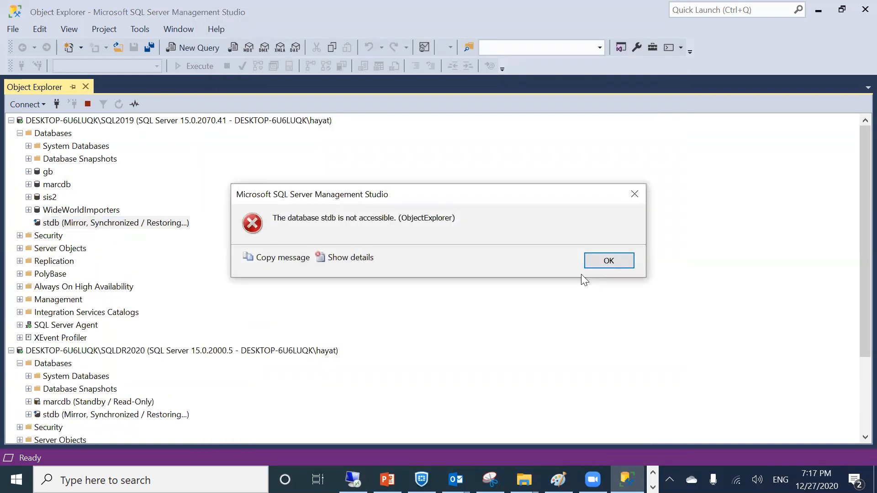
pyautogui.click(623, 264)
pyautogui.scroll(-3, 187, 273)
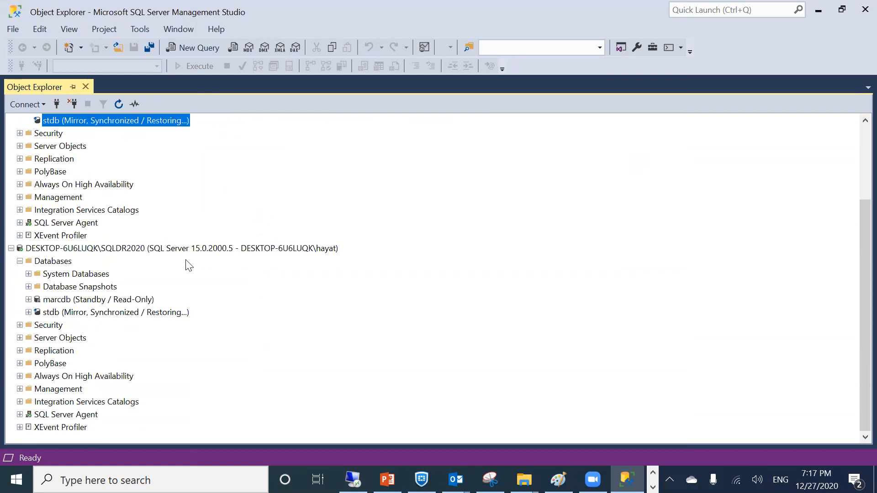
# Refresh stdb on SQLDR2020 to show it as Principal, with SQL2019's copy as Mirror, Restoring
pyautogui.rightClick(94, 314)
pyautogui.click(137, 439)
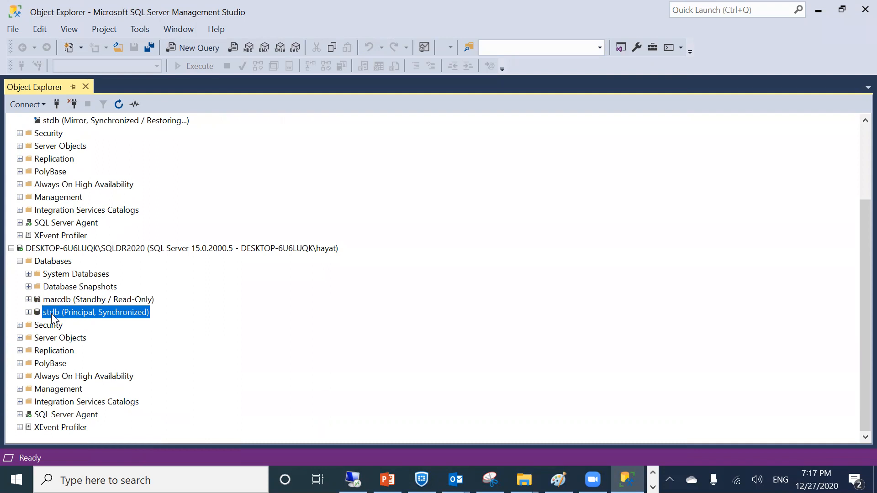
pyautogui.scroll(1, 131, 228)
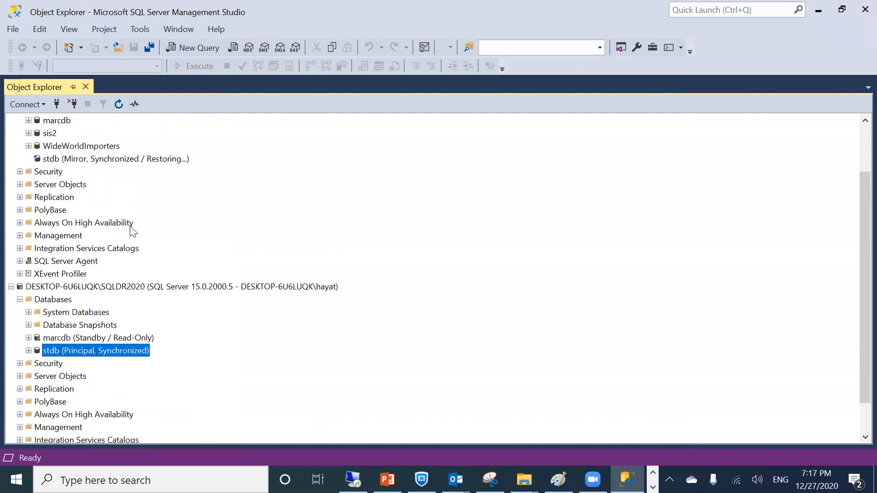
pyautogui.click(91, 160)
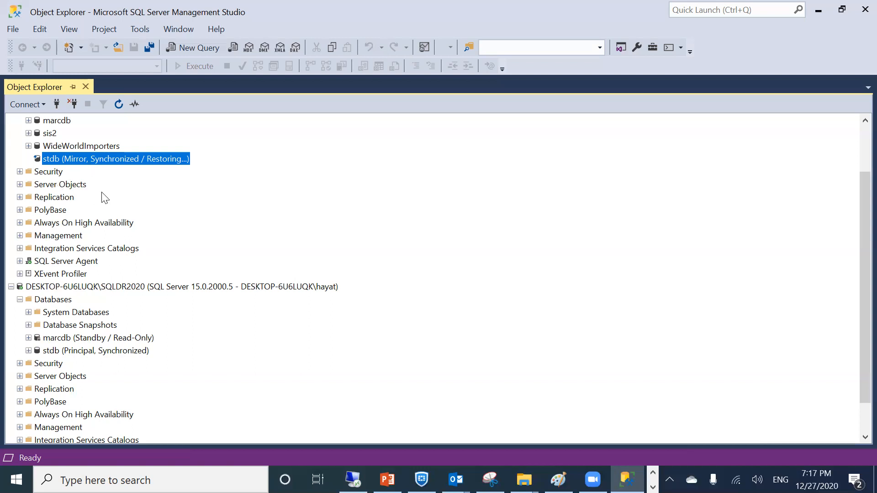
pyautogui.click(87, 350)
# Fail stdb over from SQLDR2020 back to SQL2019 via Properties > Mirroring > Failover, confirming Yes
pyautogui.rightClick(87, 351)
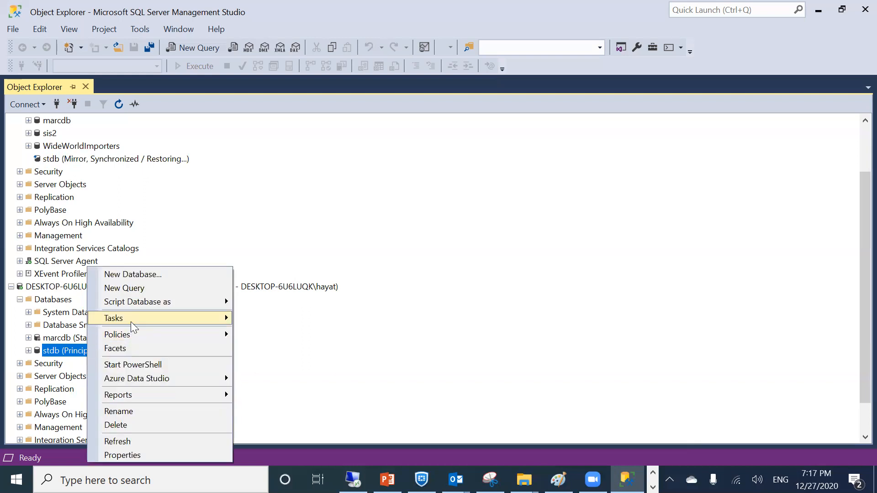
pyautogui.click(119, 455)
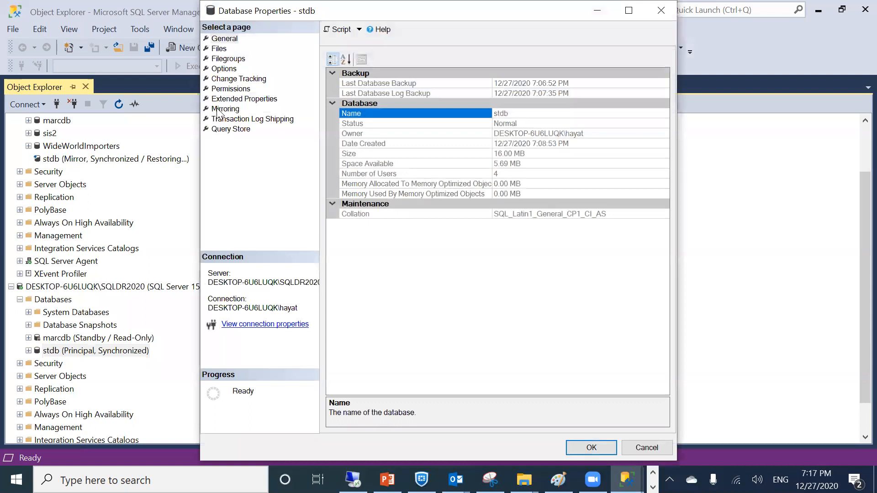
pyautogui.click(226, 99)
pyautogui.click(224, 109)
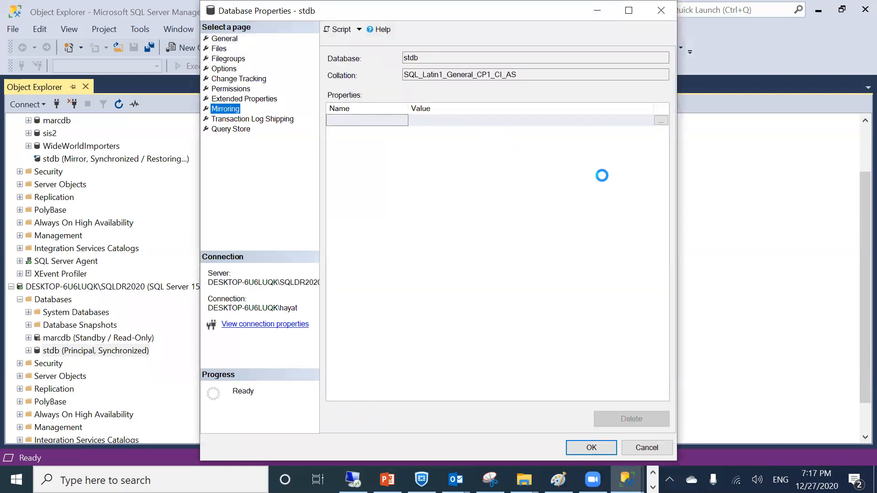
pyautogui.click(601, 173)
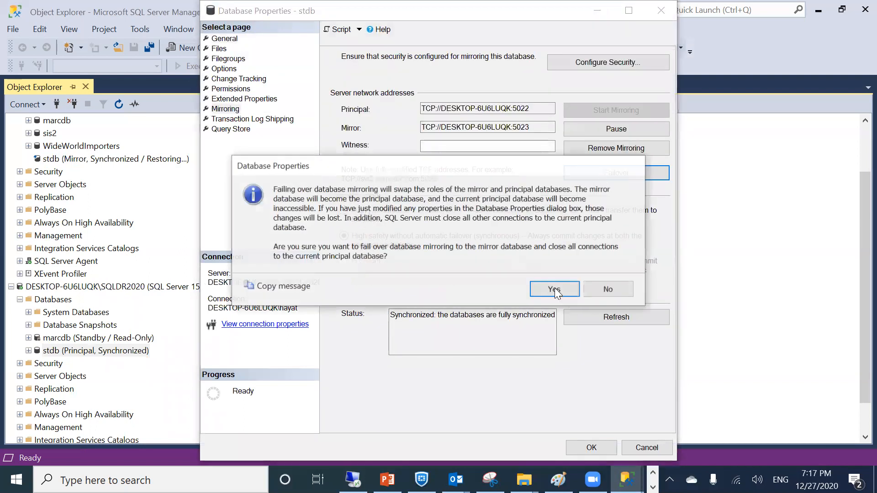
pyautogui.click(554, 288)
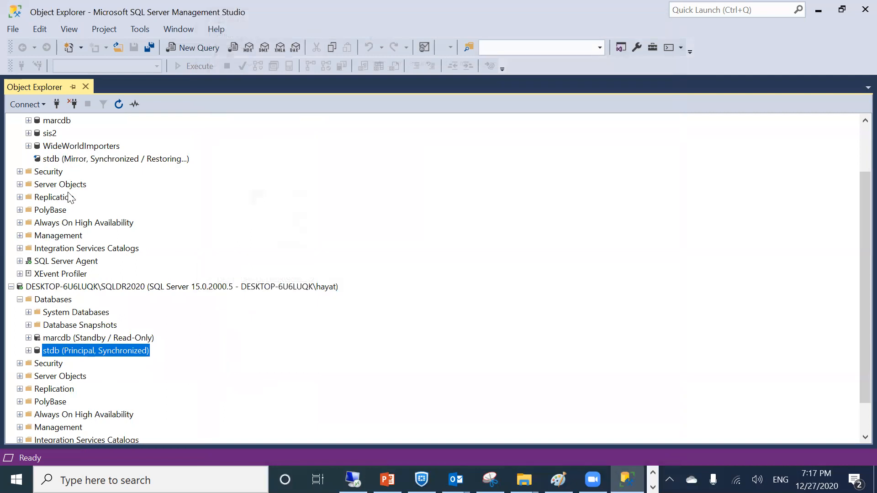
# Refresh stdb on SQL2019 and SQLDR2020 in Object Explorer to show their new mirroring roles
pyautogui.click(53, 145)
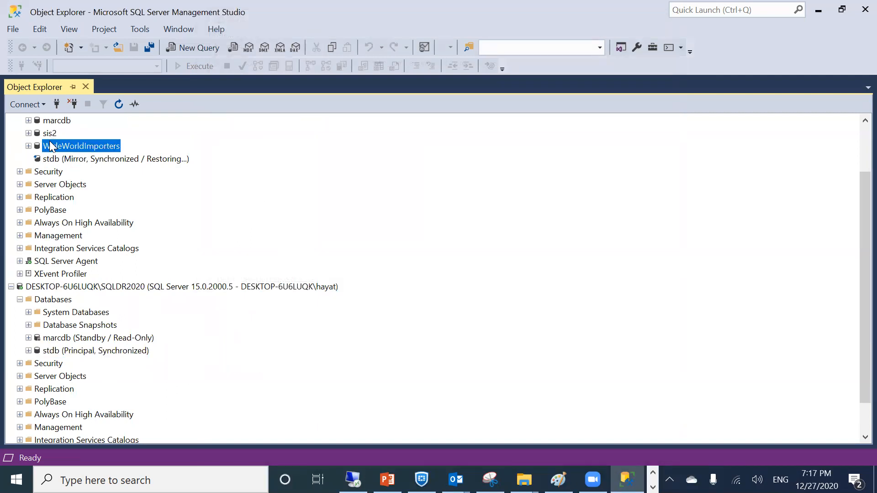
pyautogui.scroll(2, 52, 146)
pyautogui.rightClick(46, 133)
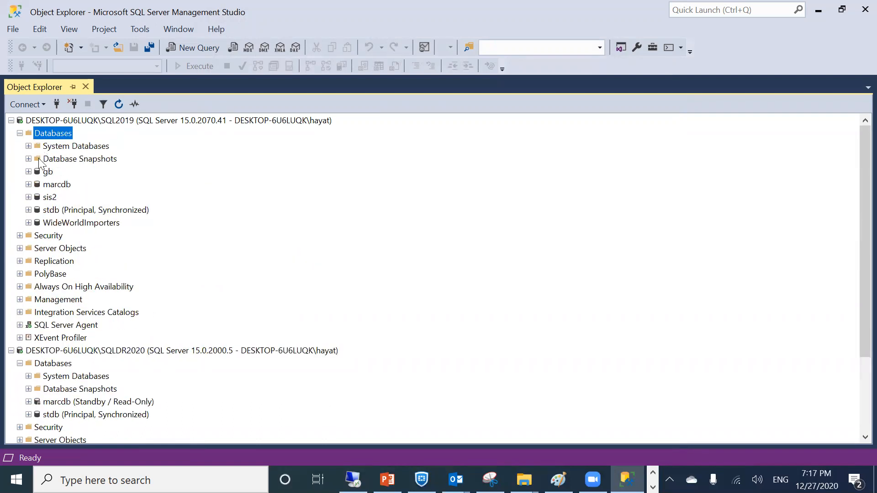
pyautogui.click(80, 214)
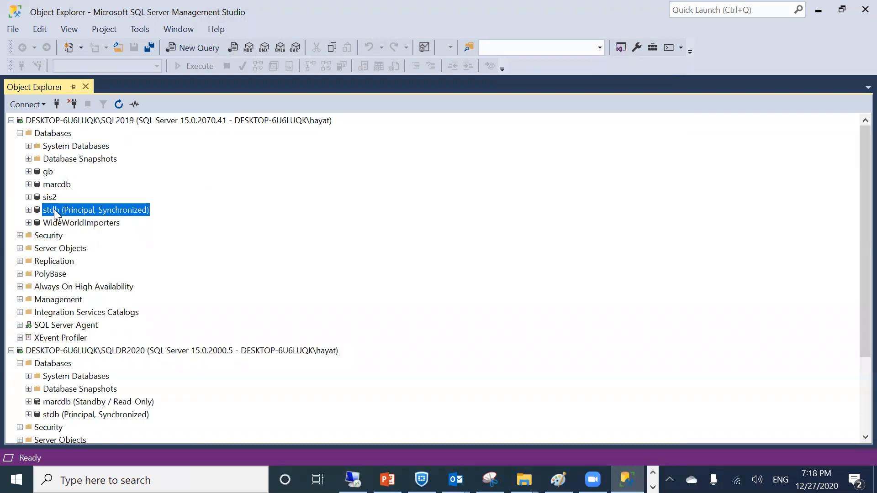
pyautogui.scroll(-3, 52, 242)
pyautogui.rightClick(67, 323)
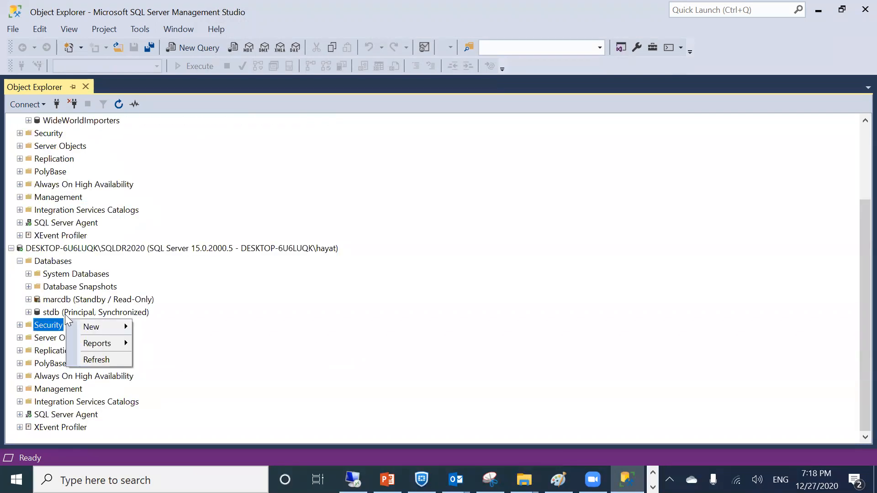
pyautogui.rightClick(65, 314)
pyautogui.click(94, 441)
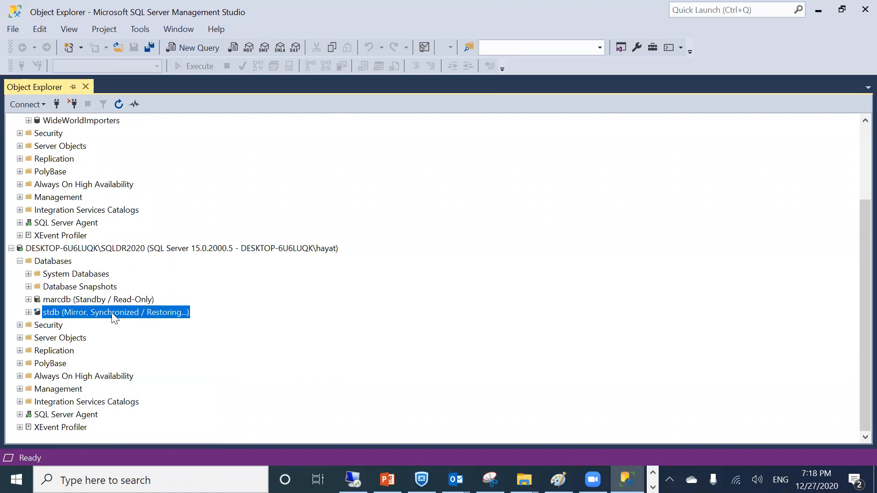
pyautogui.scroll(1, 114, 317)
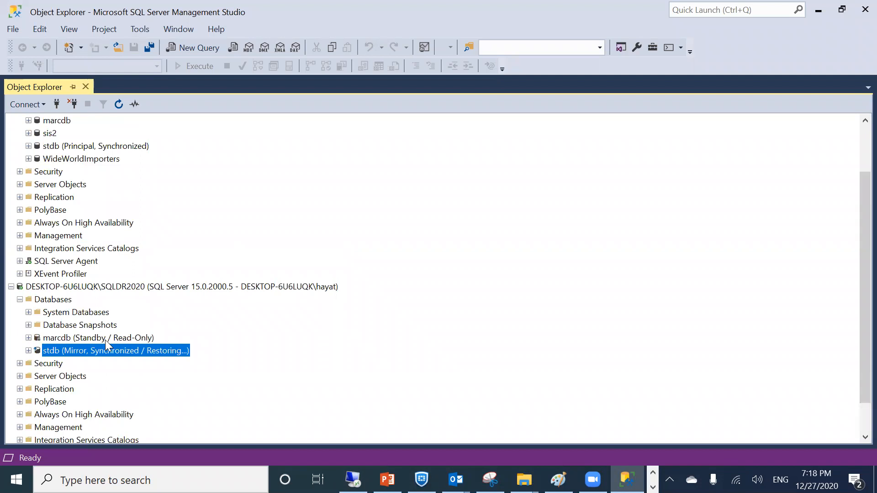
# Launch the Database Mirroring Monitor from stdb's Tasks menu on SQL2019
pyautogui.rightClick(69, 150)
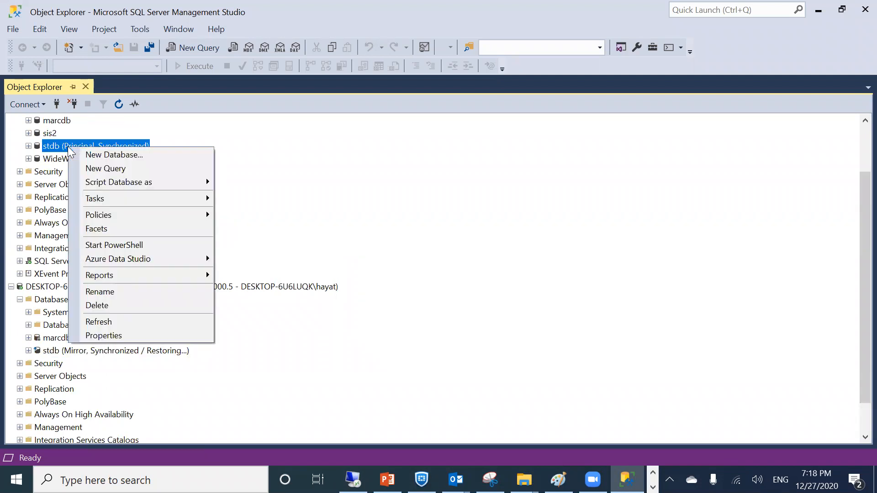
pyautogui.moveTo(132, 214)
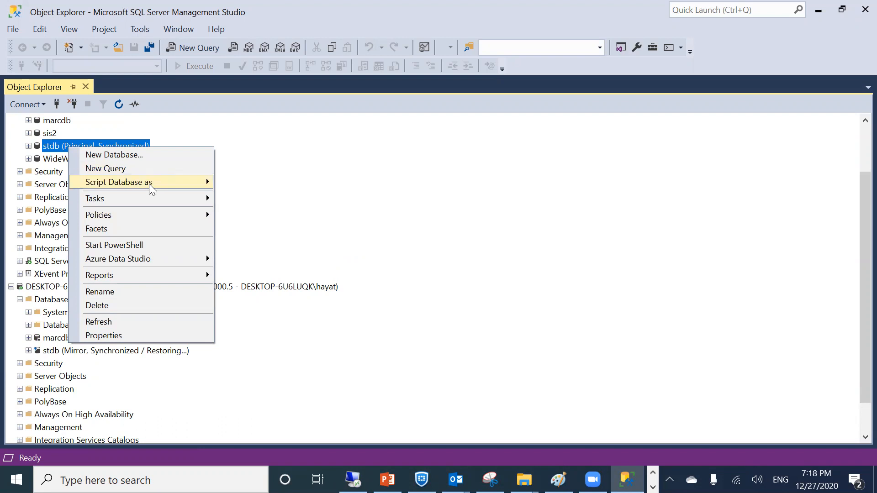
pyautogui.moveTo(142, 199)
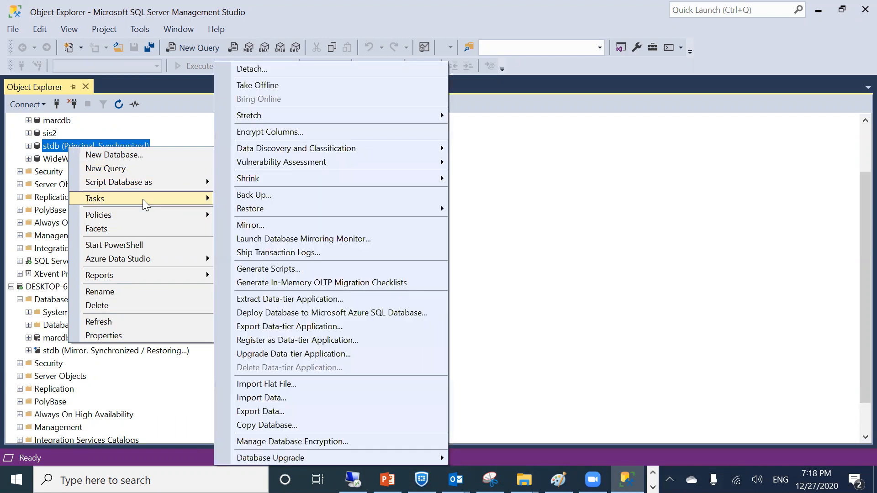
pyautogui.click(336, 239)
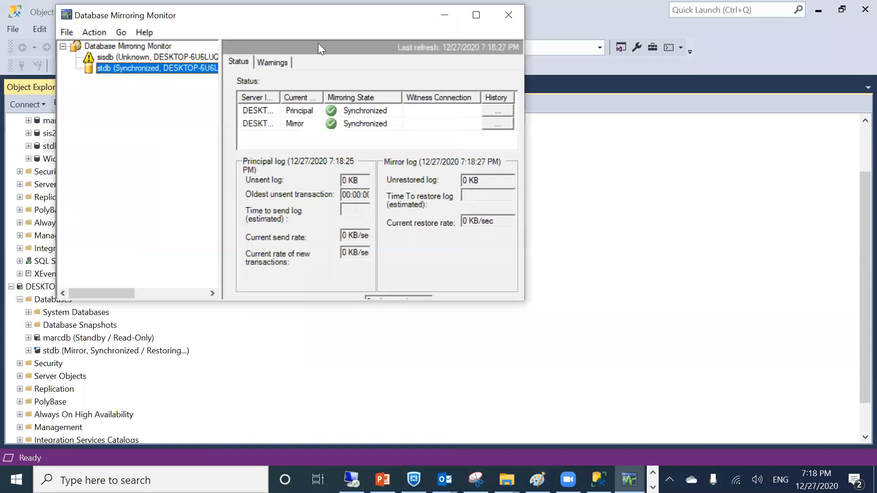
pyautogui.moveTo(318, 42); pyautogui.dragTo(400, 104)
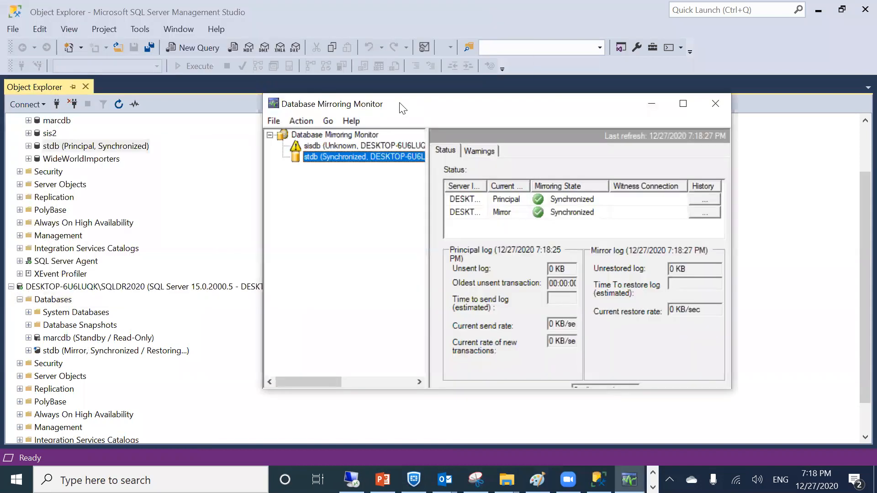
# Unregister sisdb from the Database Mirroring Monitor, confirming with Yes
pyautogui.click(309, 148)
pyautogui.rightClick(309, 148)
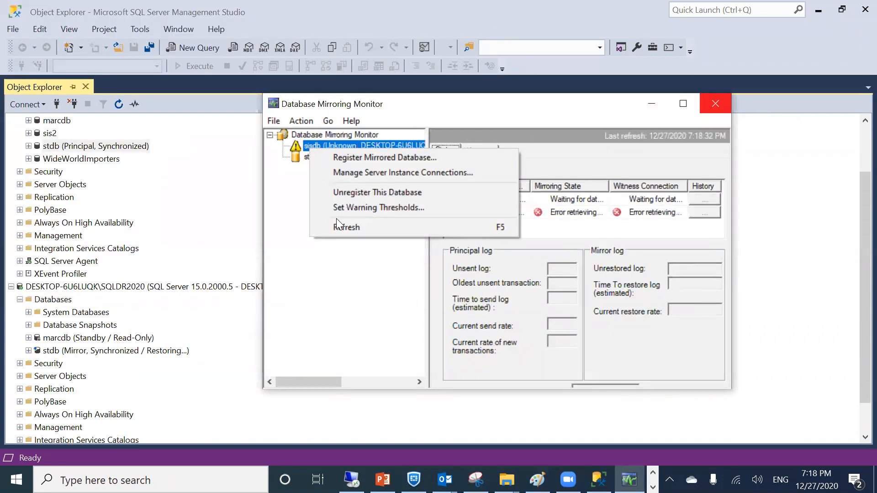
pyautogui.click(336, 194)
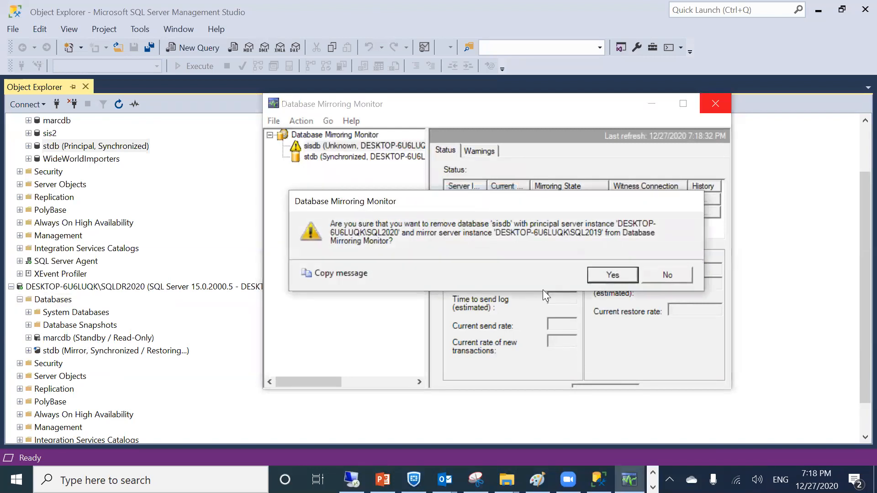
pyautogui.click(602, 276)
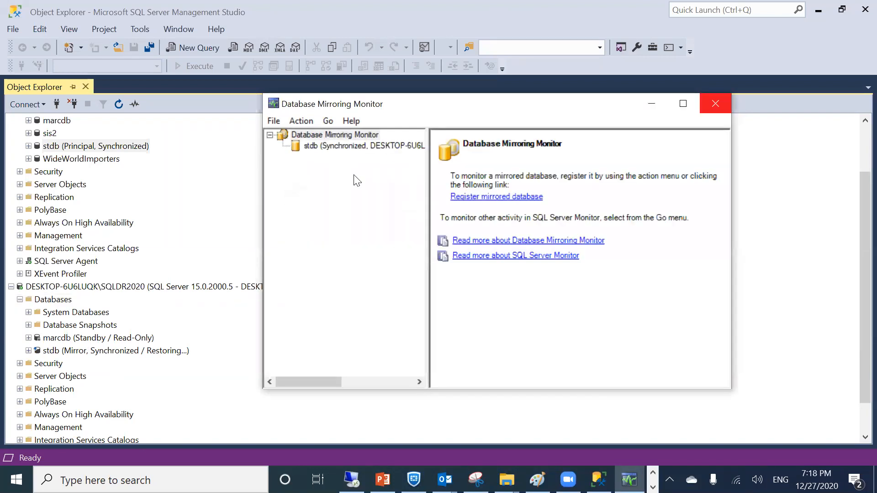
# Check that stdb's principal and mirror are both Synchronized, then close the monitor
pyautogui.click(314, 145)
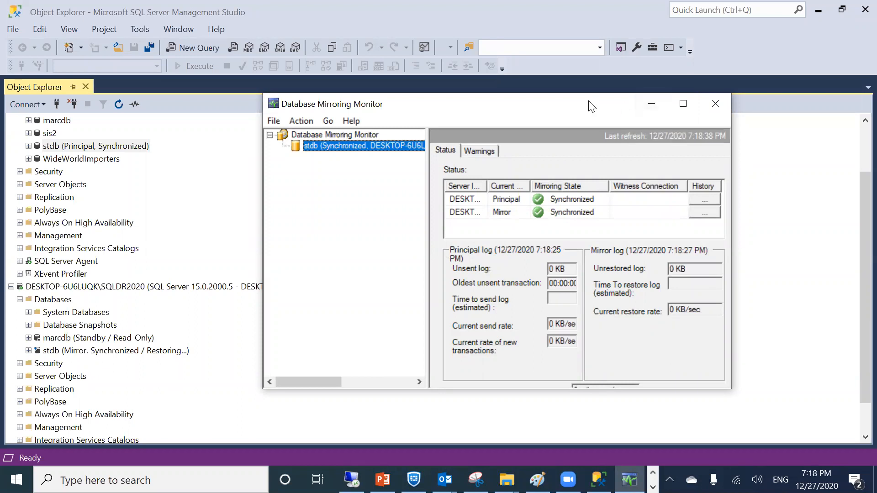
pyautogui.click(711, 102)
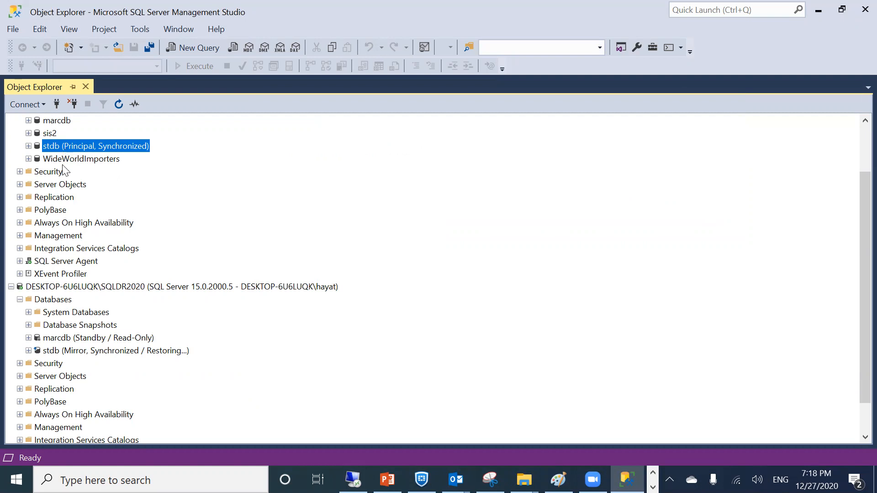
pyautogui.scroll(2, 66, 156)
pyautogui.click(59, 122)
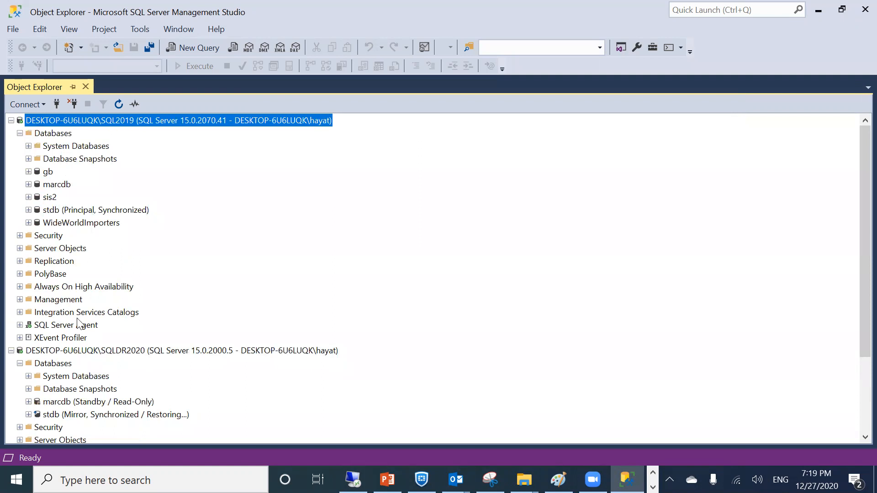
pyautogui.click(116, 352)
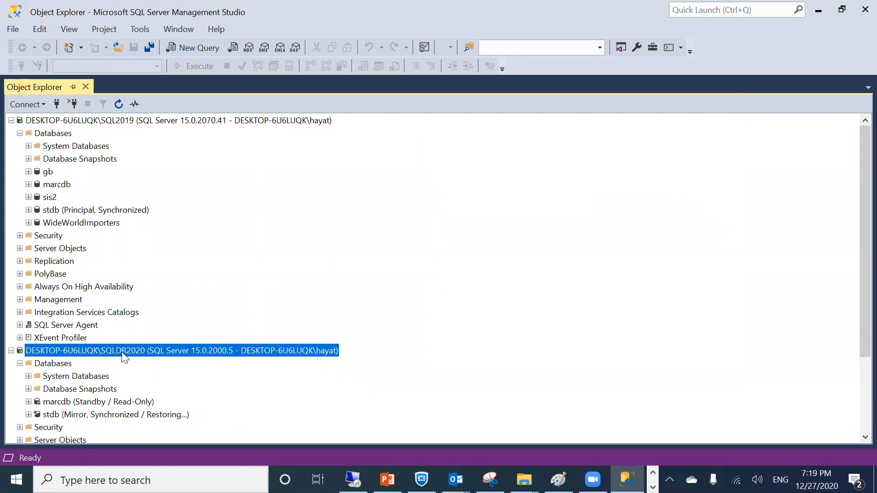
pyautogui.click(52, 211)
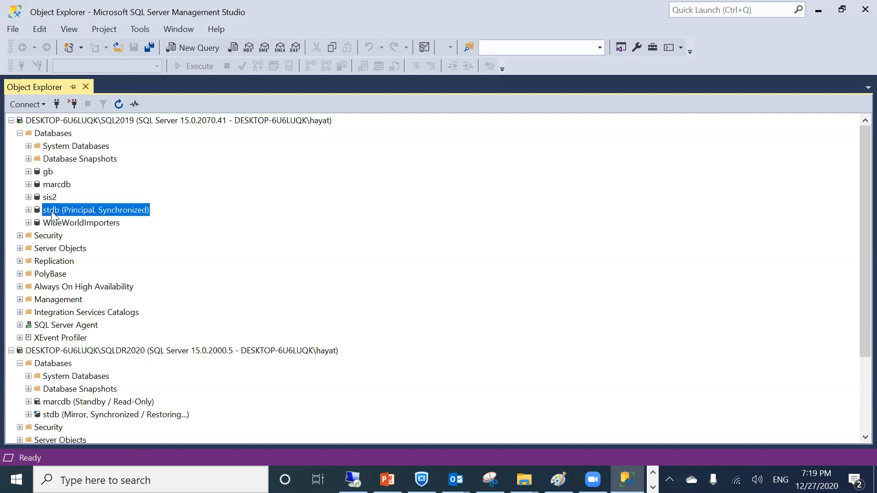
pyautogui.rightClick(52, 212)
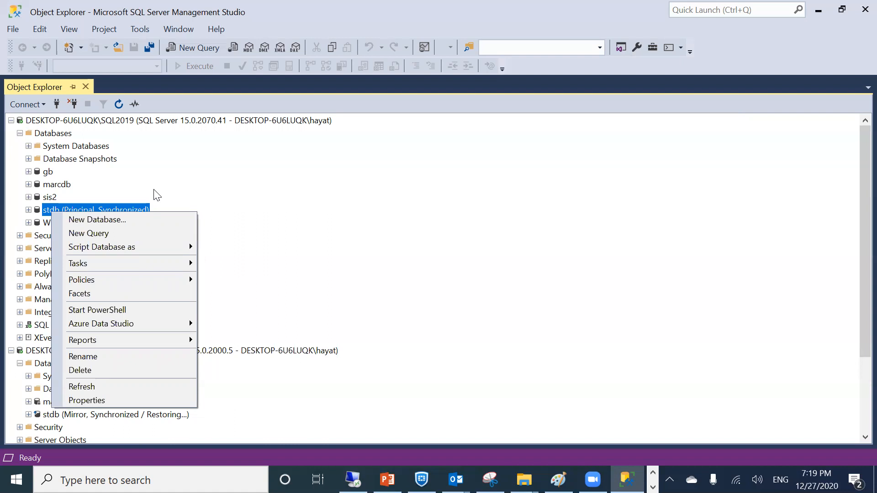
pyautogui.click(23, 131)
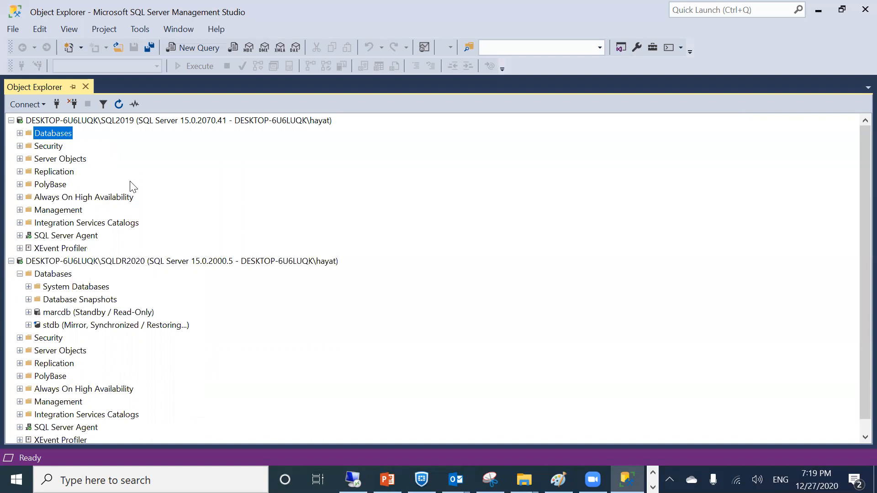
pyautogui.rightClick(100, 314)
pyautogui.click(264, 198)
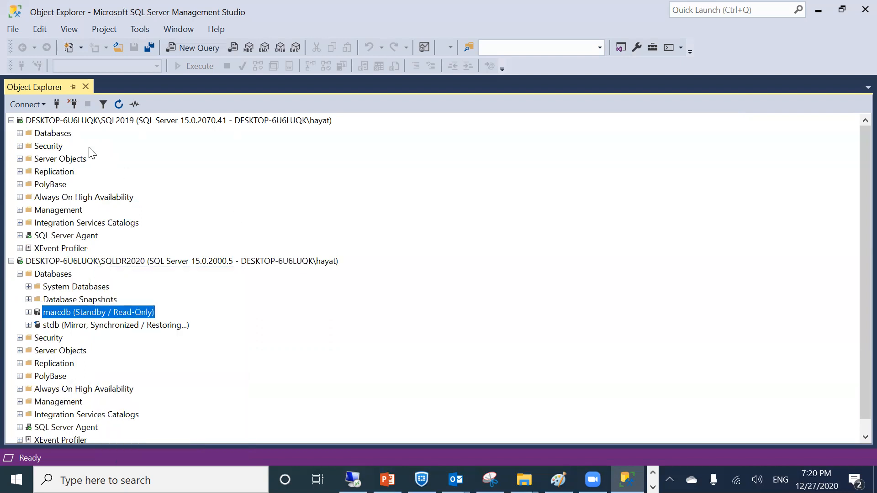
pyautogui.click(20, 133)
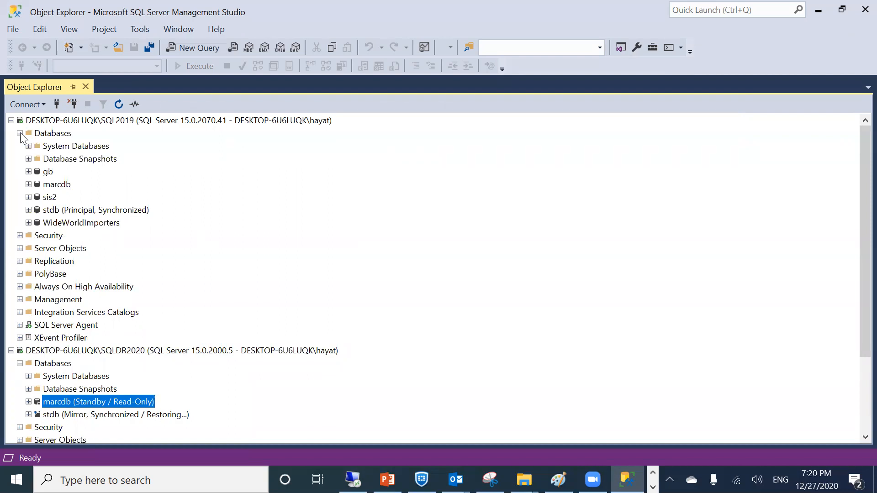
pyautogui.click(20, 133)
# Expand SQL2019's Databases and select stdb, listed as Principal, Synchronized
pyautogui.click(20, 133)
pyautogui.click(84, 210)
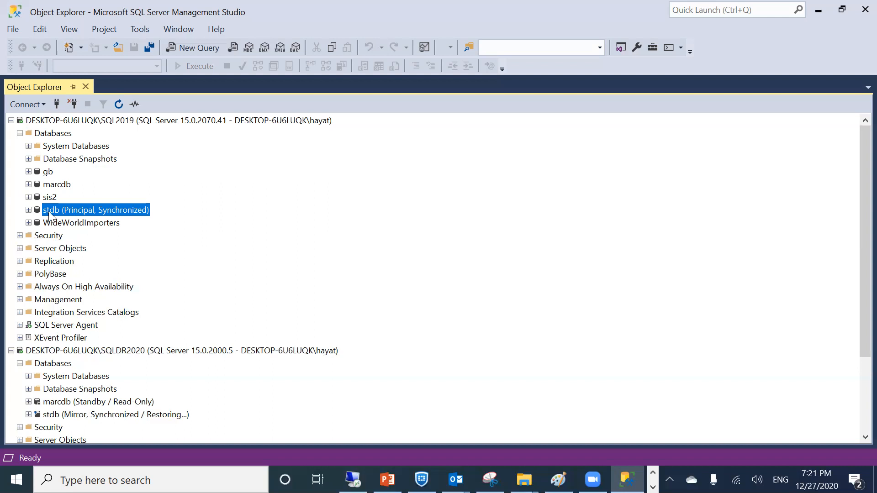
# Open a new table designer under stdb's Tables folder
pyautogui.click(28, 210)
pyautogui.click(38, 235)
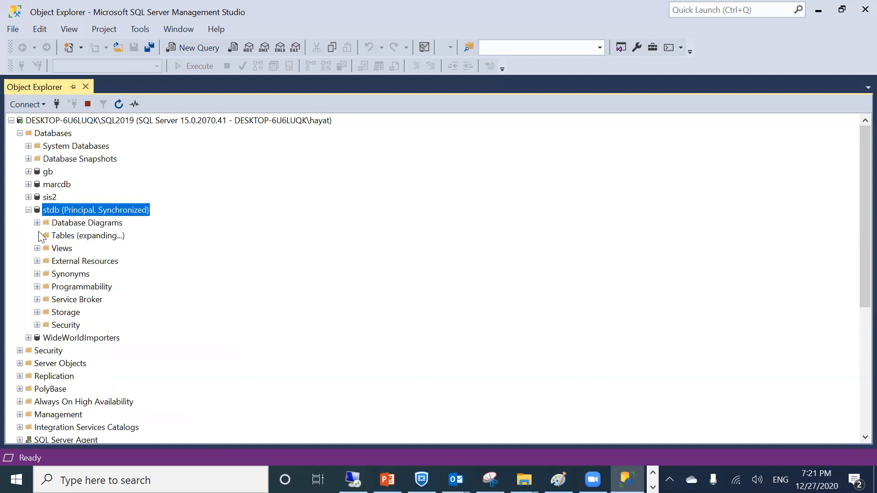
pyautogui.rightClick(63, 237)
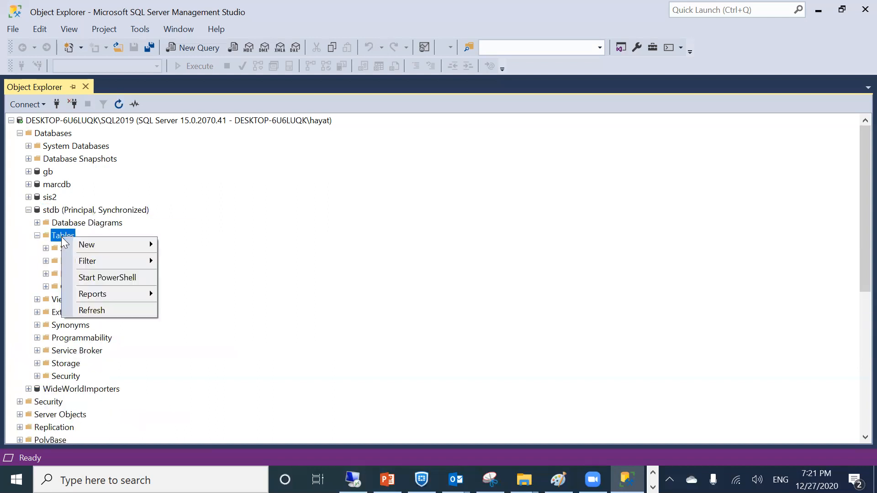
pyautogui.moveTo(88, 242)
pyautogui.click(179, 246)
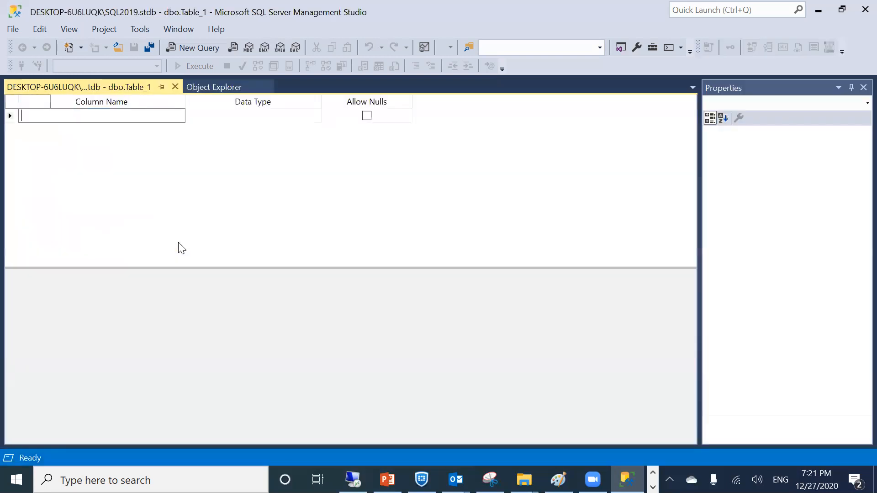
# Add nchar(10) columns inform and phon, then close the designer choosing Yes to save
pyautogui.write('inform')
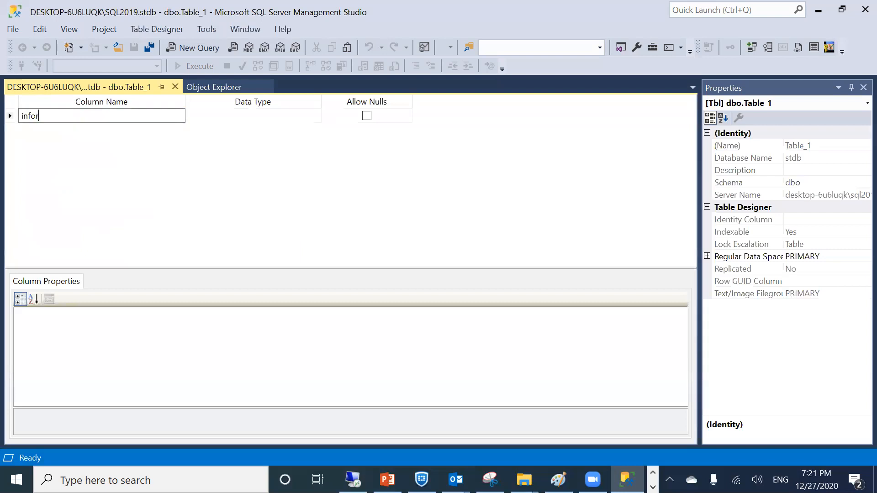
pyautogui.press('Return')
pyautogui.write('nama')
pyautogui.press('BackSpace')
pyautogui.press('BackSpace')
pyautogui.press('BackSpace')
pyautogui.press('BackSpace')
pyautogui.write('phon')
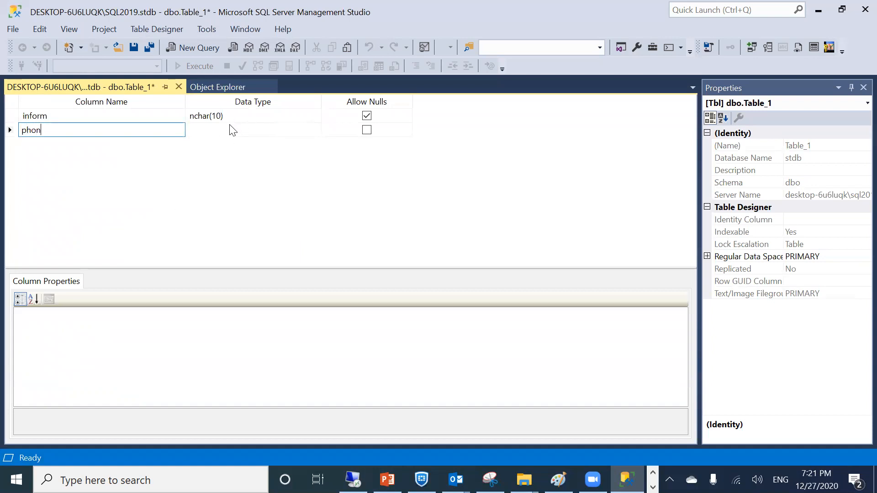
pyautogui.click(233, 131)
pyautogui.click(178, 87)
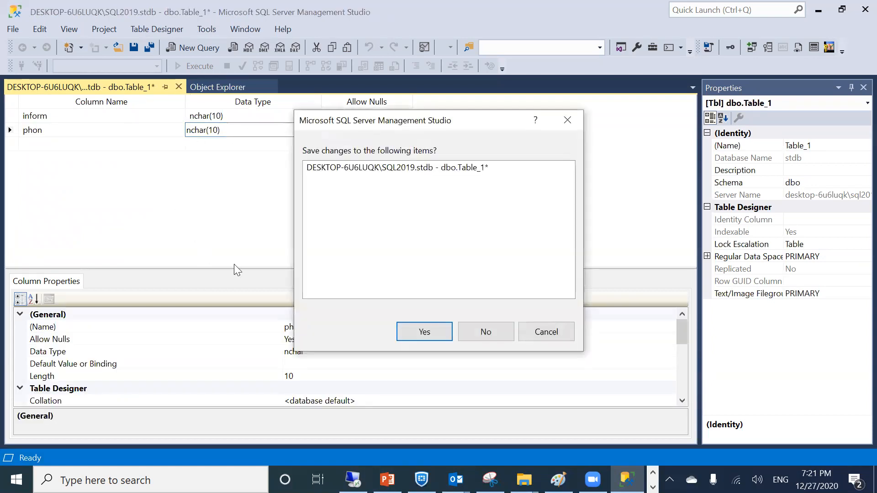
pyautogui.click(397, 330)
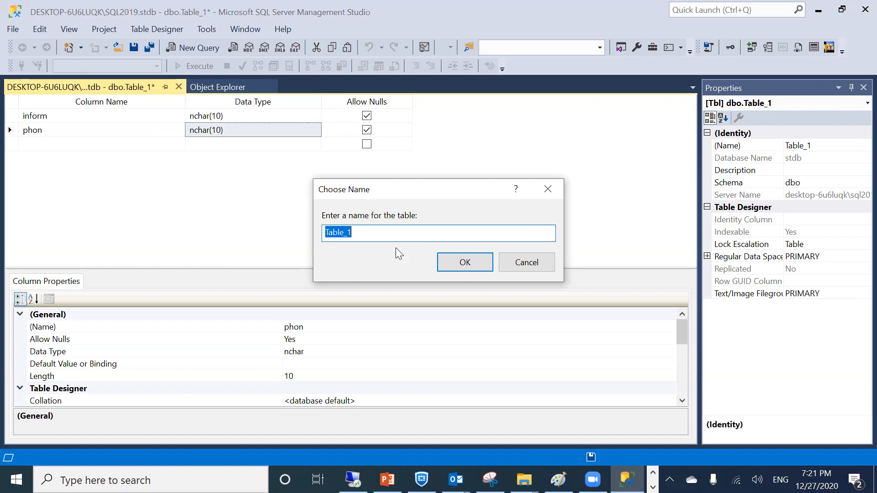
pyautogui.click(558, 479)
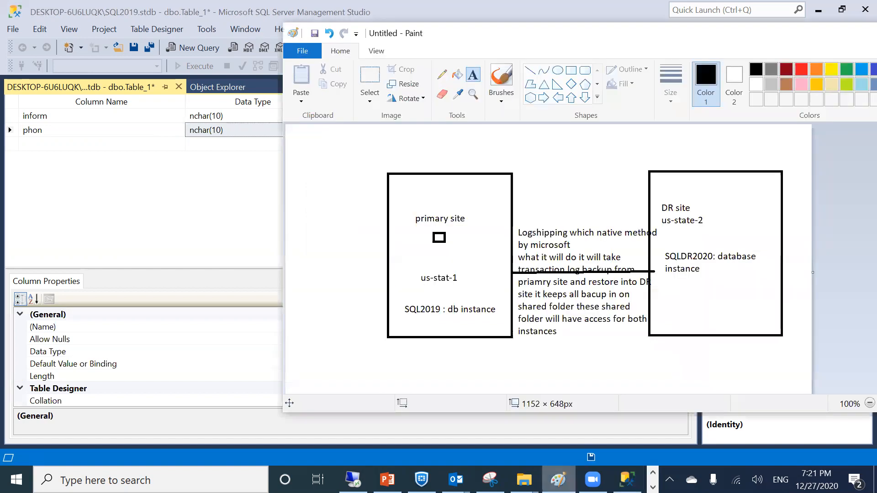
pyautogui.moveTo(425, 218); pyautogui.dragTo(466, 221)
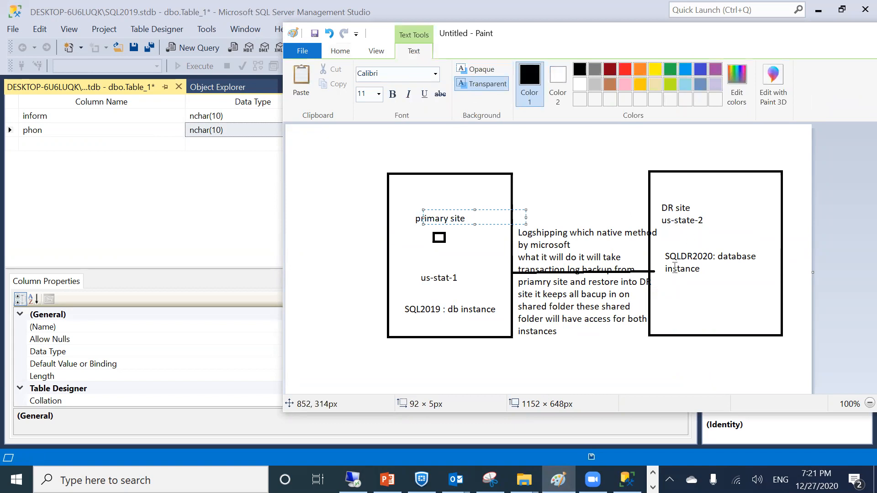
pyautogui.click(425, 276)
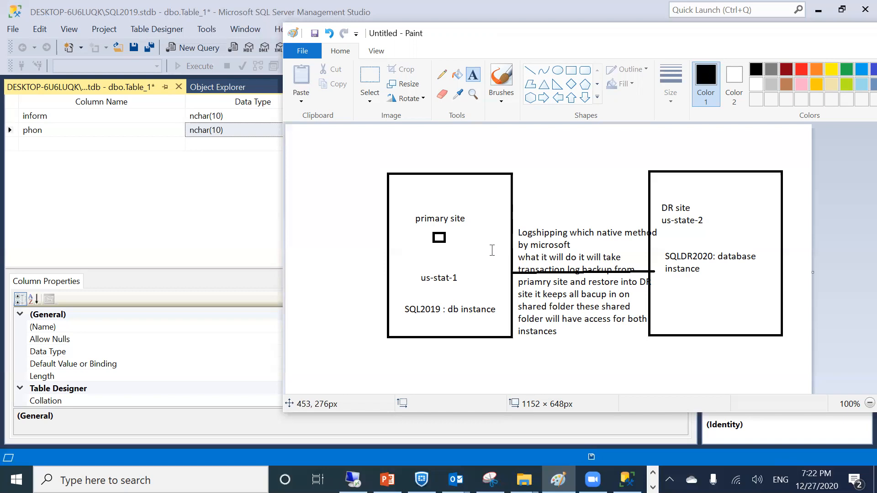
# Name the new stdb table 'info', close its designer and collapse stdb
pyautogui.click(191, 204)
pyautogui.hotkey('ctrl', 's')
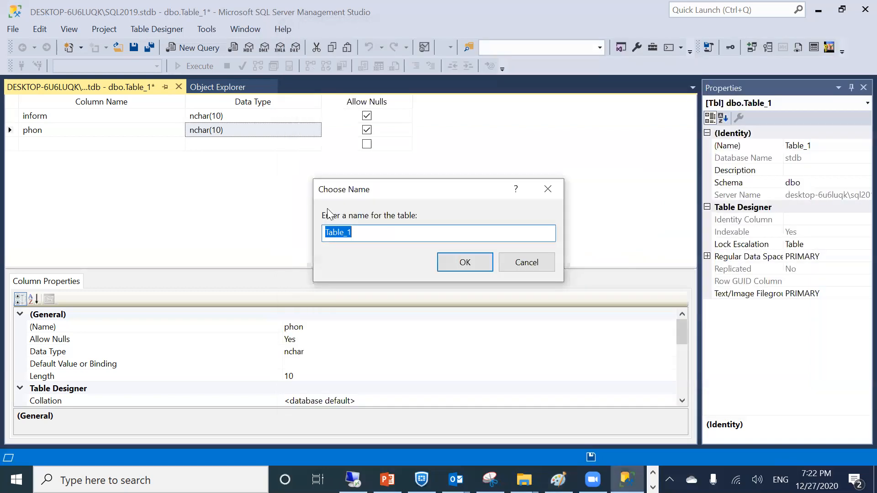
pyautogui.write('info')
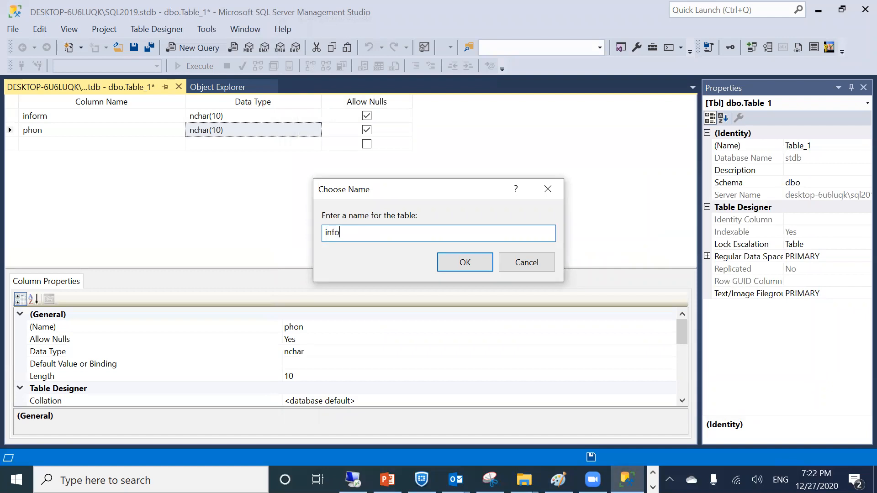
pyautogui.press('Return')
pyautogui.click(179, 87)
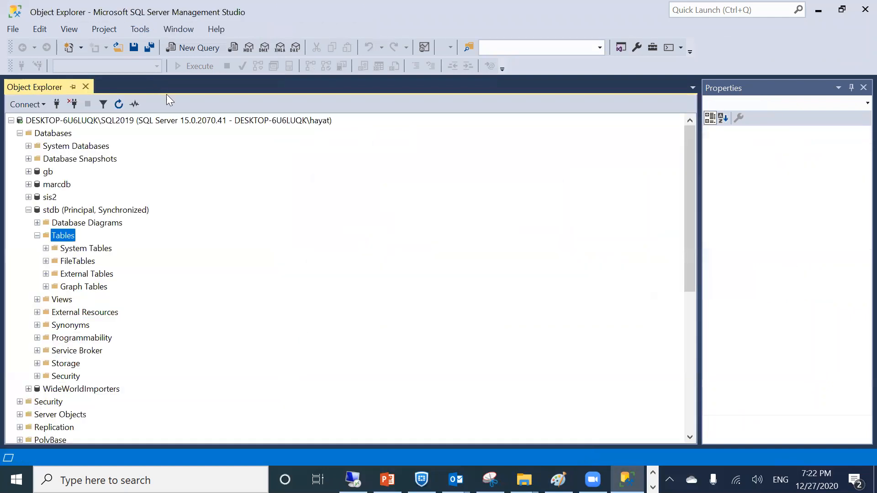
pyautogui.click(28, 210)
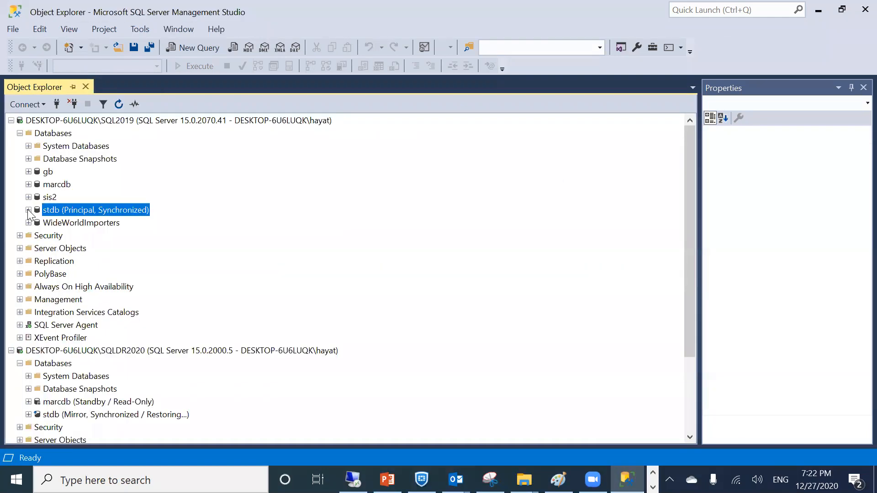
pyautogui.scroll(-1, 91, 348)
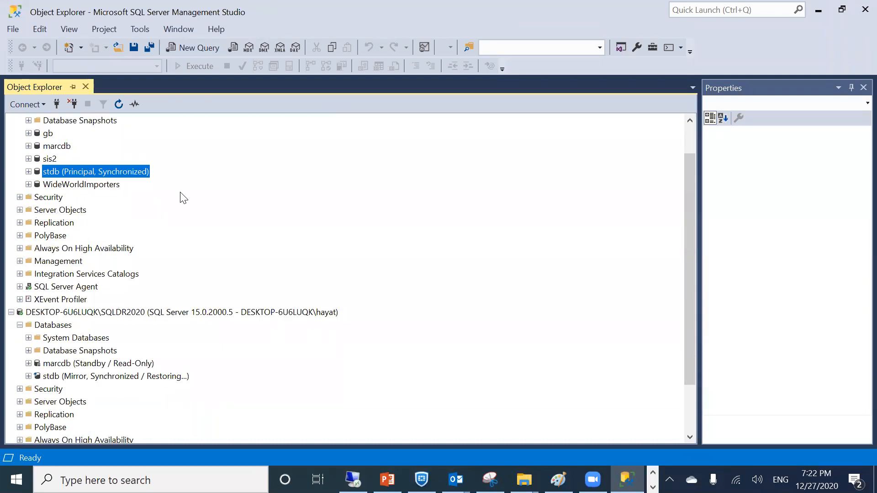
# From SQL2019 stdb's Mirroring properties page, request a failover to SQLDR2020 and confirm it
pyautogui.rightClick(106, 169)
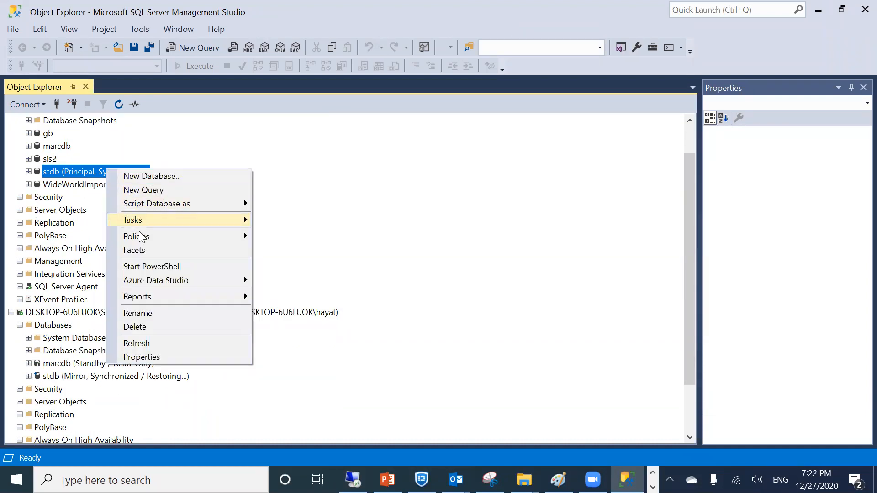
pyautogui.click(141, 356)
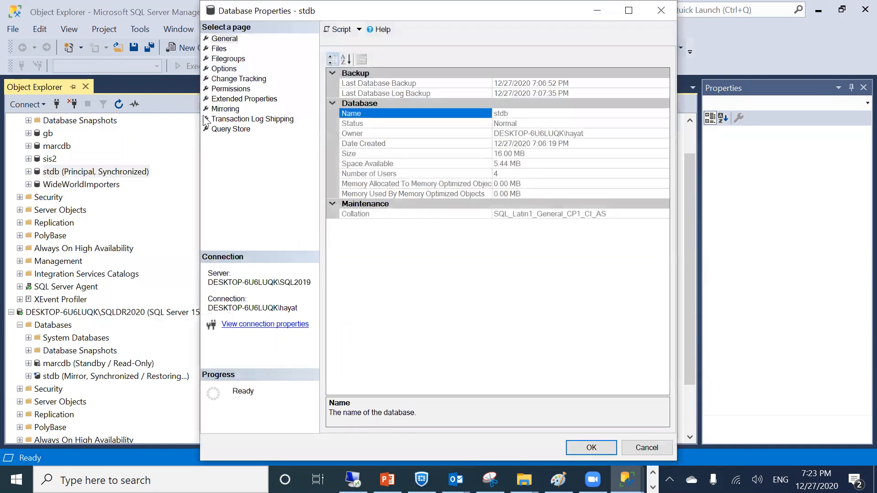
pyautogui.click(225, 111)
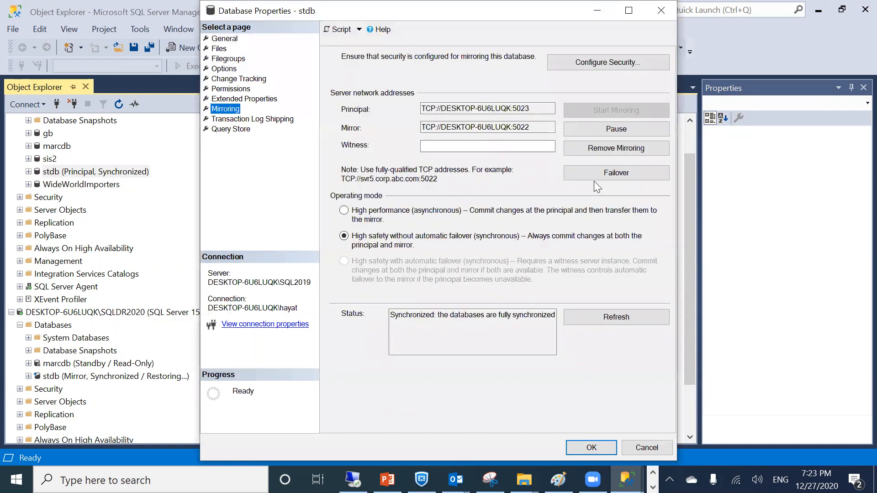
pyautogui.click(596, 173)
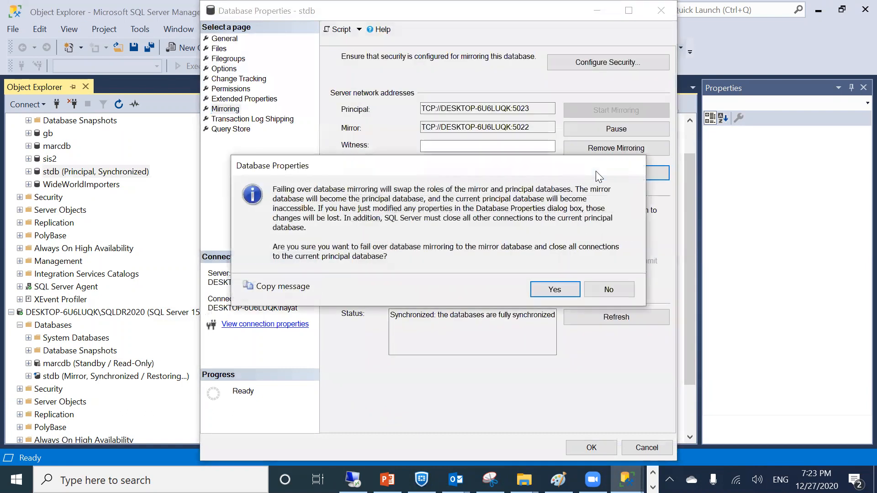
pyautogui.click(546, 284)
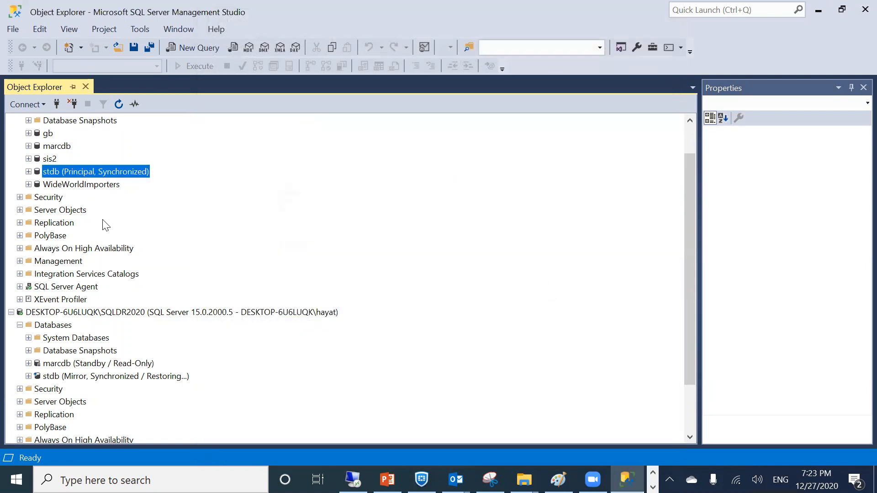
# Refresh SQLDR2020 and expand Databases > stdb > Tables to find dbo.info, then collapse stdb
pyautogui.rightClick(56, 313)
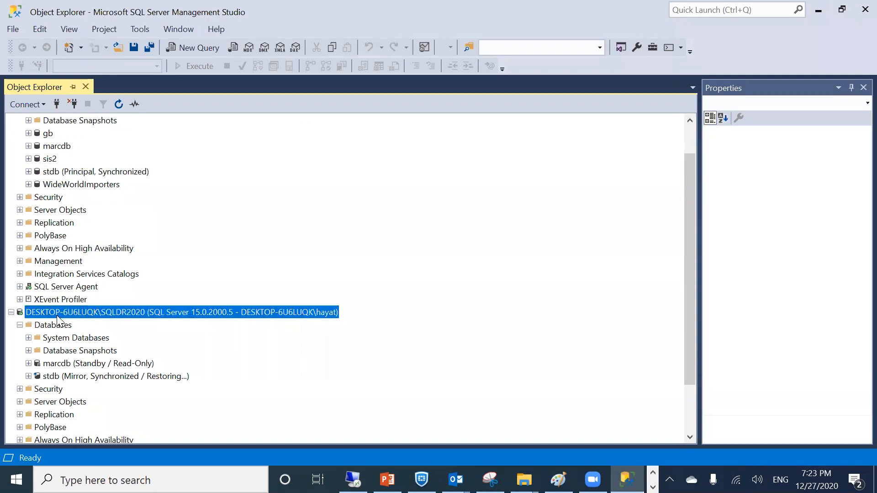
pyautogui.click(108, 444)
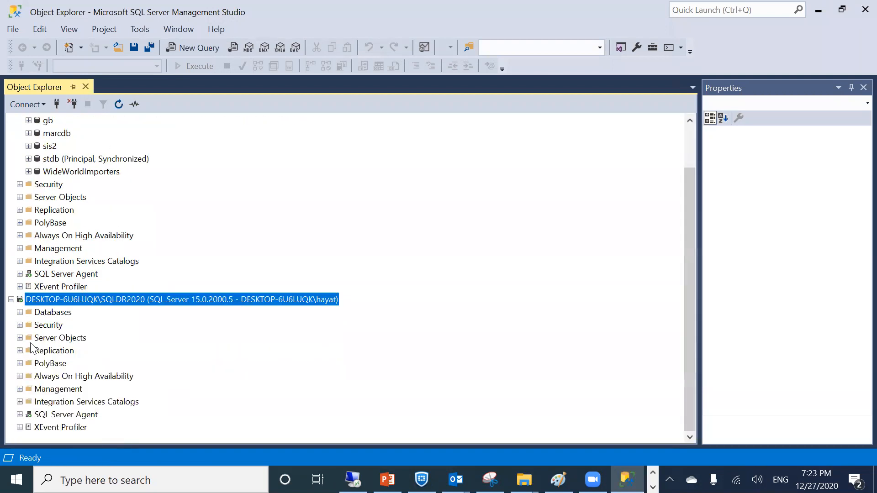
pyautogui.click(19, 312)
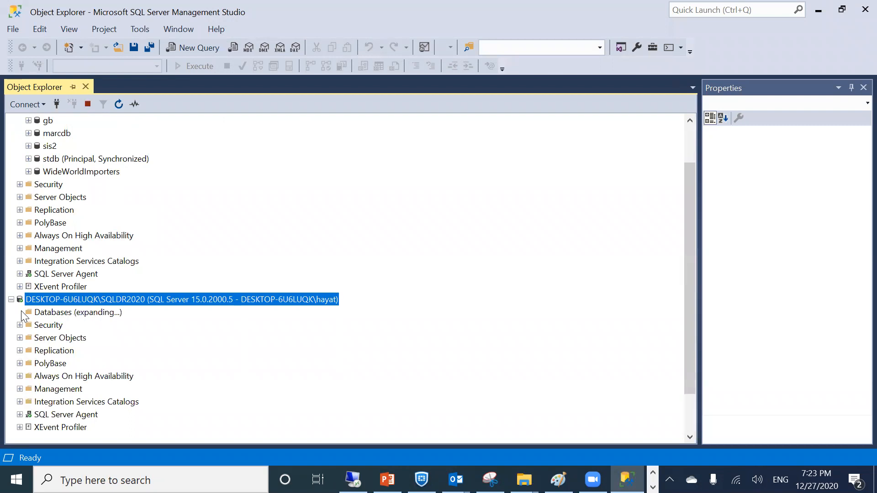
pyautogui.doubleClick(57, 364)
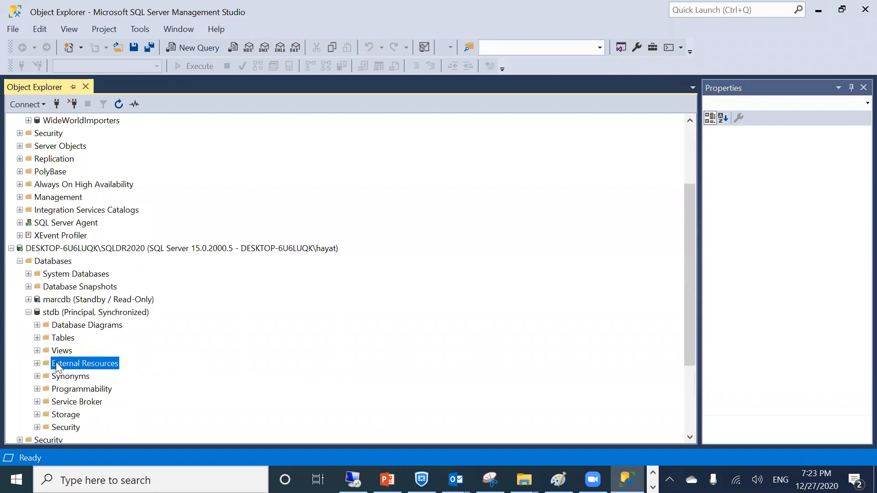
pyautogui.click(38, 337)
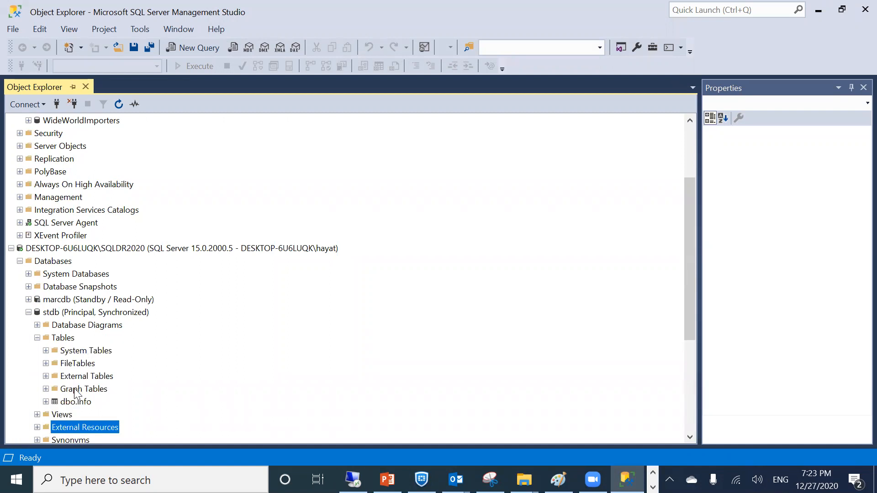
pyautogui.click(69, 403)
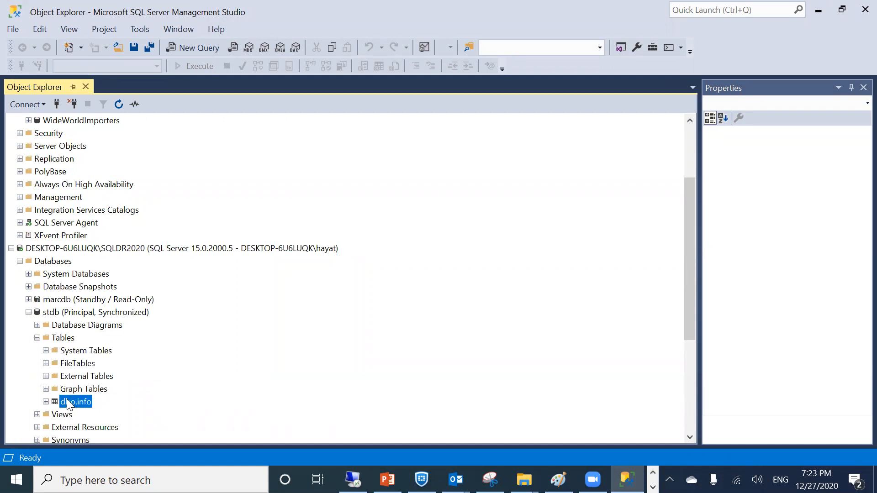
pyautogui.click(29, 313)
pyautogui.scroll(3, 100, 236)
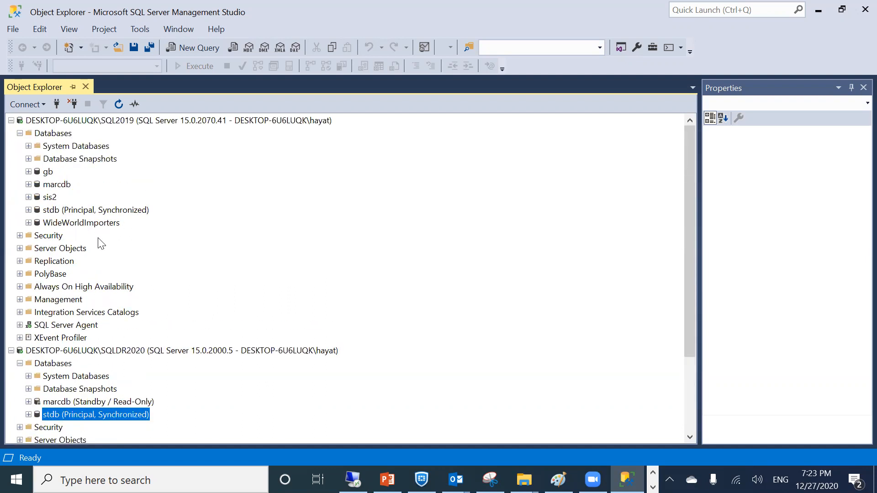
pyautogui.click(57, 187)
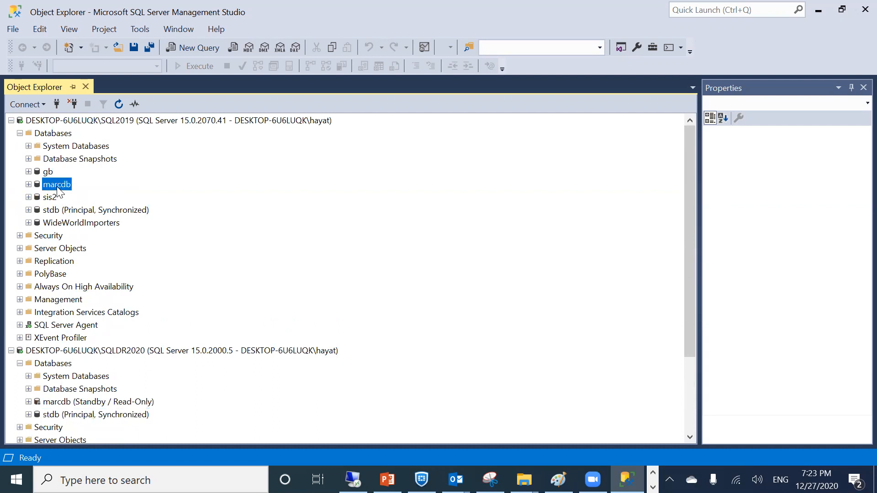
pyautogui.rightClick(57, 186)
pyautogui.click(24, 213)
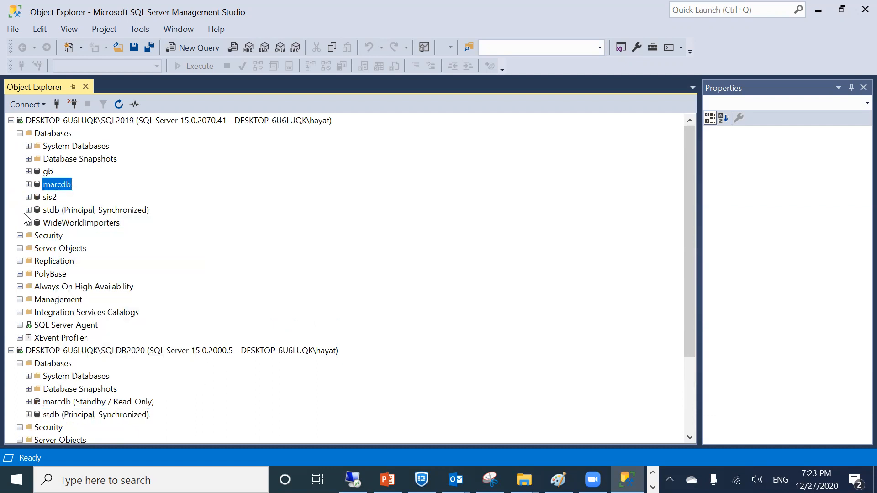
pyautogui.rightClick(51, 212)
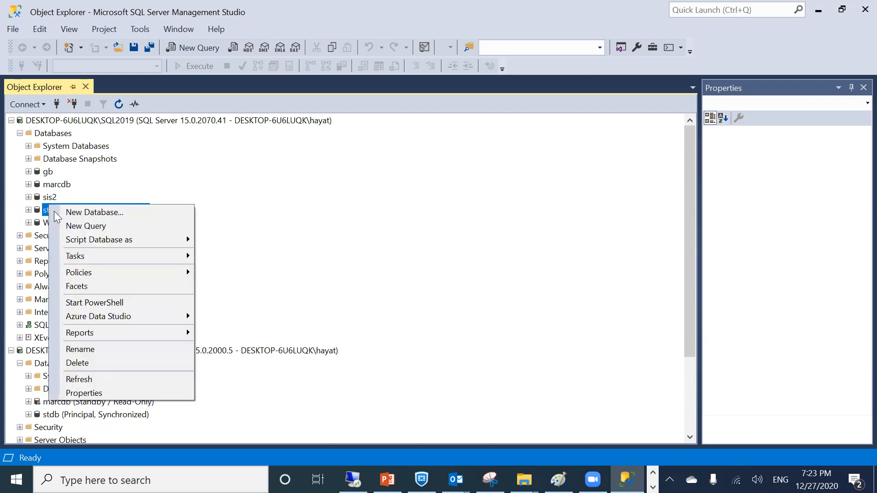
pyautogui.moveTo(74, 257)
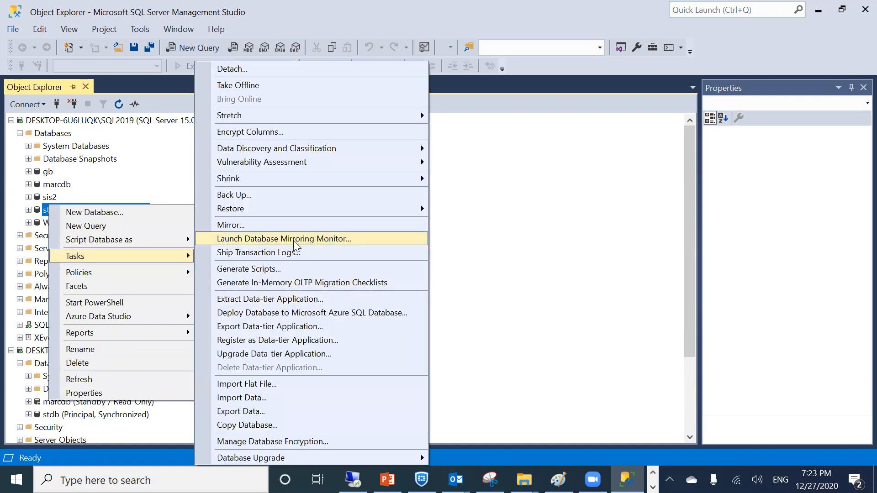
pyautogui.click(331, 238)
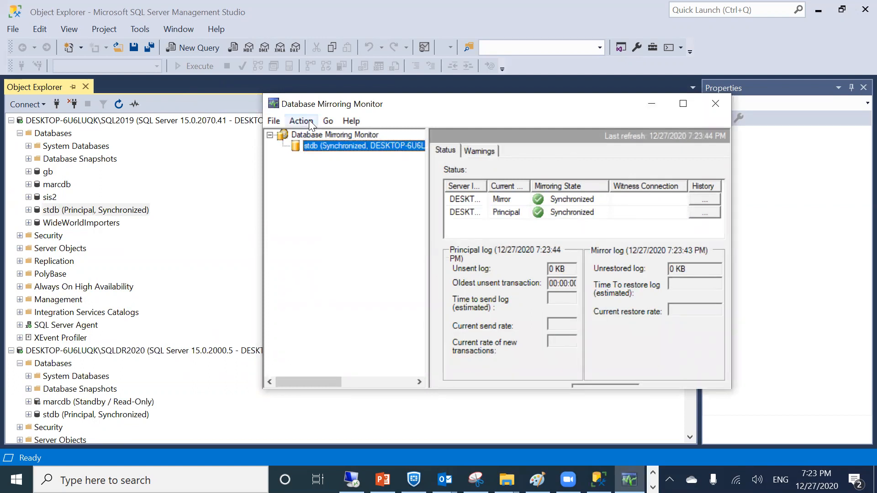
pyautogui.click(477, 154)
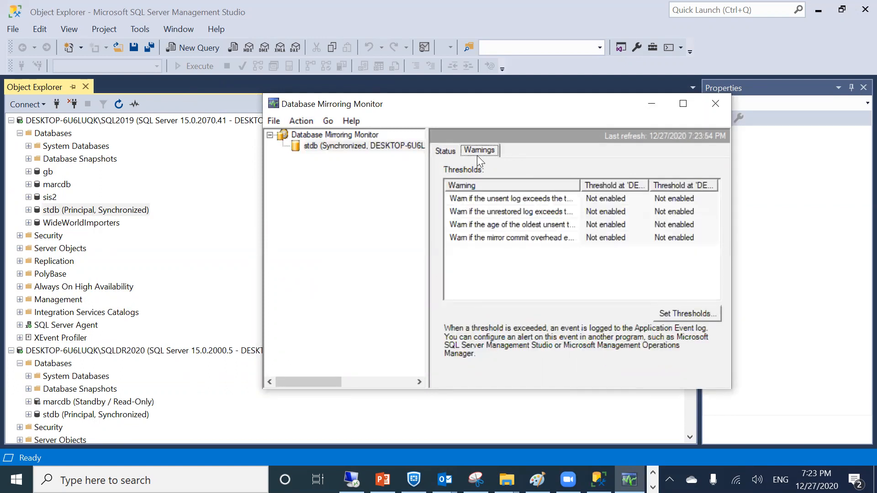
pyautogui.click(451, 150)
pyautogui.click(583, 209)
pyautogui.click(581, 203)
pyautogui.click(578, 207)
pyautogui.click(572, 198)
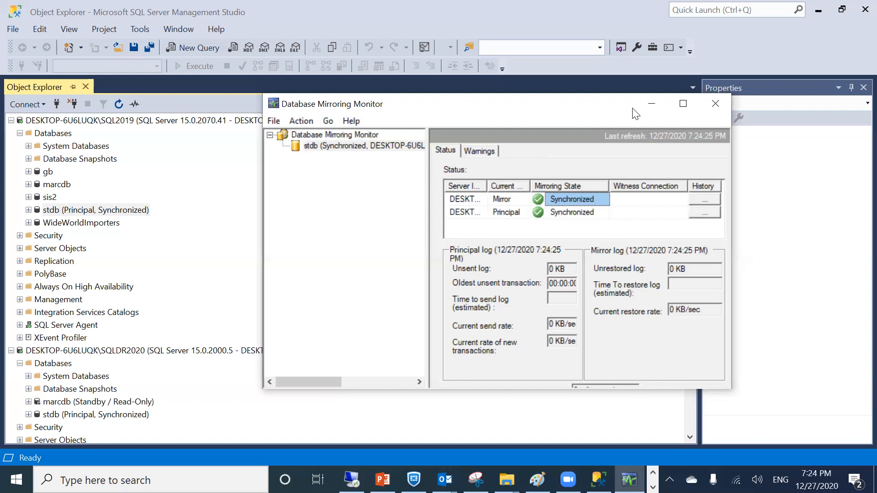
pyautogui.click(651, 104)
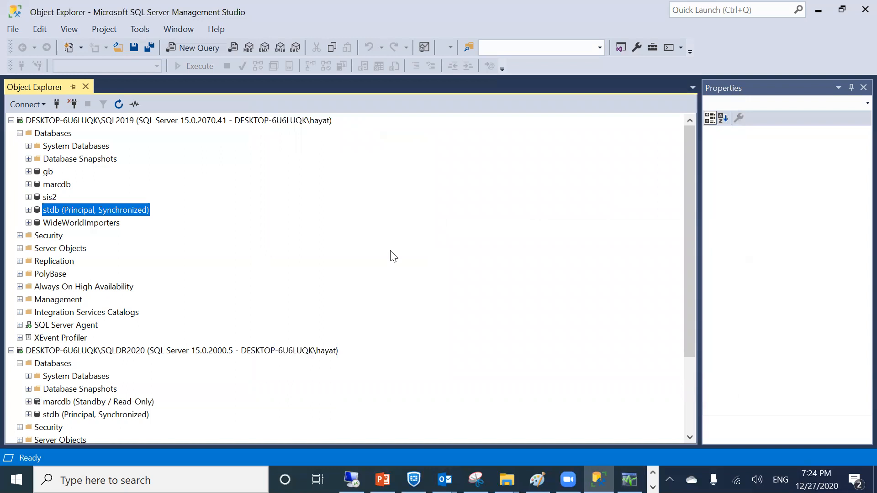
# Expand stdb under SQL2019 and collapse its Tables subfolders
pyautogui.click(29, 210)
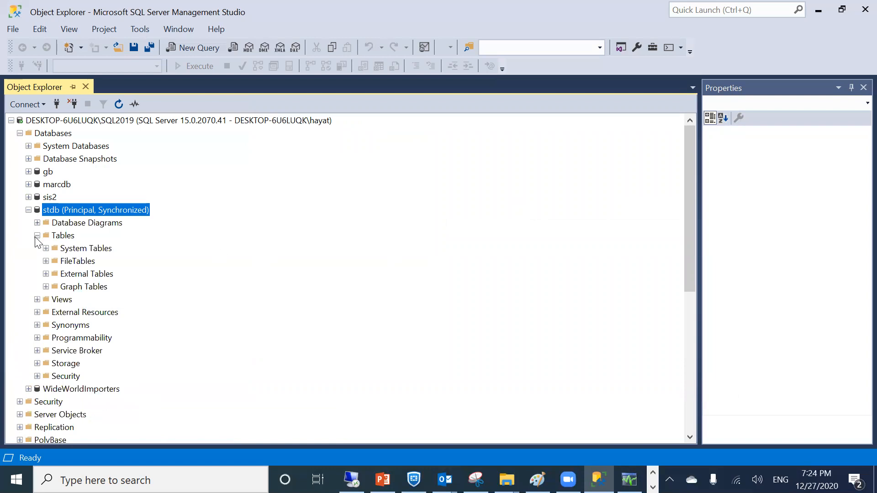
pyautogui.click(37, 235)
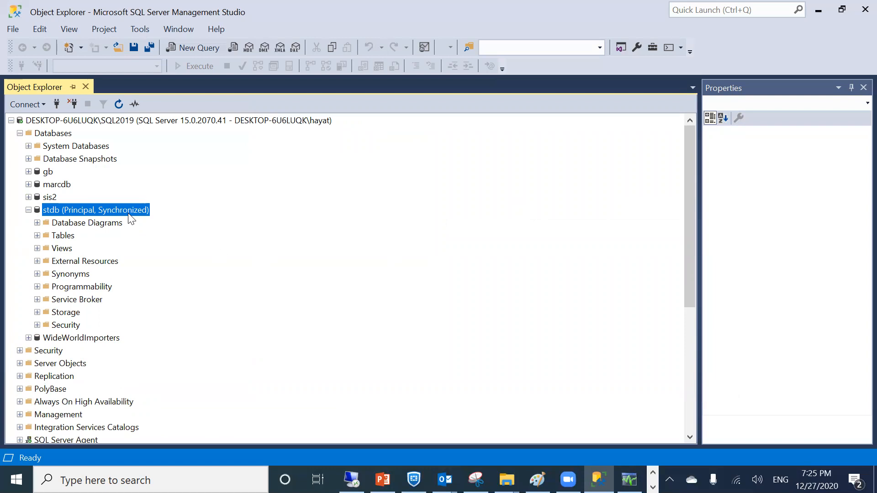
pyautogui.scroll(-4, 81, 381)
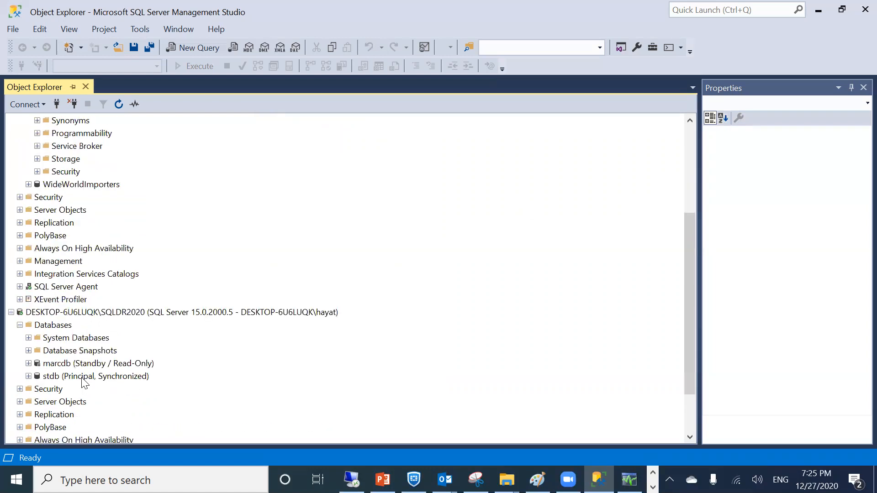
# On SQLDR2020, expand and collapse marcdb, expand stdb, then select SQL2019's stdb
pyautogui.click(84, 367)
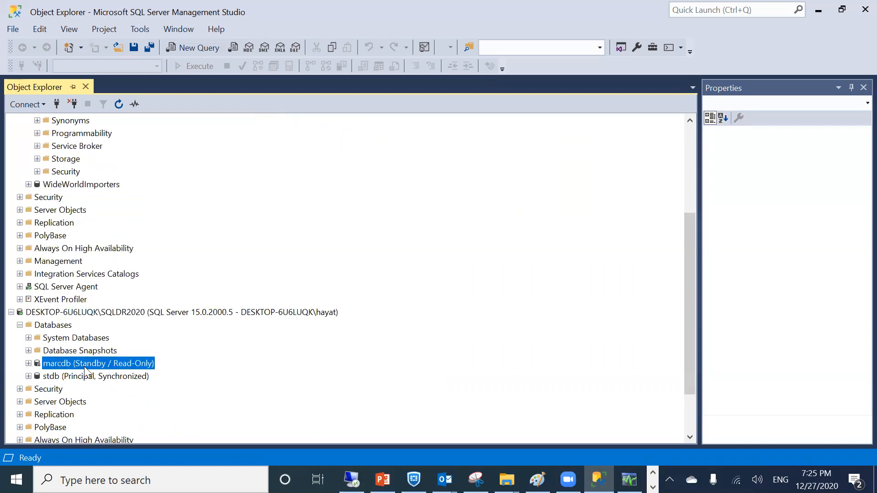
pyautogui.click(28, 363)
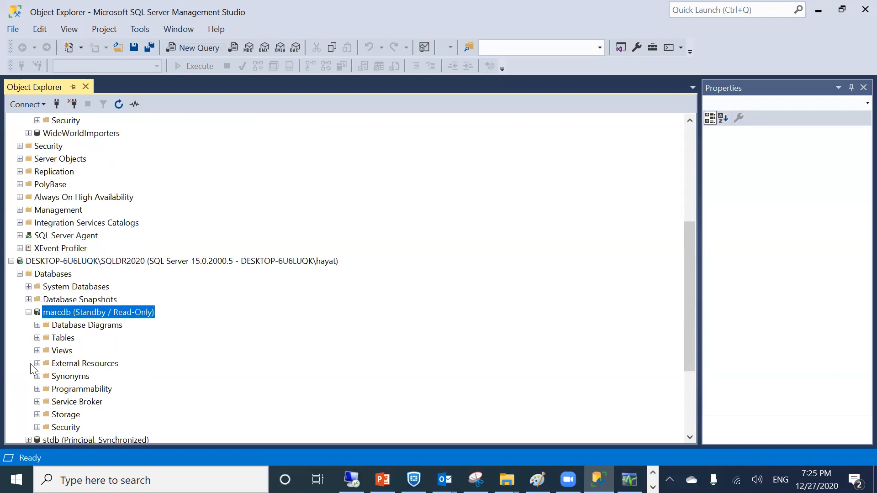
pyautogui.click(29, 312)
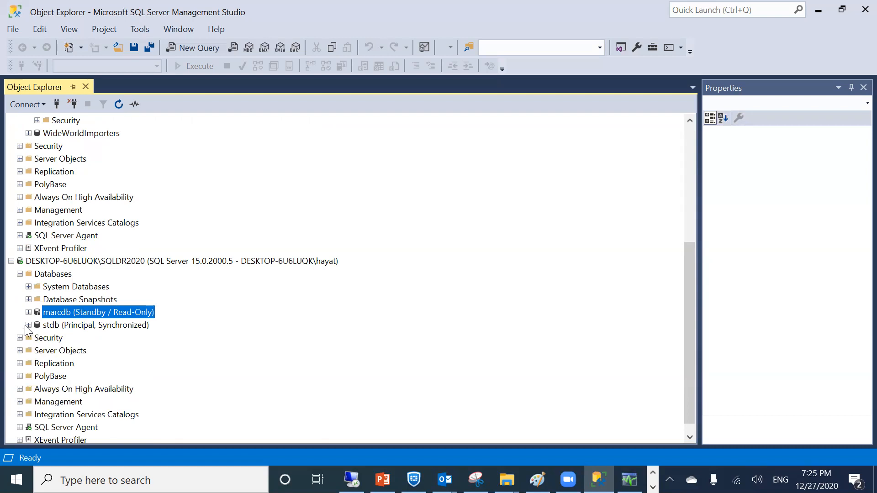
pyautogui.click(28, 325)
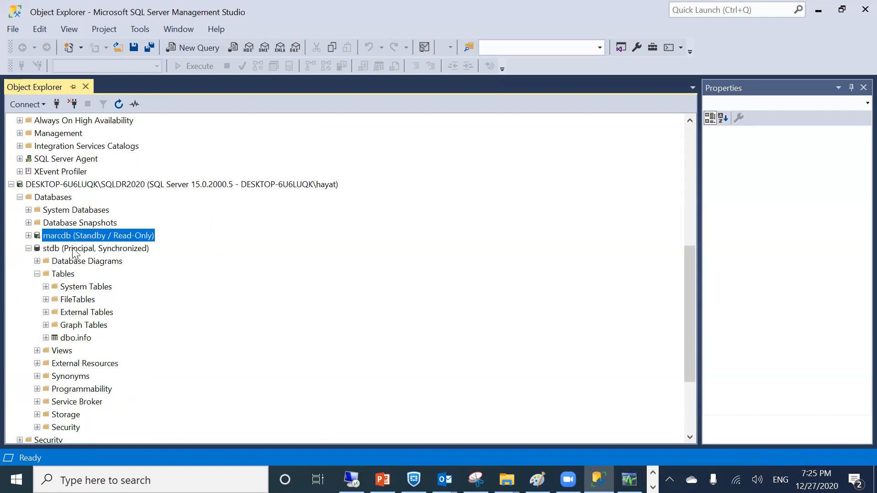
pyautogui.scroll(3, 73, 251)
pyautogui.scroll(3, 64, 328)
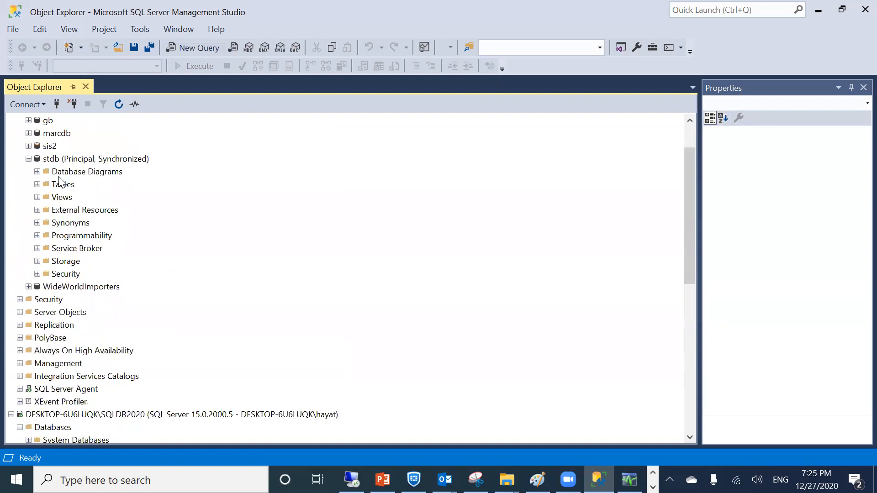
pyautogui.click(79, 157)
# Refresh SQL2019's stdb to show its Mirror role, dismissing the not-accessible error and rename
pyautogui.rightClick(79, 157)
pyautogui.click(124, 332)
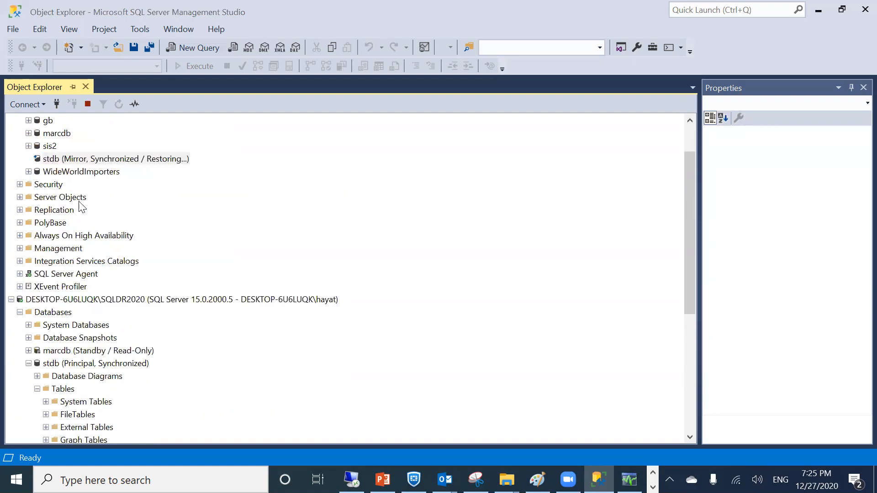
pyautogui.click(608, 261)
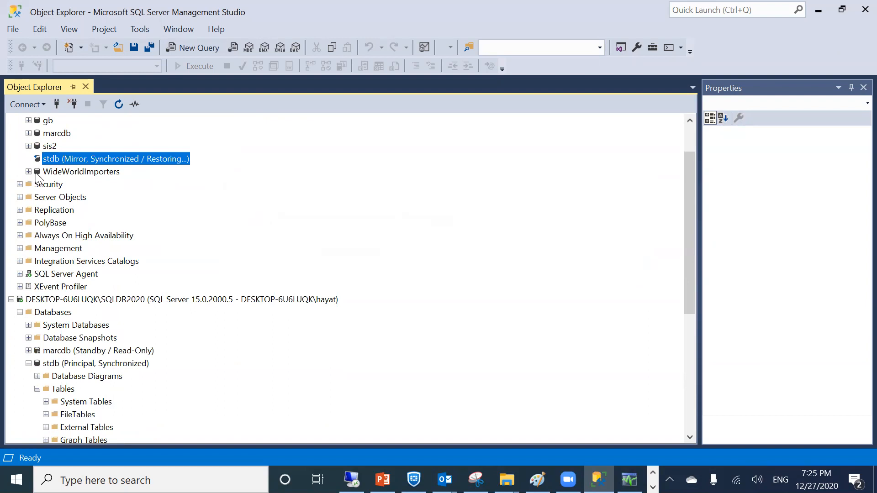
pyautogui.click(58, 158)
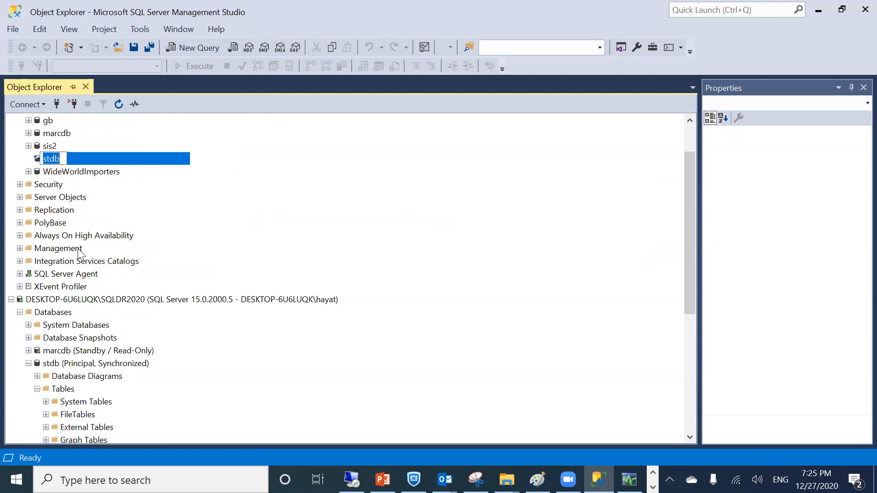
pyautogui.press('Escape')
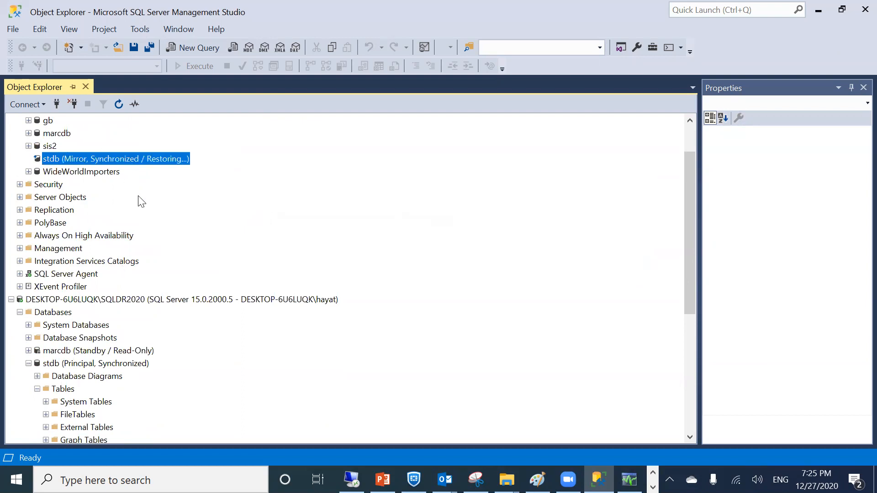
# Select SQLDR2020's Principal stdb and collapse SQL2019's Databases folder
pyautogui.click(95, 365)
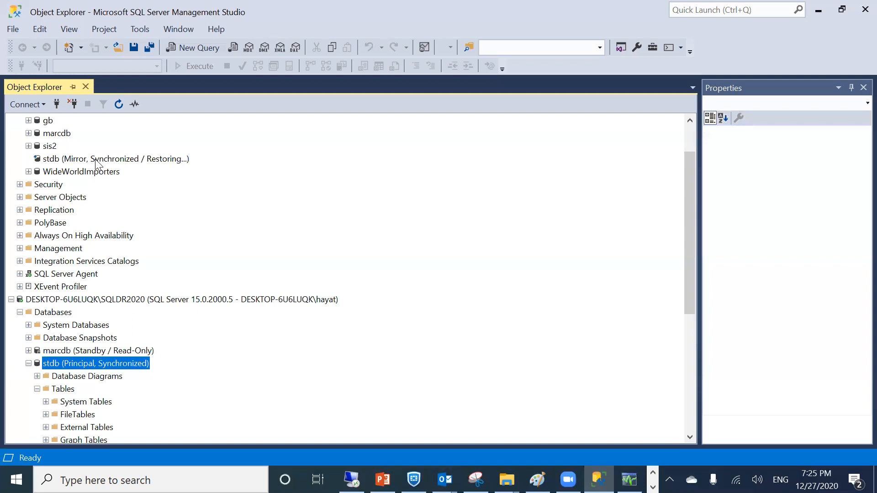
pyautogui.scroll(2, 98, 190)
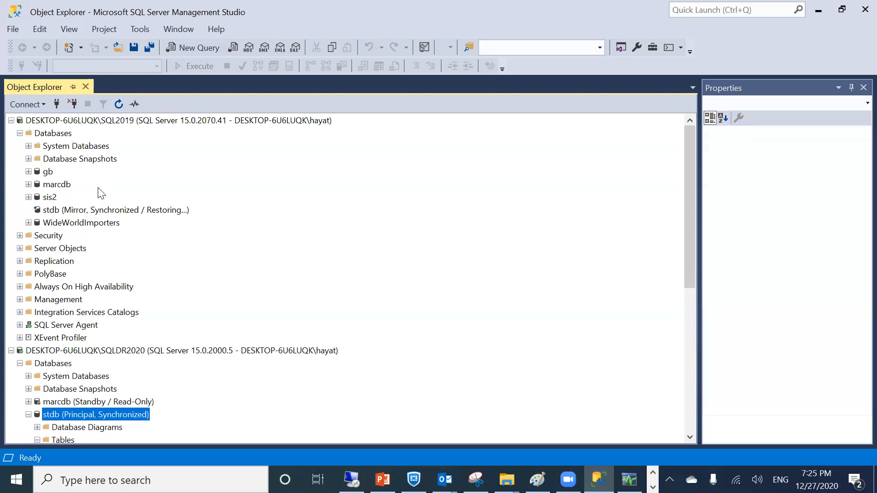
pyautogui.click(19, 134)
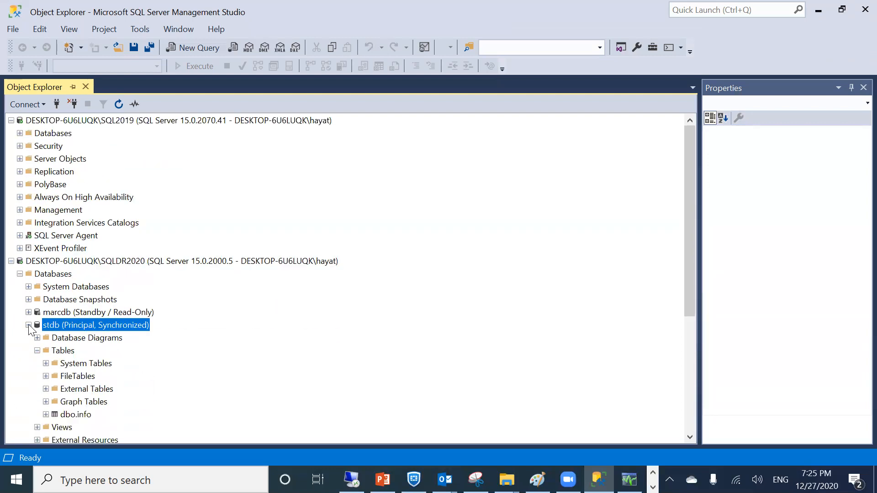
# Collapse the Principal, Synchronized stdb under SQLDR2020
pyautogui.click(28, 325)
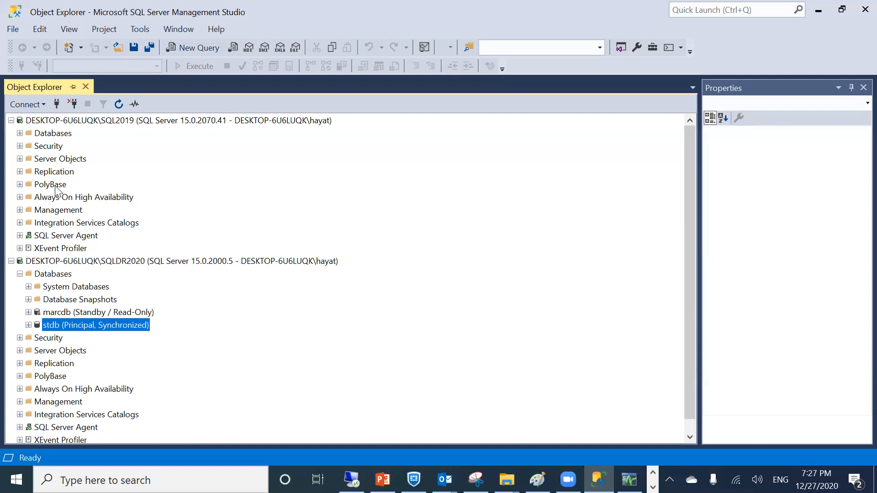
pyautogui.click(29, 324)
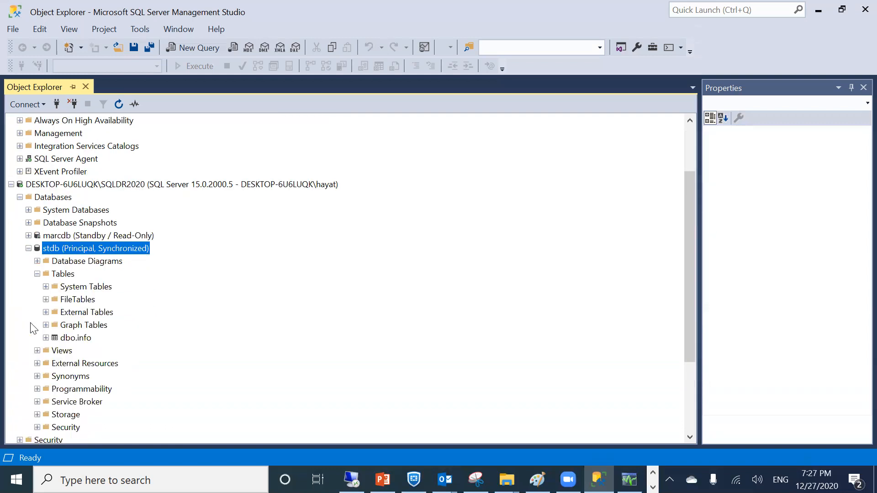
pyautogui.click(30, 248)
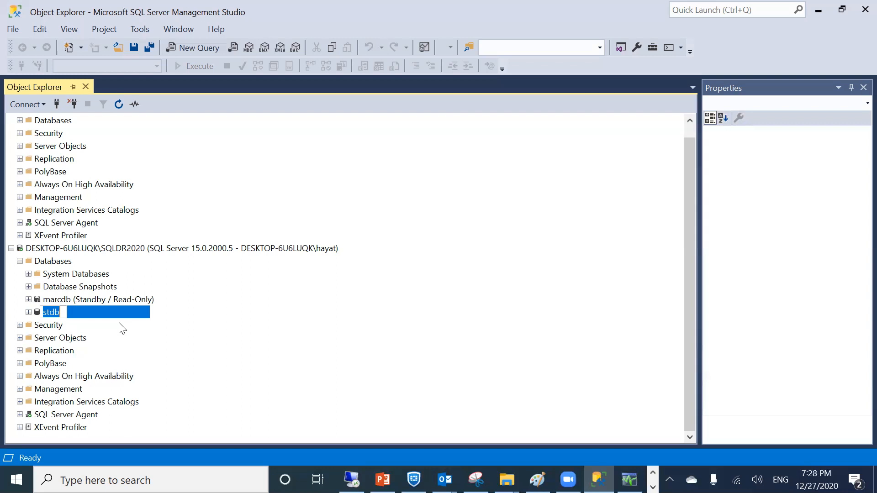
pyautogui.click(163, 344)
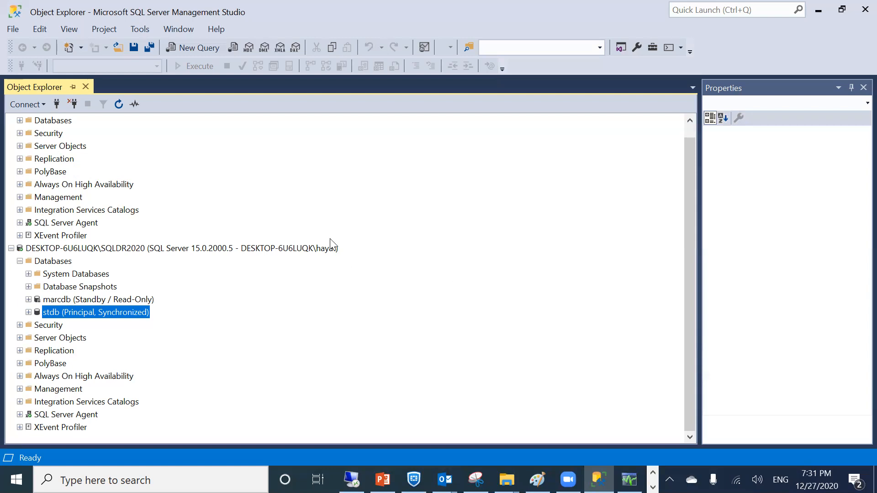
# Bring up the database mirroring demo slide, then return to SSMS
pyautogui.scroll(1, 330, 245)
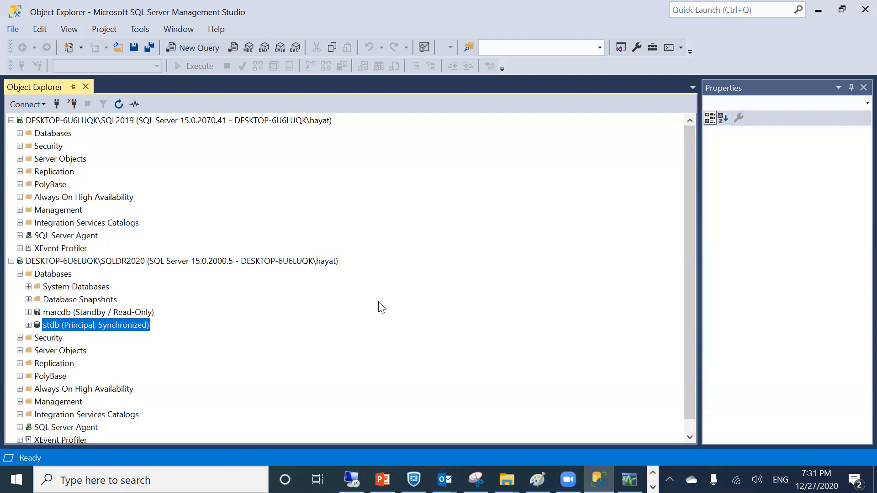
pyautogui.click(383, 480)
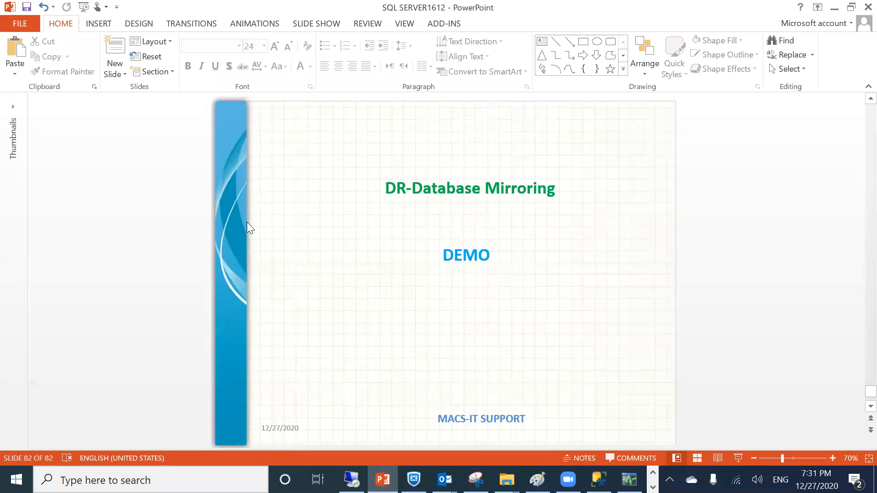
pyautogui.click(836, 10)
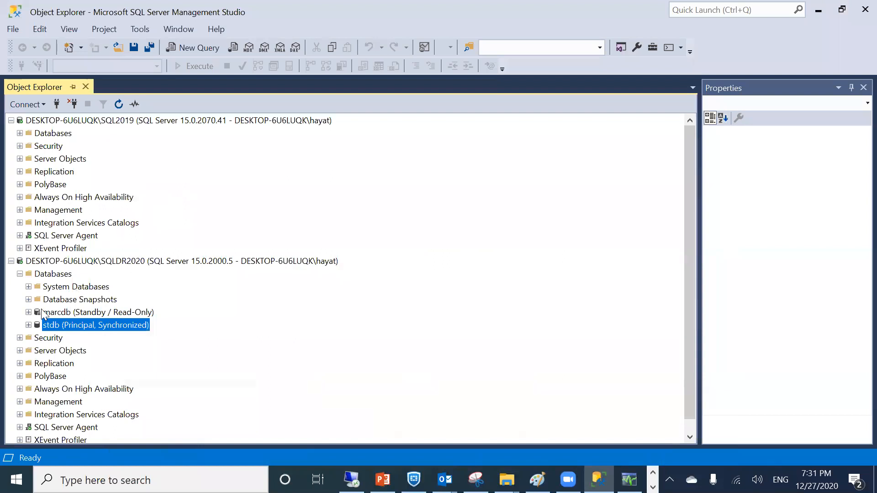
# Check SQL2019's stdb mirror database, then select SQLDR2020's principal stdb
pyautogui.click(19, 132)
pyautogui.click(53, 210)
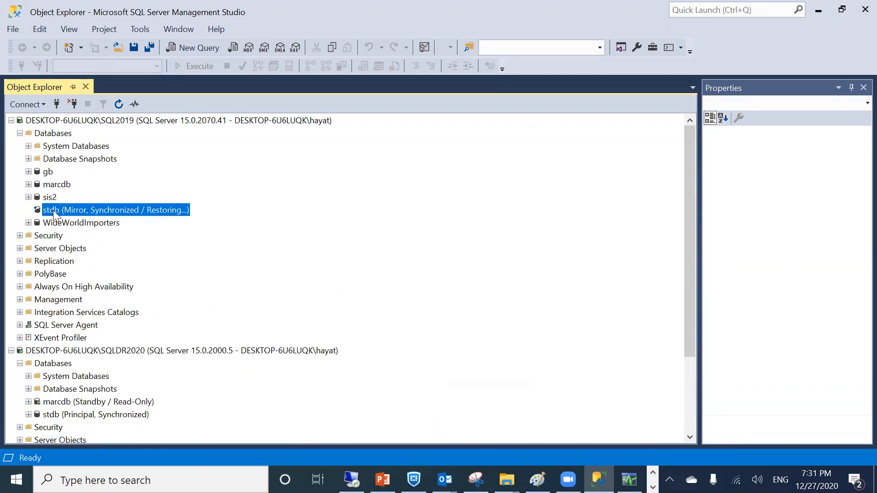
pyautogui.click(19, 133)
pyautogui.click(208, 261)
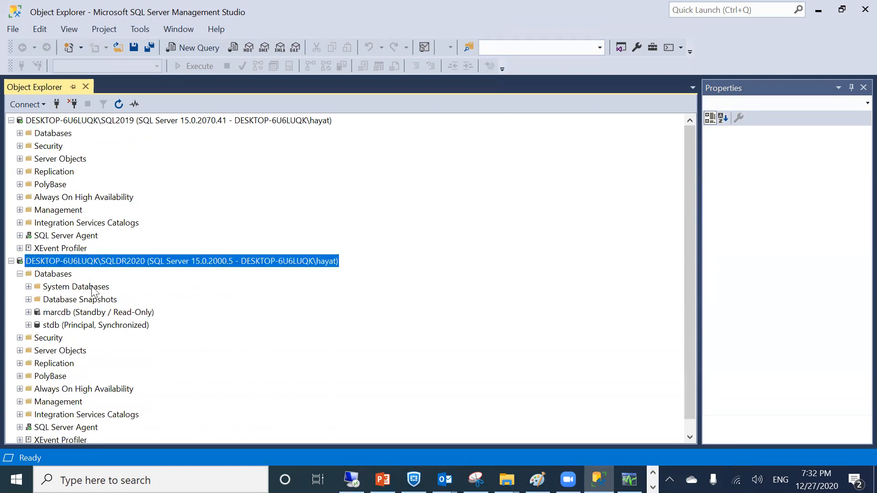
pyautogui.click(86, 326)
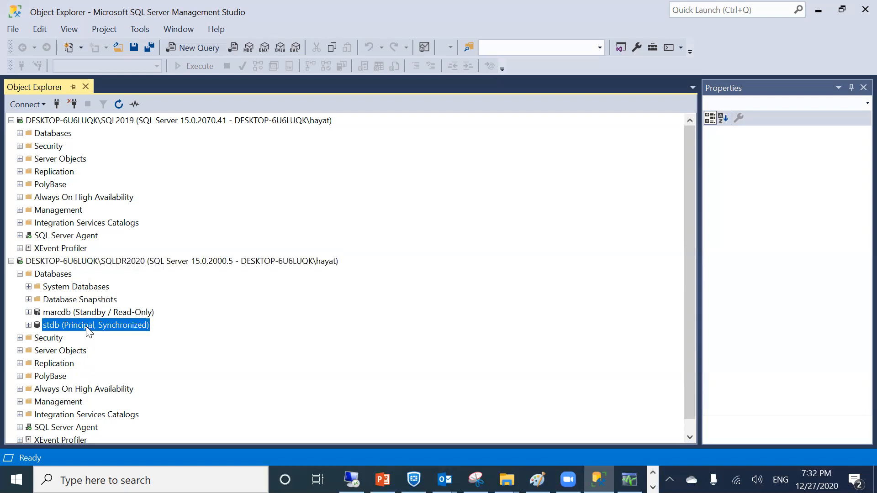
# Open stdb's Mirroring properties and pause the mirroring session
pyautogui.rightClick(87, 325)
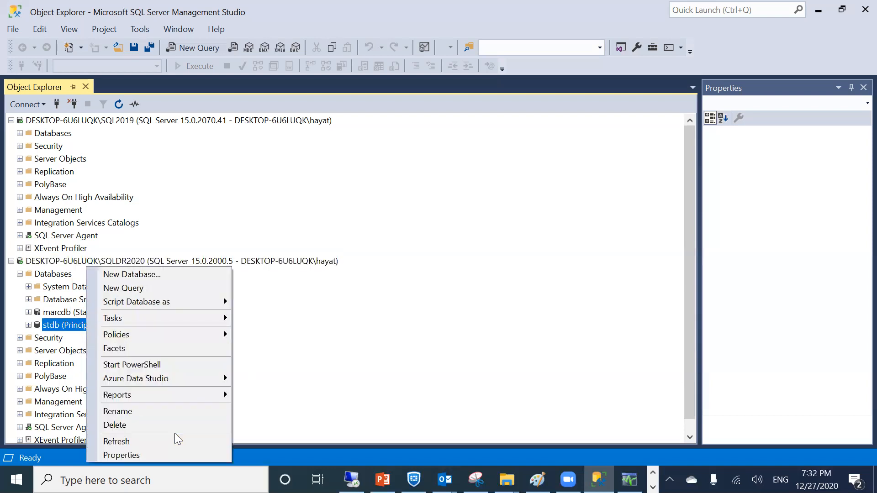
pyautogui.moveTo(163, 320)
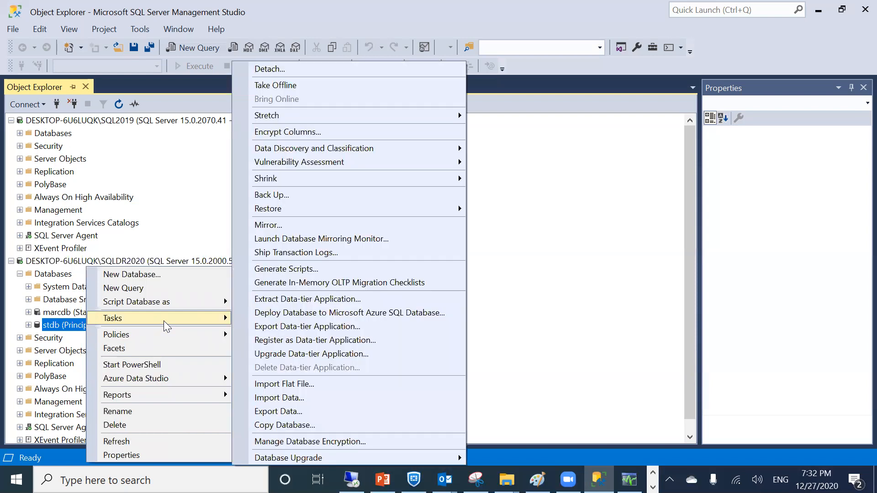
pyautogui.click(287, 226)
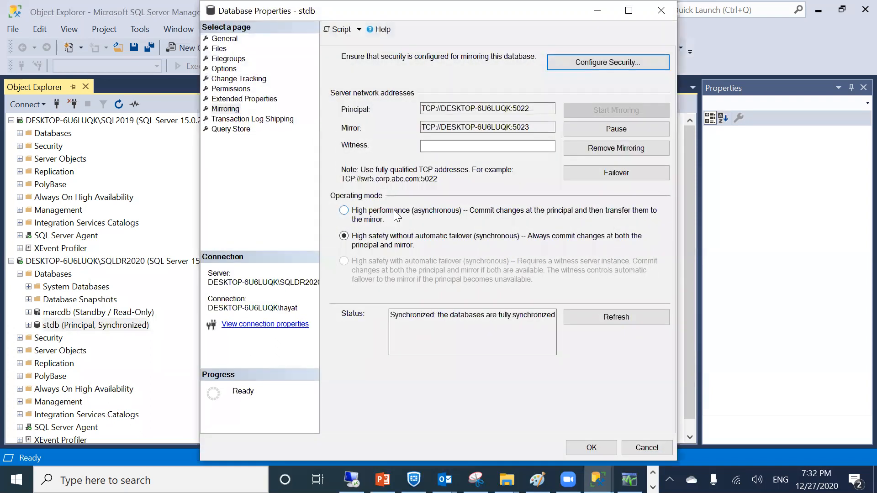
pyautogui.click(623, 129)
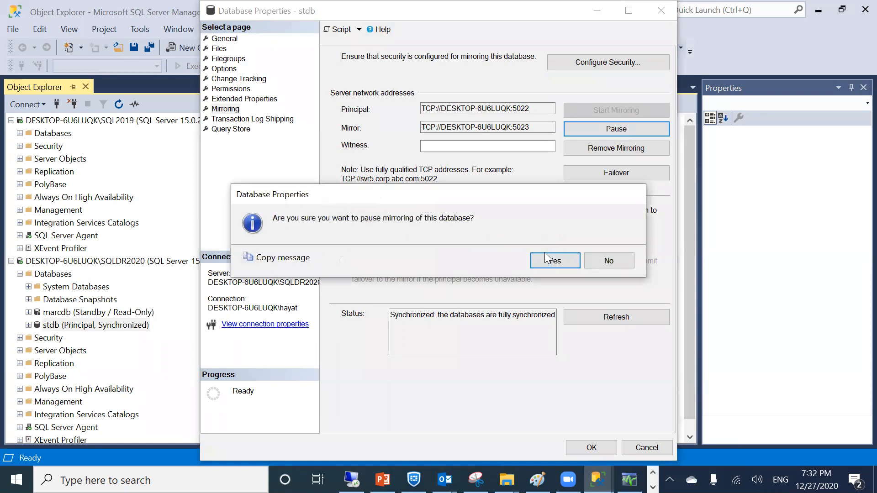
pyautogui.click(544, 259)
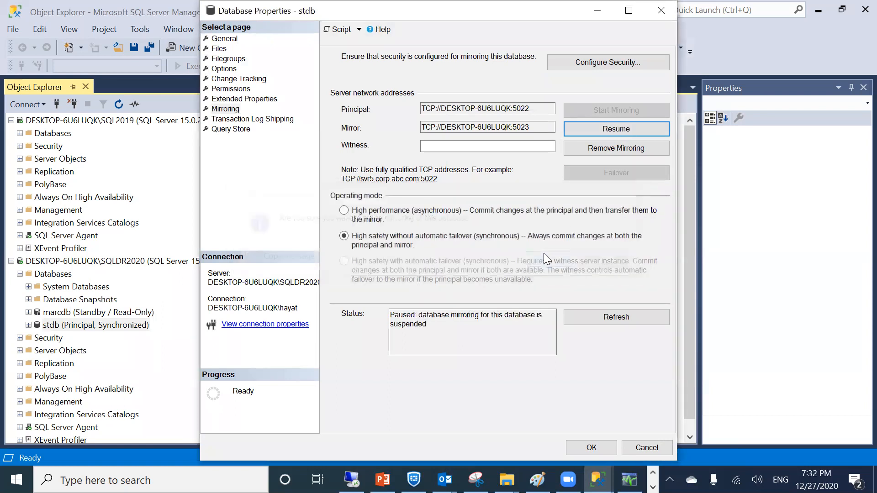
# Resume, re-pause and resume mirroring, then fail stdb over to the mirror
pyautogui.click(588, 133)
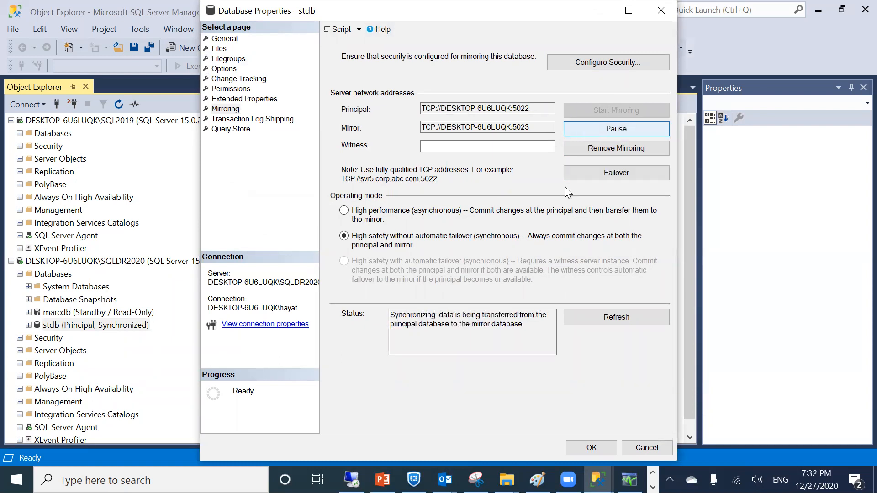
pyautogui.click(614, 133)
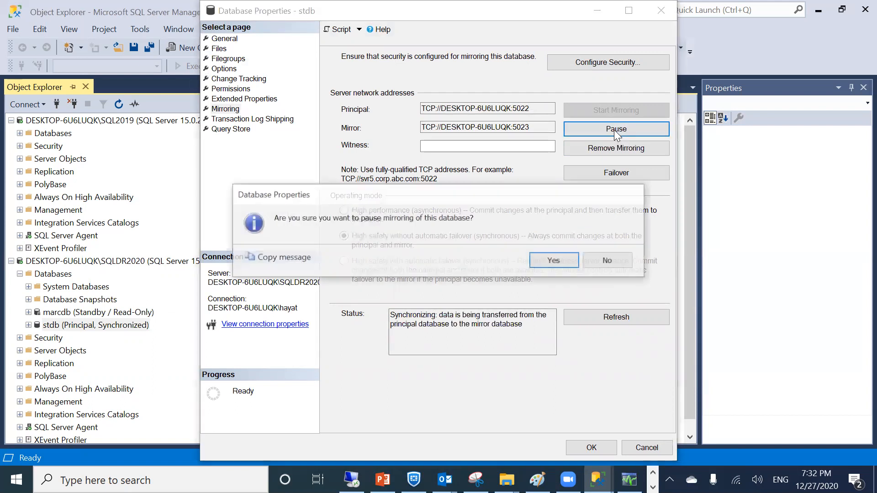
pyautogui.click(558, 263)
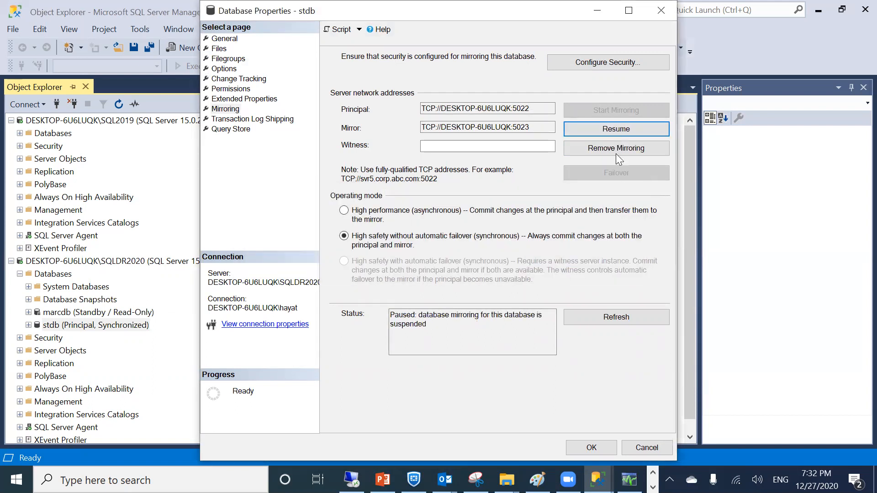
pyautogui.click(617, 130)
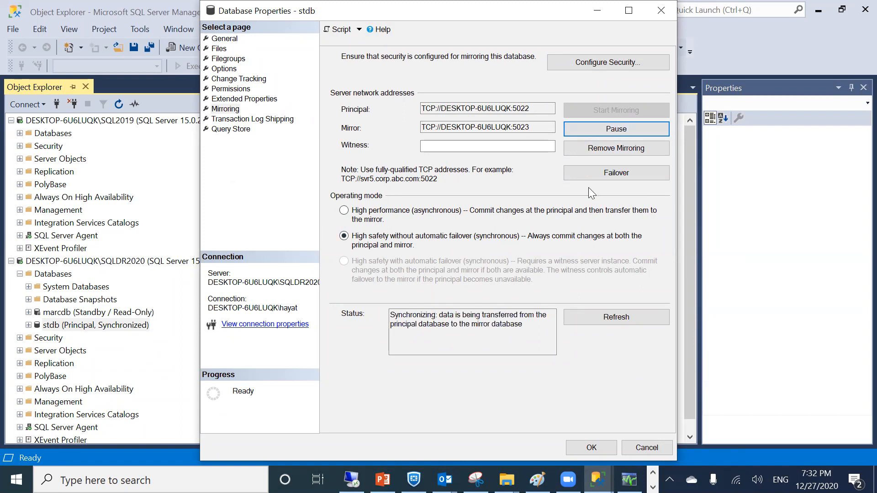
pyautogui.click(589, 170)
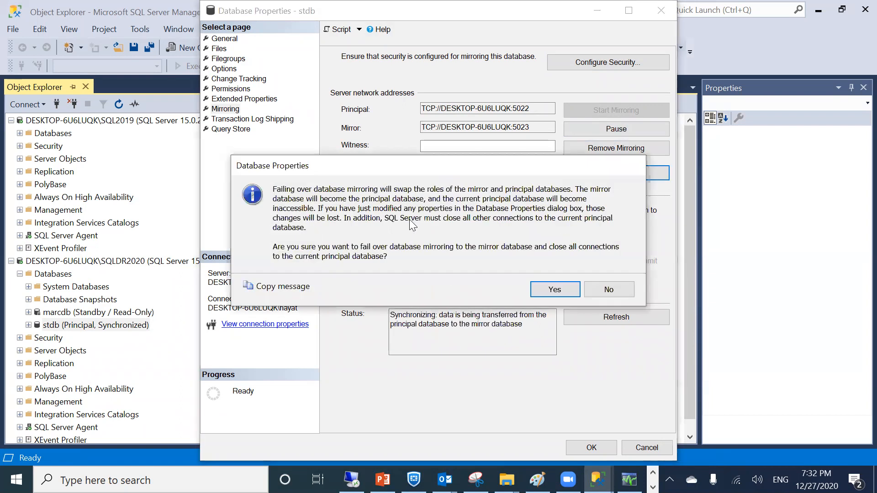
pyautogui.click(539, 289)
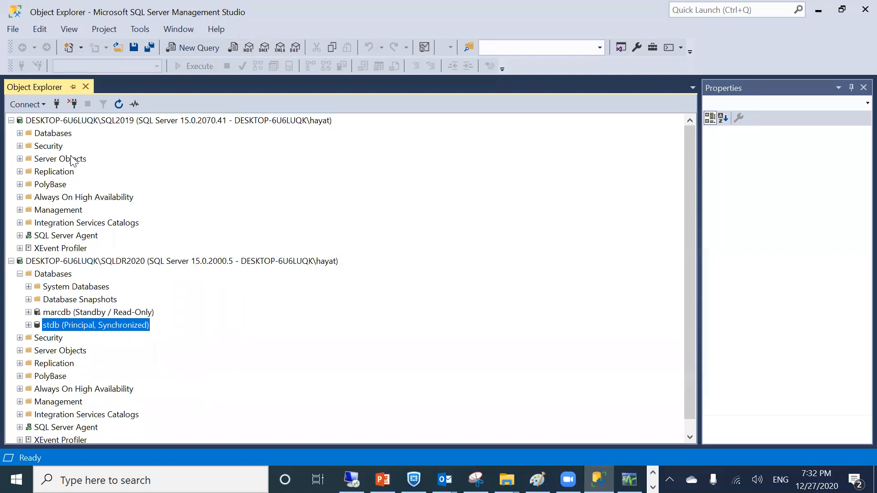
# Refresh the SQL2019 server's objects in Object Explorer twice
pyautogui.click(20, 132)
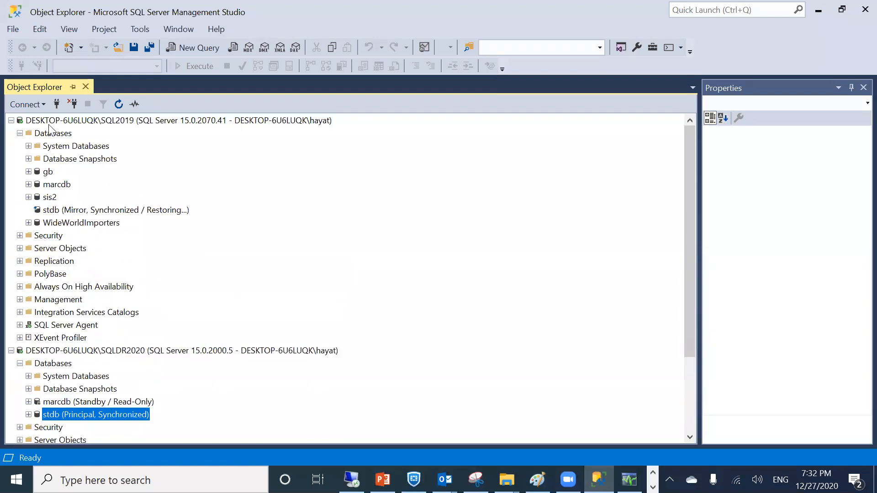
pyautogui.rightClick(49, 122)
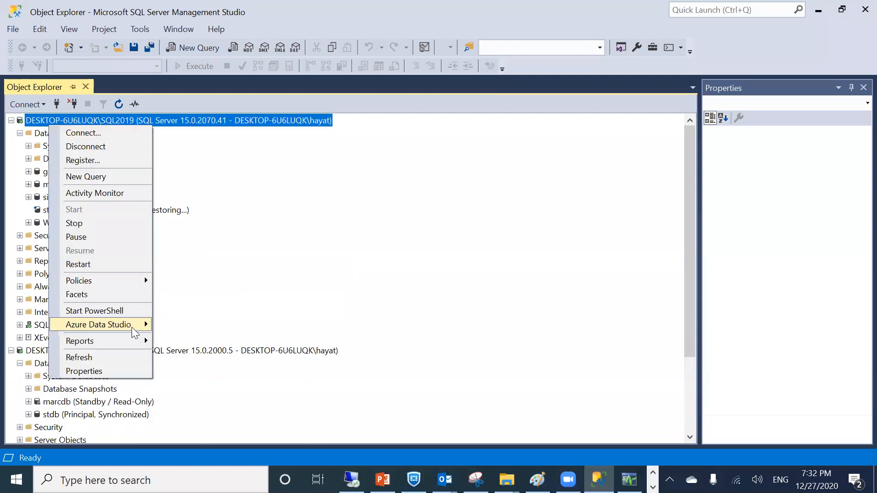
pyautogui.click(79, 357)
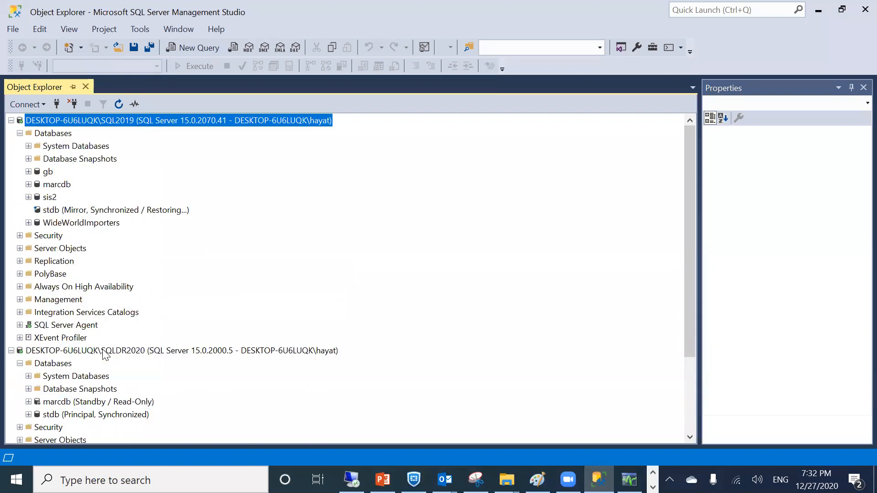
pyautogui.rightClick(42, 122)
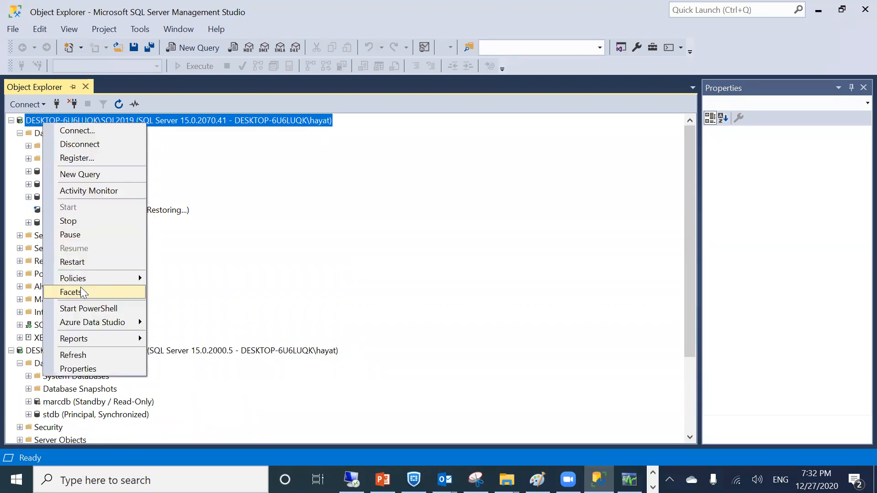
pyautogui.click(79, 356)
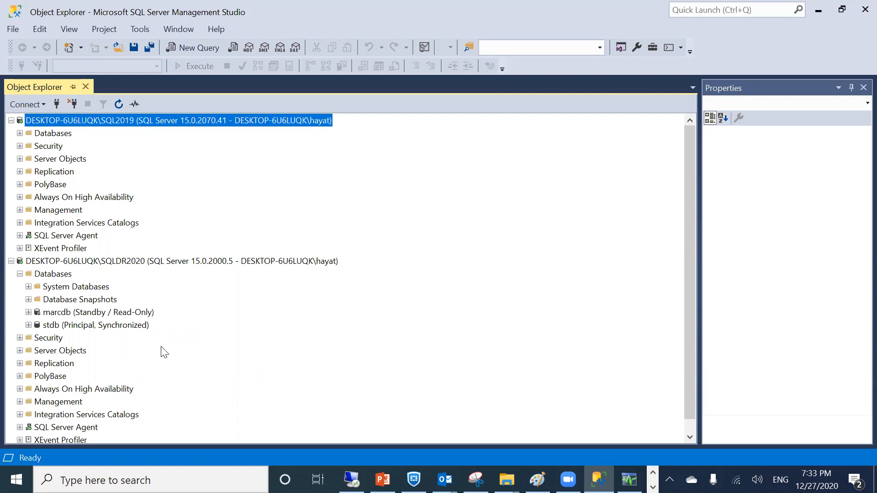
# Expand SQLDR2020's Always On High Availability folder and dismiss its error
pyautogui.click(50, 390)
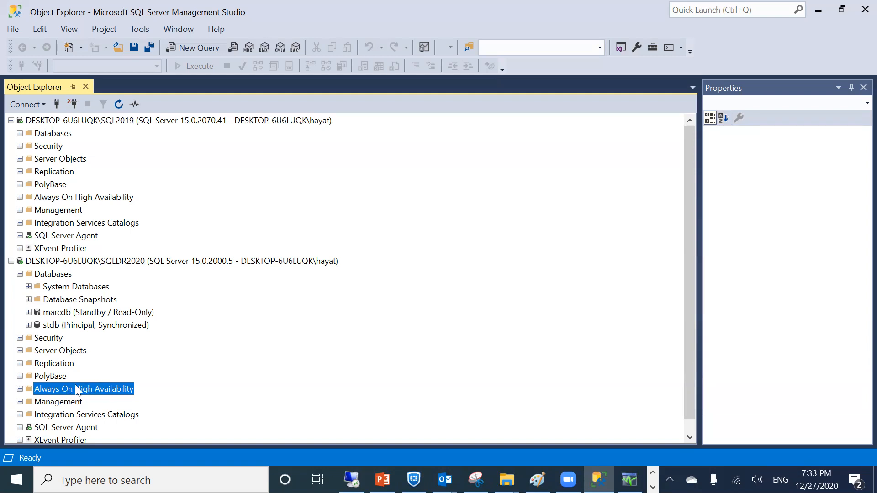
pyautogui.doubleClick(51, 389)
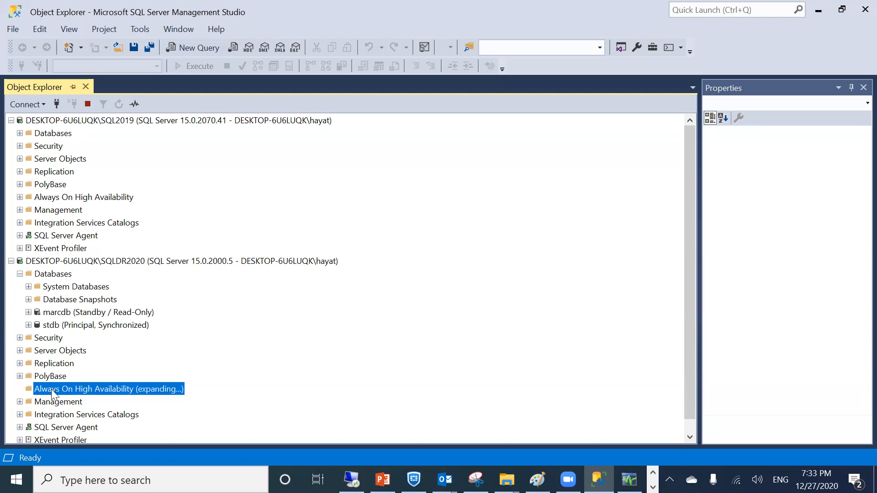
pyautogui.click(604, 275)
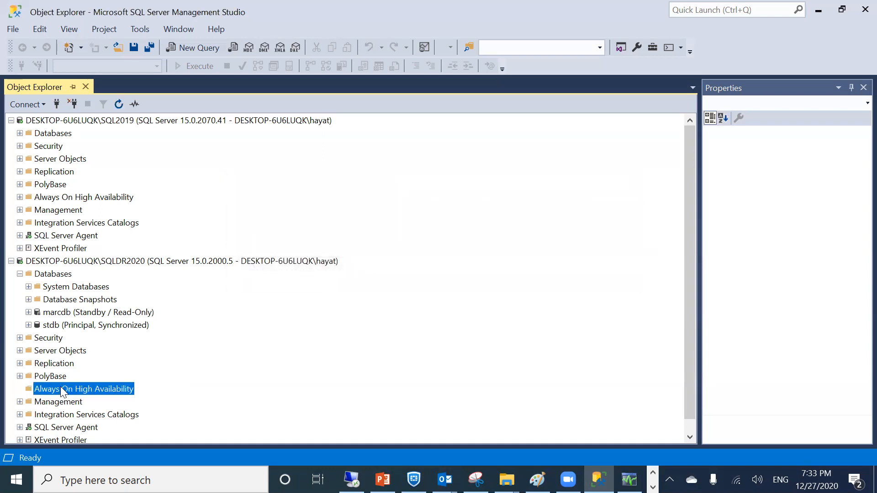
pyautogui.click(669, 479)
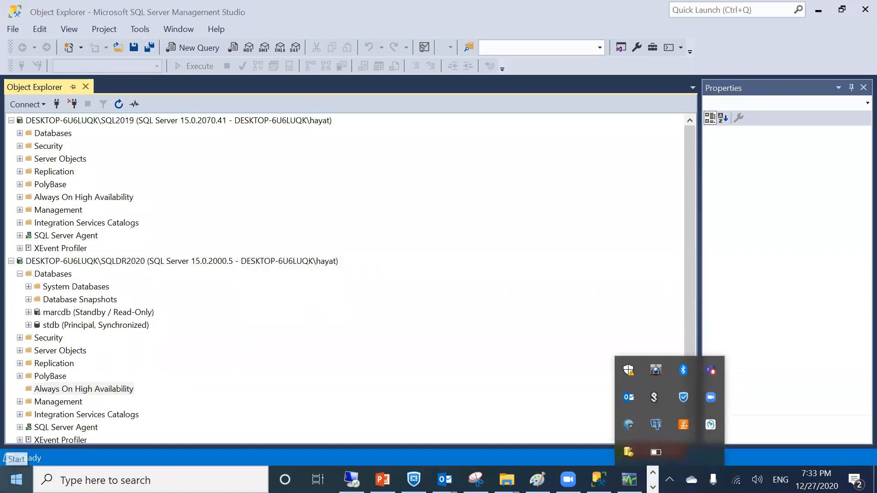
# Switch to the 10.3.20.175 session, dismiss the VirtualBox notice, and minimize it
pyautogui.click(653, 473)
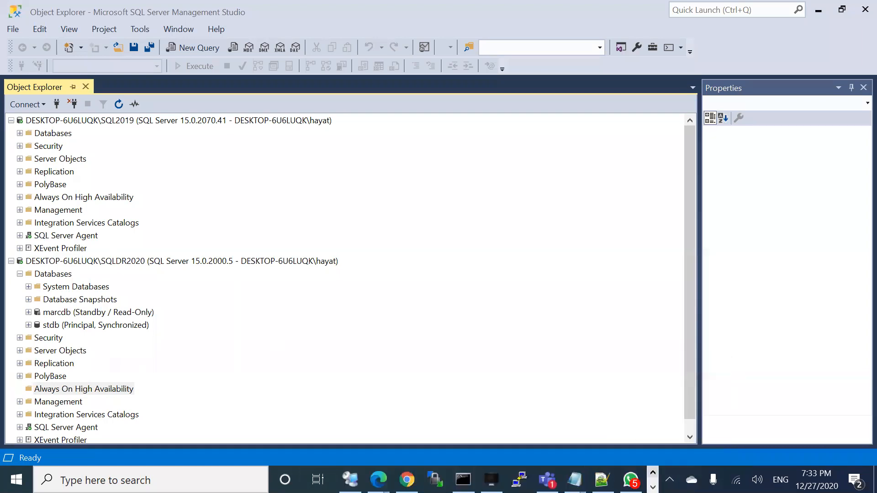
pyautogui.click(350, 480)
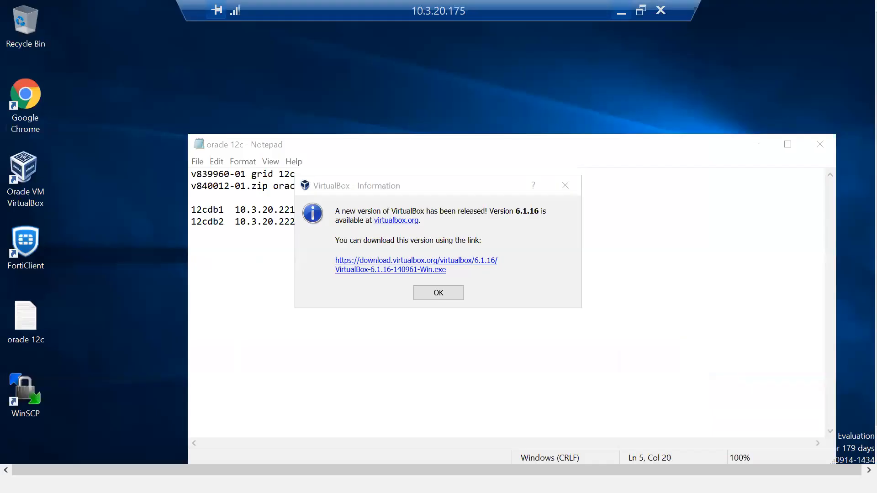
pyautogui.click(420, 294)
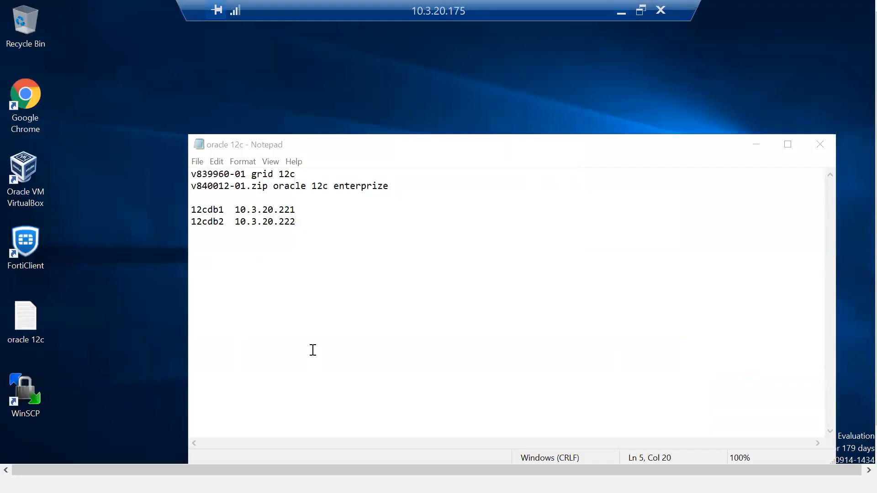
pyautogui.click(620, 12)
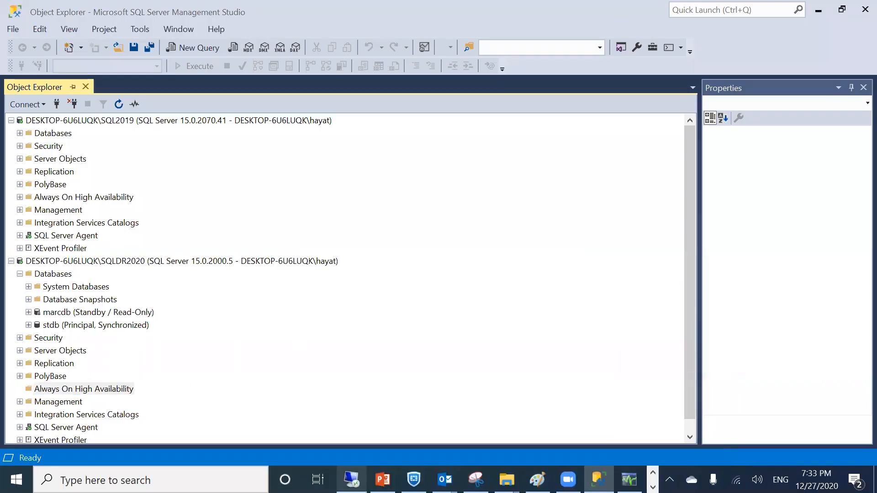
# Connect to recent server 10.209.2.68, accepting its certificate, then disconnect
pyautogui.rightClick(352, 479)
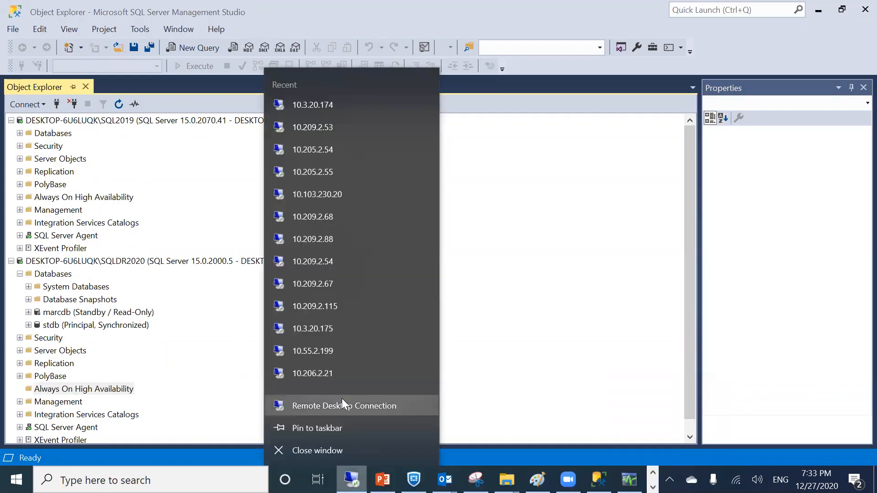
pyautogui.click(317, 218)
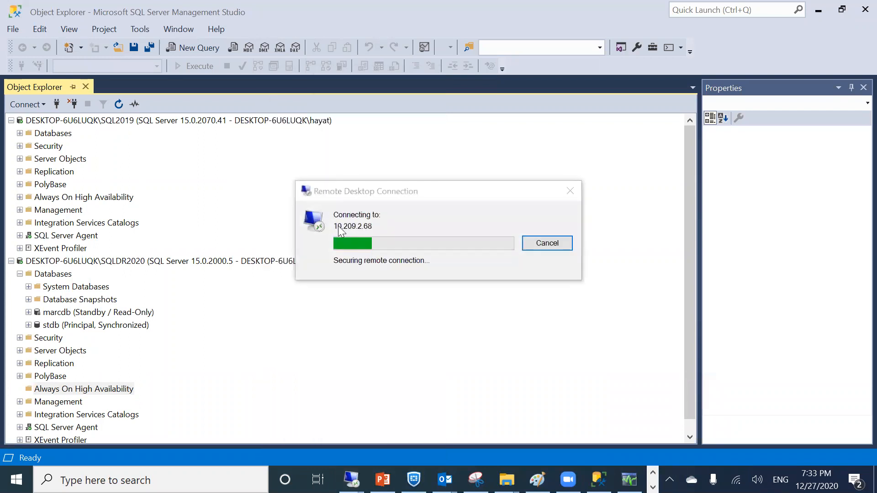
pyautogui.click(482, 354)
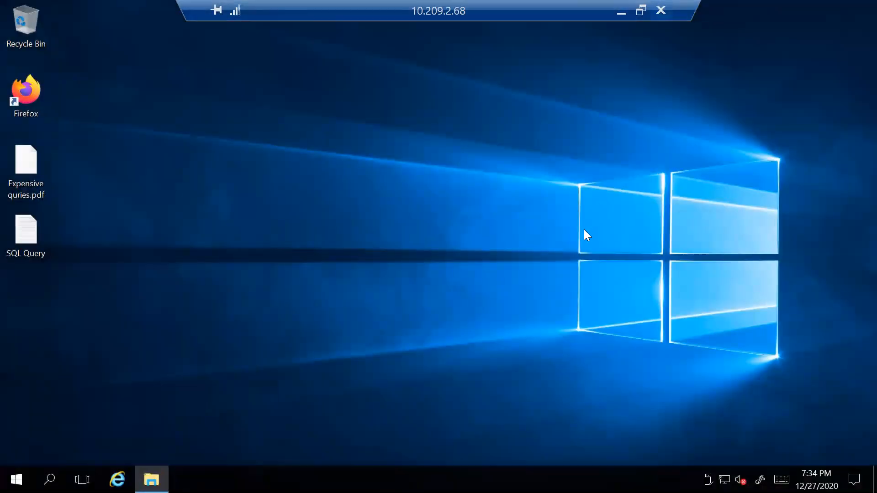
pyautogui.click(660, 10)
pyautogui.click(478, 274)
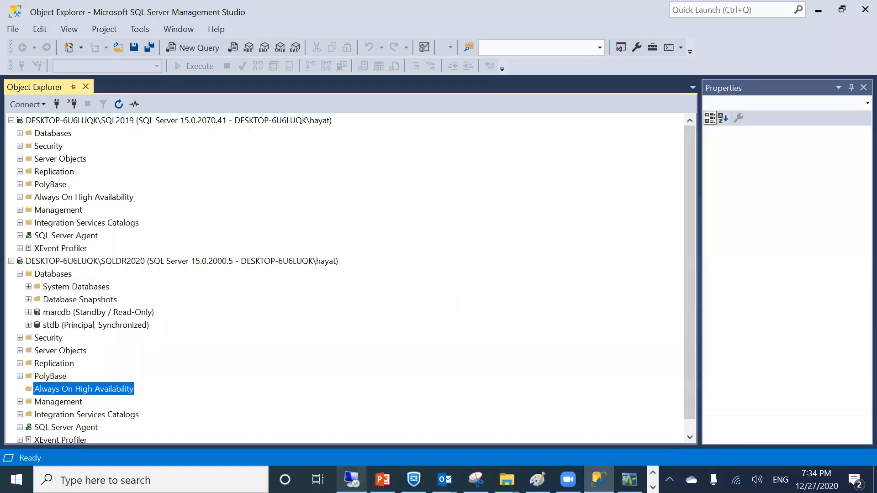
# Start a new Remote Desktop connection to 10.209.2.54 and accept its certificate
pyautogui.rightClick(351, 479)
pyautogui.click(346, 399)
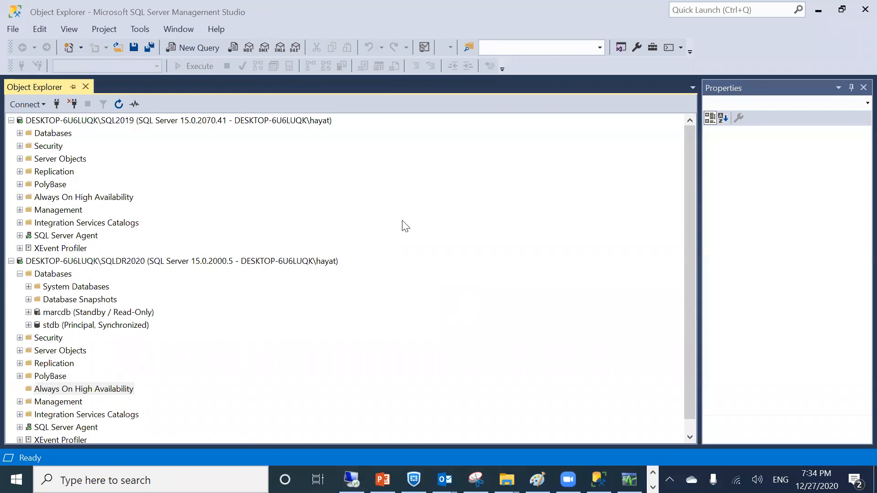
pyautogui.click(512, 159)
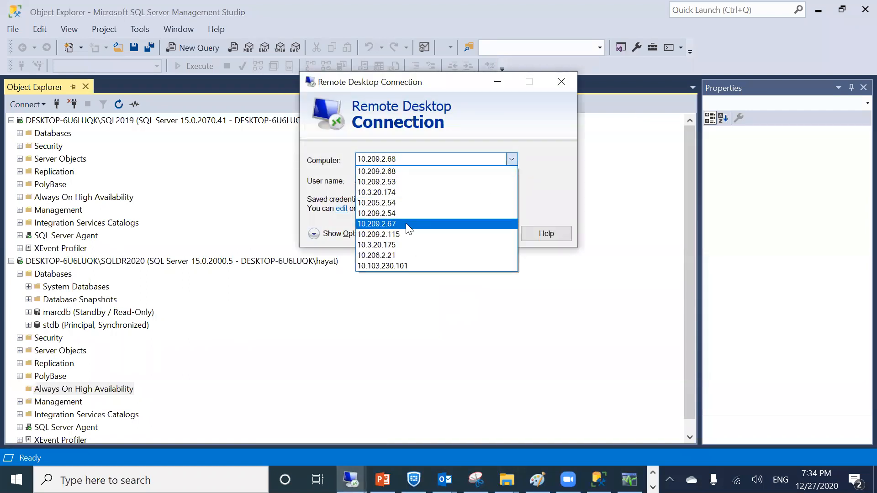
pyautogui.click(404, 213)
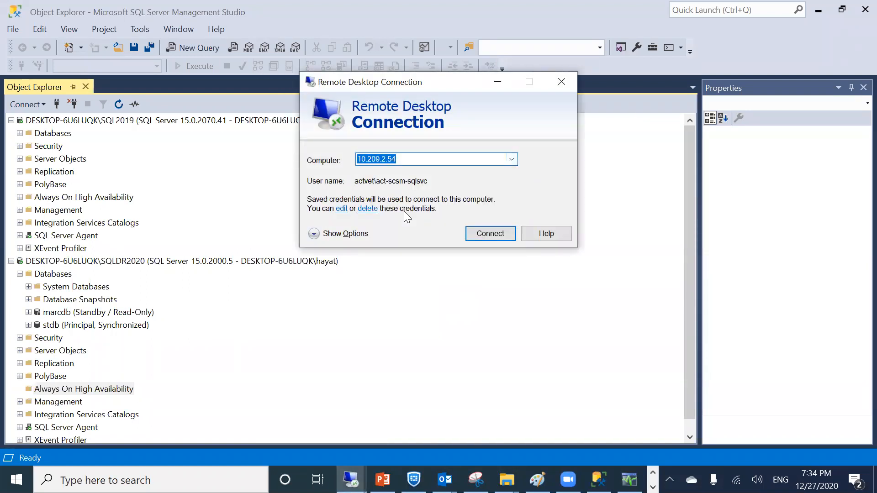
pyautogui.click(480, 235)
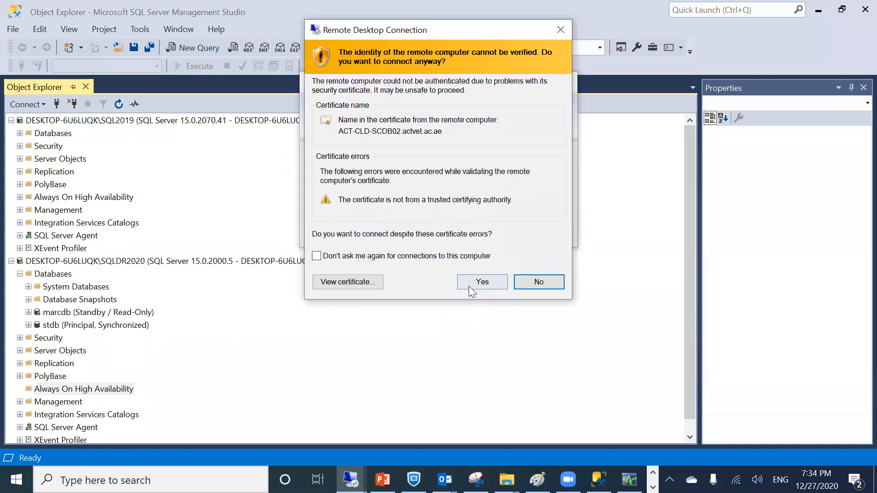
pyautogui.click(469, 283)
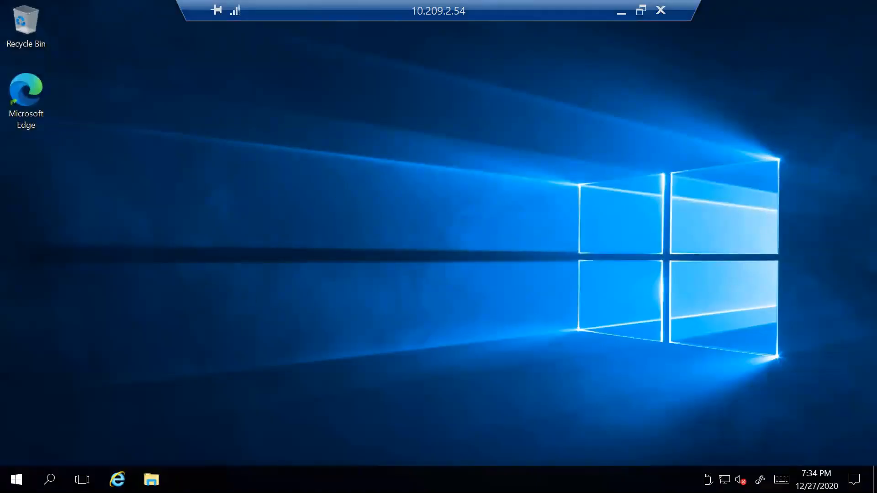
# Search 'clus' on the remote machine and launch Failover Cluster Manager
pyautogui.click(50, 479)
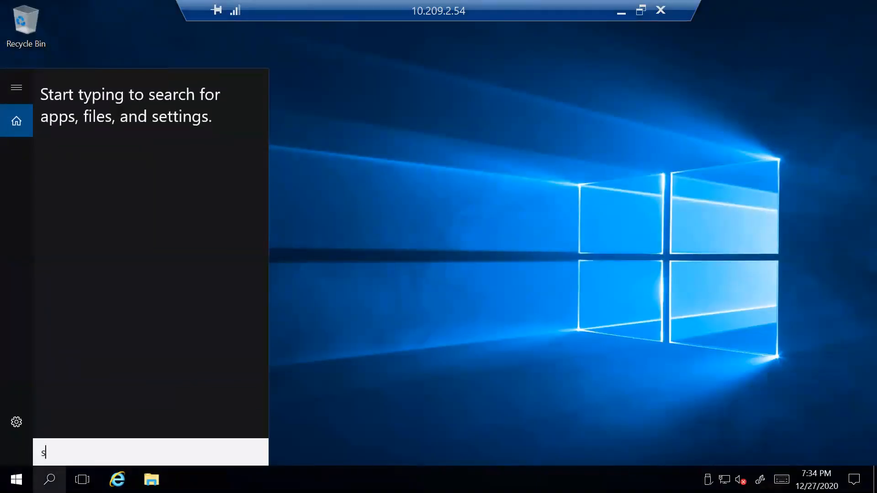
pyautogui.write('sql')
pyautogui.press('BackSpace')
pyautogui.press('BackSpace')
pyautogui.press('BackSpace')
pyautogui.write('clu')
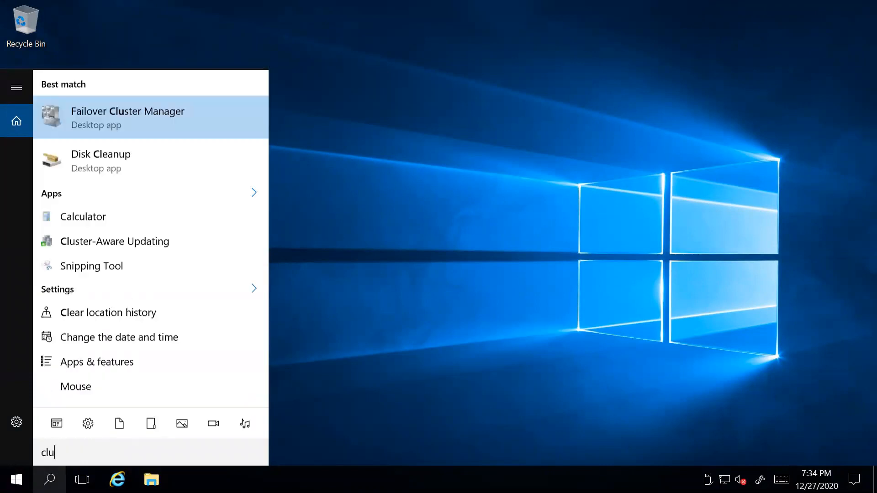
pyautogui.write('s')
pyautogui.click(124, 120)
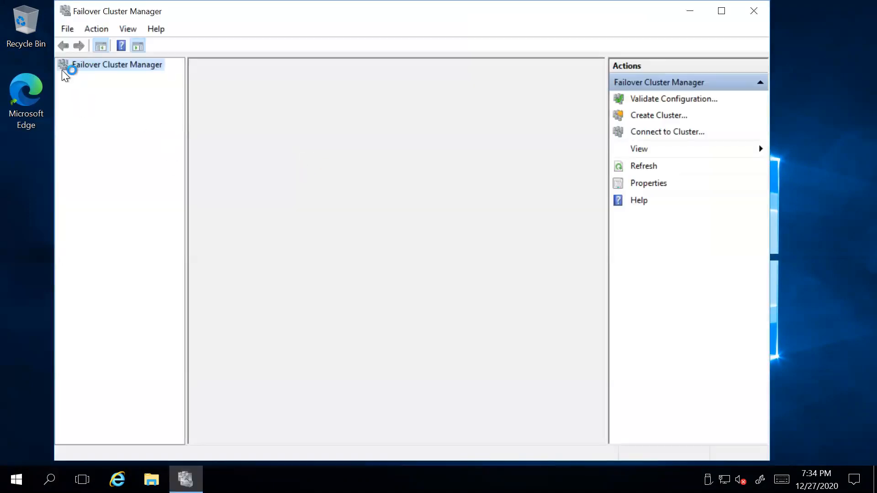
# Review ACT-CLD-SCDB-C1's storage, nodes and networks, ending on Cluster Network 1
pyautogui.doubleClick(120, 77)
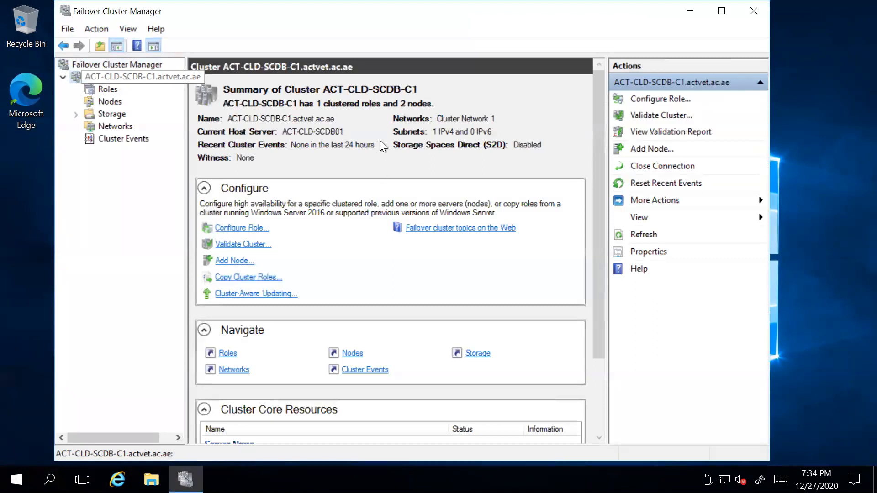
pyautogui.click(116, 114)
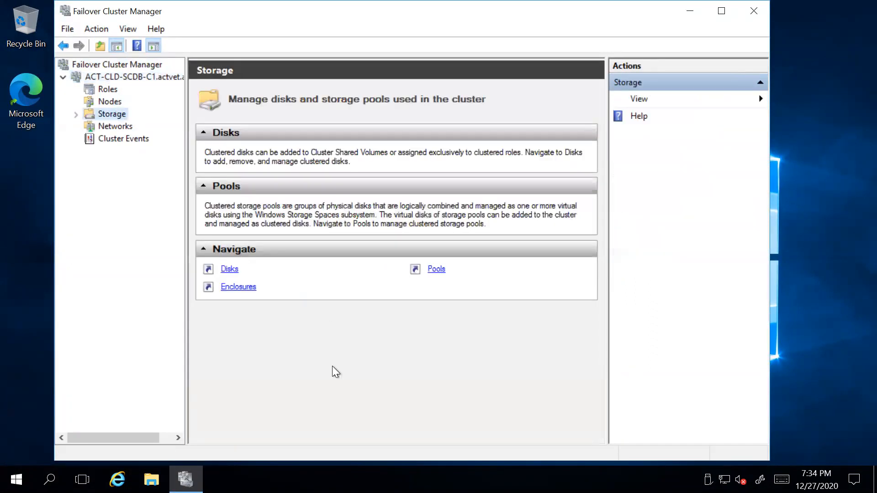
pyautogui.click(114, 100)
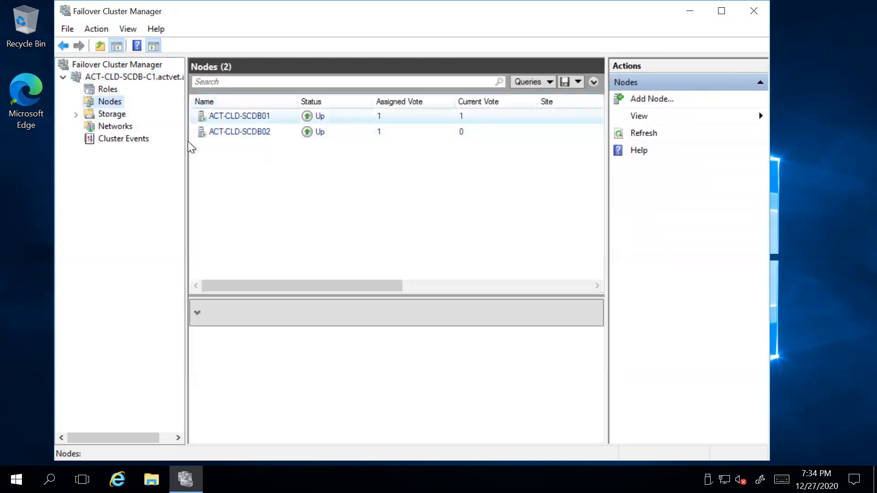
pyautogui.click(109, 123)
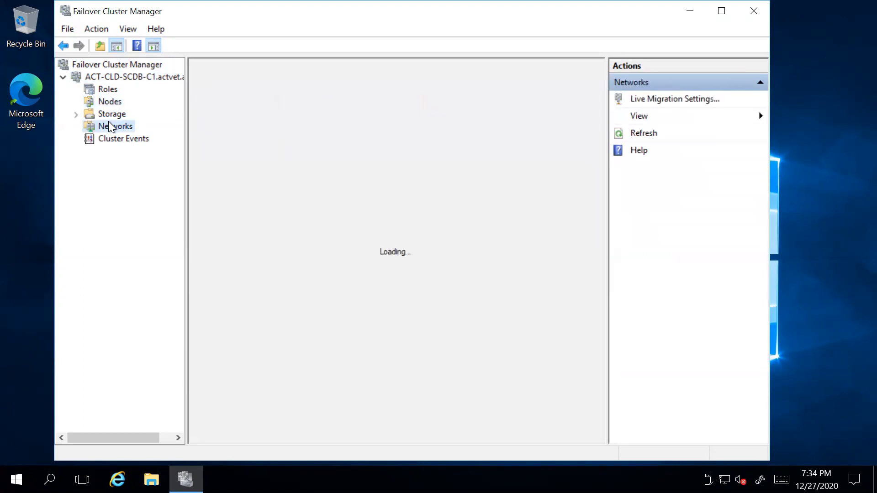
pyautogui.click(234, 114)
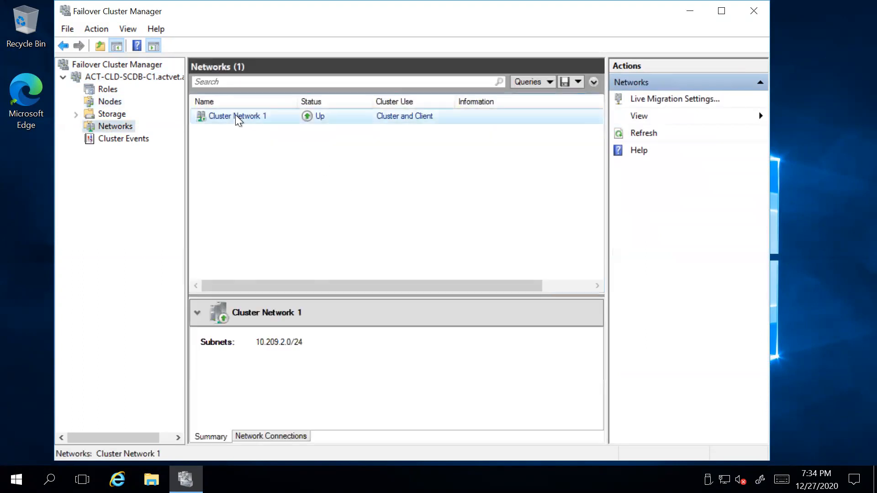
# Search 'stu' and launch SQL Server 2014 Management Studio
pyautogui.click(50, 479)
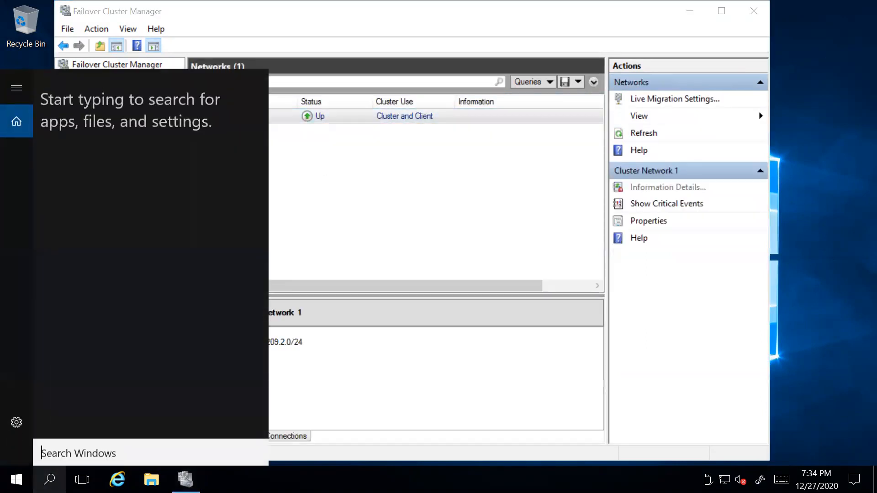
pyautogui.write('stu')
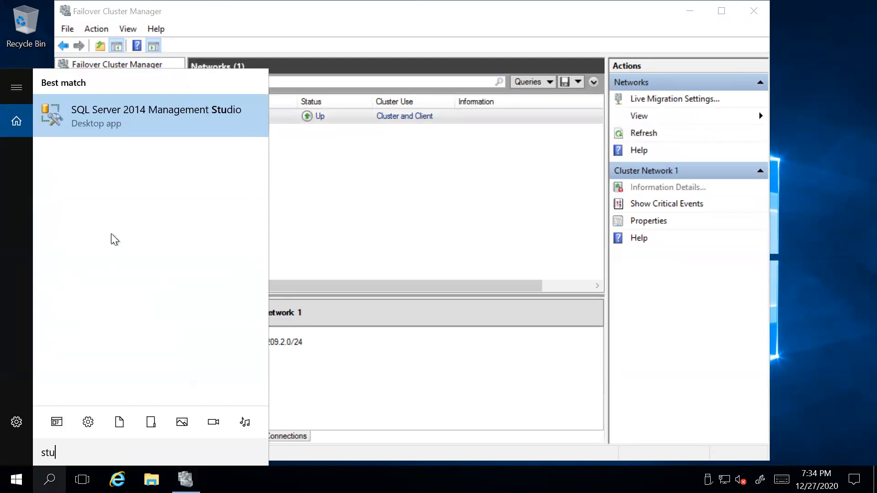
pyautogui.click(117, 131)
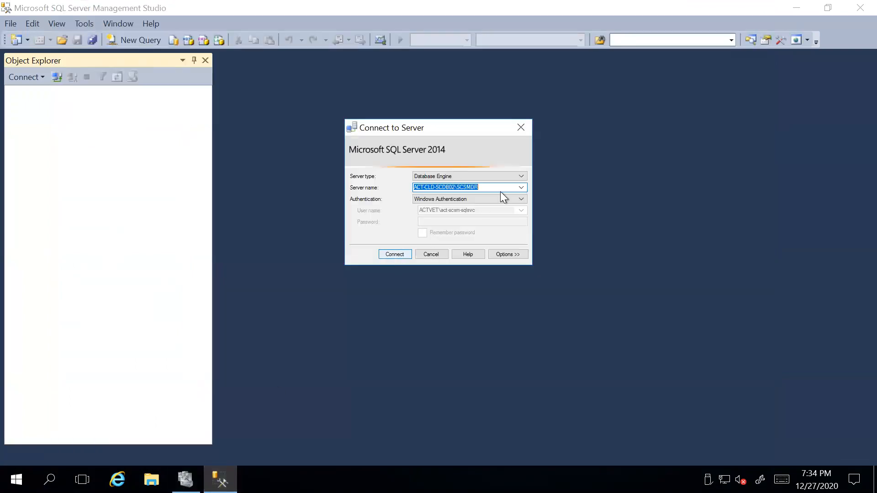
# Connect to ACT-CLD-SCDB01\SCSM using Windows Authentication
pyautogui.click(521, 187)
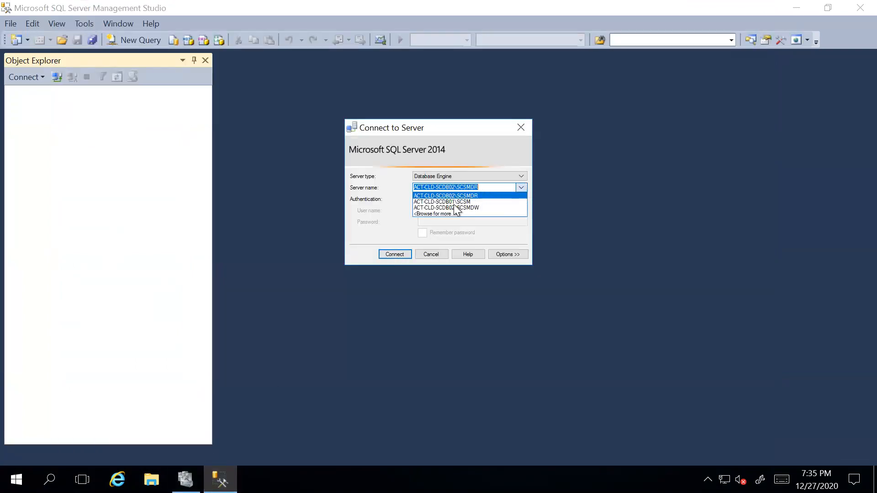
pyautogui.click(395, 253)
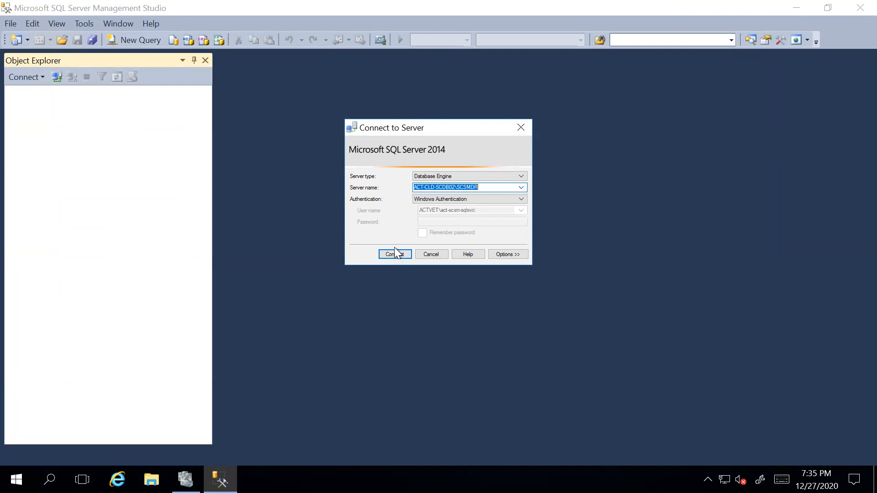
pyautogui.click(520, 187)
pyautogui.click(455, 198)
pyautogui.click(455, 198)
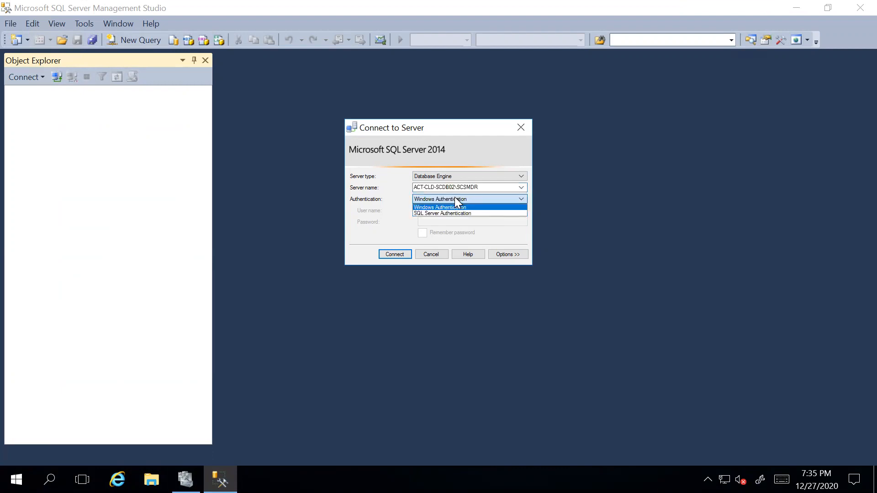
pyautogui.click(470, 196)
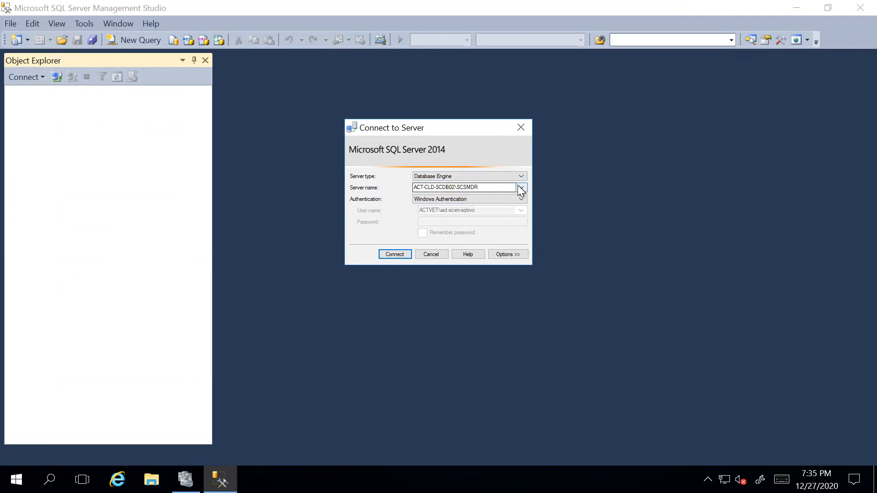
pyautogui.click(520, 188)
pyautogui.click(464, 201)
pyautogui.click(395, 255)
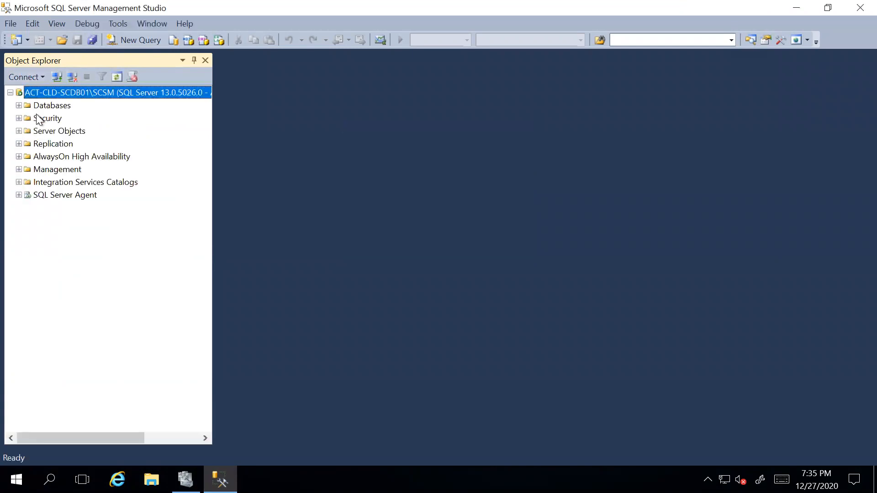
# Expand SCSMAG to show replicas SCDB01\SCSM and SCDB02\SCSMDR and its availability databases
pyautogui.click(18, 157)
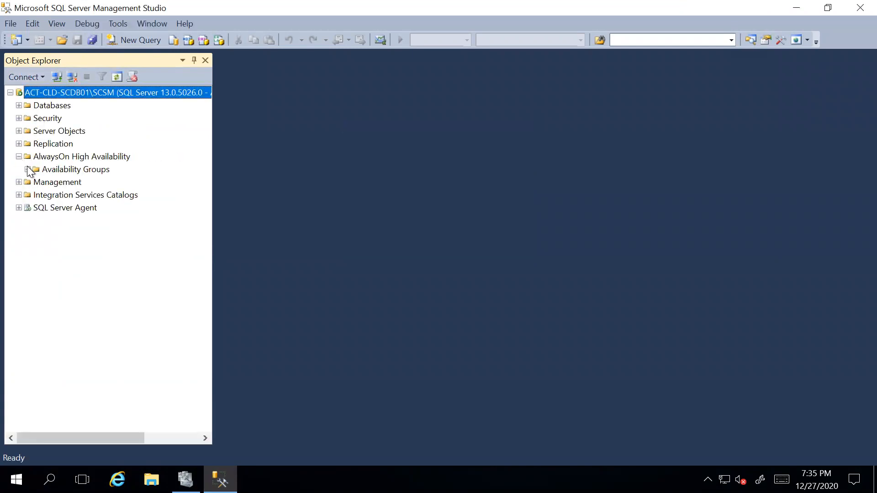
pyautogui.click(28, 170)
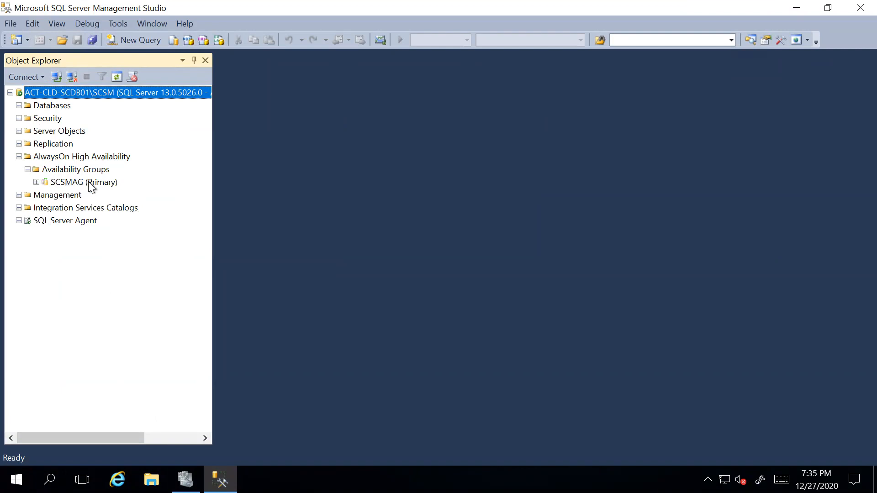
pyautogui.click(37, 182)
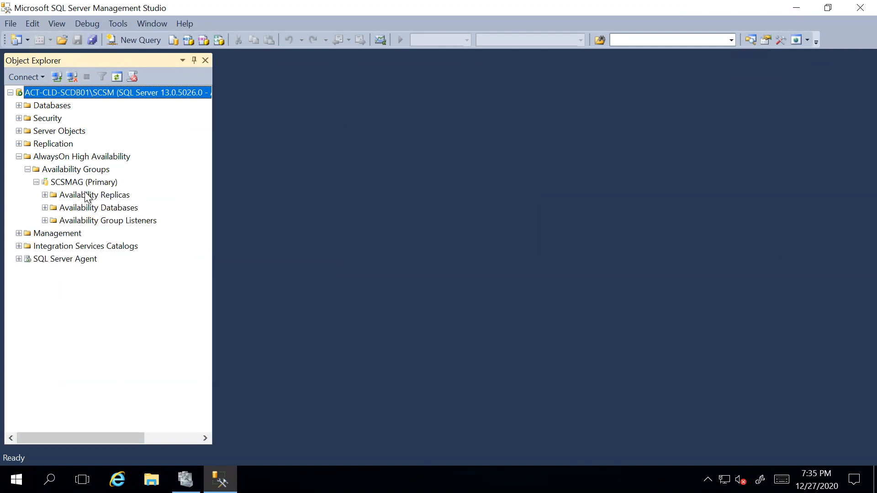
pyautogui.click(45, 195)
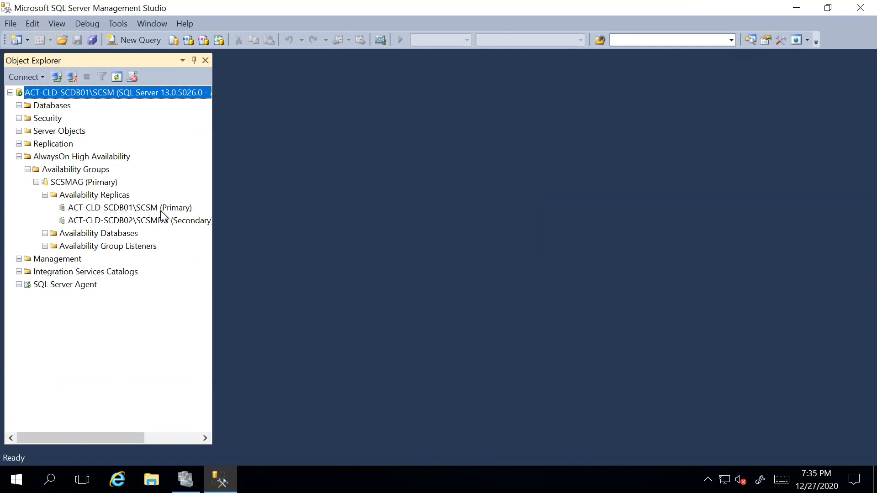
pyautogui.click(184, 209)
pyautogui.click(164, 216)
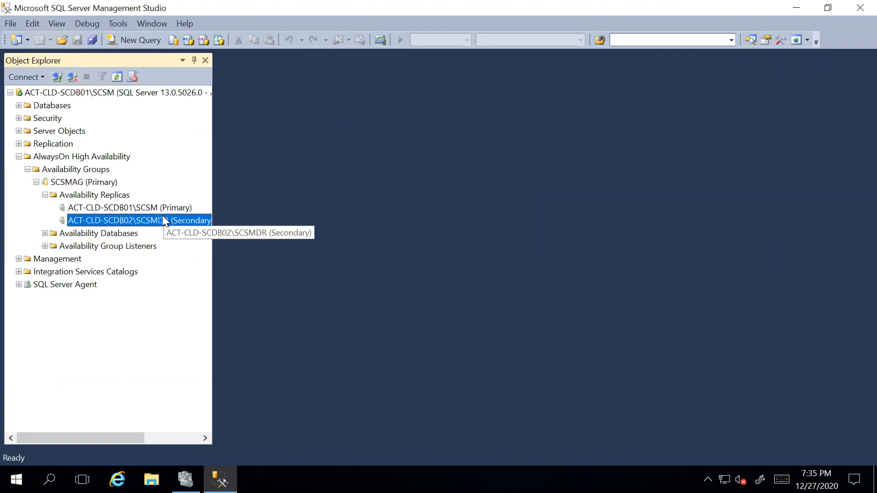
pyautogui.click(44, 234)
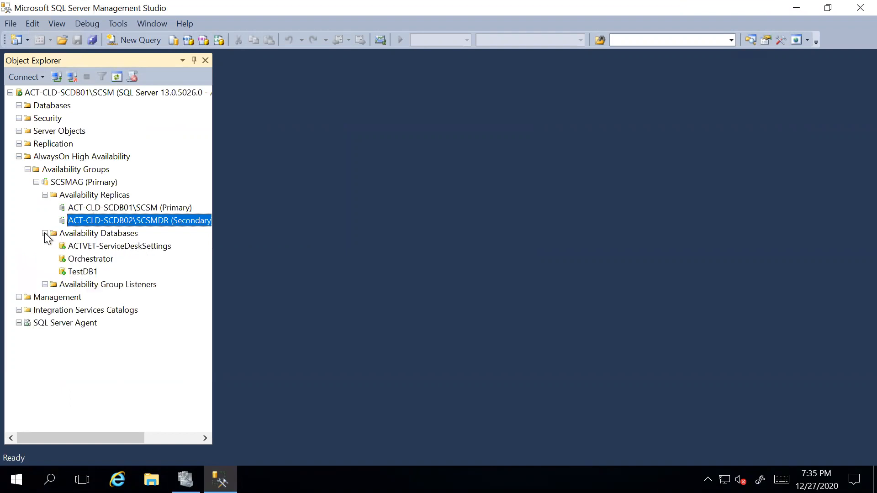
pyautogui.rightClick(85, 184)
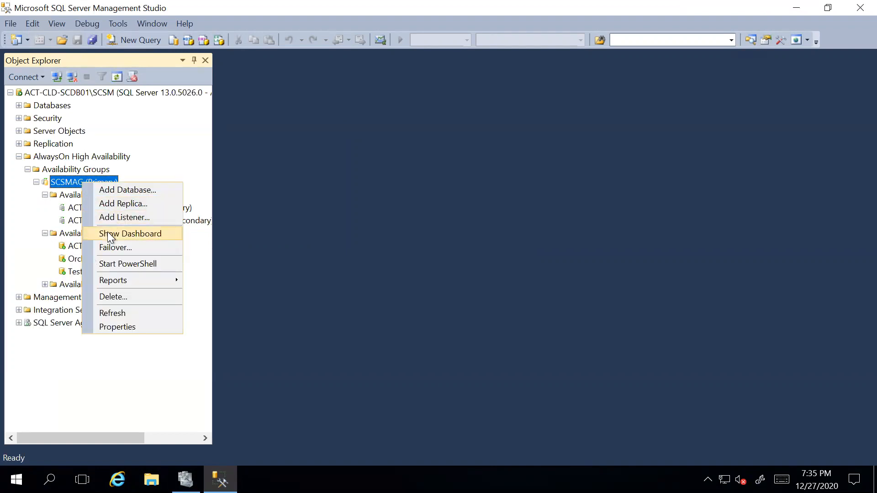
# Open the SCSMAG dashboard, widen its Role column, and expand the server's Databases folder
pyautogui.click(335, 243)
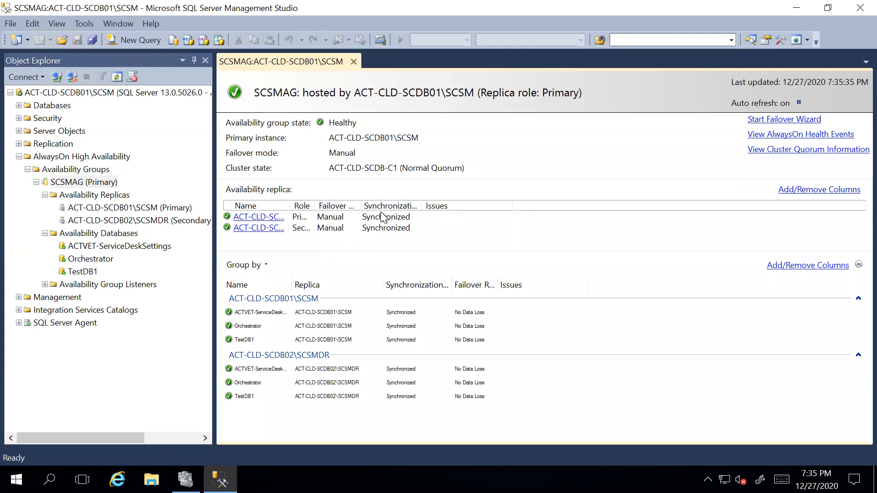
pyautogui.moveTo(314, 205); pyautogui.dragTo(425, 206)
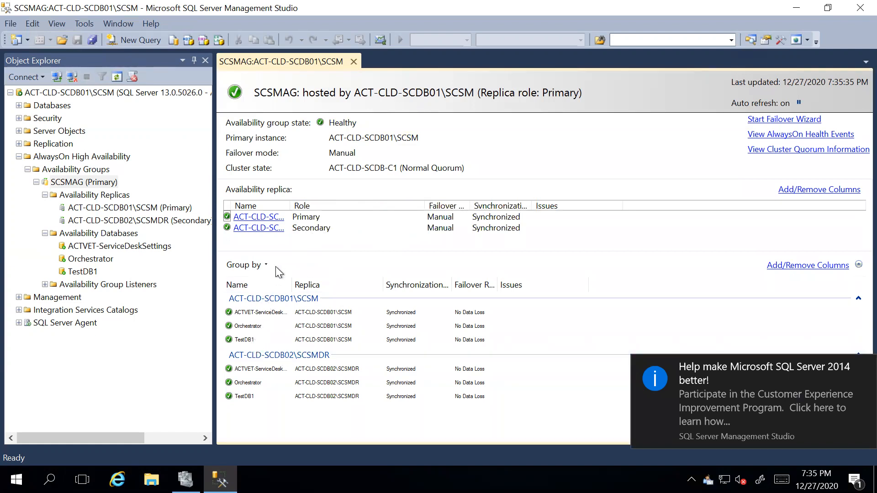
pyautogui.click(19, 106)
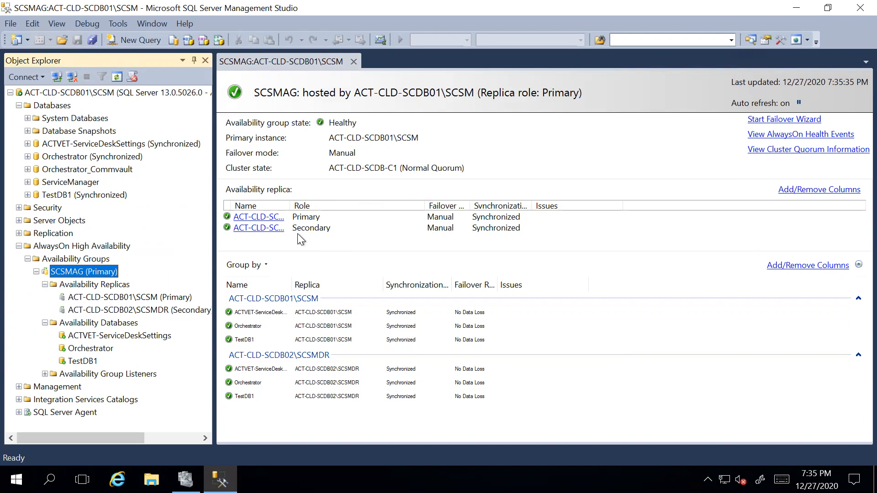
pyautogui.rightClick(97, 271)
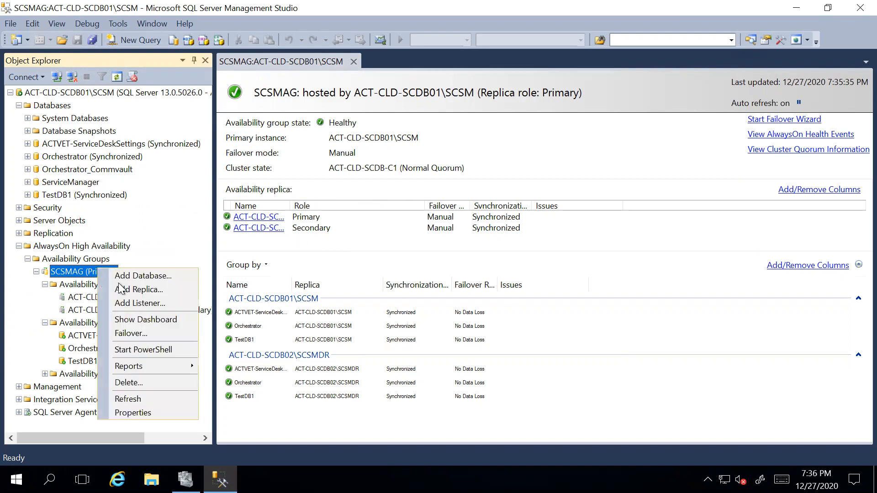
pyautogui.click(149, 334)
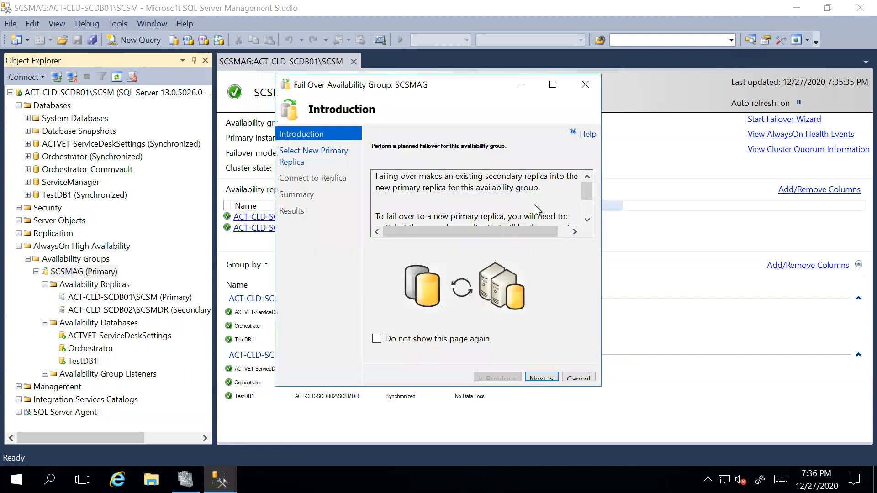
pyautogui.click(540, 377)
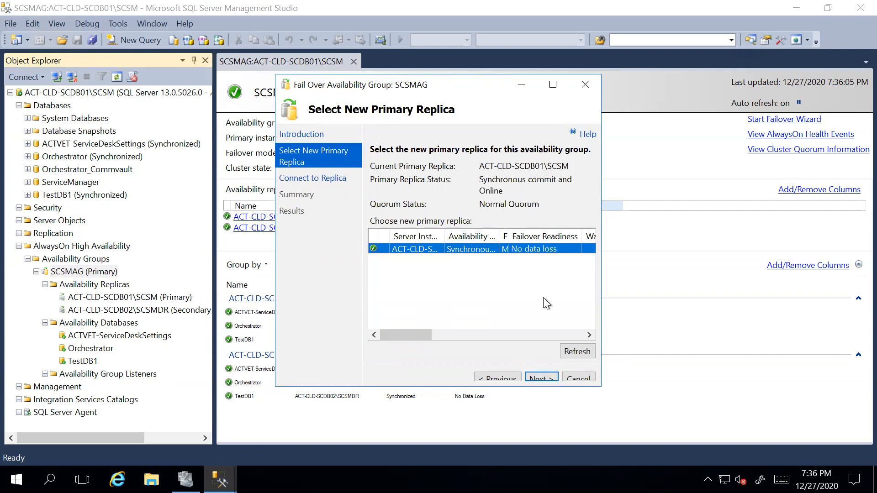
pyautogui.click(565, 377)
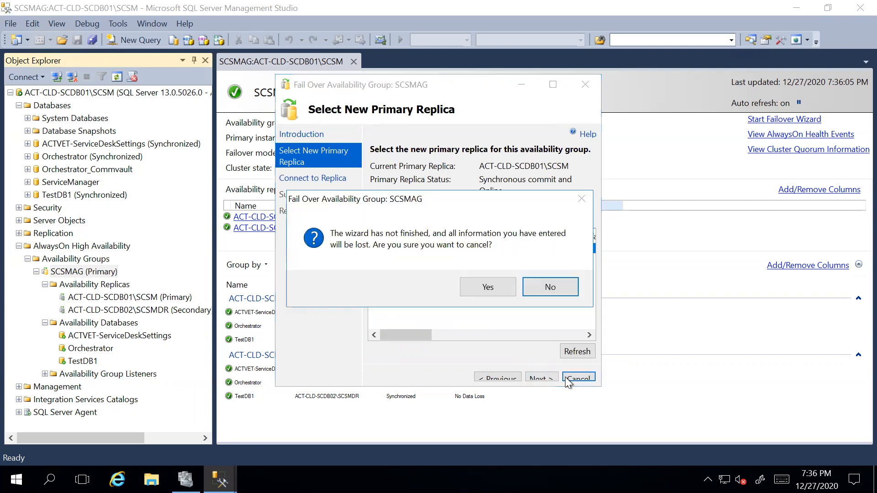
pyautogui.click(476, 286)
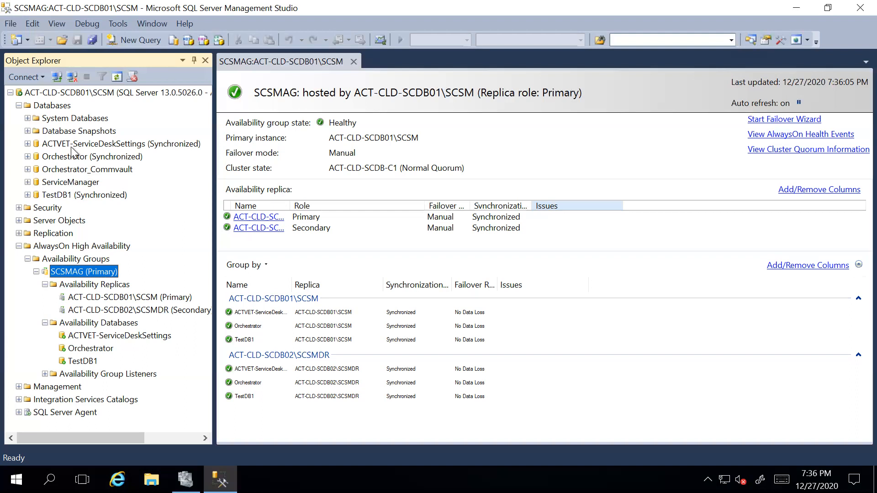
# Close the SCSMAG dashboard and remote SSMS, then minimize the remote session
pyautogui.click(95, 323)
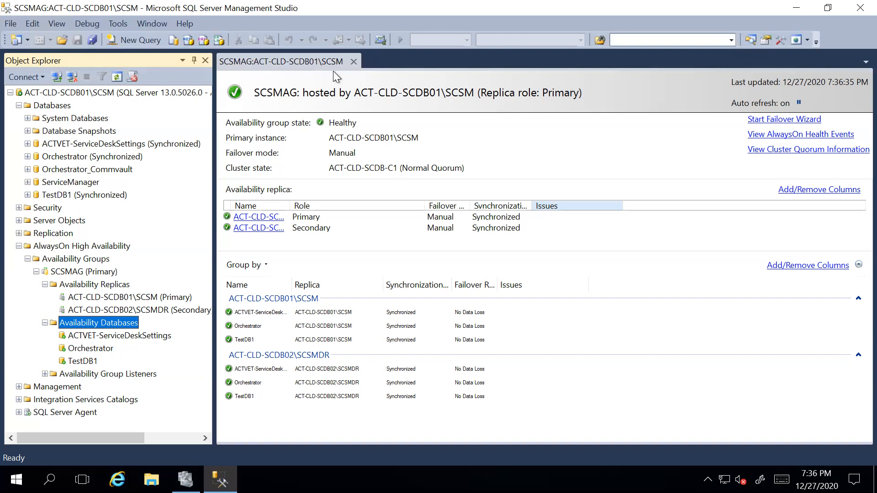
pyautogui.click(354, 62)
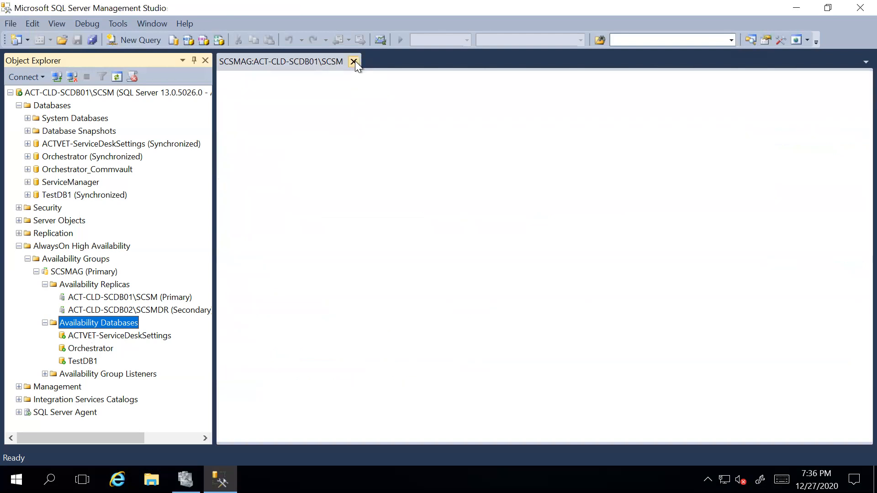
pyautogui.click(849, 9)
pyautogui.click(621, 14)
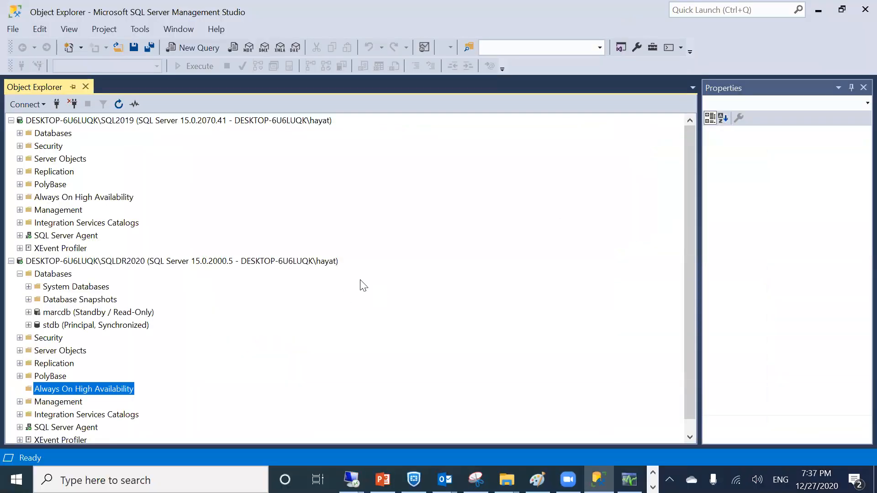
# Collapse and re-expand the SQLDR2020 server tree twice
pyautogui.click(228, 261)
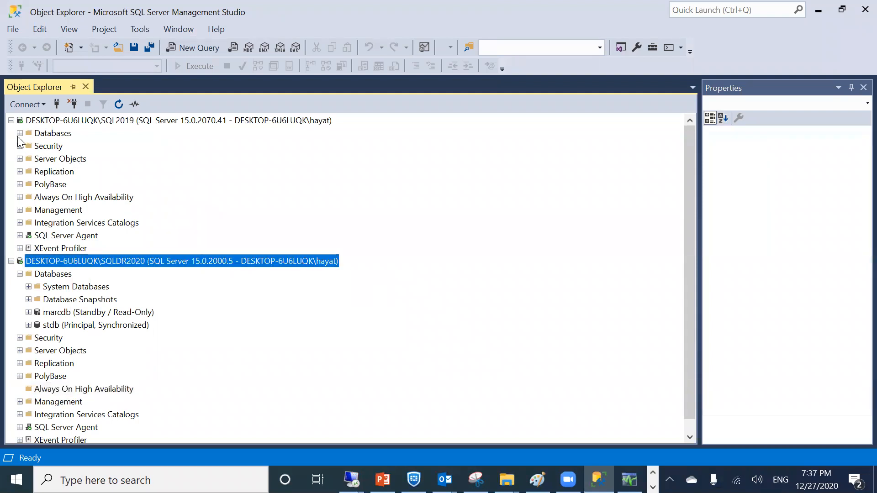
pyautogui.click(14, 264)
pyautogui.click(14, 263)
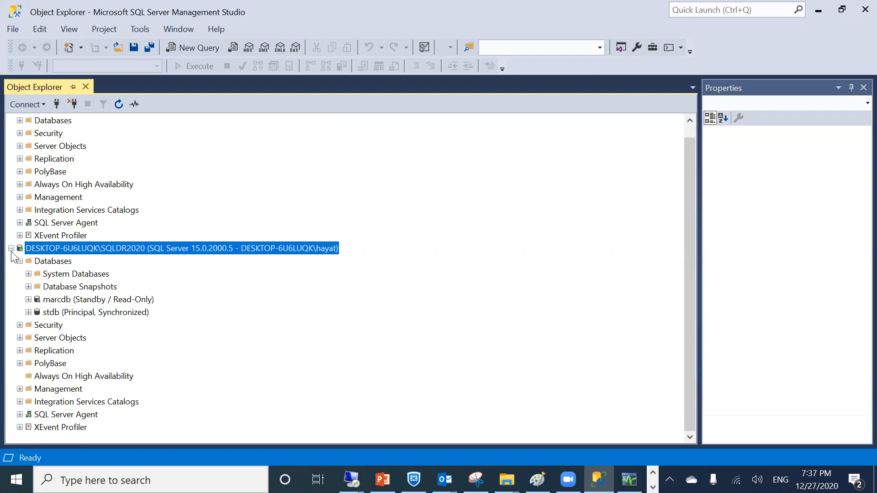
pyautogui.click(11, 249)
pyautogui.click(11, 260)
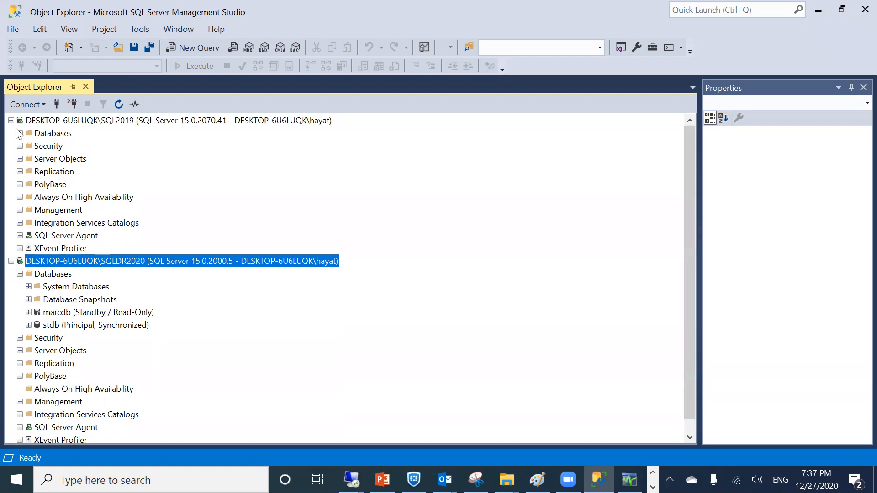
# Expand SQL2019's Databases and stdb, then select stdb's Tables folder
pyautogui.click(21, 134)
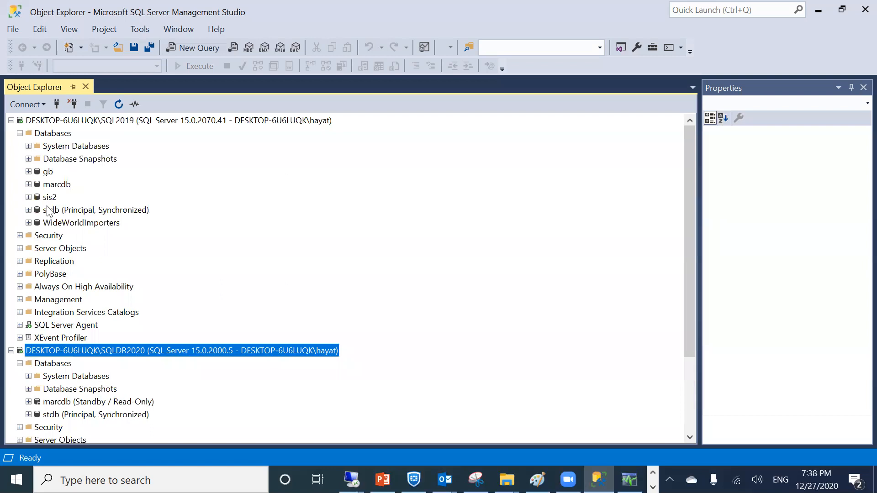
pyautogui.click(49, 211)
pyautogui.click(31, 210)
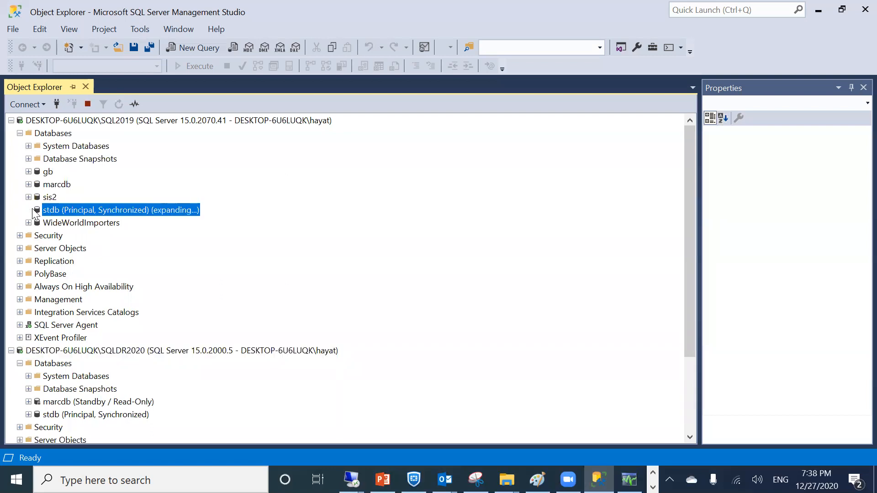
pyautogui.click(28, 210)
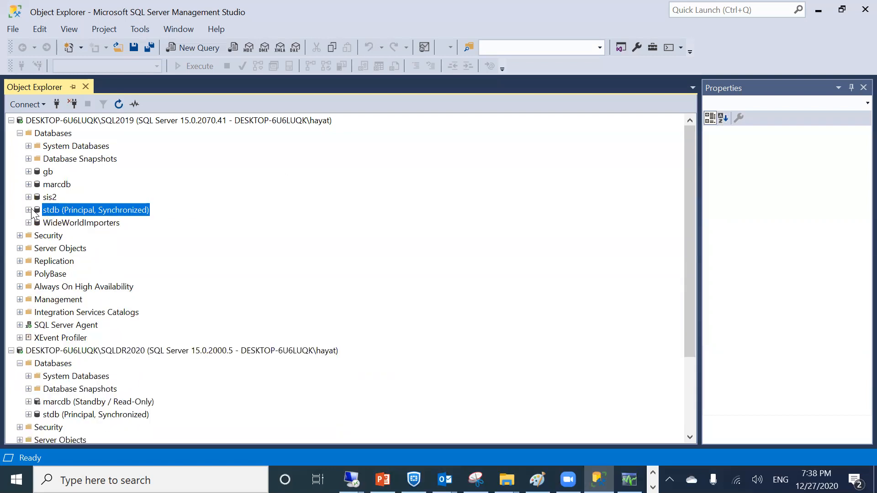
pyautogui.click(30, 210)
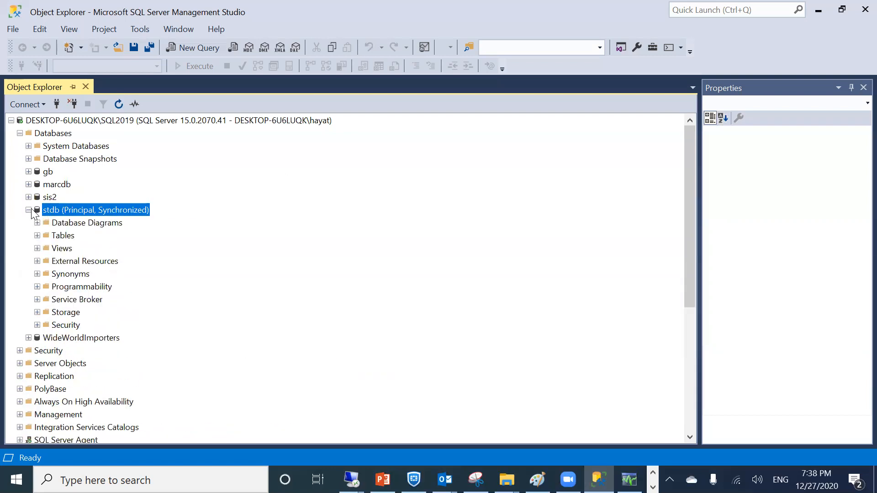
pyautogui.click(42, 237)
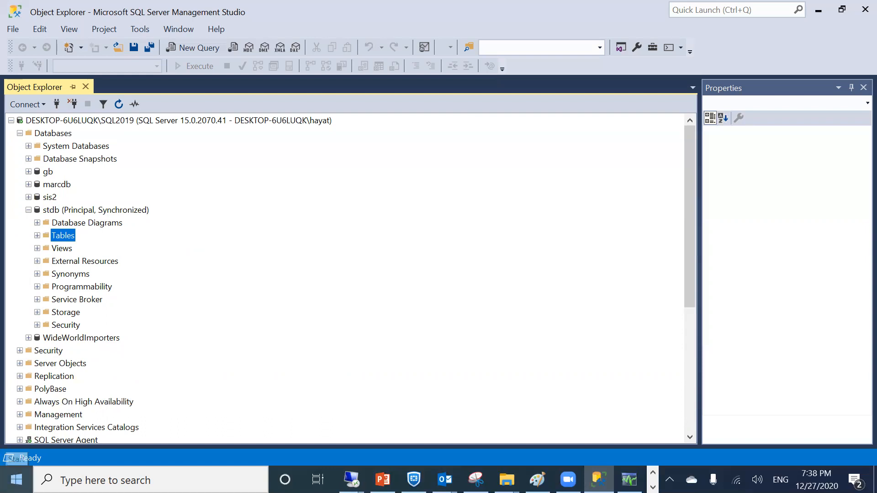
# Launch Notepad via Run, cancel the Copy Database Wizard, and collapse SQL2019's stdb
pyautogui.rightClick(15, 479)
pyautogui.click(17, 410)
pyautogui.write('notepad')
pyautogui.press('Return')
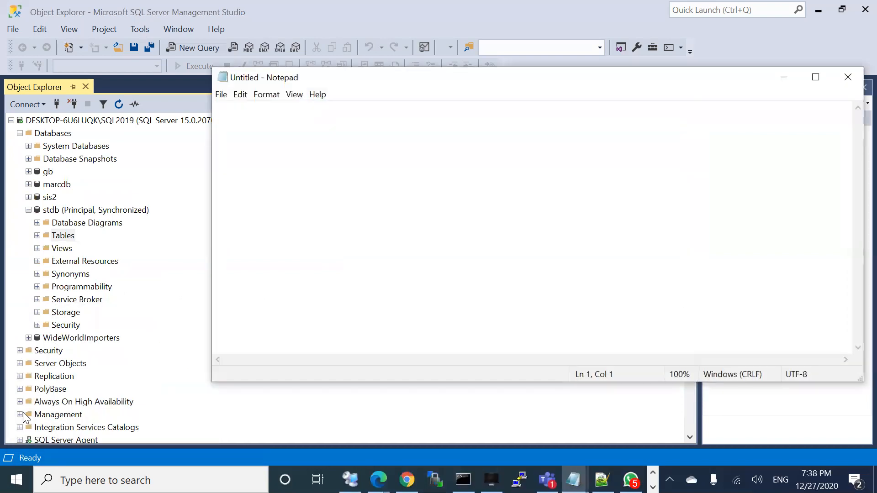
pyautogui.write('domai')
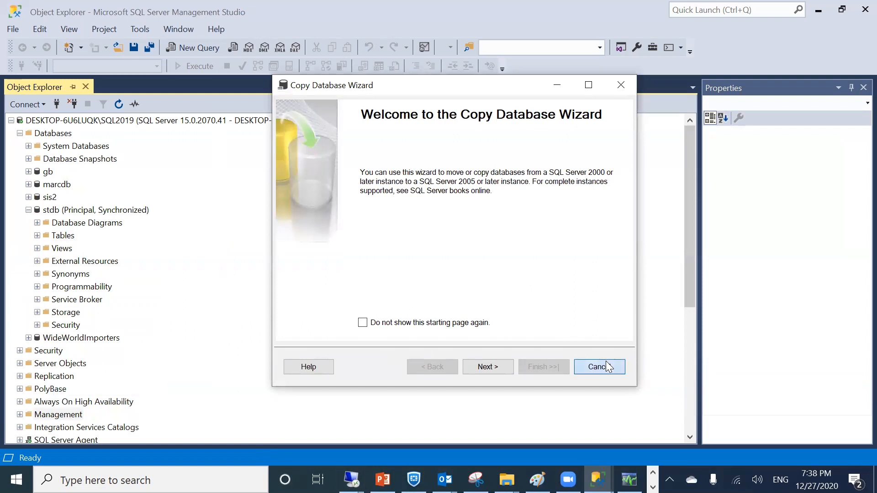
pyautogui.click(607, 367)
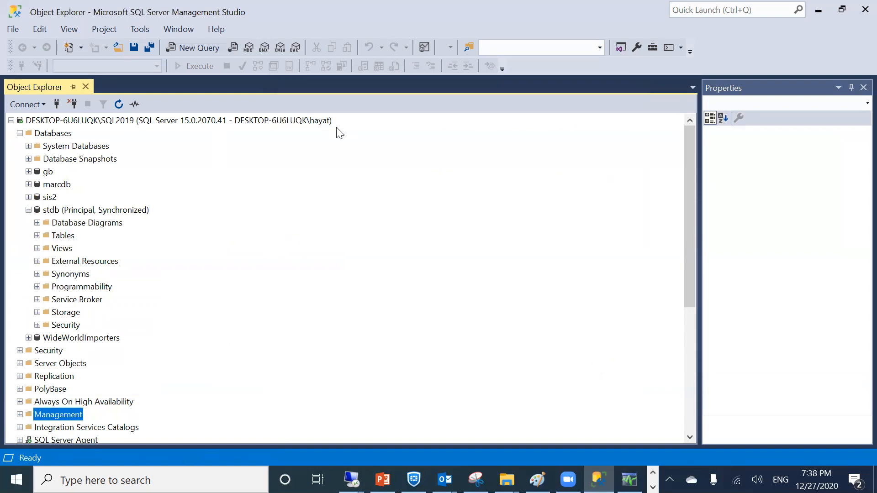
pyautogui.click(28, 210)
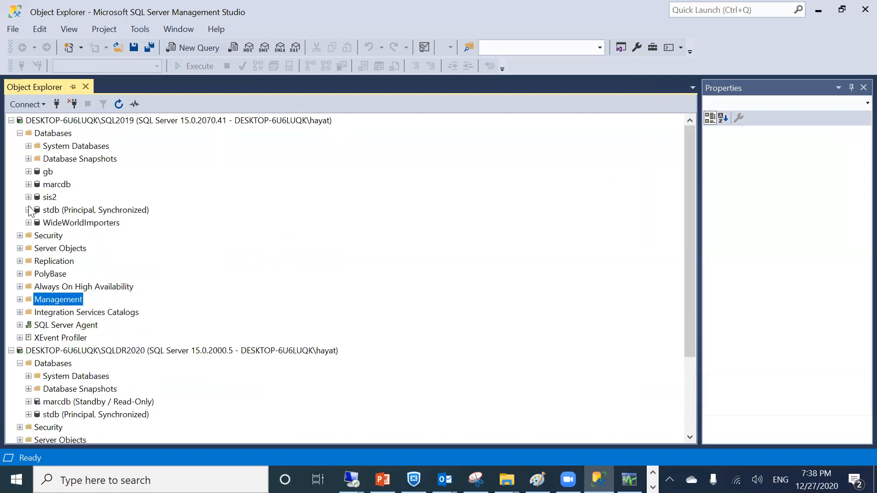